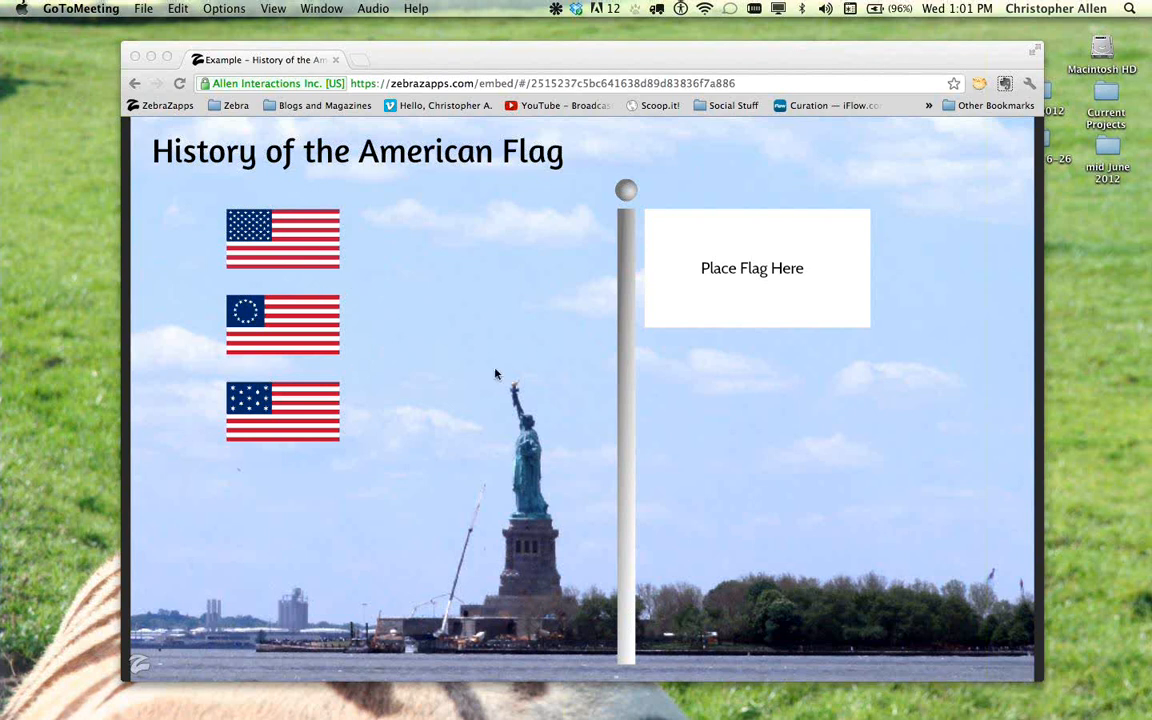
- Check the labels of the three small flags in the History of the American Flag example
left_click(317, 229)
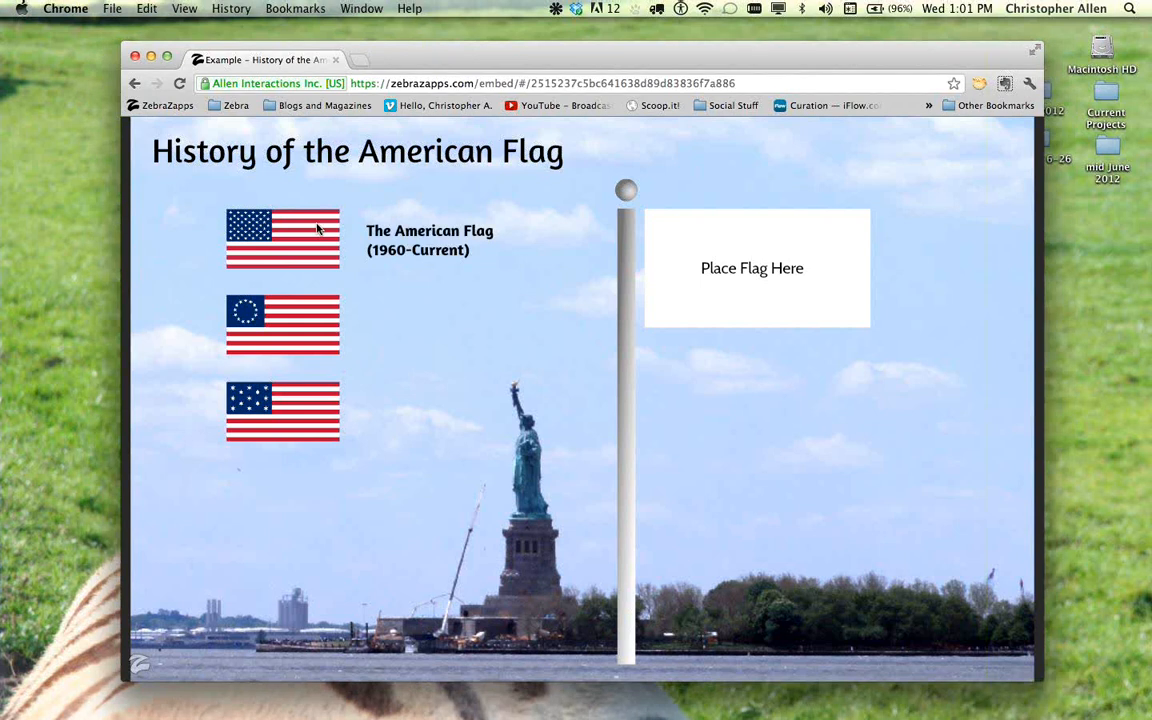
mouse_move(321, 351)
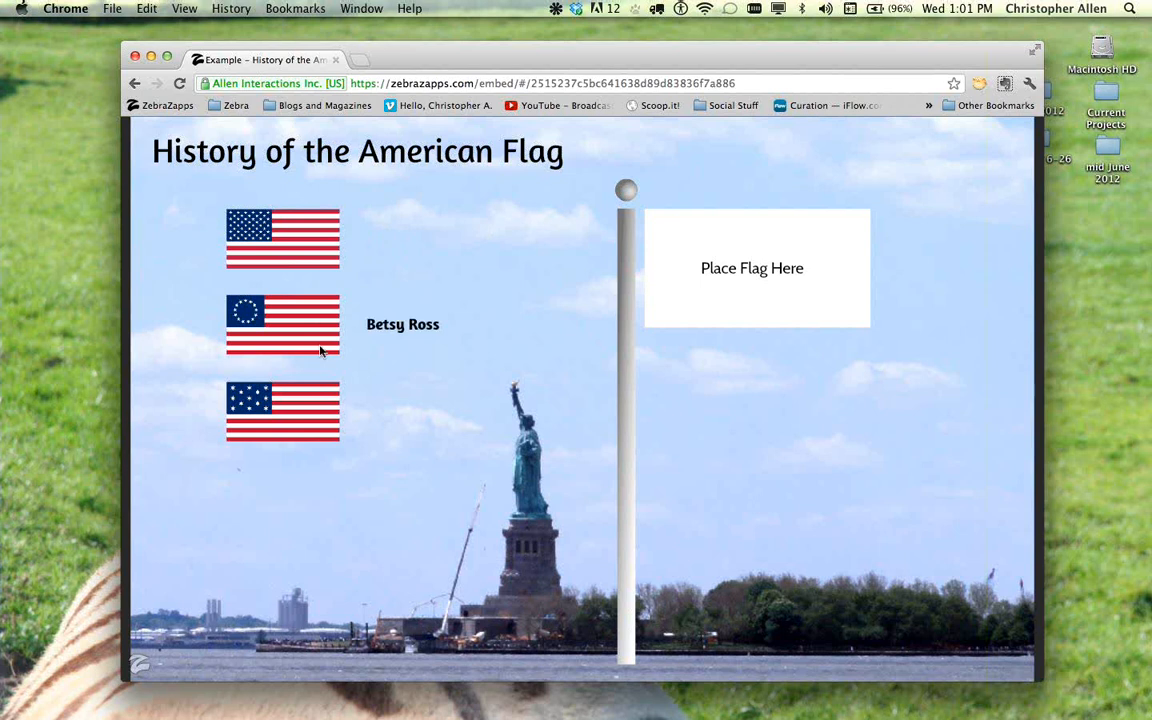
mouse_move(320, 418)
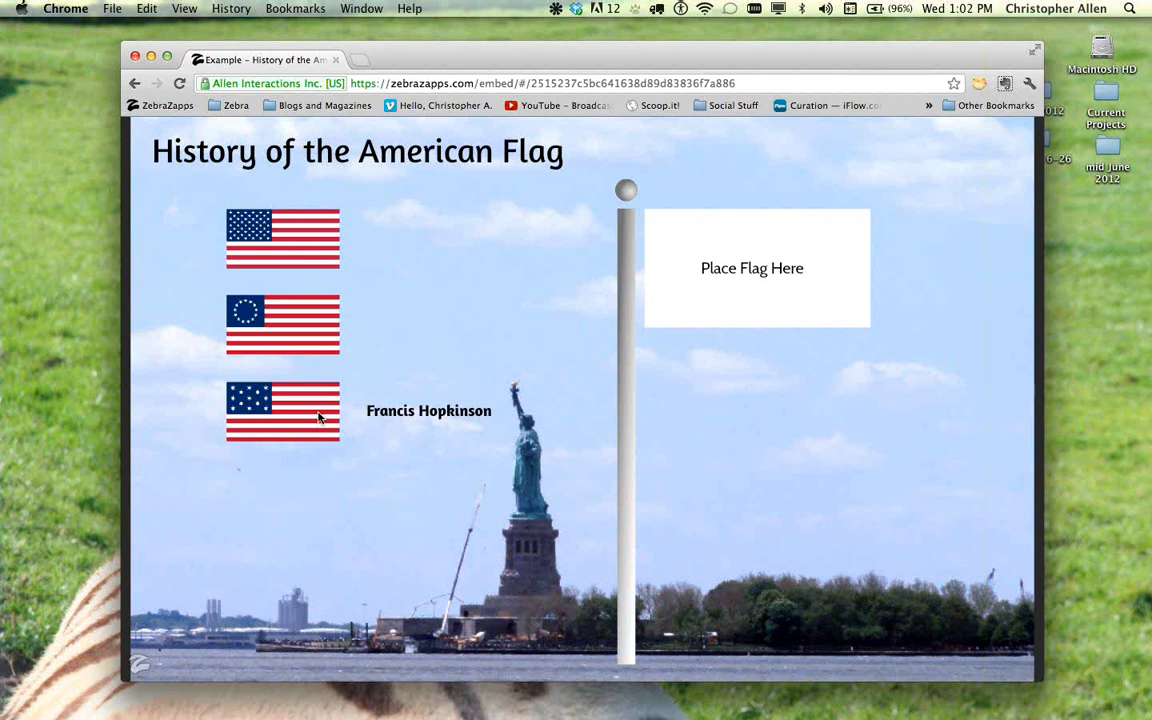
mouse_move(290, 257)
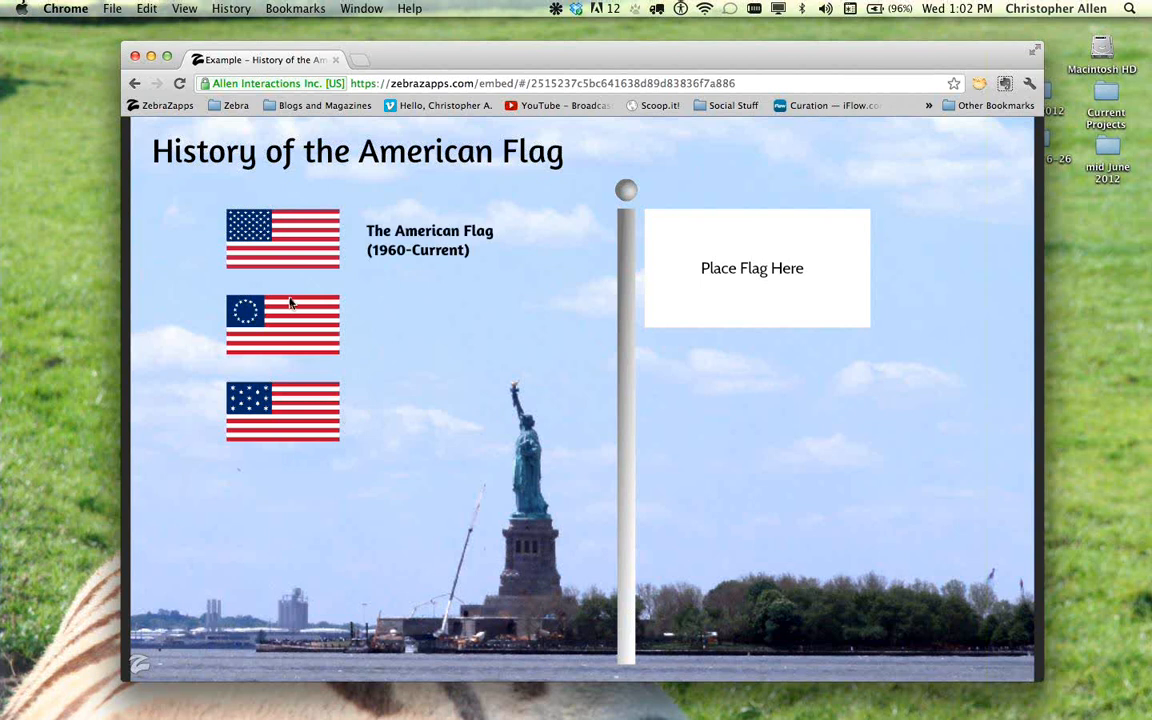
mouse_move(296, 401)
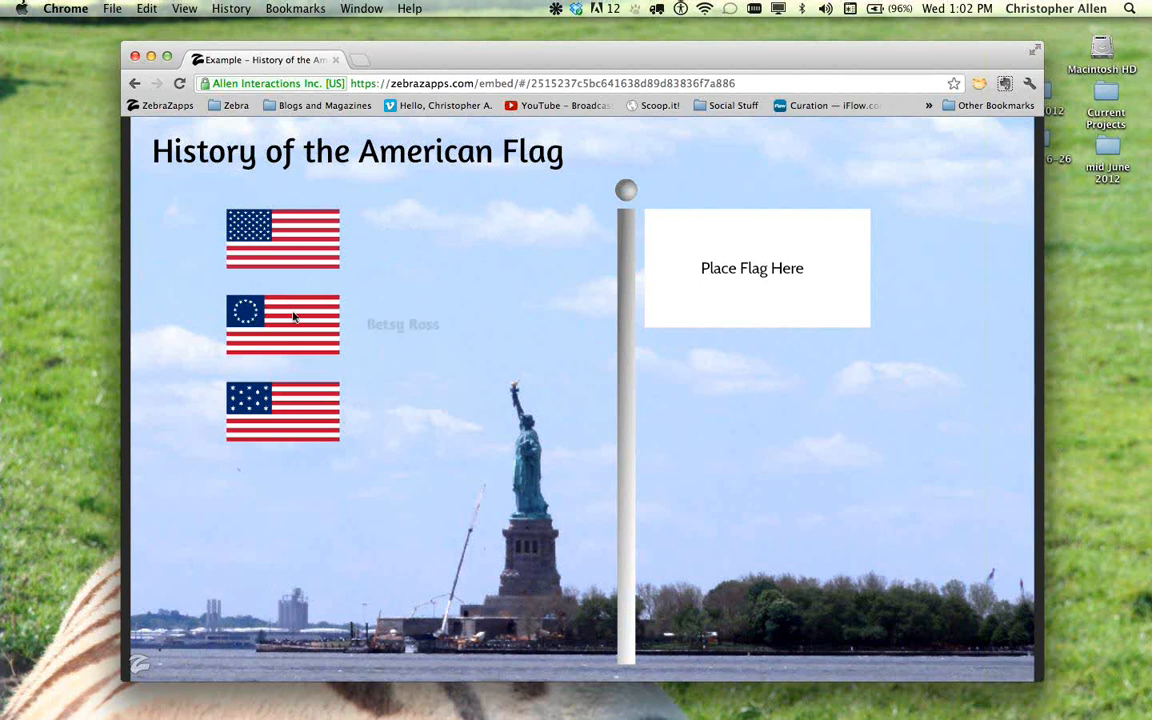
mouse_move(305, 227)
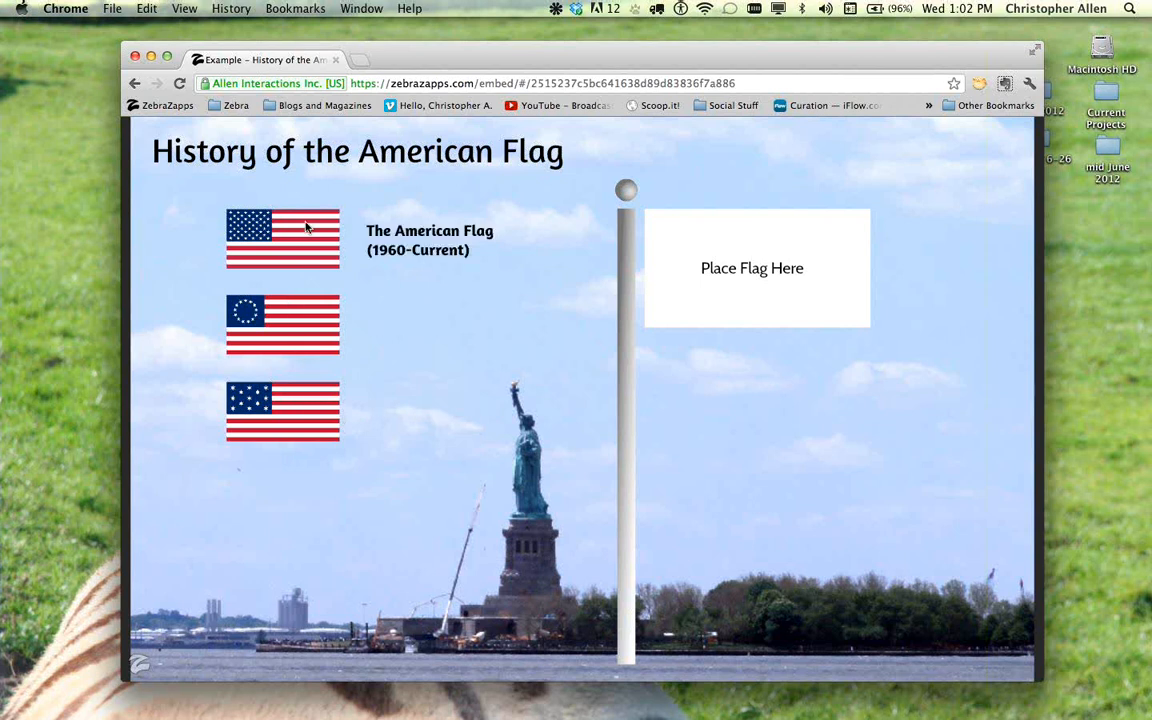
- Place the current American flag on the flagpole, view its linked Wikipedia article and close the article
left_click_drag(308, 233, 802, 264)
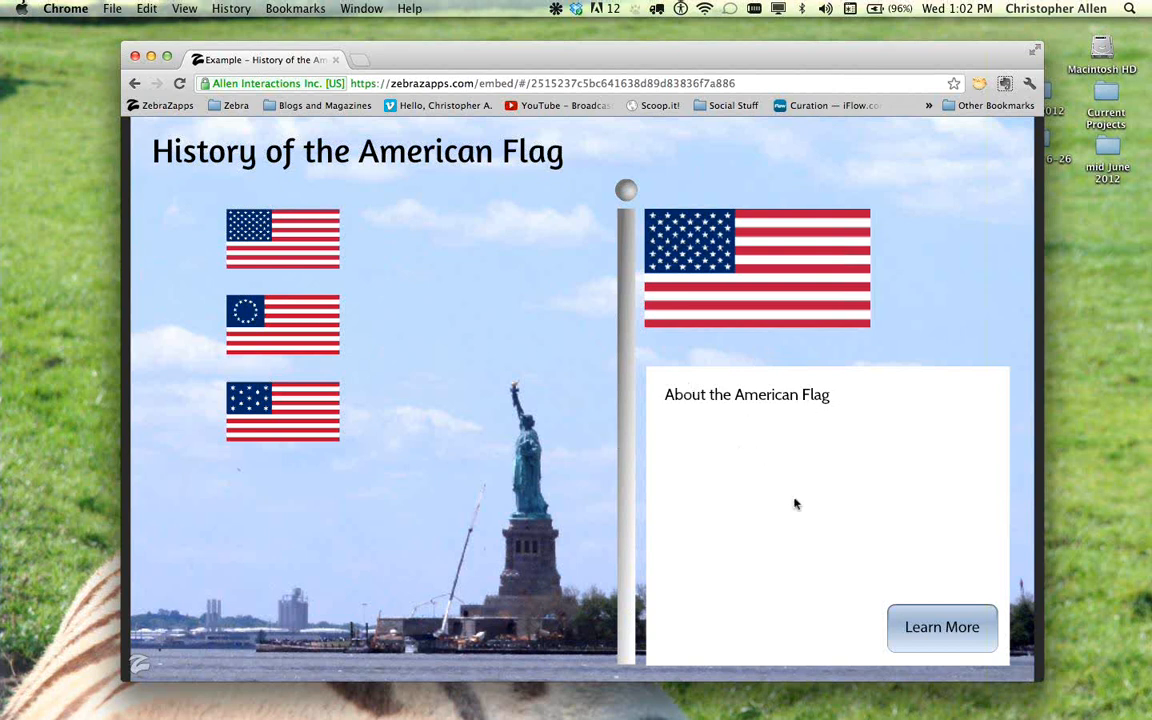
left_click(942, 630)
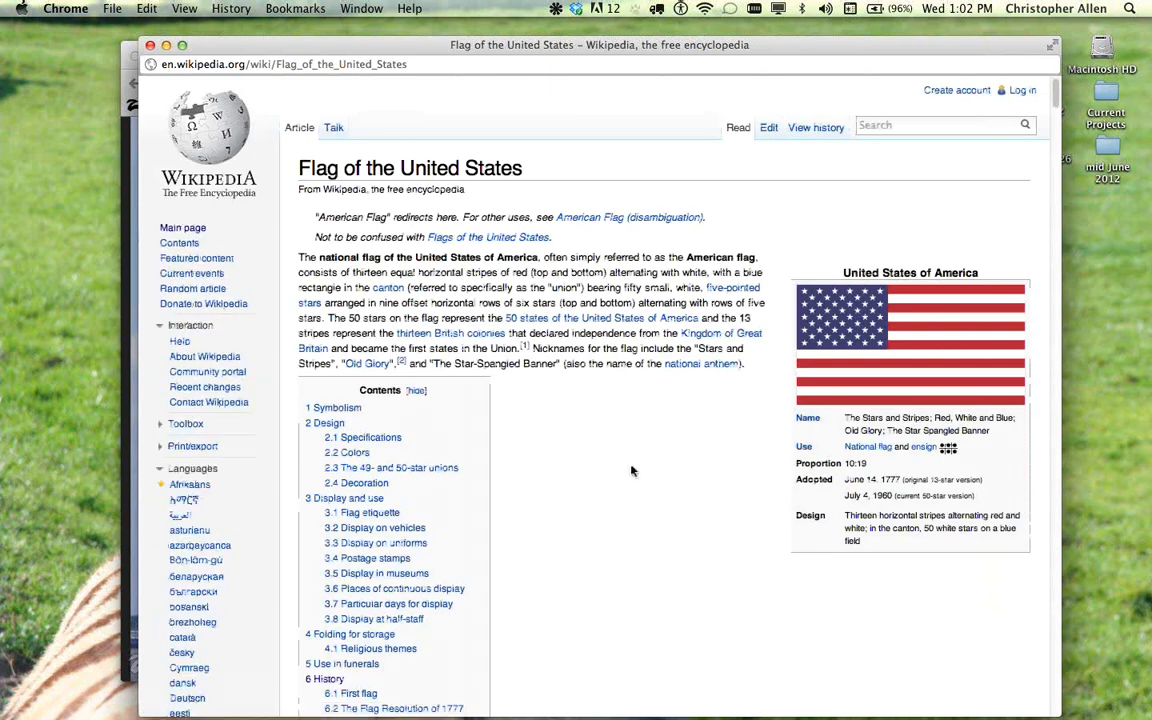
scroll(610, 434, "down", 1)
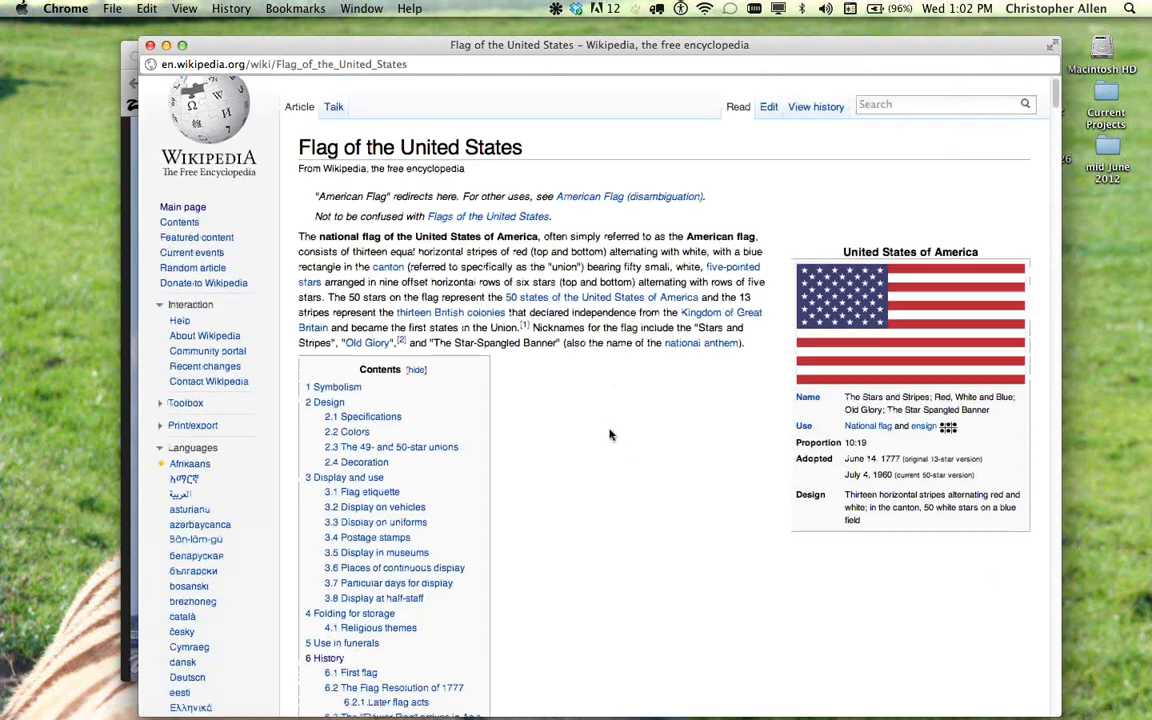
left_click(150, 46)
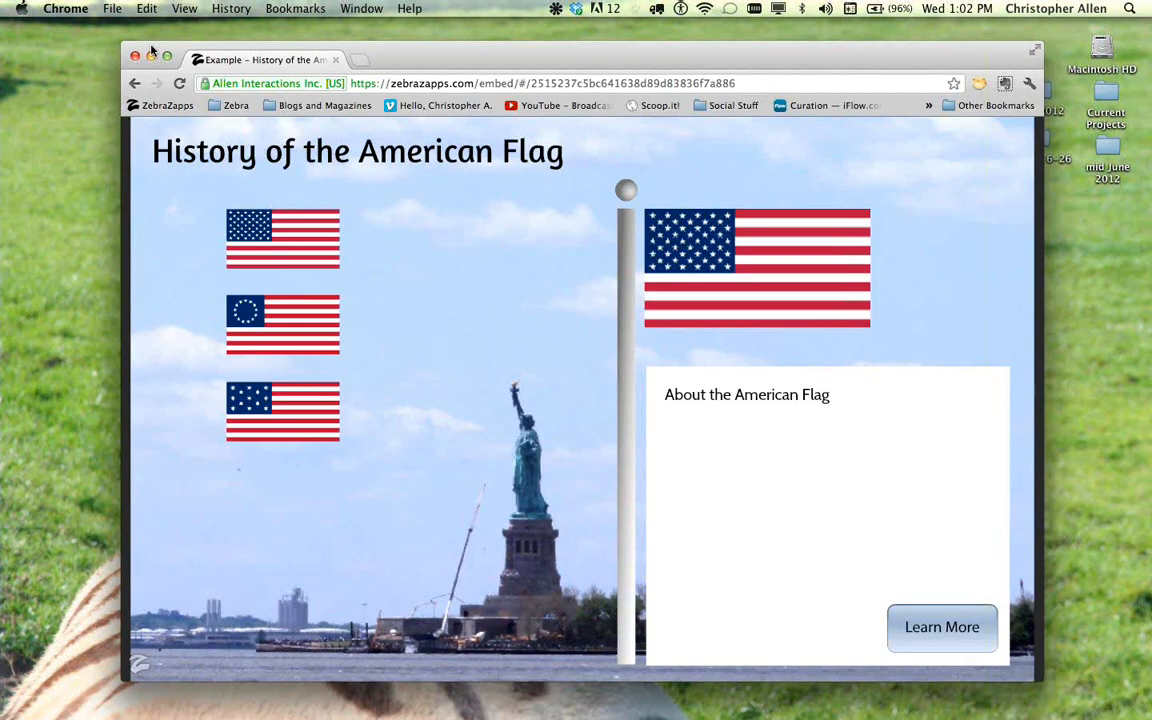
- Replace the flag on the flagpole with the Francis Hopkinson flag
mouse_move(245, 320)
mouse_move(291, 346)
left_click_drag(291, 346, 567, 283)
mouse_move(296, 402)
left_click_drag(296, 402, 748, 283)
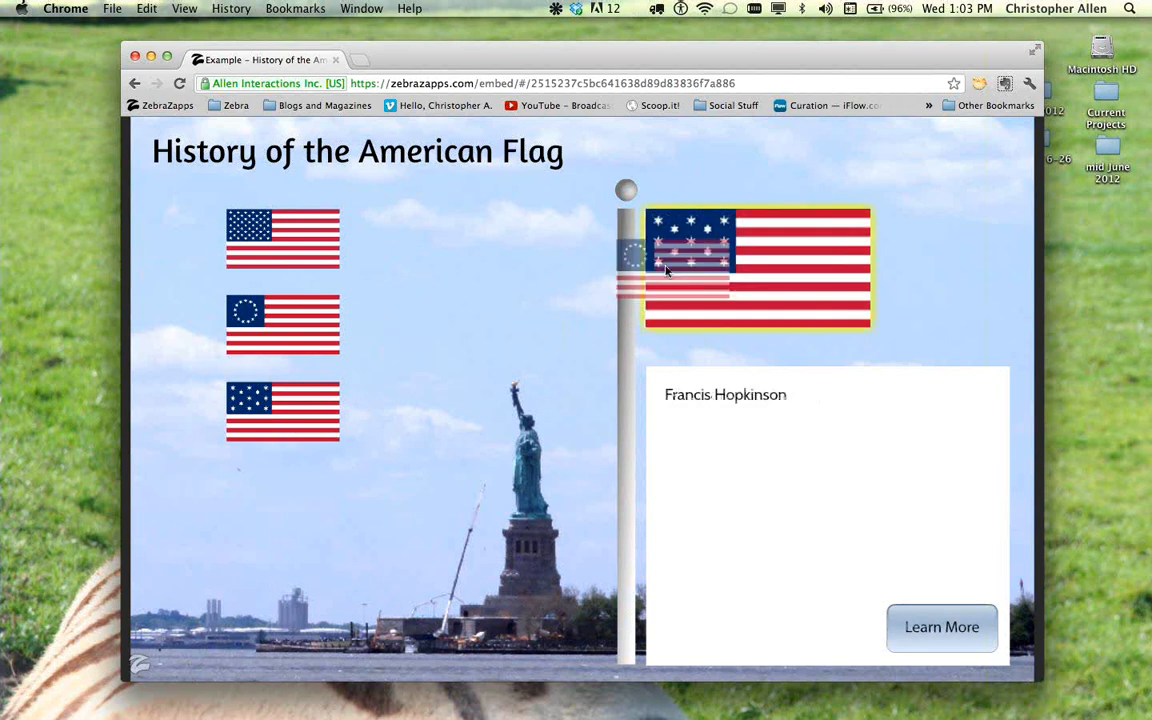
- Place the Betsy Ross flag on the flagpole, view its linked Wikipedia article and close the article
left_click_drag(667, 271, 698, 268)
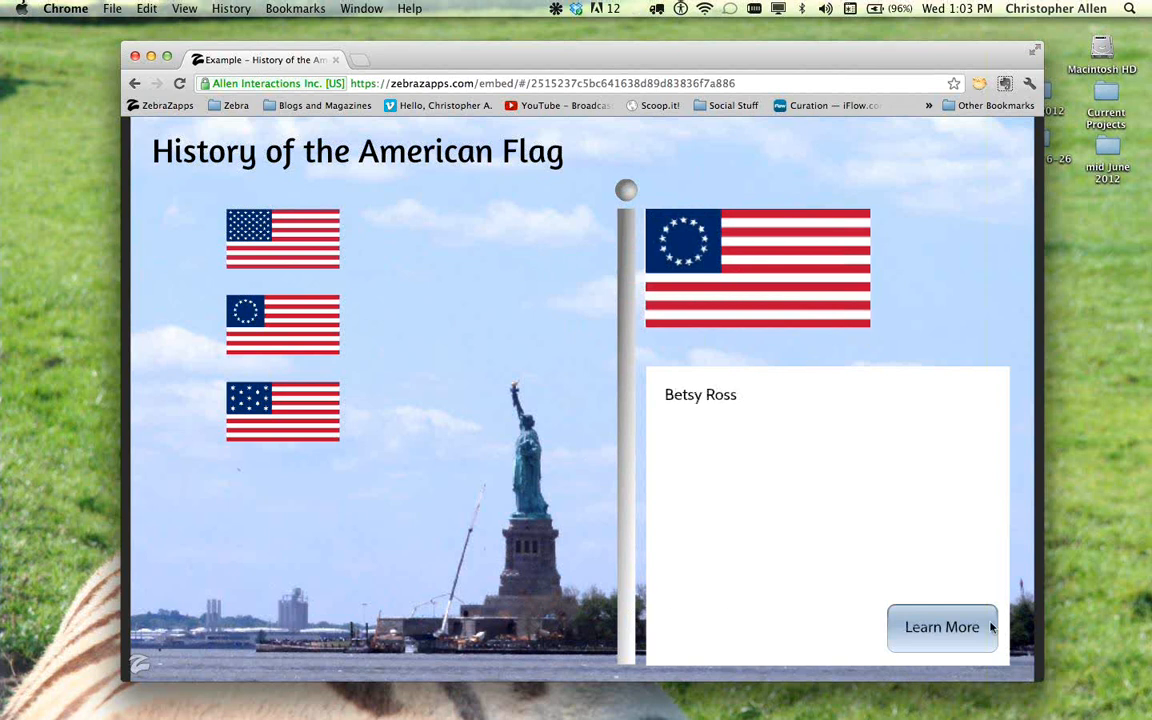
left_click(942, 627)
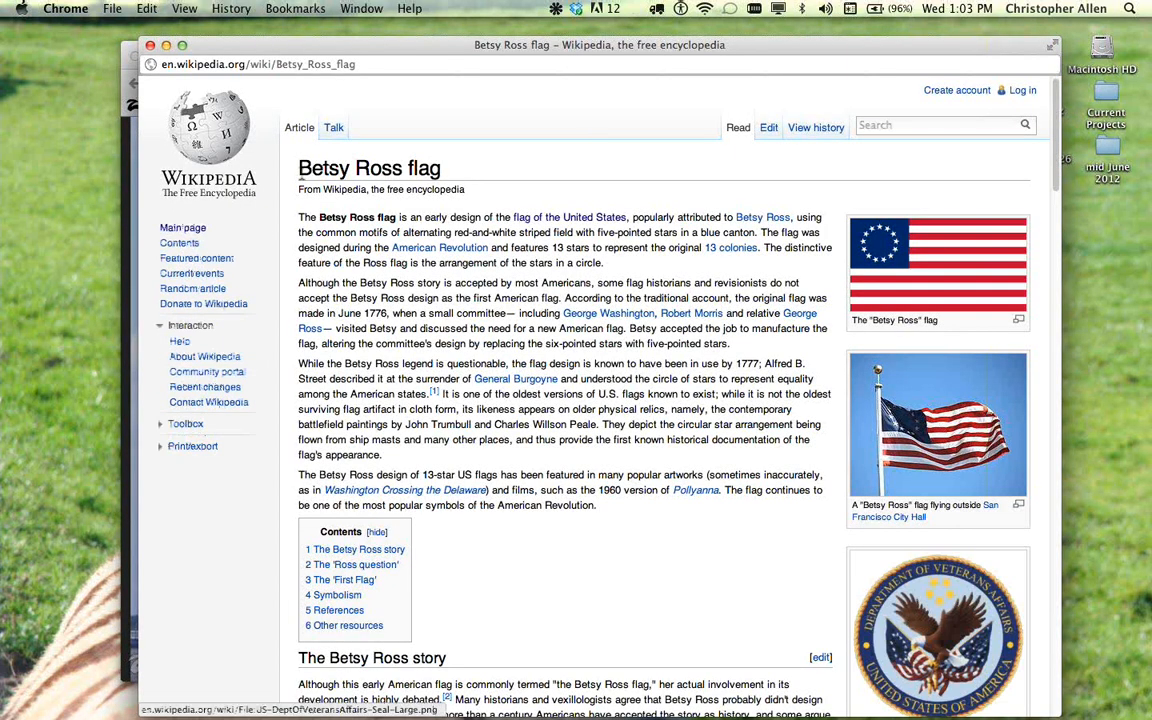
left_click(150, 45)
- Place the Francis Hopkinson flag on the flagpole, open its linked Wikipedia article and close the article
left_click_drag(285, 395, 697, 278)
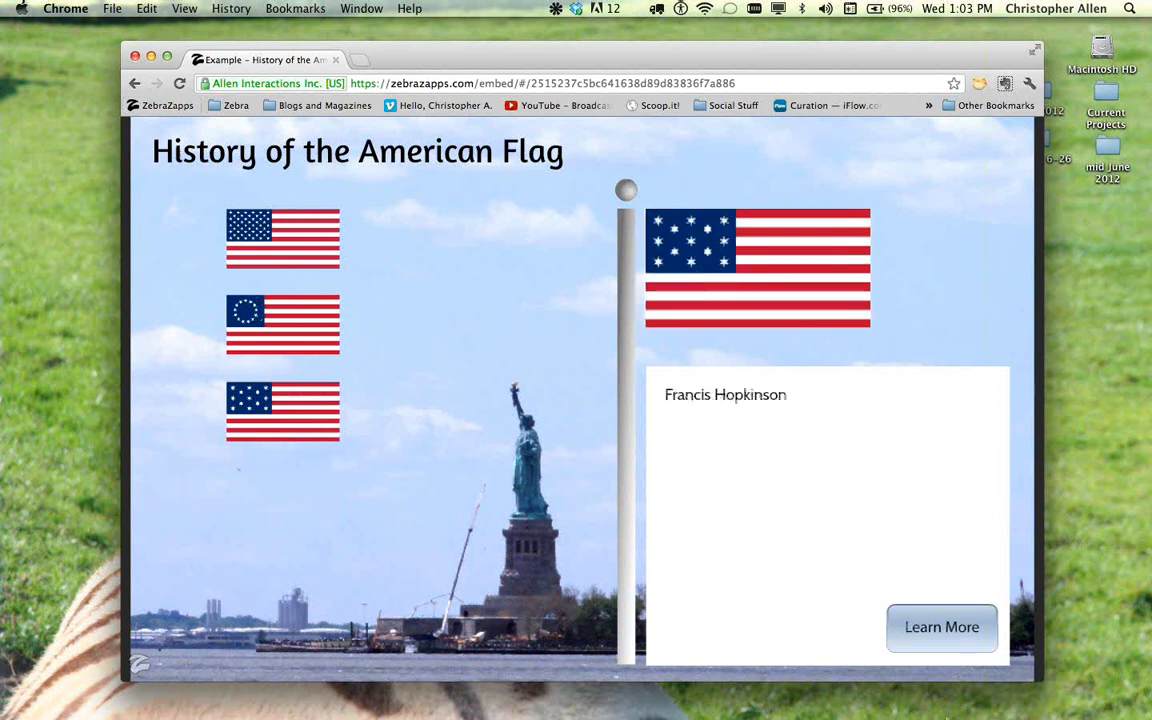
left_click(985, 646)
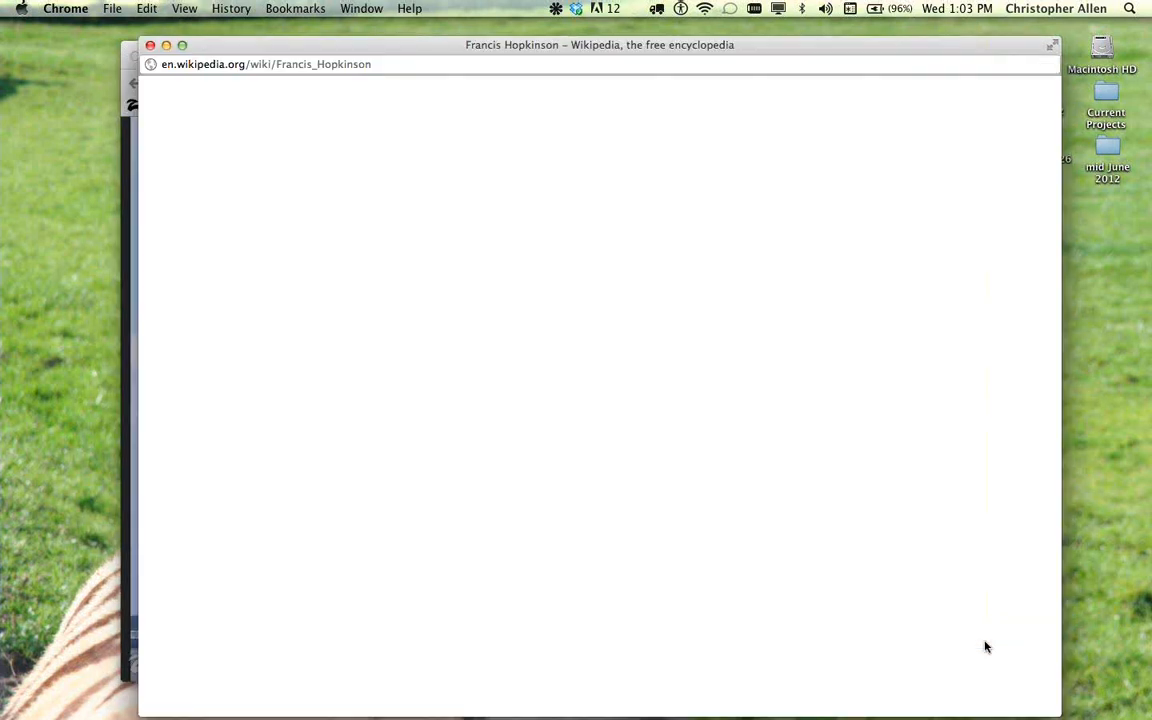
left_click(150, 46)
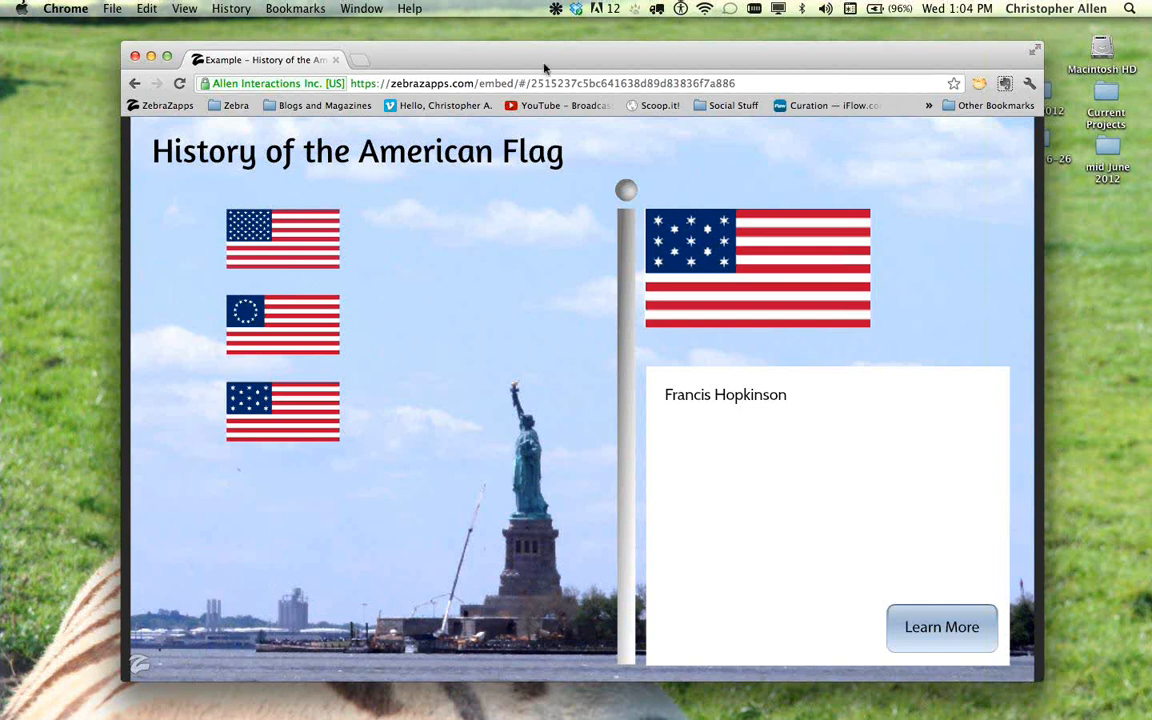
- Start a new project from the ZebraZapps site and enlarge the editor window to fill the screen
mouse_move(830, 715)
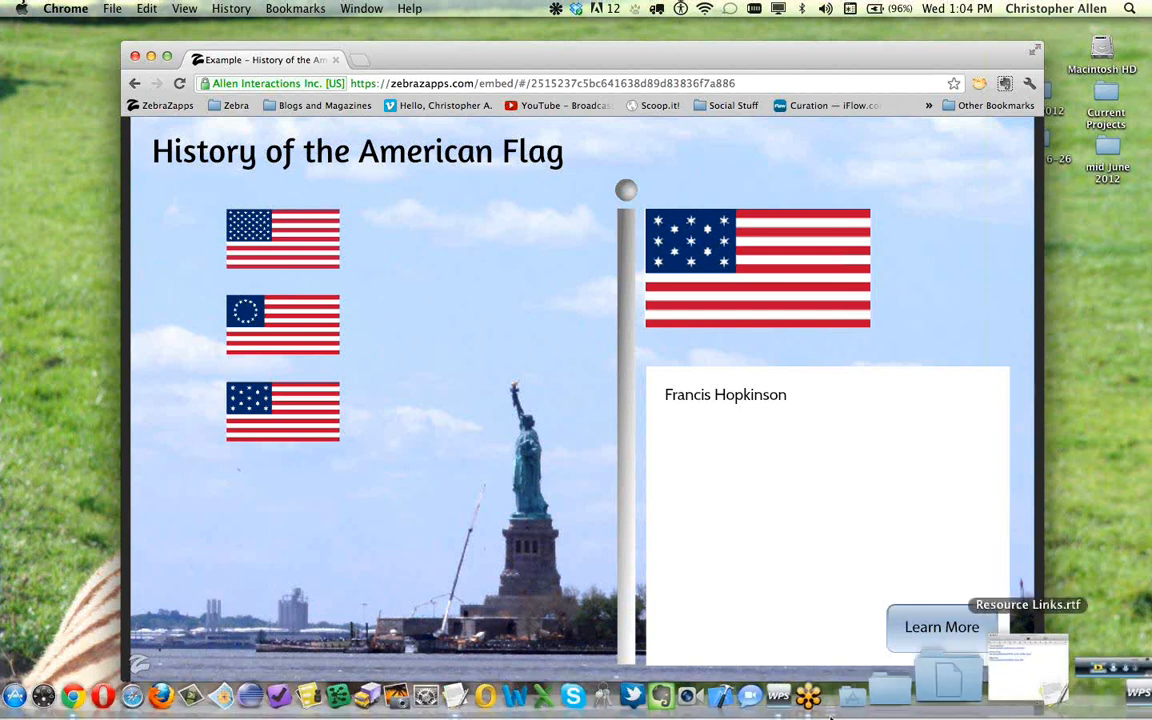
left_click(160, 105)
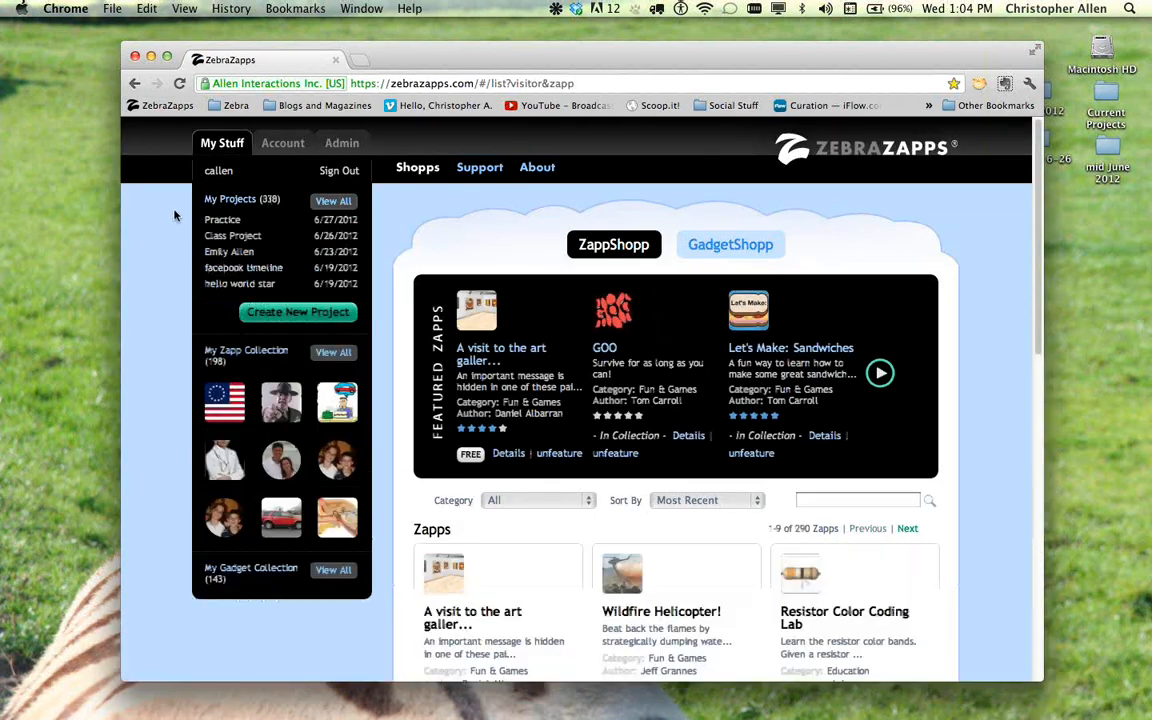
left_click(252, 314)
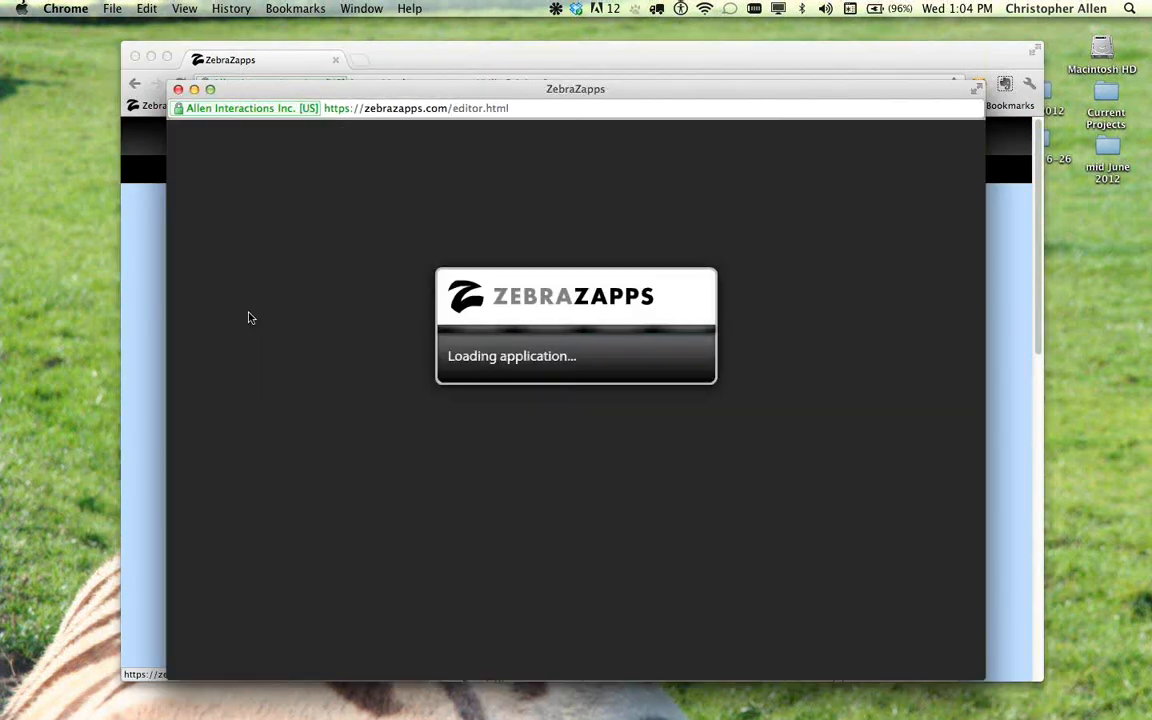
left_click(136, 56)
left_click_drag(150, 38, 145, 35)
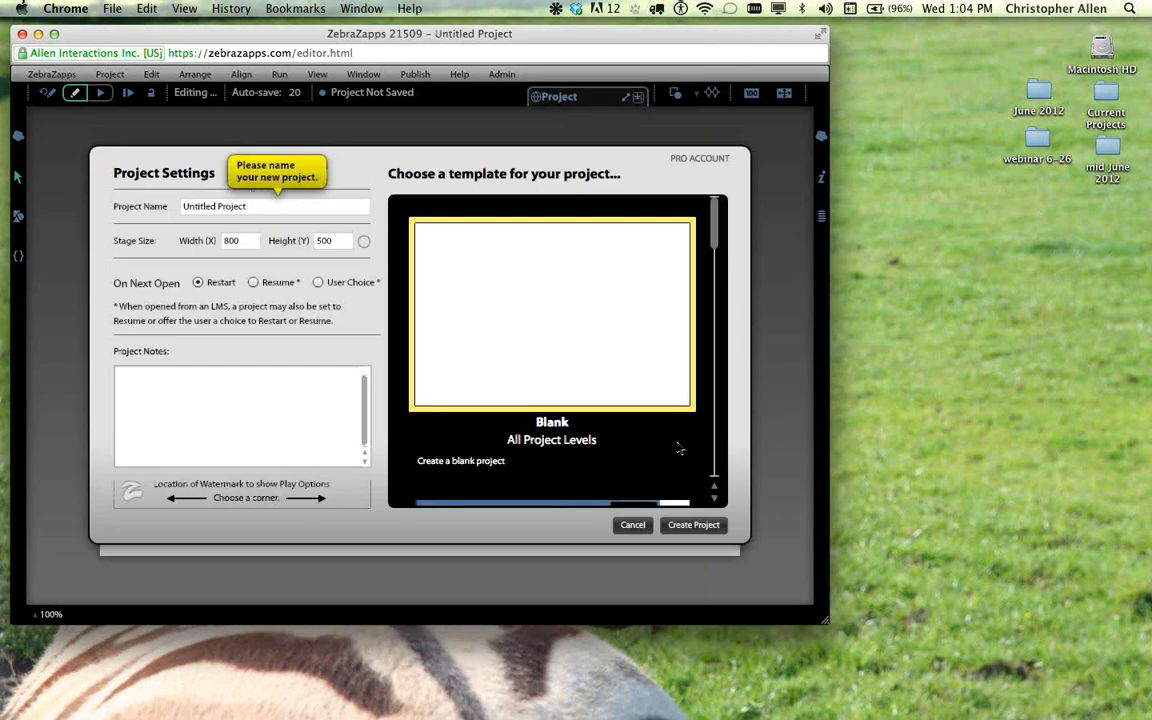
left_click_drag(828, 617, 1149, 706)
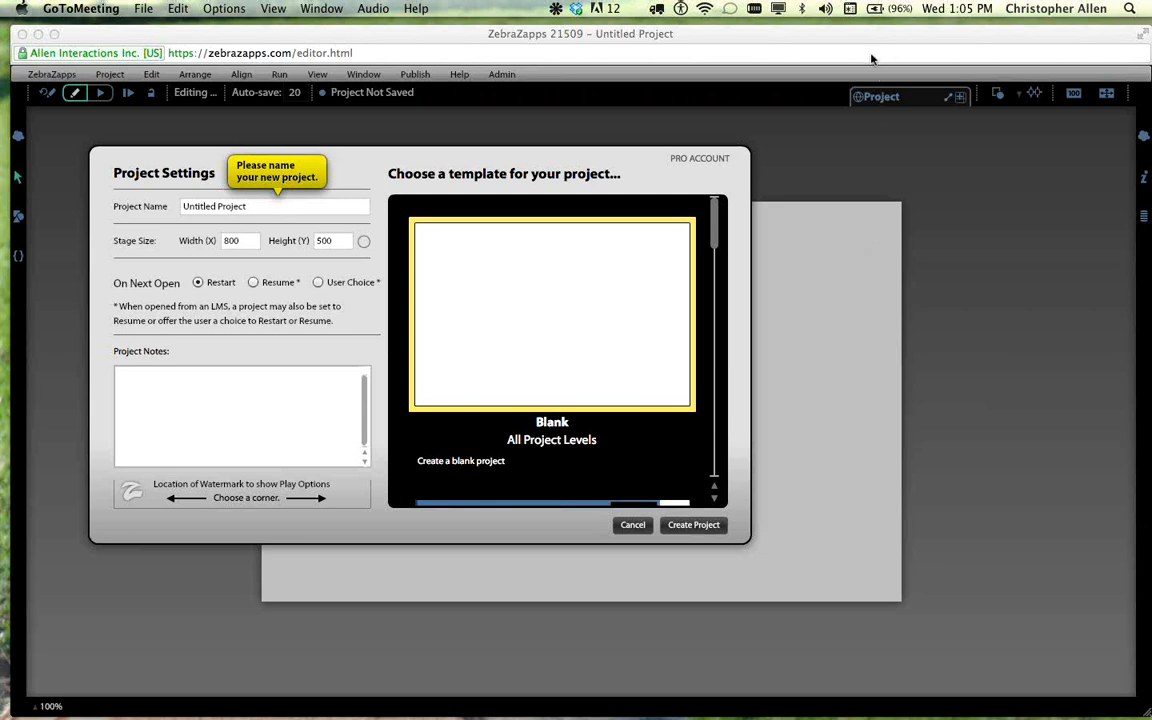
- Name the project "history of the flag" and create it from the Blank template
left_click(281, 215)
key("super+a")
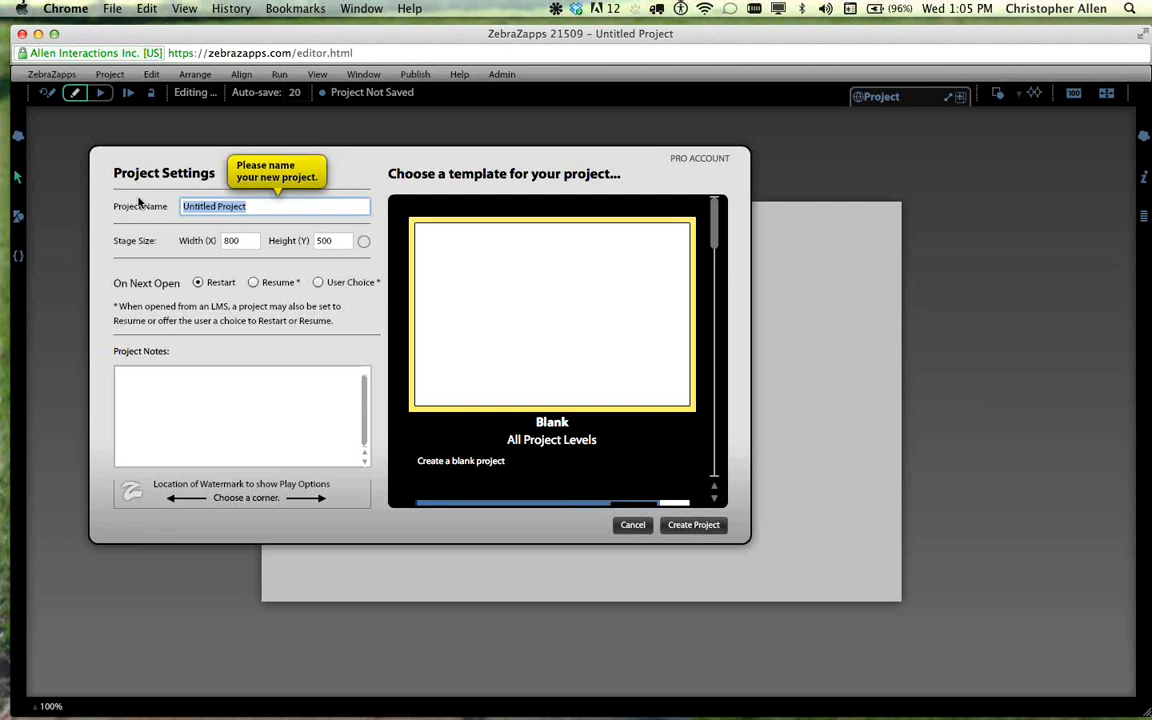
scroll(668, 321, "down", 10)
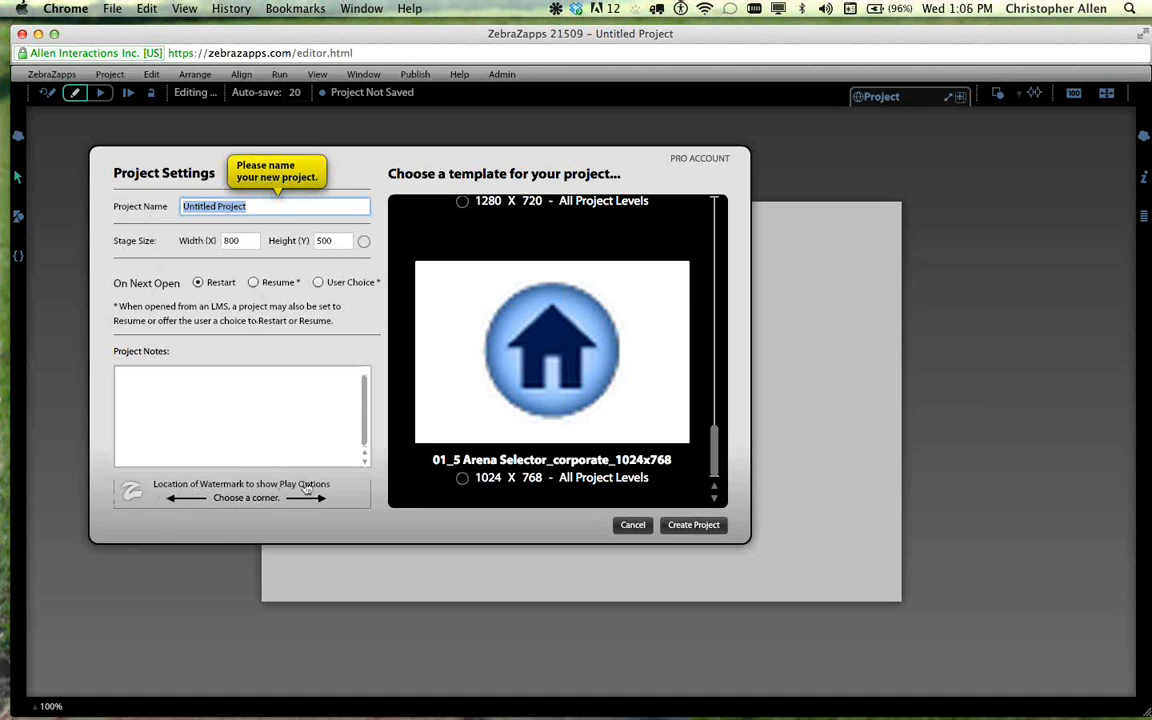
left_click_drag(716, 458, 723, 203)
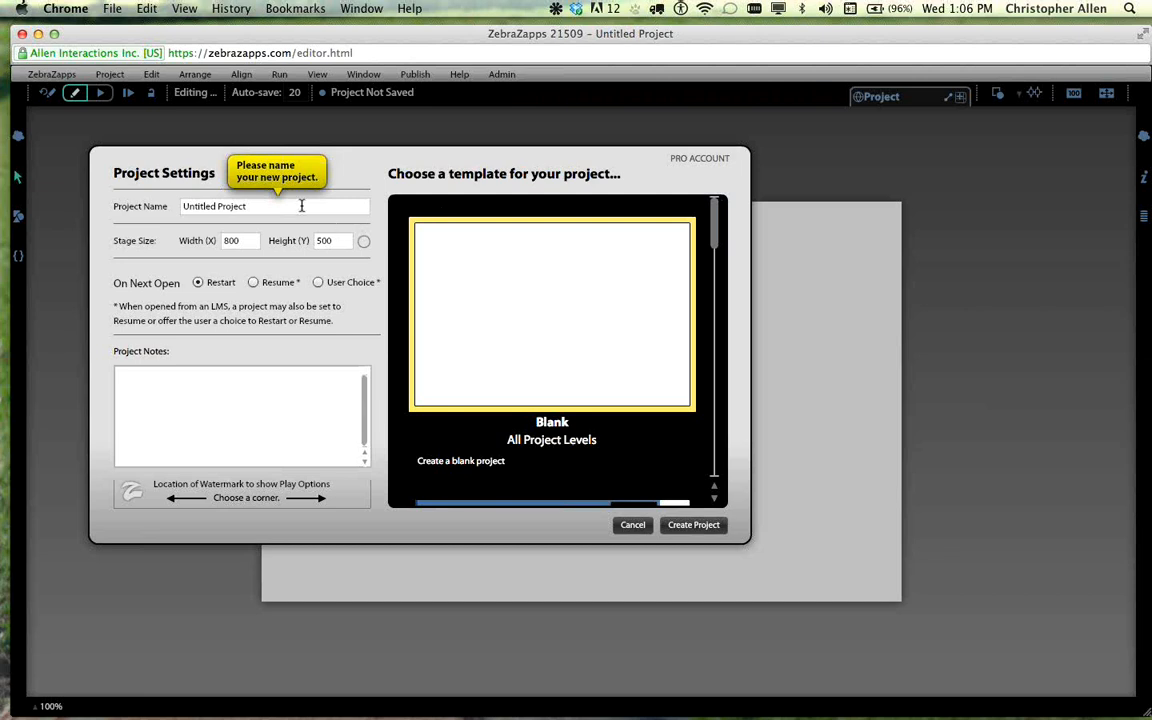
left_click_drag(300, 205, 160, 208)
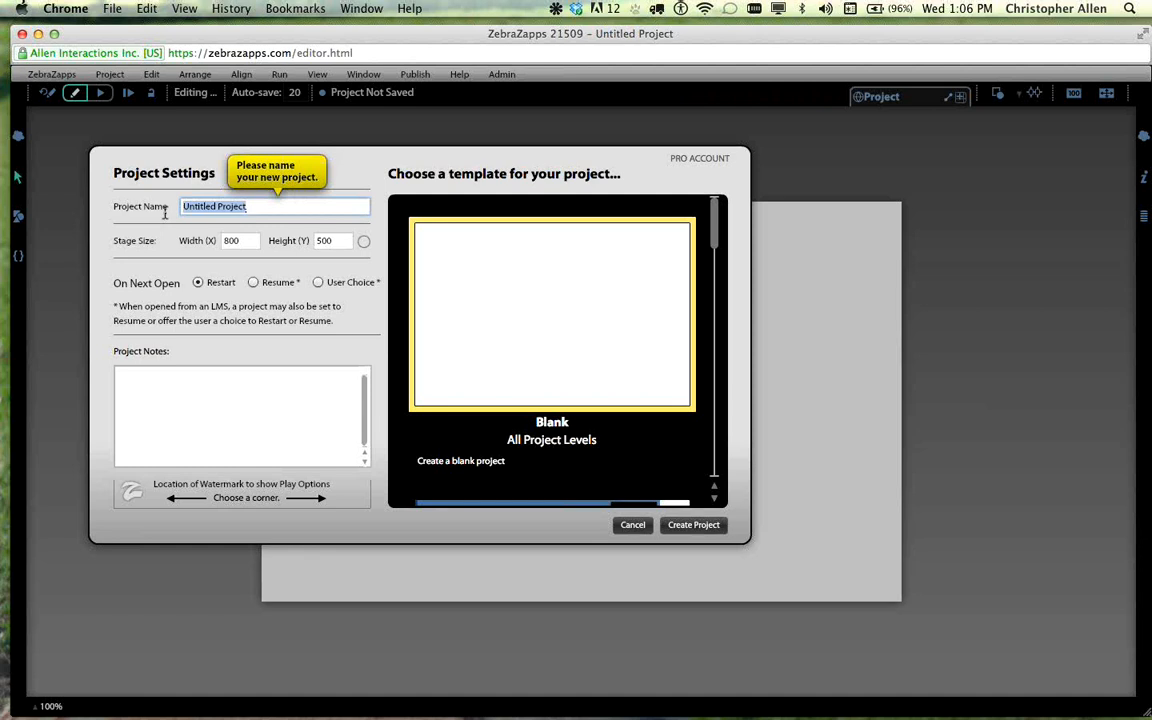
type("history")
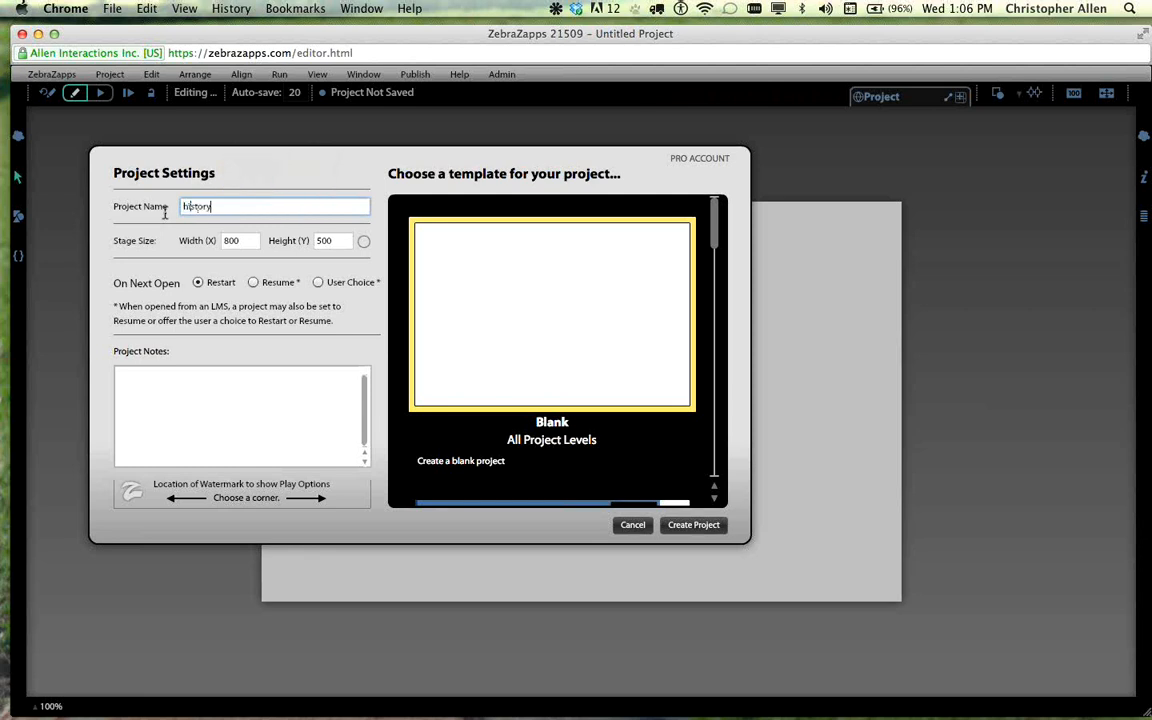
type(" of the flag")
scroll(560, 430, "down", 5)
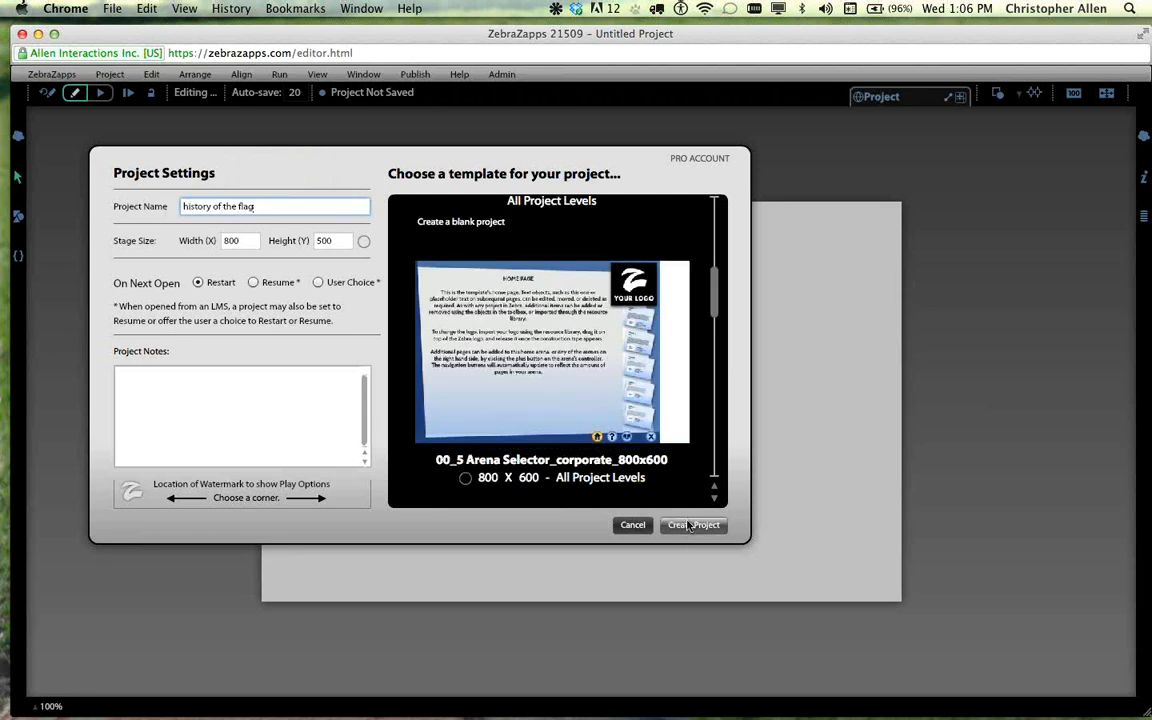
left_click(689, 526)
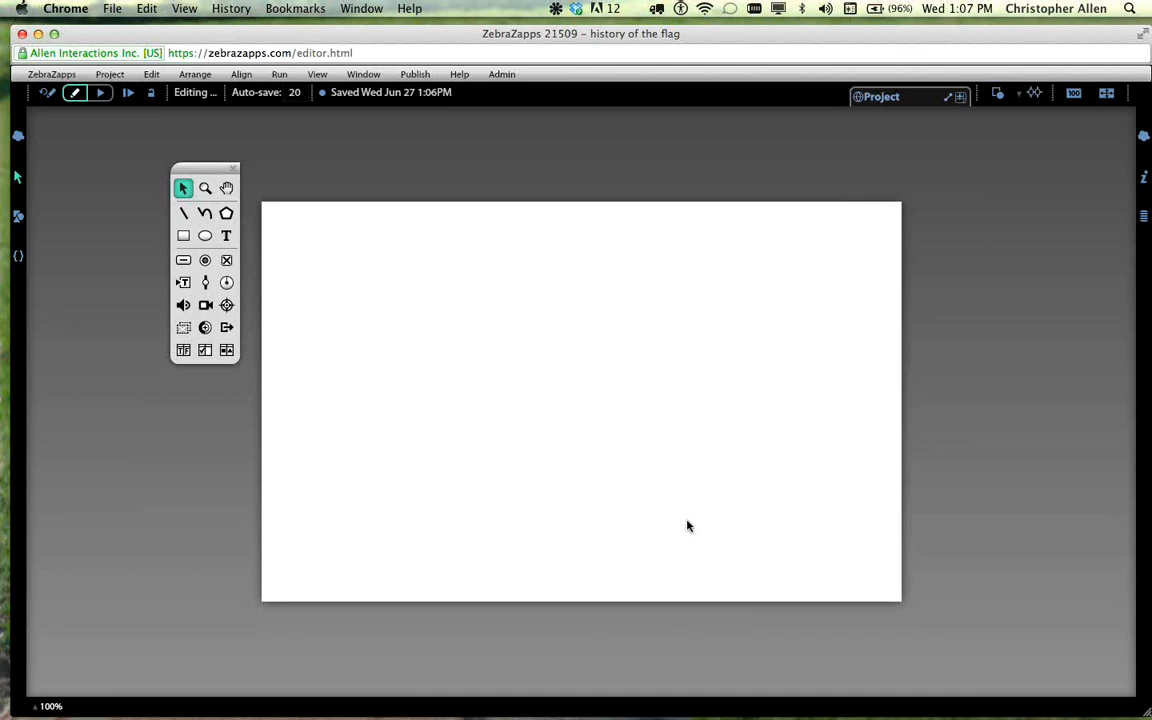
- Import American-Flag.png, Betsy-Ross-Flag.png, Hopkinson-Flag.png and Liberty.png from the webinar 6-26 folder as project assets
left_click(112, 74)
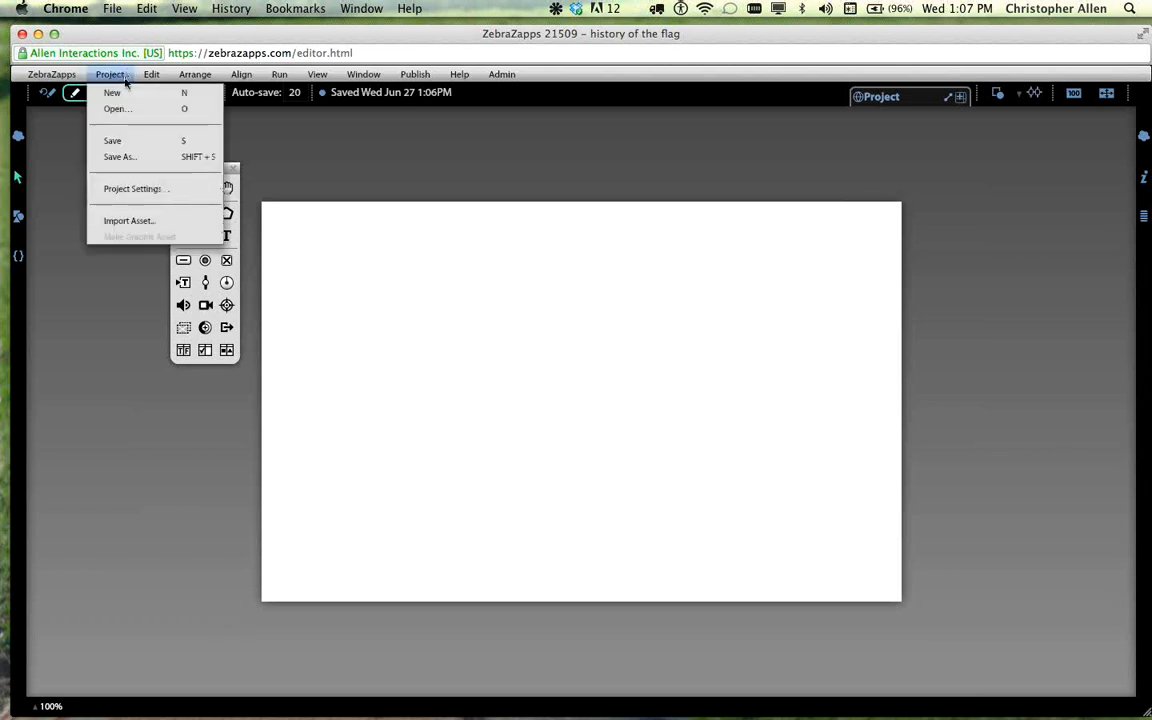
left_click(135, 222)
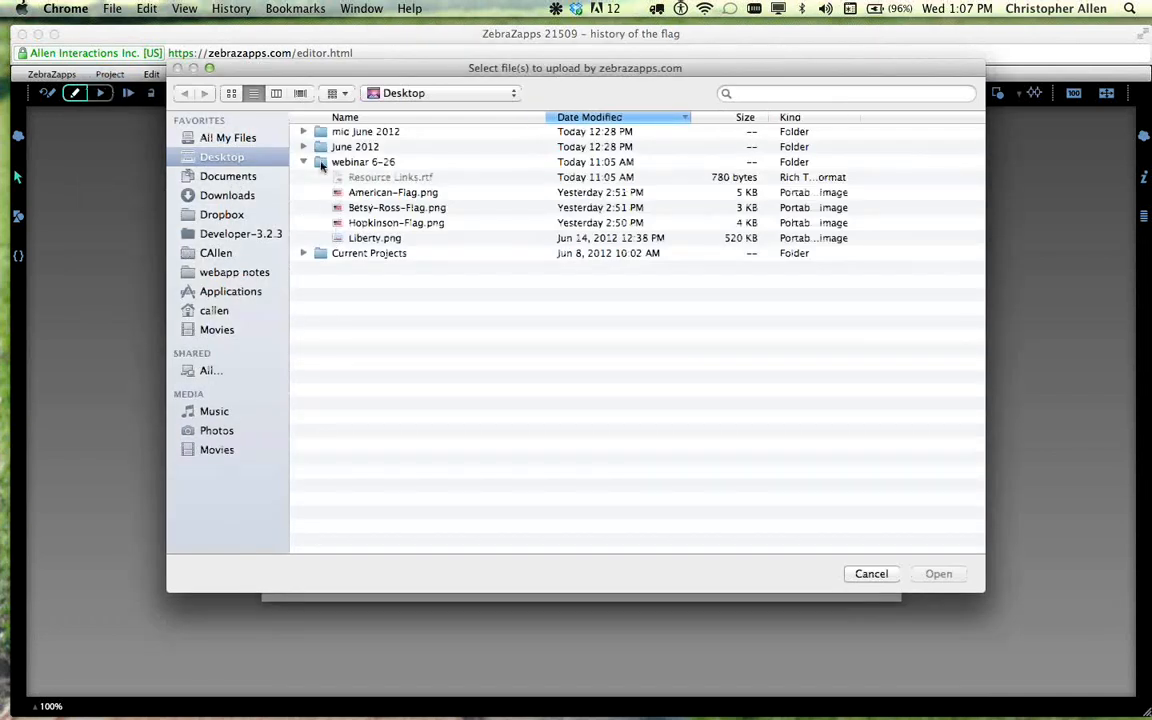
left_click(322, 163)
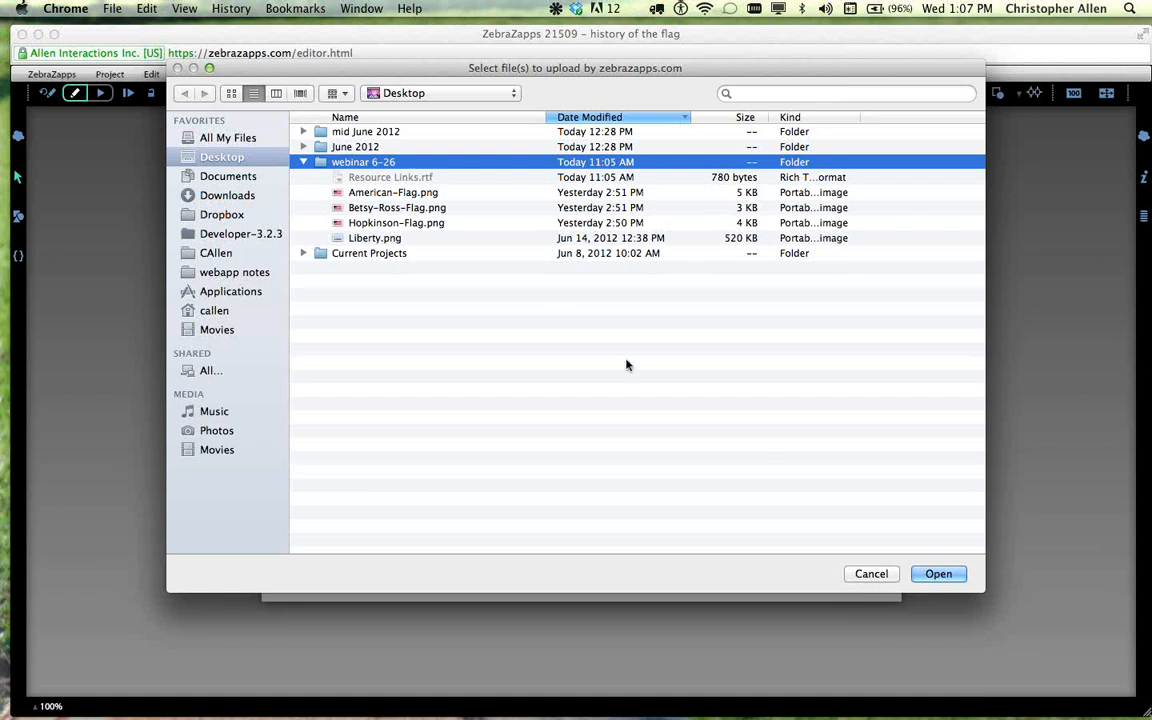
left_click(480, 199)
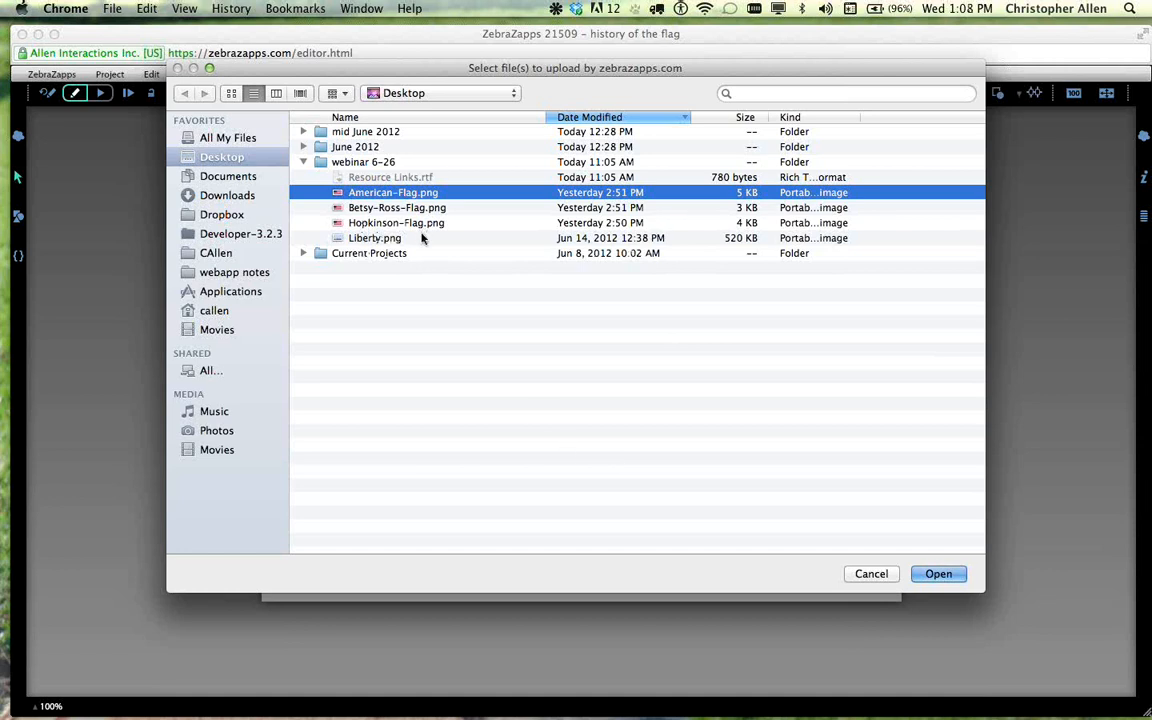
left_click(385, 238, "shift")
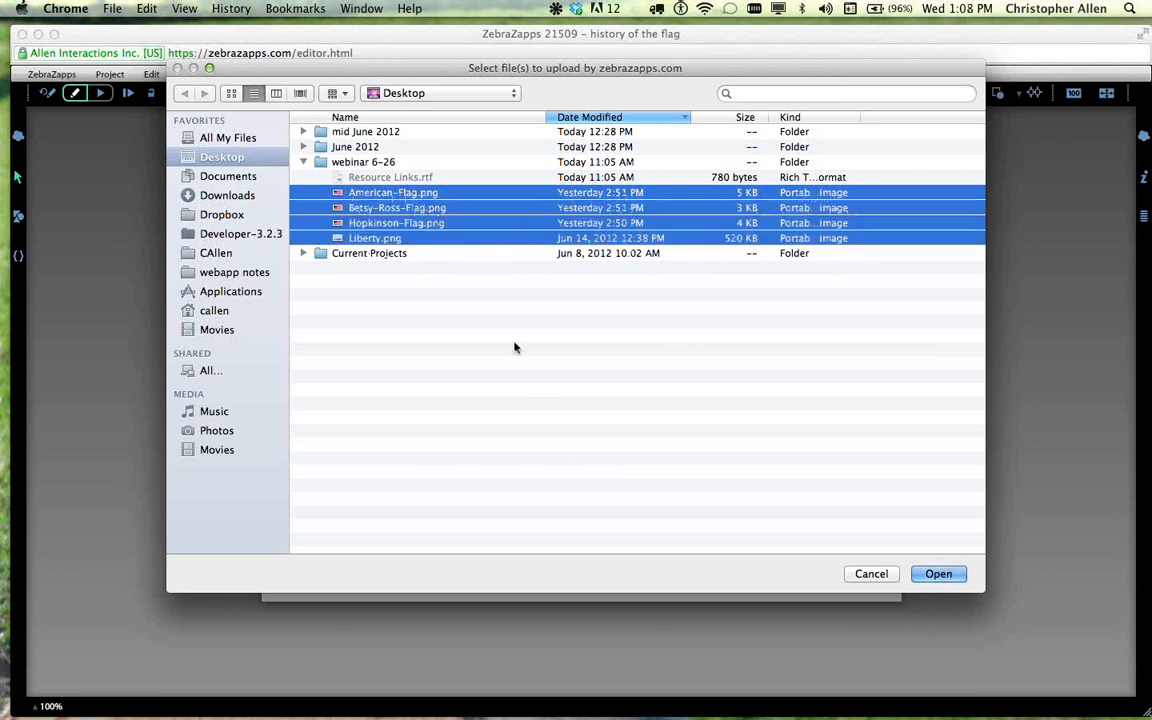
left_click(938, 573)
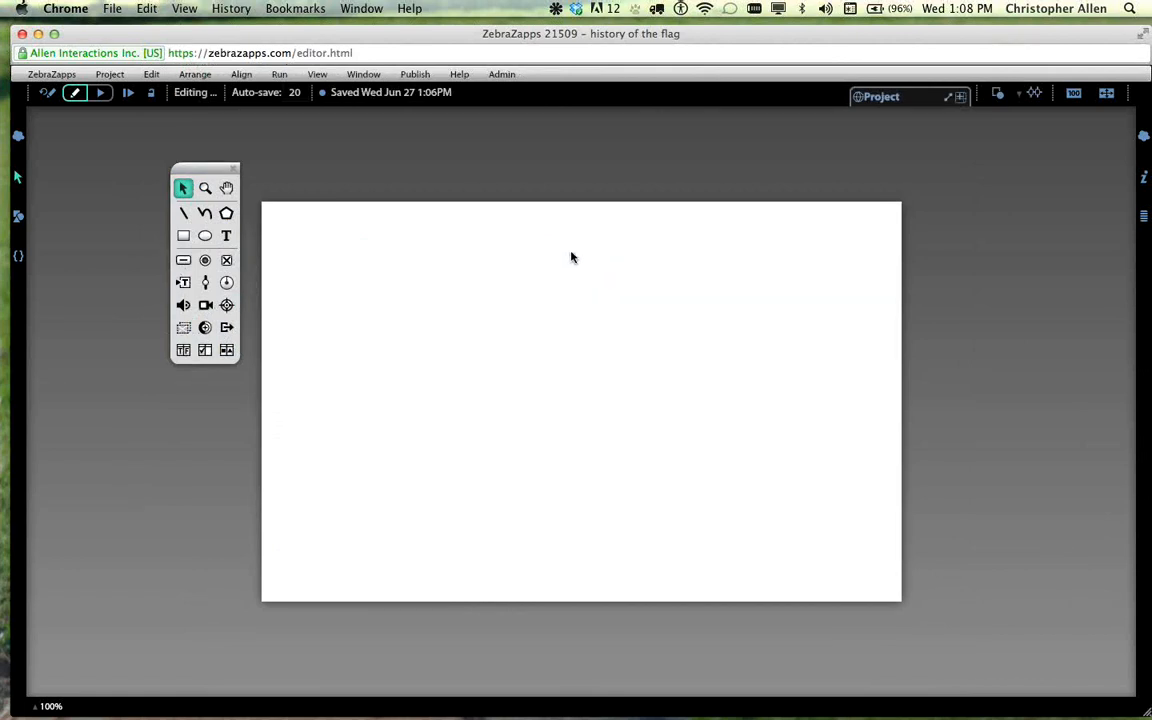
left_click(18, 177)
left_click(18, 179)
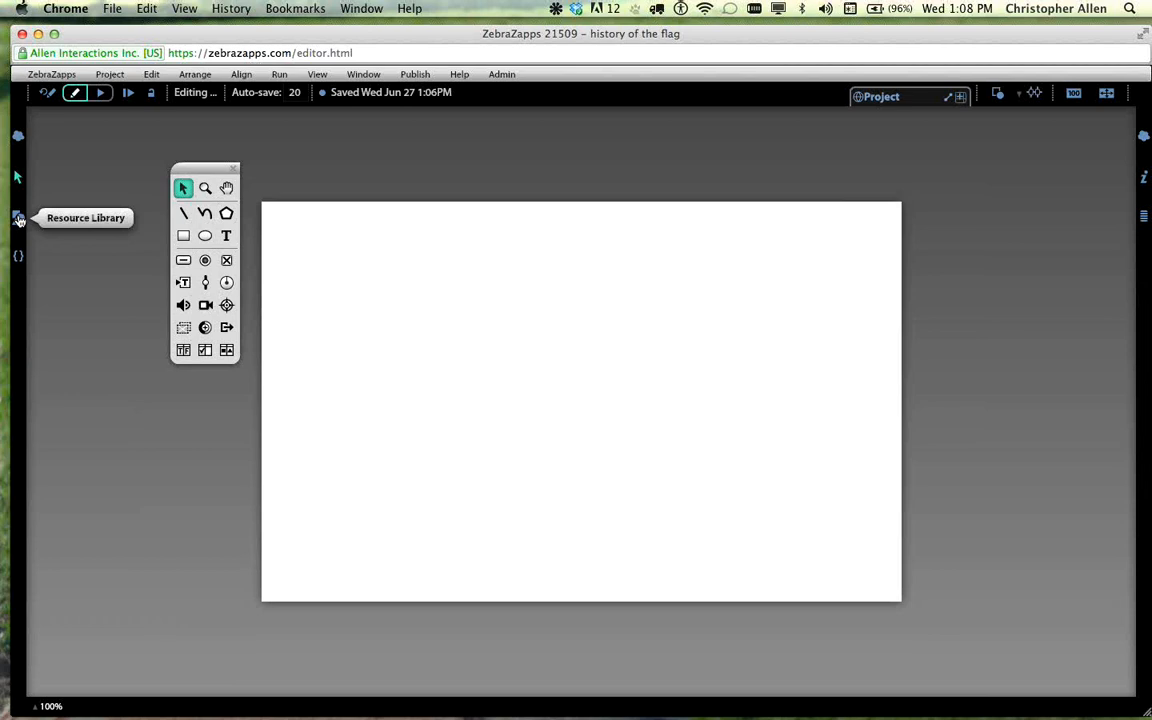
- Show the project's Resource Library with the toolbox clear of it, and view its file upload dialog without importing anything
left_click(19, 220)
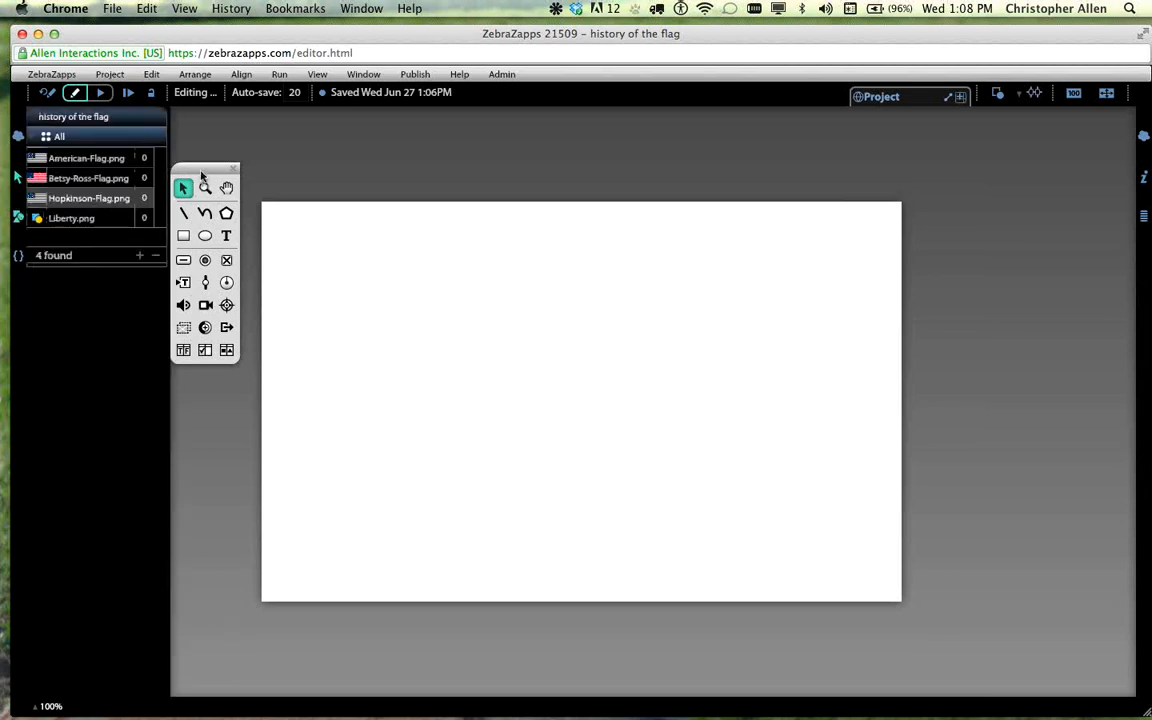
left_click_drag(201, 174, 235, 152)
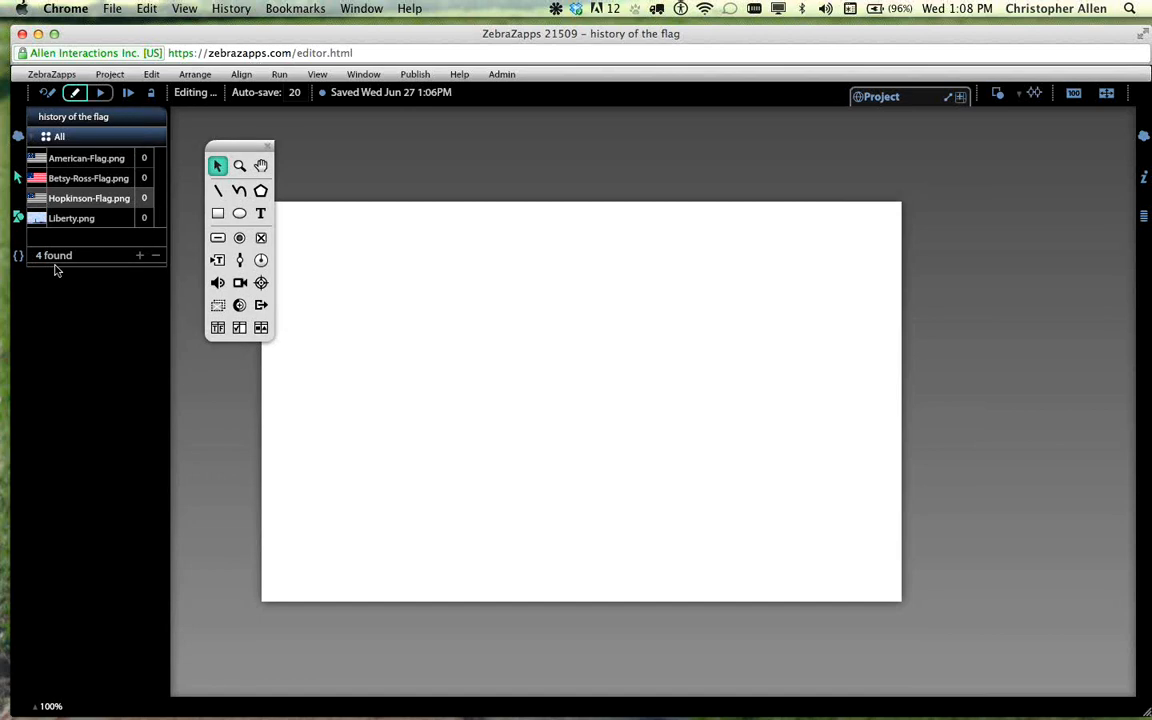
left_click(140, 256)
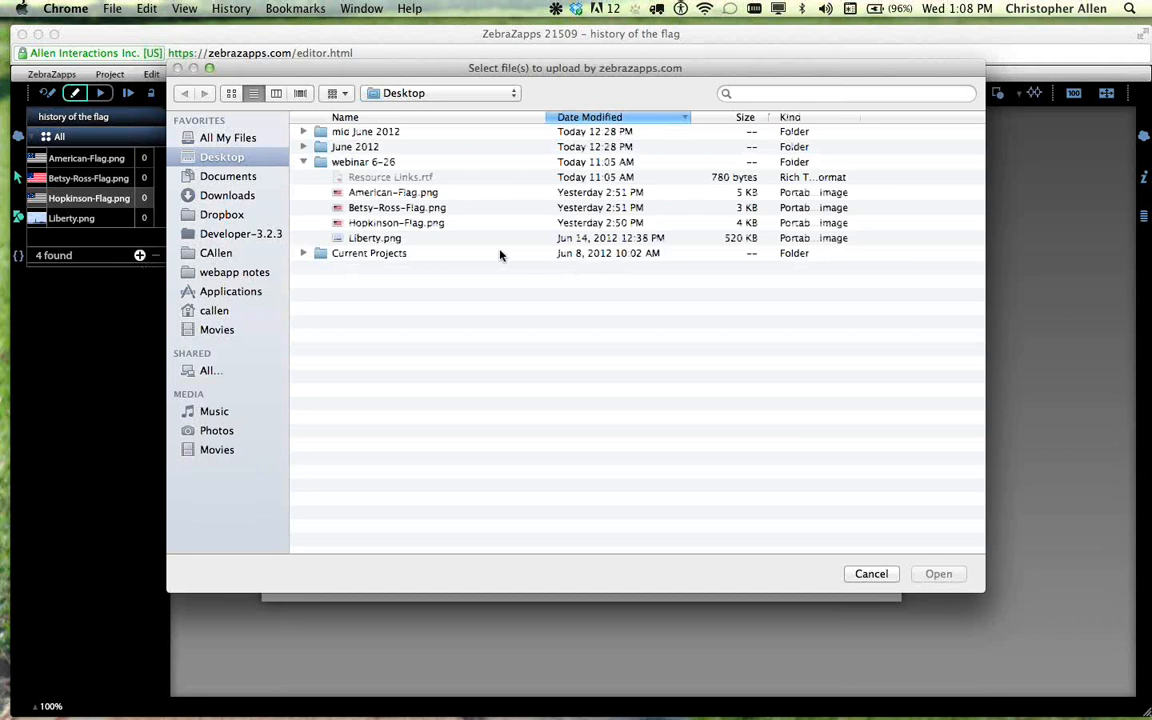
left_click(889, 574)
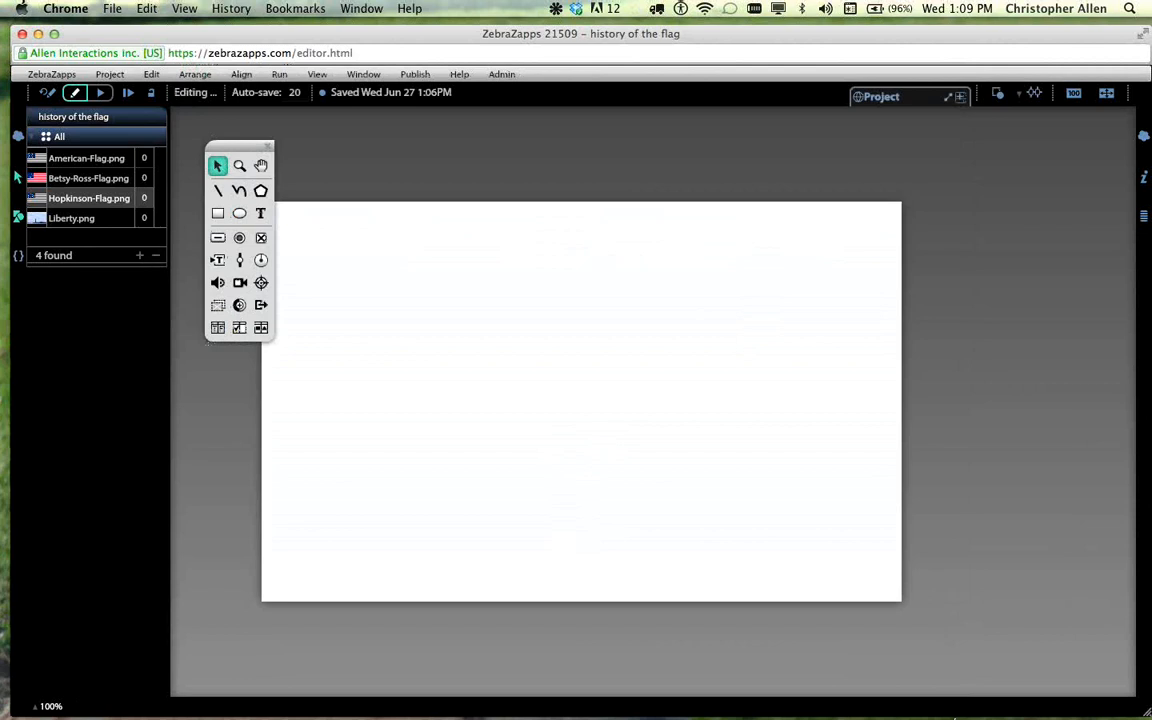
- Open the "Example - History of the American Flag" zapp from the ZebraZapps site in its own window
left_click_drag(926, 34, 923, 301)
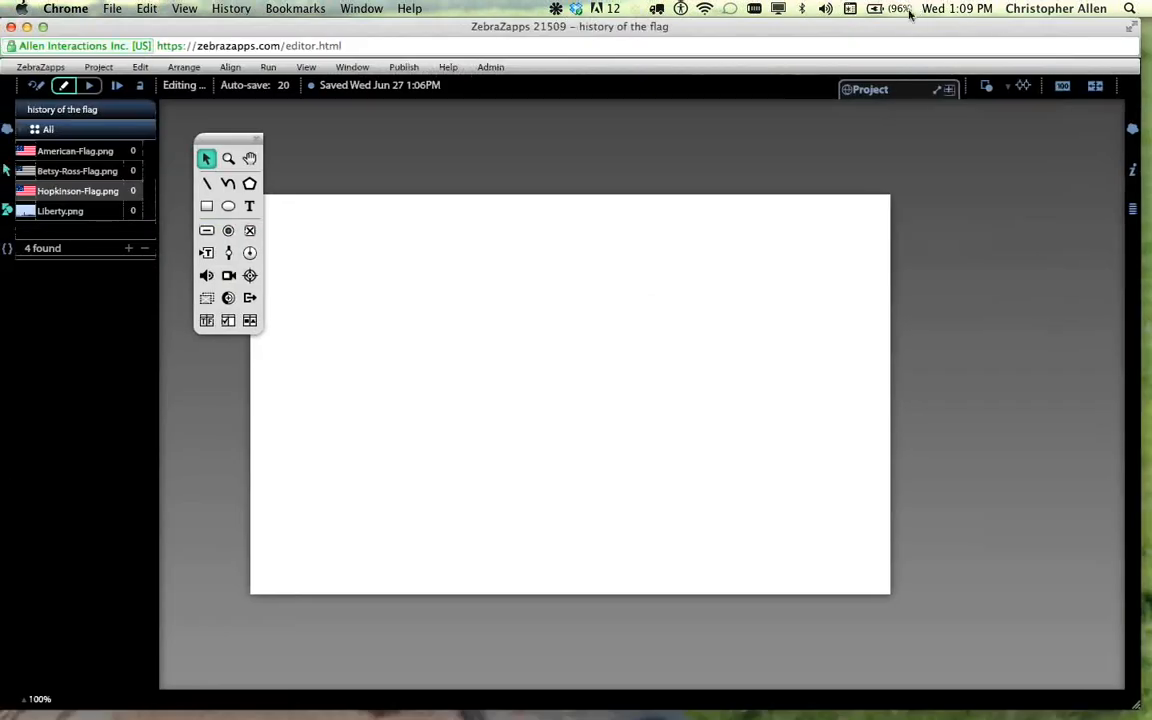
key("super+n")
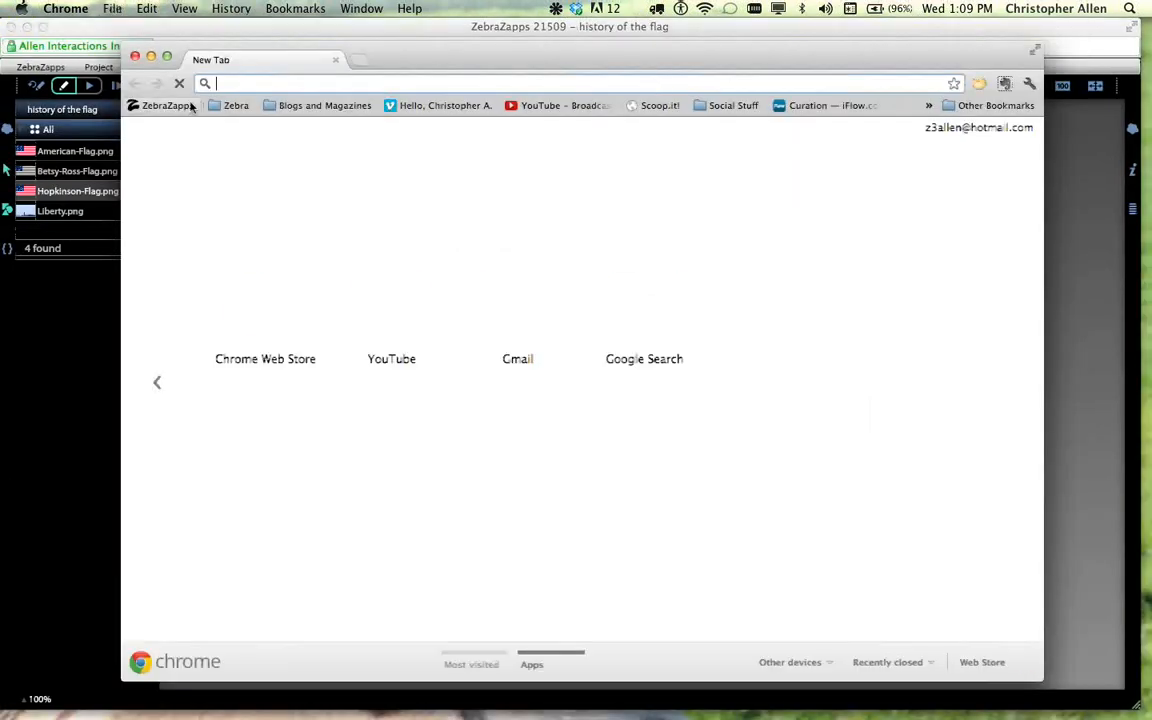
left_click(188, 106)
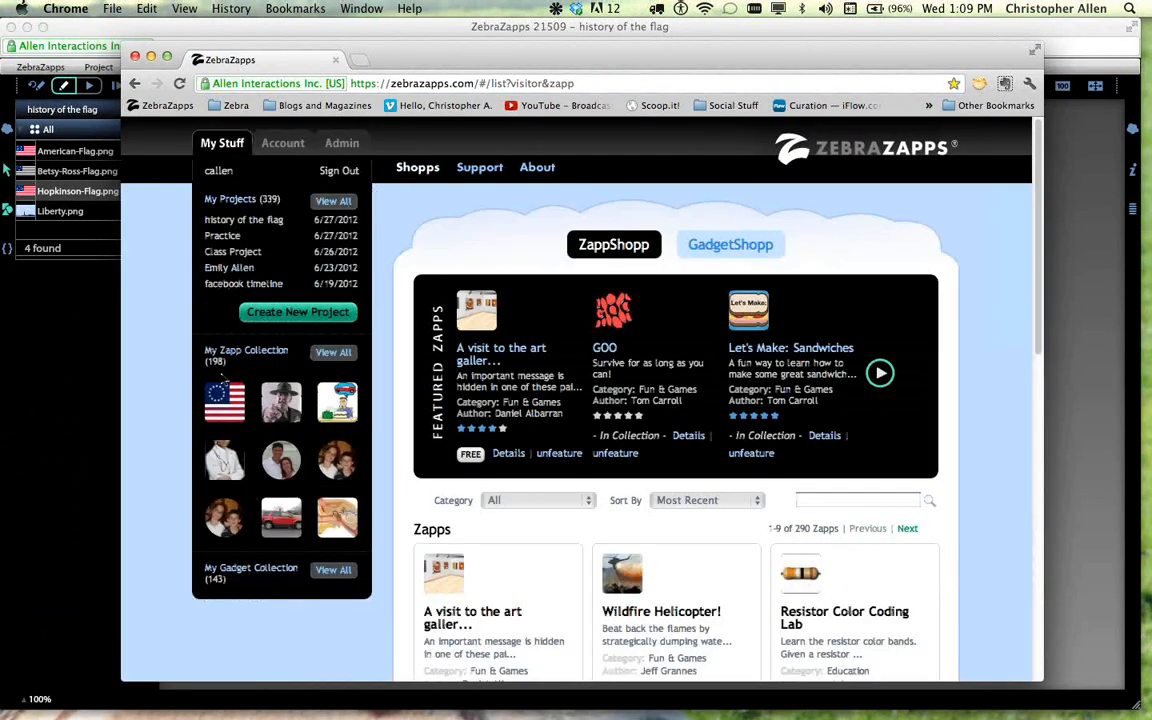
left_click(228, 398)
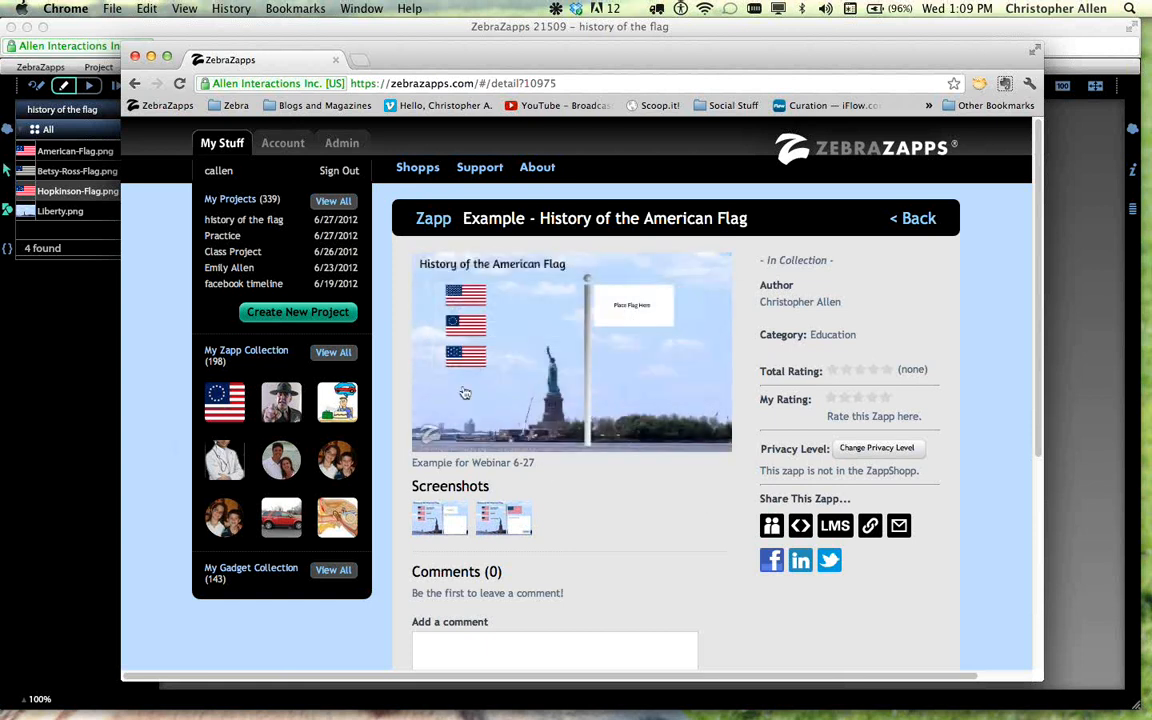
mouse_move(702, 447)
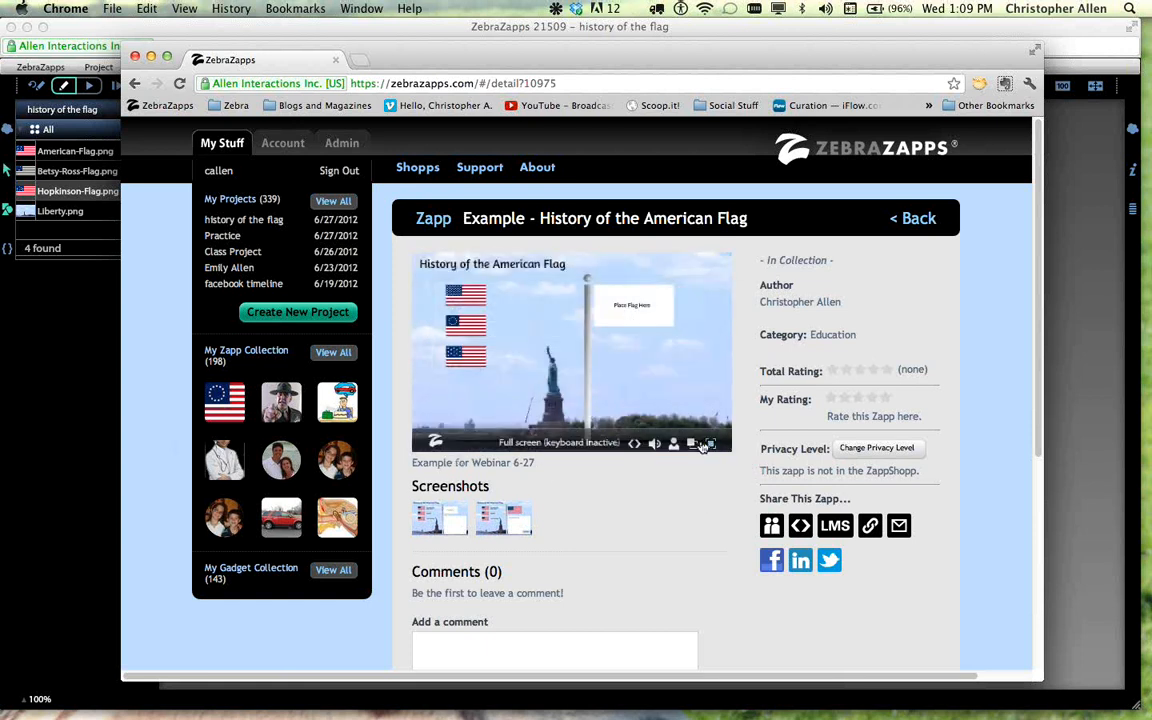
left_click(692, 445)
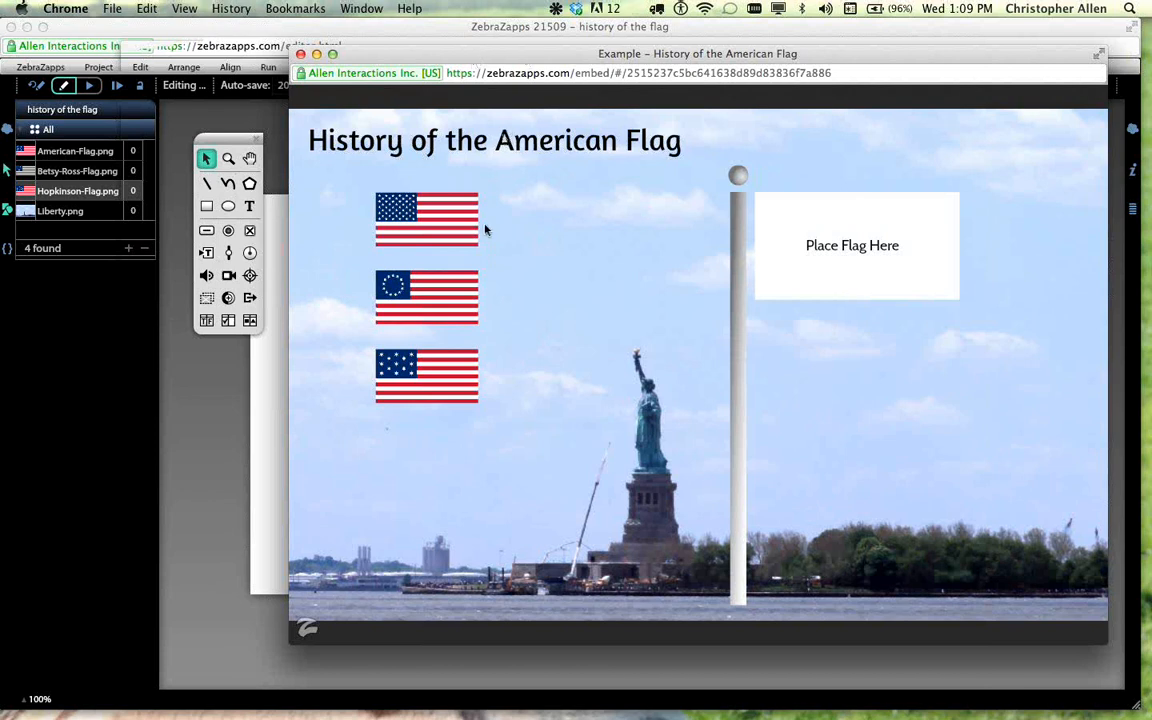
- Place the American flag on the example's flagpole and minimize the example window to return to the editor
mouse_move(428, 216)
left_click_drag(452, 206, 571, 200)
left_click_drag(438, 216, 917, 231)
mouse_move(373, 239)
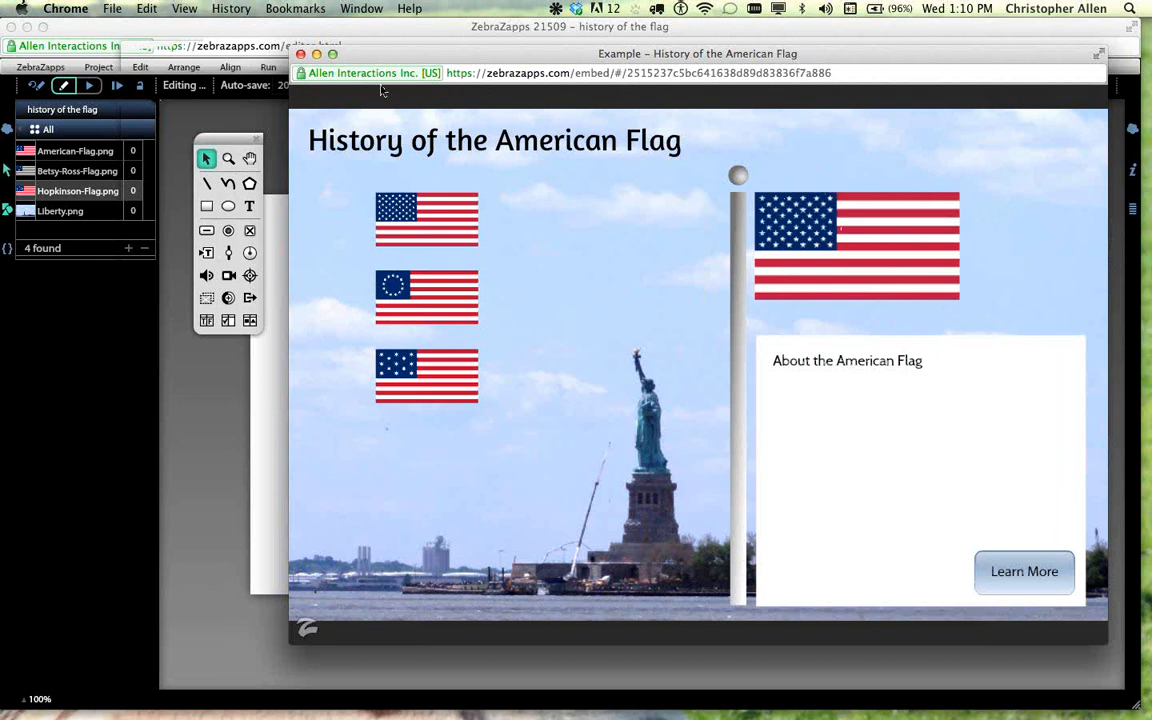
left_click(317, 55)
- Place American-Flag.png from the Resource Library in the upper-right area of the stage
left_click_drag(205, 138, 205, 205)
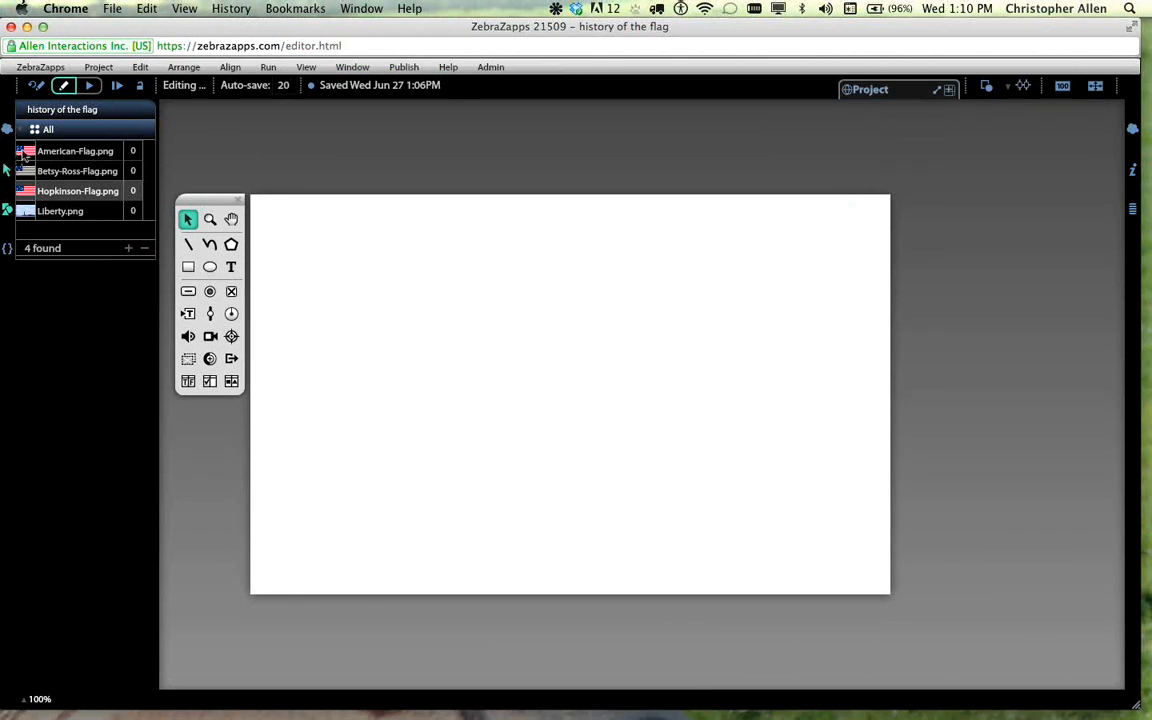
left_click_drag(24, 153, 804, 276)
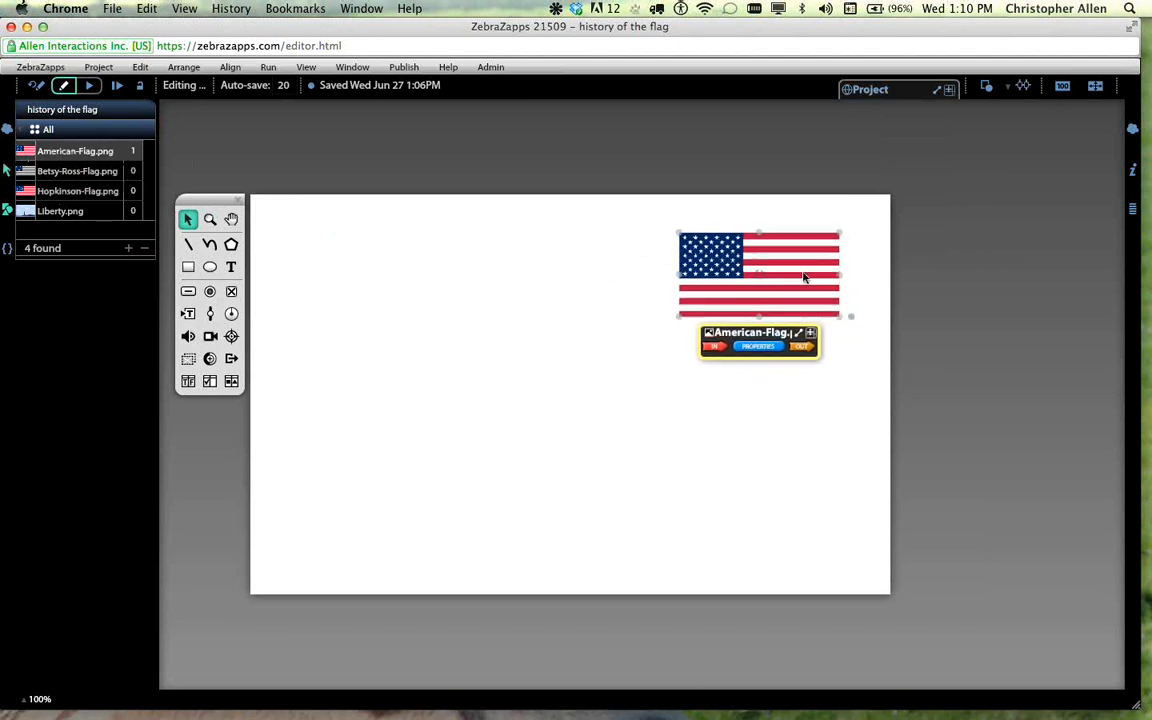
left_click(550, 284)
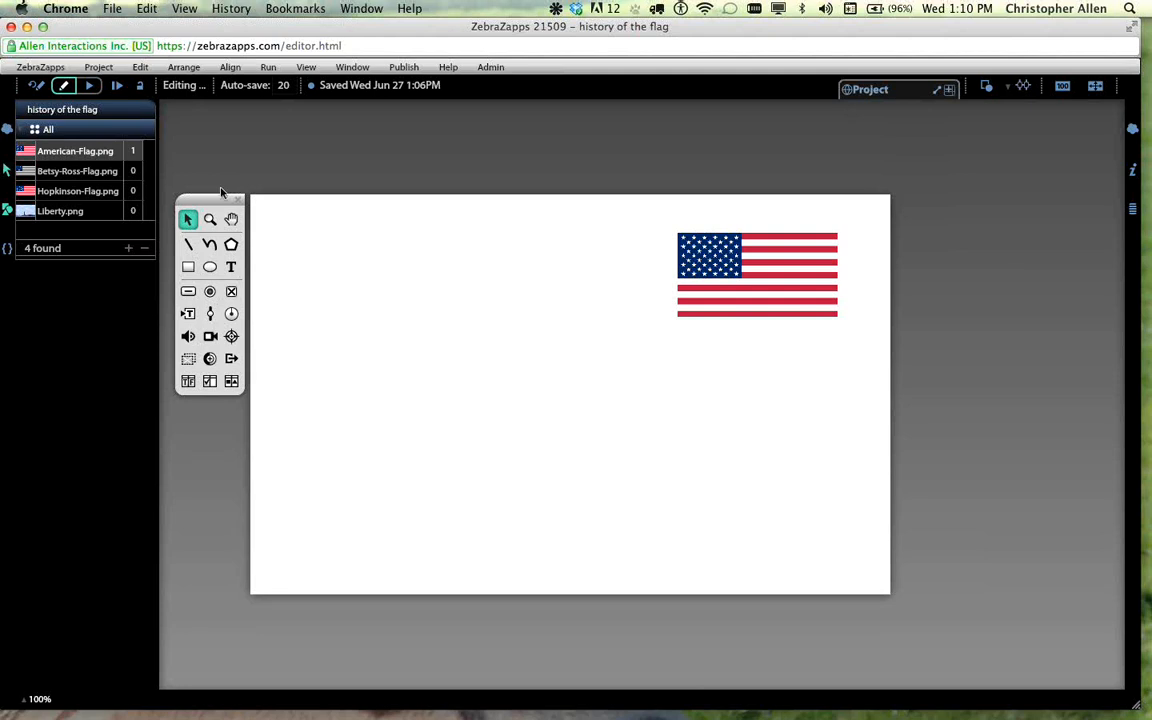
- Draw an arena about 333 wide and 257 high below the American flag, in the stage's lower-right area
left_click_drag(221, 204, 547, 154)
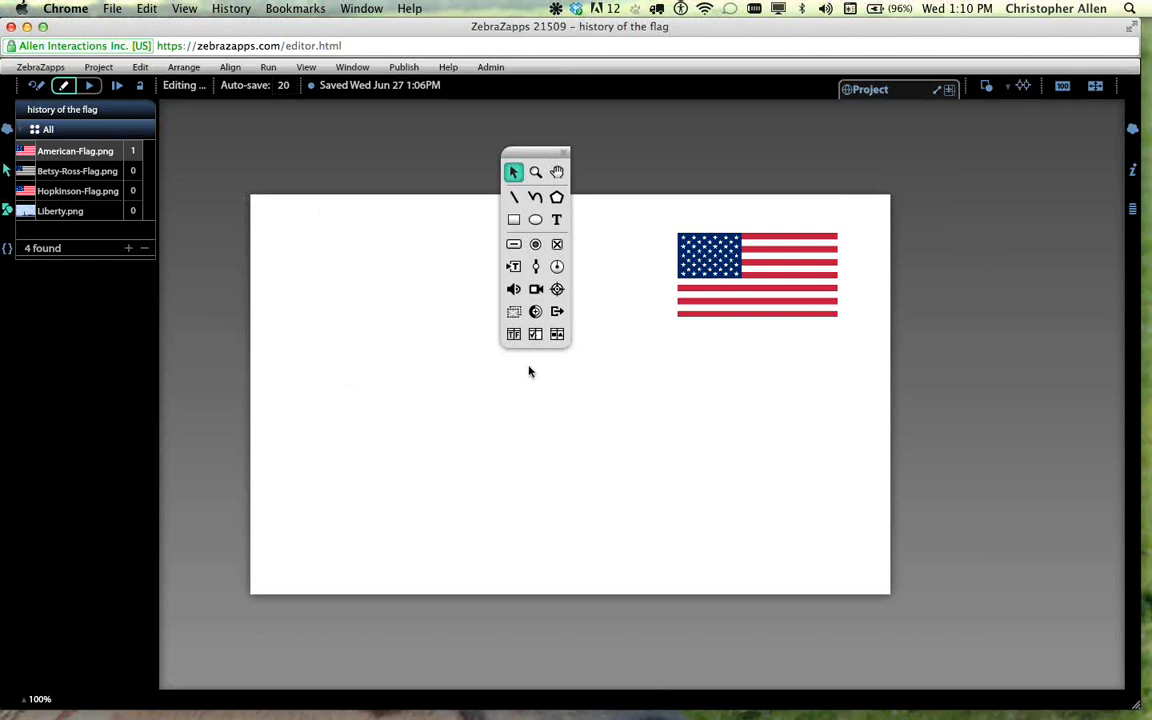
left_click(518, 314)
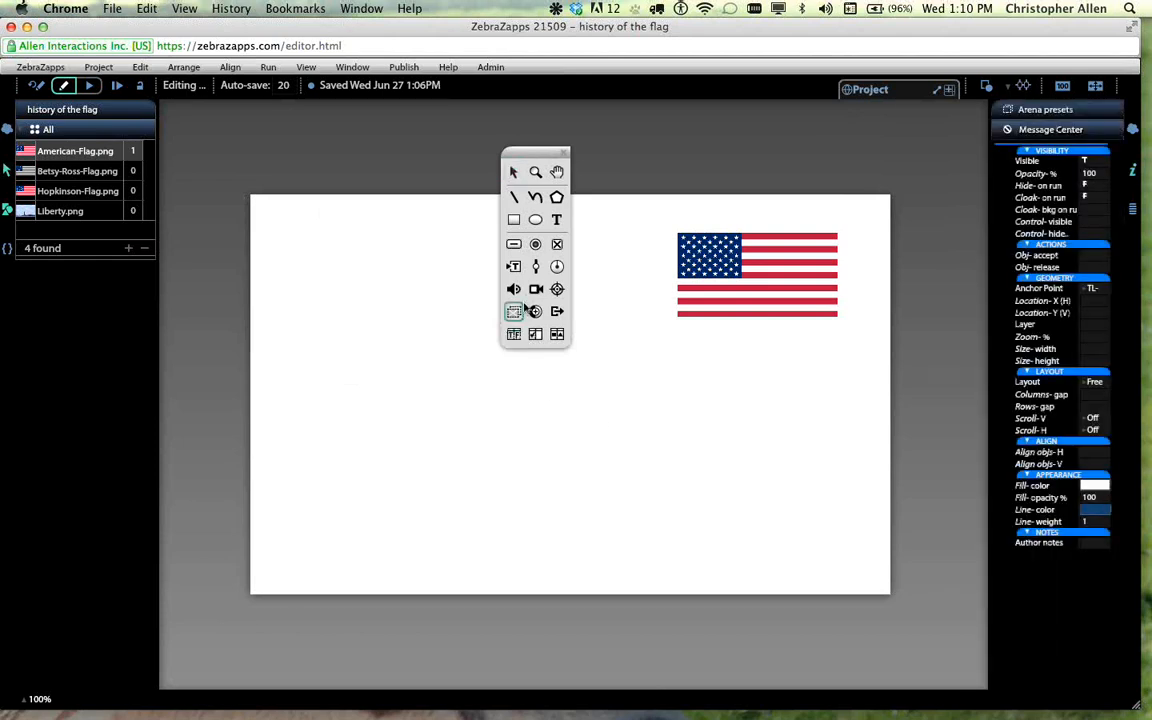
left_click_drag(582, 376, 850, 584)
left_click_drag(780, 524, 794, 516)
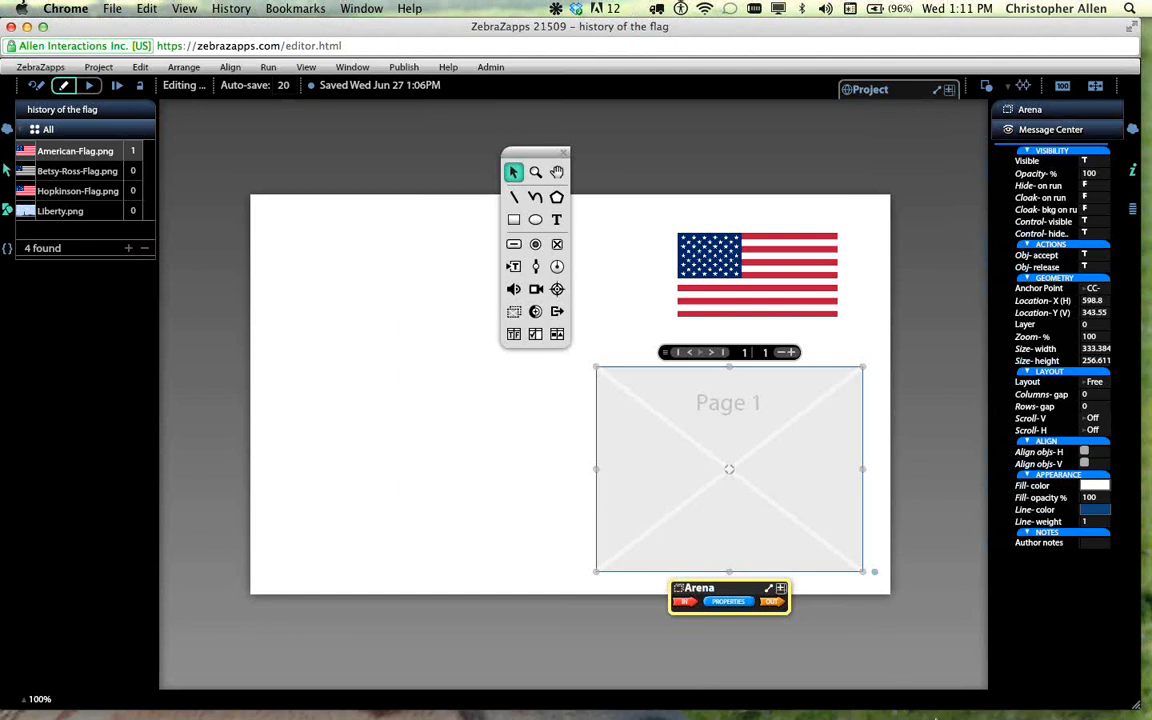
- Restore the example window and place the Betsy Ross, Francis Hopkinson and American flags on the flagpole one after another
mouse_move(1073, 706)
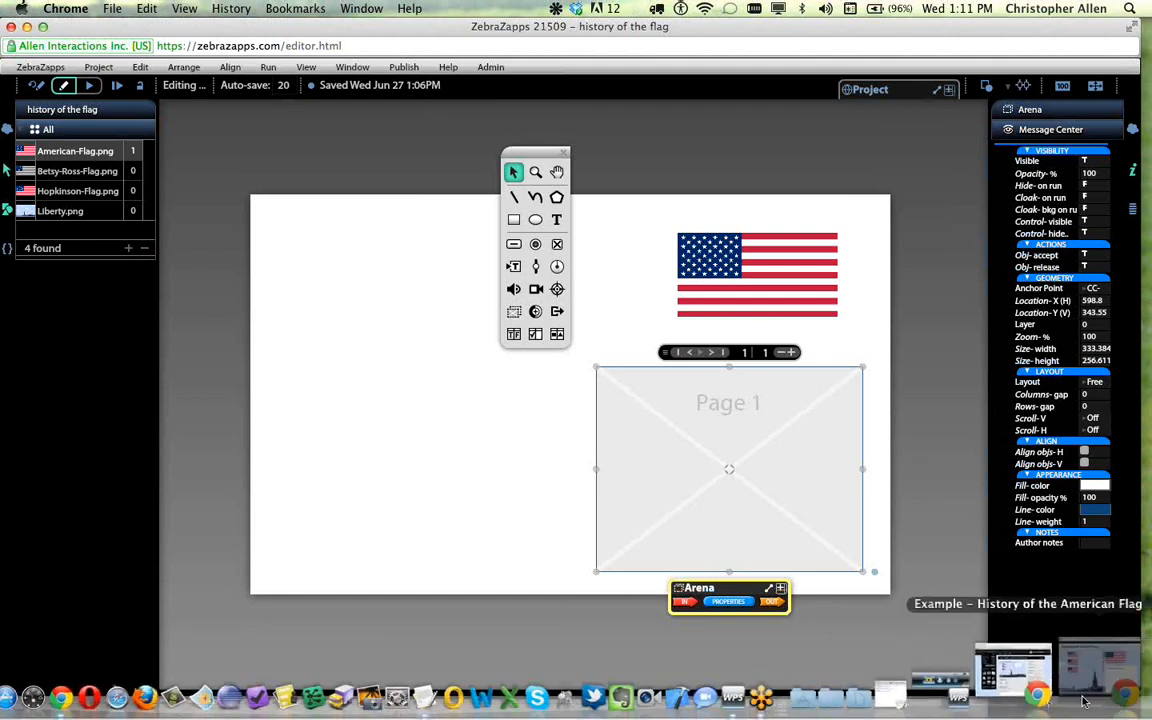
left_click(1112, 668)
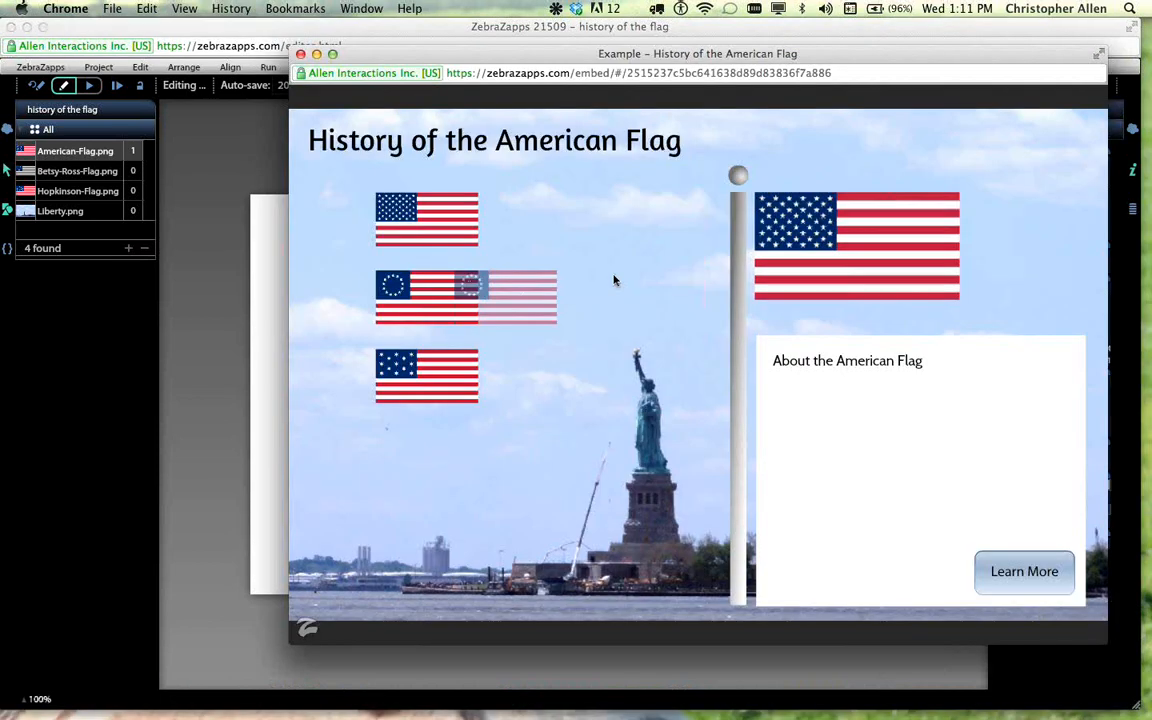
left_click_drag(614, 280, 802, 242)
left_click_drag(468, 373, 823, 278)
left_click_drag(404, 226, 778, 228)
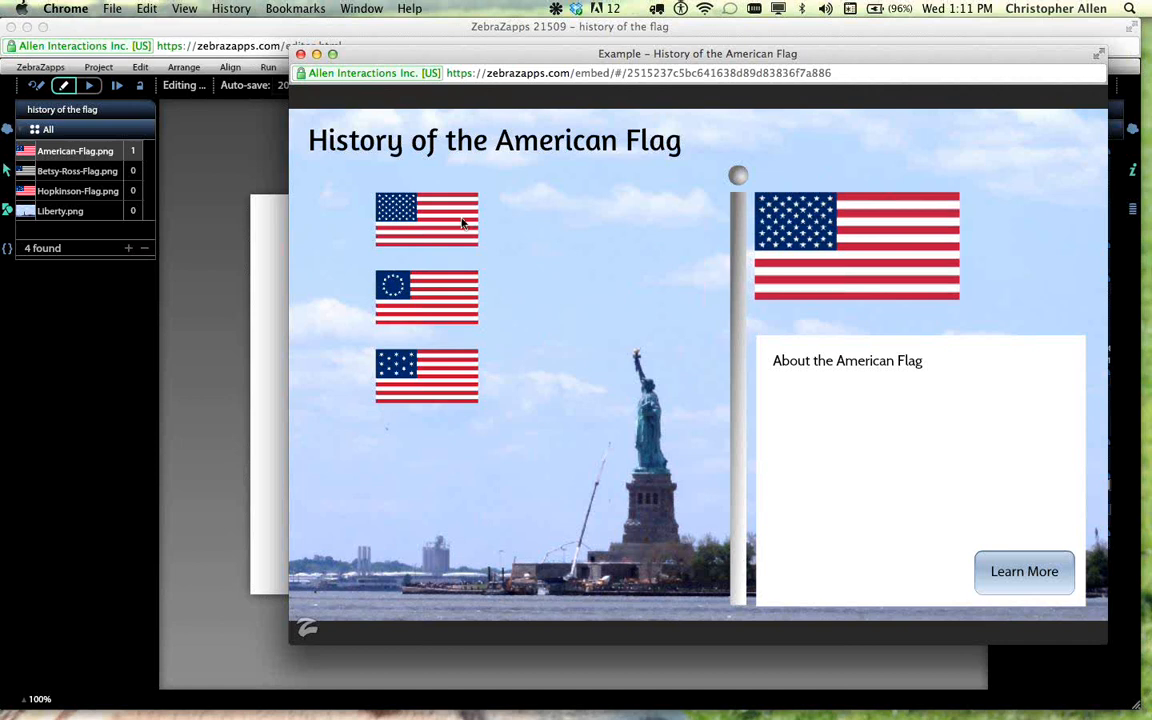
- Reveal the name label of each small flag in the example and place each flag on the flagpole in turn, ending with Francis Hopkinson
mouse_move(420, 222)
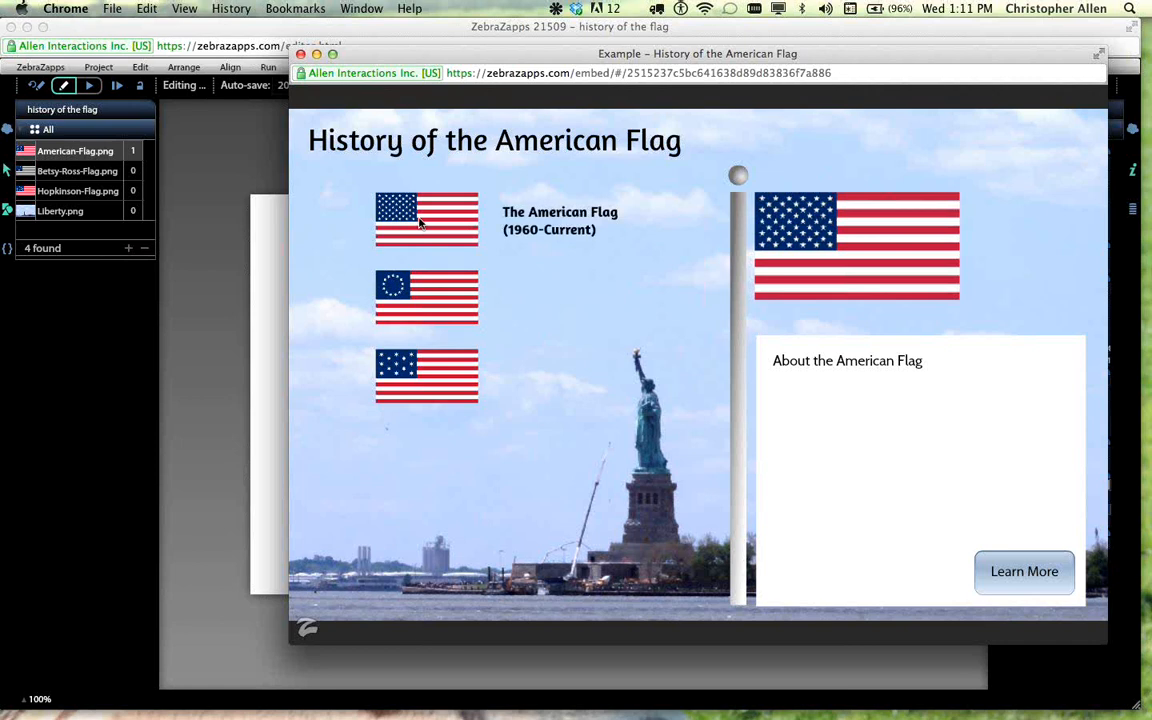
mouse_move(421, 285)
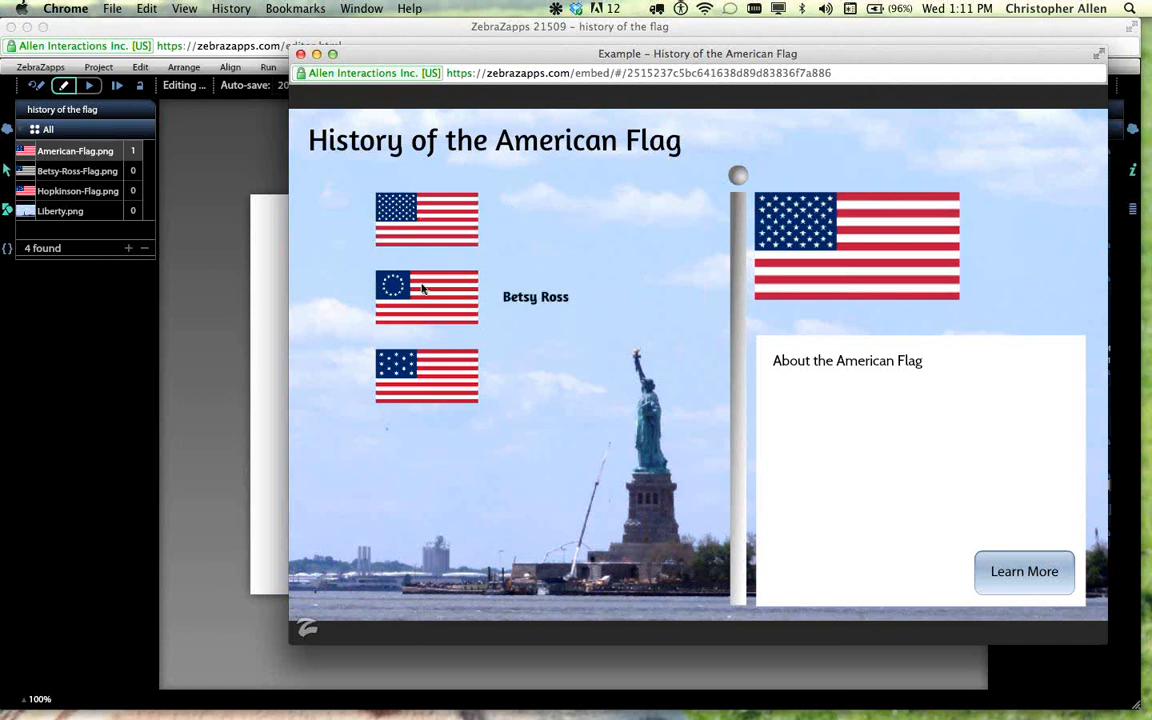
mouse_move(422, 390)
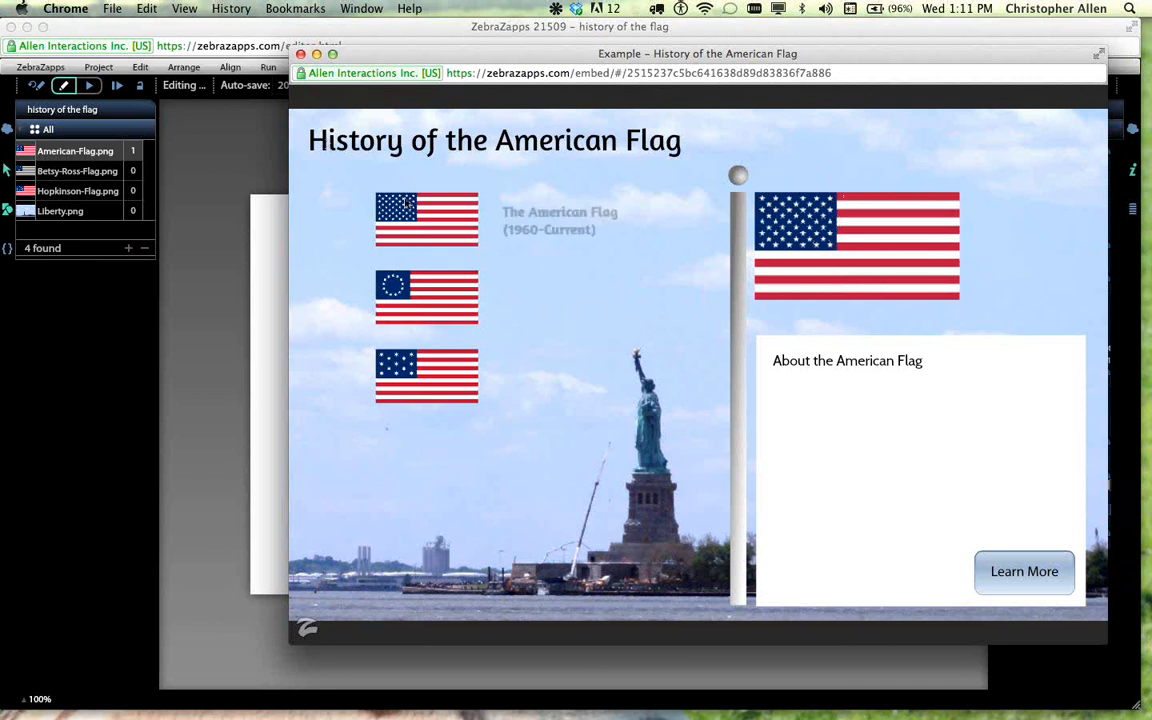
left_click_drag(406, 203, 676, 231)
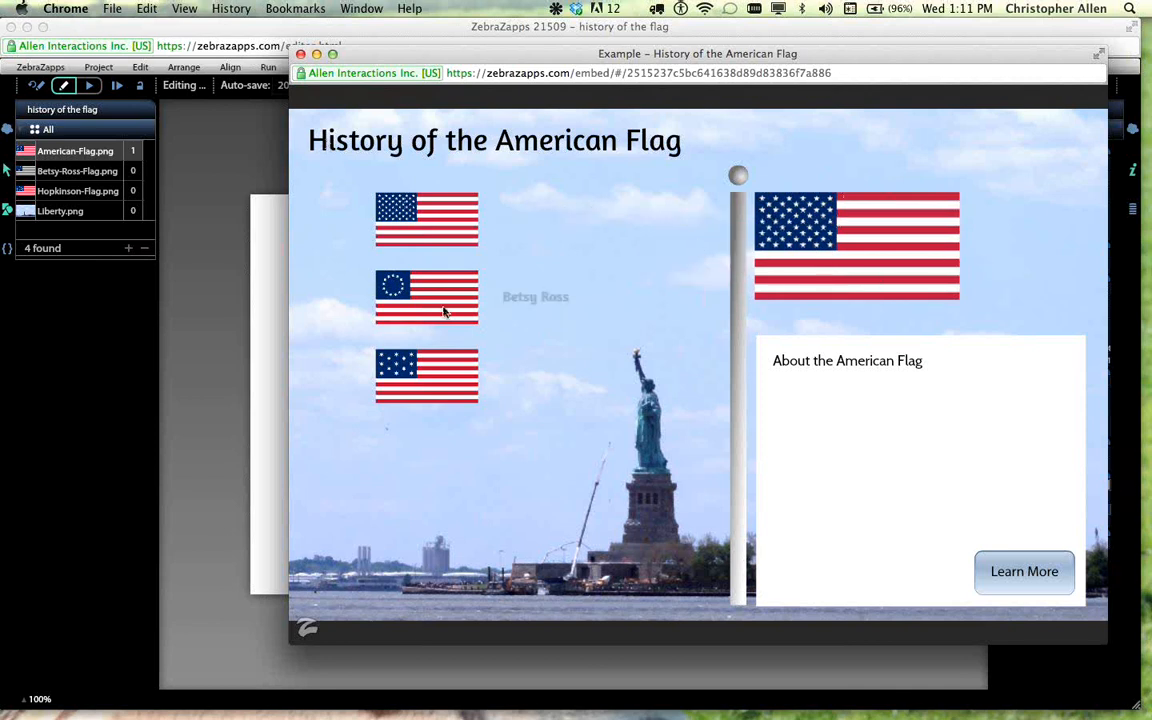
left_click_drag(427, 297, 720, 218)
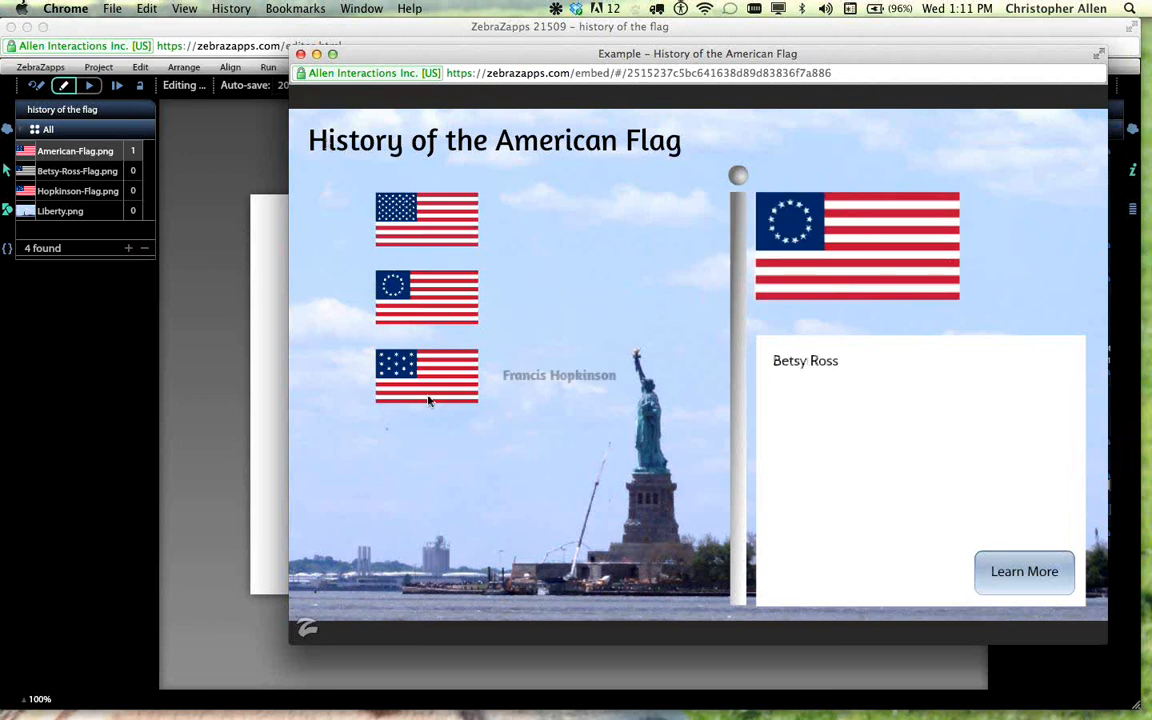
left_click_drag(421, 397, 815, 248)
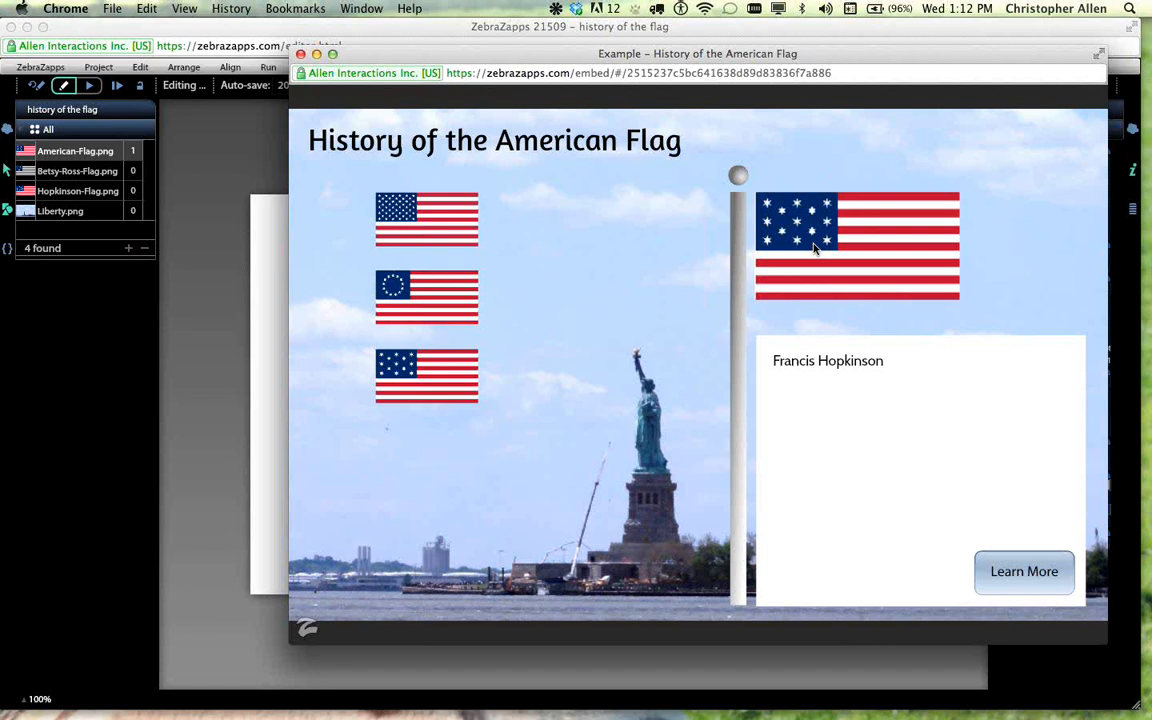
- Carry the Betsy Ross flag around the example scene and place it on the flagpole over the Francis Hopkinson flag
mouse_move(474, 306)
left_click_drag(474, 306, 699, 253)
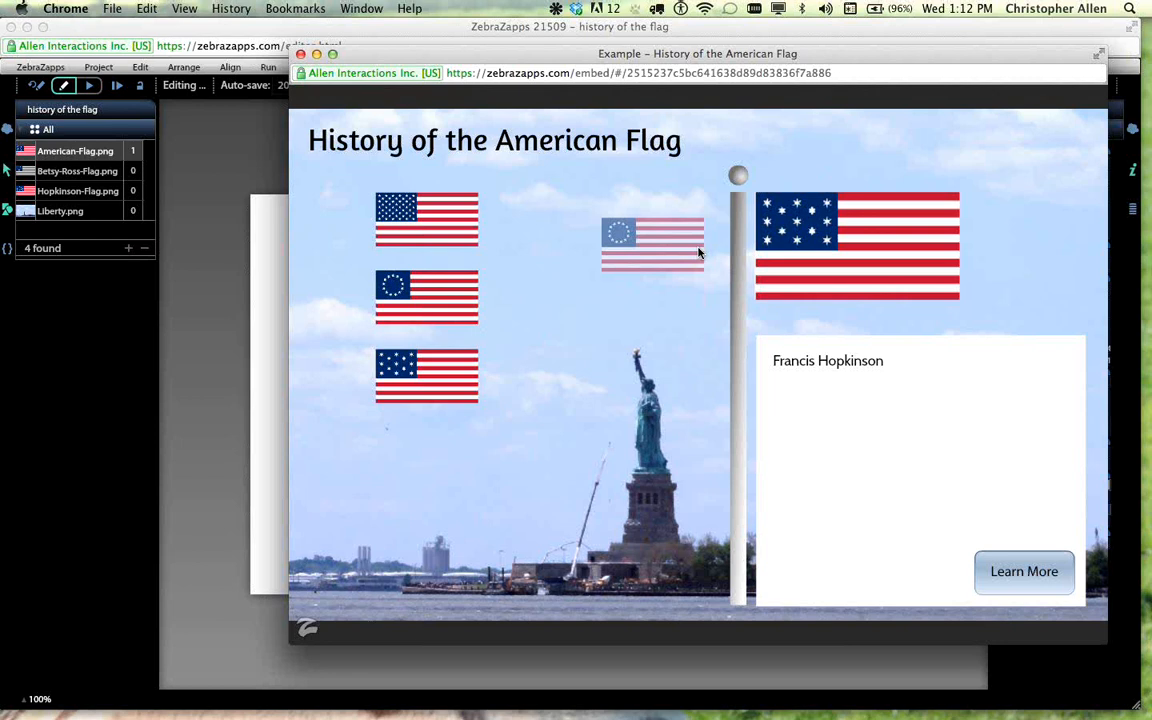
left_click_drag(703, 252, 658, 372)
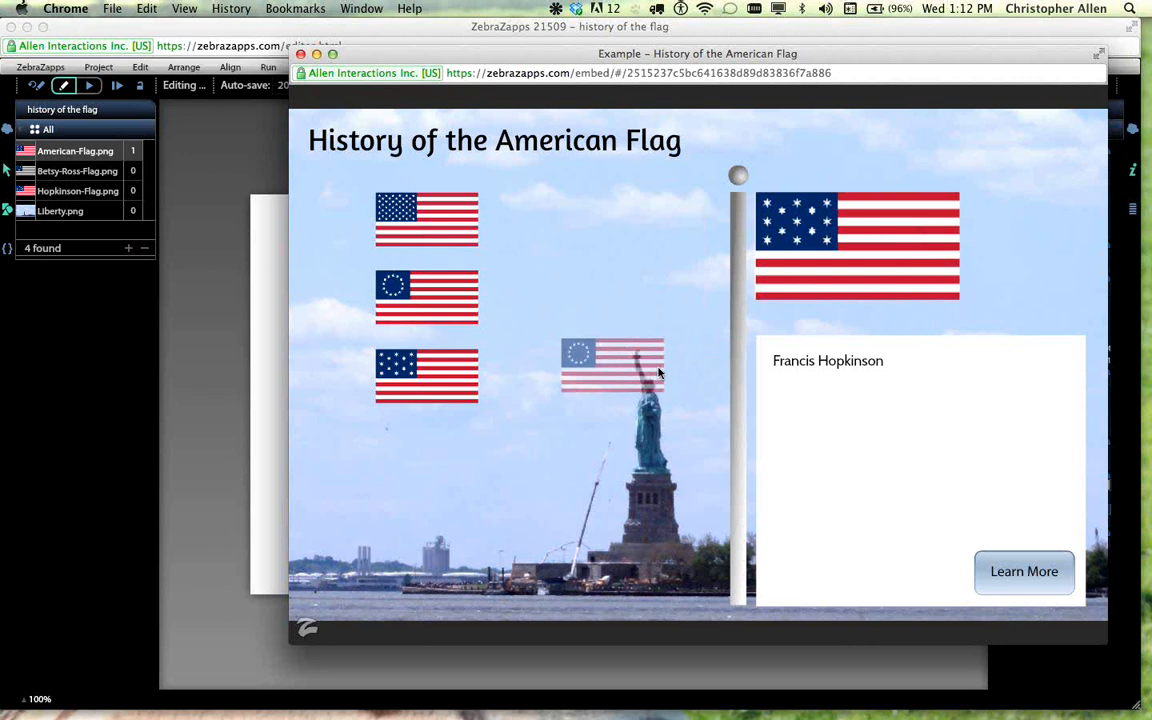
left_click_drag(658, 372, 843, 273)
- Pull the Betsy Ross flag into the middle of the example scene, hold it there and release it short of the flagpole
left_click_drag(425, 289, 620, 289)
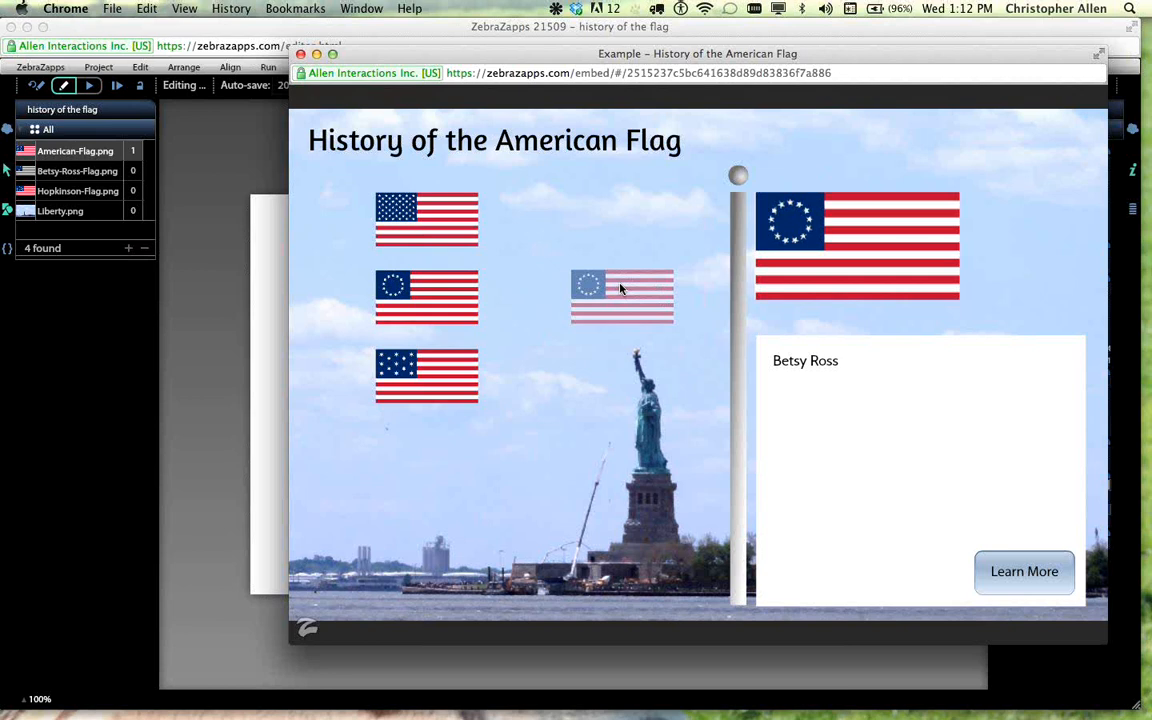
left_click_drag(620, 288, 620, 278)
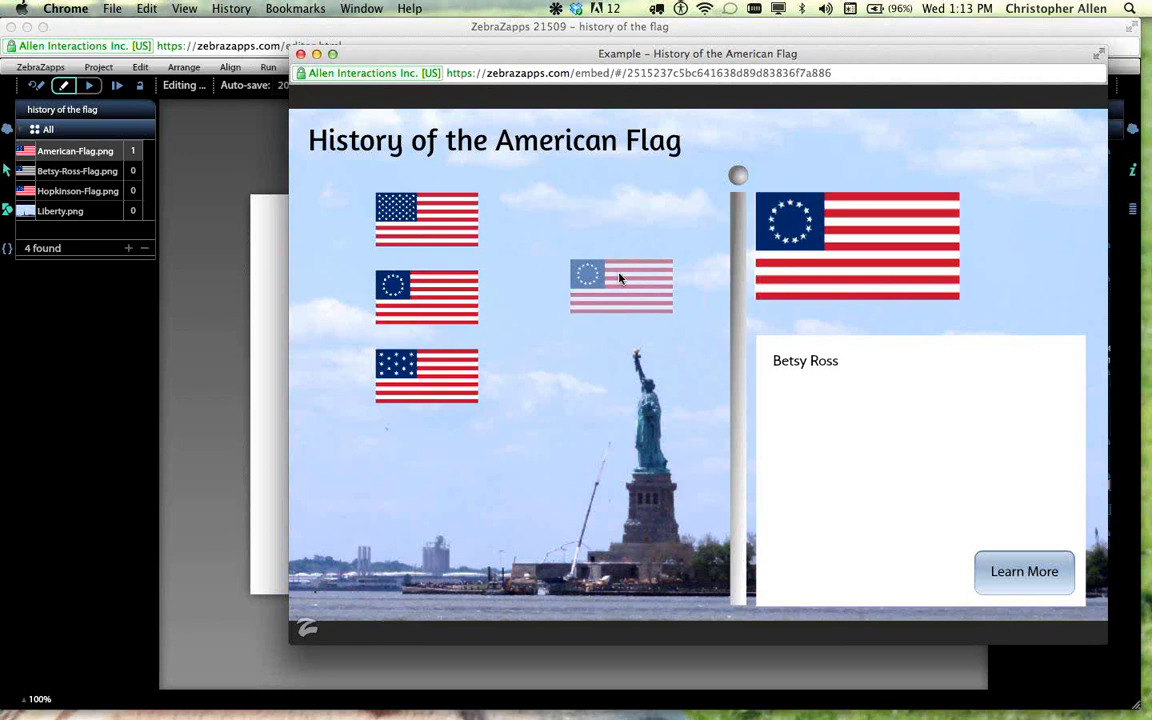
left_click_drag(619, 278, 593, 271)
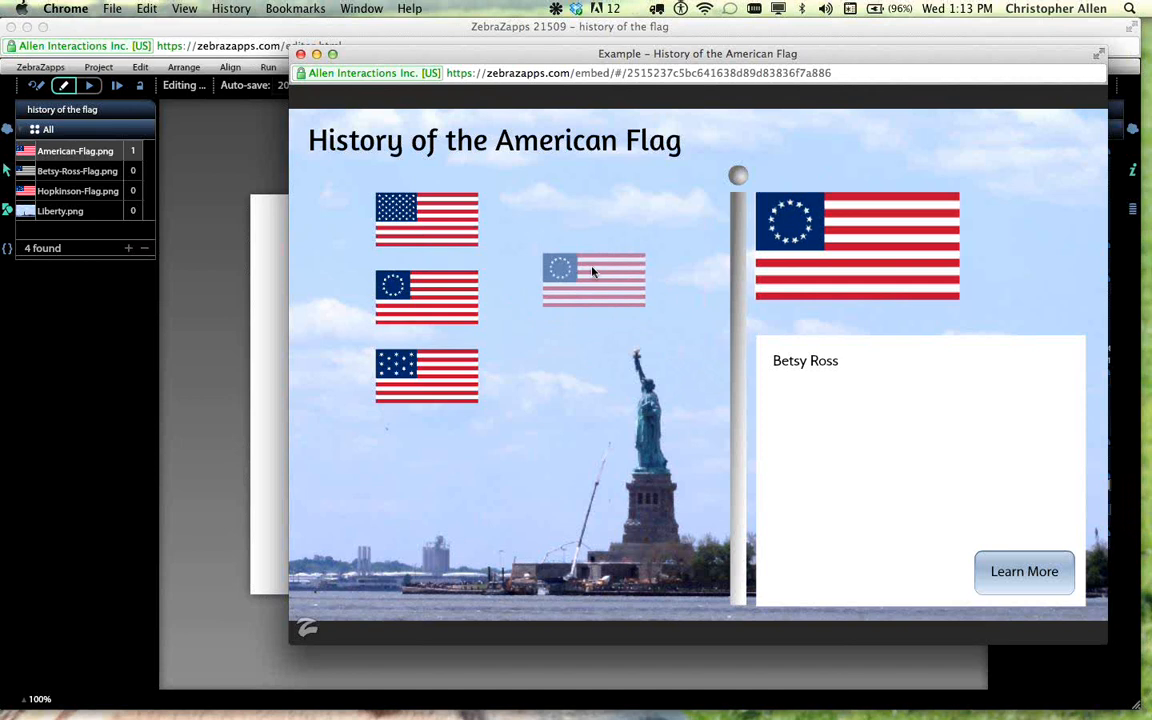
left_click_drag(592, 271, 595, 271)
left_click_drag(595, 271, 581, 293)
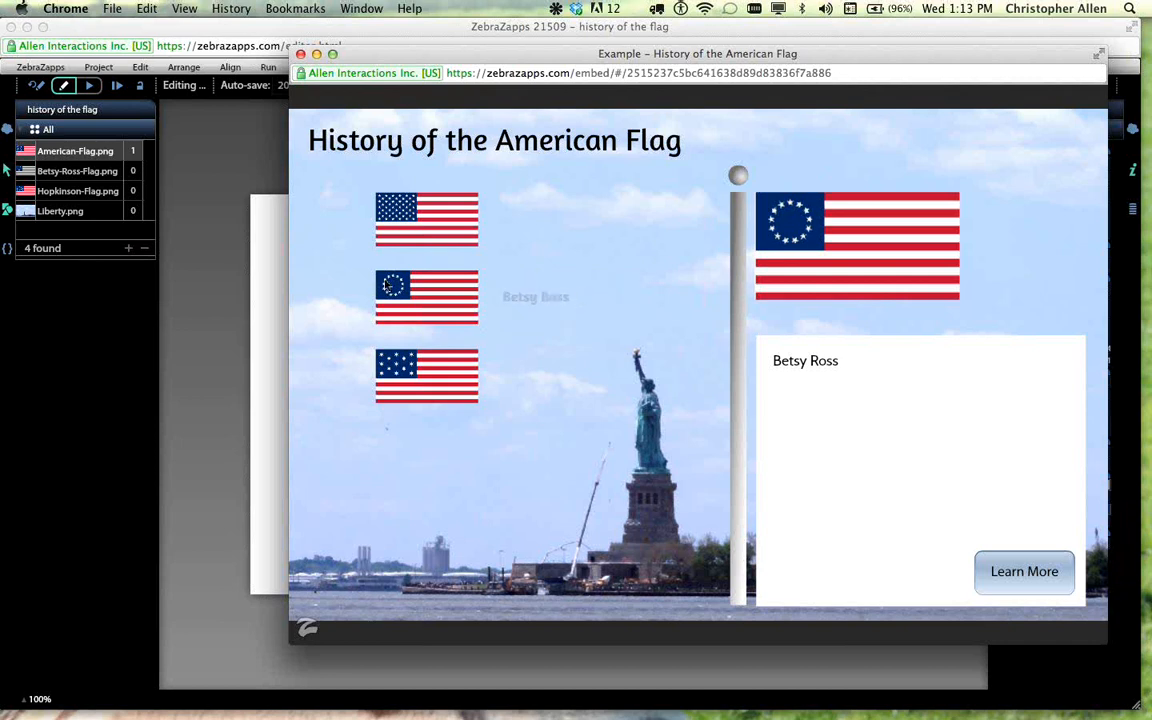
- Place the Betsy Ross flag on the example's flagpole again and reveal the Francis Hopkinson flag's name label
left_click_drag(395, 288, 566, 270)
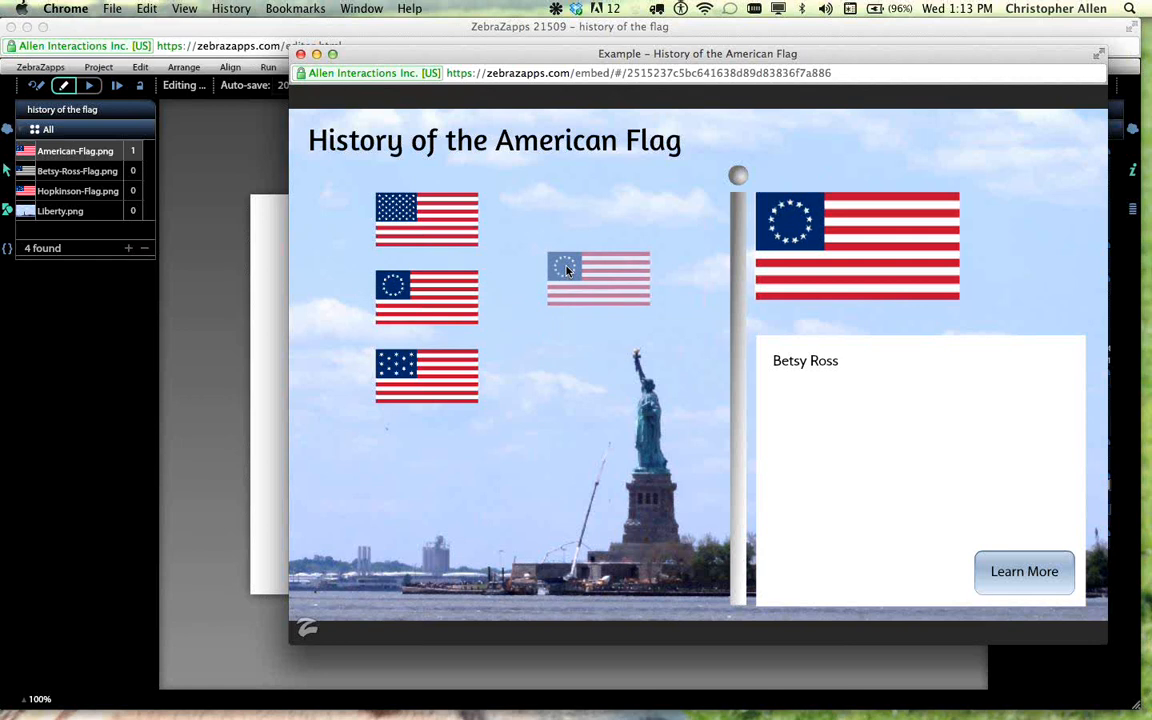
left_click_drag(708, 271, 941, 266)
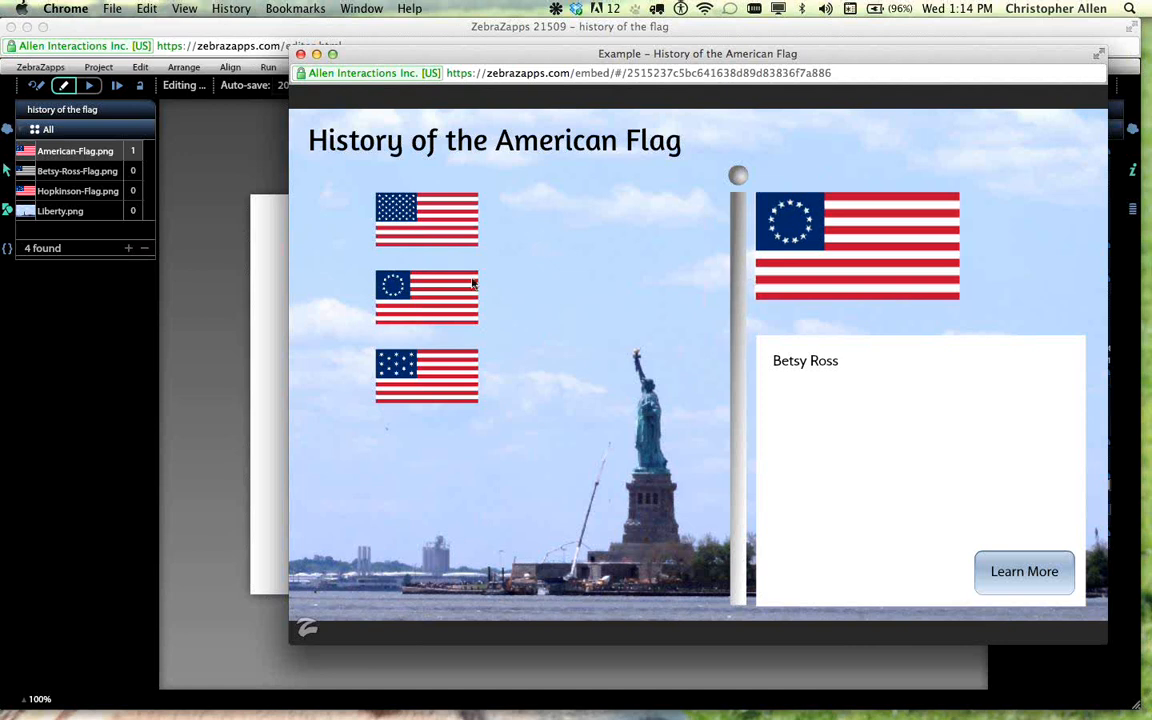
mouse_move(444, 388)
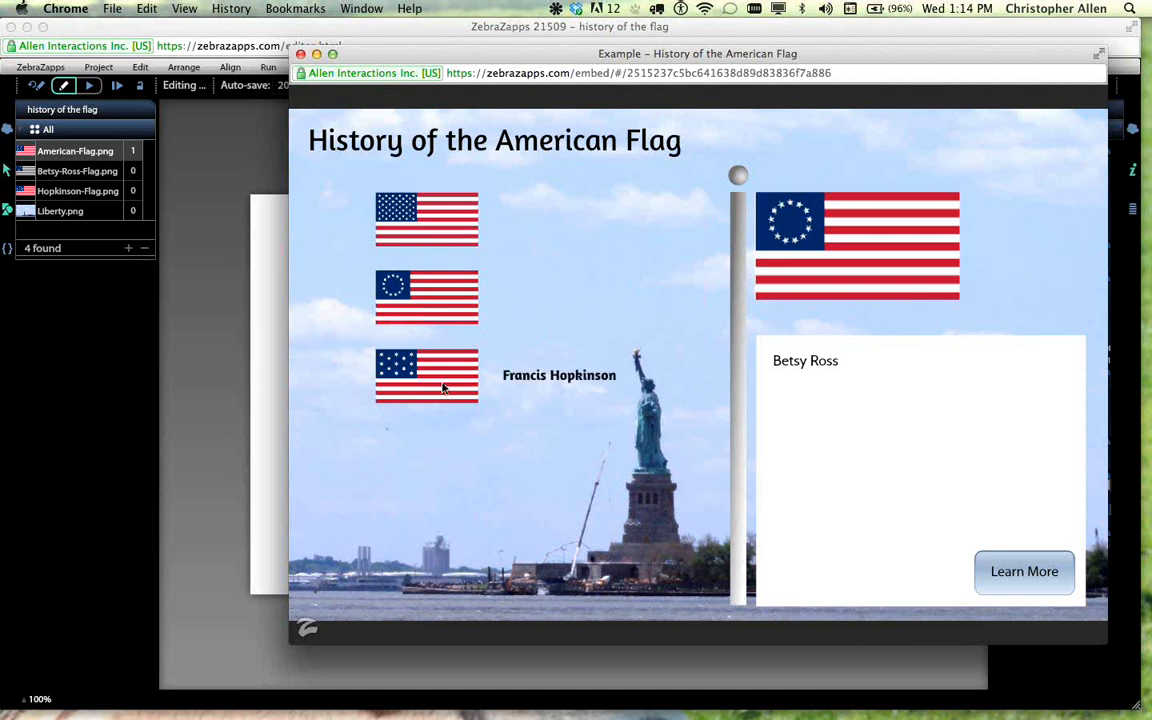
- Reveal the American flag's name label in the example, put the example window away and delete the empty arena from the project stage
mouse_move(430, 238)
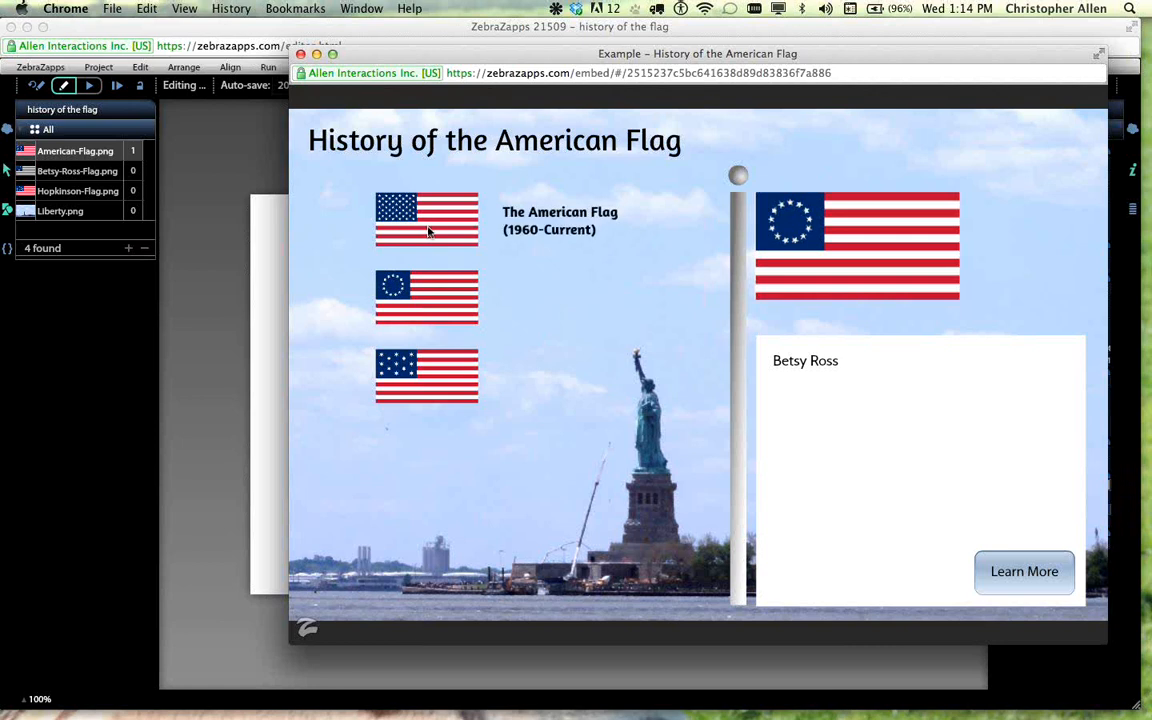
left_click(316, 53)
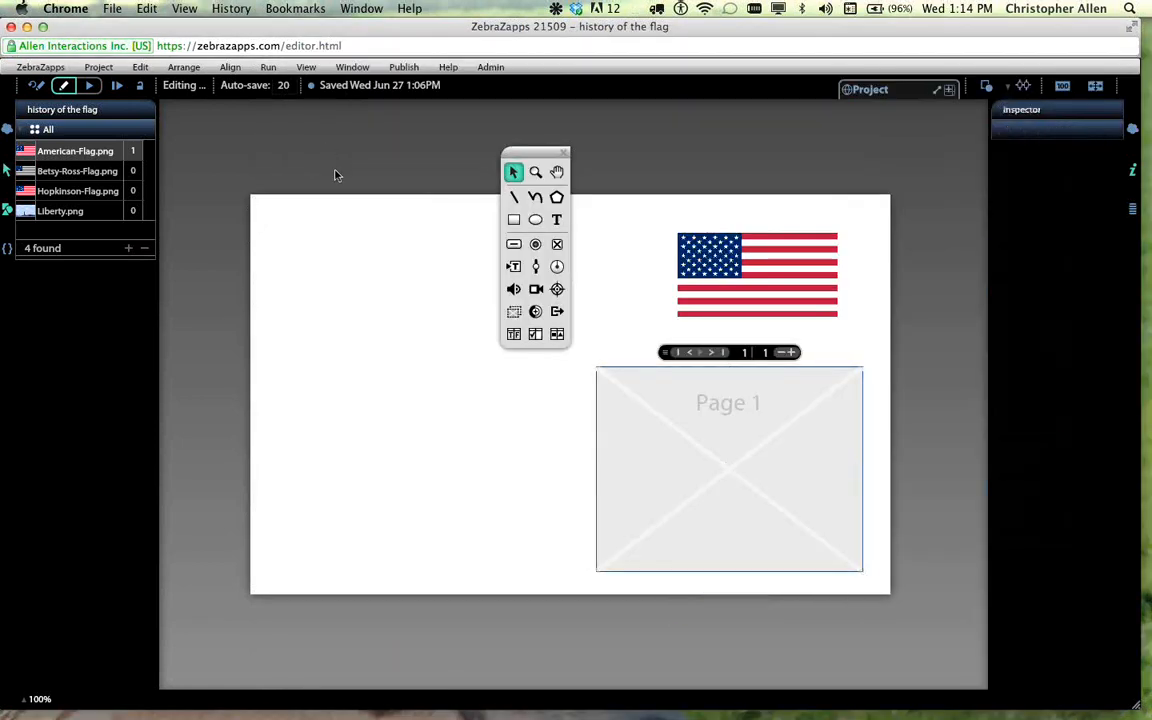
left_click(676, 490)
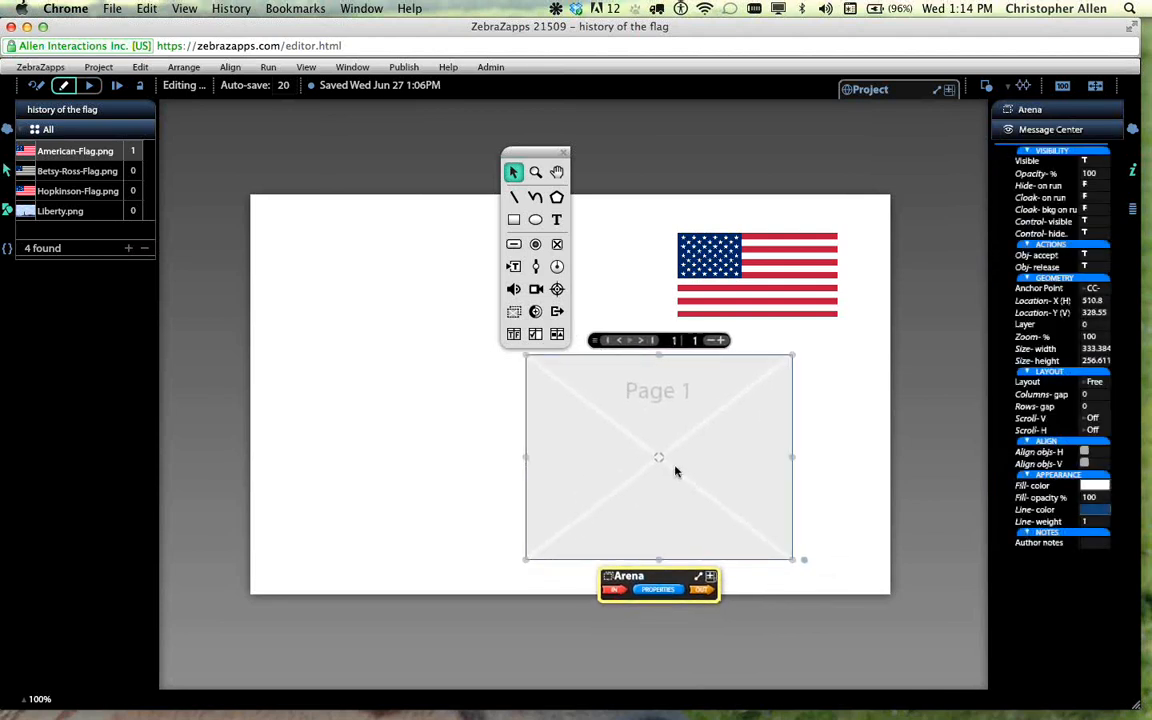
key("Delete")
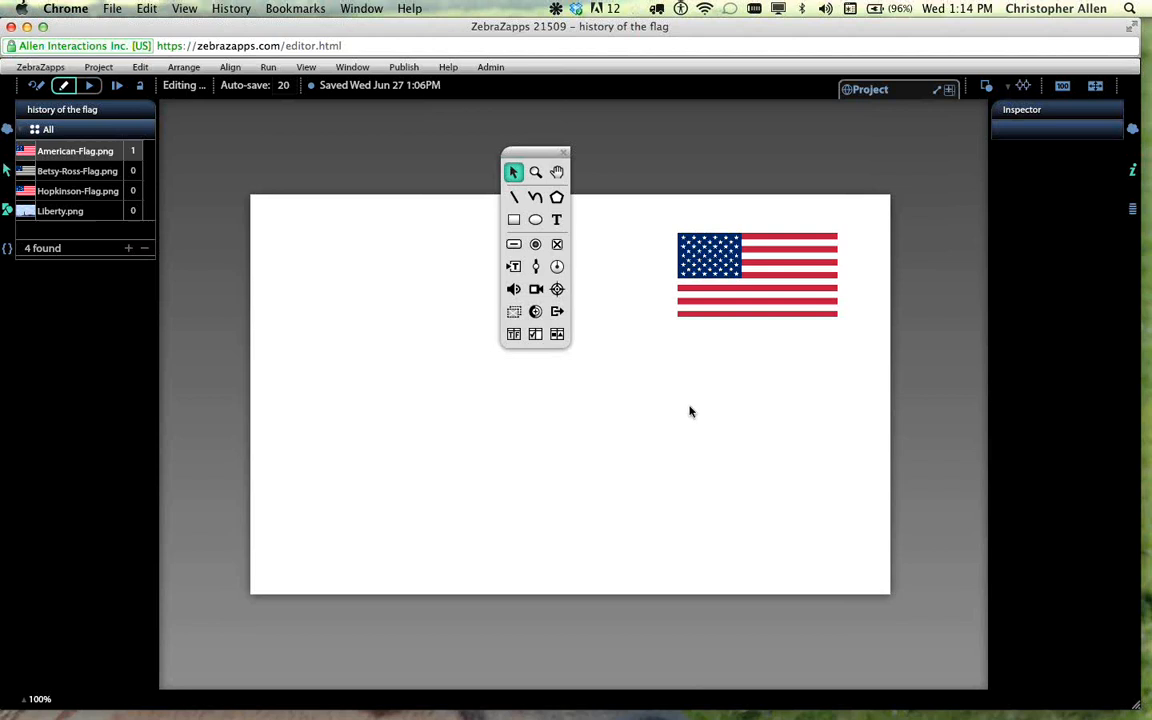
- Turn the American flag on the stage into an arena named "drop spot" and duplicate its flag page as page 2
left_click(784, 290)
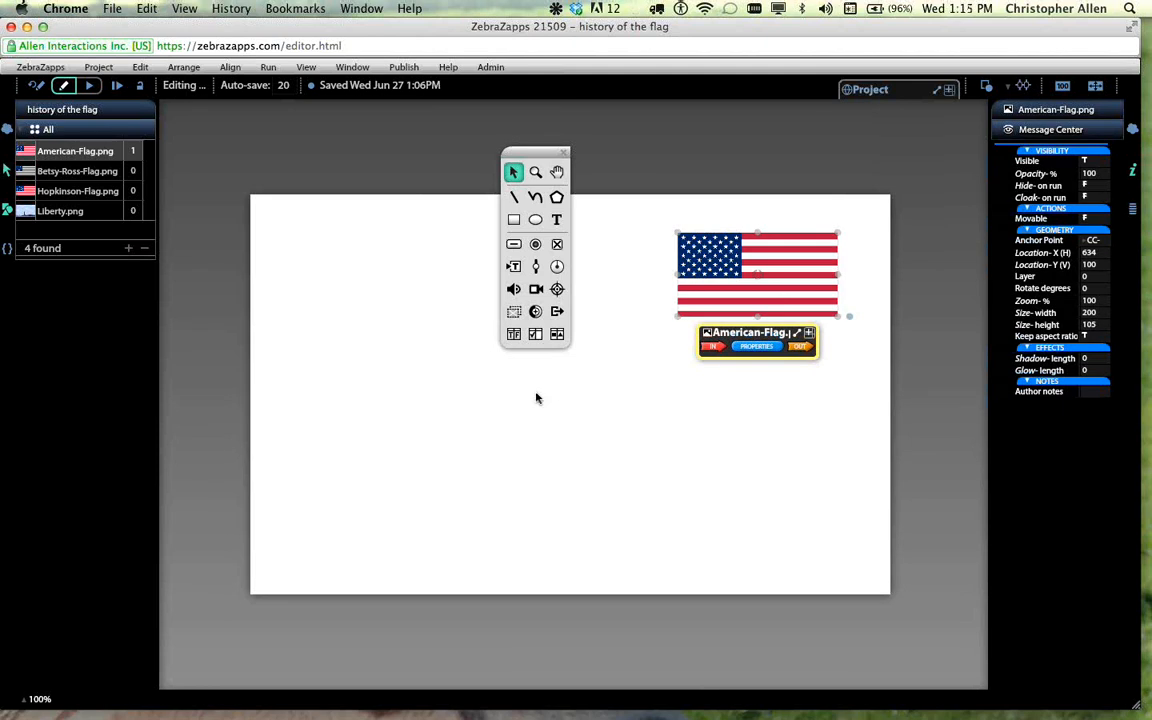
left_click(185, 67)
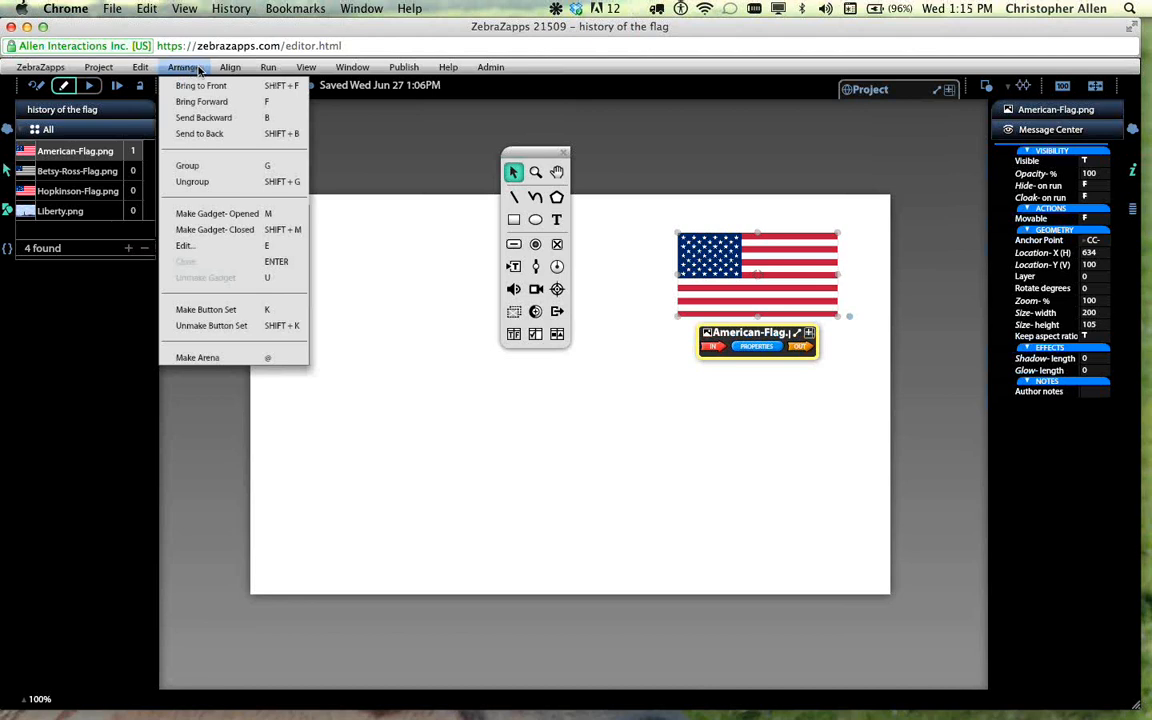
left_click(291, 357)
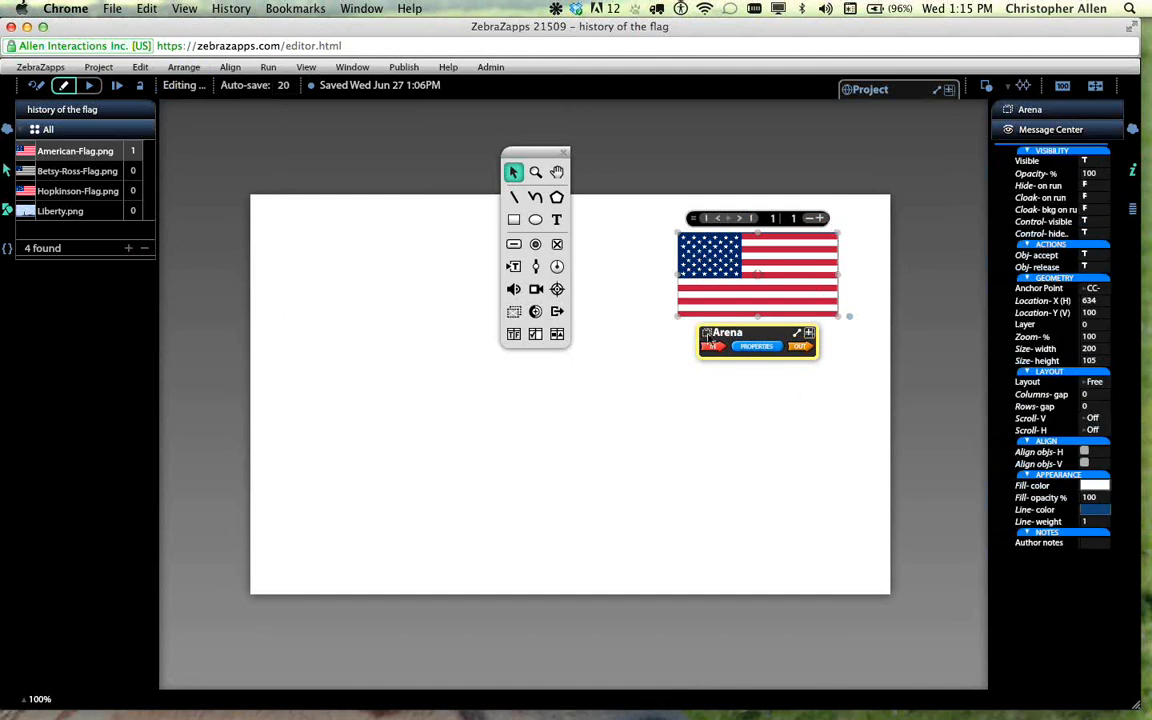
double_click(764, 336)
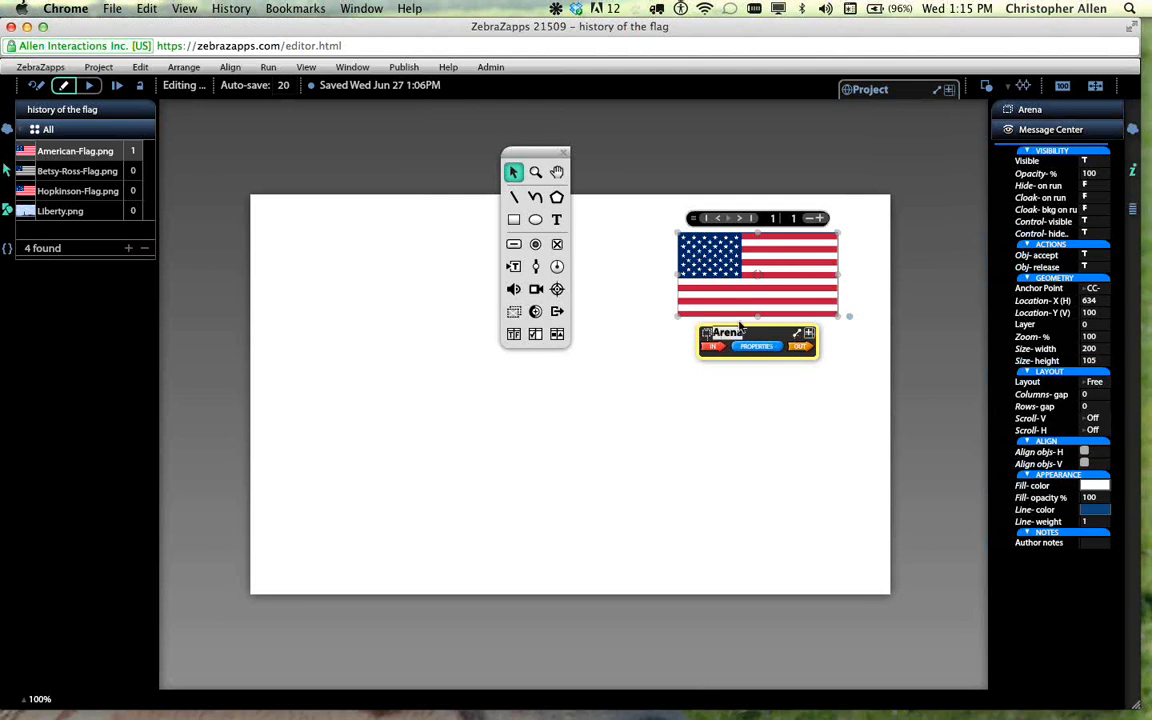
type("drop spot")
left_click(743, 378)
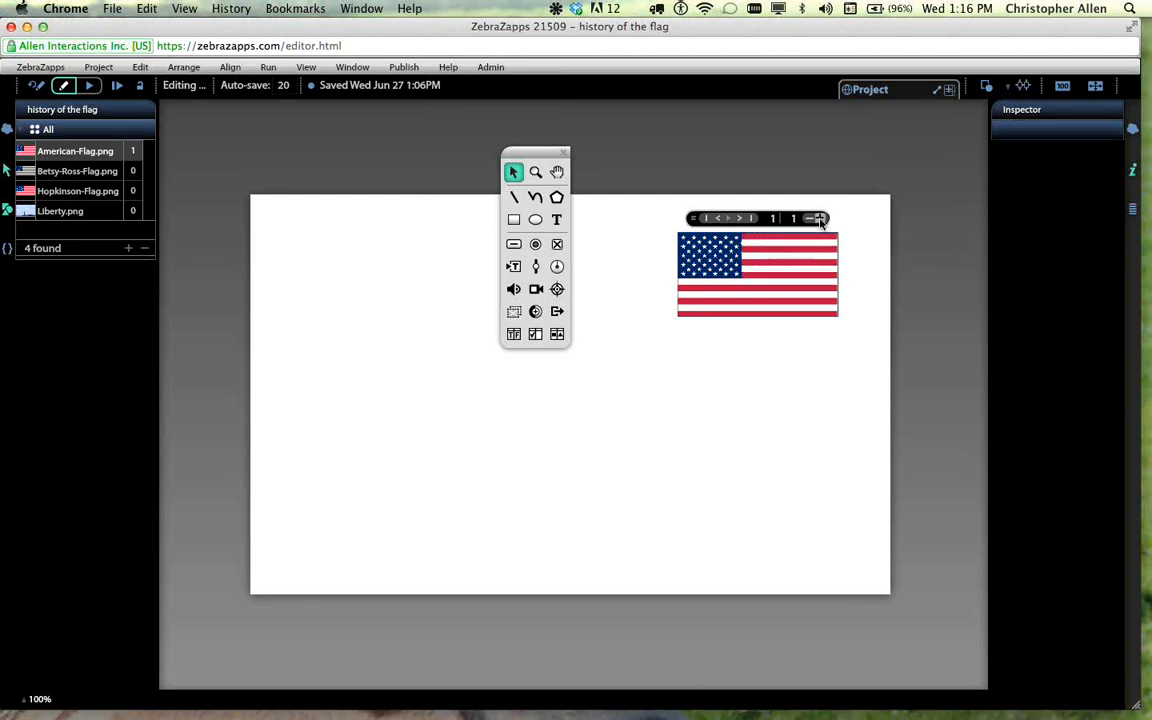
left_click(819, 218)
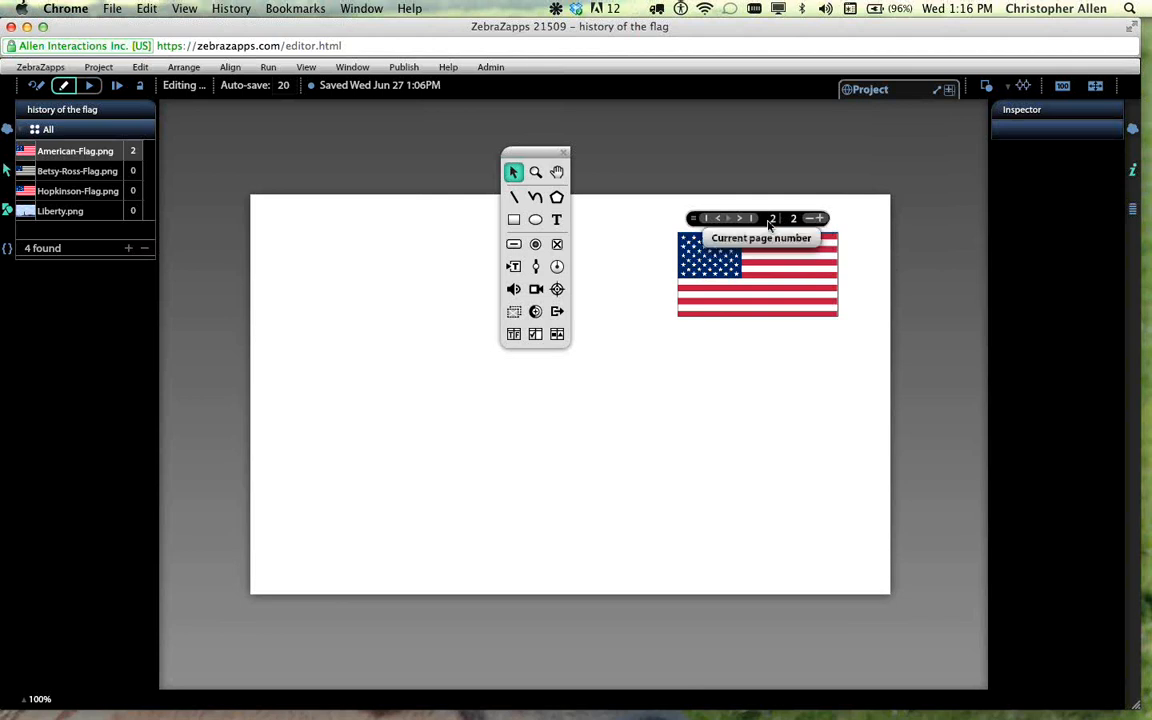
left_click(819, 219)
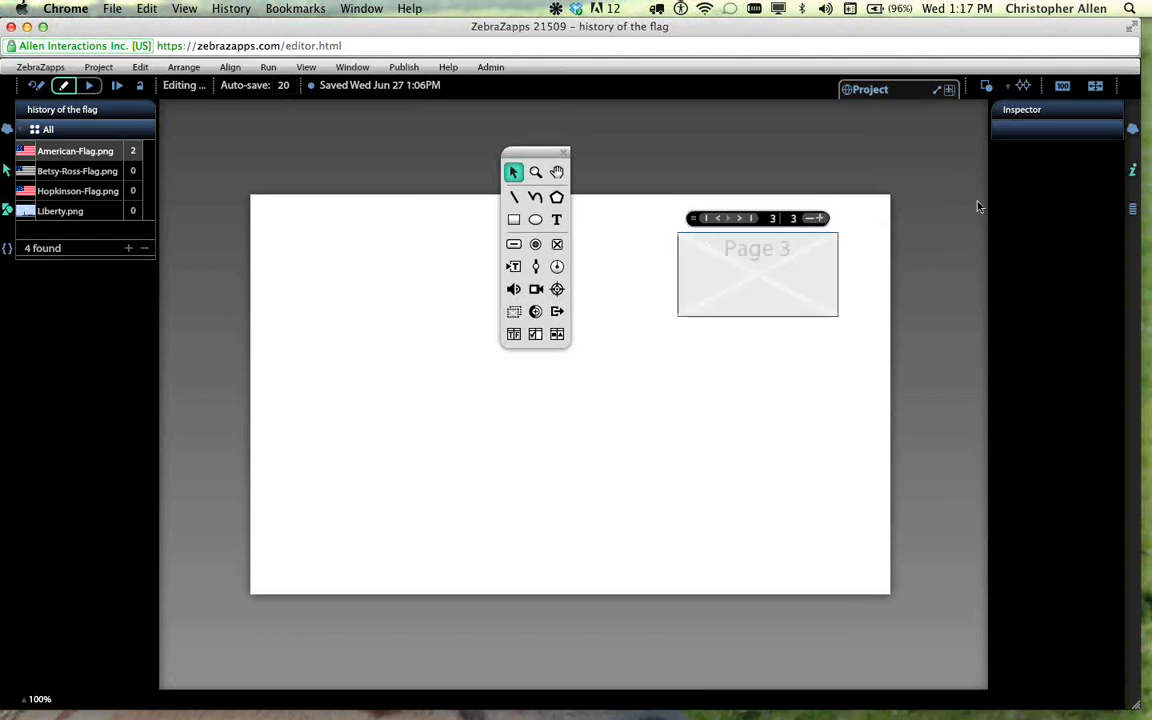
left_click(719, 218)
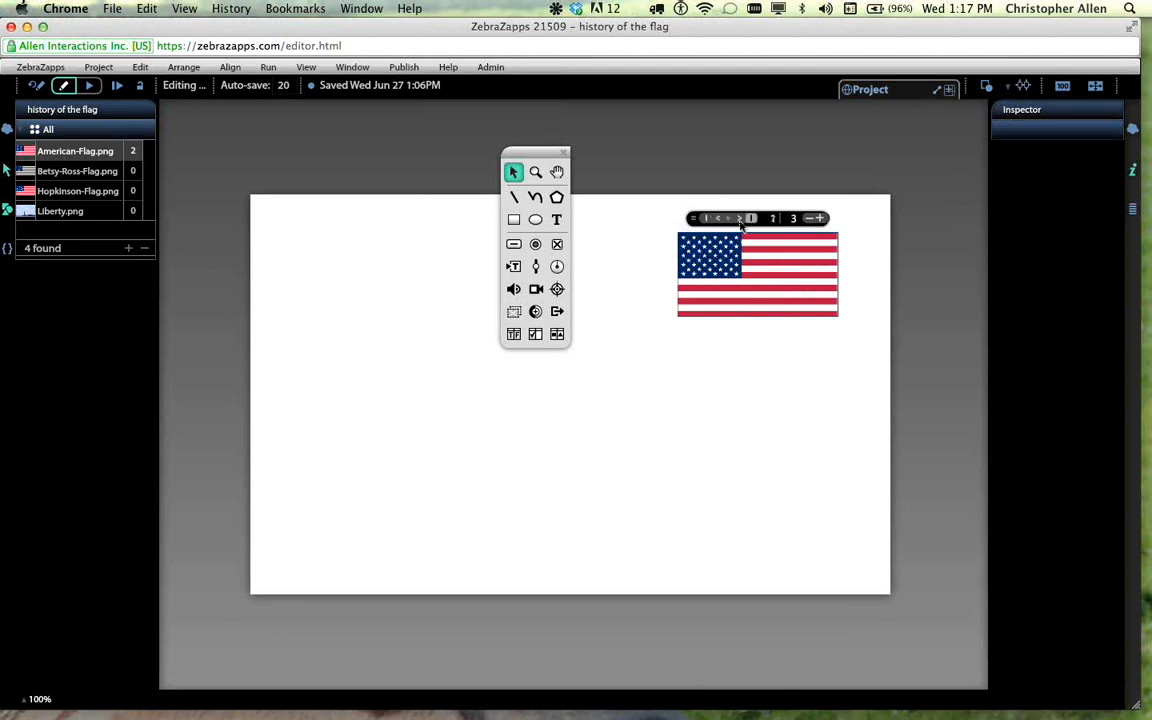
left_click(740, 218)
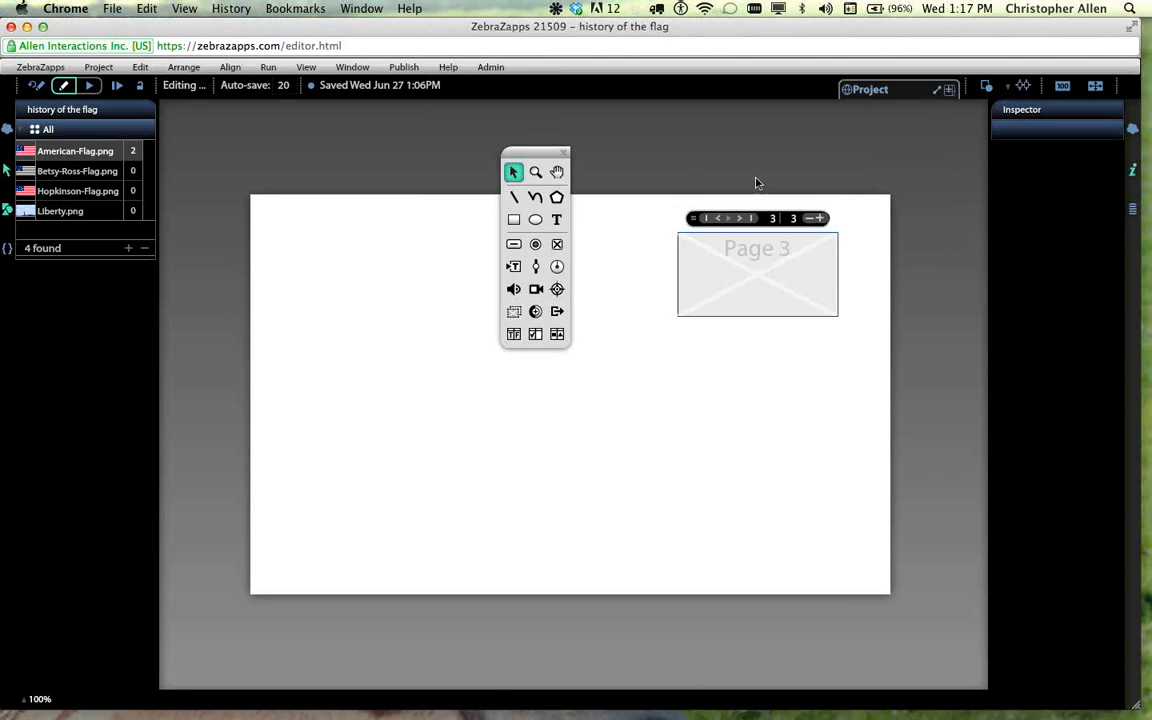
left_click(811, 220)
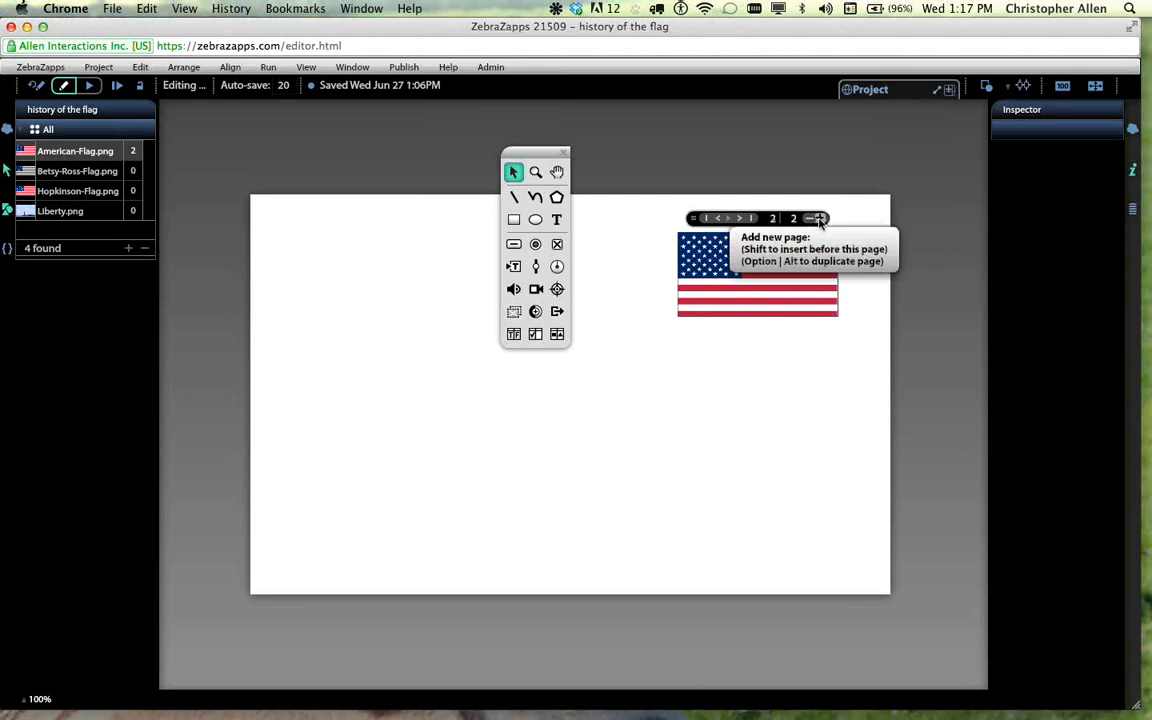
- Duplicate the drop spot's flag page until the arena has four pages, and select the flag on page 4 to check it
left_click(818, 219)
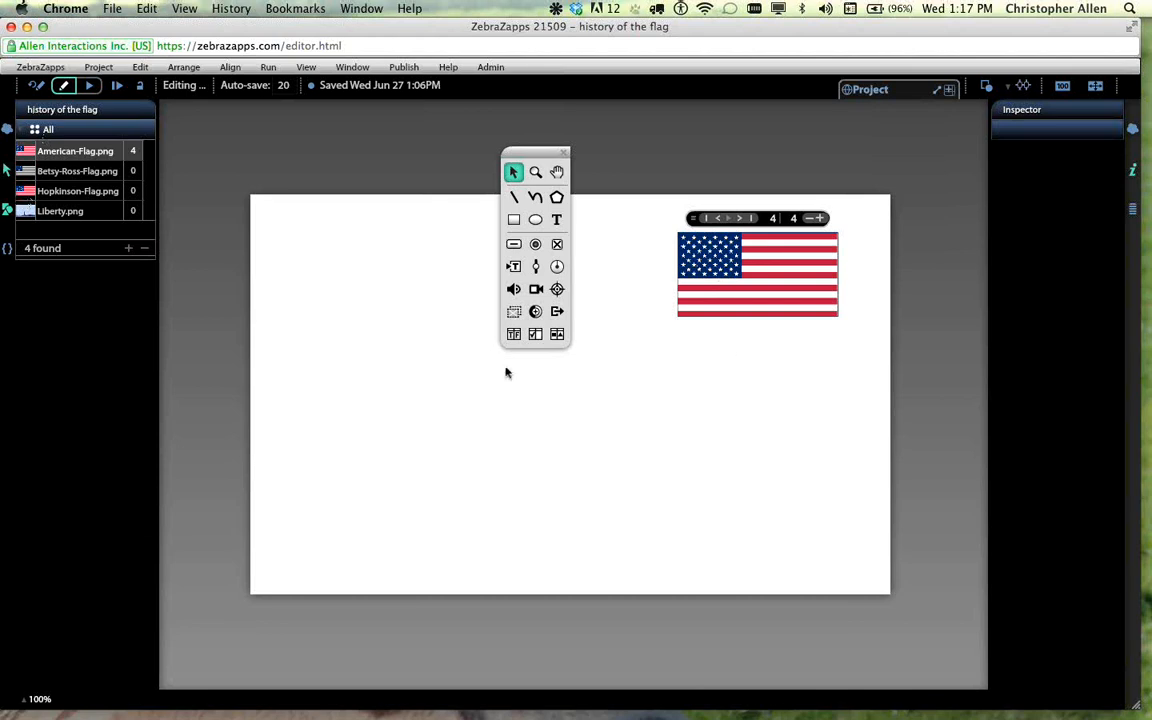
left_click(753, 285)
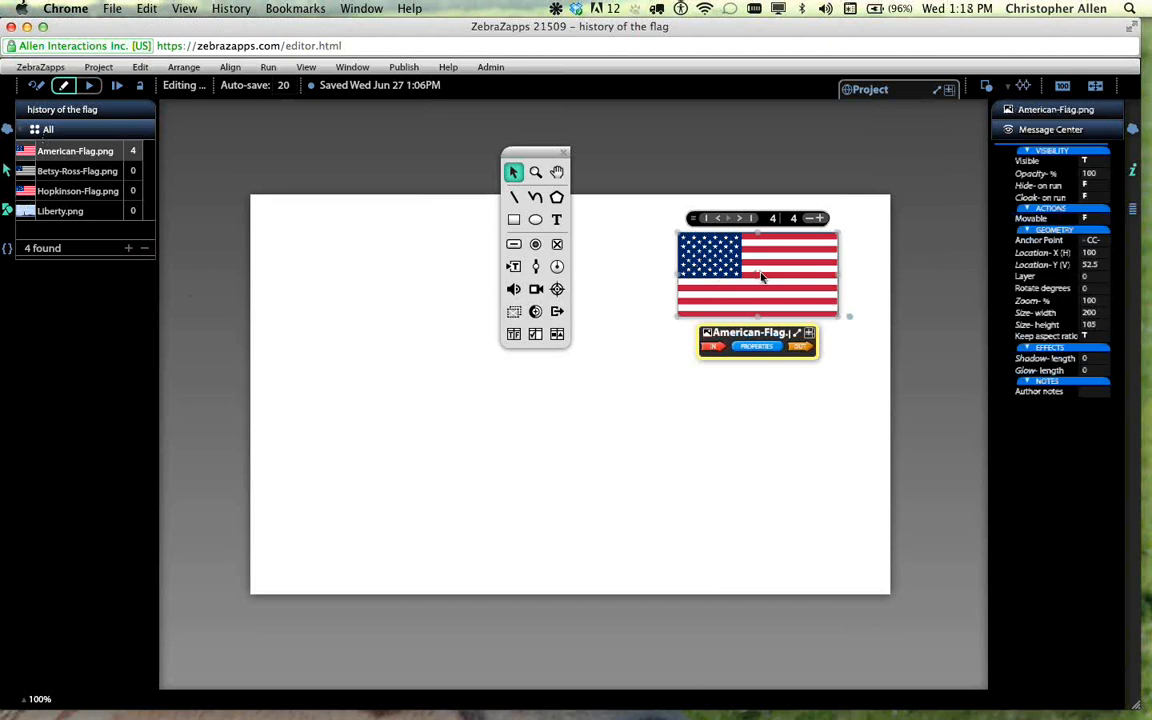
left_click(563, 435)
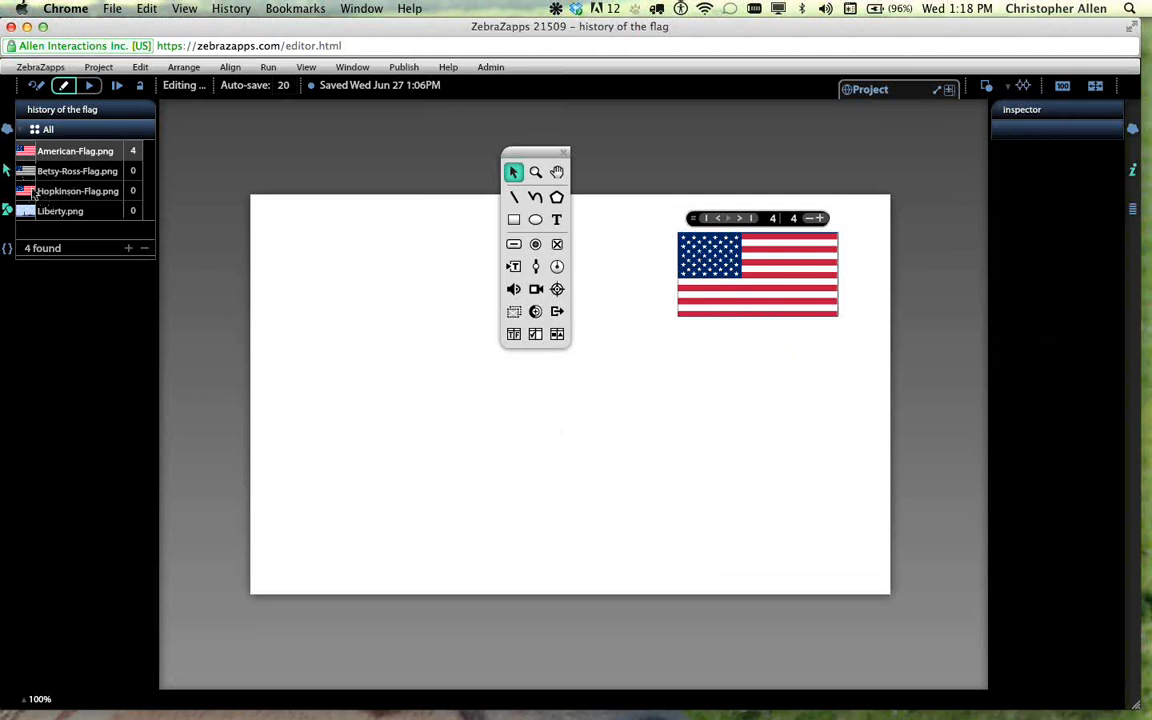
- Replace only page 4's flag in the drop spot with Hopkinson-Flag.png, and look through the pages from 1 to 4
left_click_drag(33, 193, 773, 283)
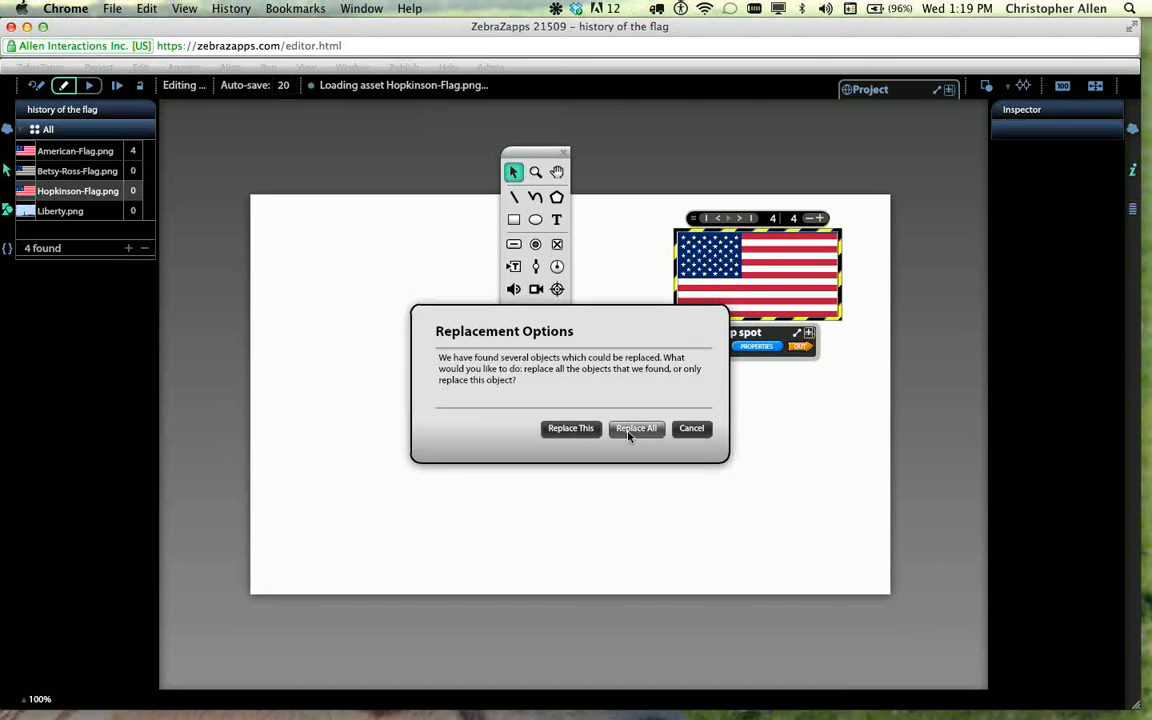
left_click(569, 431)
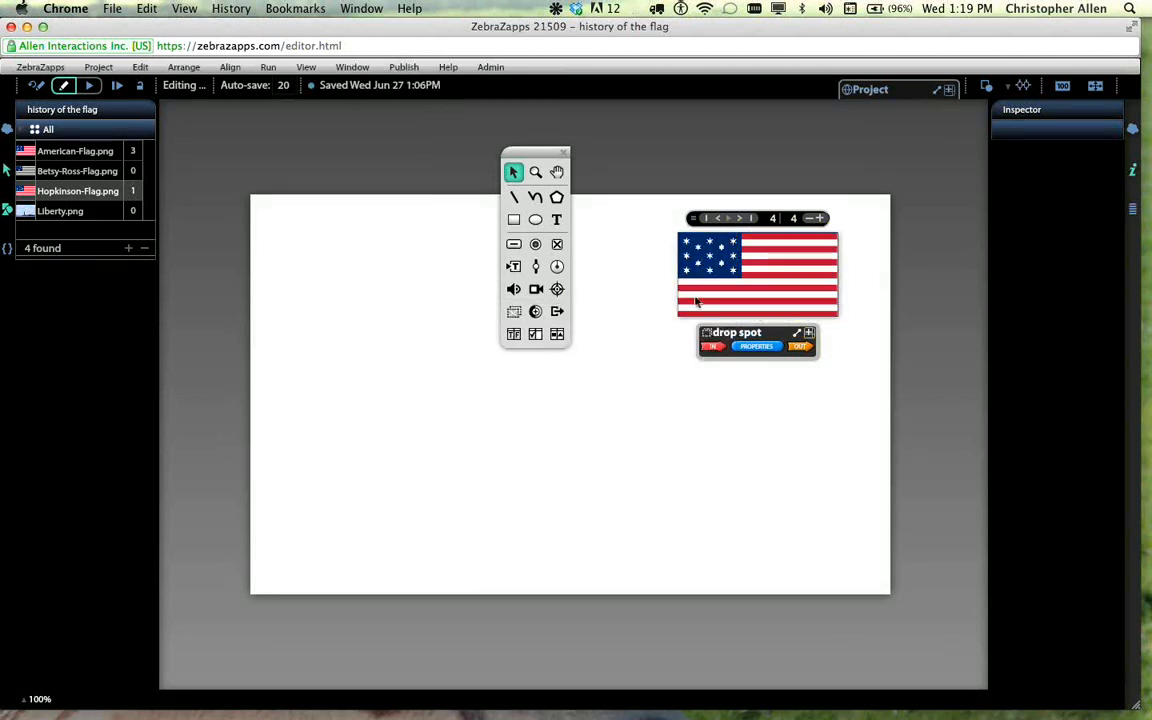
left_click(719, 219)
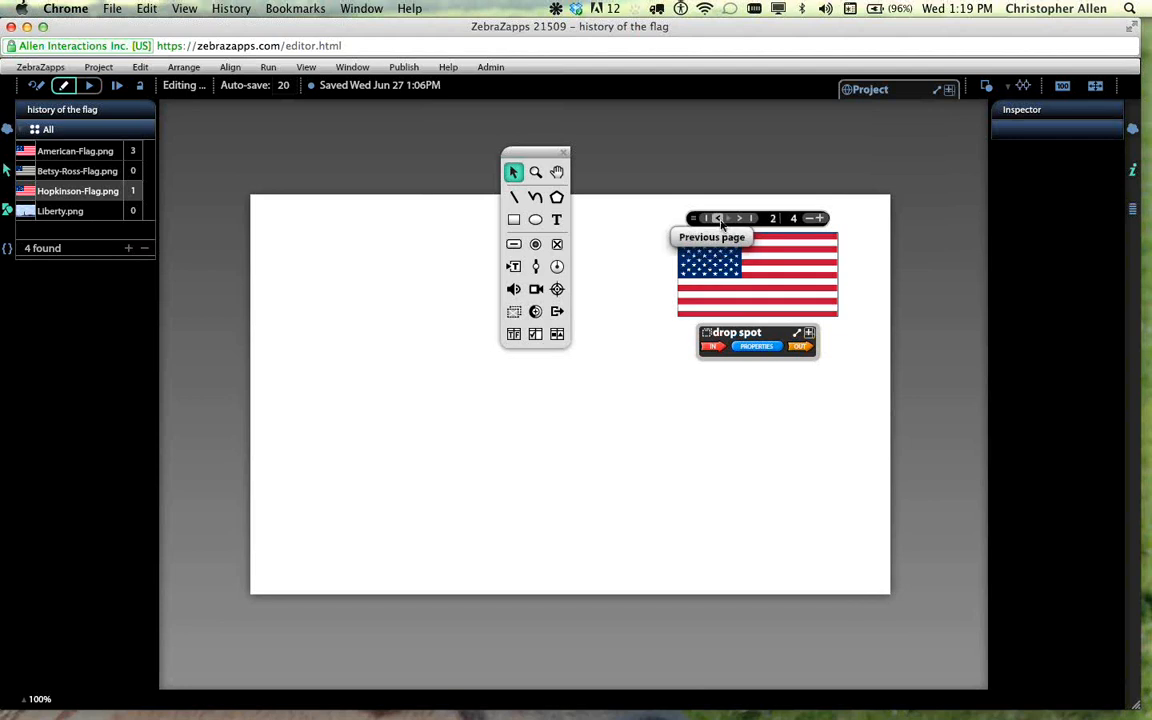
left_click(719, 219)
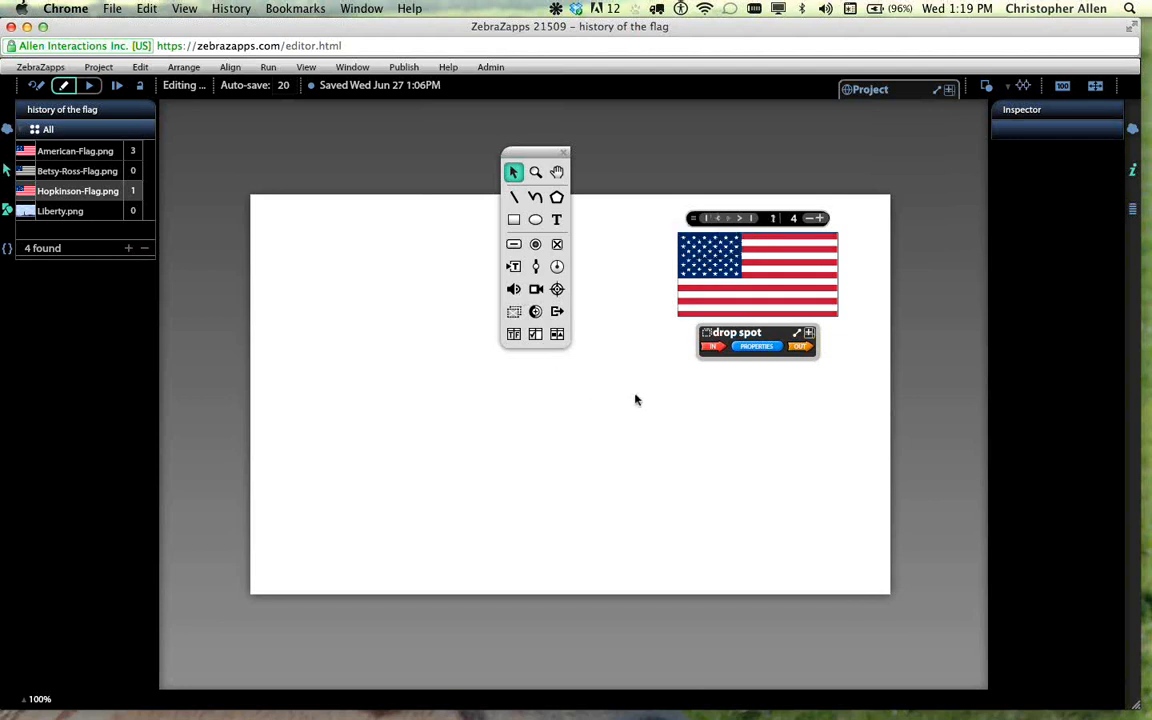
left_click(740, 219)
left_click(740, 219)
left_click(740, 219)
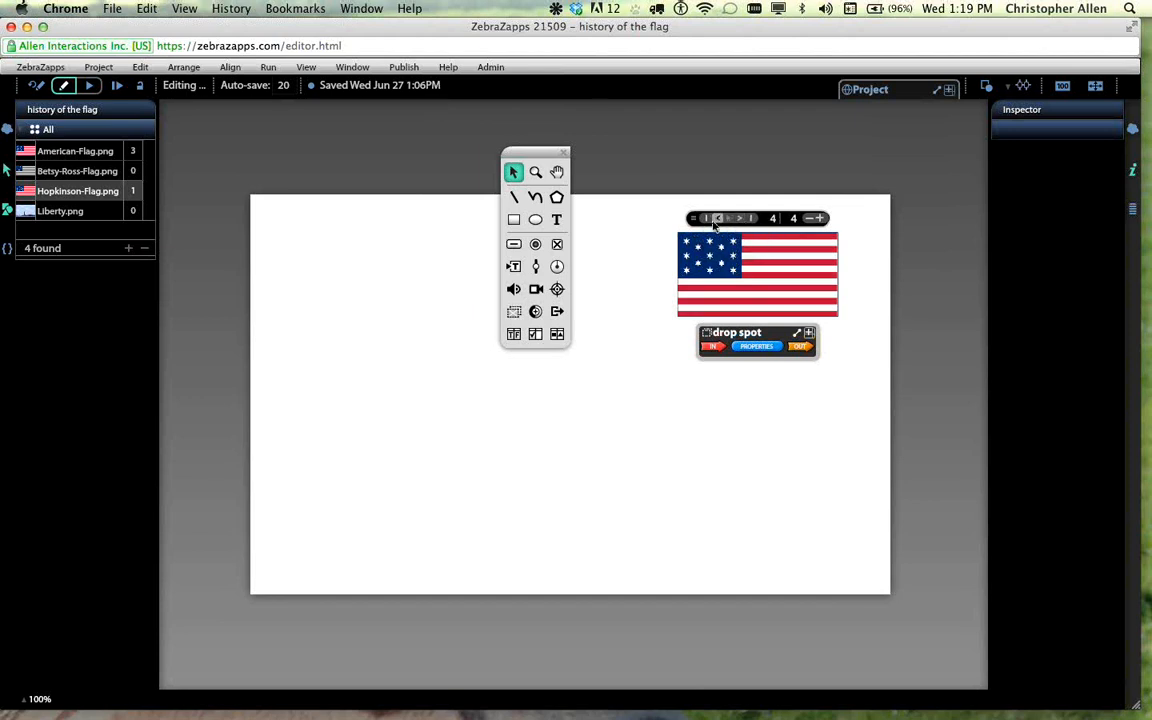
- Replace only the flag on page 3 of the drop spot with Betsy-Ross-Flag.png
left_click(717, 219)
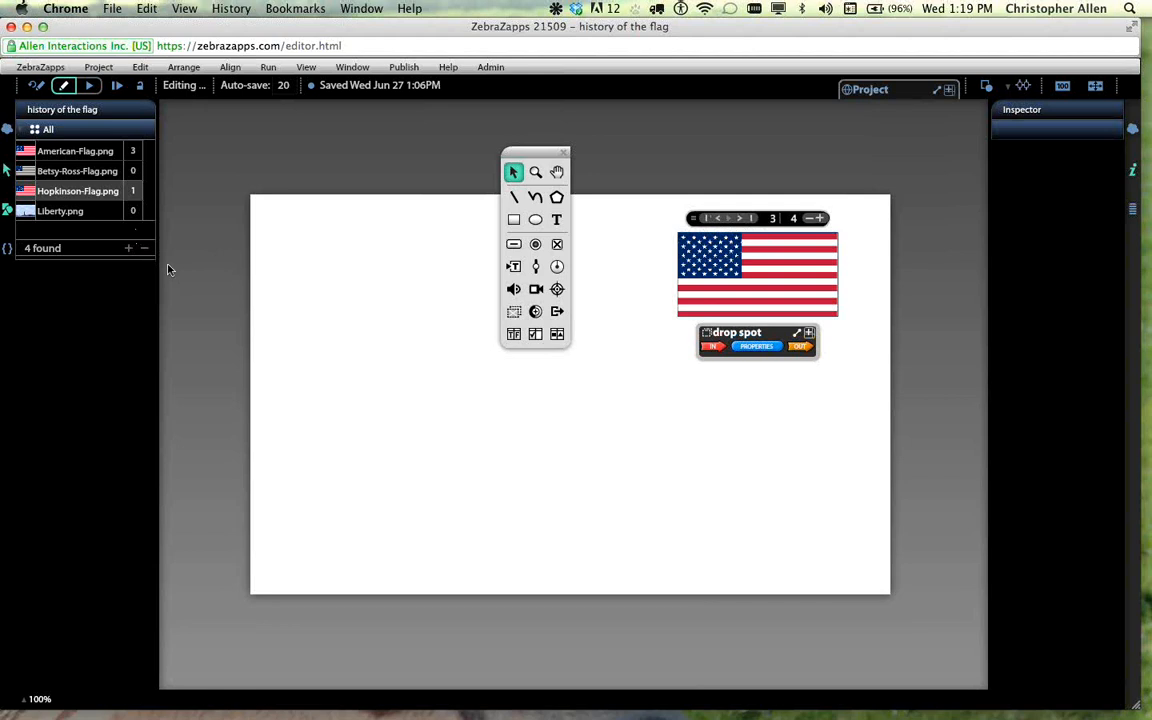
left_click(55, 193)
left_click_drag(28, 173, 762, 288)
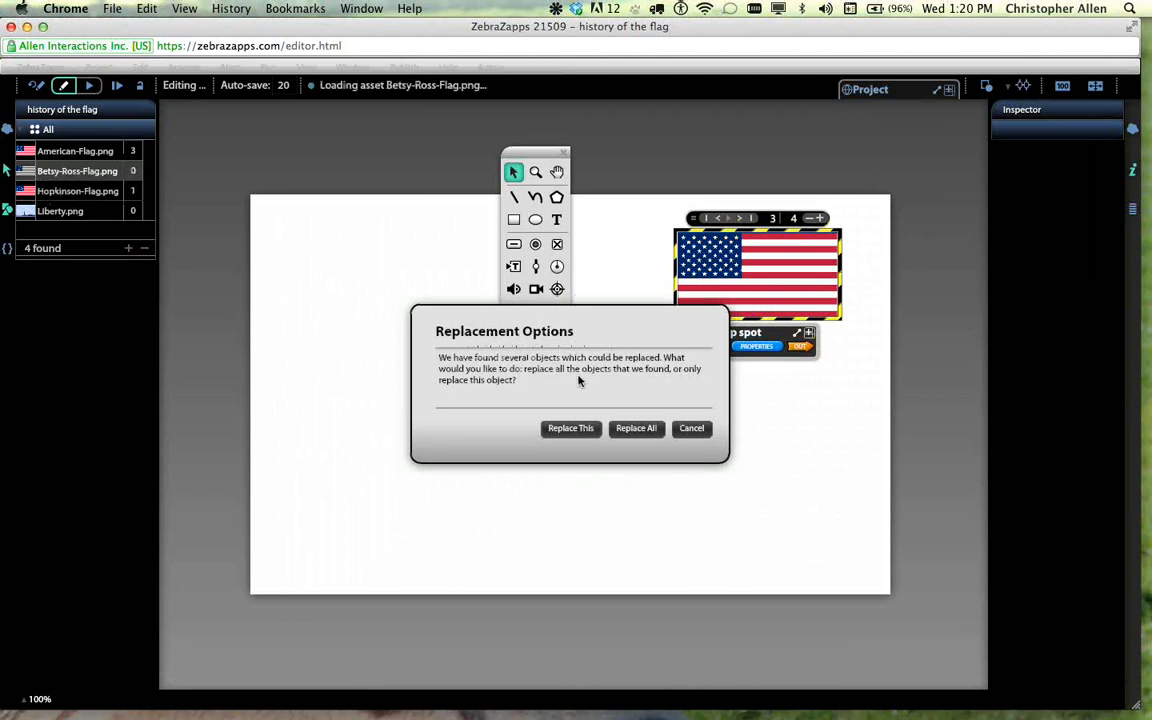
left_click(575, 430)
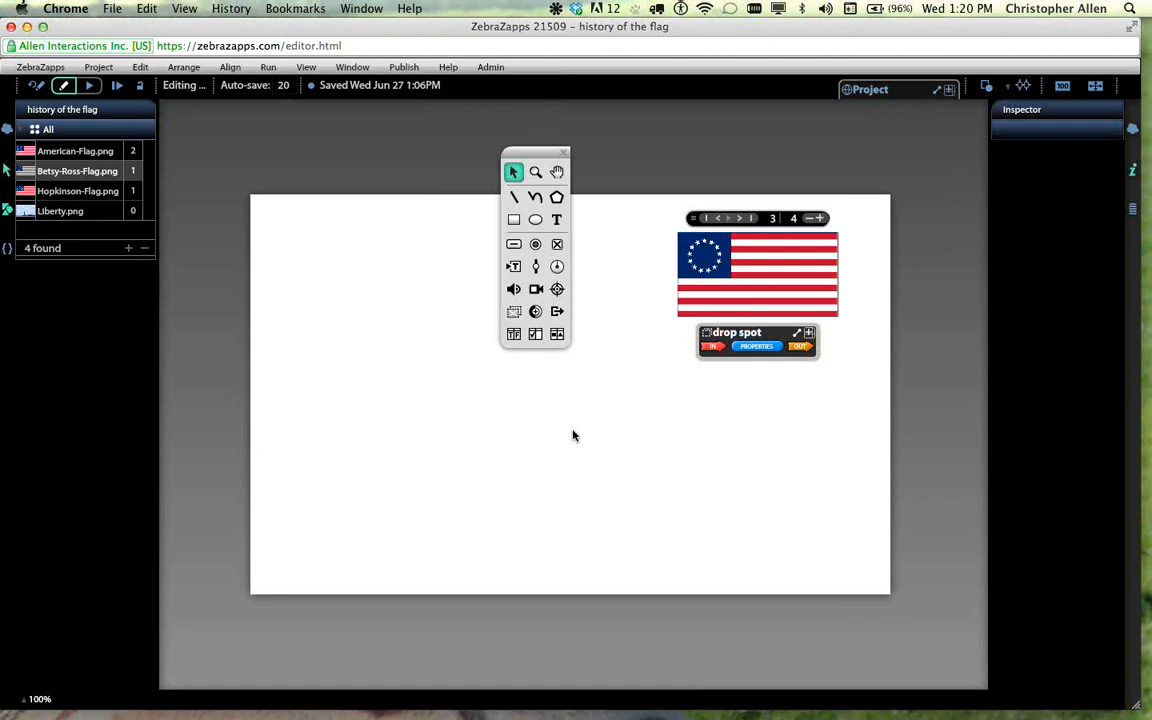
- Examine the flag on each of the drop spot's four pages and return to page 1
left_click(722, 220)
left_click(722, 220)
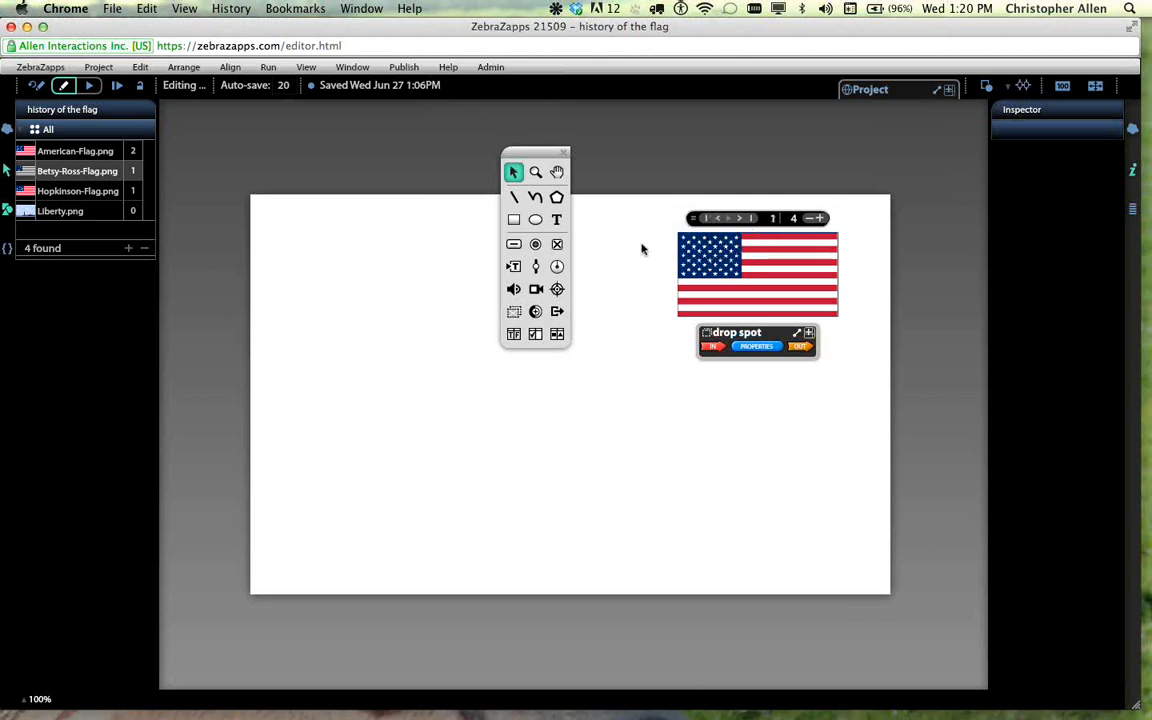
left_click(741, 218)
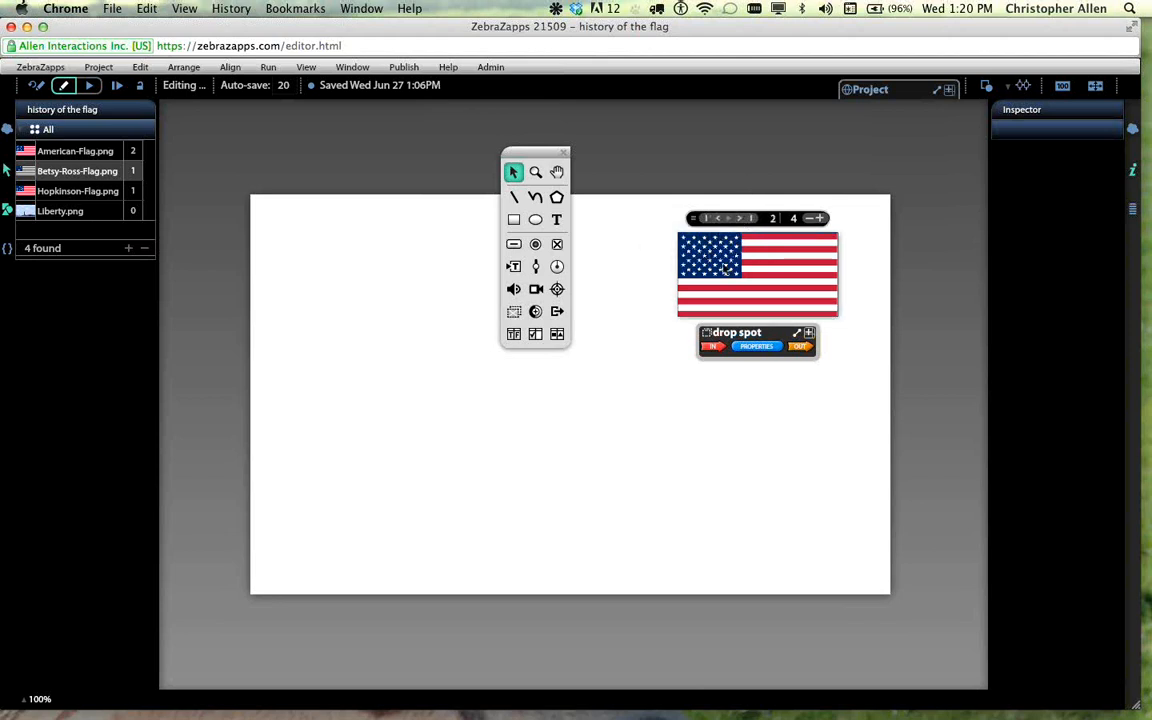
left_click(741, 218)
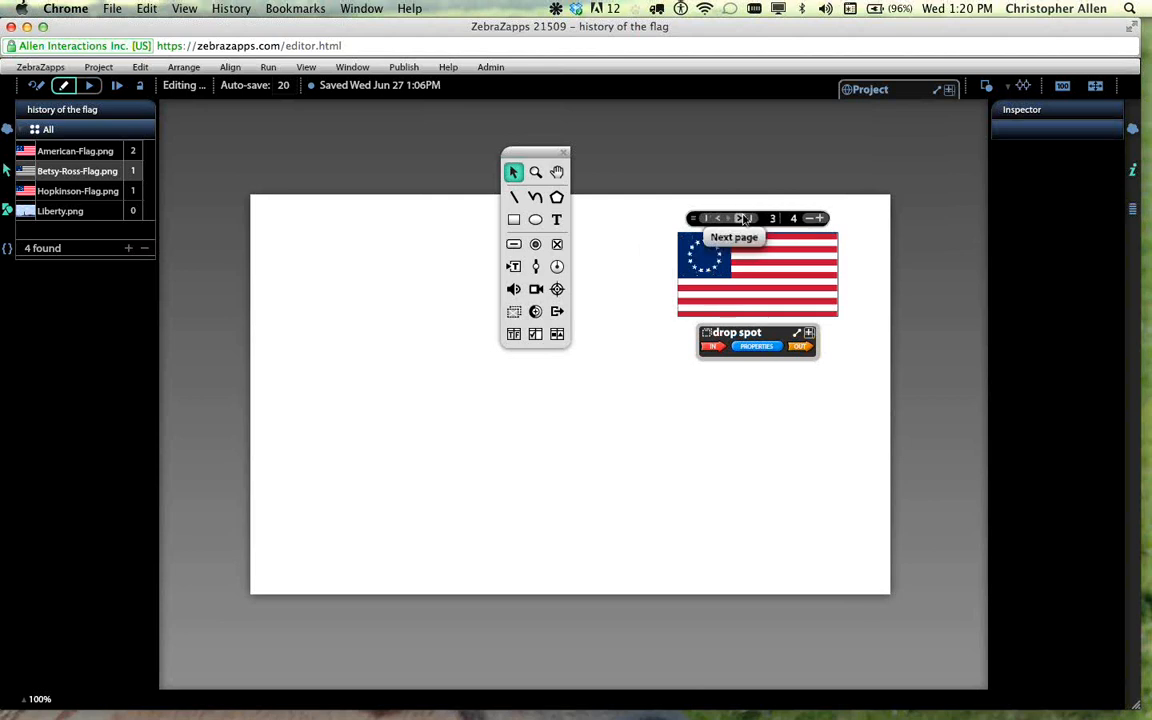
left_click(743, 218)
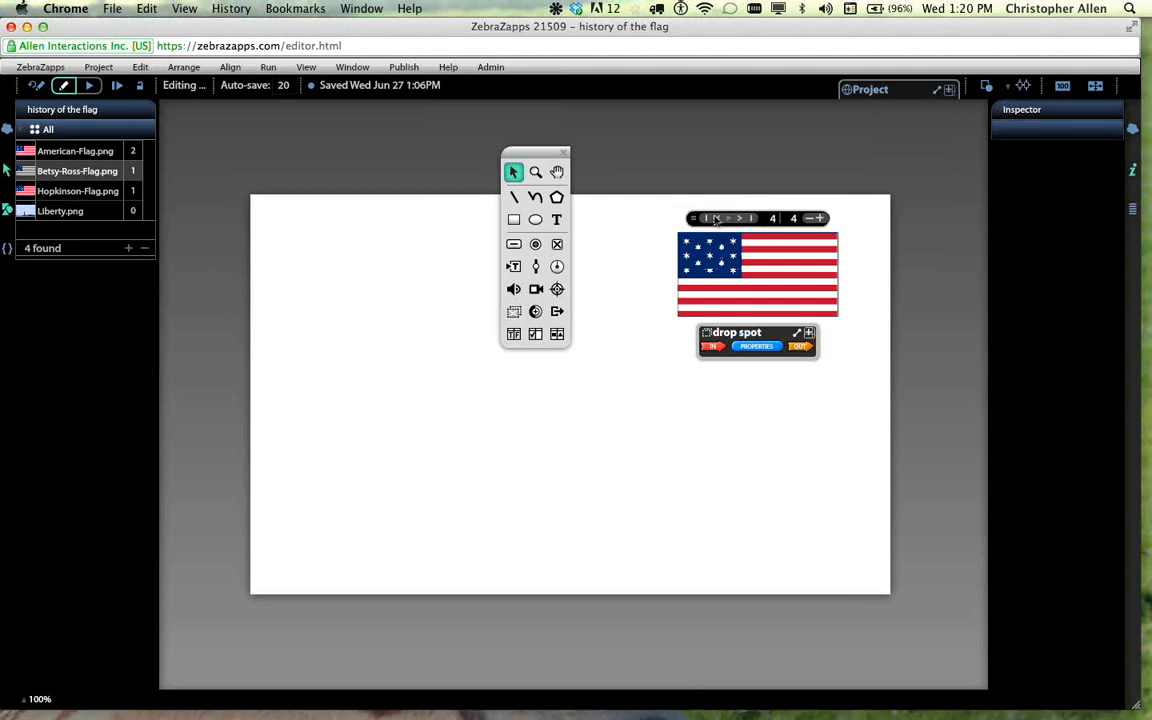
left_click(707, 218)
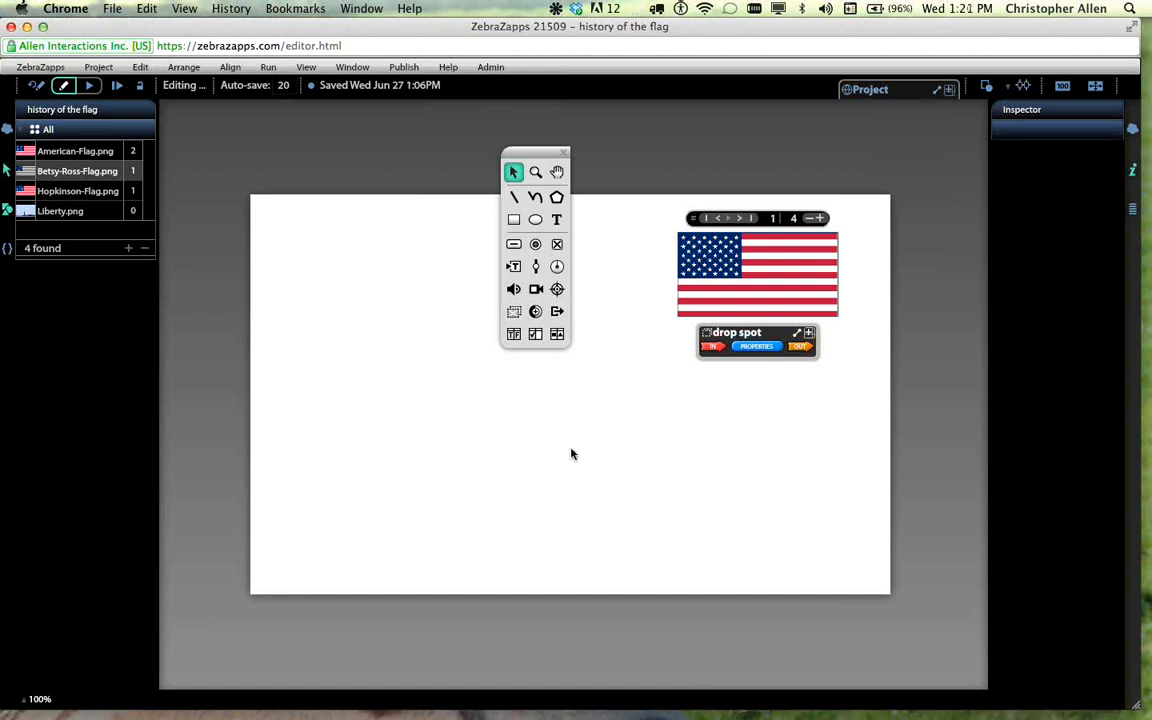
- Delete the American flag from page 1 of the drop spot, leaving that page empty, and check pages 2 and 3
left_click(760, 270)
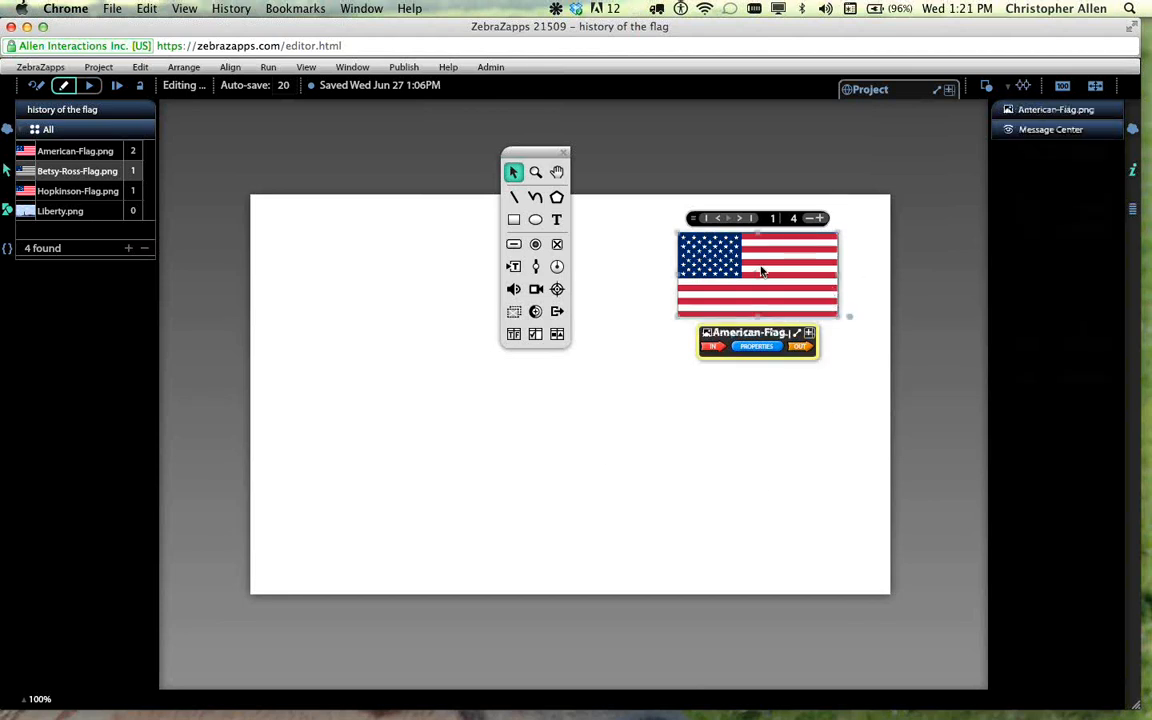
mouse_move(779, 265)
left_mouse_down()
mouse_move(690, 372)
mouse_move(750, 267)
mouse_move(766, 265)
left_mouse_up()
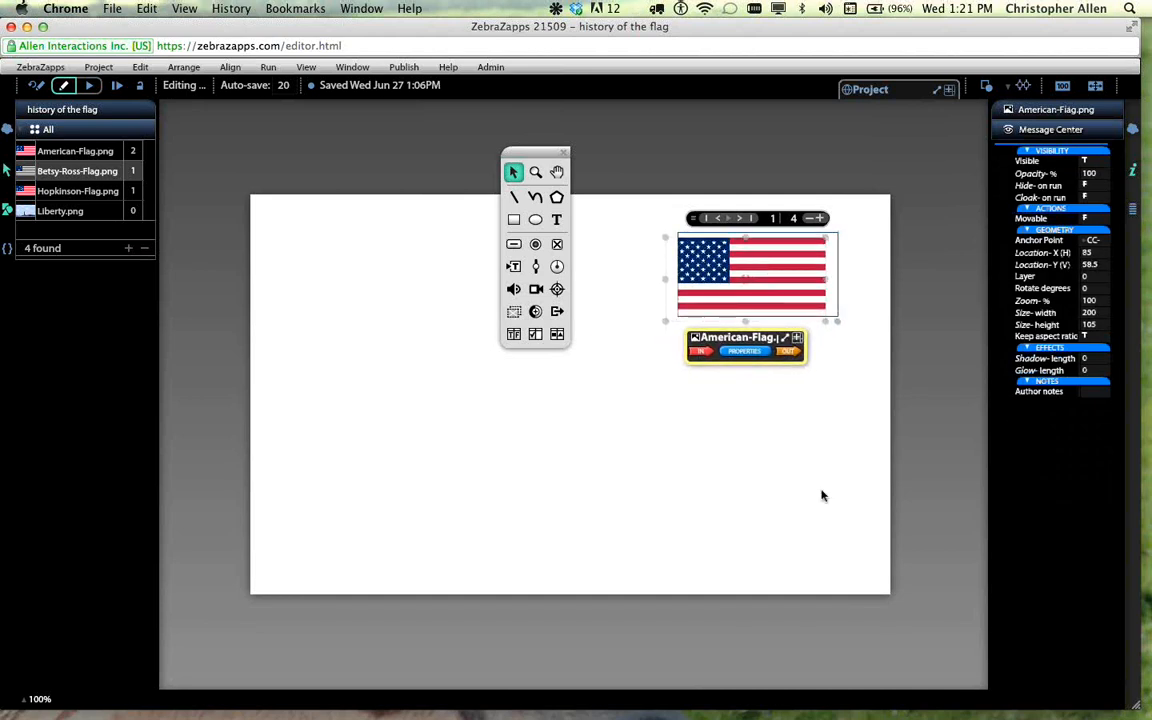
key("BackSpace")
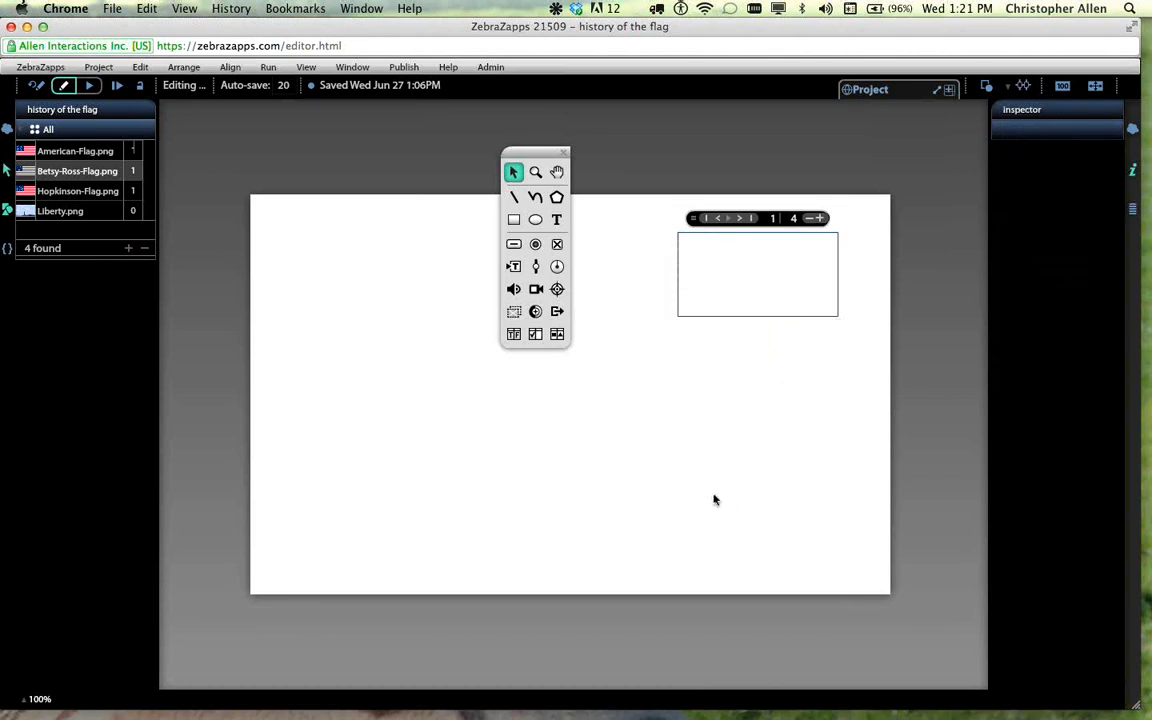
left_click(741, 221)
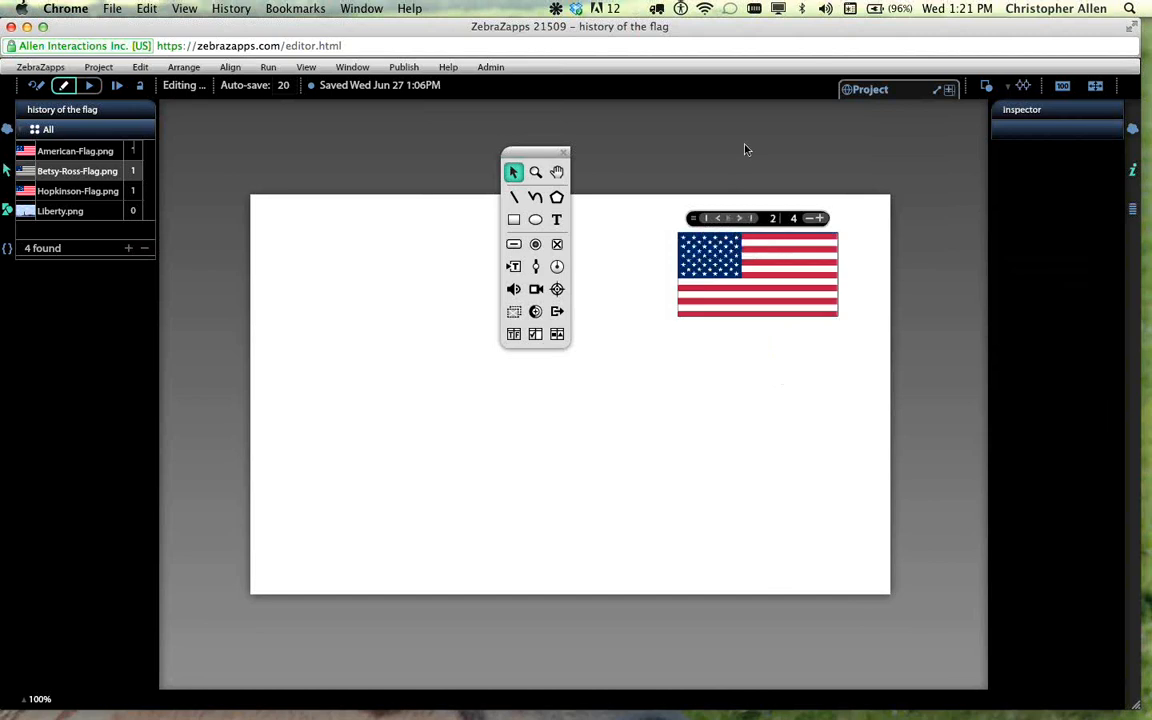
left_click(741, 219)
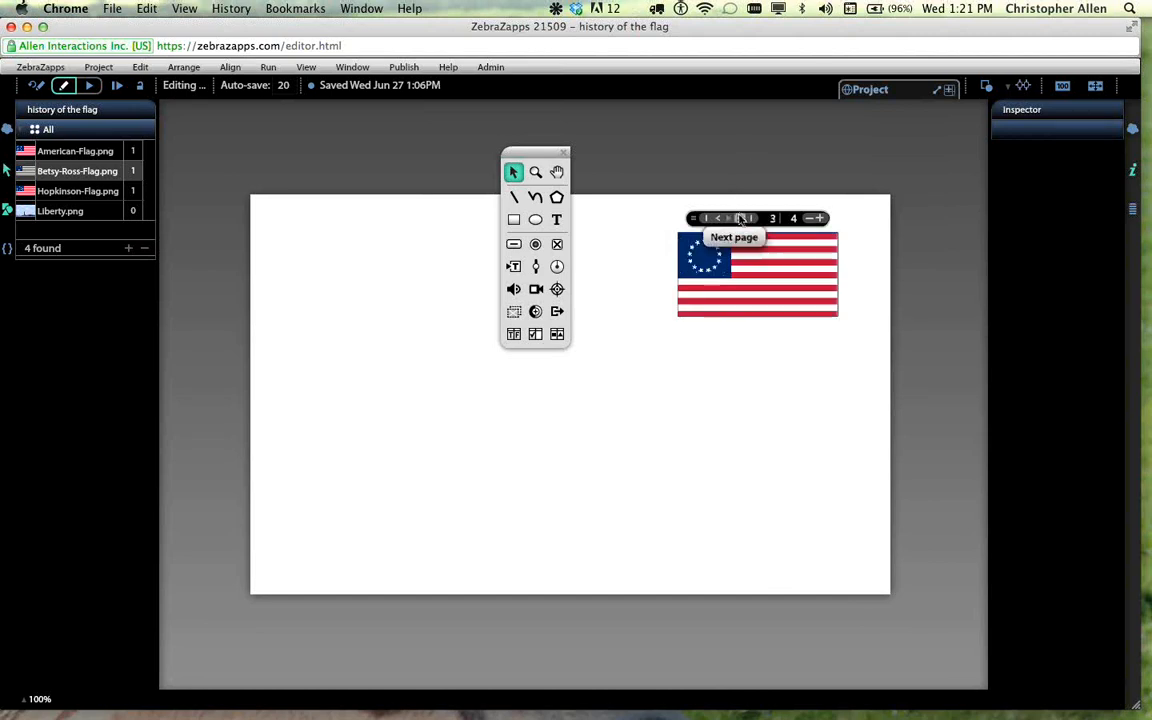
- Look at the flag on page 4 of the drop spot and return to its blank page 1
left_click(741, 219)
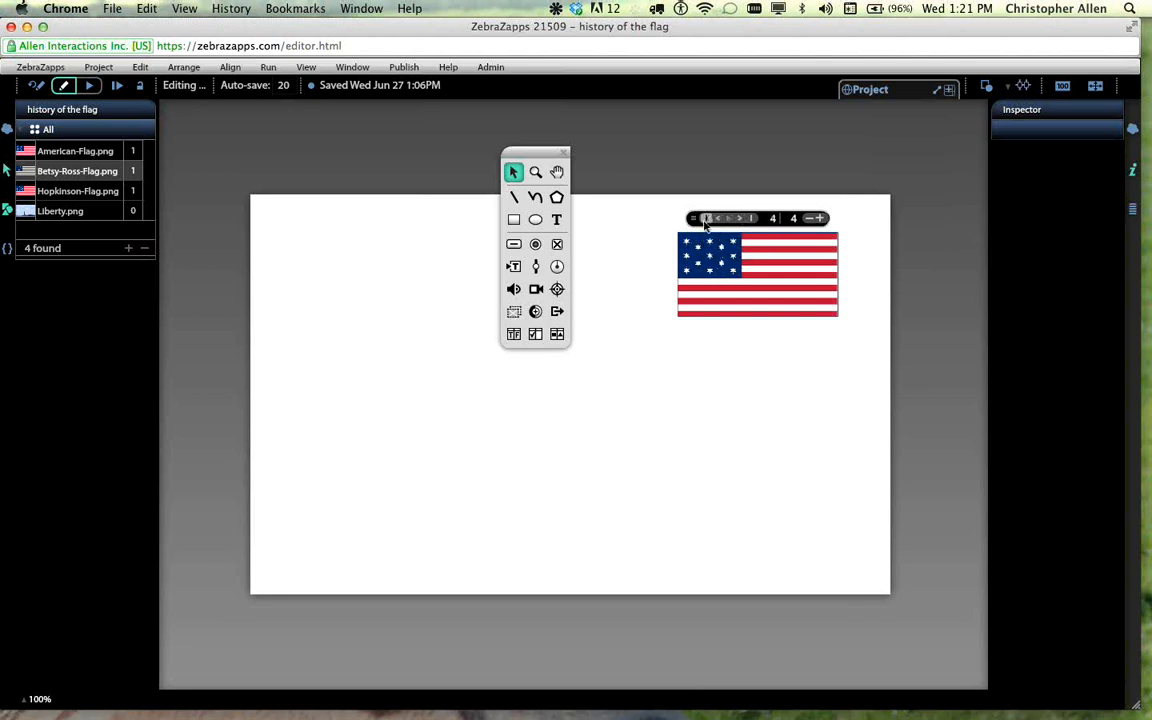
left_click(705, 219)
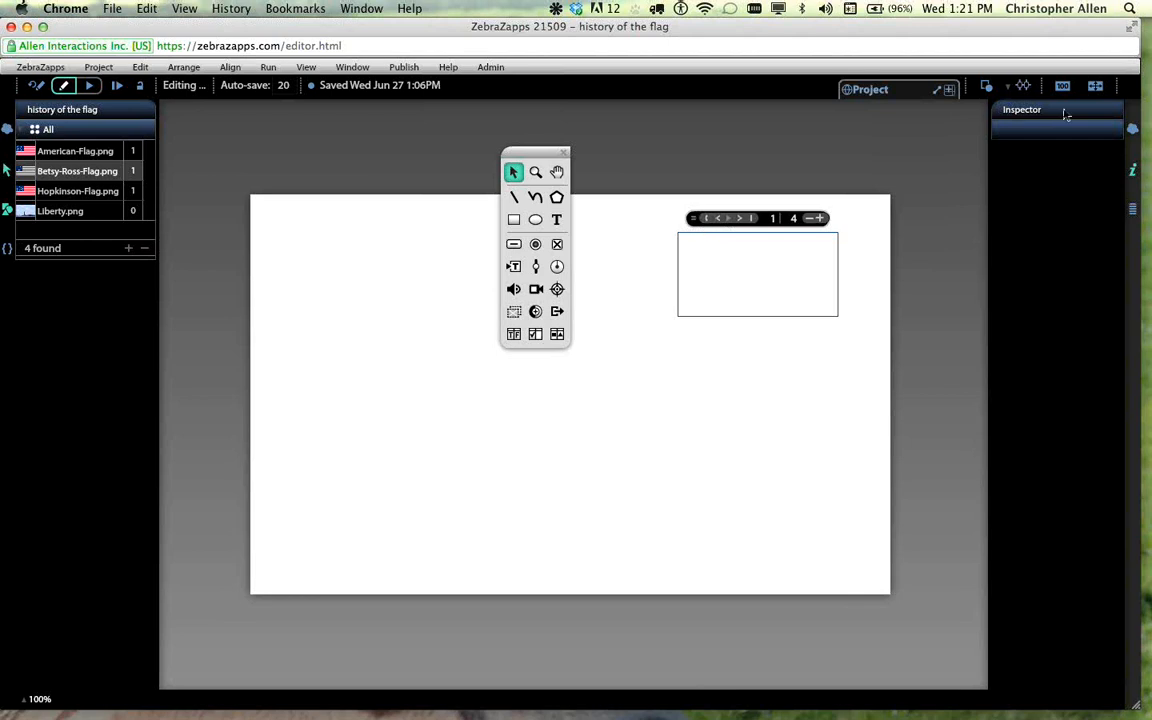
left_click(1140, 61)
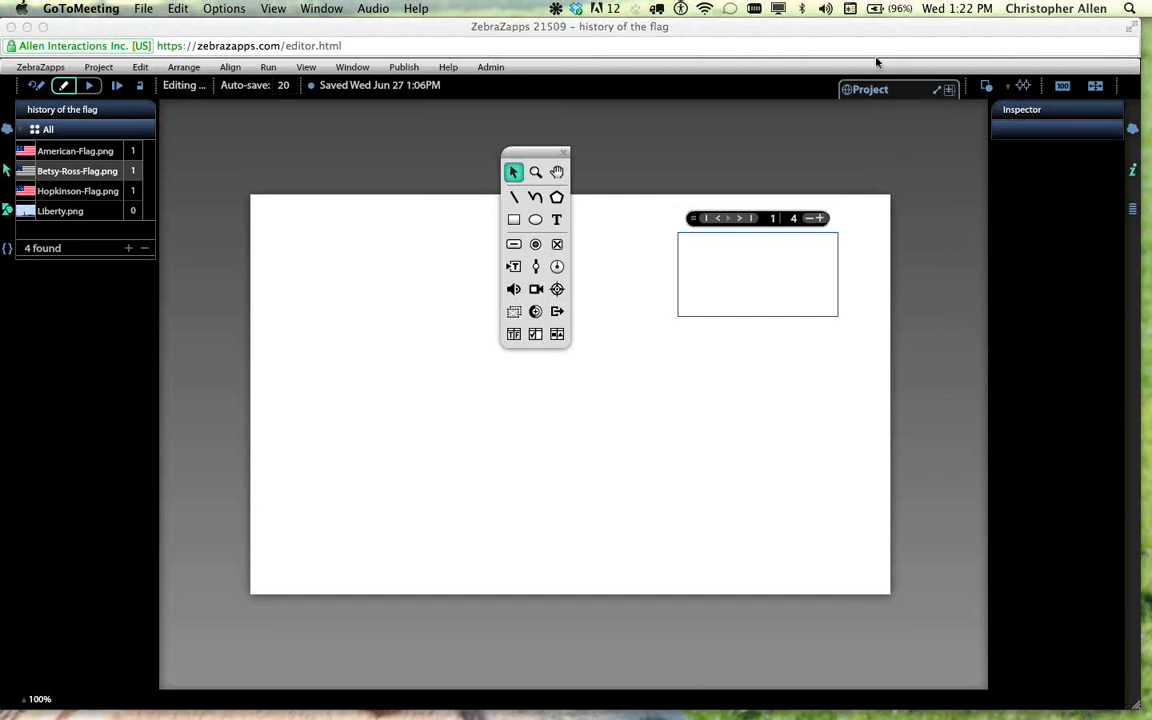
left_click(884, 206)
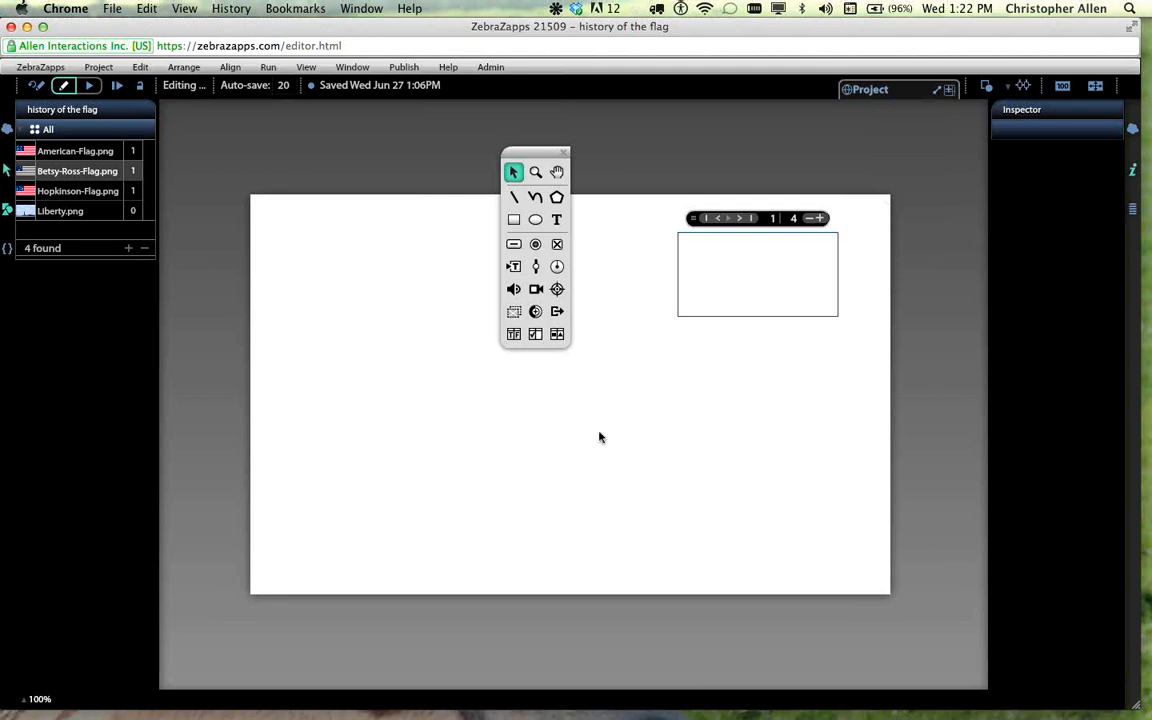
left_click(756, 245)
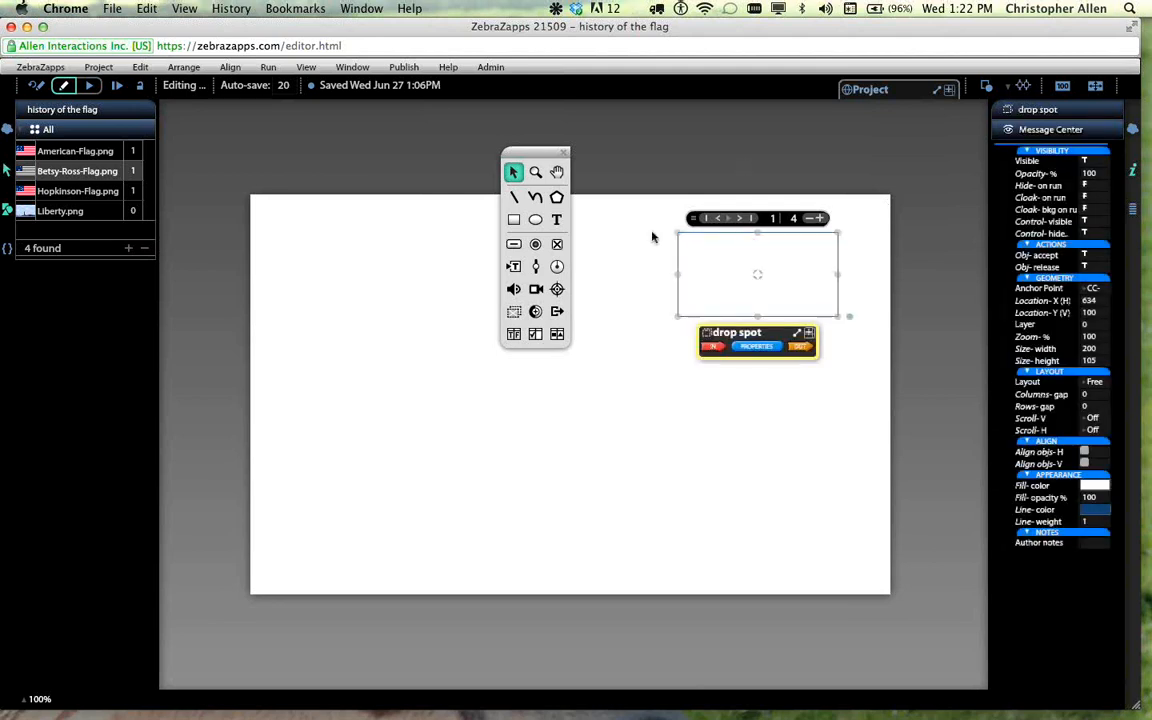
left_click(710, 470)
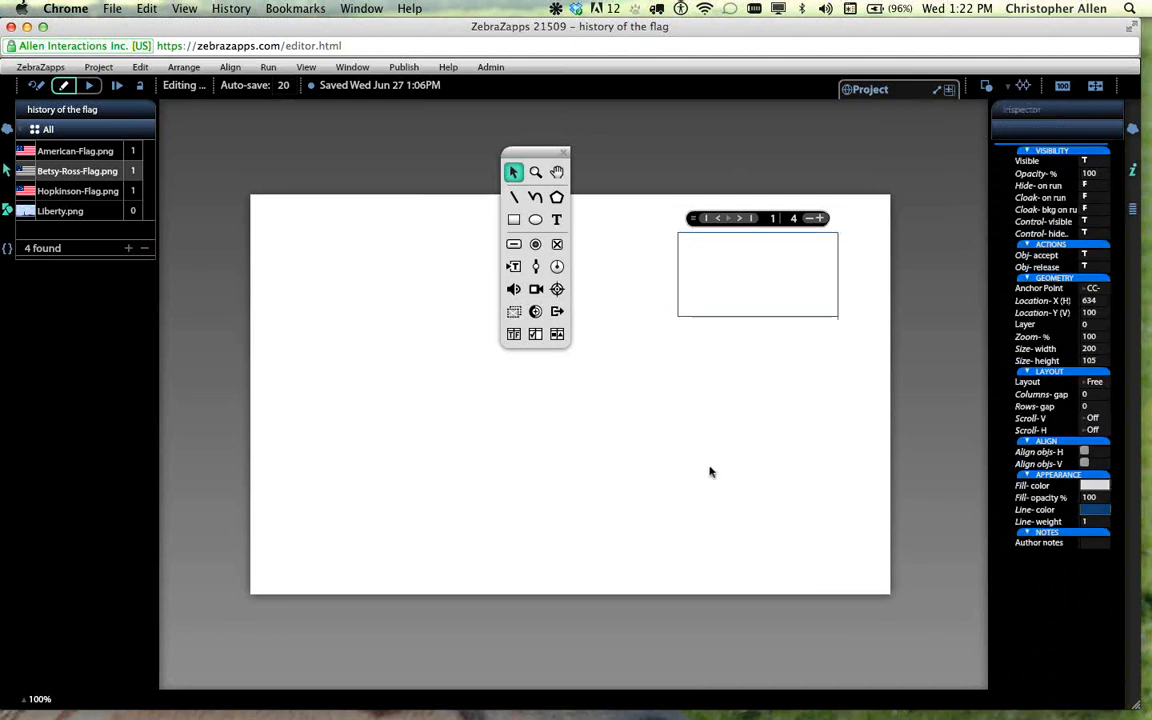
- Show the drop spot's properties, toggling the Property Inspector off and on and repositioning the browser window to reveal the toggle
left_click(715, 303)
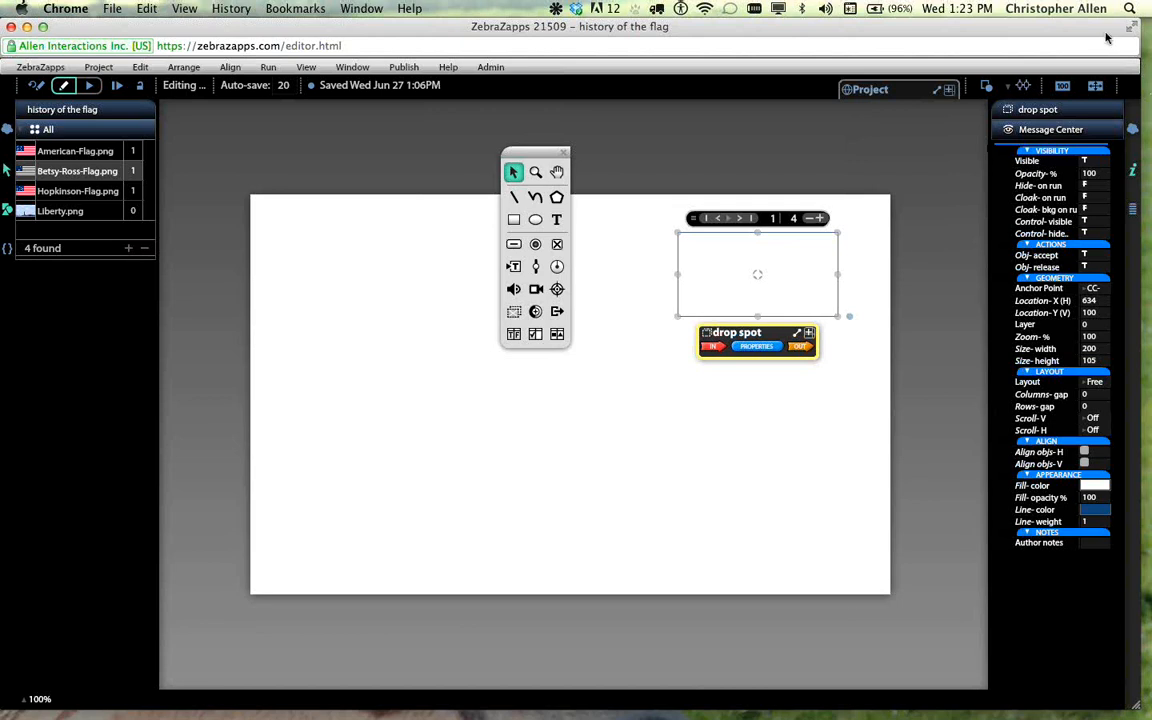
left_click_drag(1106, 35, 1077, 64)
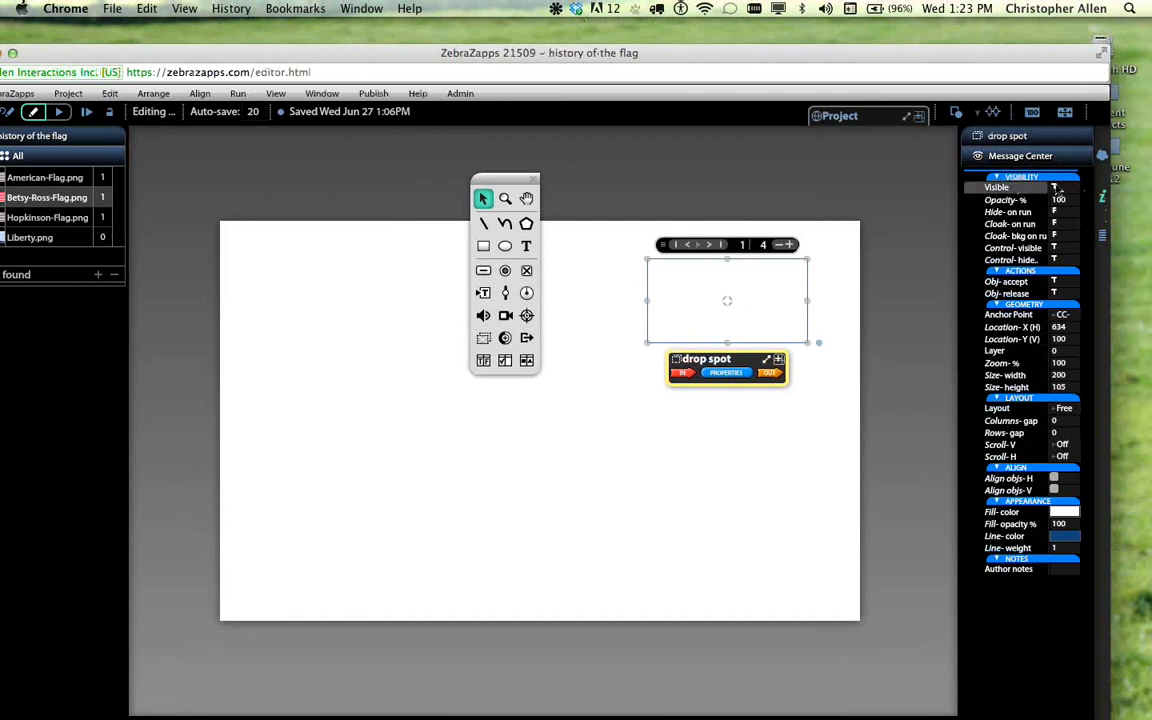
left_click(1104, 200)
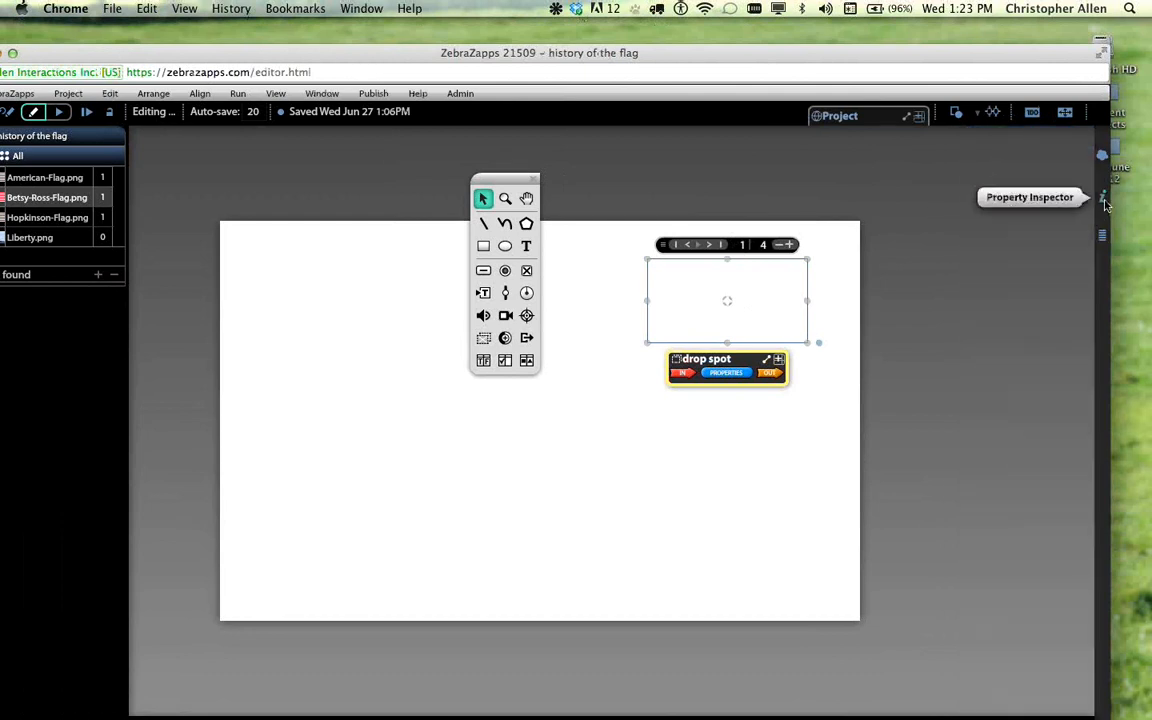
left_click(1104, 200)
left_click(1104, 200)
left_click(1104, 200)
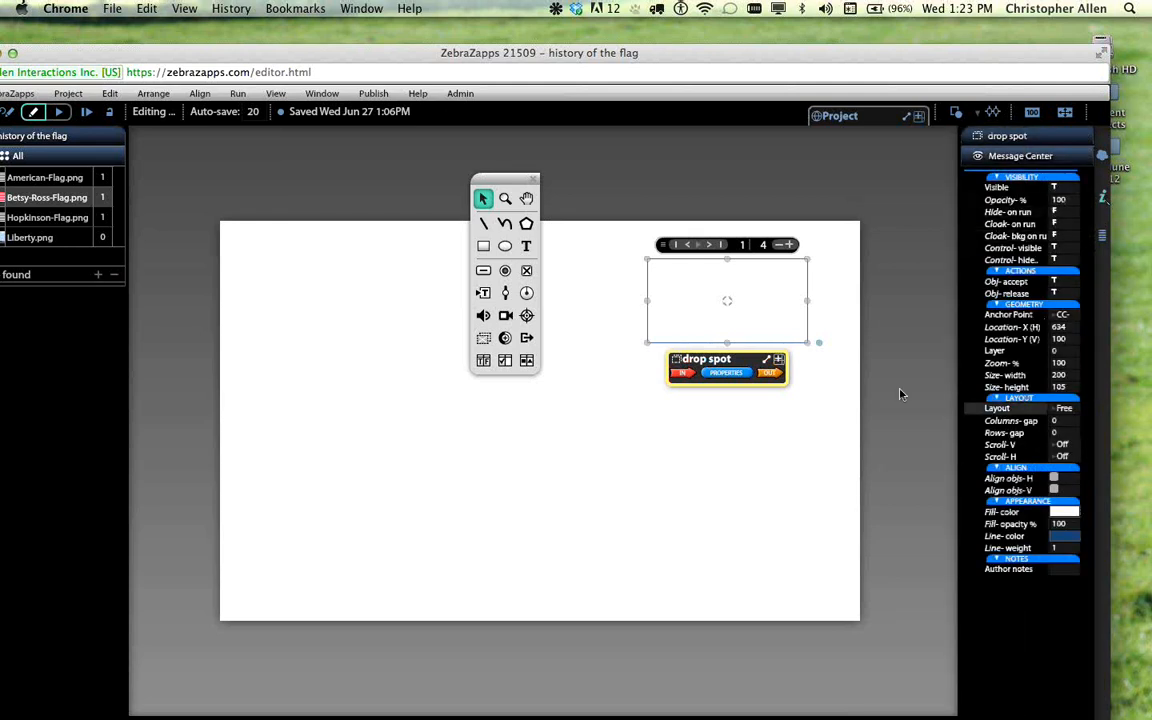
left_click_drag(735, 59, 755, 50)
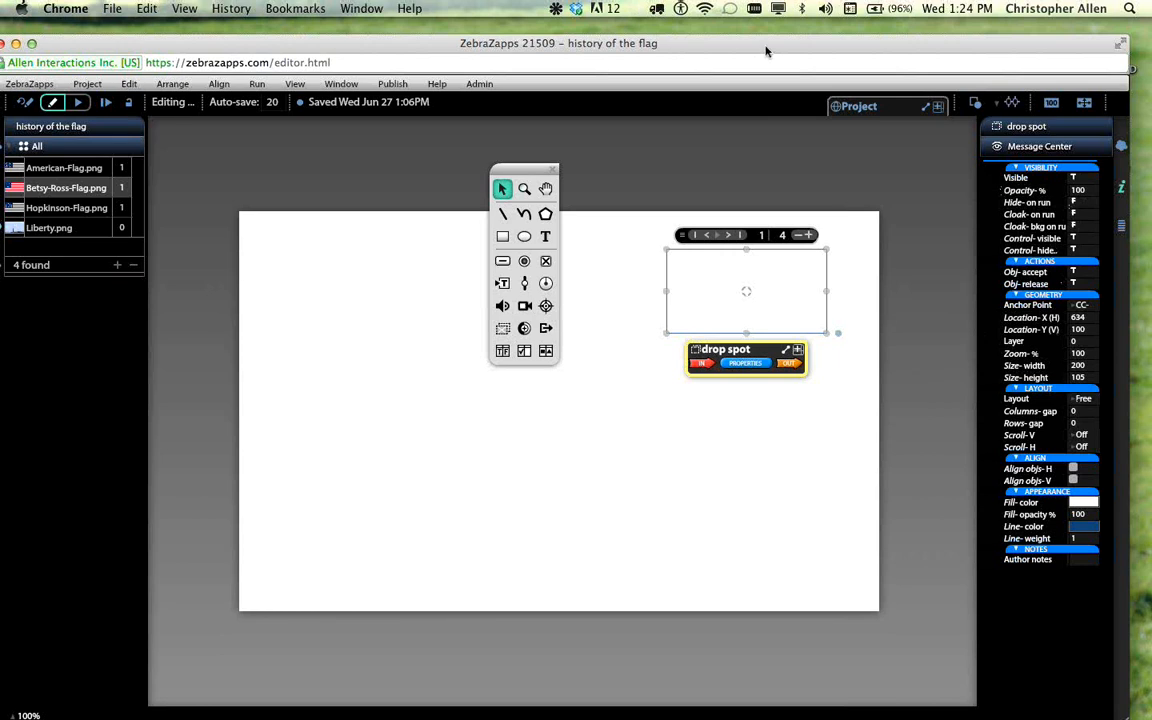
left_click_drag(766, 50, 766, 33)
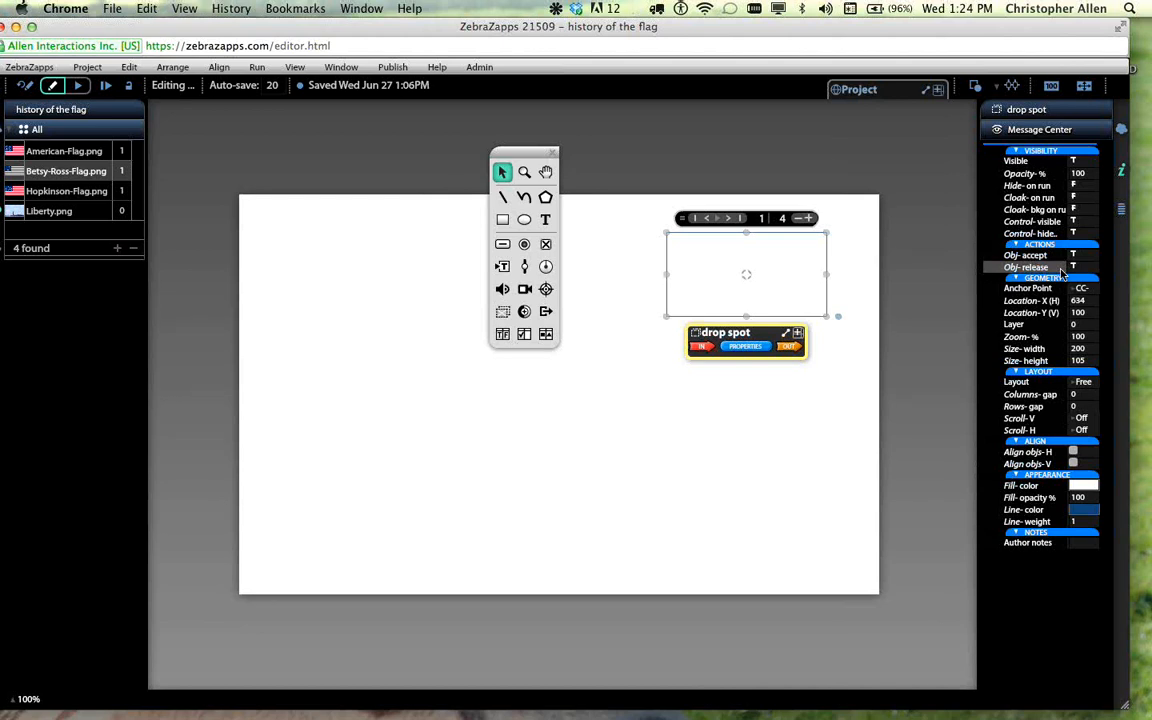
- Add a text object about 135 wide reading "Place Flag Here" on the stage below the drop spot
left_click(545, 219)
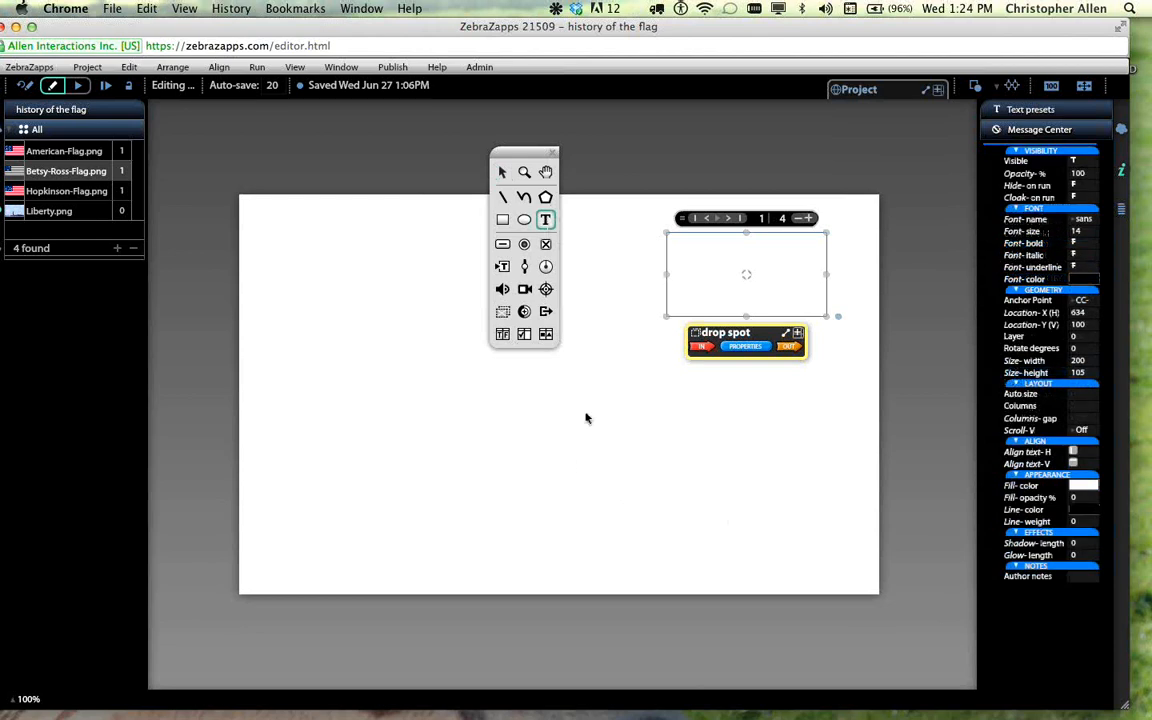
left_click_drag(619, 437, 737, 452)
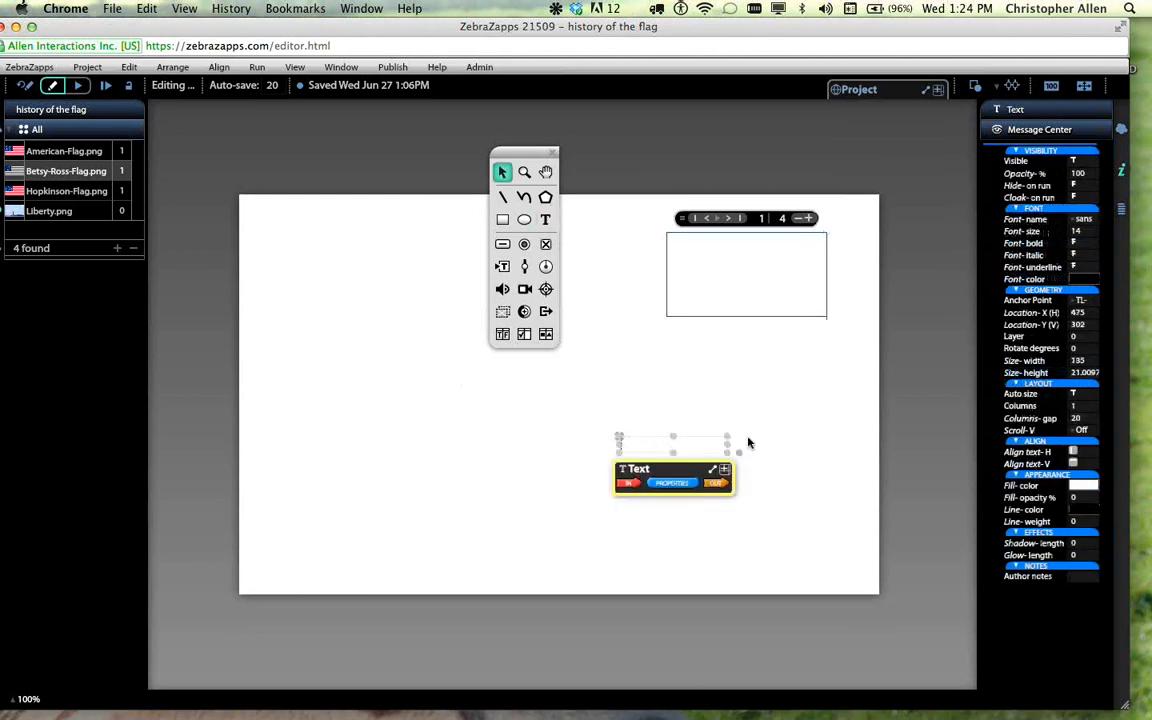
type("Plac")
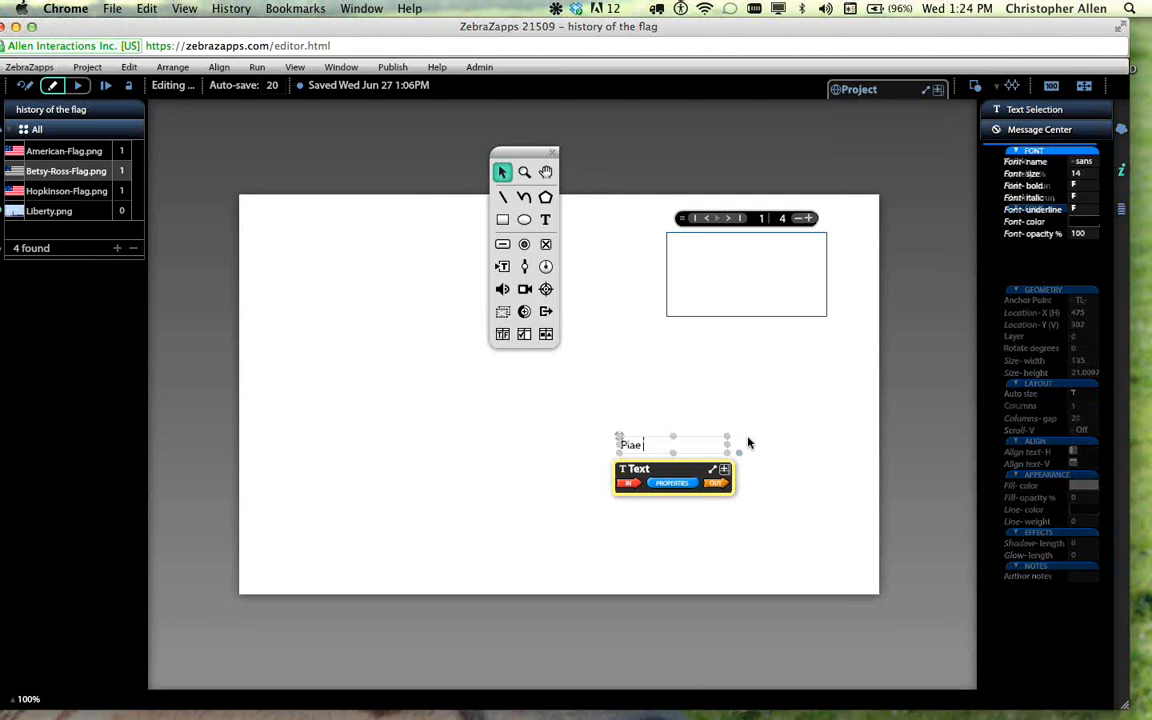
type("e Fla")
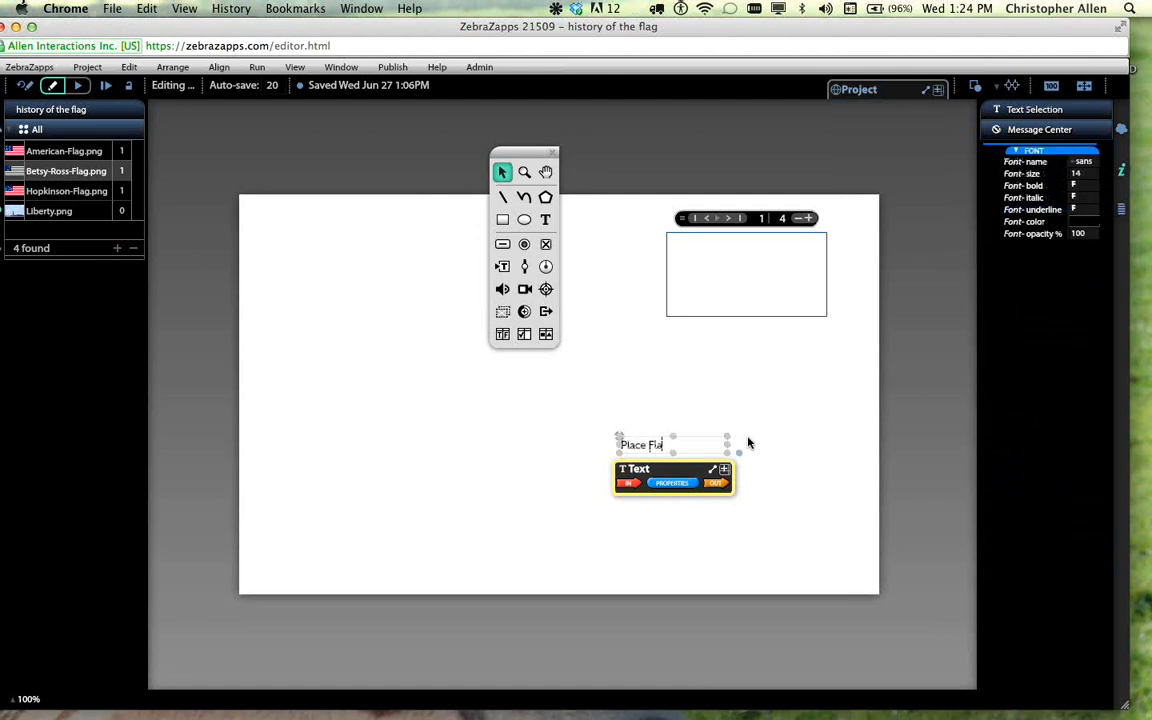
type("g Here")
left_click(749, 442)
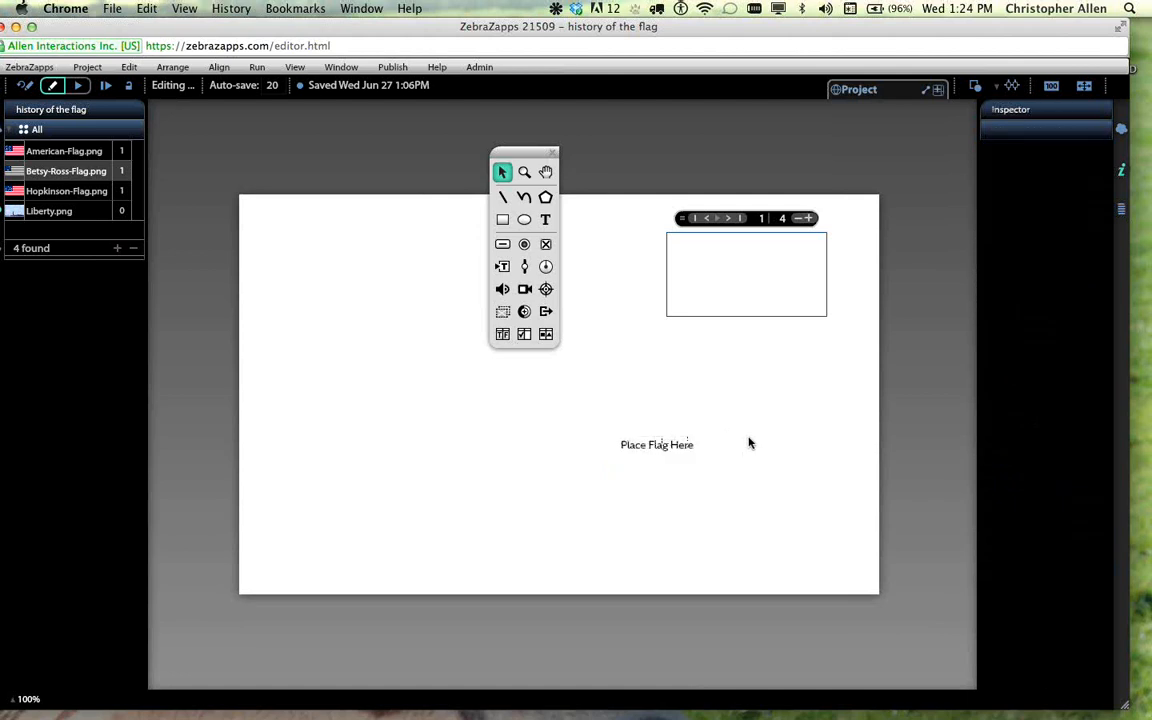
- Try moving the "Place Flag Here" text into and out of the drop spot, and draw and delete a trial rectangle
left_click(672, 448)
left_click_drag(672, 448, 749, 279)
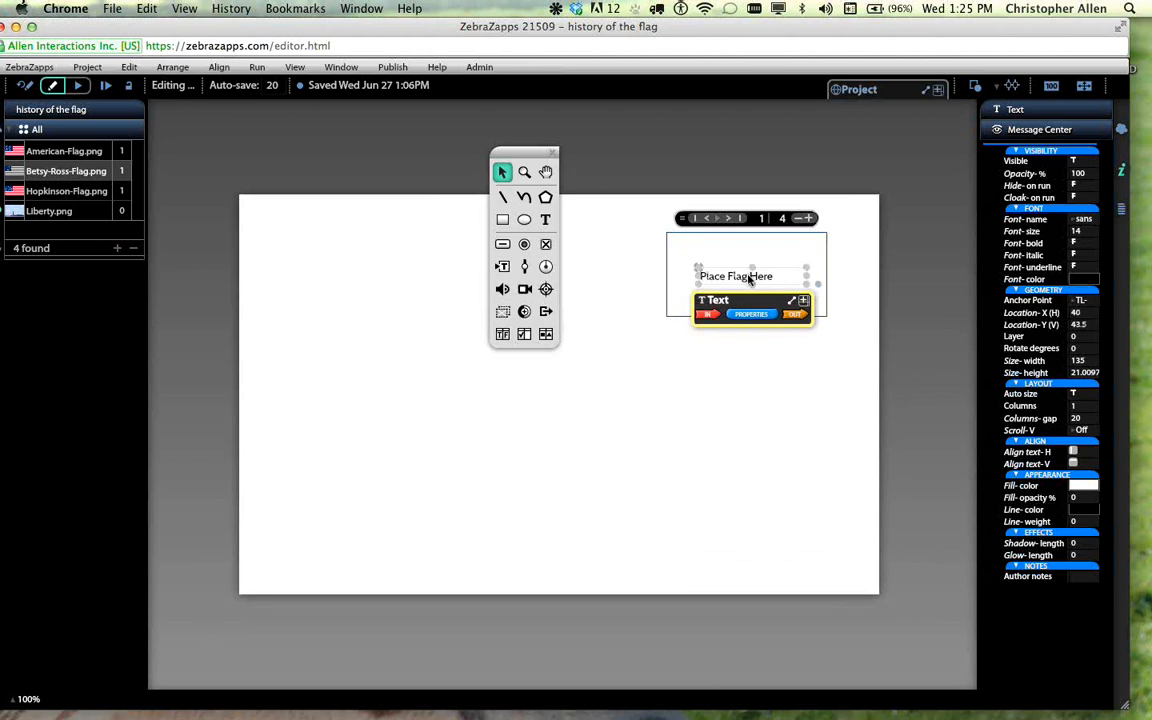
left_click_drag(749, 279, 643, 451)
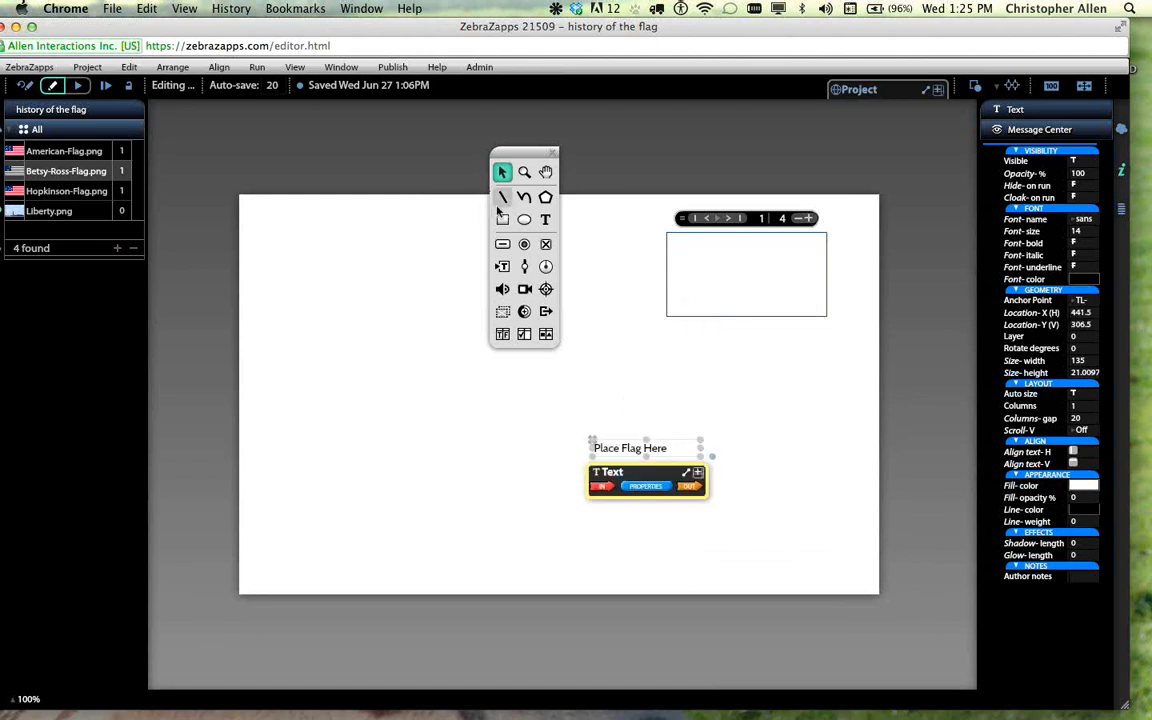
left_click(502, 219)
mouse_move(350, 256)
left_mouse_down()
mouse_move(427, 316)
mouse_move(661, 303)
mouse_move(683, 239)
mouse_move(709, 311)
mouse_move(435, 305)
left_mouse_up()
key("Delete")
- Place the "Place Flag Here" text inside page 1 of the drop spot and set the drop spot's Obj-accept to F
left_click_drag(634, 452, 741, 275)
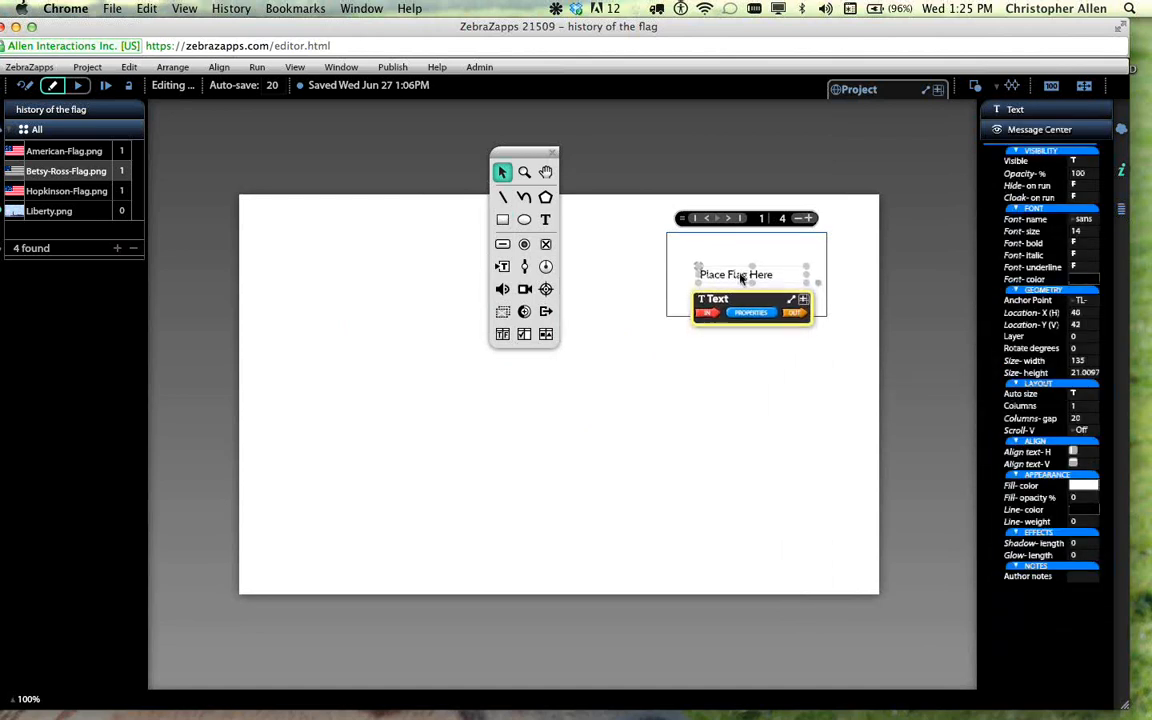
left_click(741, 413)
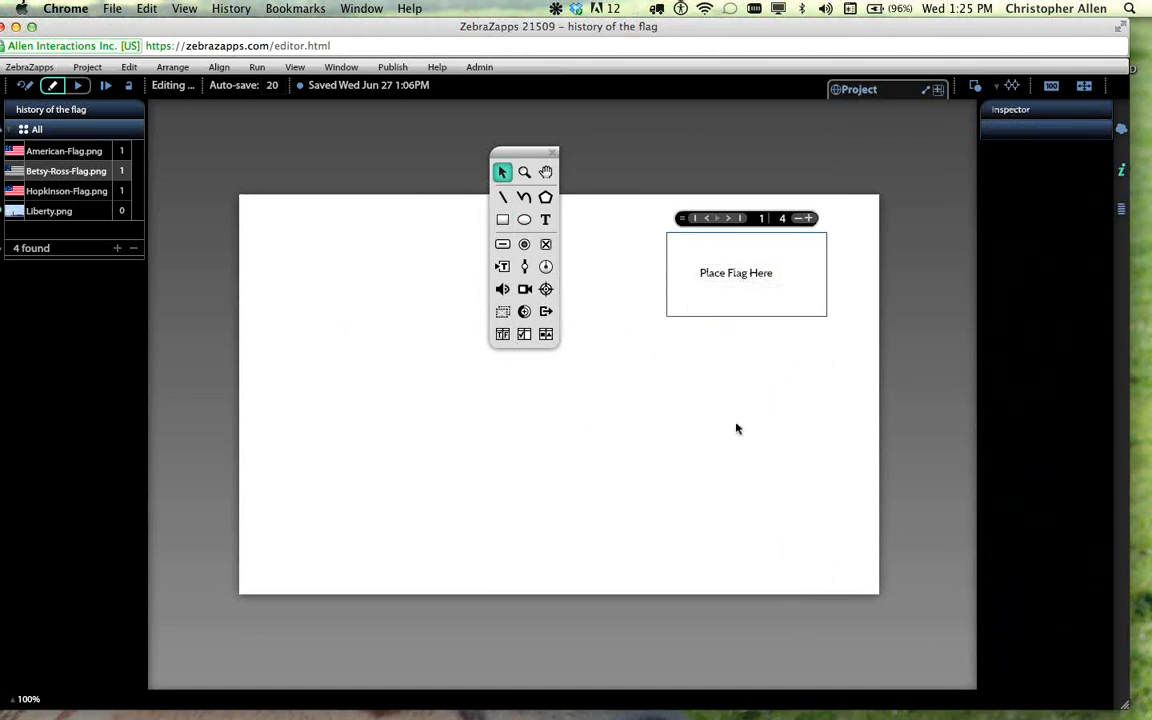
left_click(741, 275)
left_click(725, 253)
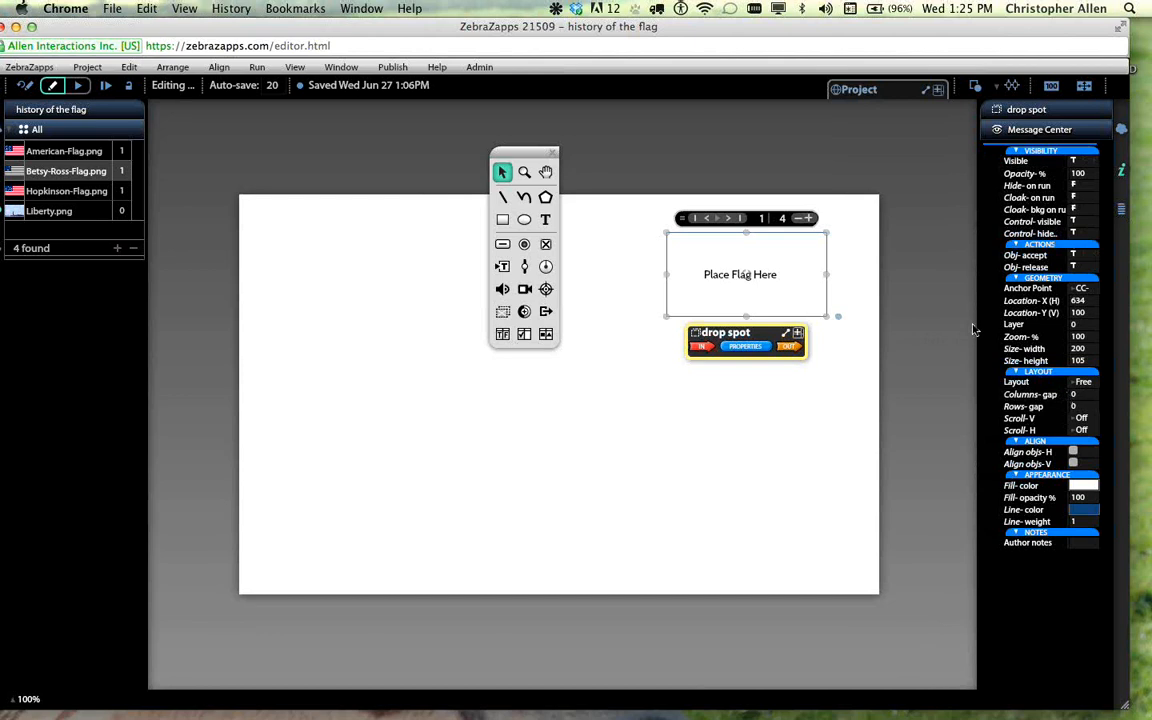
mouse_move(1085, 258)
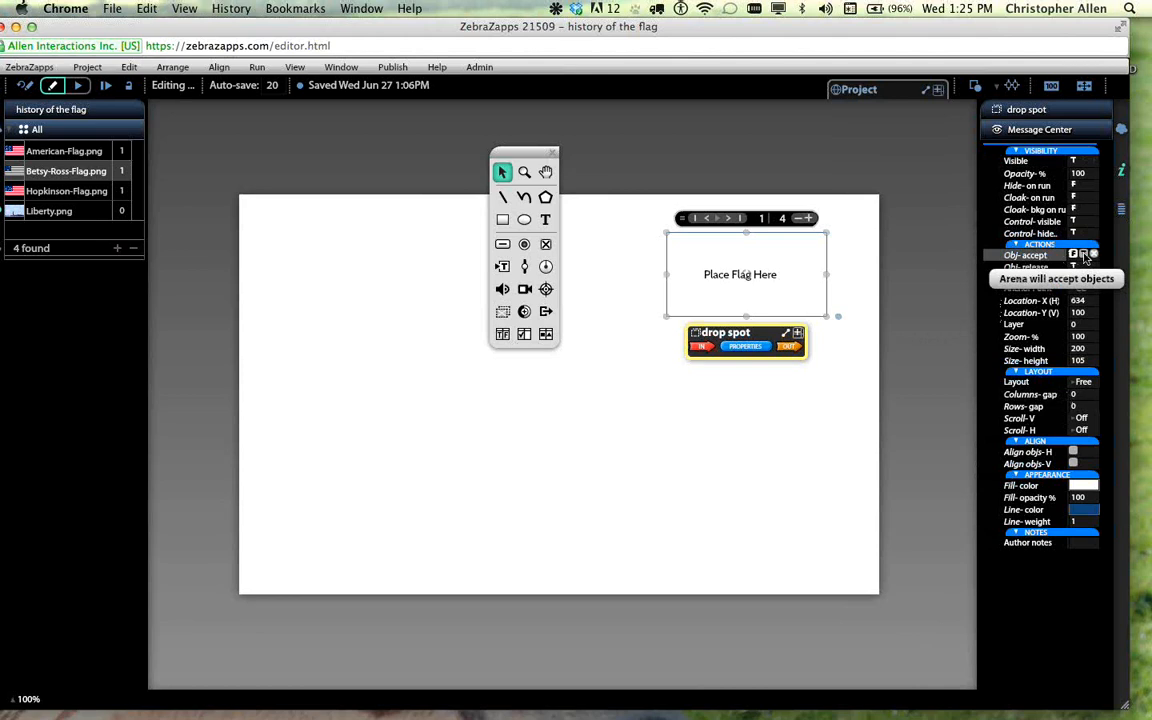
- Draw a trial rectangle below the drop spot and delete it
left_click(502, 219)
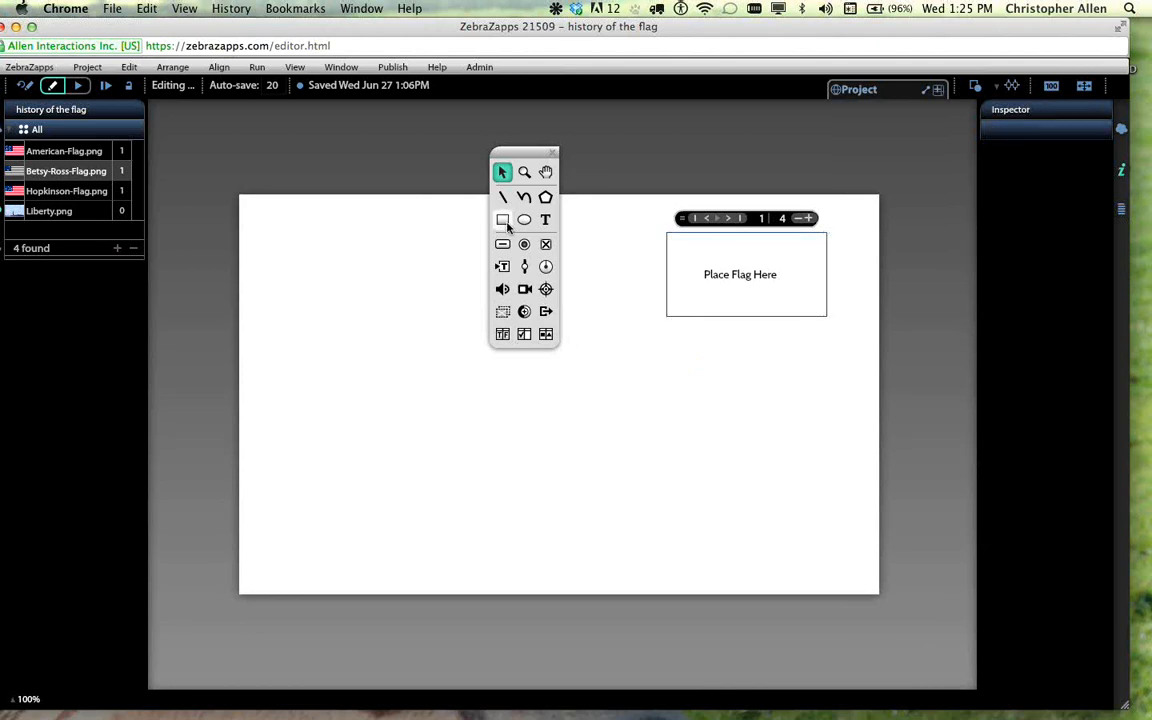
mouse_move(632, 411)
left_mouse_down()
mouse_move(693, 466)
mouse_move(685, 396)
mouse_move(709, 255)
mouse_move(648, 205)
mouse_move(690, 250)
mouse_move(671, 287)
mouse_move(705, 349)
mouse_move(784, 297)
mouse_move(823, 228)
mouse_move(775, 325)
mouse_move(733, 378)
mouse_move(697, 398)
left_mouse_up()
key("Delete")
- Set the drop spot's Obj-release to F so that the arena does not release its objects
left_click(763, 276)
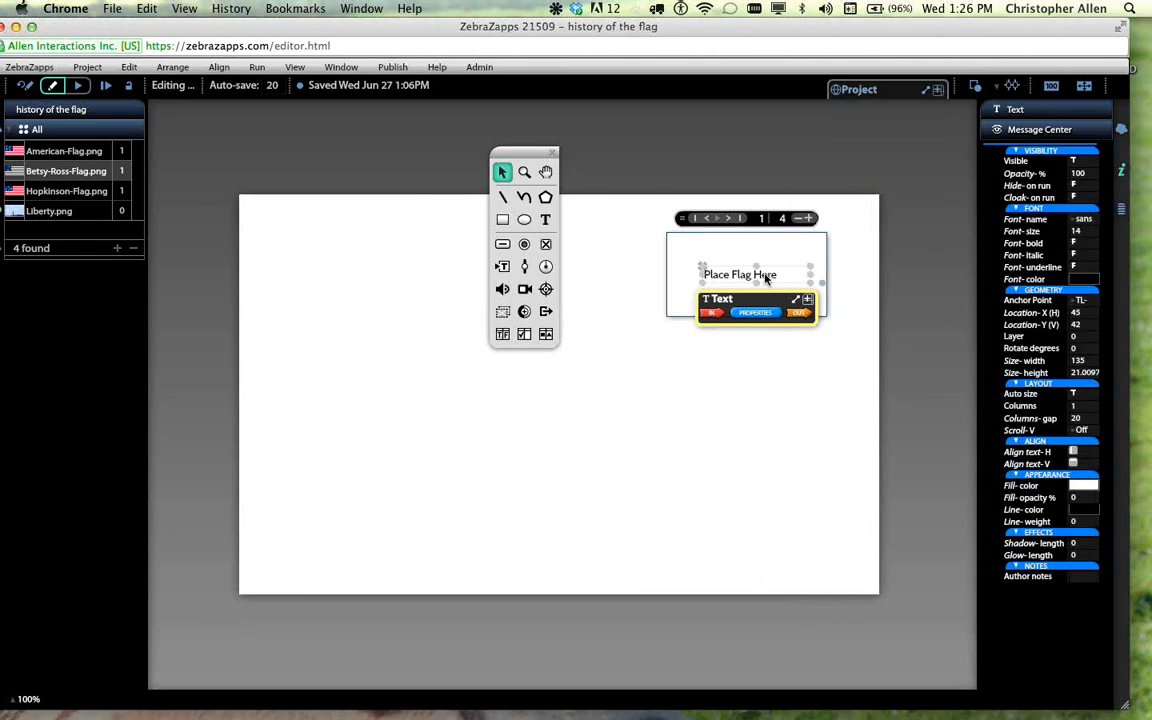
left_click(865, 342)
left_click(823, 240)
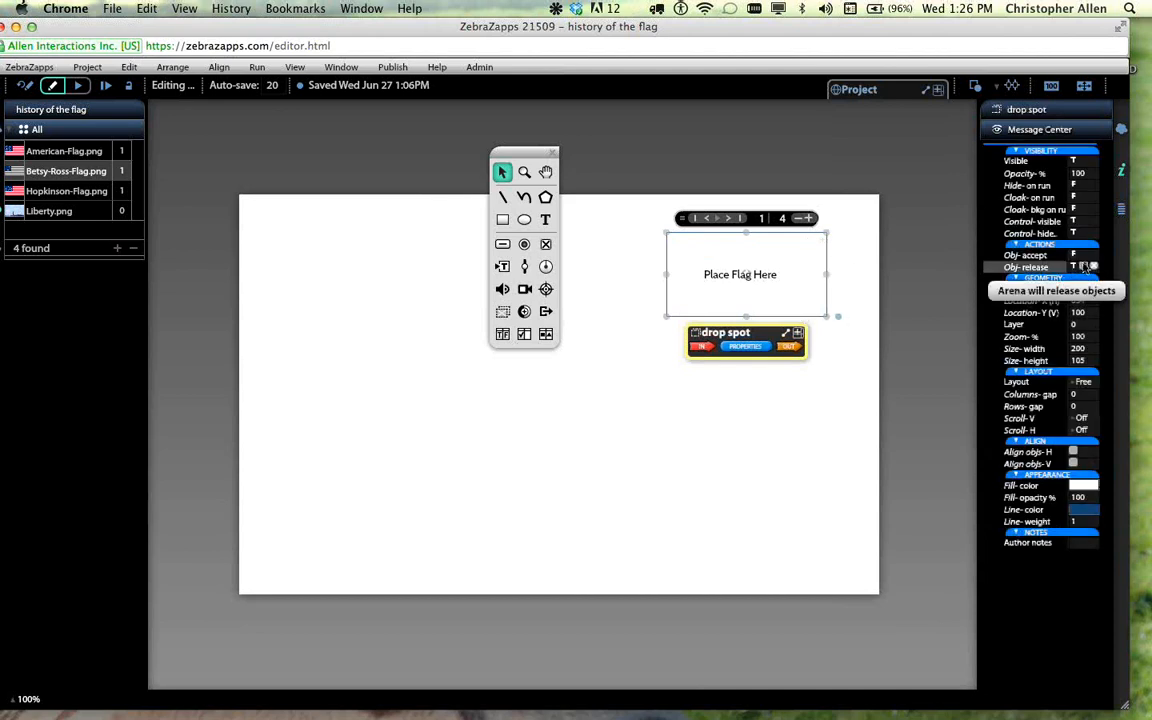
left_click(1086, 266)
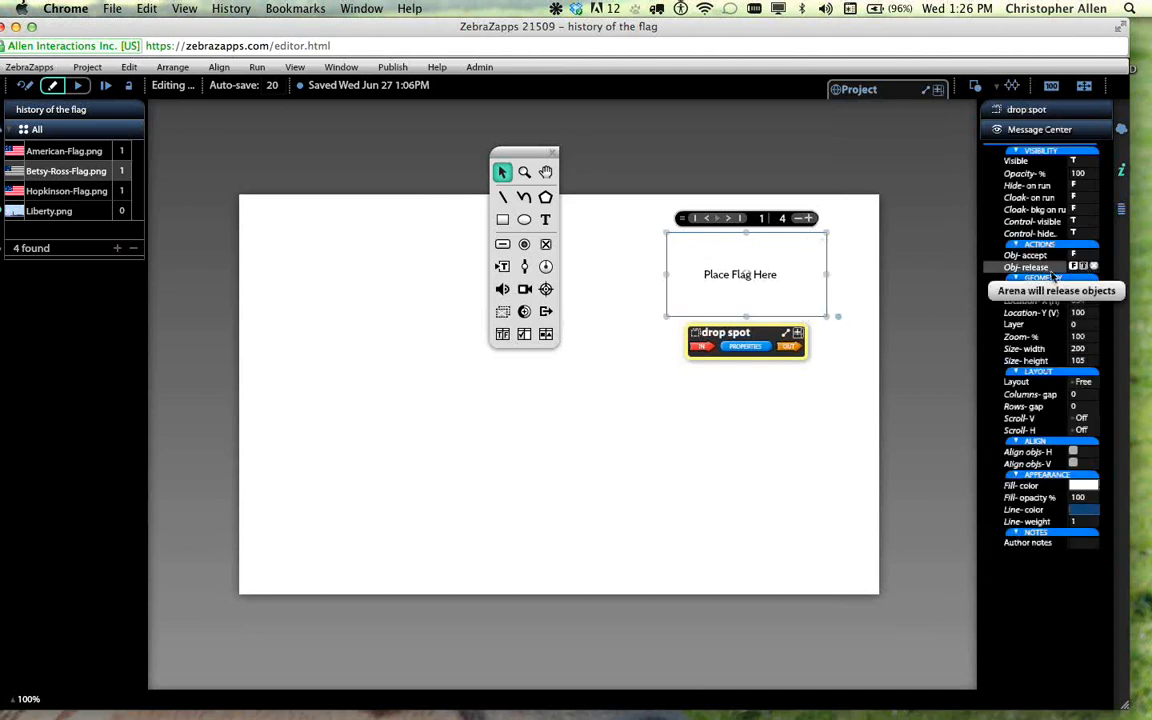
left_click(893, 377)
- Try moving the "Place Flag Here" text within the drop spot, and center it there with centered horizontal text alignment
left_click_drag(773, 281, 740, 313)
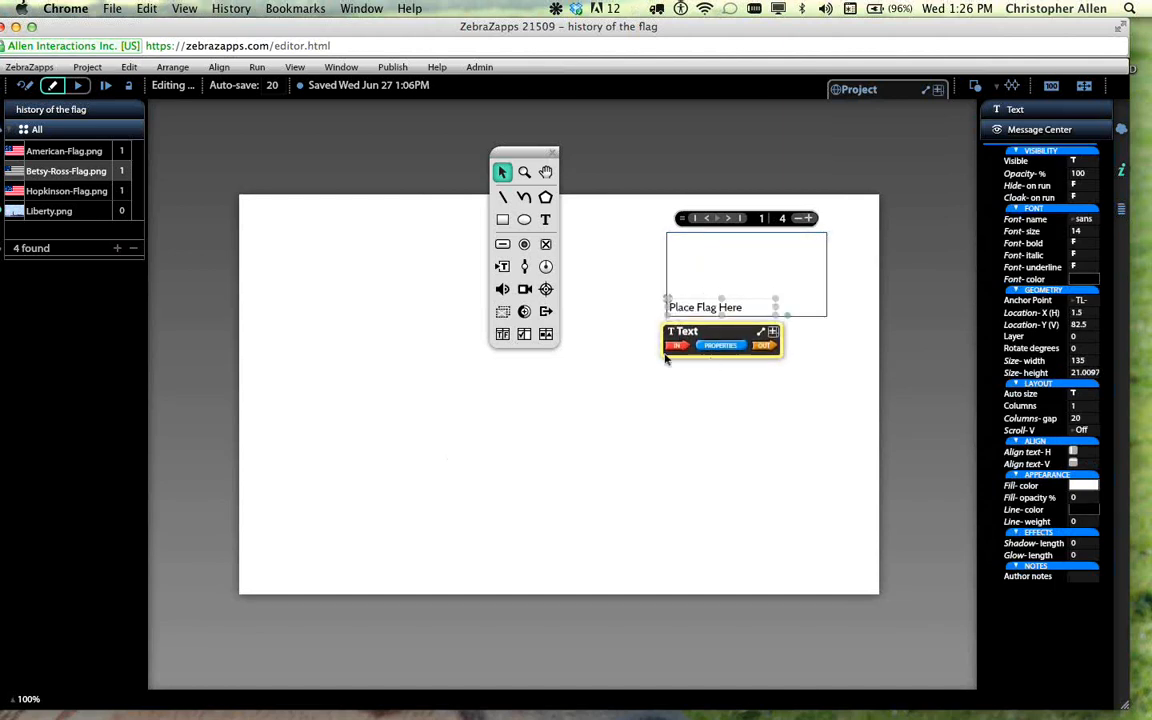
left_click_drag(739, 312, 774, 282)
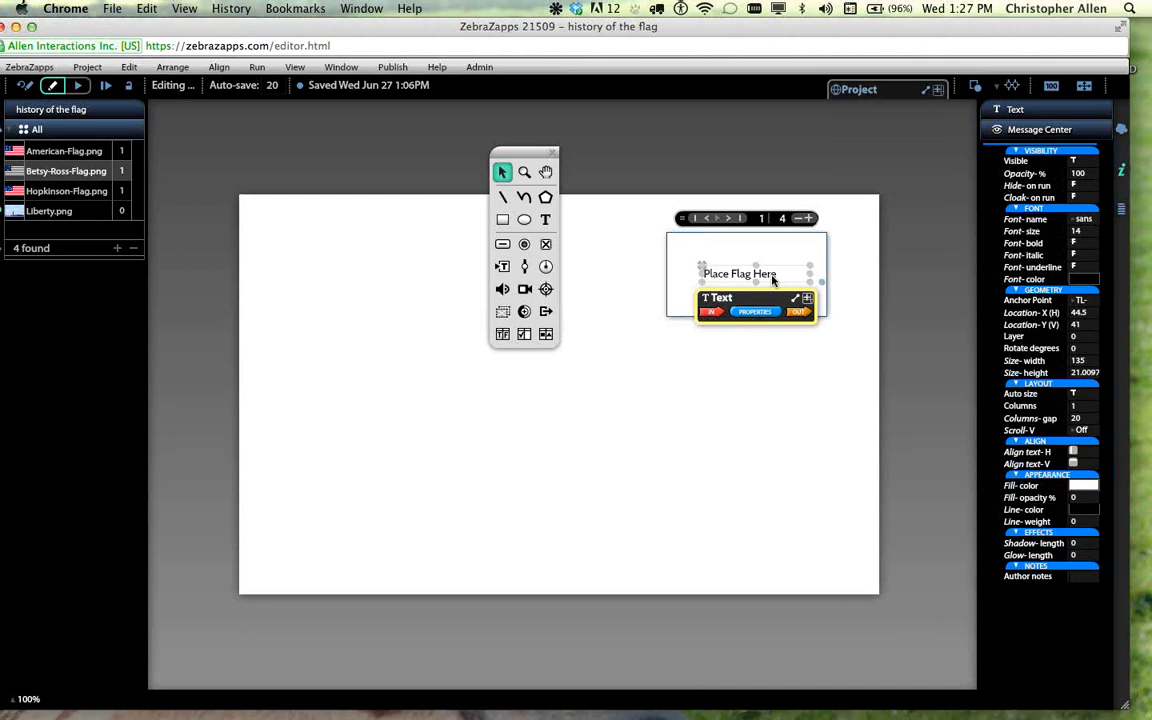
left_click(861, 362)
left_click(781, 276)
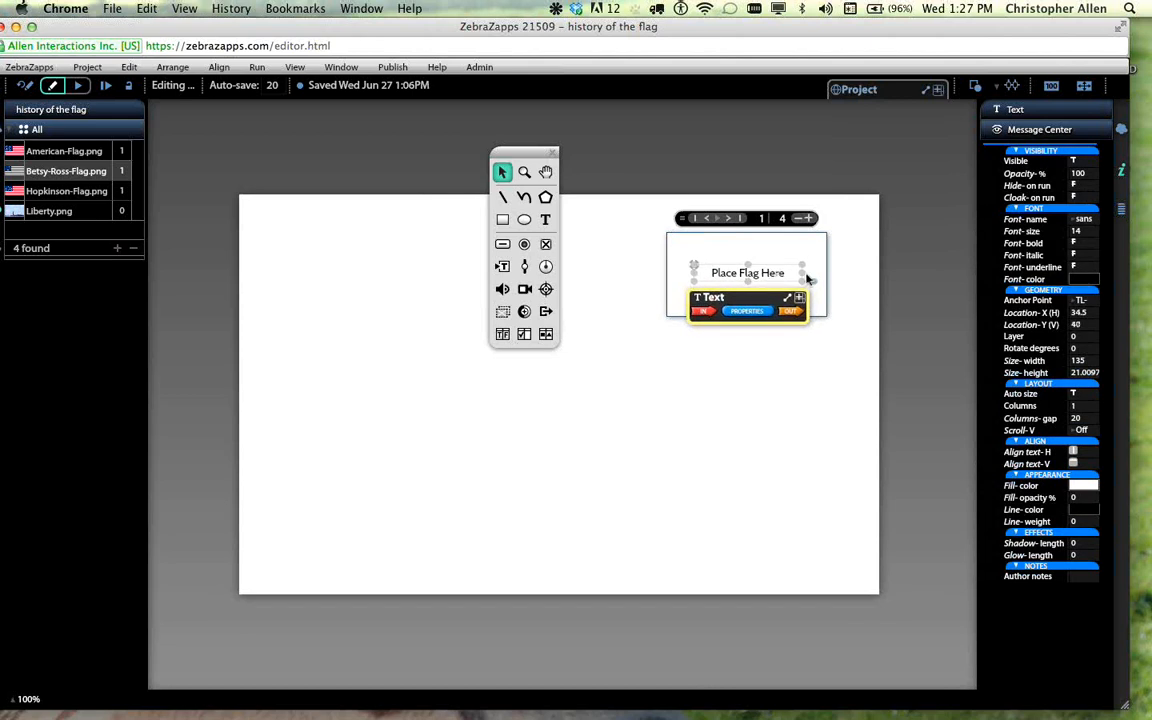
left_click(886, 287)
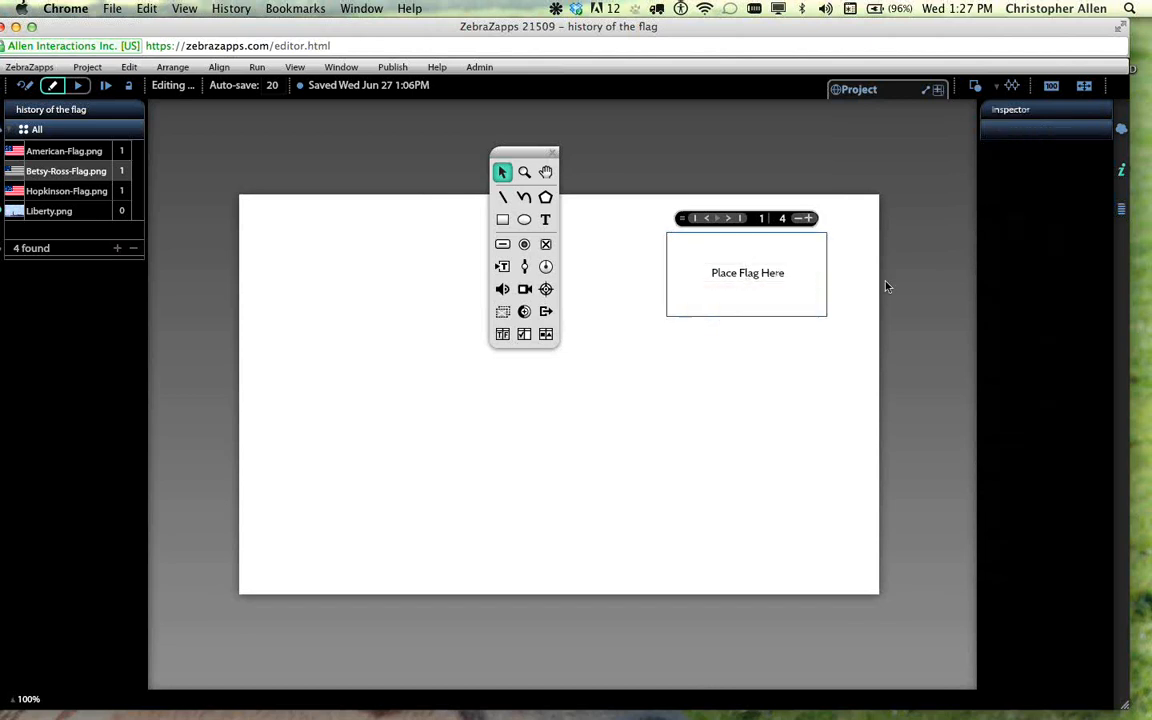
- Examine the Layer property of the drop spot and of the "Place Flag Here" text inside it
left_click(787, 313)
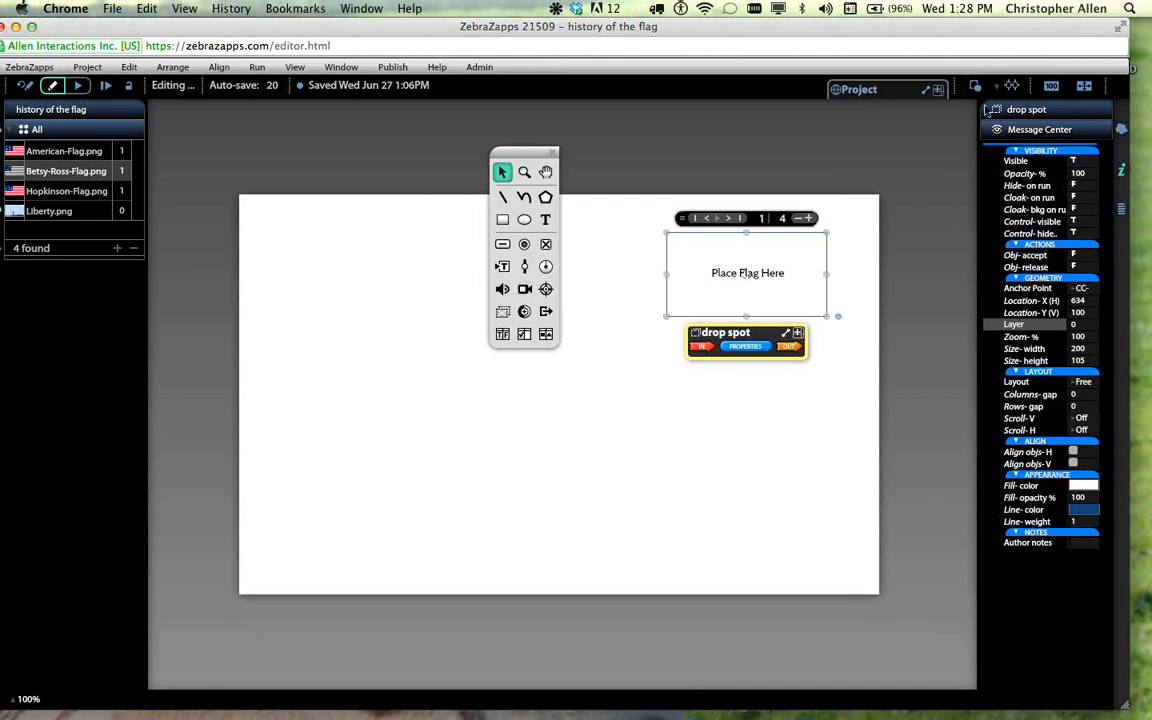
left_click(856, 434)
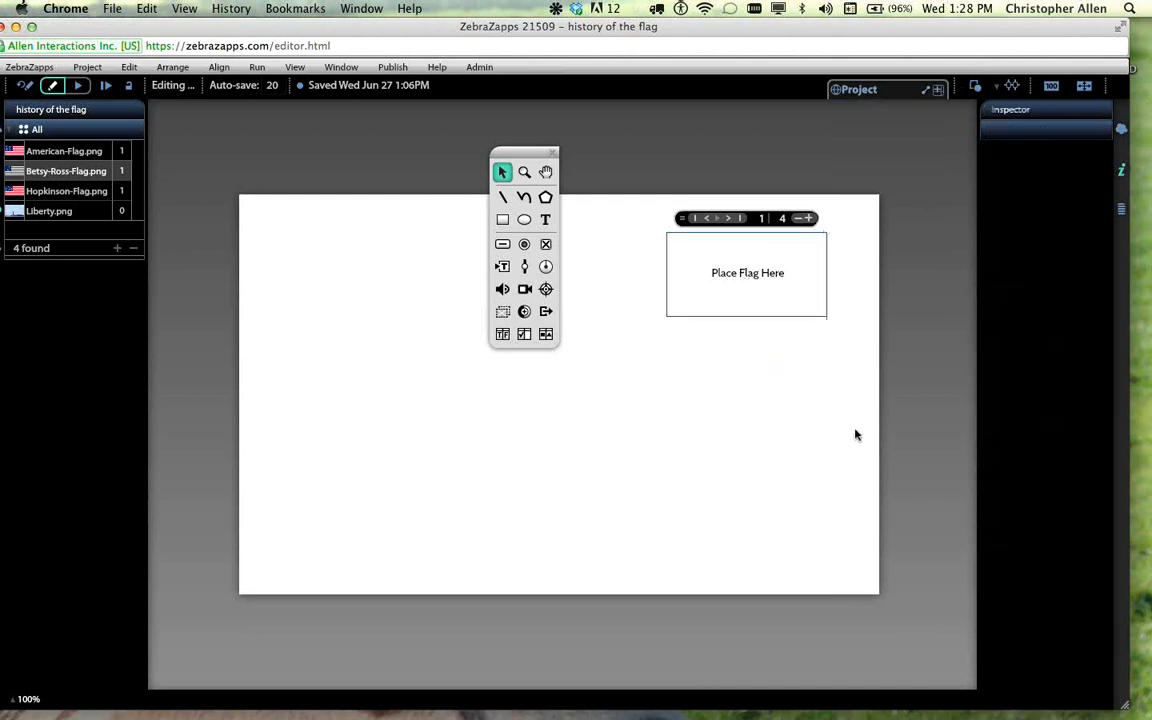
left_click(763, 282)
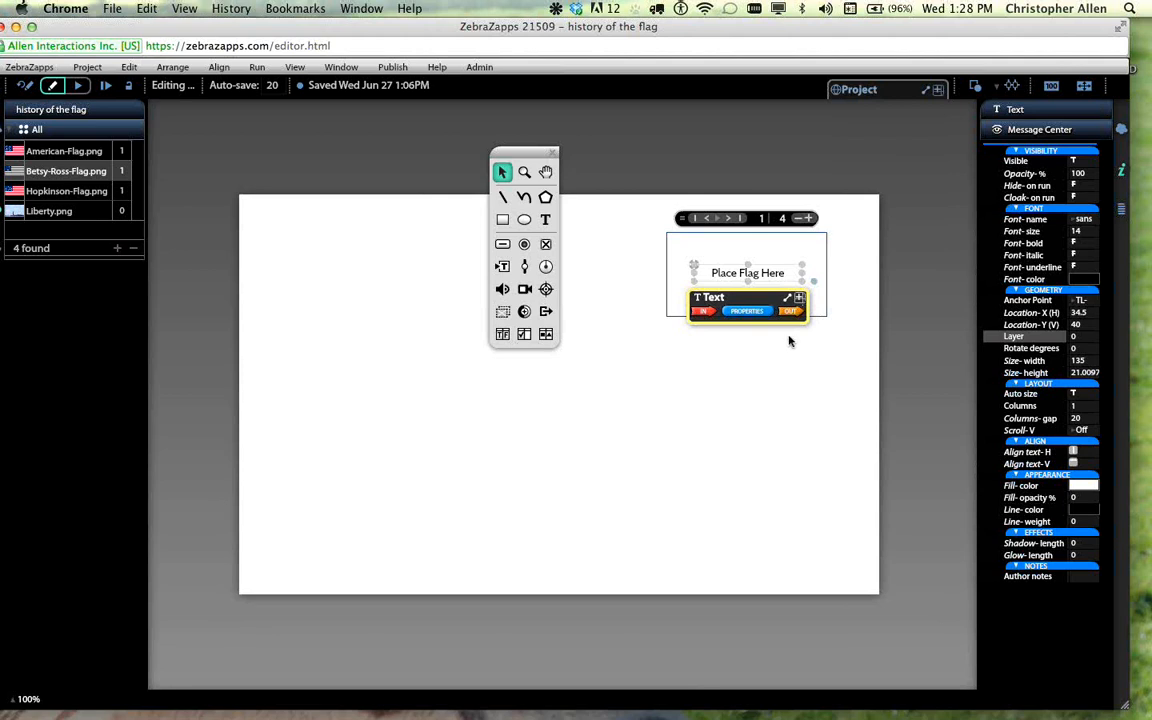
left_click(849, 391)
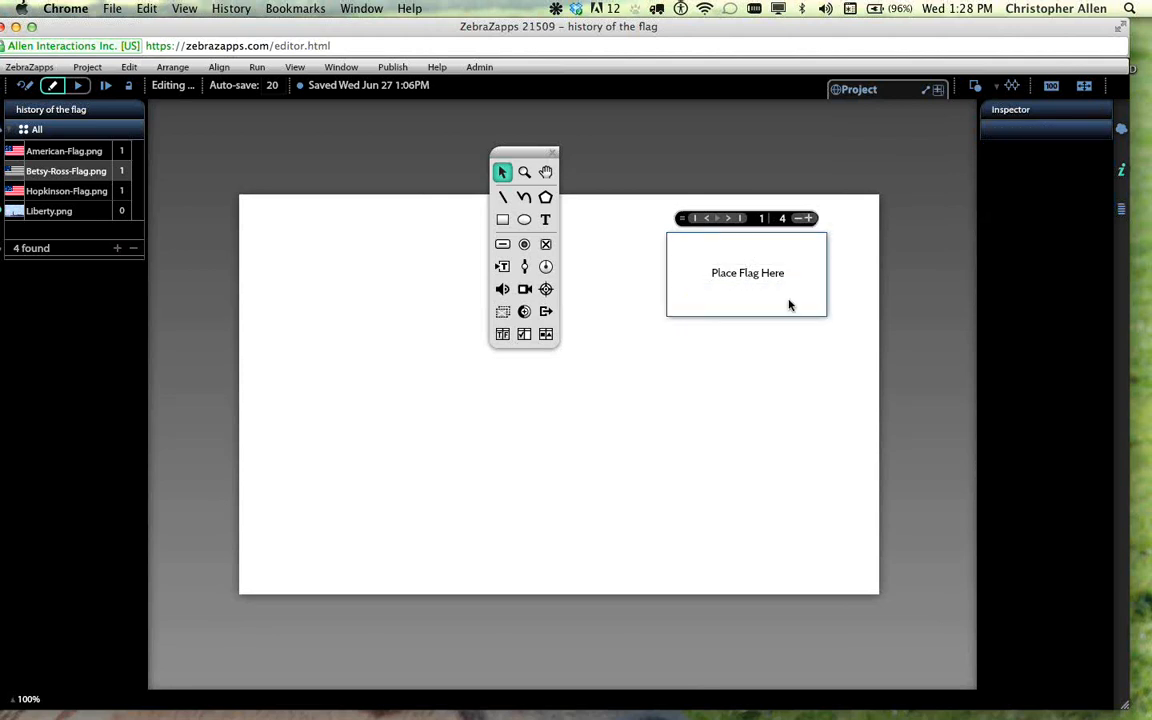
- Lock the position of the "Place Flag Here" text on the drop spot's first page
left_click(771, 276)
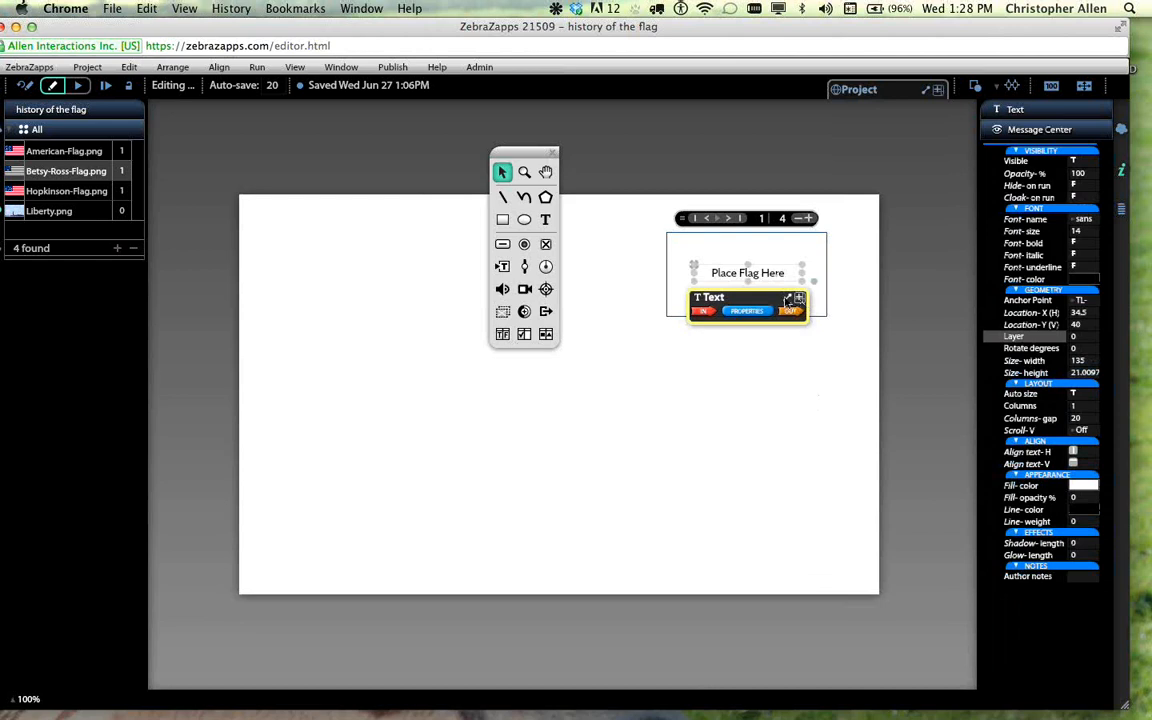
left_click(787, 299)
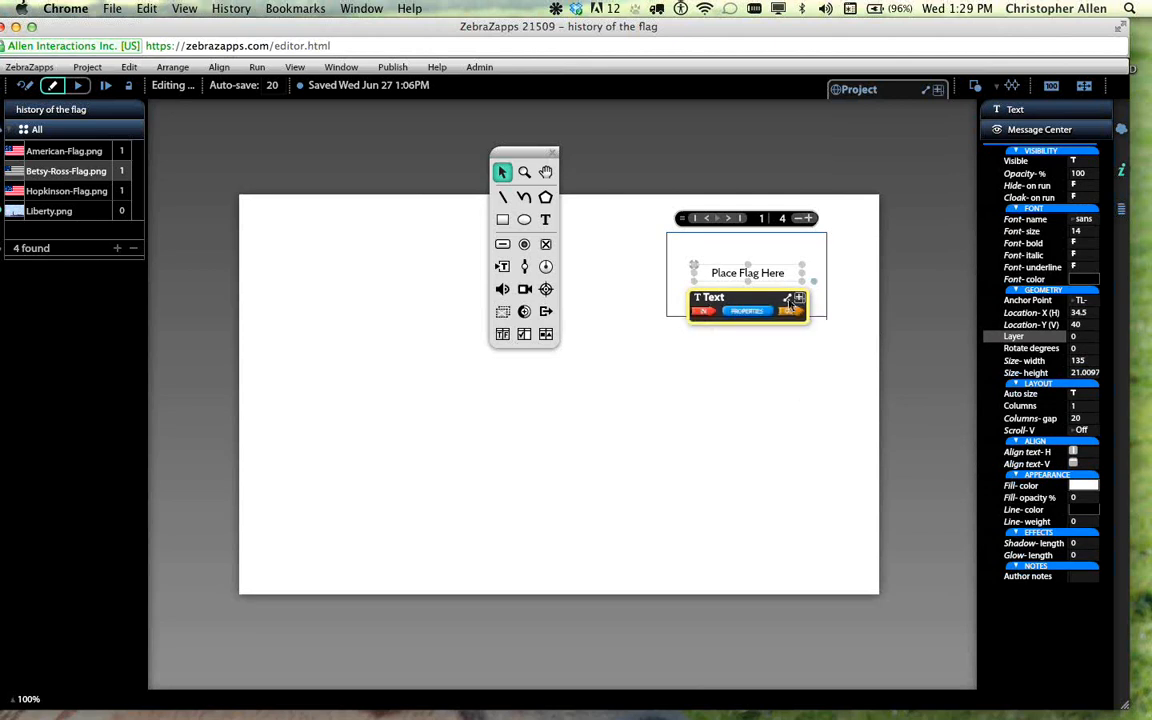
left_click(788, 300)
- Lock the American, Betsy Ross and Hopkinson flags on drop spot pages 2, 3 and 4, and return to page 1
left_click(729, 218)
left_click(765, 285)
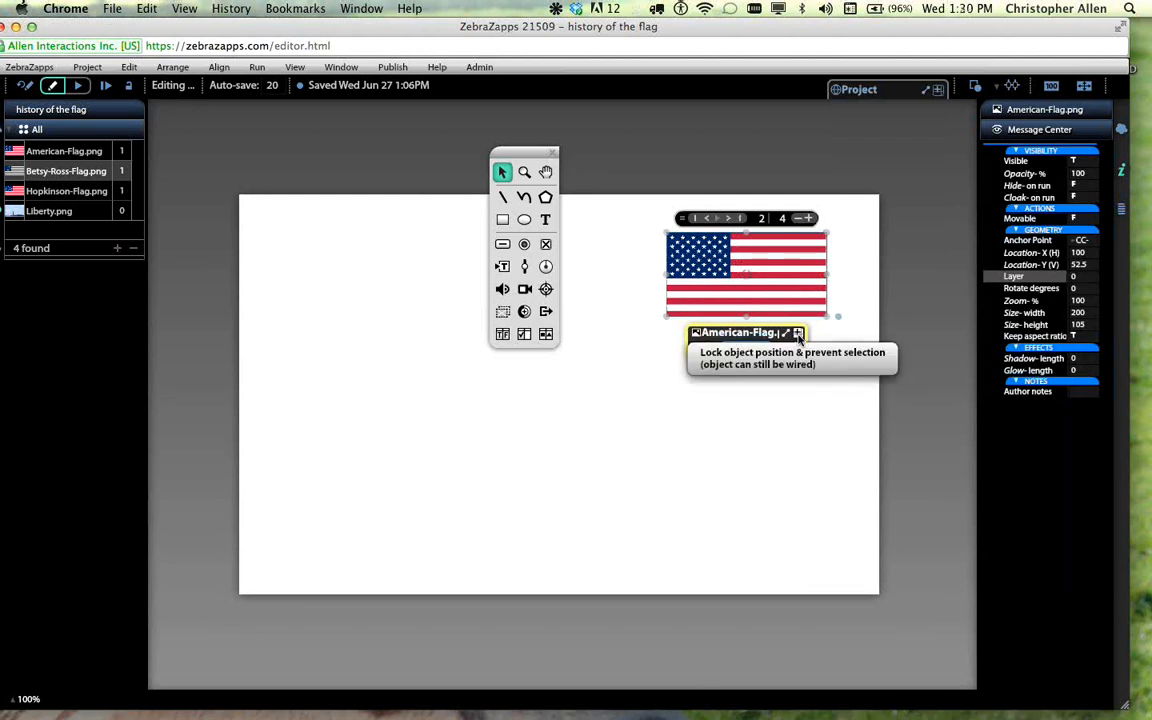
left_click(729, 218)
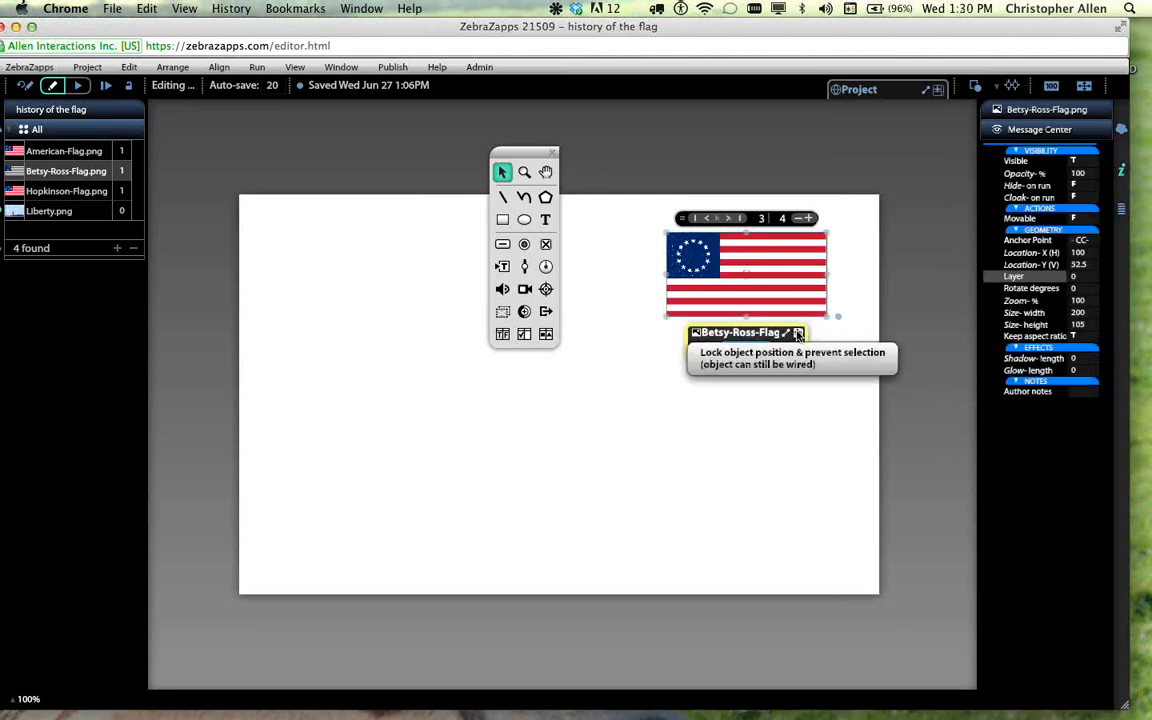
left_click(729, 218)
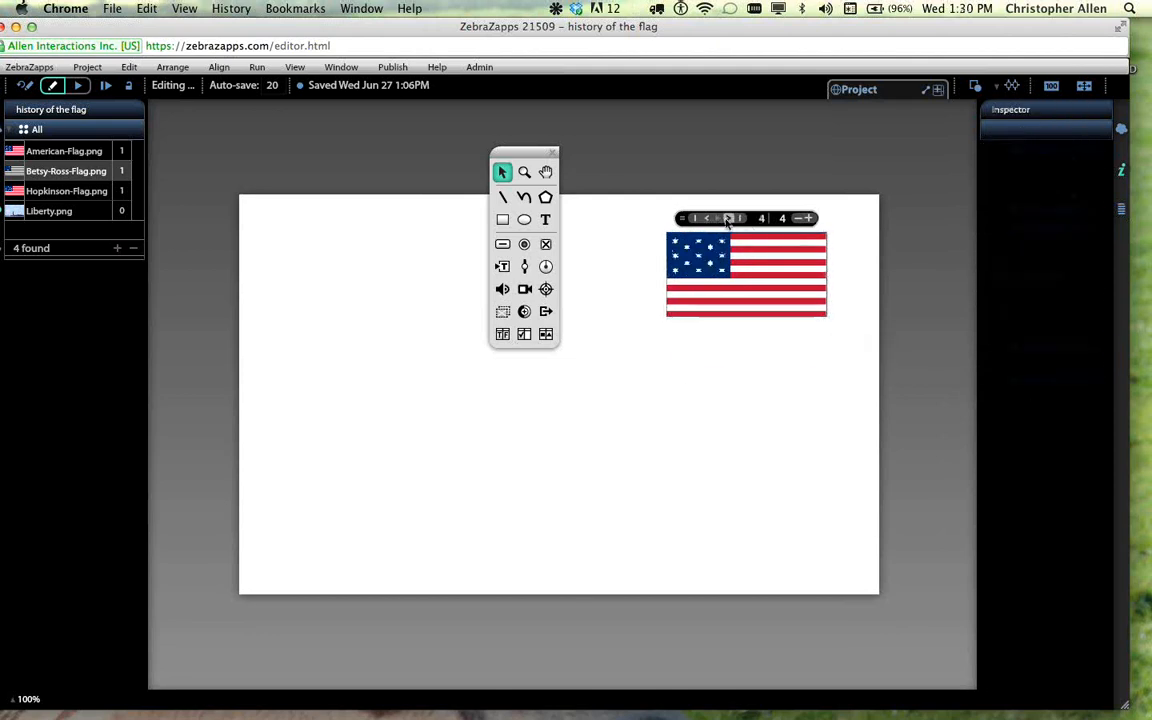
left_click(762, 279)
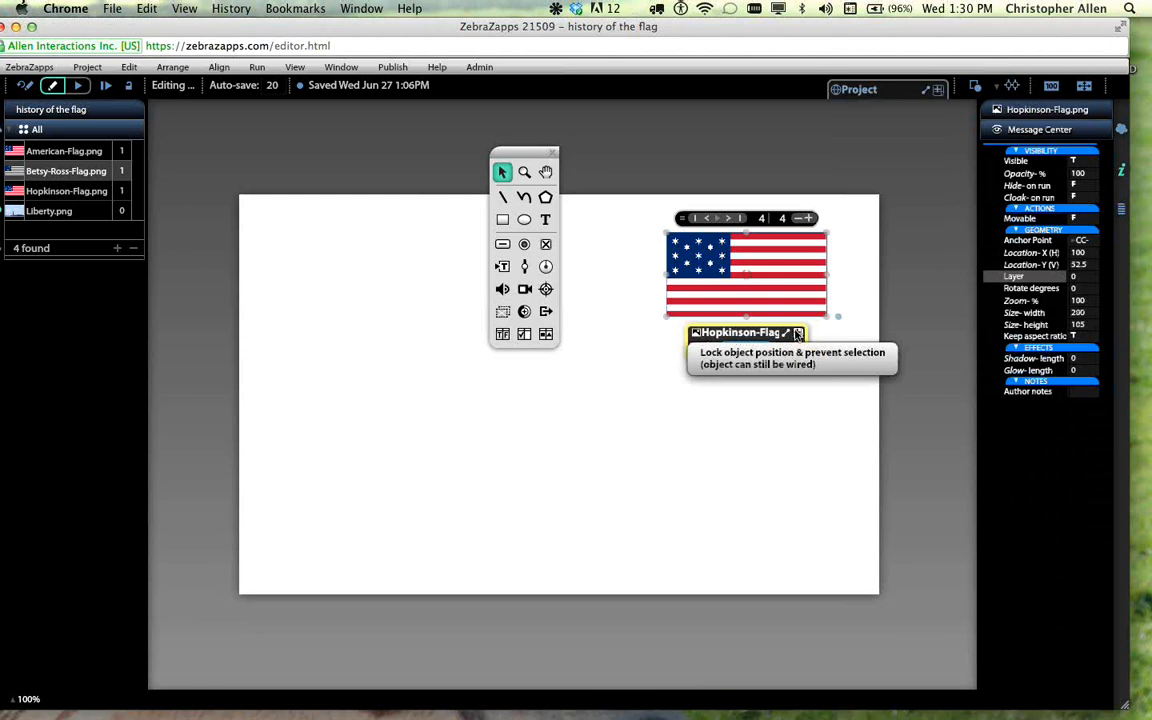
left_click(695, 218)
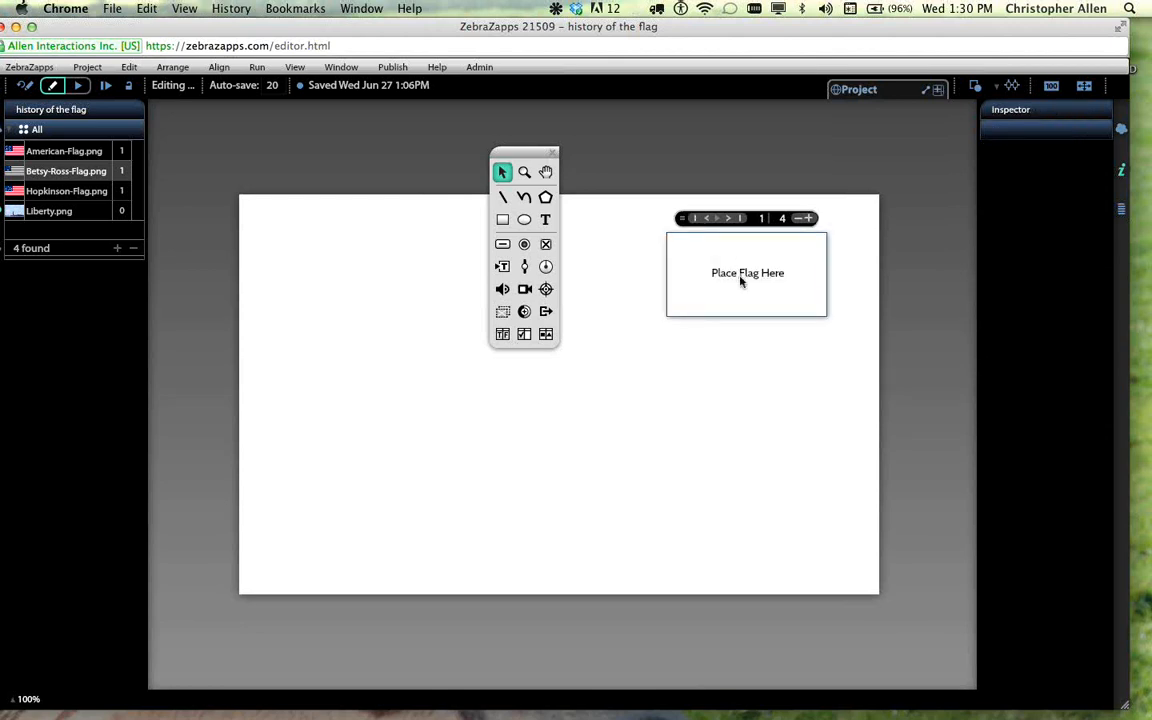
- Check that the locked contents stay in place by moving the whole drop spot to about X 658, Y 99 from its Hopkinson flag page
left_click(741, 281)
left_click(740, 218)
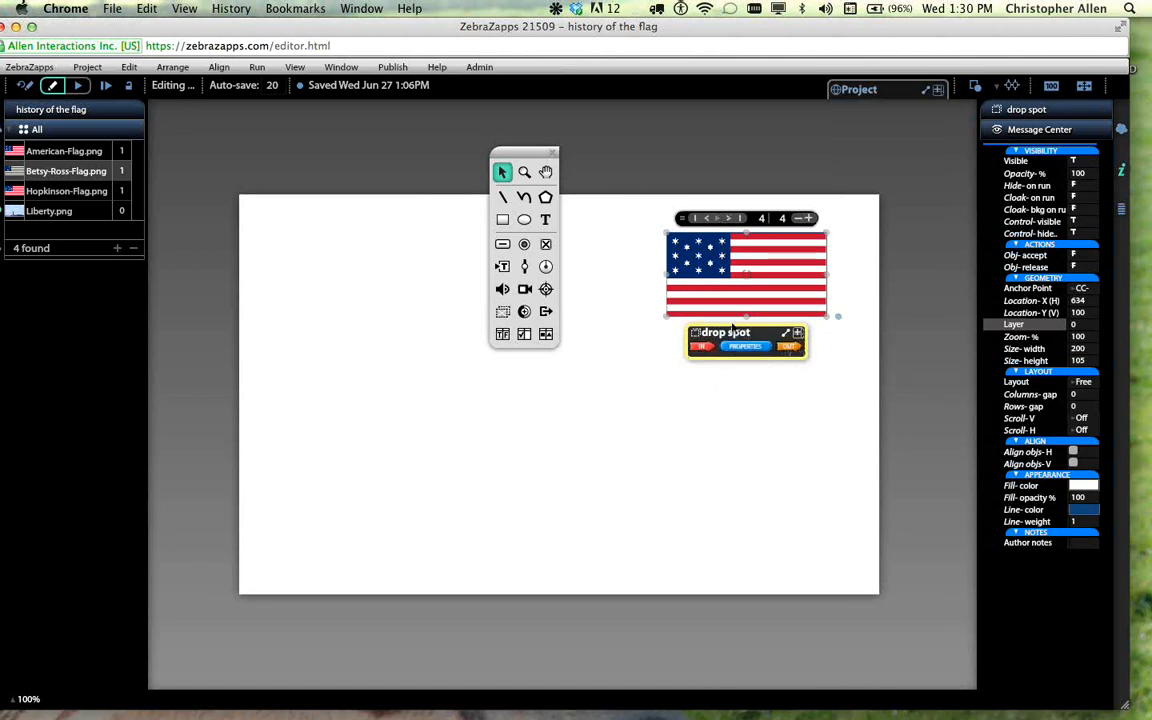
left_click(839, 410)
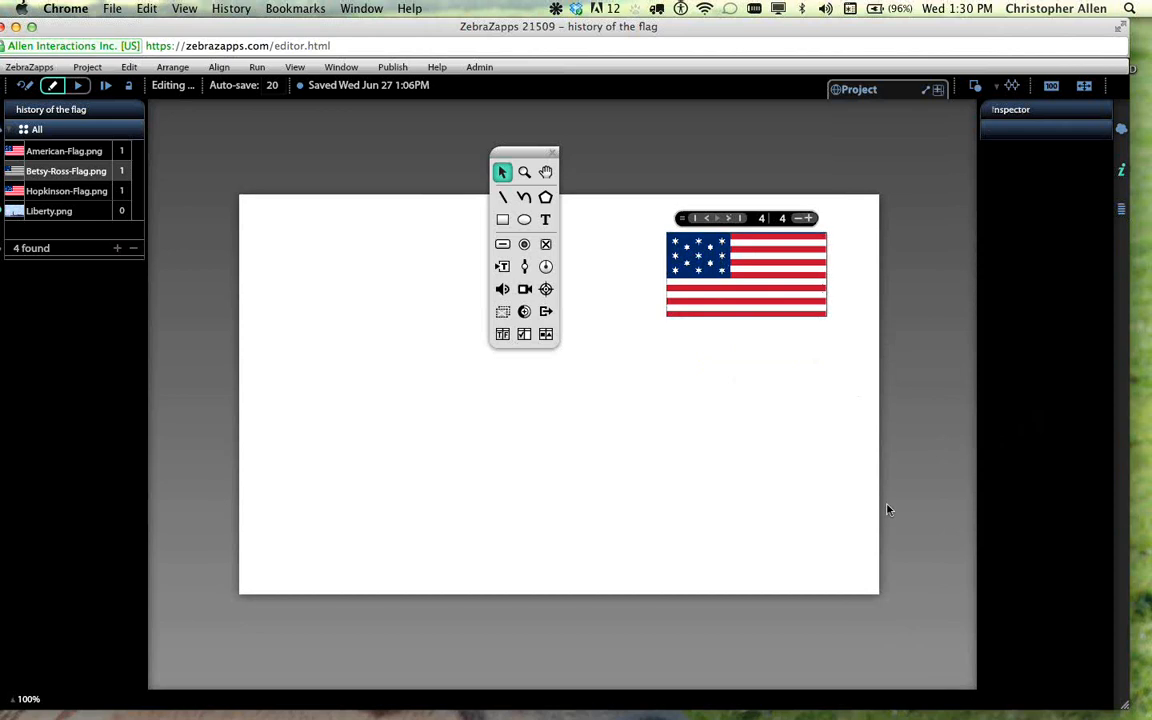
left_click_drag(737, 297, 757, 278)
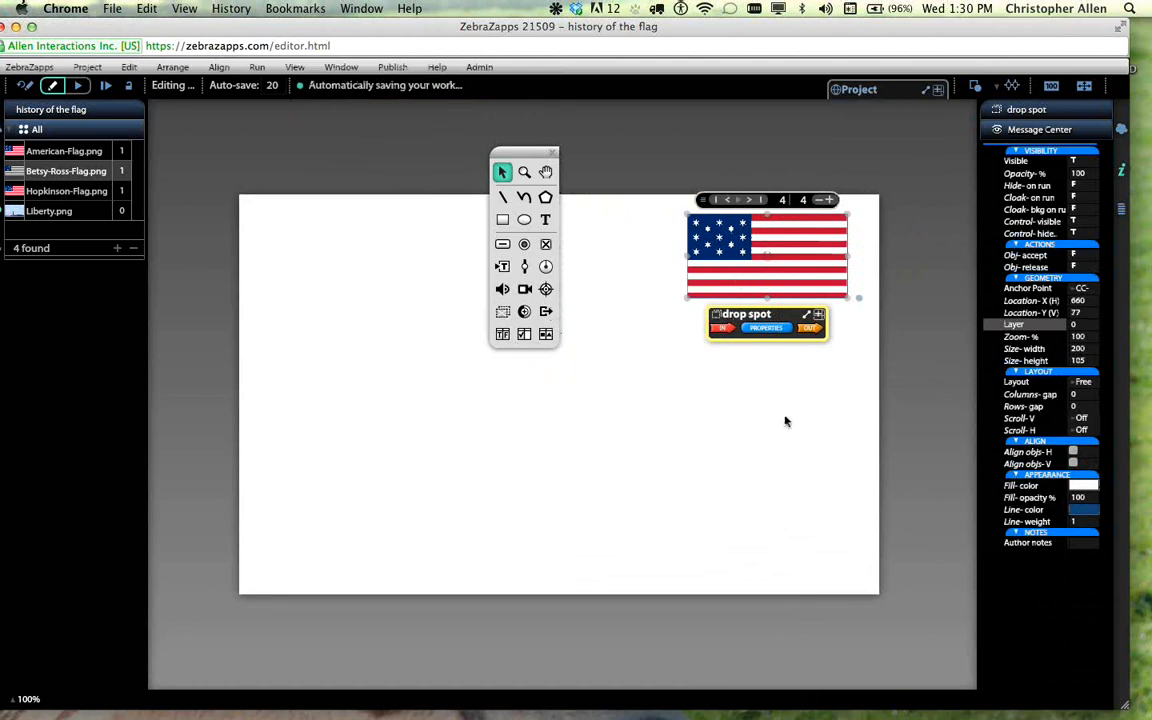
mouse_move(727, 293)
left_mouse_down()
mouse_move(660, 332)
mouse_move(740, 327)
mouse_move(729, 358)
mouse_move(717, 303)
mouse_move(727, 293)
left_mouse_up()
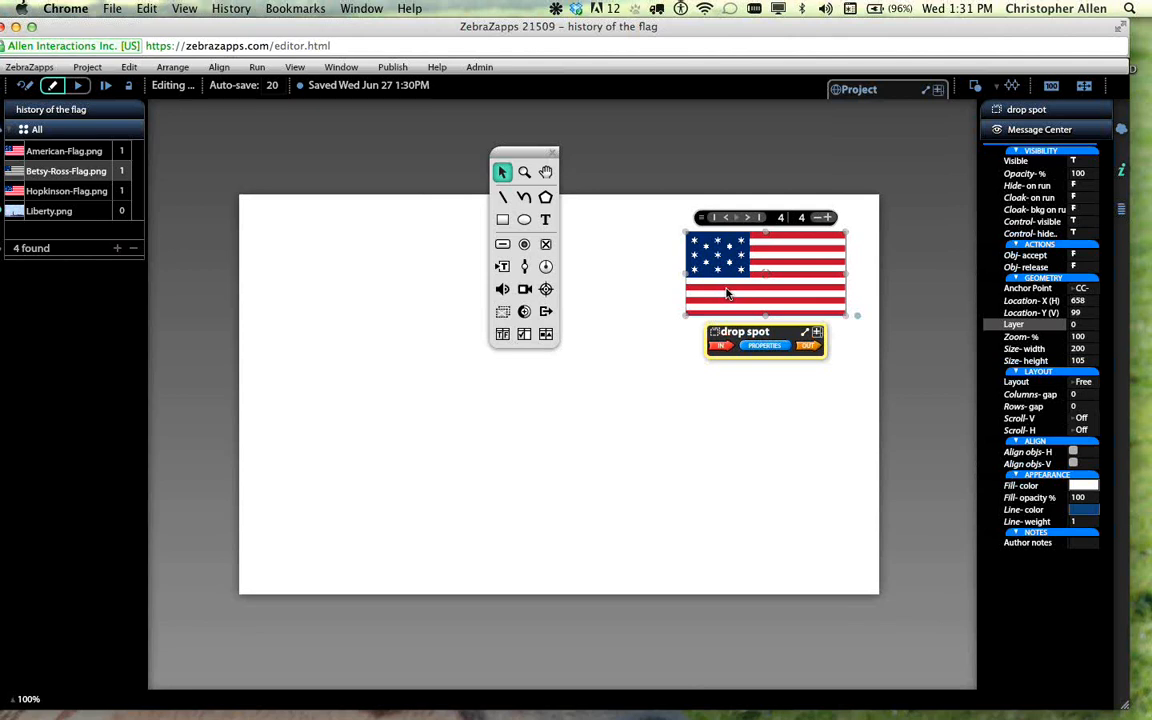
- Move the Hopkinson flag slightly within the drop spot to about X 100.5, Y 52, and deselect it
left_click(728, 291)
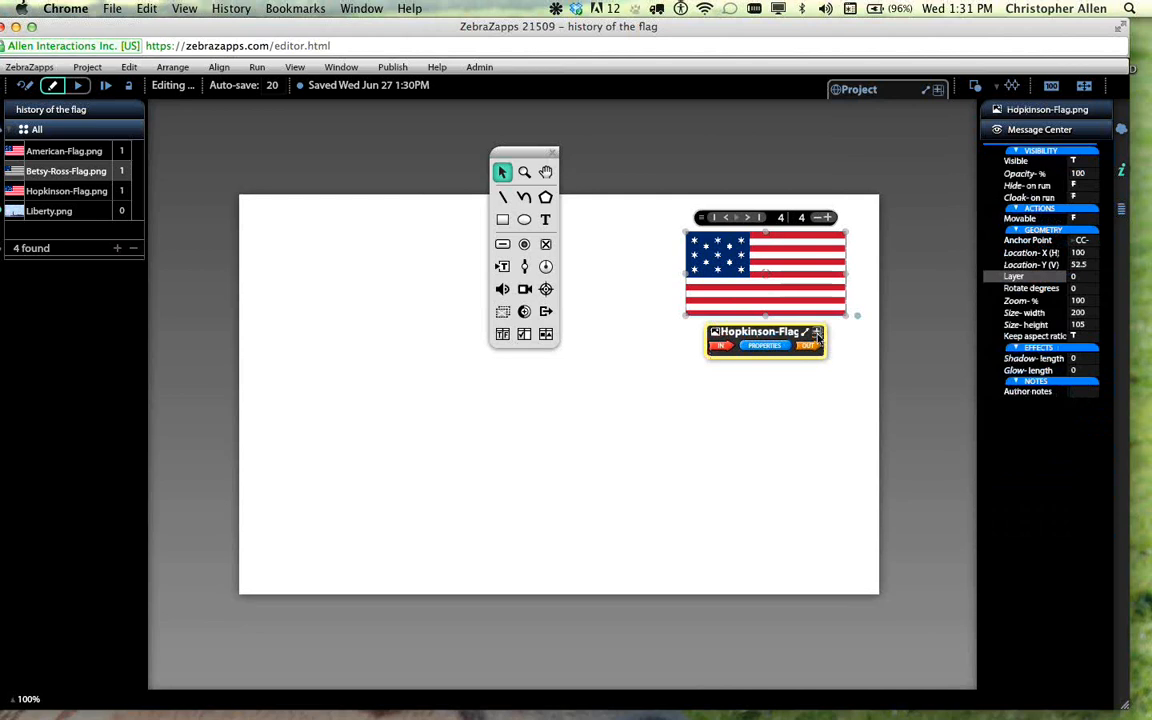
mouse_move(812, 299)
left_mouse_down()
mouse_move(817, 290)
mouse_move(800, 292)
mouse_move(810, 299)
left_mouse_up()
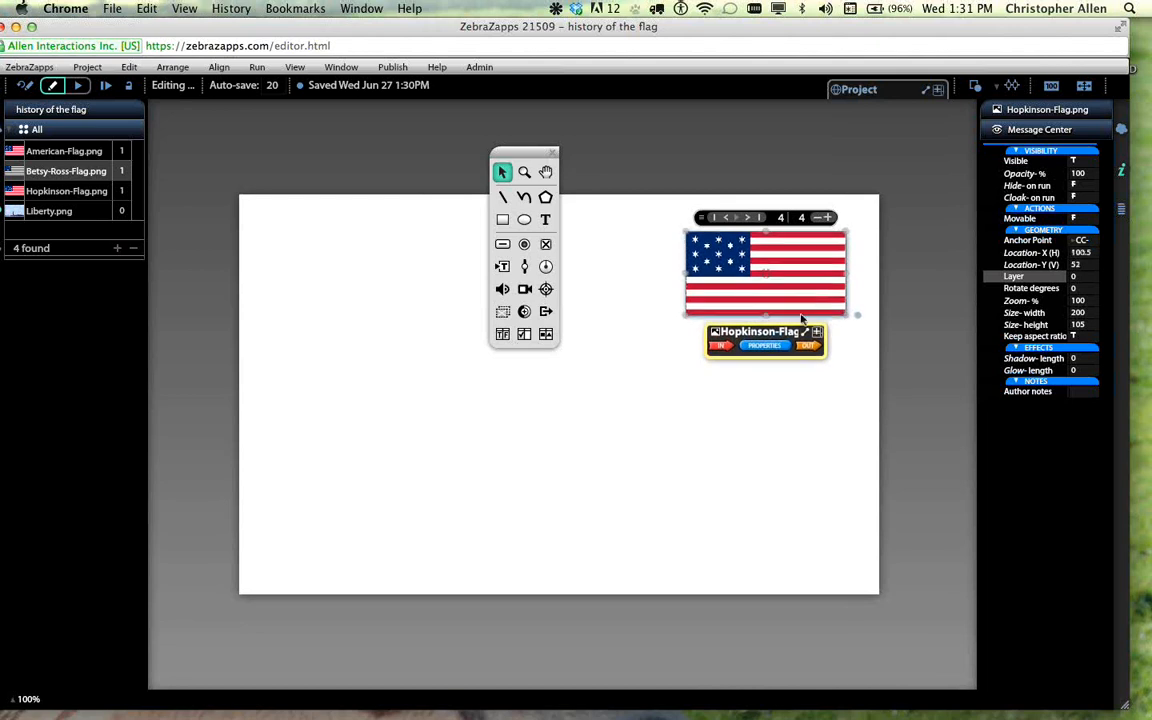
left_click(862, 450)
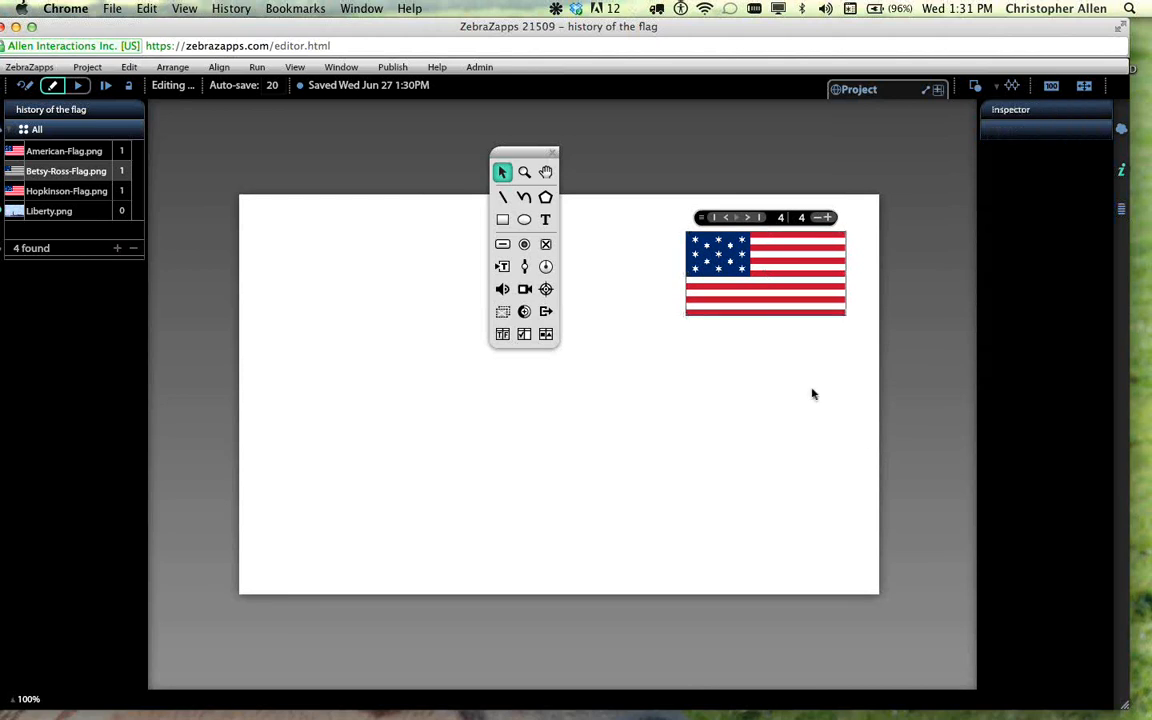
- Return the drop spot to its first page and place American-Flag.png on the stage at about X 123, Y 108, with the toolbox moved aside
left_click(714, 218)
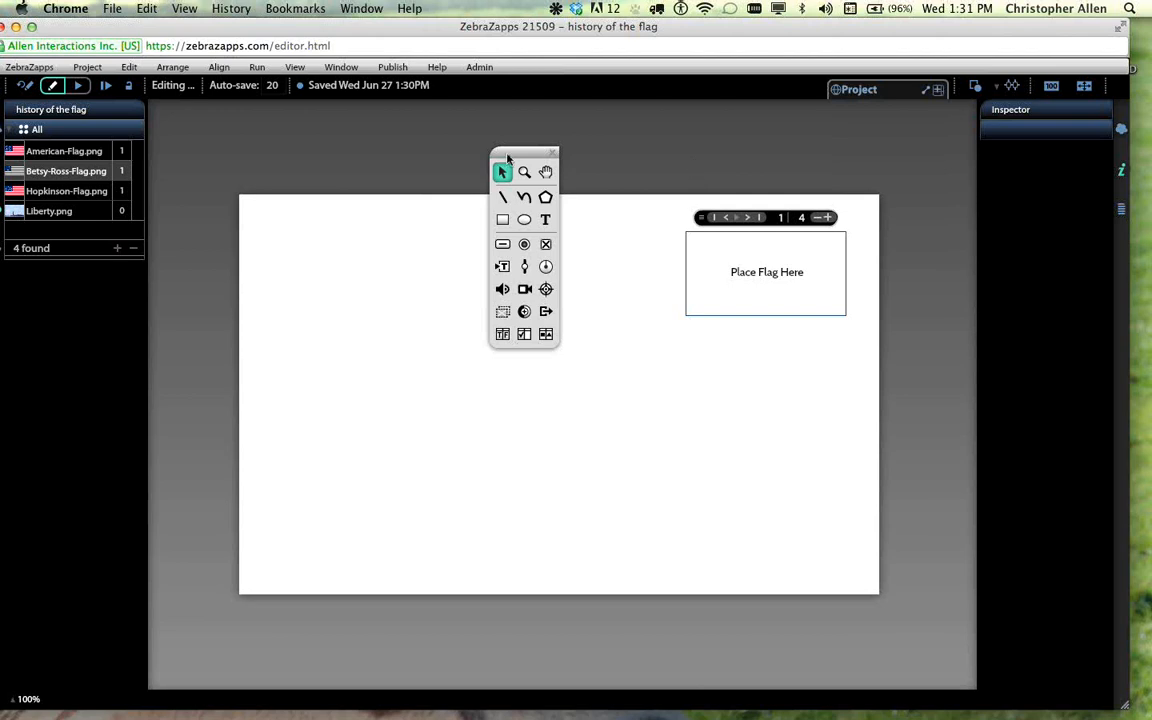
left_click_drag(504, 155, 181, 134)
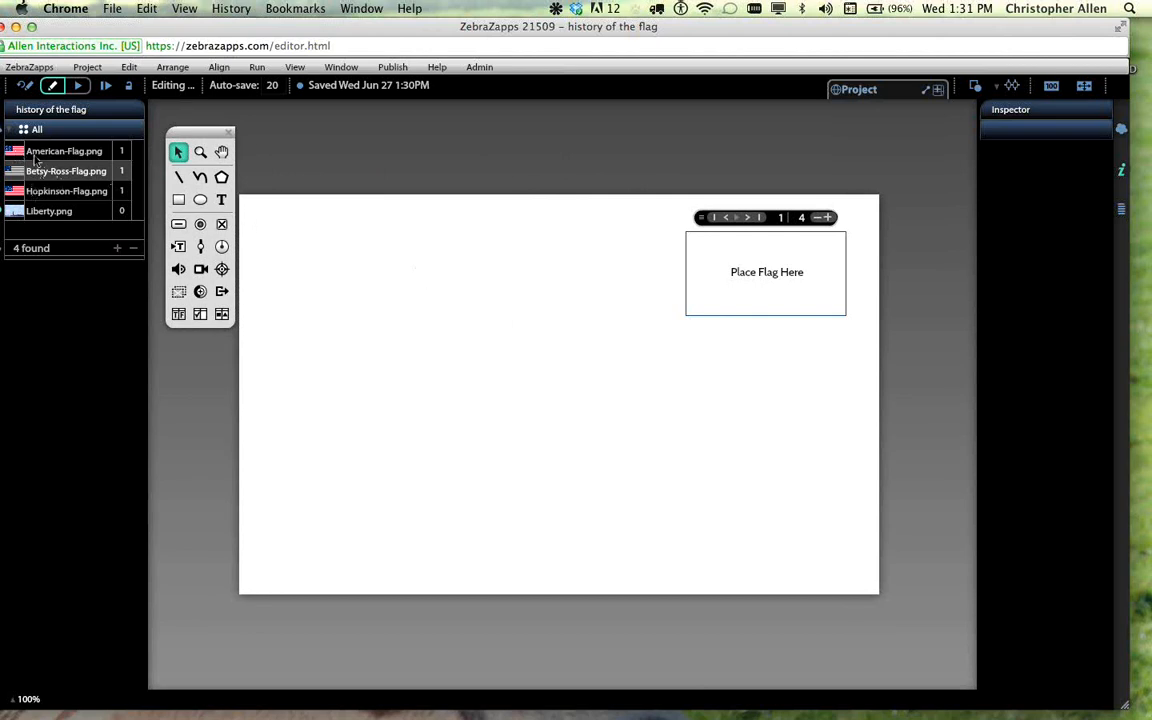
left_click_drag(17, 155, 341, 285)
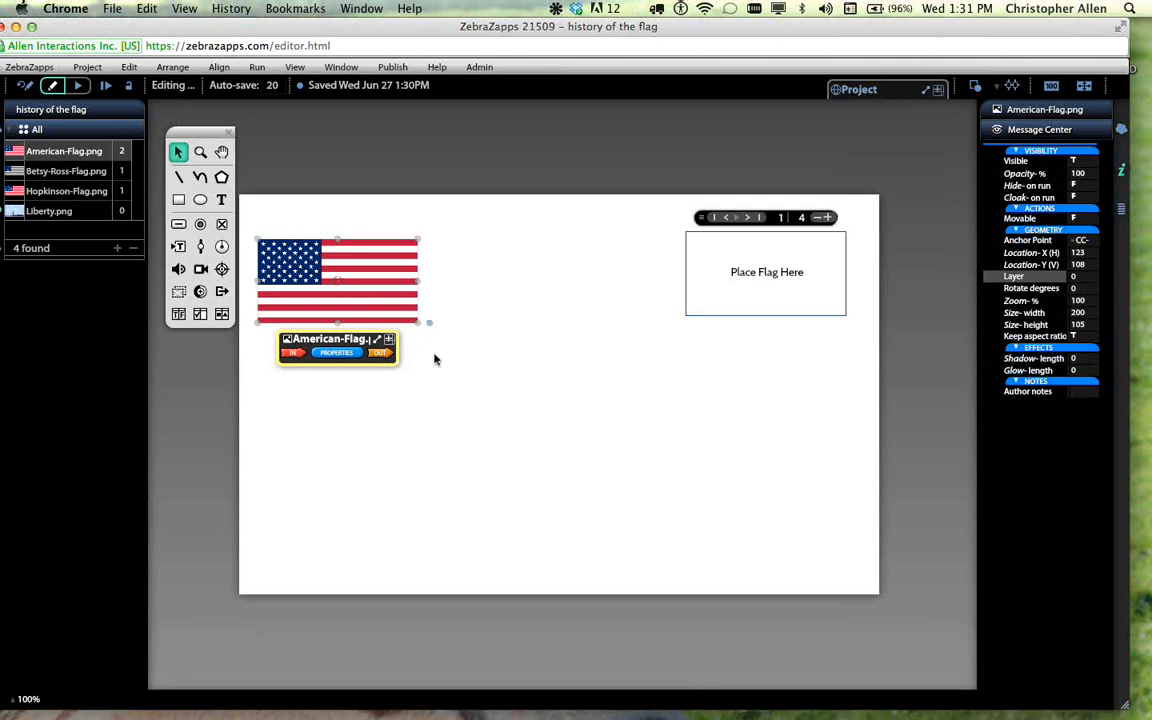
left_click(514, 385)
- Set the placed American flag's Zoom-% to 50 and expand the Geometry properties in its message center
left_click(350, 292)
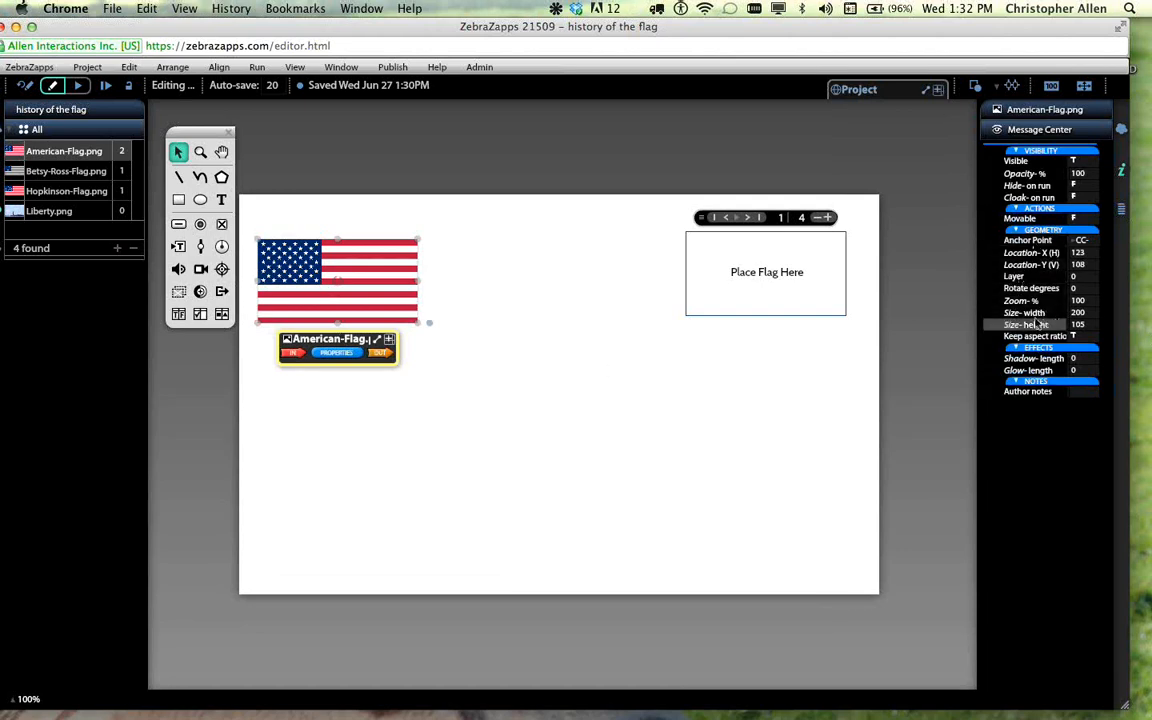
left_click(1085, 303)
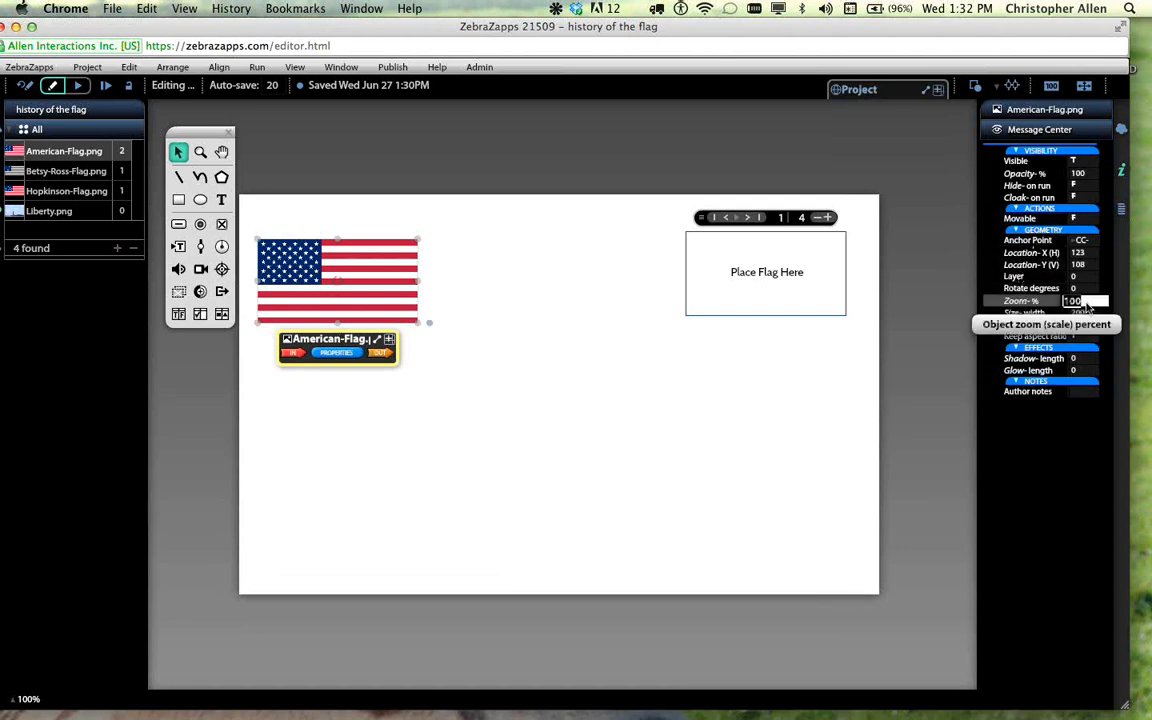
type("50")
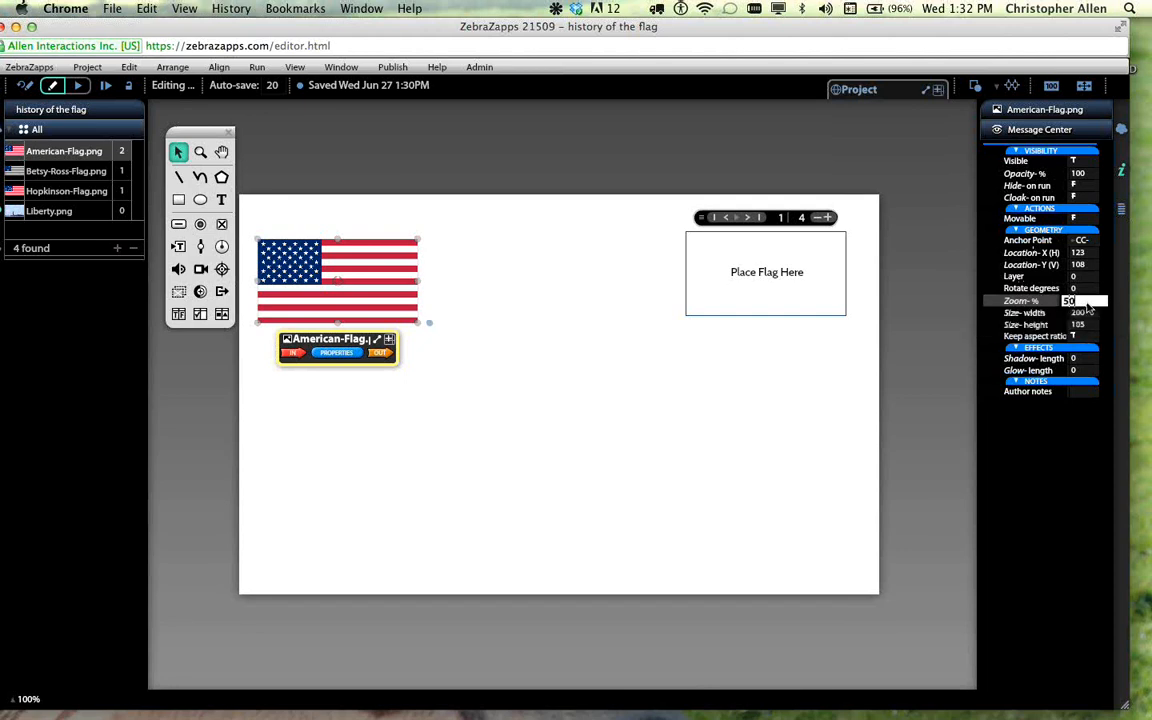
key("Return")
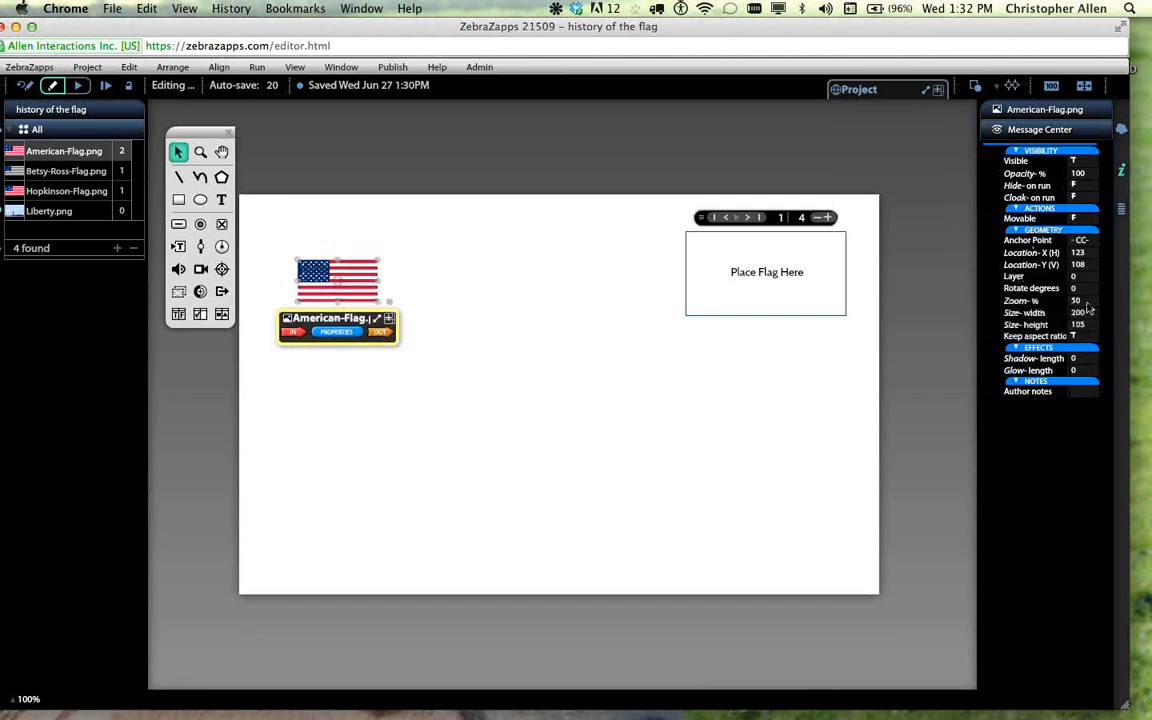
left_click(352, 338)
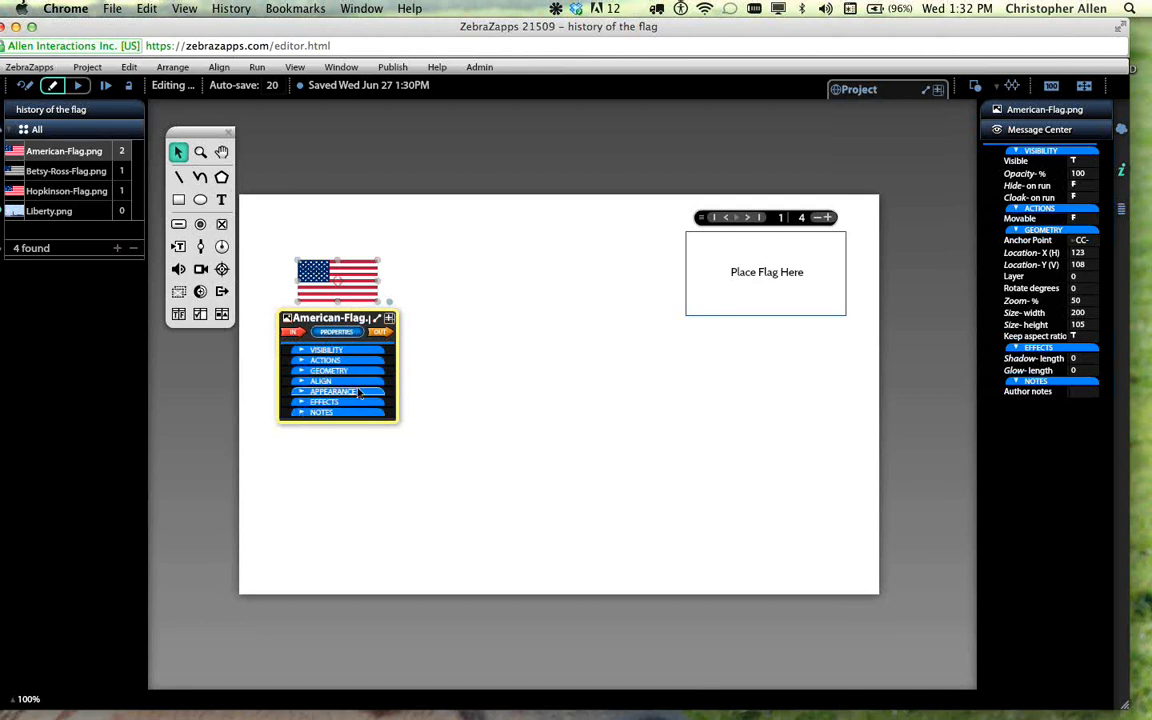
left_click(322, 370)
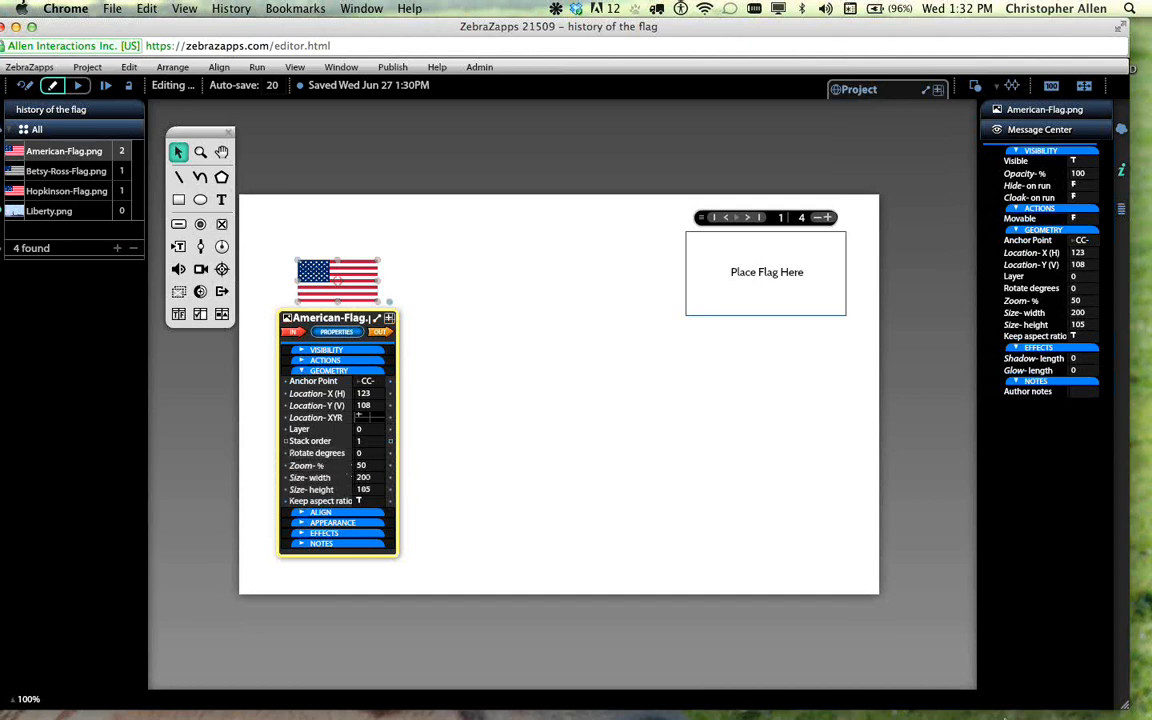
- Switch to the "Example - History of the American Flag" window, test placing the American flag on the flagpole, and minimize the window
mouse_move(1063, 716)
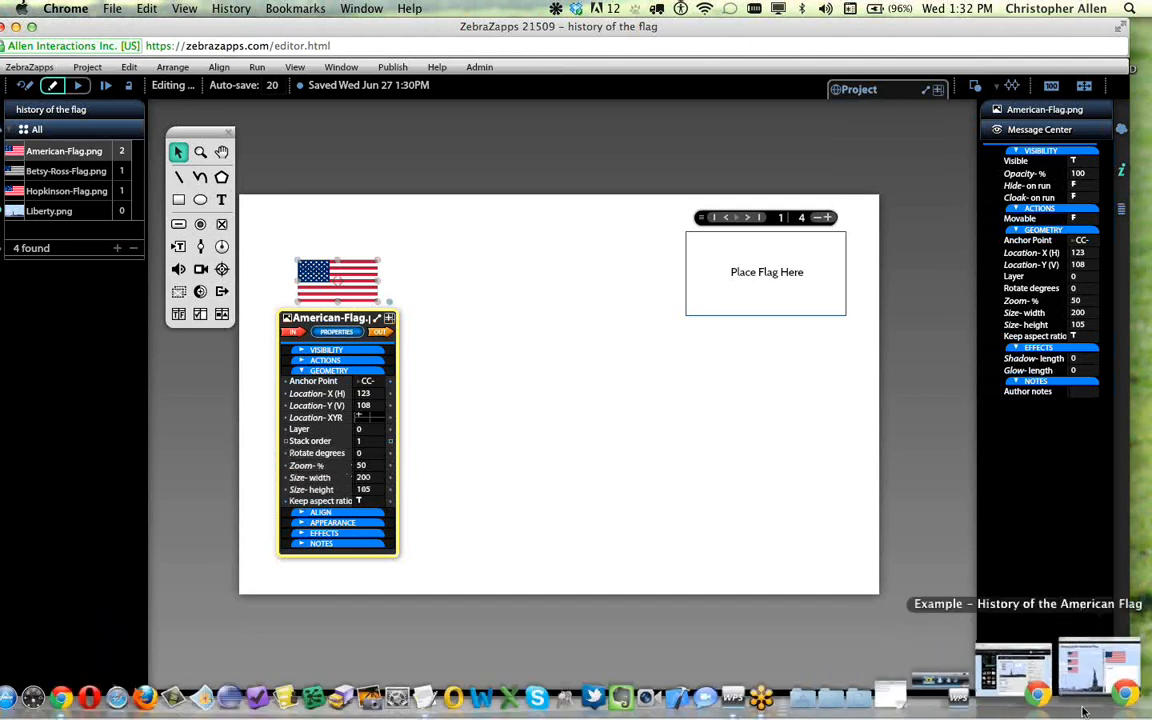
left_click(1083, 711)
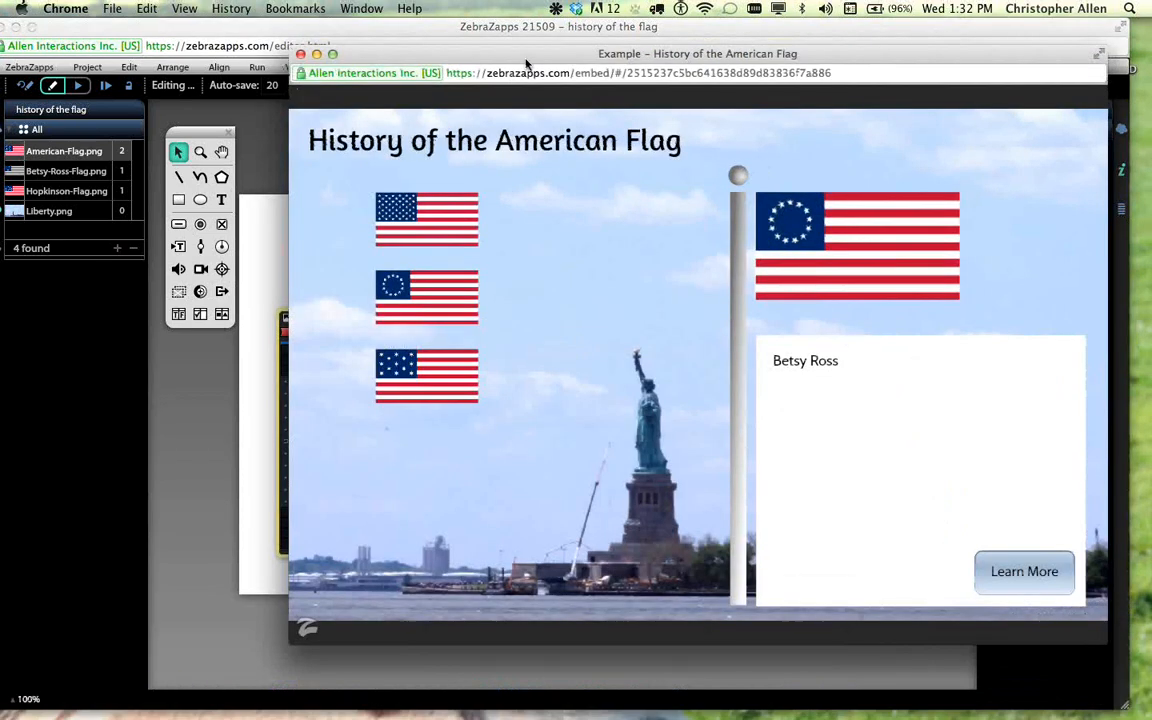
left_click_drag(527, 64, 440, 83)
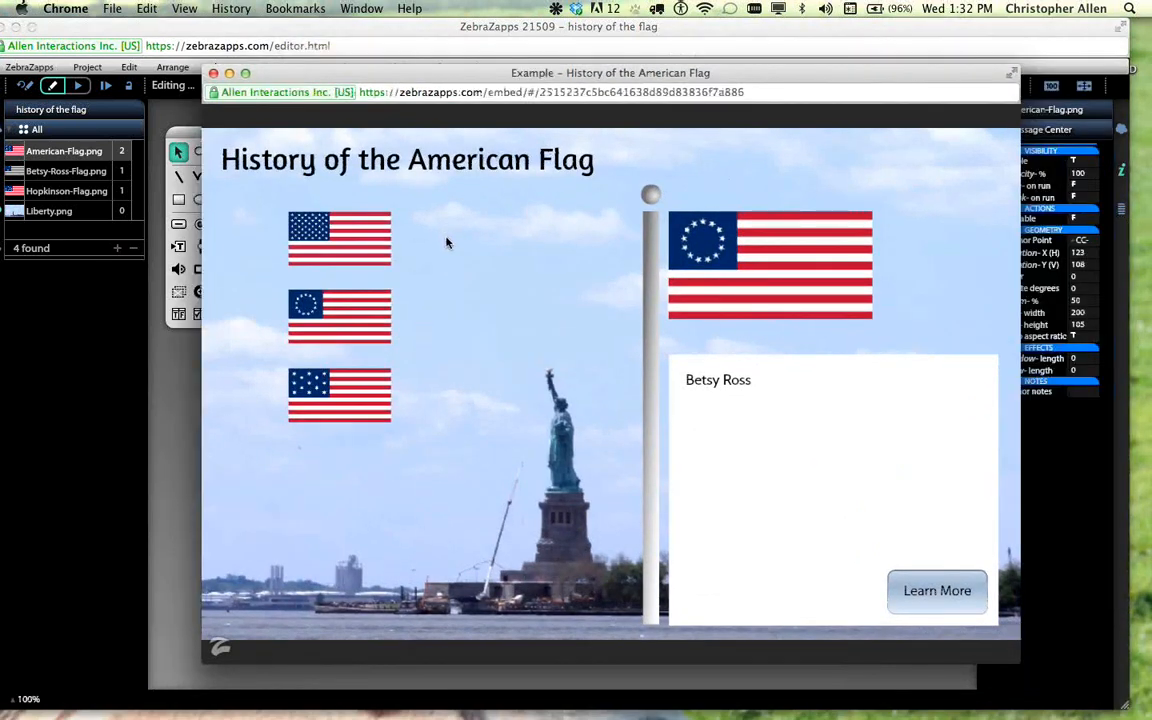
mouse_move(307, 237)
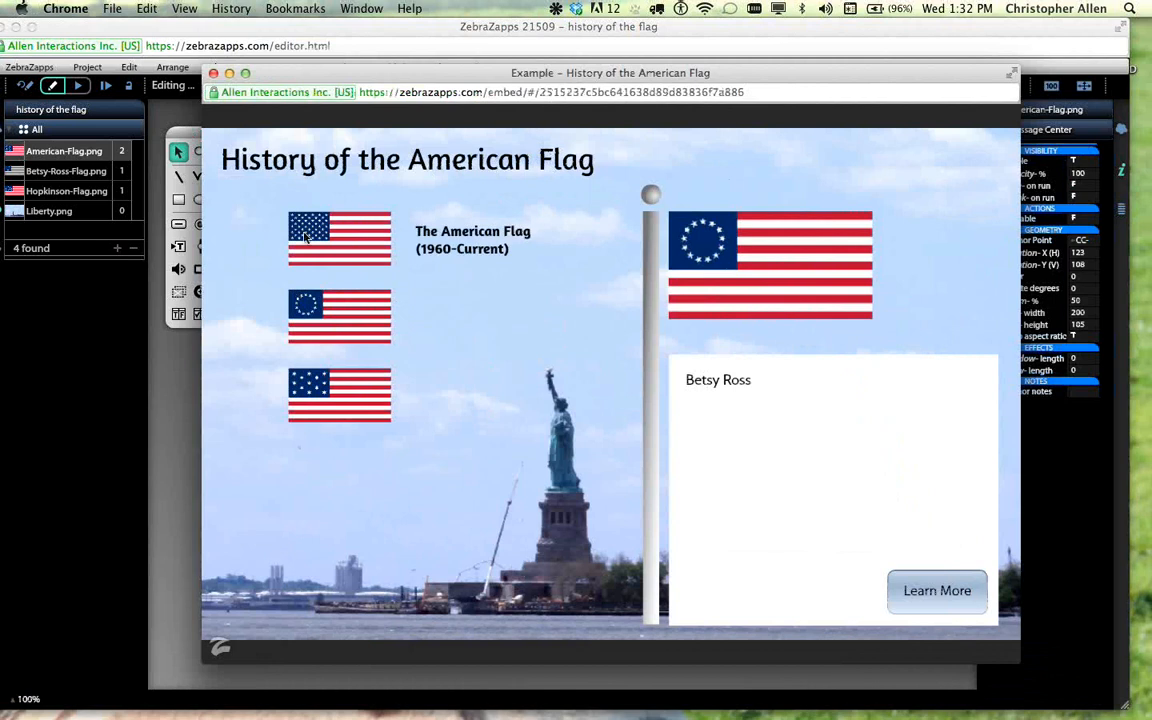
left_click_drag(307, 237, 545, 335)
left_click_drag(605, 273, 702, 224)
left_click_drag(325, 235, 742, 257)
left_click_drag(486, 242, 417, 247)
left_click_drag(314, 246, 437, 234)
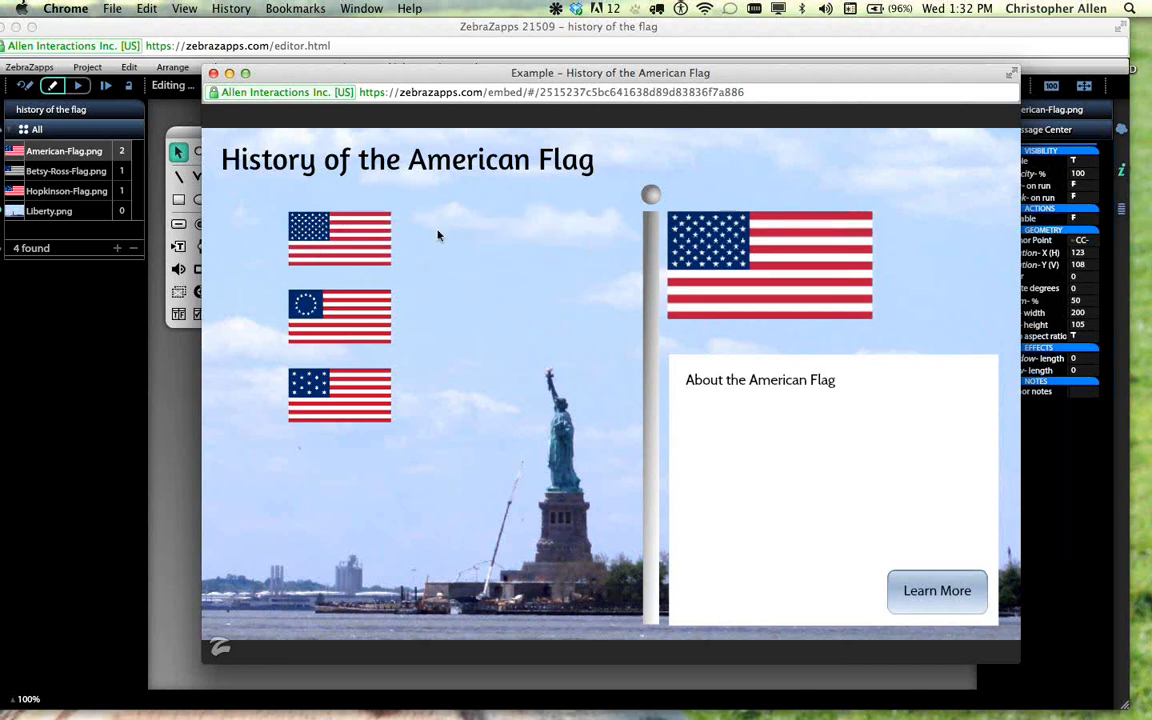
left_click_drag(340, 238, 618, 252)
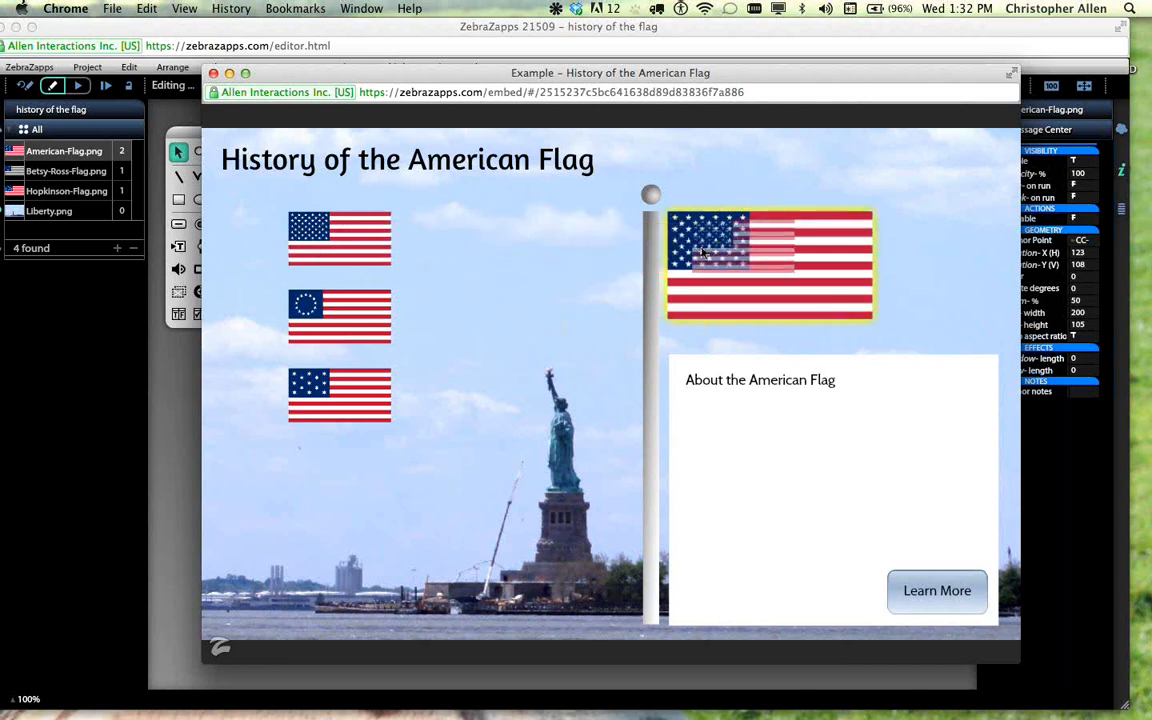
left_click(229, 74)
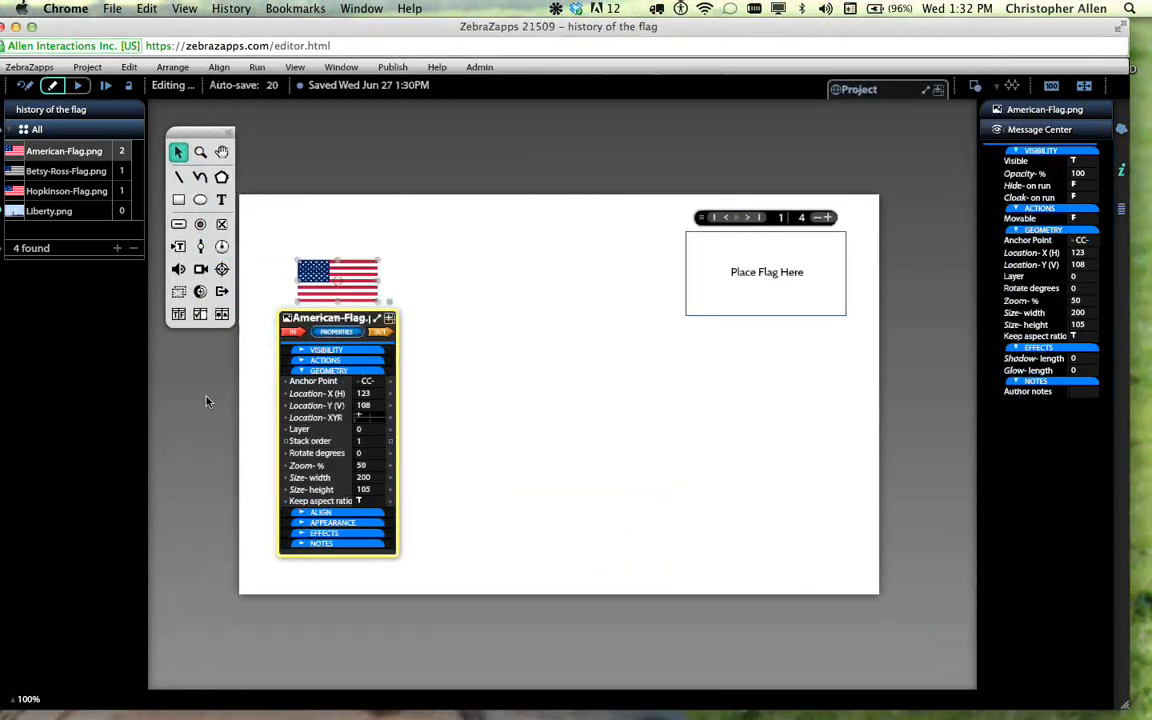
- Move the small American flag to about X 144, Y 113 on the stage and deselect it
left_click(207, 401)
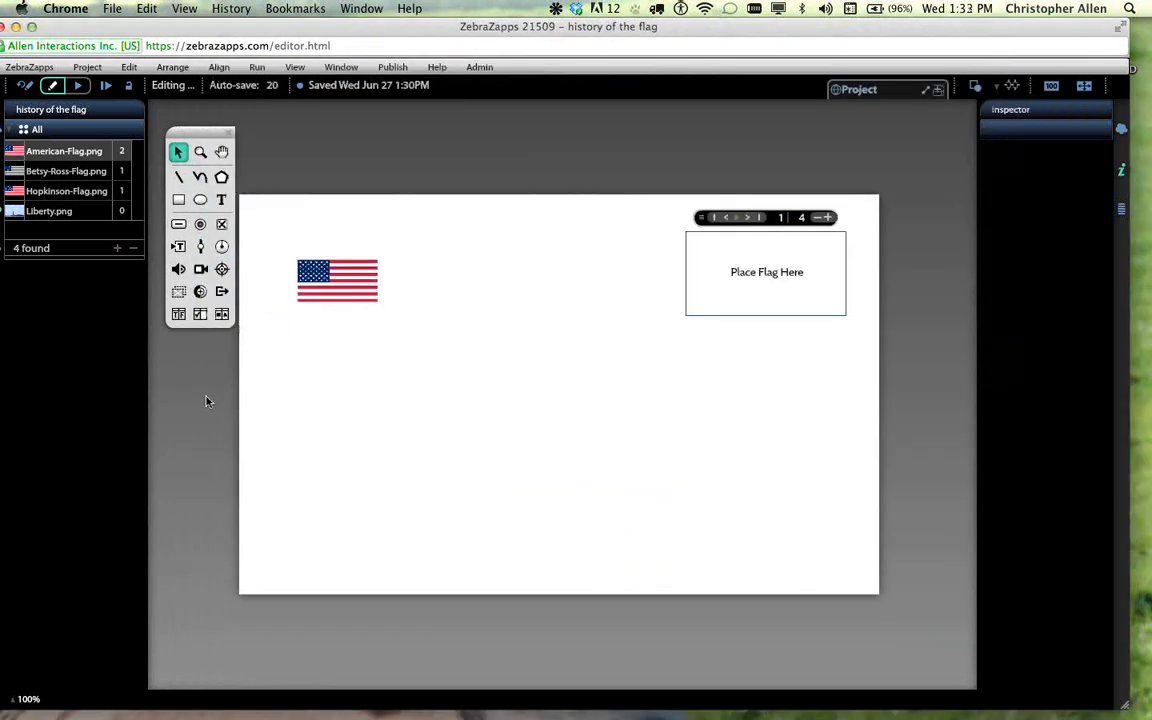
left_click(365, 283)
left_click_drag(363, 289, 368, 289)
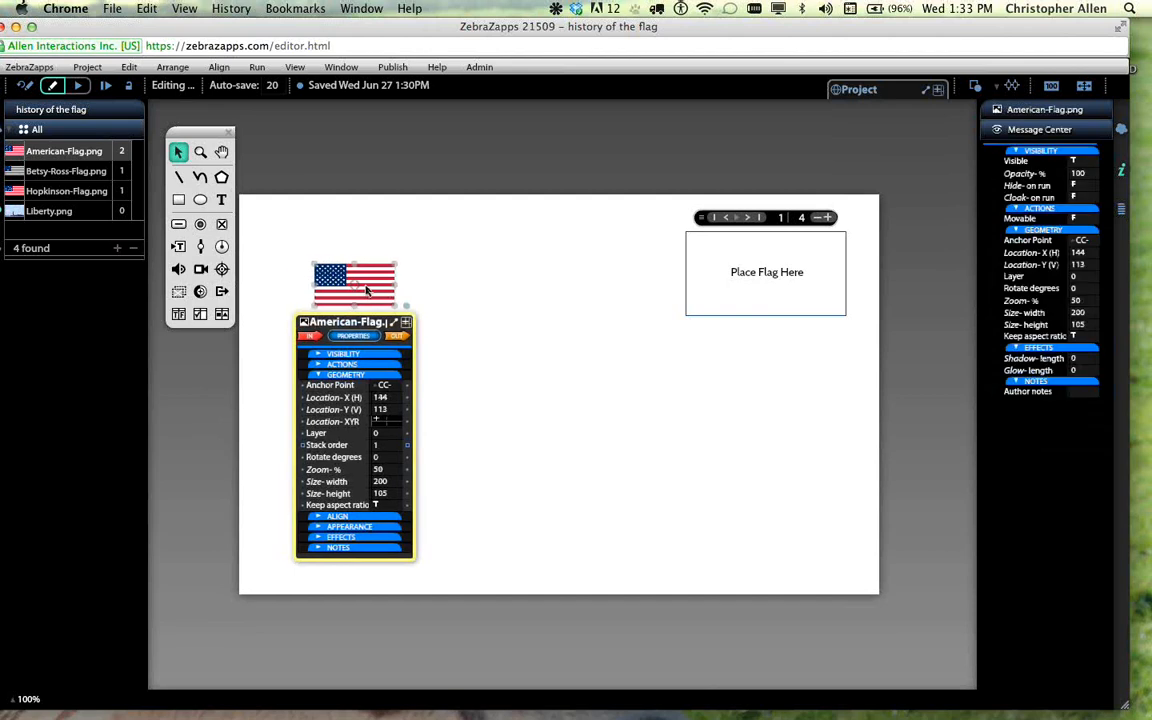
left_click(464, 393)
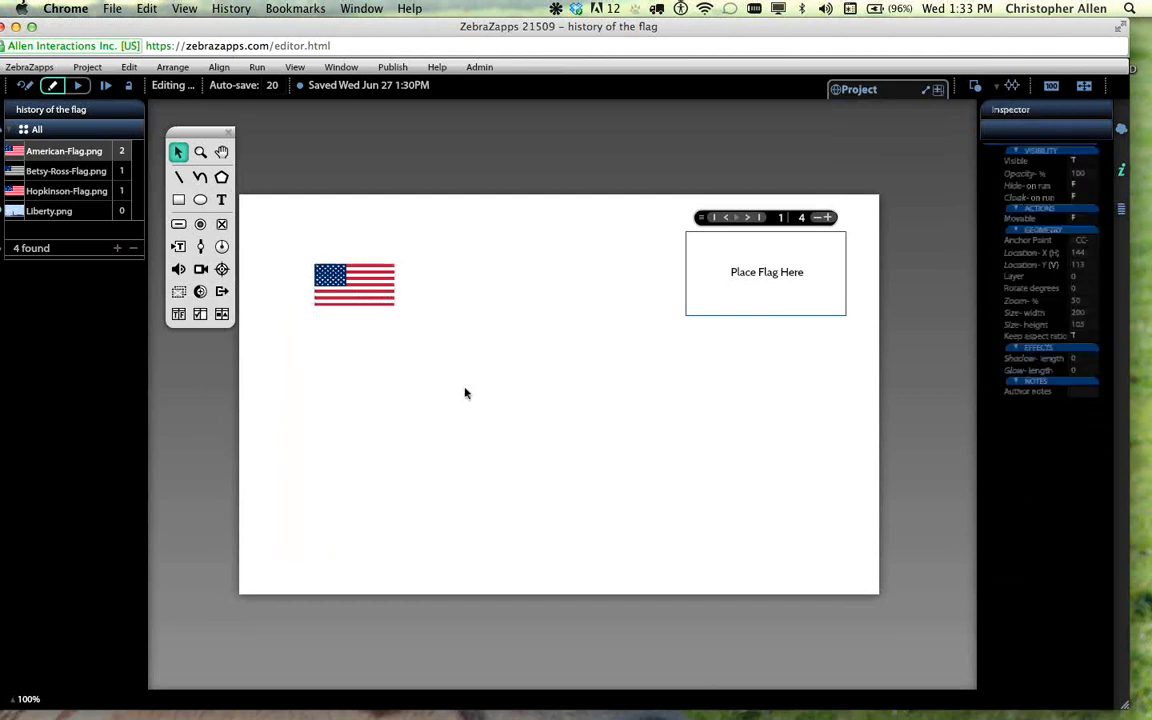
- Duplicate the small American flag in place and move the copy to the upper right of the original
left_click(352, 283)
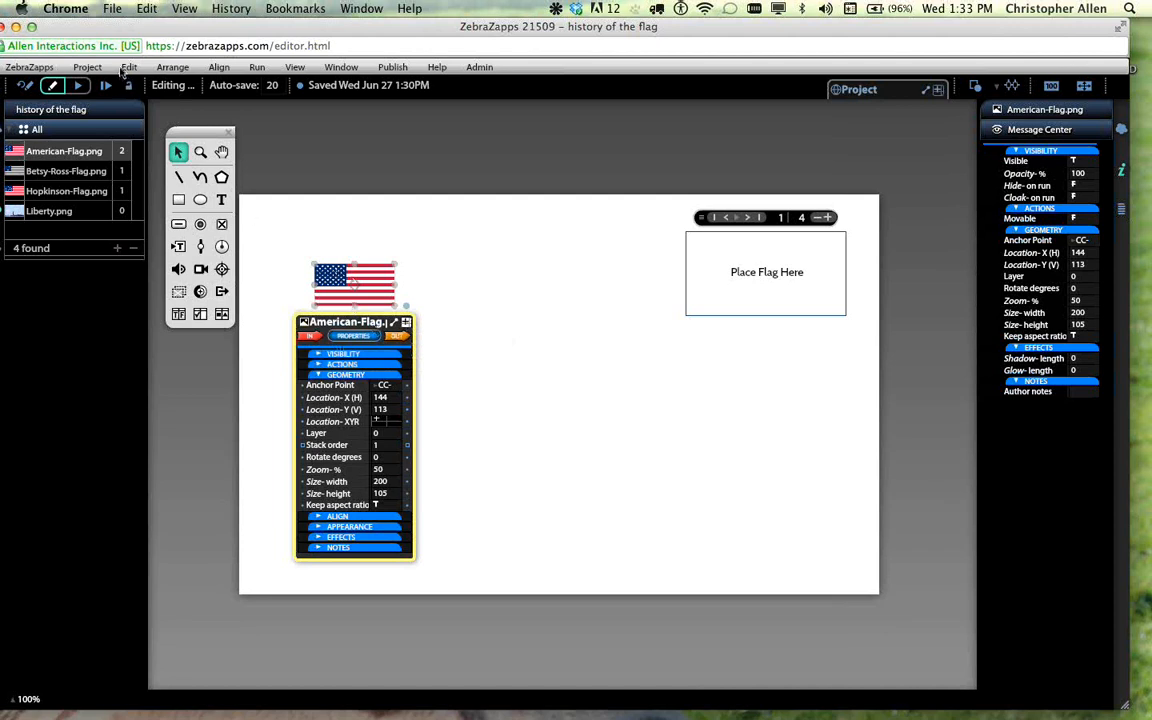
left_click(127, 67)
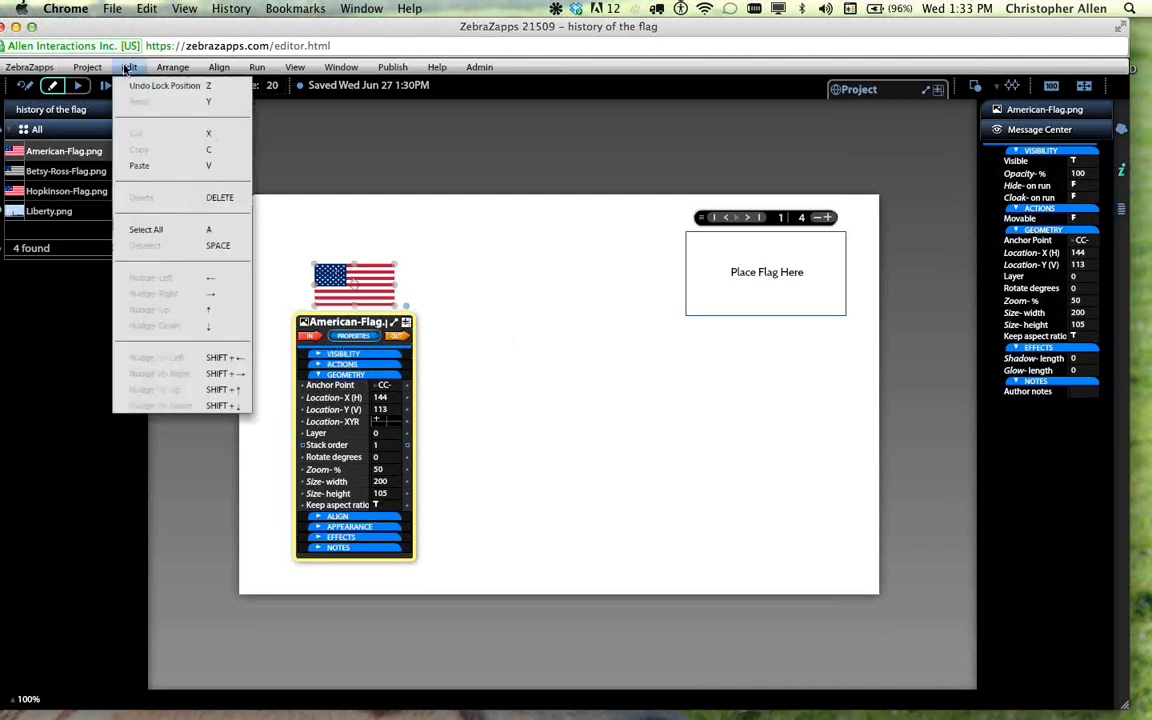
left_click(127, 67)
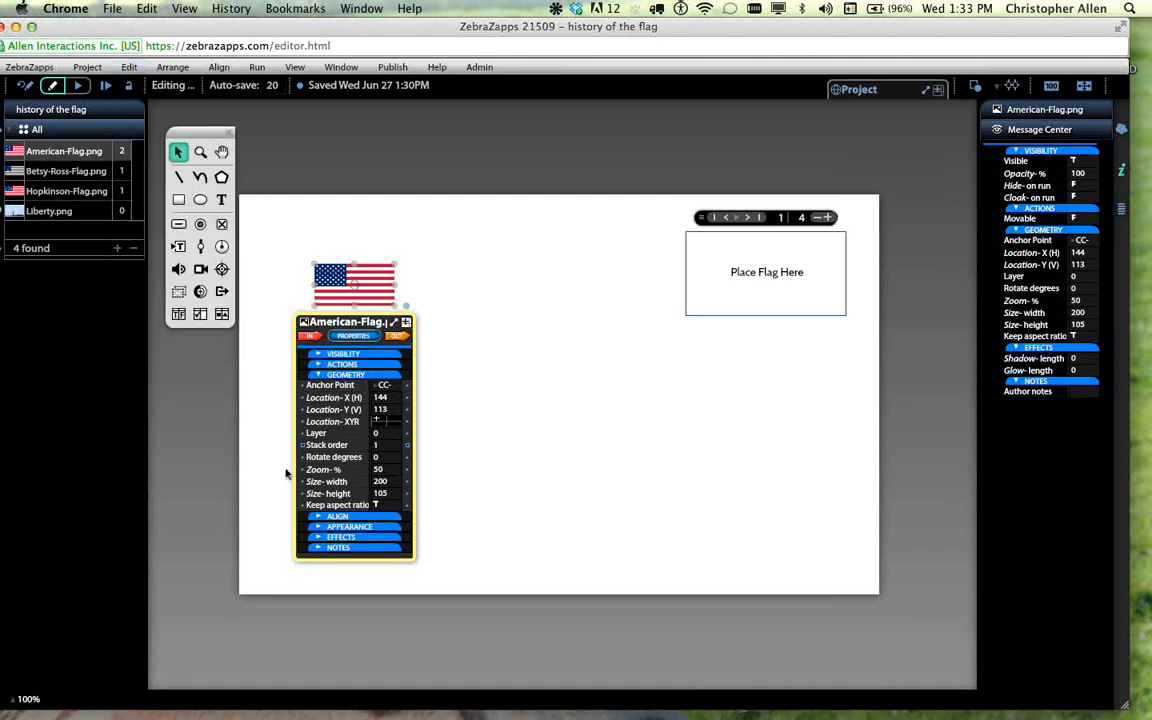
key("super+c")
key("super+v")
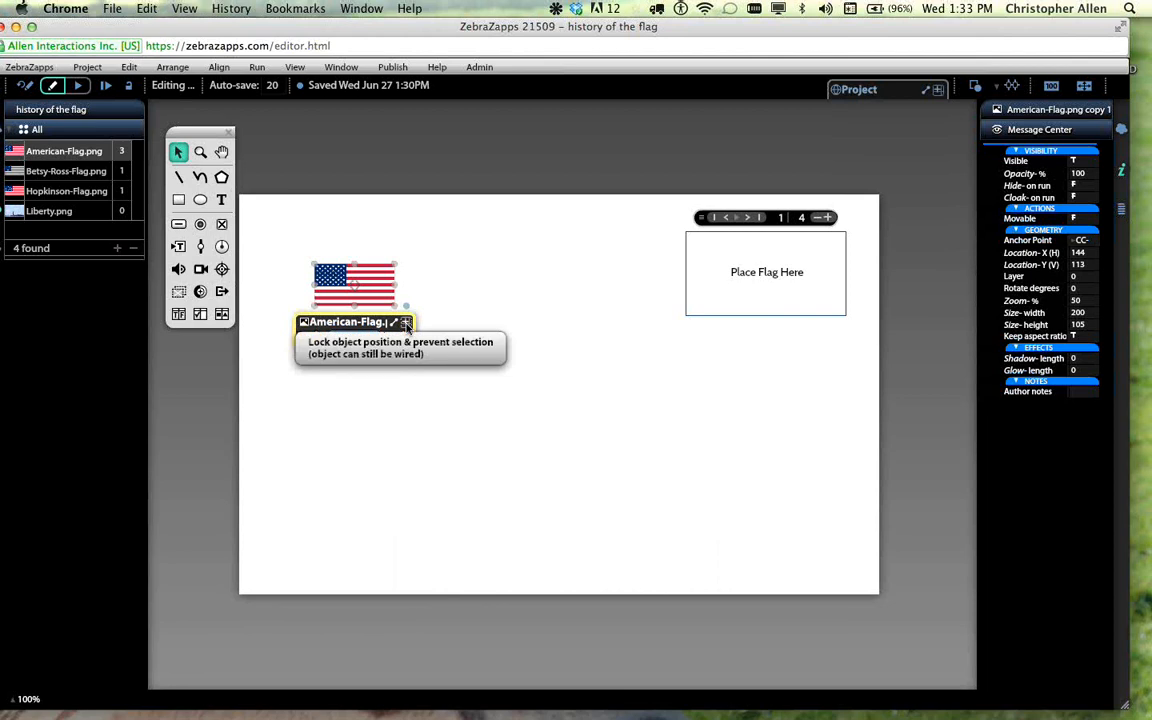
left_click(467, 253)
left_click(380, 286)
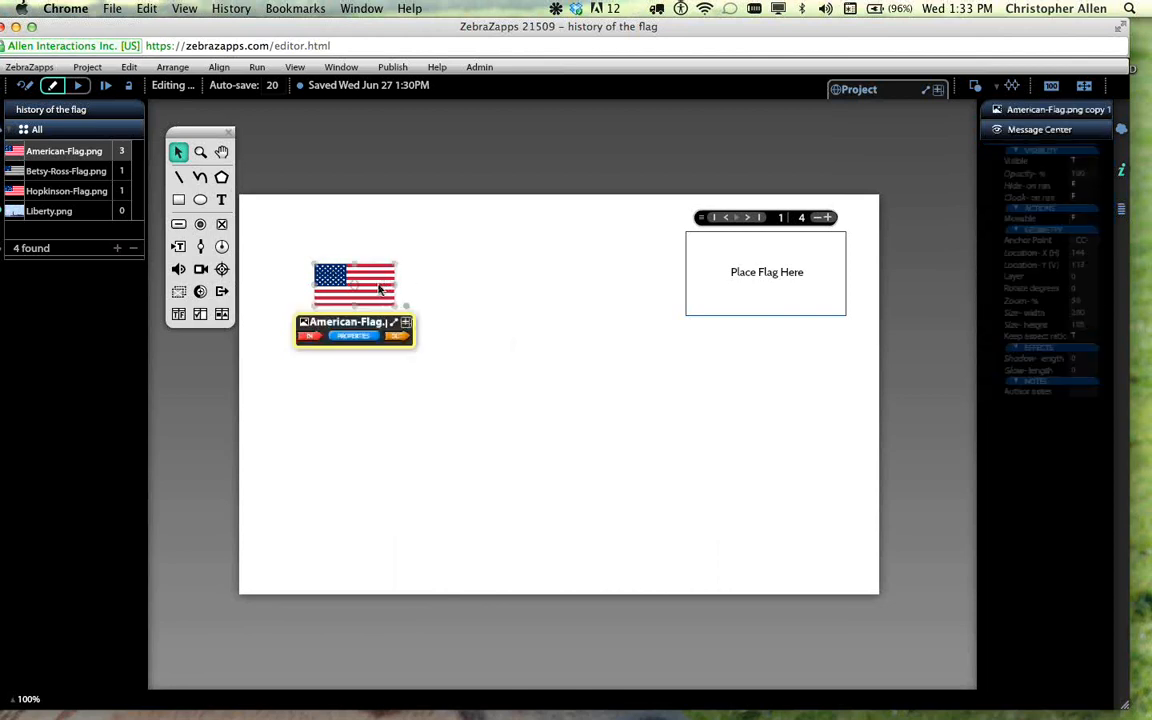
left_click_drag(380, 288, 478, 264)
left_click_drag(342, 288, 342, 456)
left_click_drag(360, 373, 298, 241)
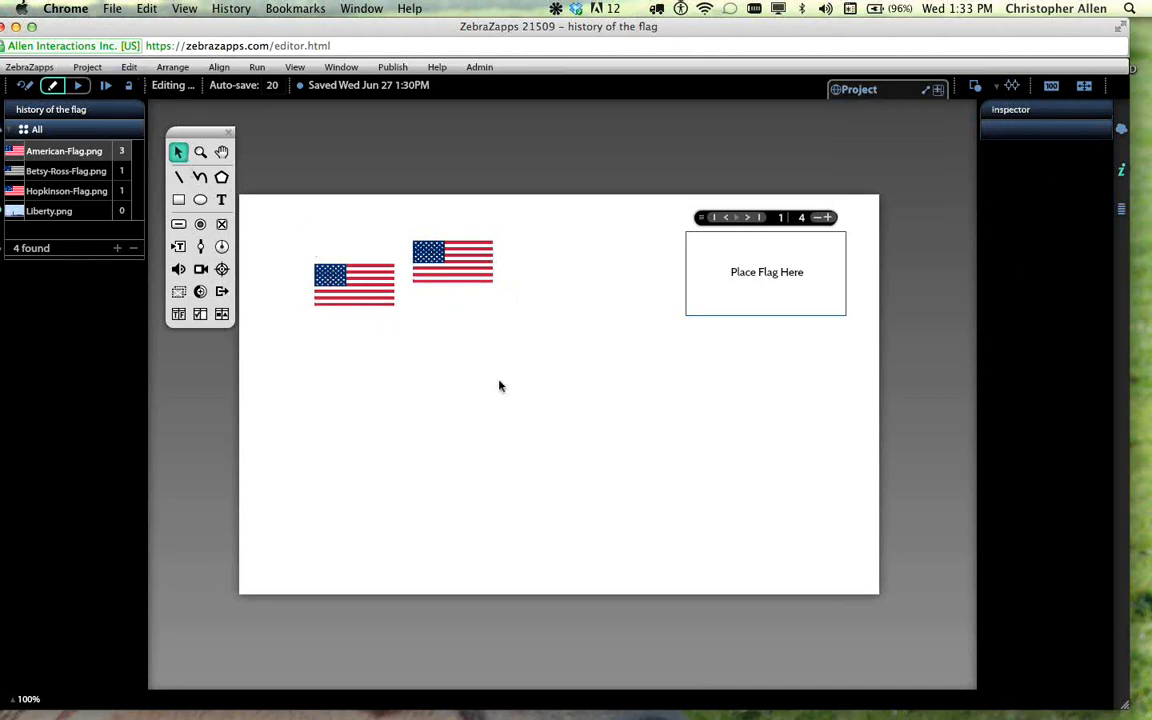
- Delete both small American flags from the stage
left_click(336, 301)
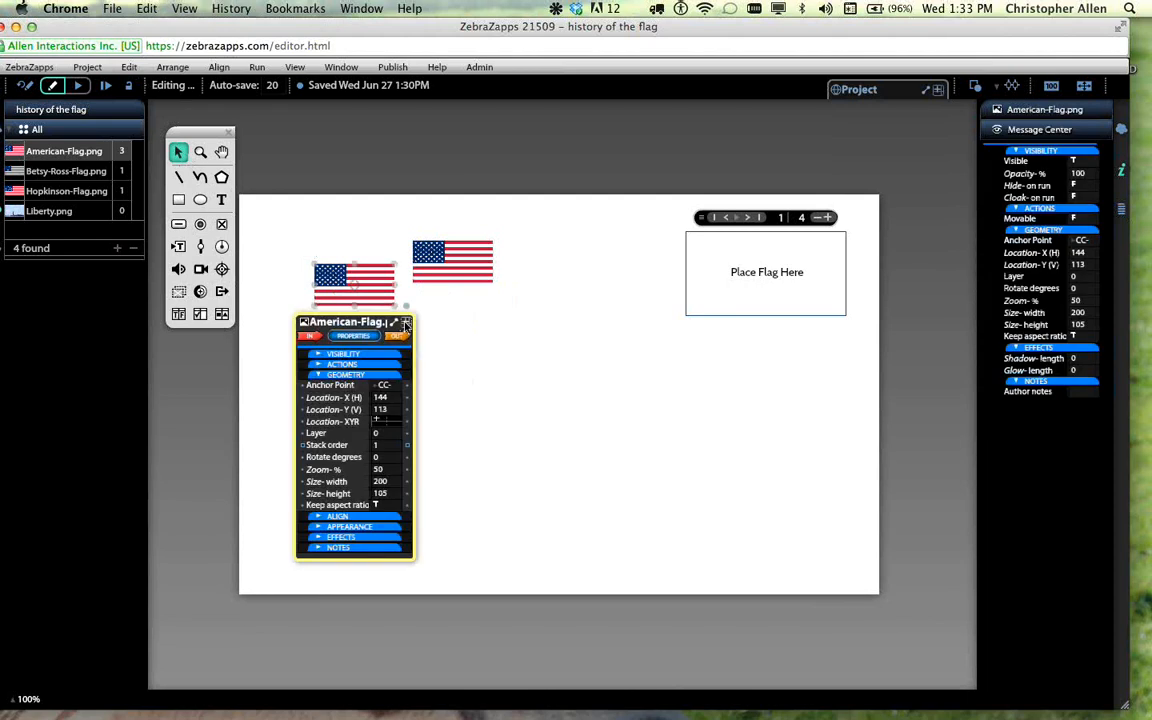
left_click_drag(480, 418, 358, 204)
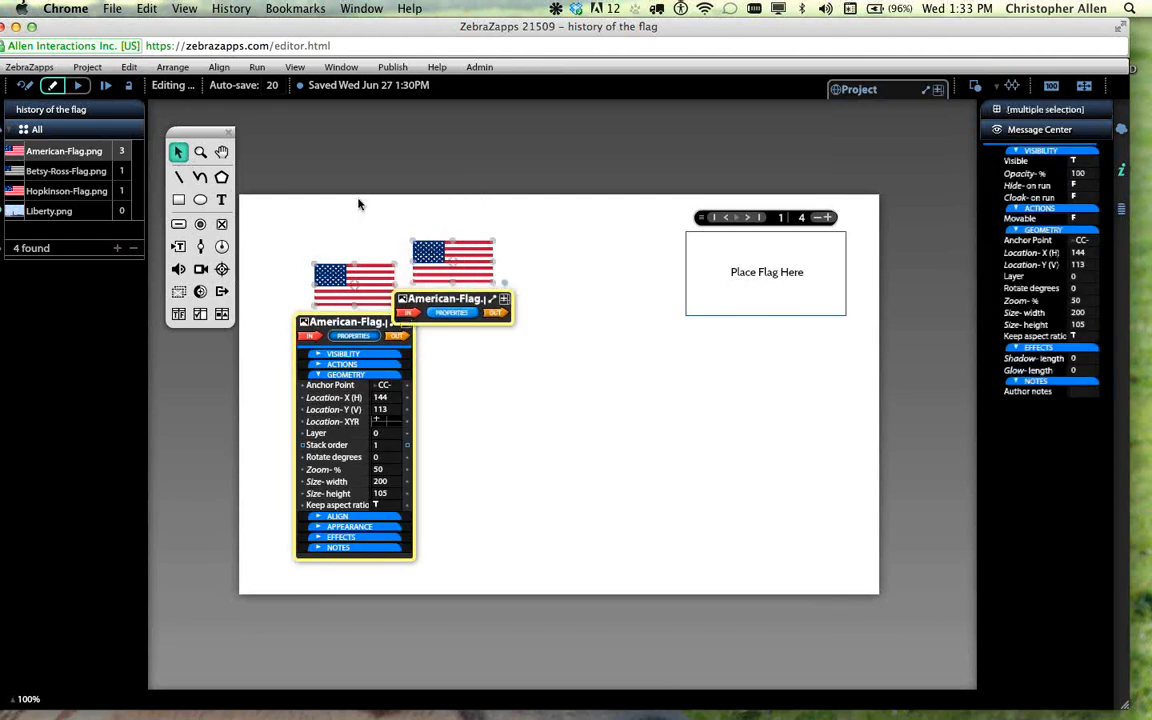
key("Delete")
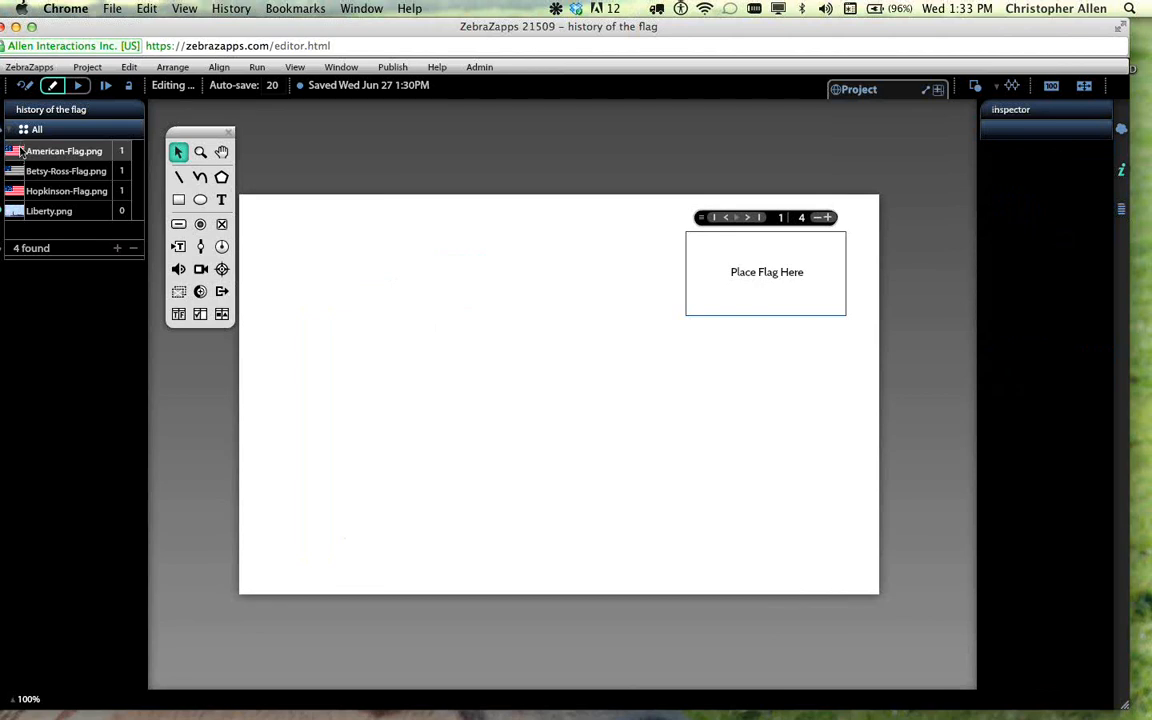
- Place American-Flag.png on the stage at about X 166, Y 131 and set its Zoom-% to 50
left_click_drag(22, 149, 352, 266)
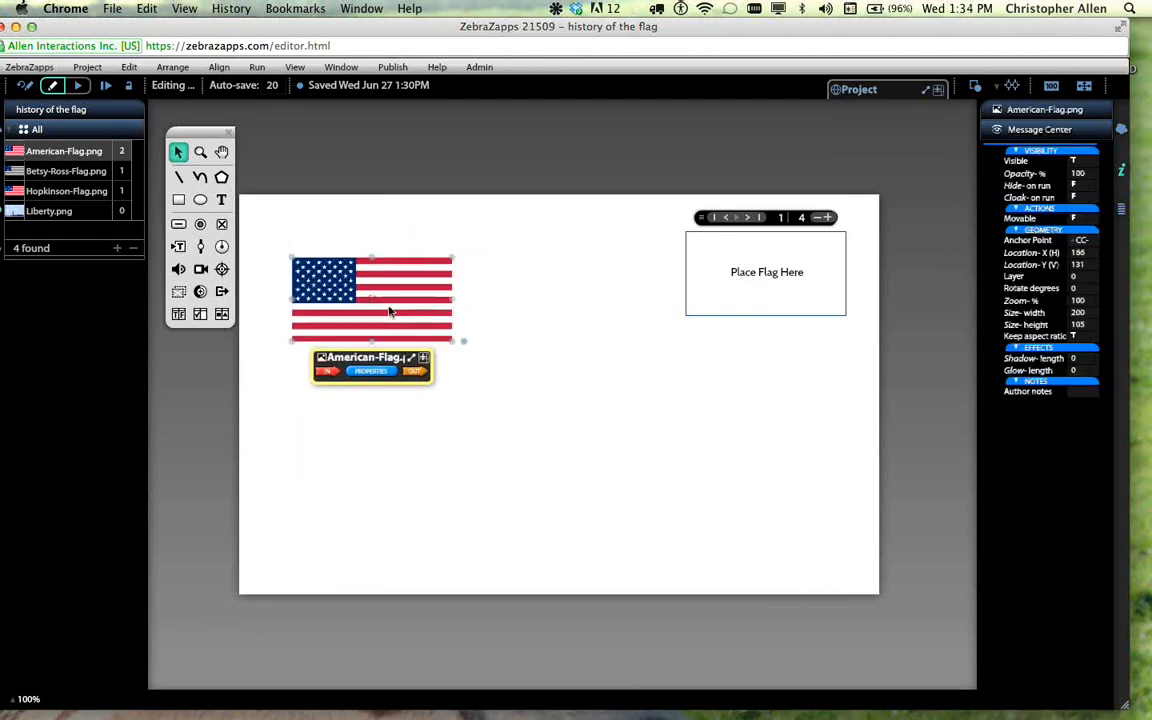
left_click(1078, 301)
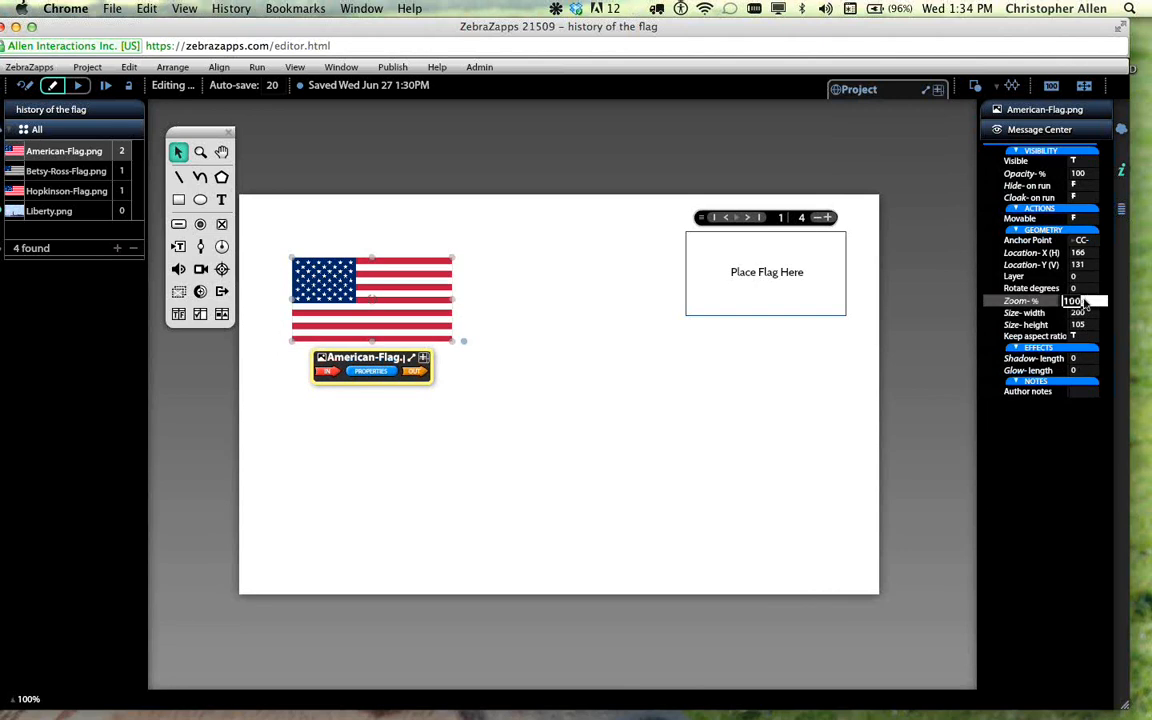
type("50")
key("Return")
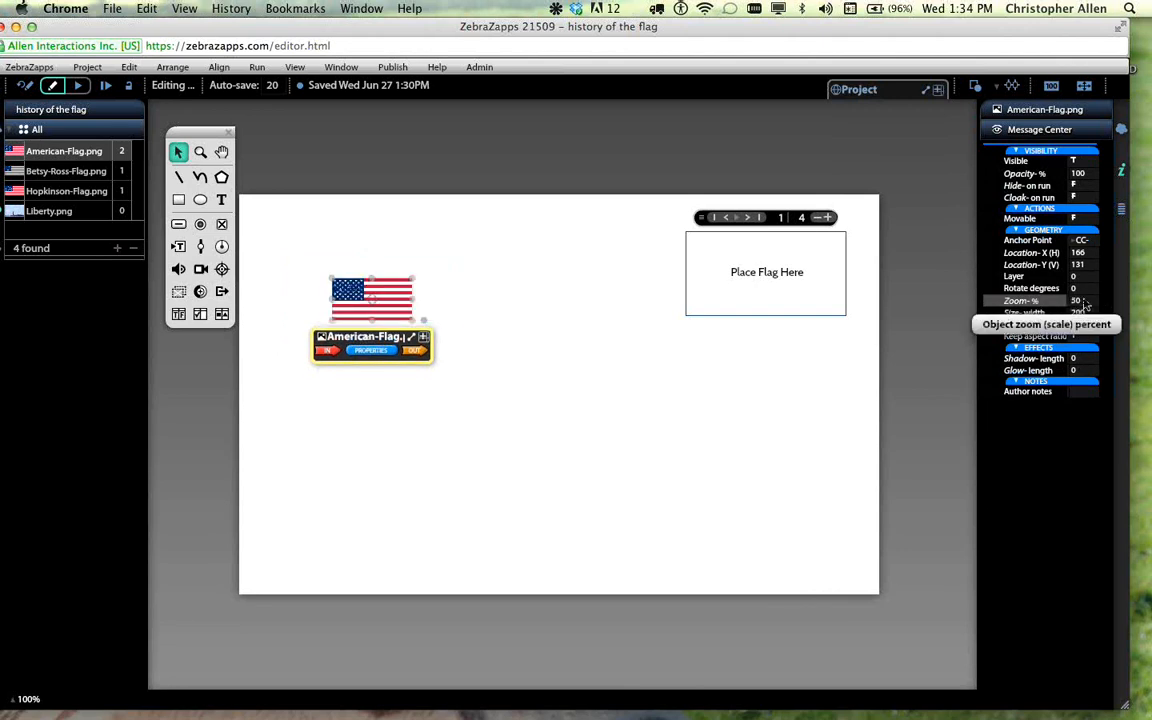
left_click(452, 319)
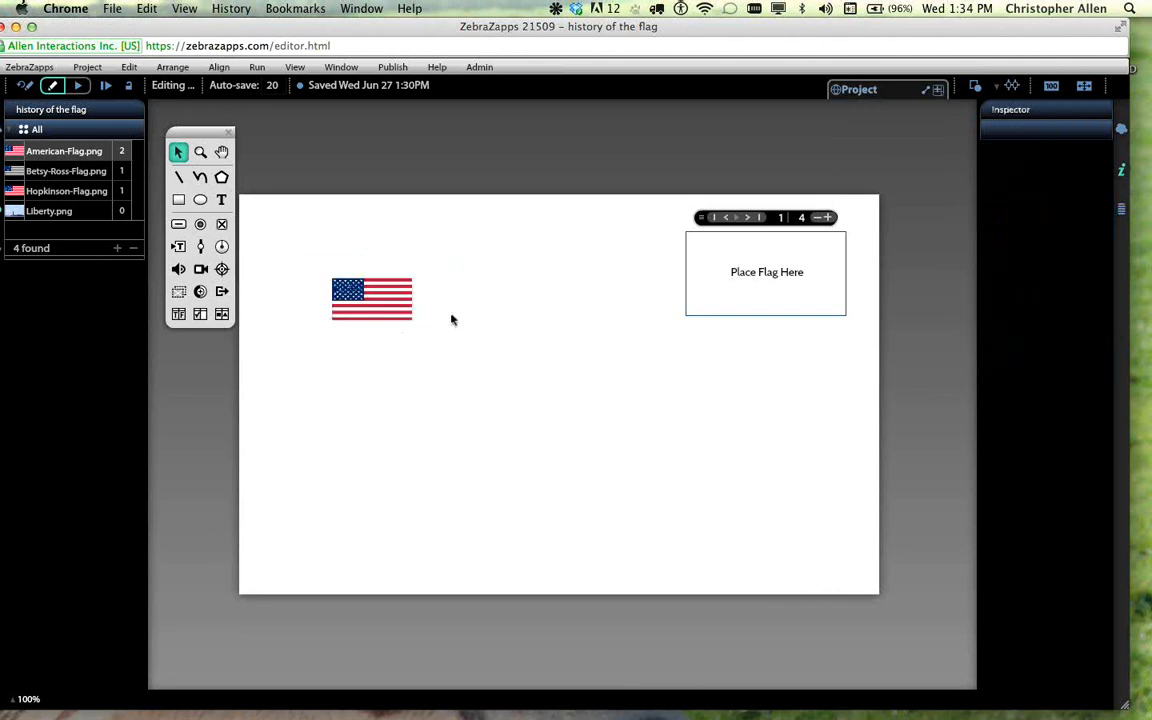
- Copy the small American flag and paste the duplicate exactly over the original
left_click(375, 305)
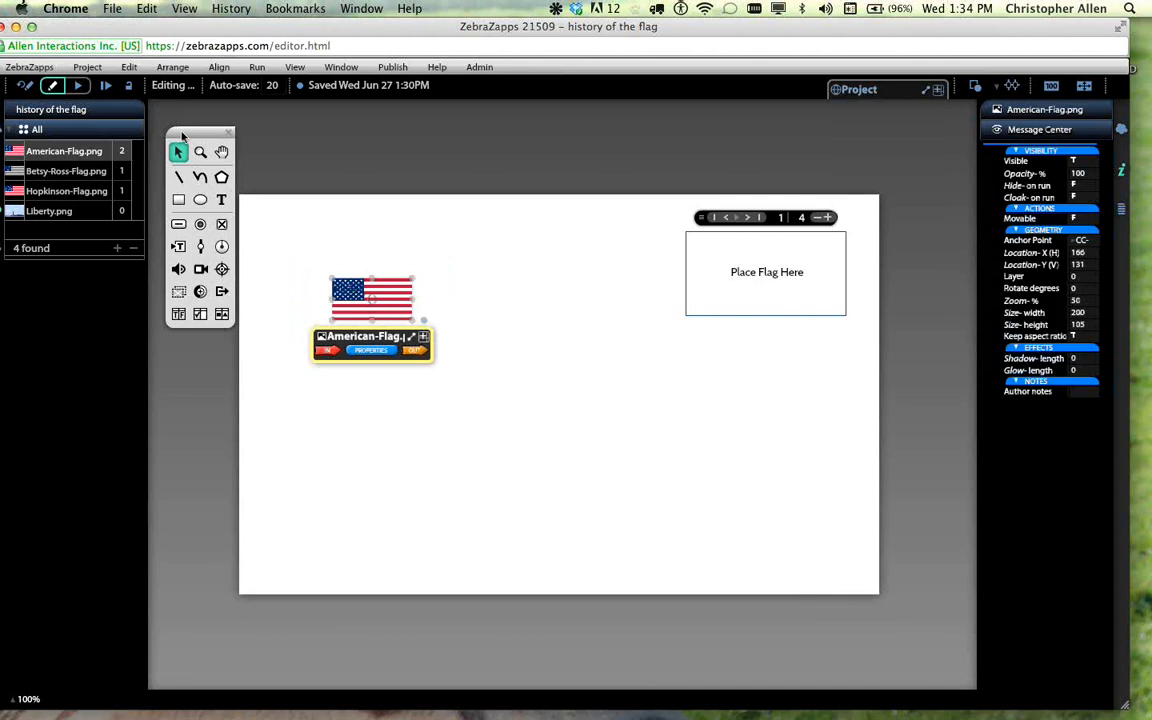
left_click(128, 66)
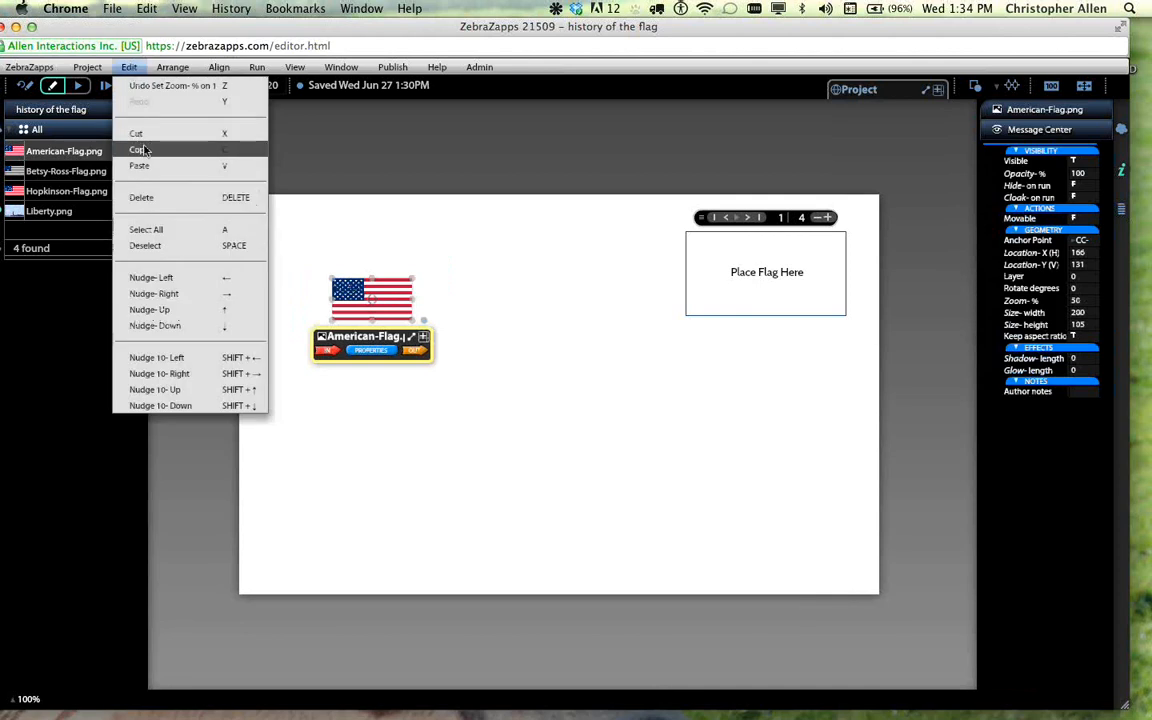
left_click(132, 145)
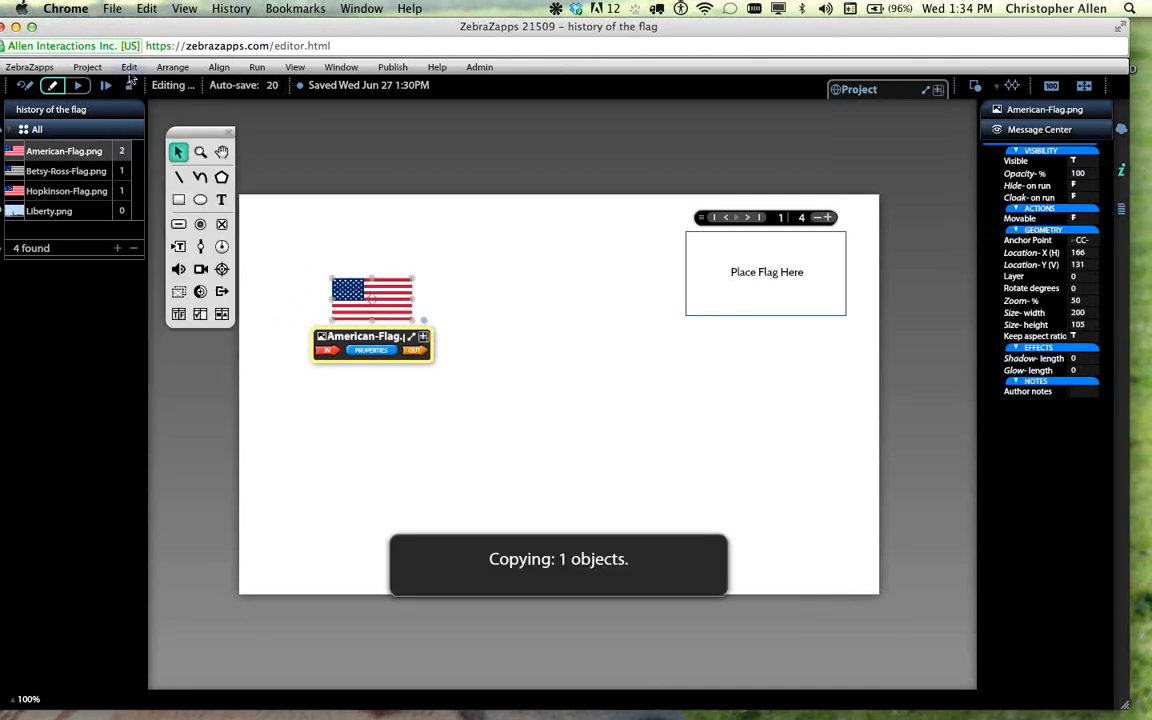
left_click(128, 66)
left_click(139, 165)
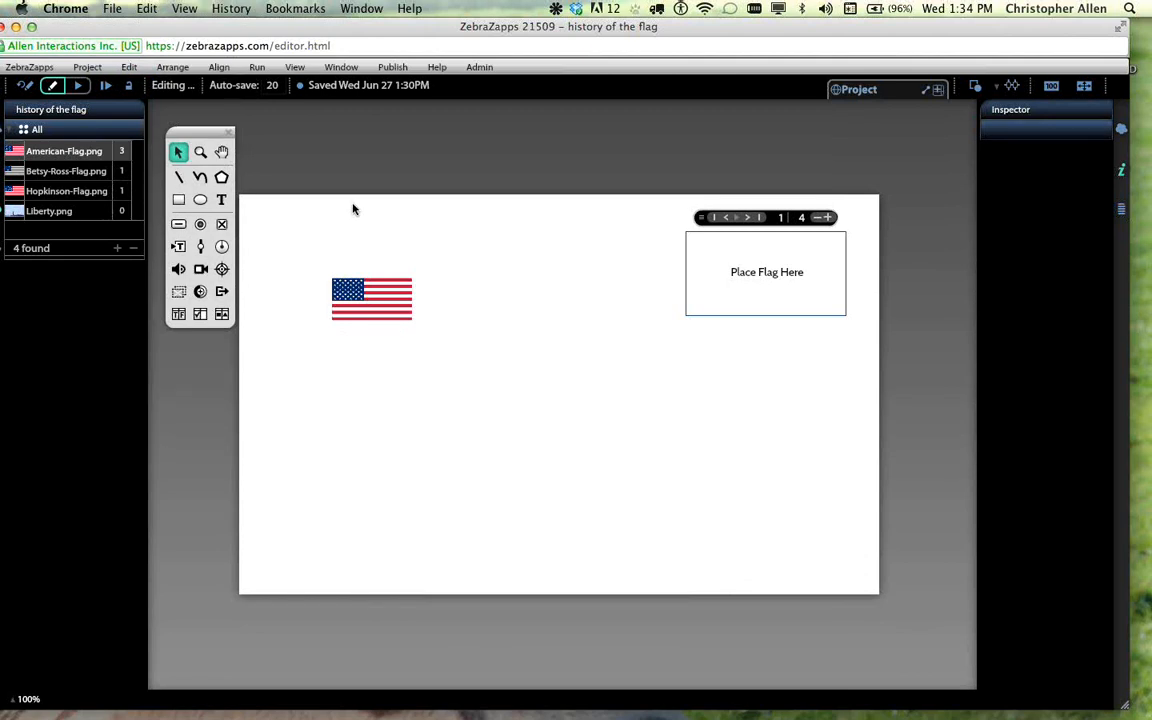
- Review the Nudge commands, including the 10-unit ones, available for the pasted American flag copy
left_click(369, 312)
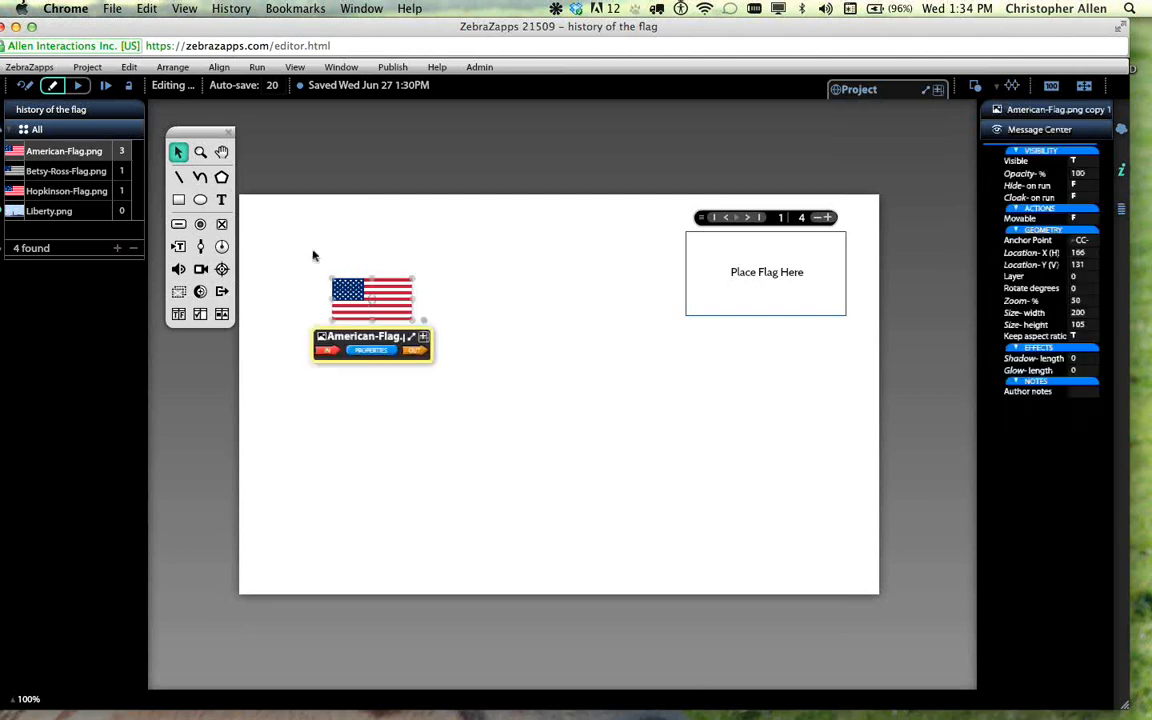
left_click(217, 68)
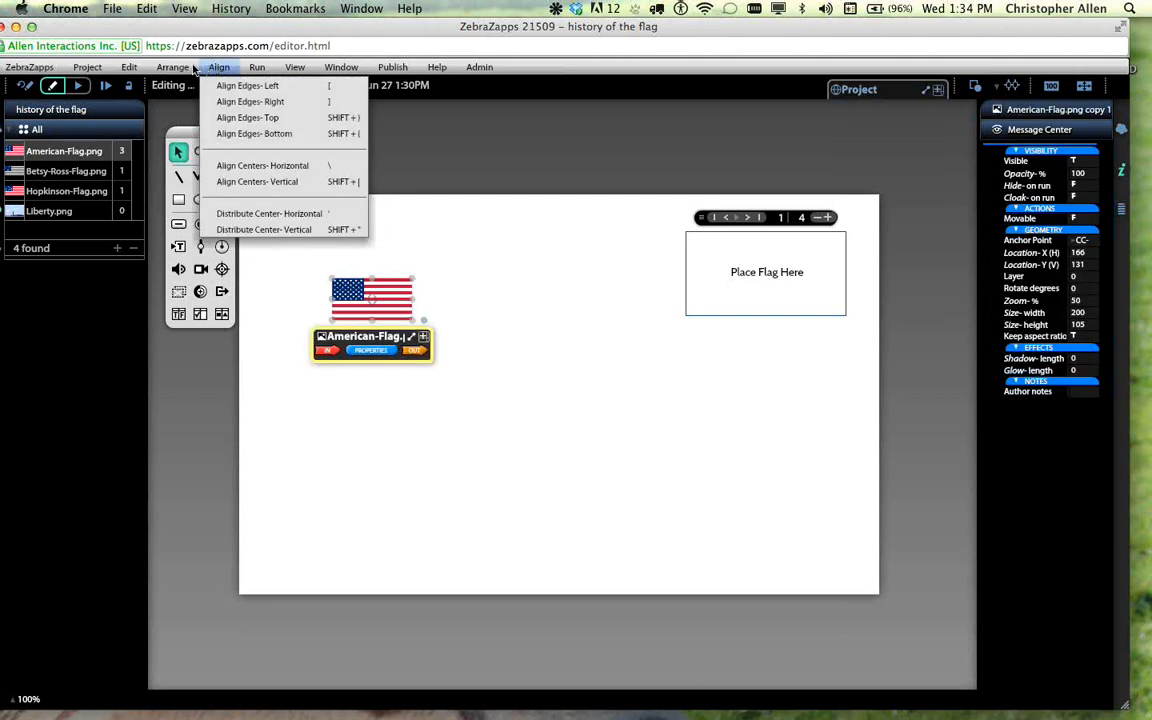
mouse_move(185, 68)
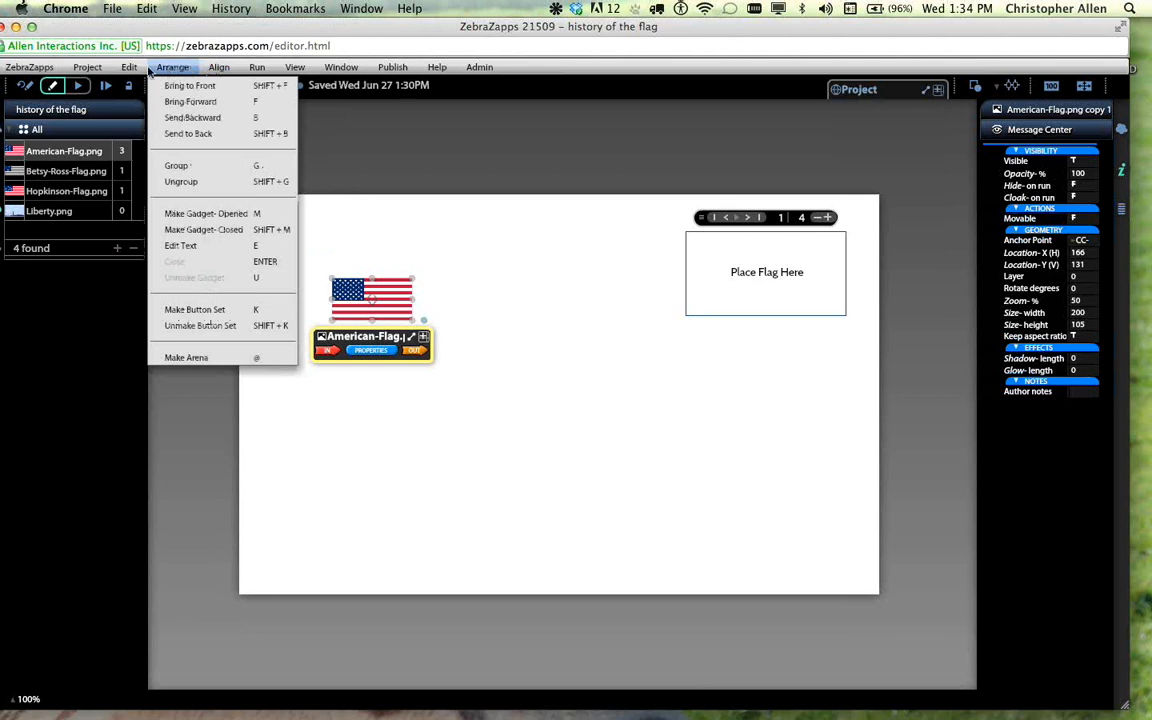
mouse_move(130, 68)
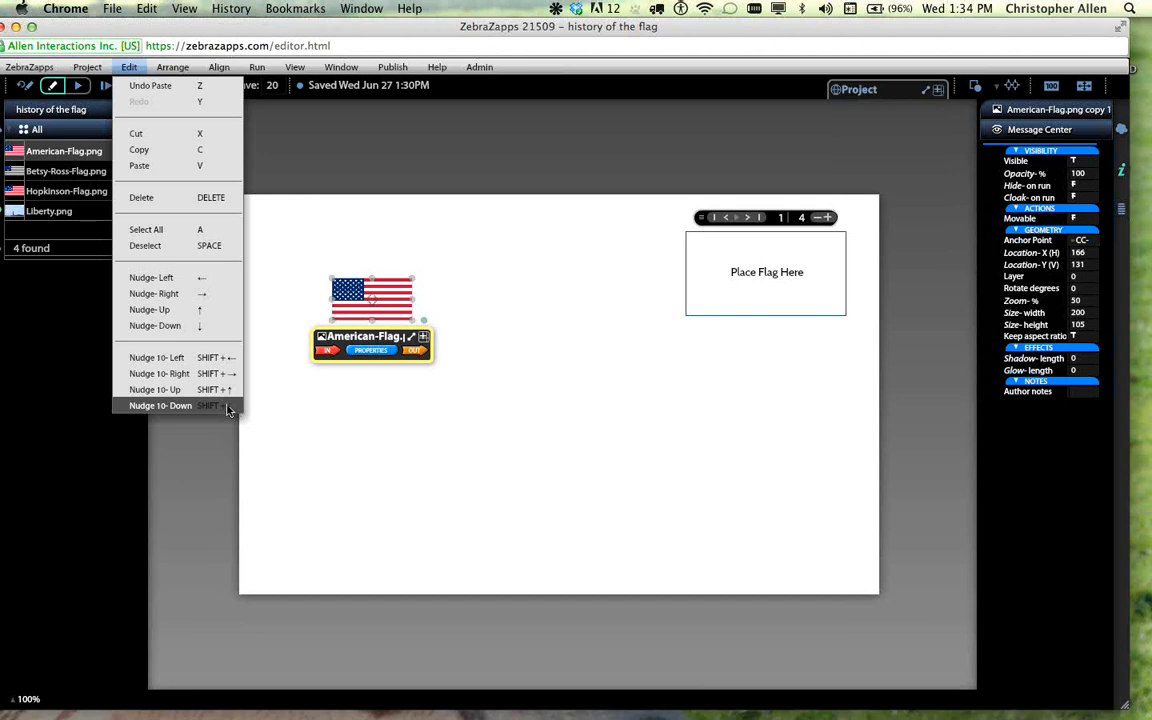
left_click(507, 495)
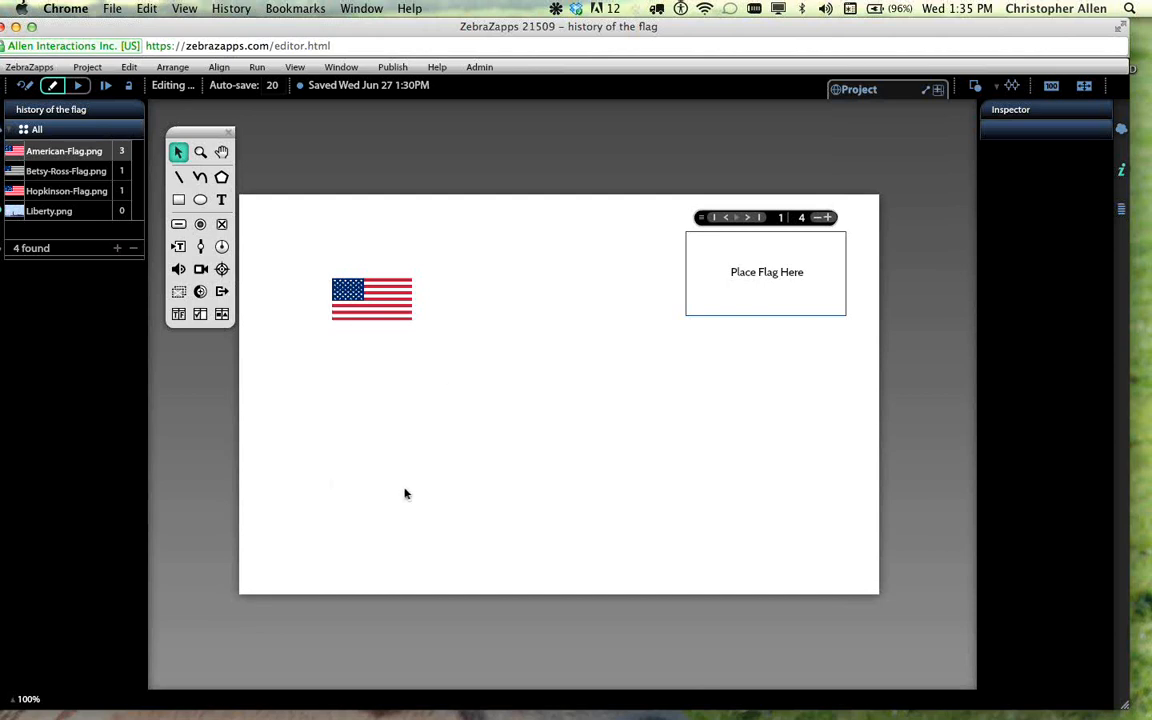
- Nudge the pasted American flag copy right to X 186 and back to X 166
left_click(350, 318)
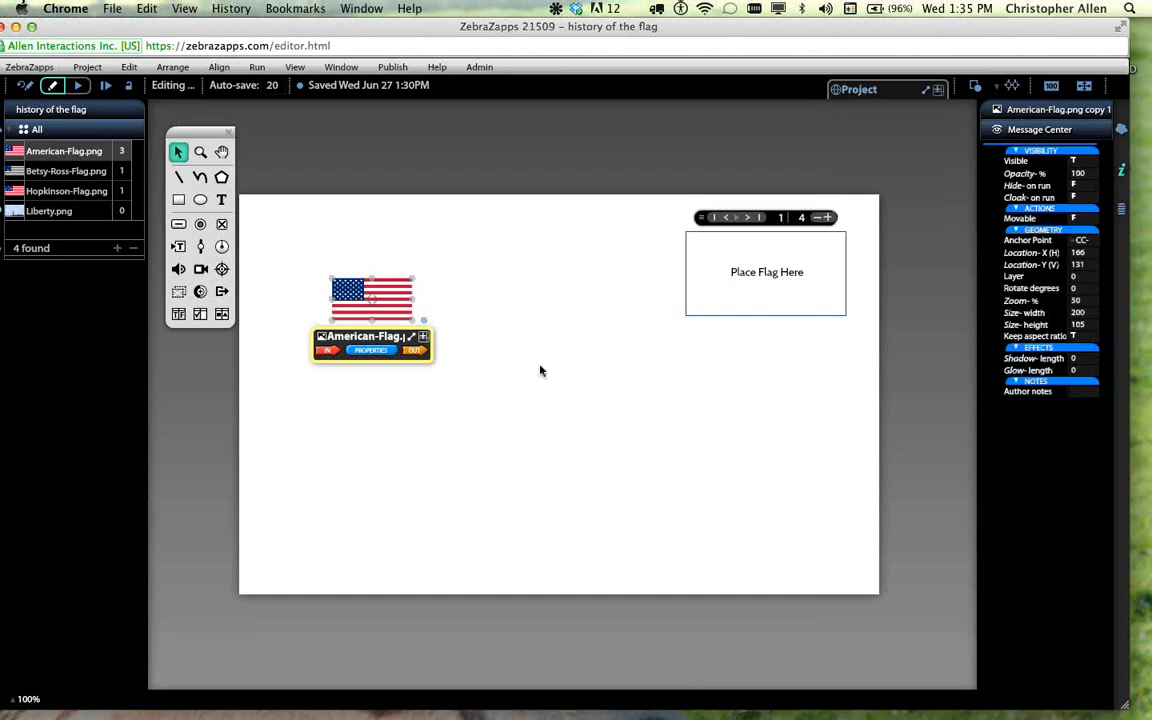
key("shift+Right")
key("shift+Right")
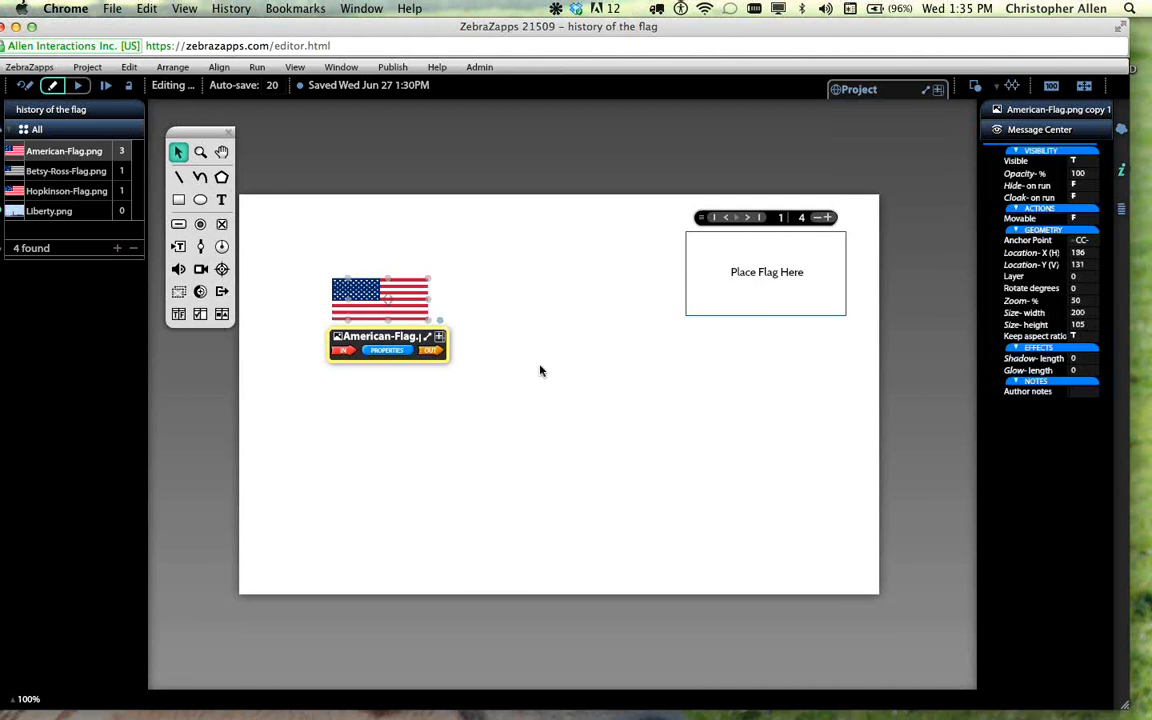
key("shift+Left")
key("shift+Left")
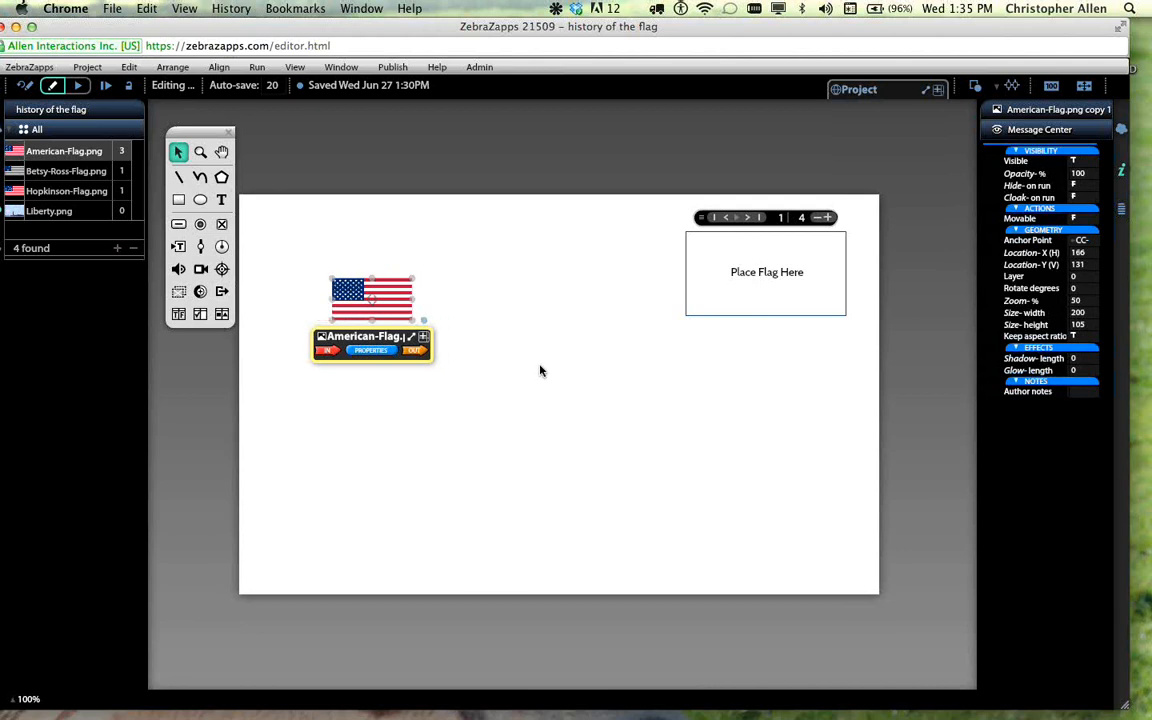
- Nudge the flag copy right to X 176, inspect the original beneath it, and return the copy to X 166
left_click(460, 375)
left_click(373, 290)
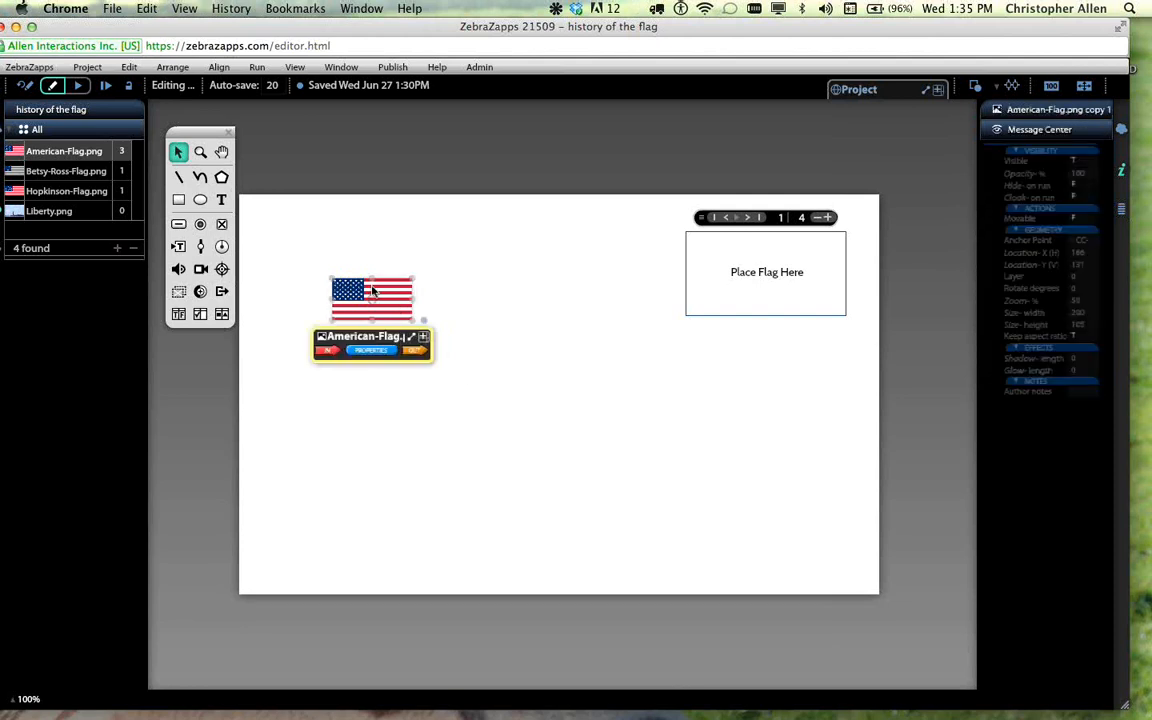
key("shift+Right")
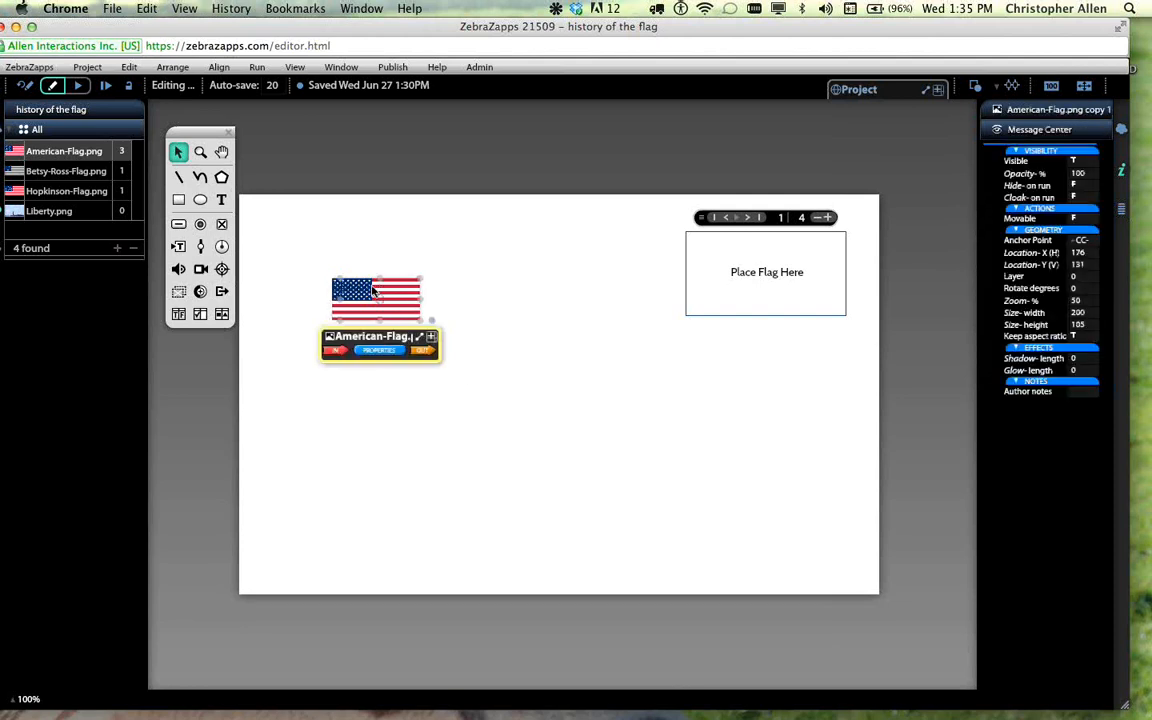
left_click(273, 271)
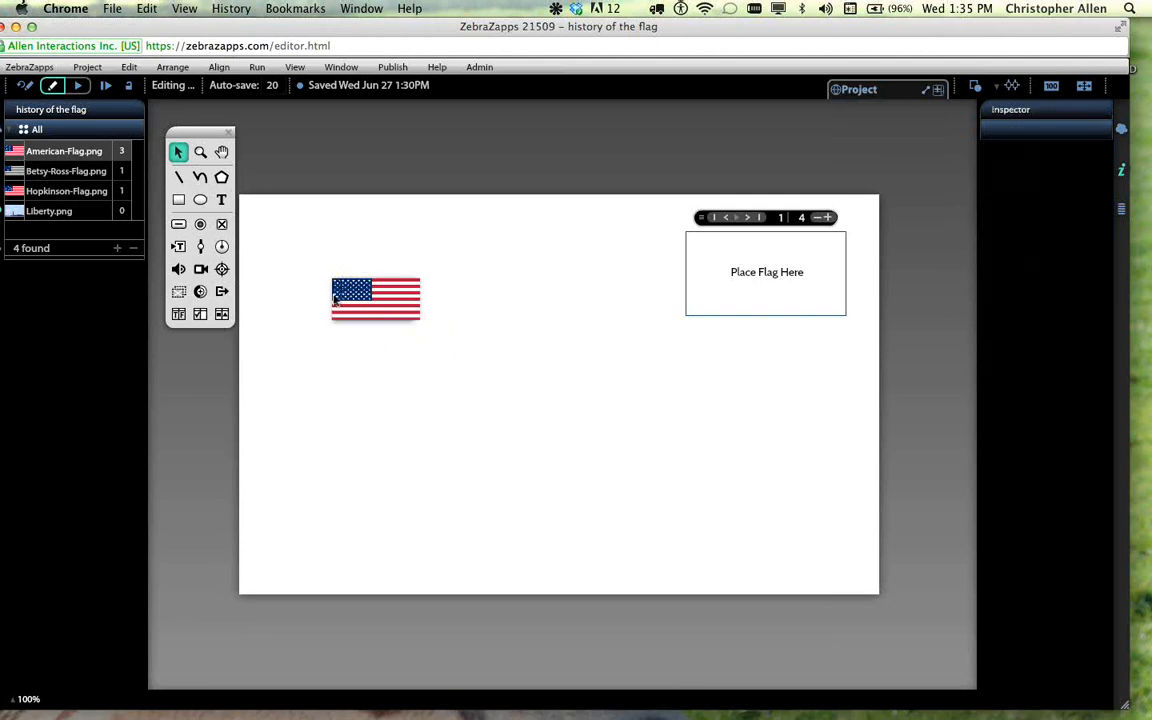
left_click(337, 303)
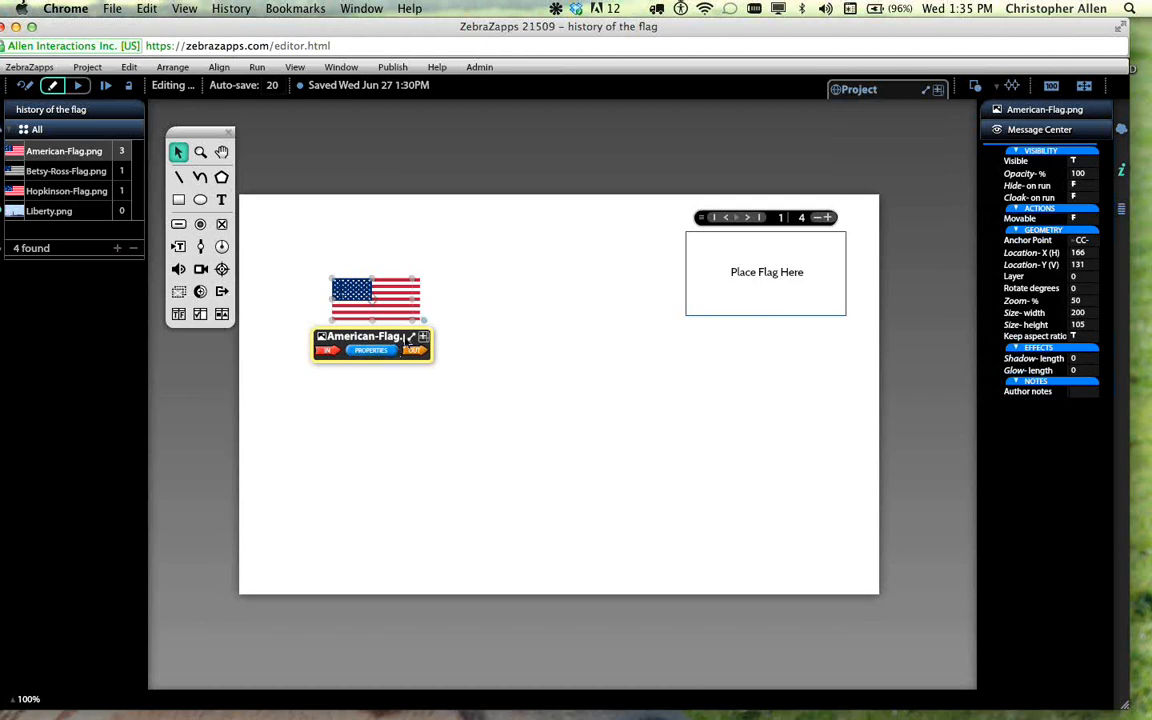
left_click(490, 326)
left_click(376, 303)
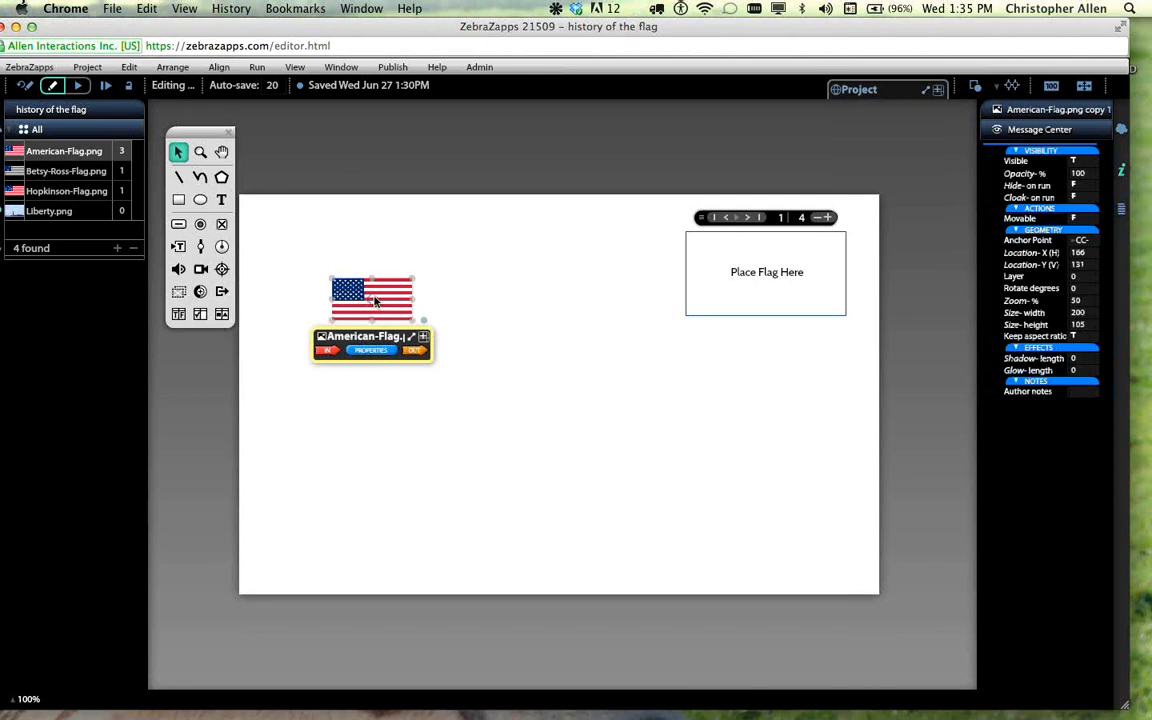
left_click(454, 422)
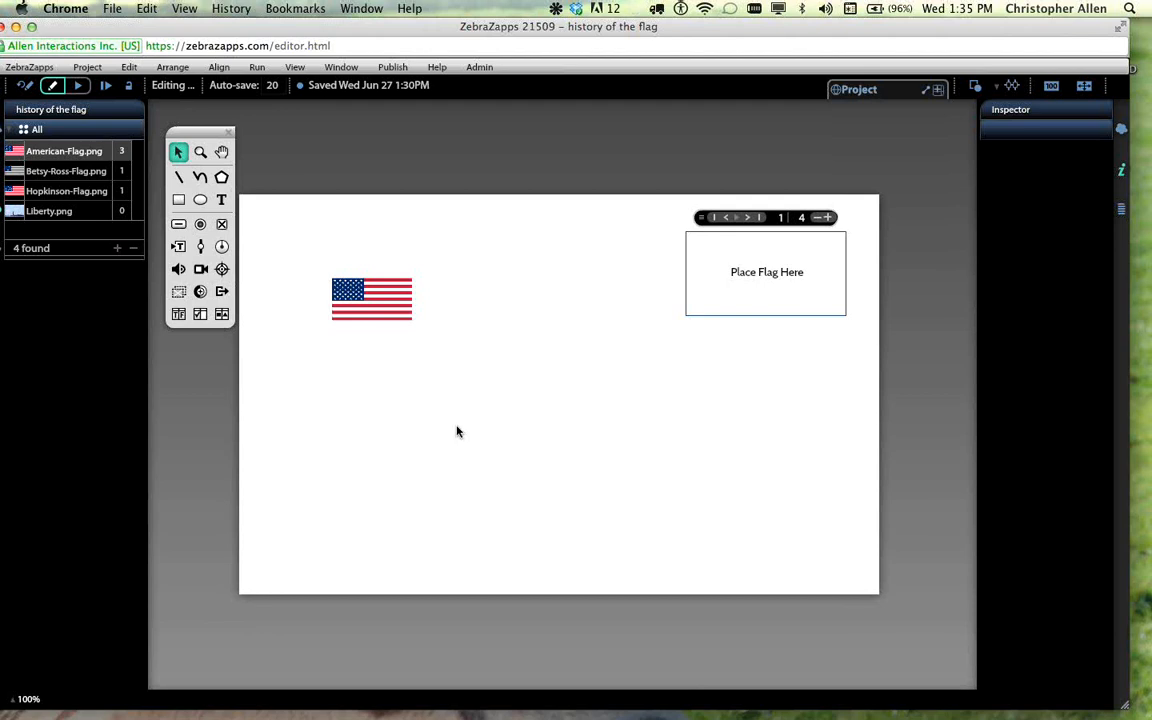
- Expand the Drag & Drop outputs and their Dropped on options in the top flag copy's message center
left_click(396, 319)
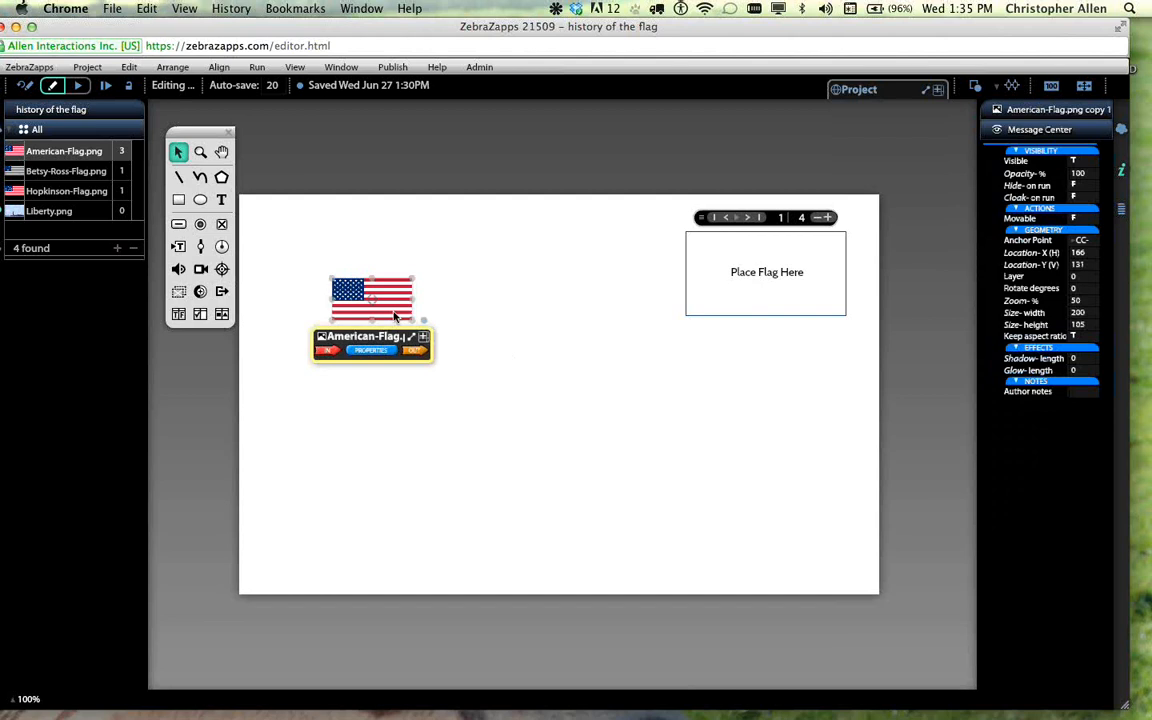
left_click(468, 393)
left_click(360, 294)
left_click(527, 288)
left_click(368, 296)
left_click(421, 350)
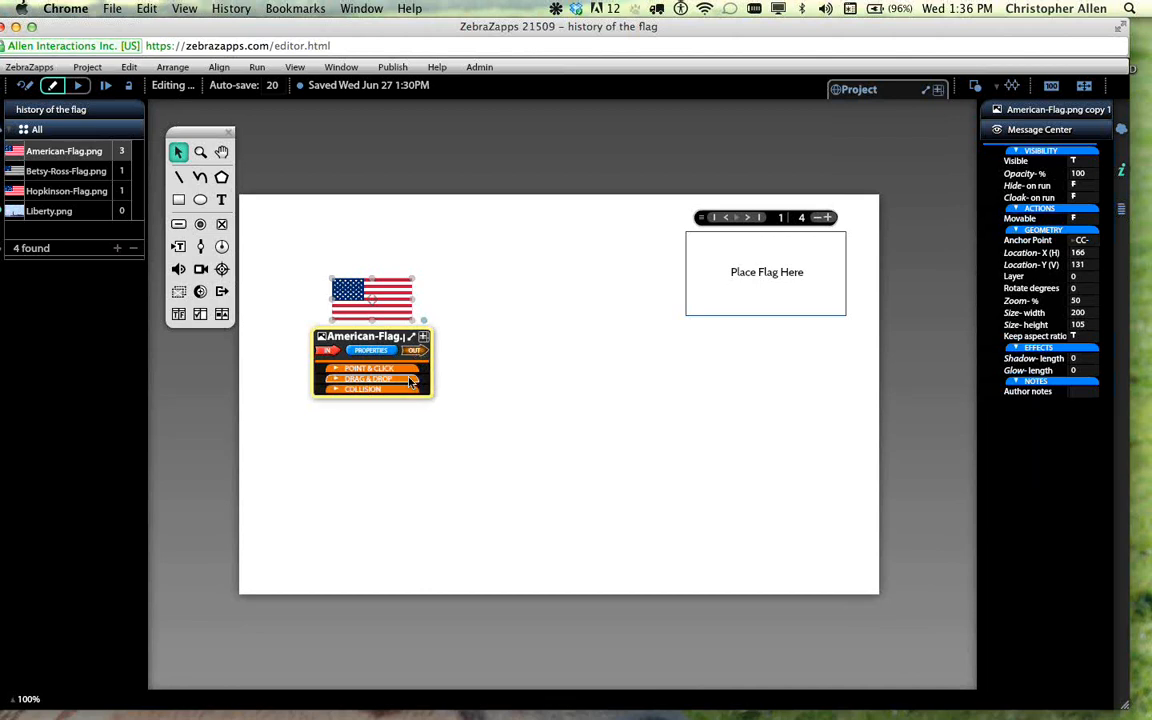
left_click(409, 381)
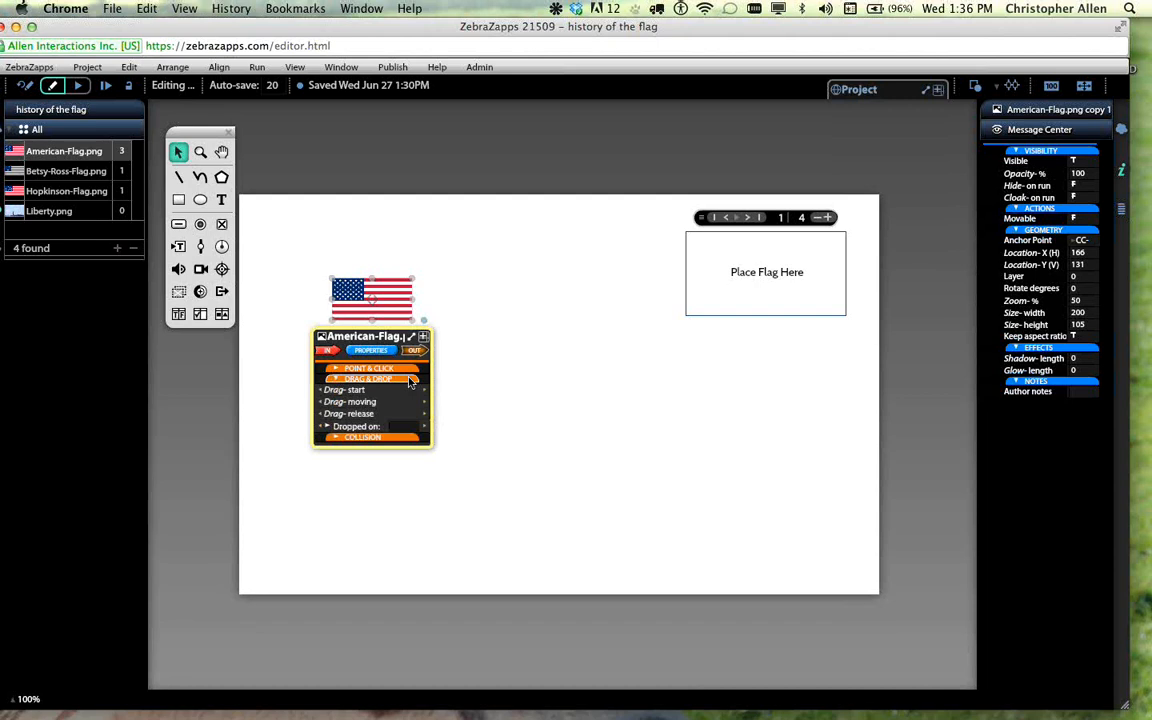
left_click(345, 426)
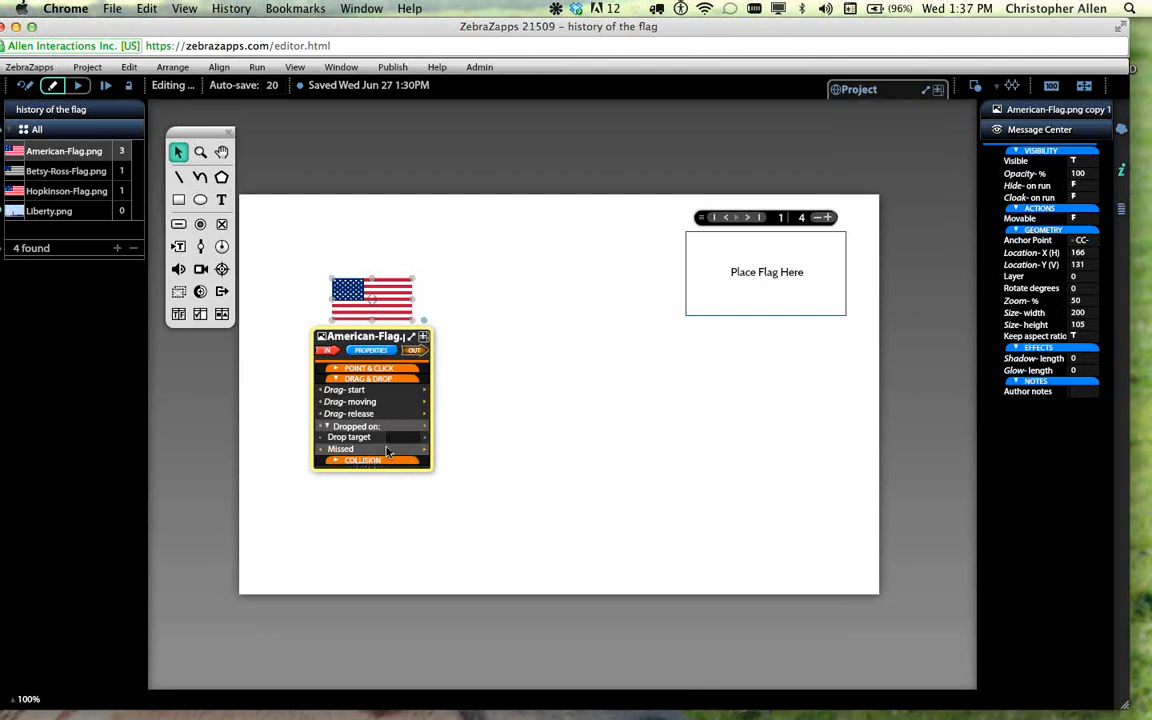
- Assign the drop spot as the Dropped on target in the top American flag copy's Drag & Drop outputs
left_click(779, 388)
left_click(713, 284)
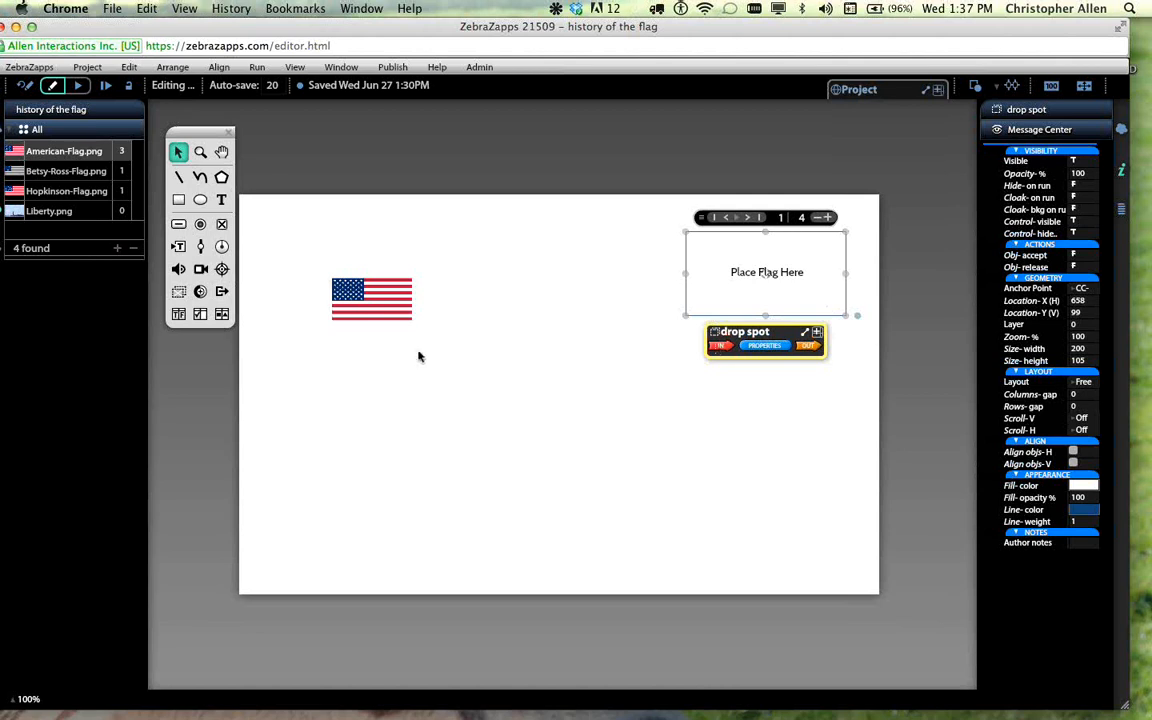
left_click(386, 309)
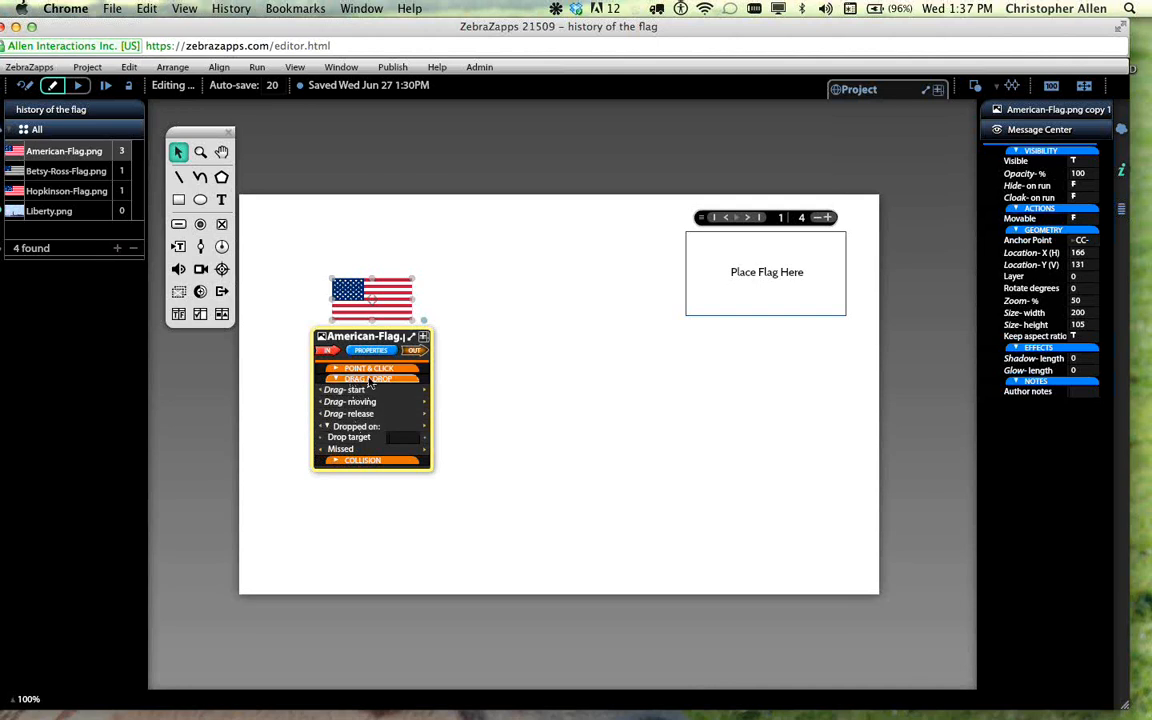
left_click(364, 427)
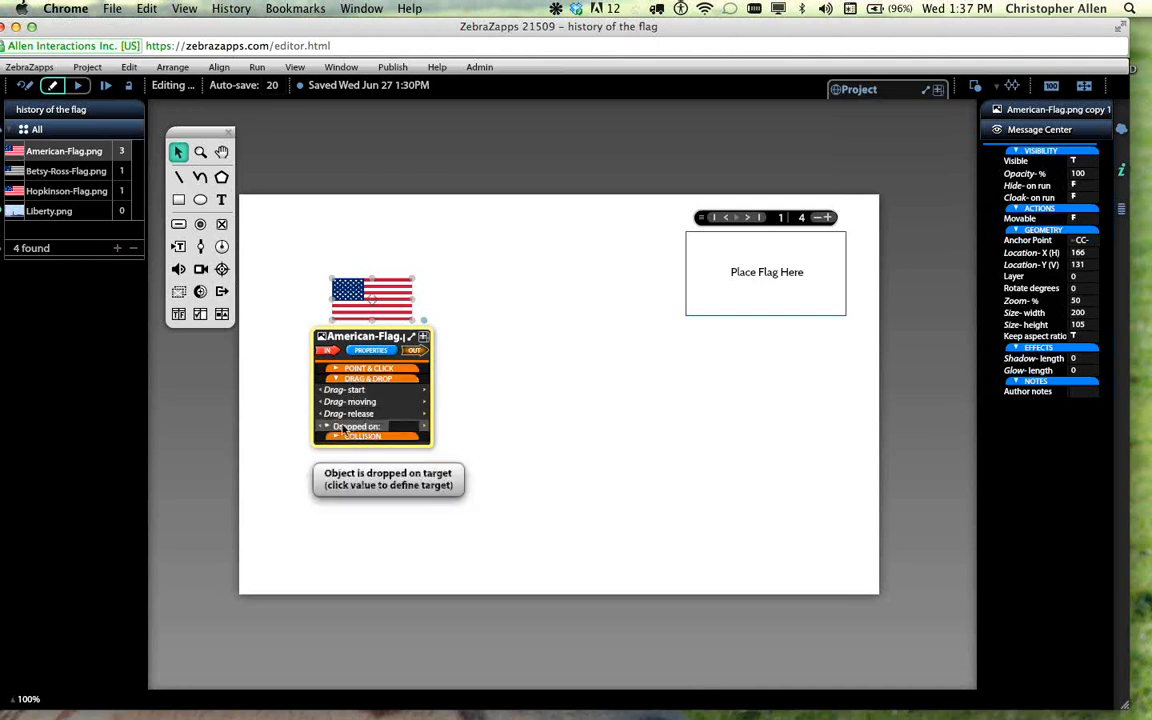
left_click(343, 429)
left_click(343, 429)
left_click(343, 429)
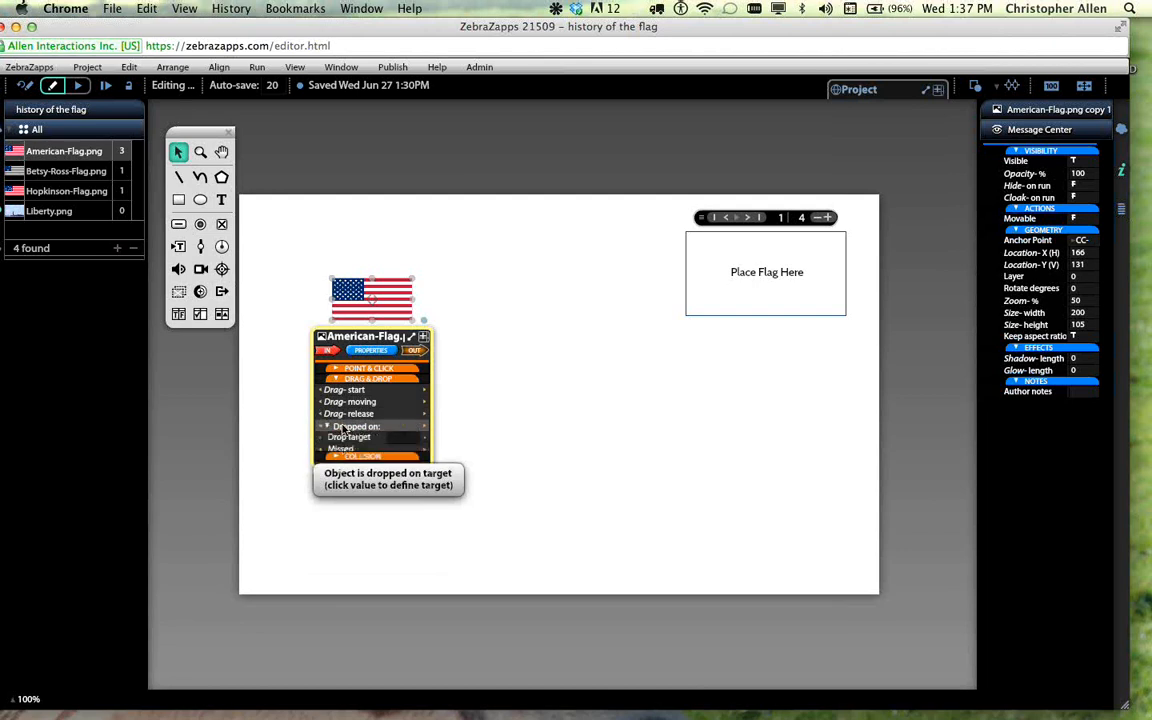
left_click(404, 443)
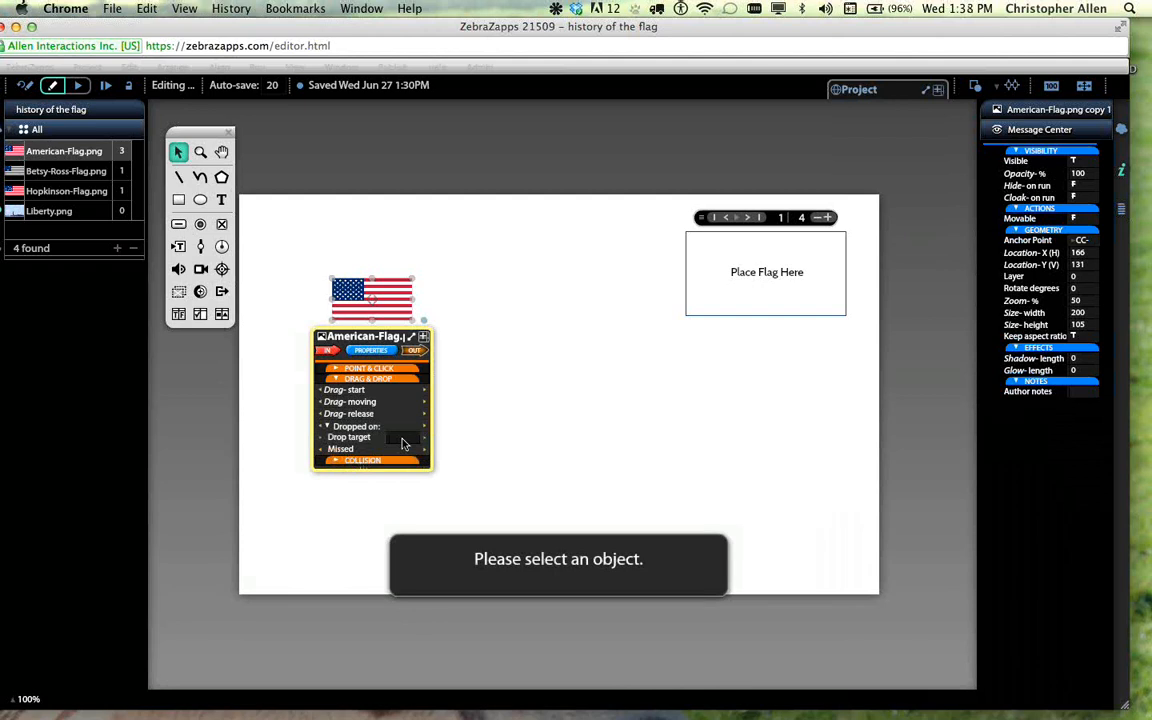
left_click(792, 310)
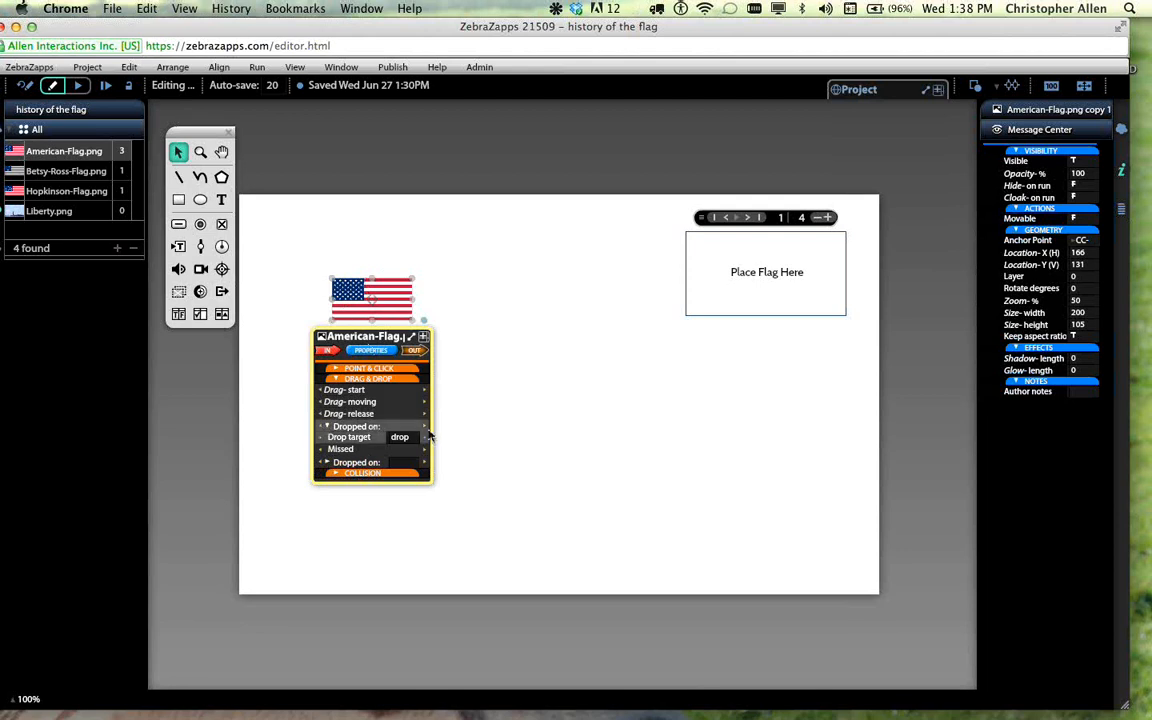
- Wire the flag copy's Dropped on output to the drop spot's Page- current property
left_click_drag(425, 427, 517, 459)
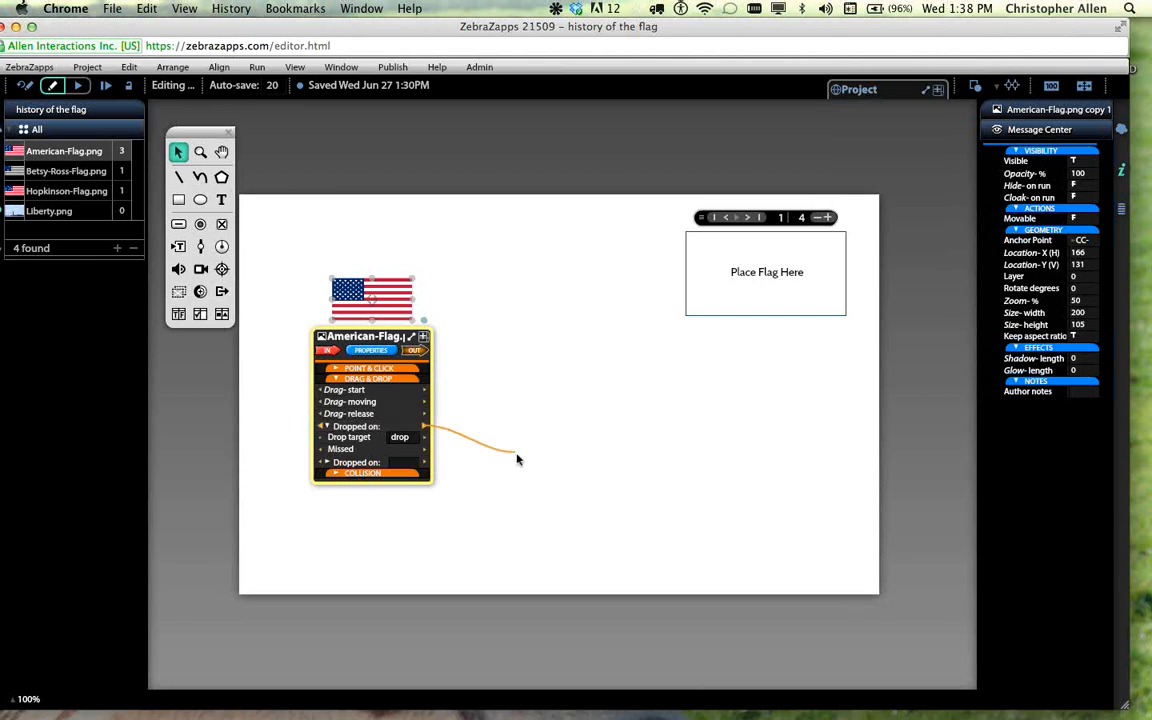
left_click_drag(517, 459, 714, 315)
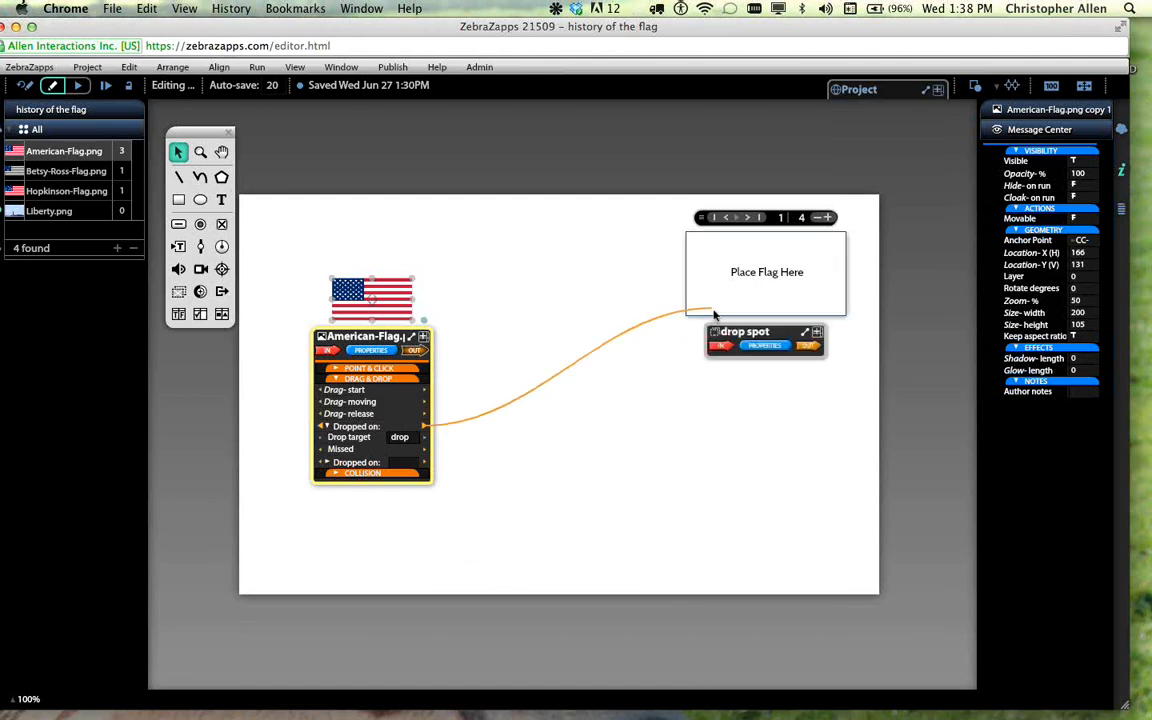
left_click_drag(714, 315, 762, 401)
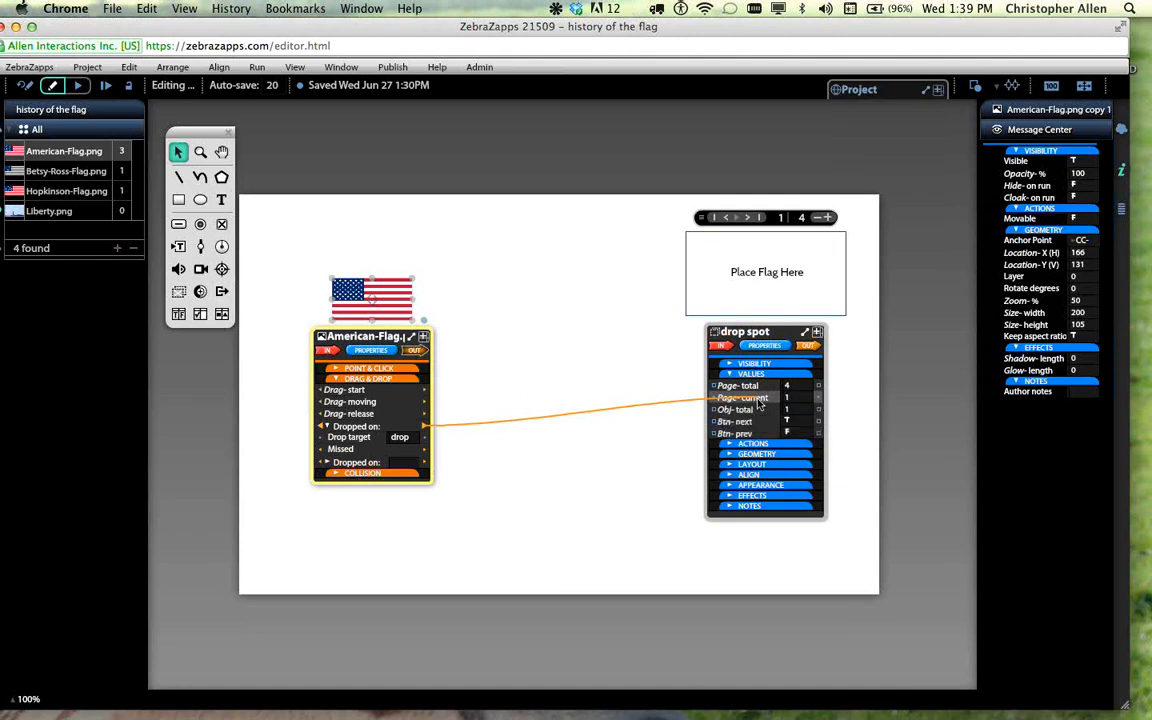
left_click_drag(757, 399, 757, 400)
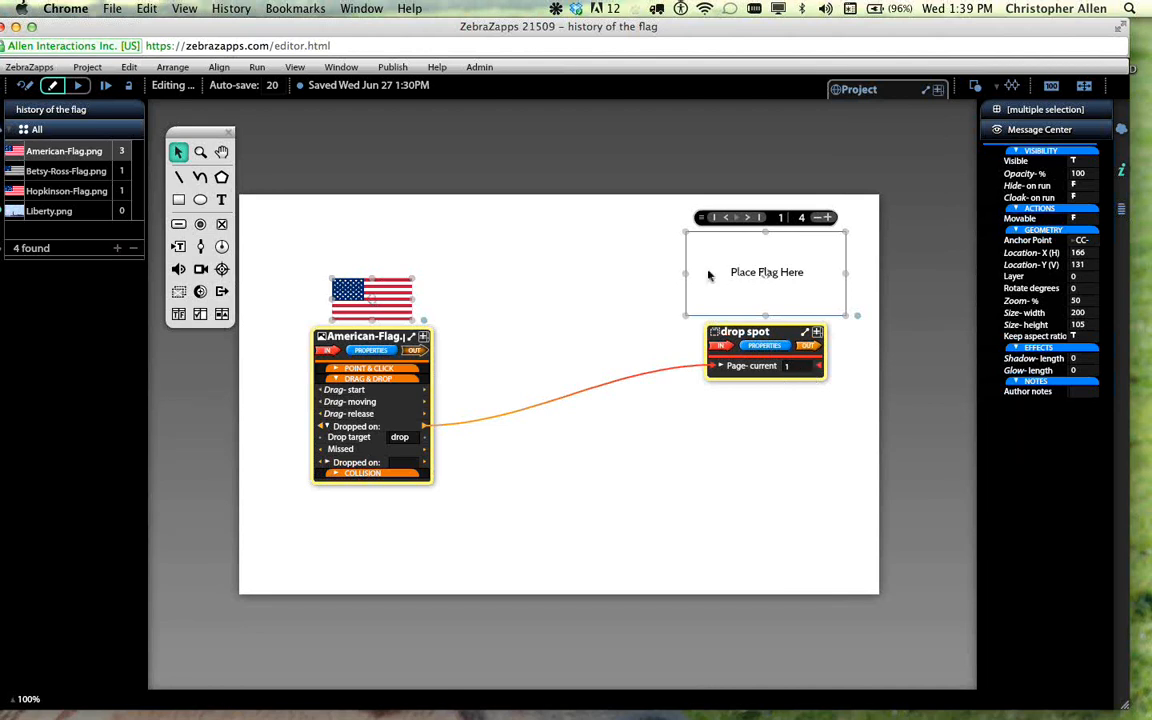
- Set the drop spot's wired Page- current value to 2
left_click(790, 367)
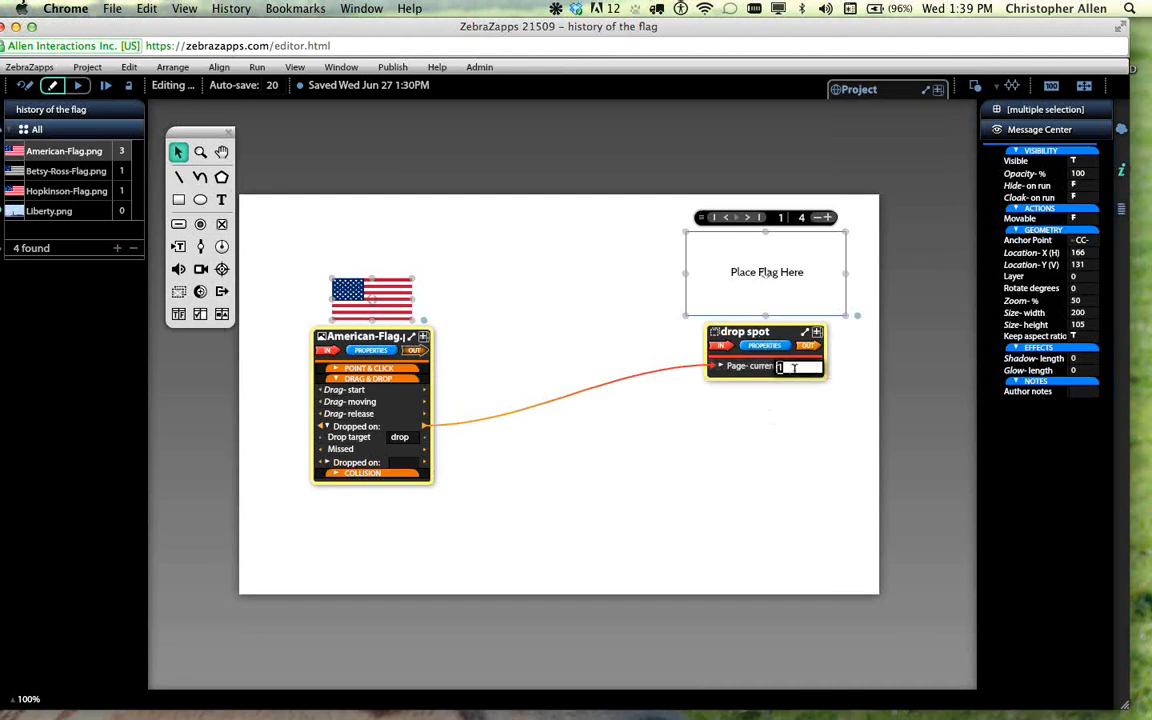
type("2")
left_click(1142, 61)
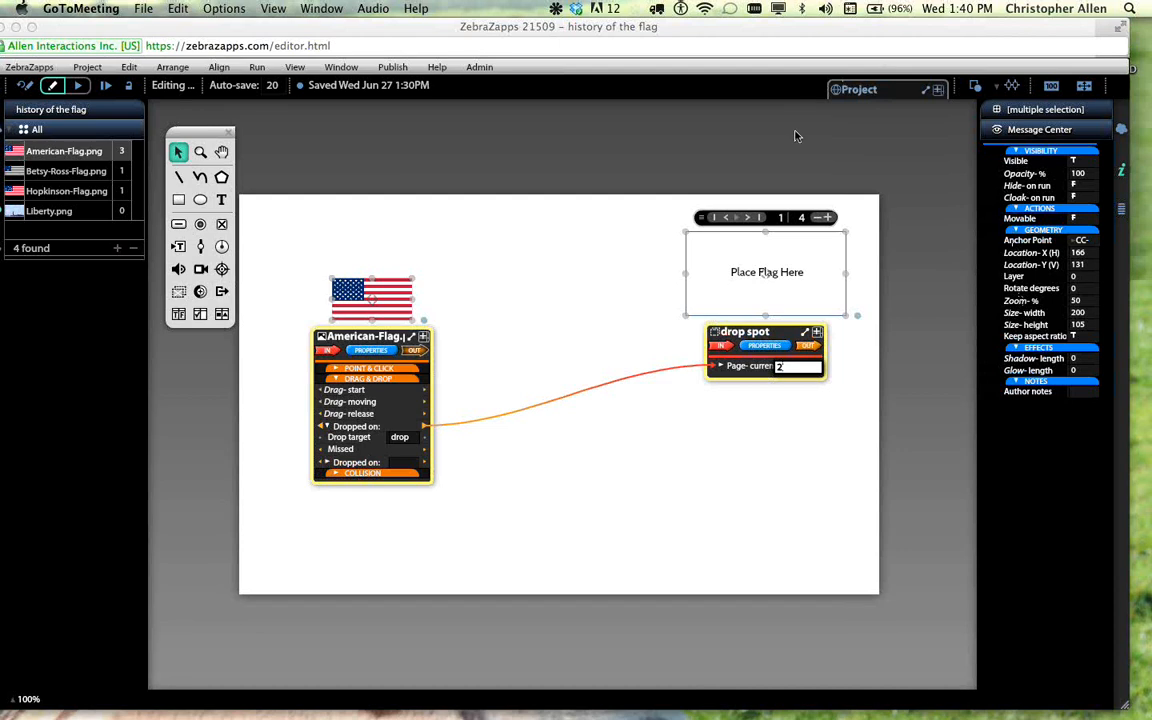
left_click(770, 145)
left_click(576, 190)
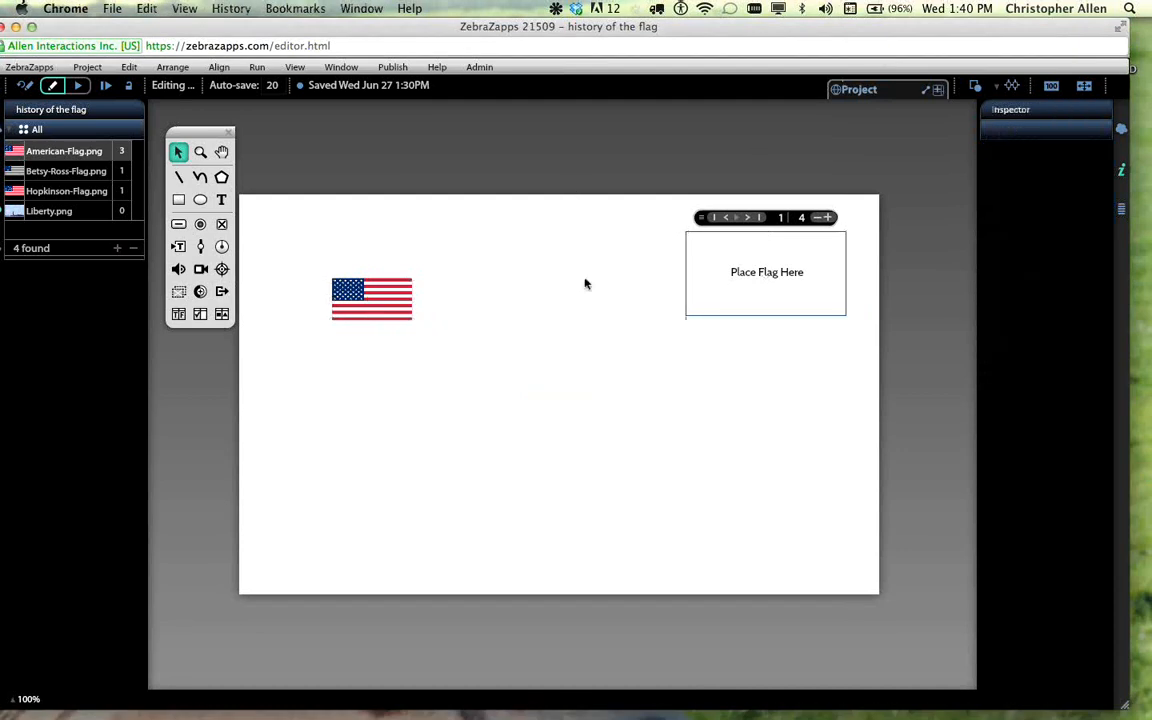
- Set the top American flag copy's Movable property to T
left_click(410, 308)
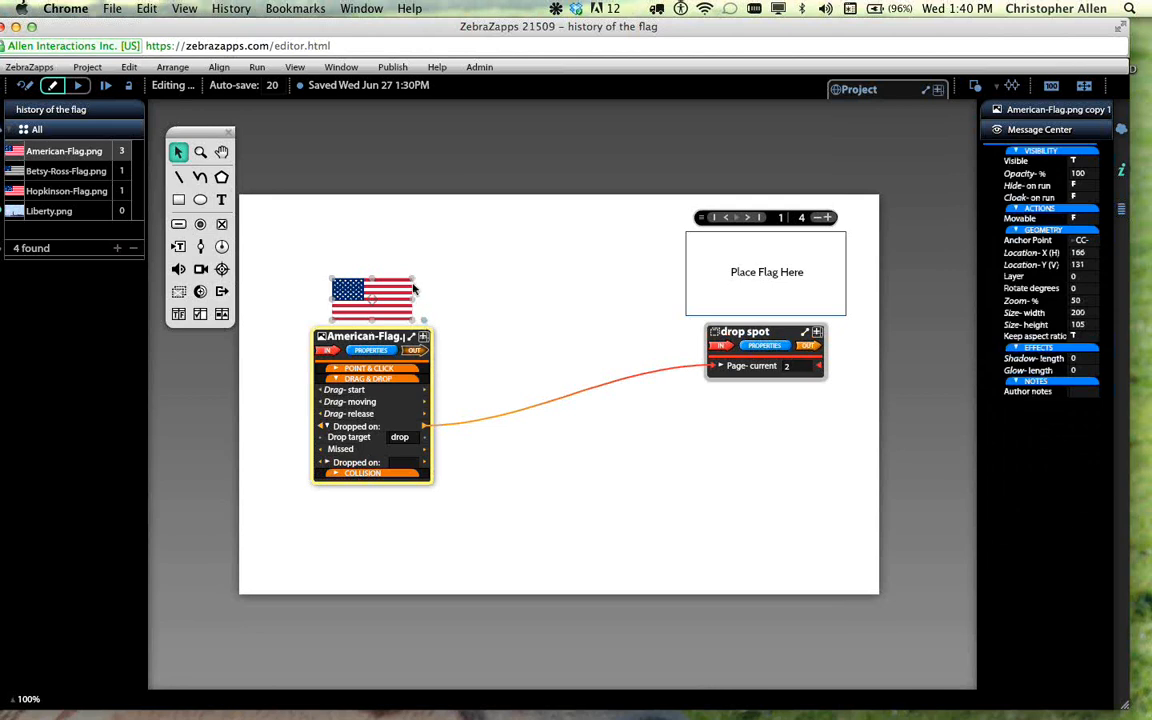
left_click(473, 190)
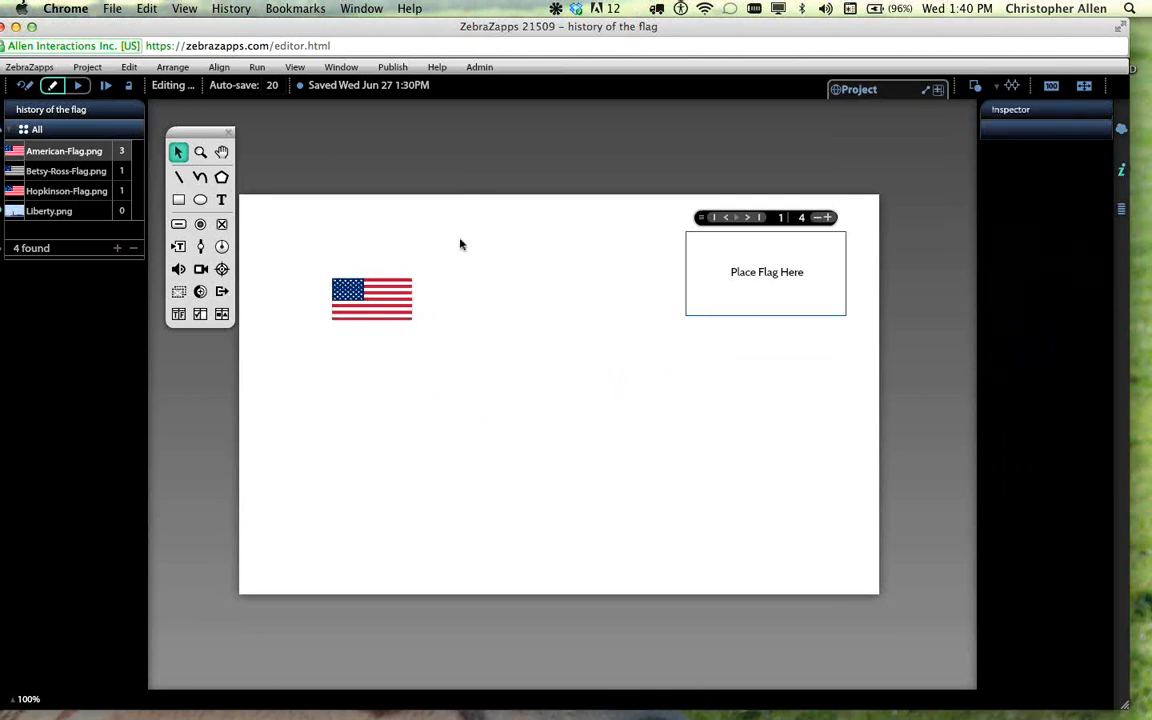
left_click(395, 292)
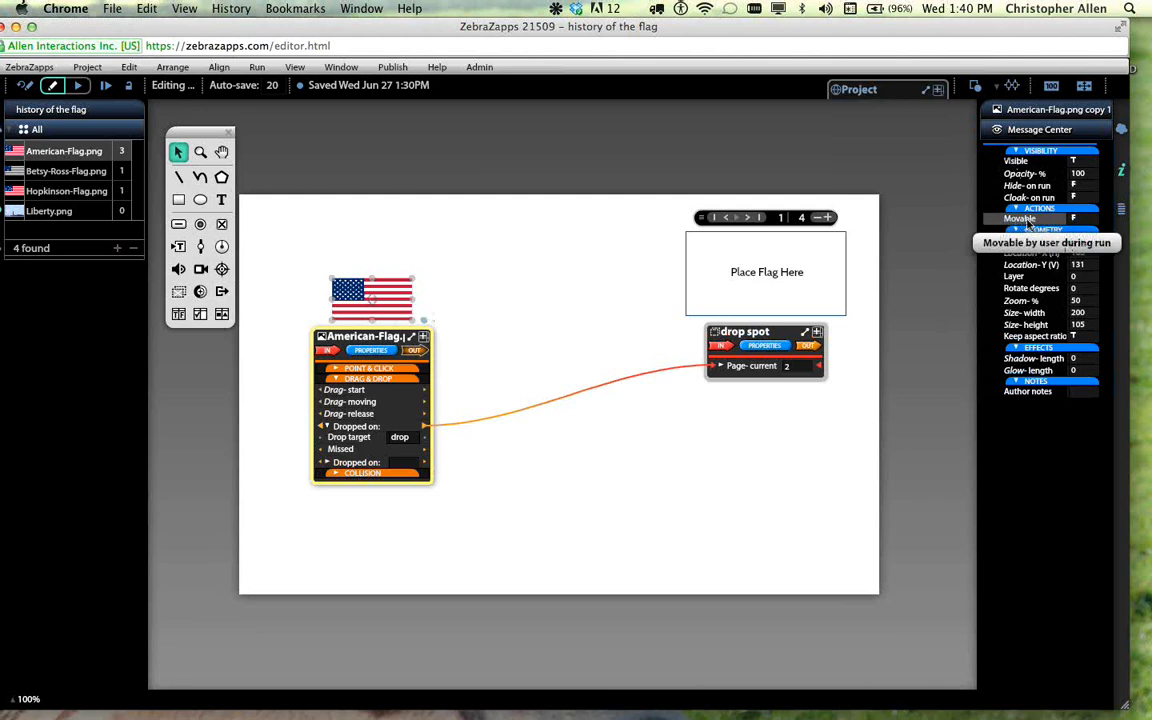
mouse_move(1077, 221)
left_click(1082, 221)
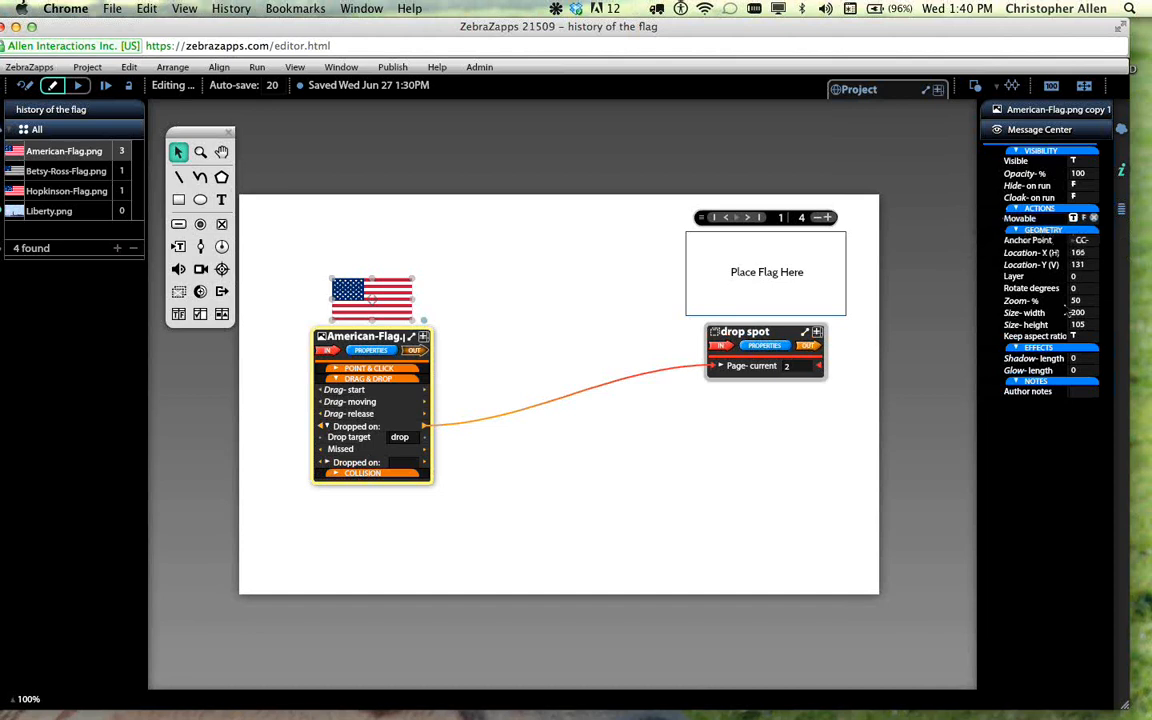
- Check the Movable setting among the Actions properties in the flag copy's message center
left_click(424, 250)
left_click(407, 305)
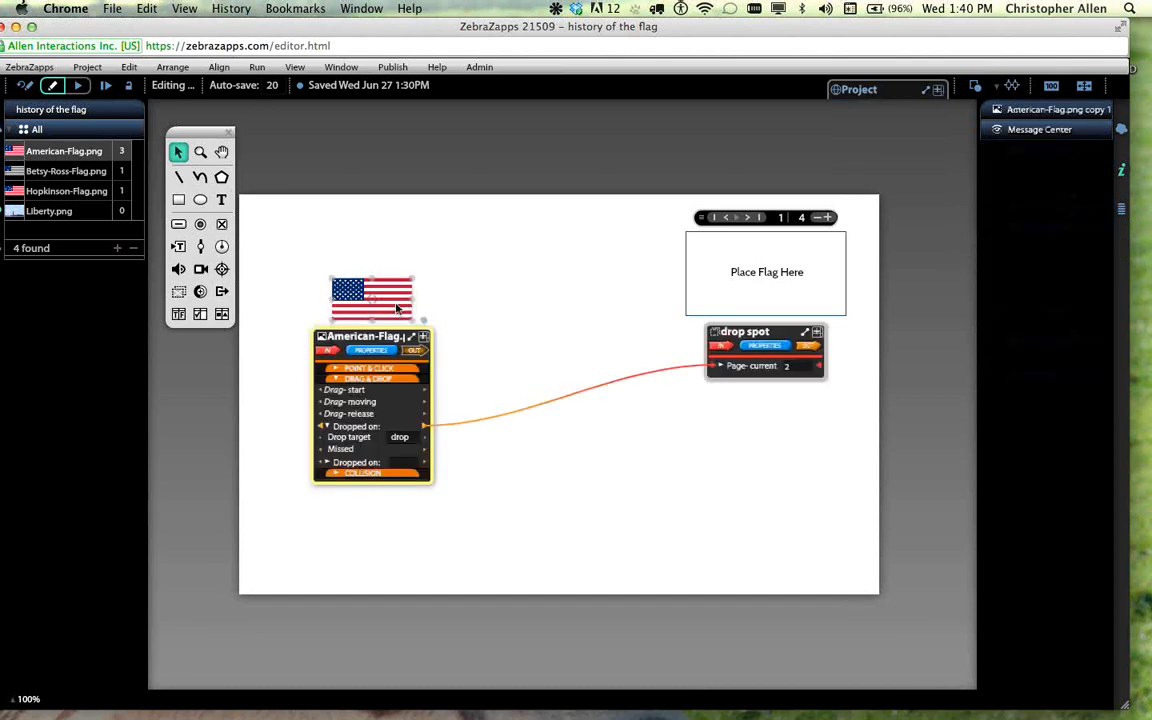
left_click(368, 351)
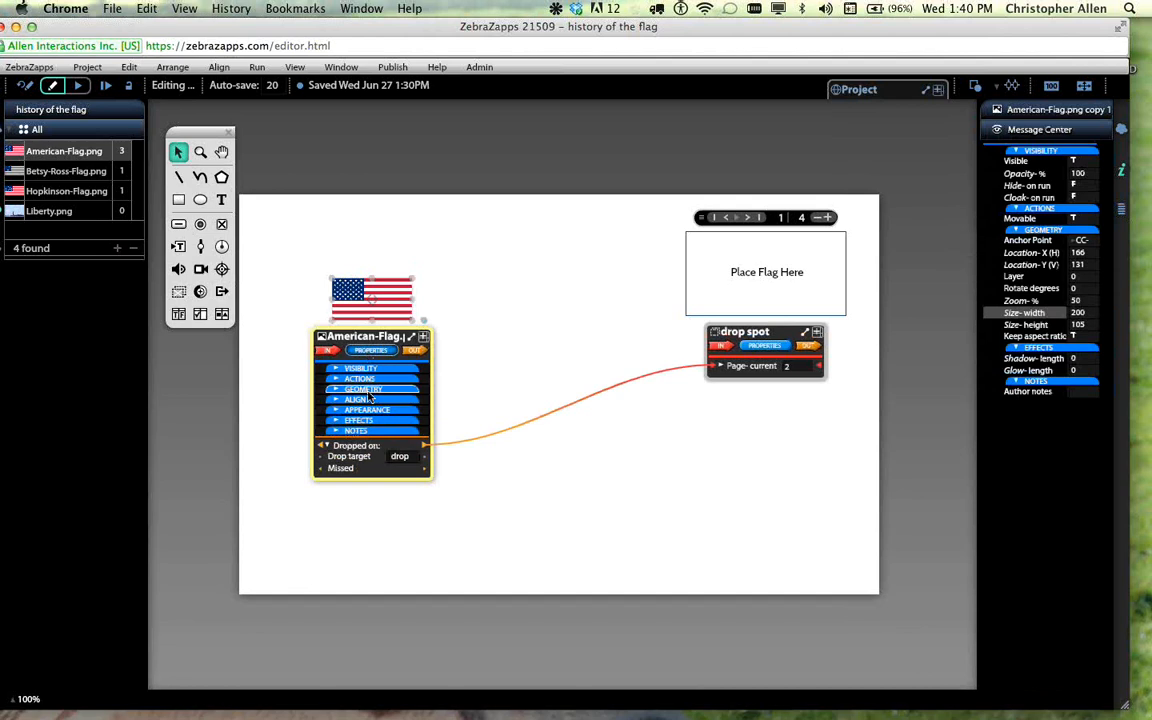
left_click(369, 382)
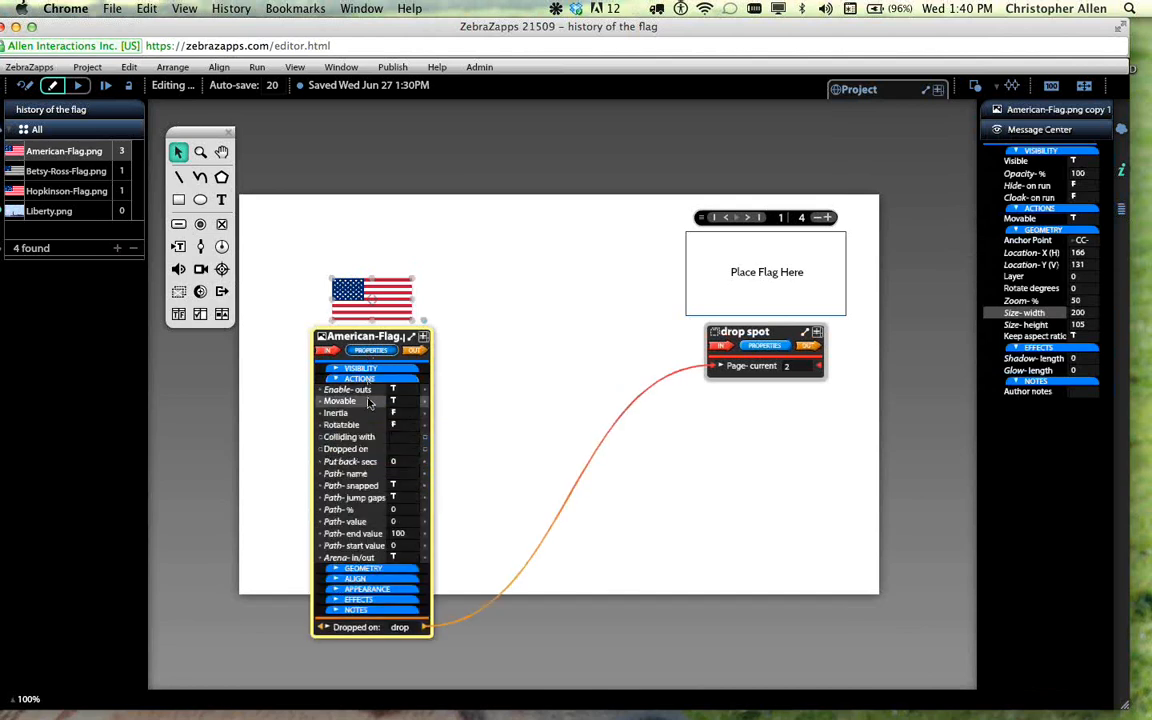
left_click(394, 403)
left_click(293, 418)
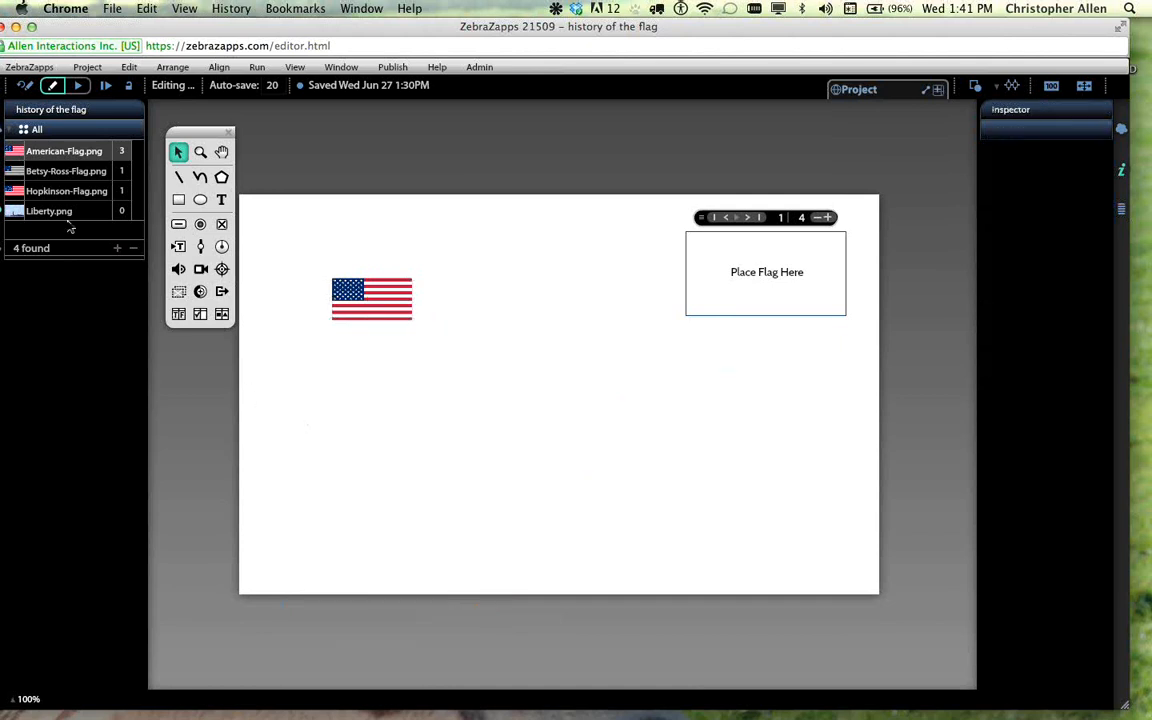
- Run the project briefly, return to editing, move the top flag copy to X 330, Y 71, and undo the move
left_click(79, 88)
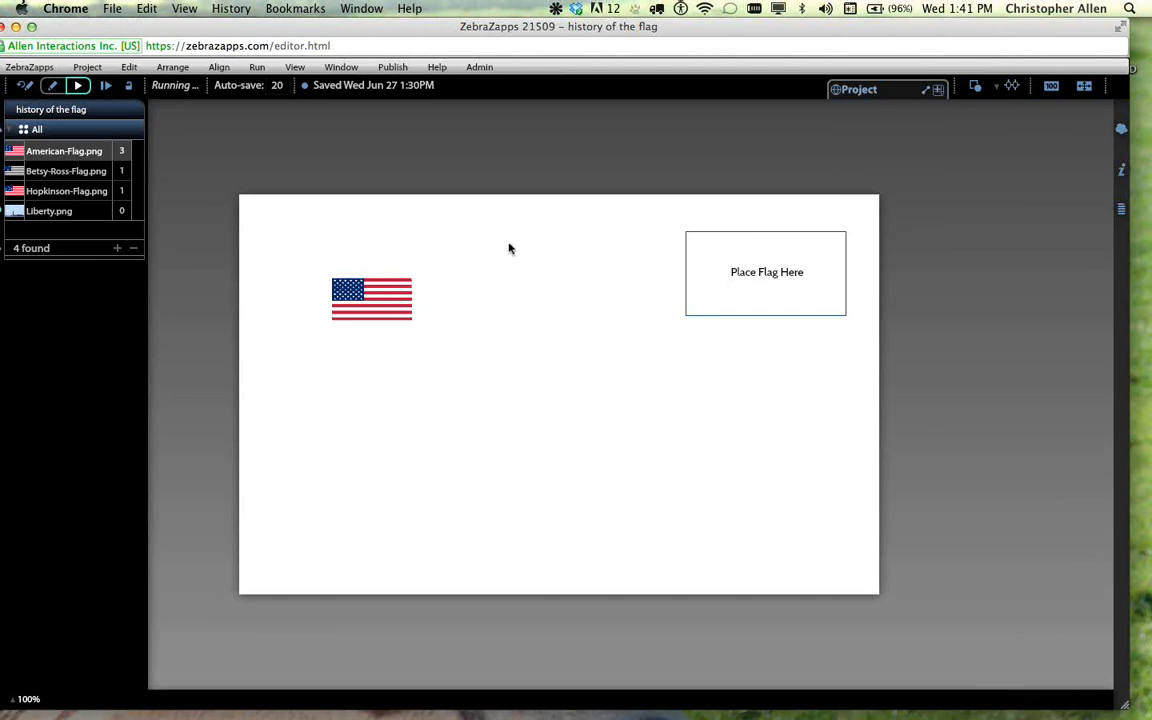
left_click(52, 85)
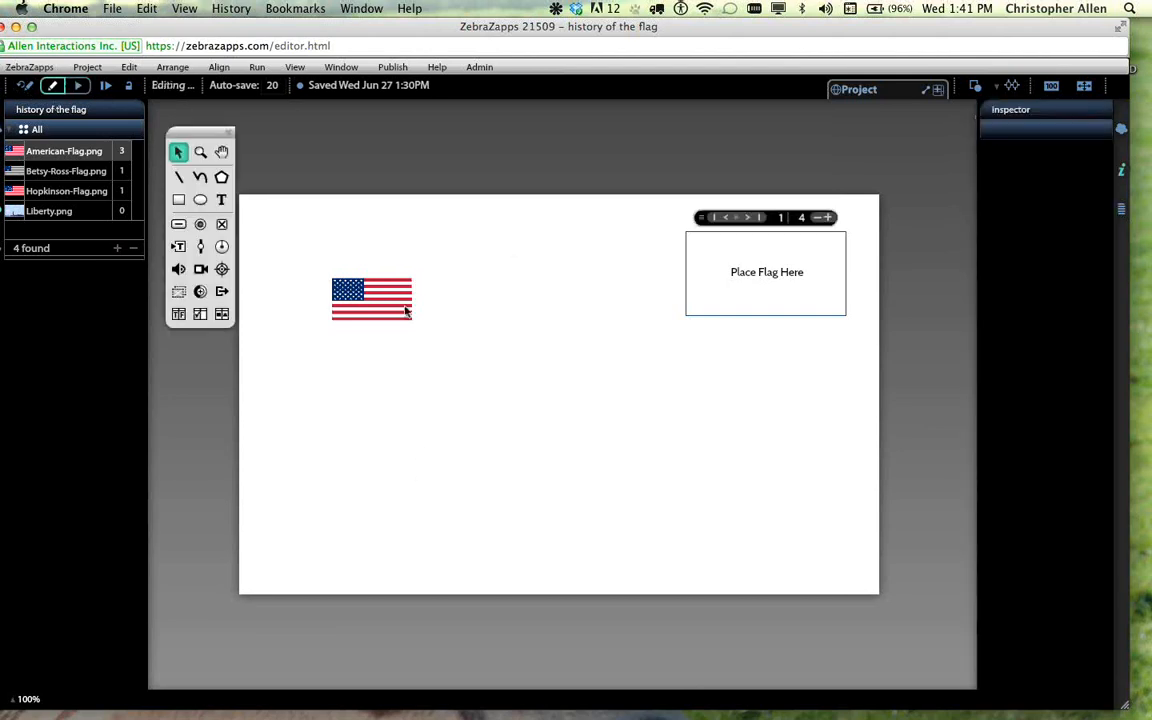
left_click(400, 308)
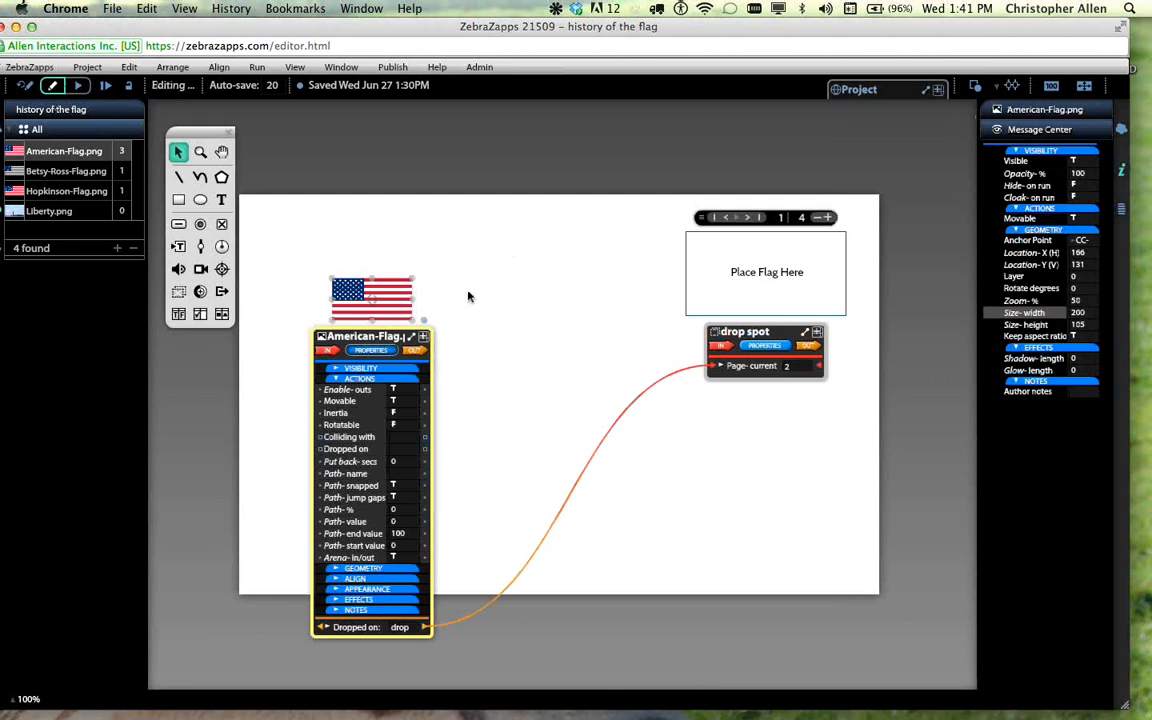
left_click_drag(366, 306, 497, 258)
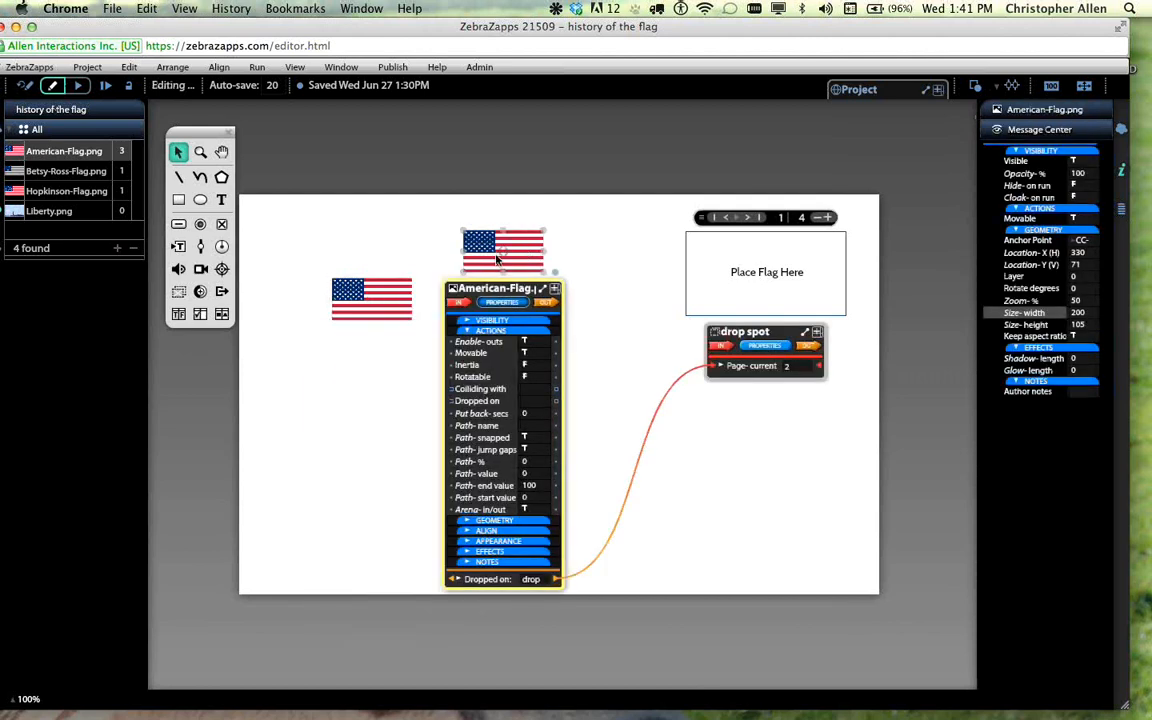
key("super+z")
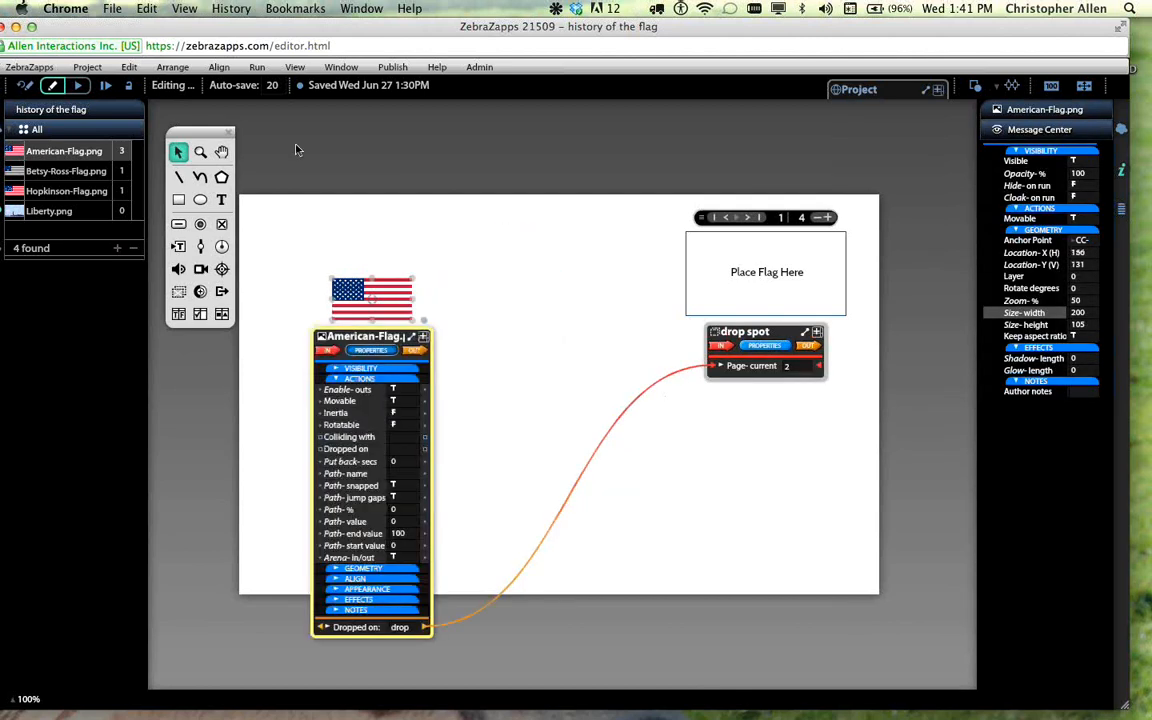
- Test the project in locked run mode by dropping the small American flag on the Place Flag Here area, and reset it to editing
left_click(78, 86)
left_click(126, 86)
left_click_drag(391, 308, 566, 261)
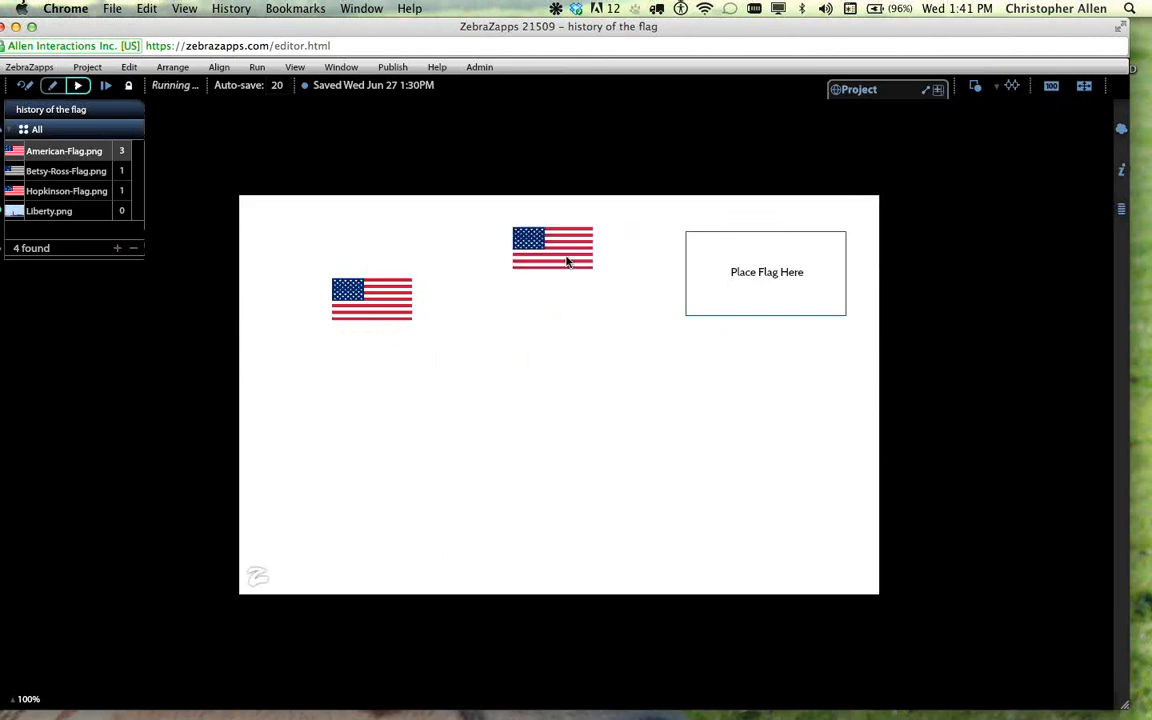
left_click_drag(566, 261, 733, 310)
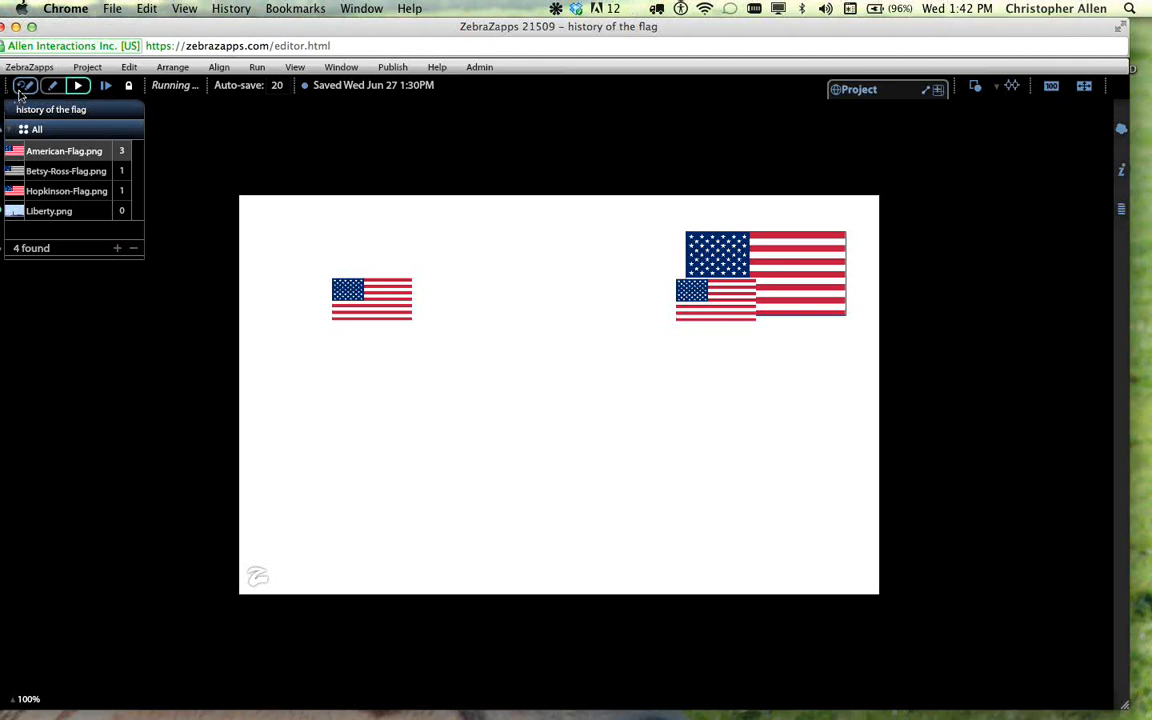
left_click(24, 87)
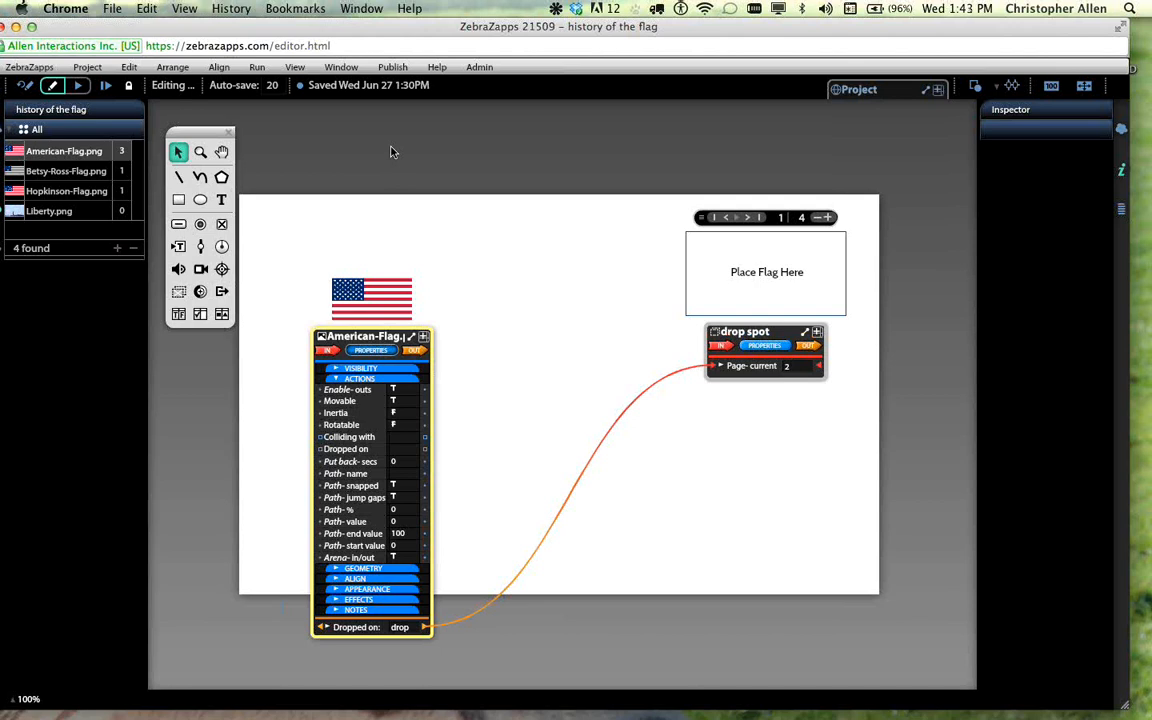
left_click(555, 304)
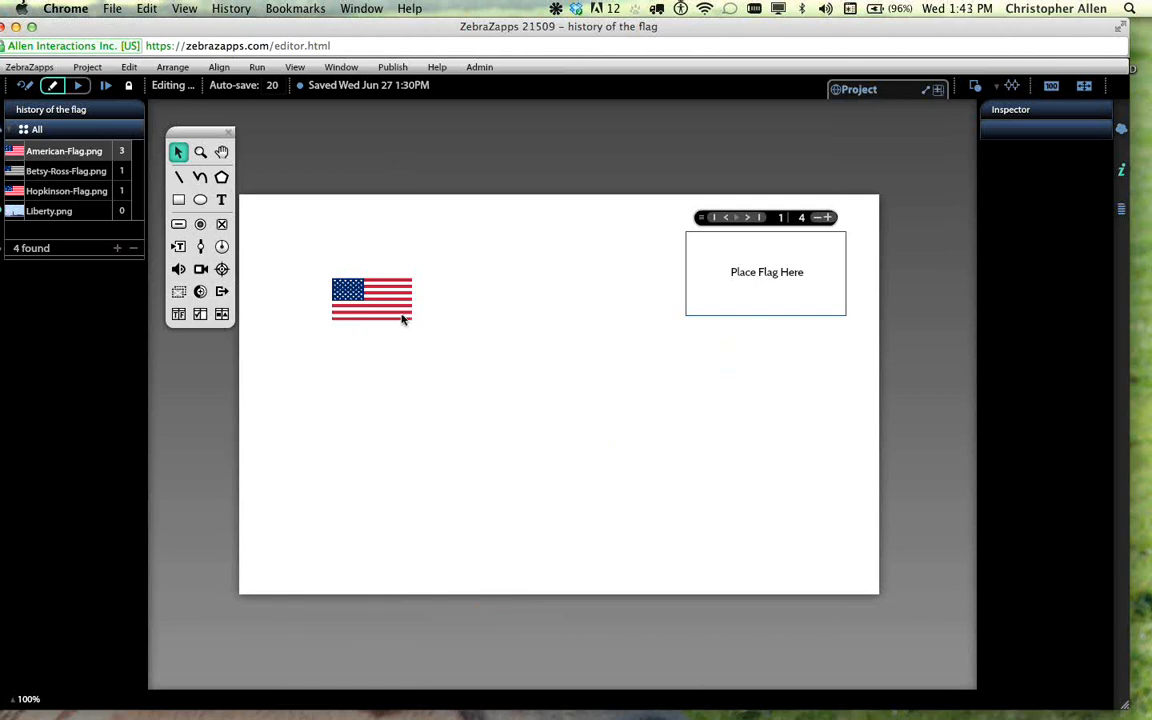
- Collapse the flag copy's properties and expand its Drag & Drop outputs with the Dropped on options
left_click(399, 315)
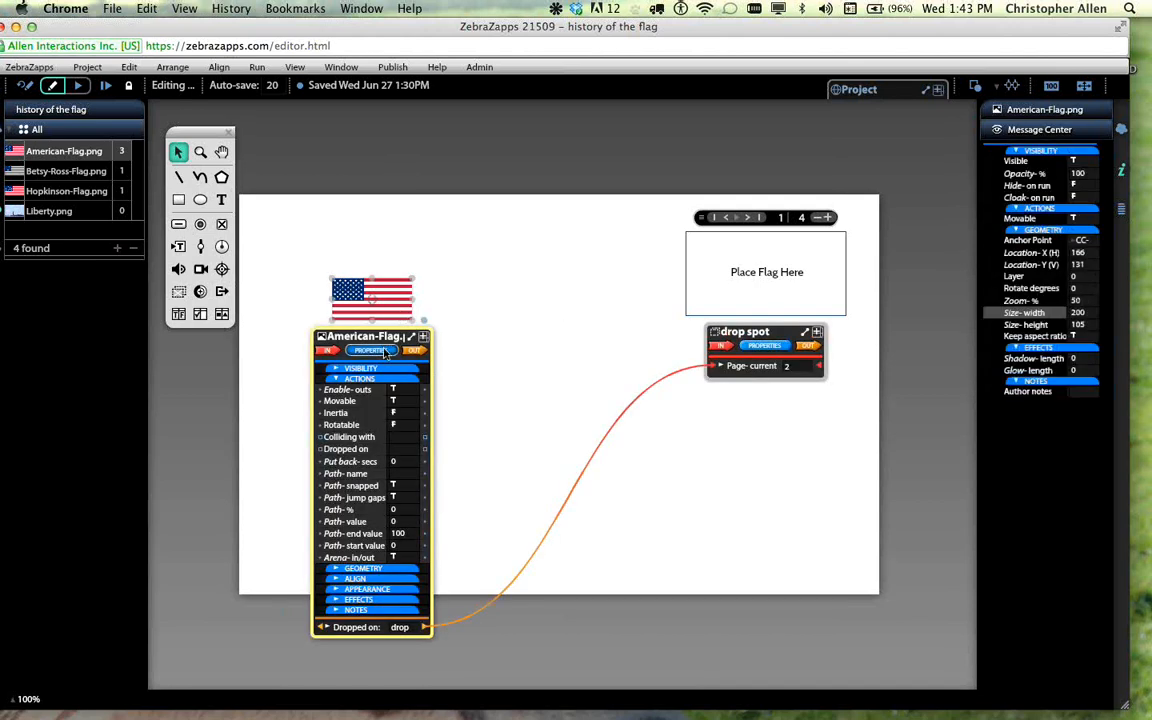
left_click(384, 352)
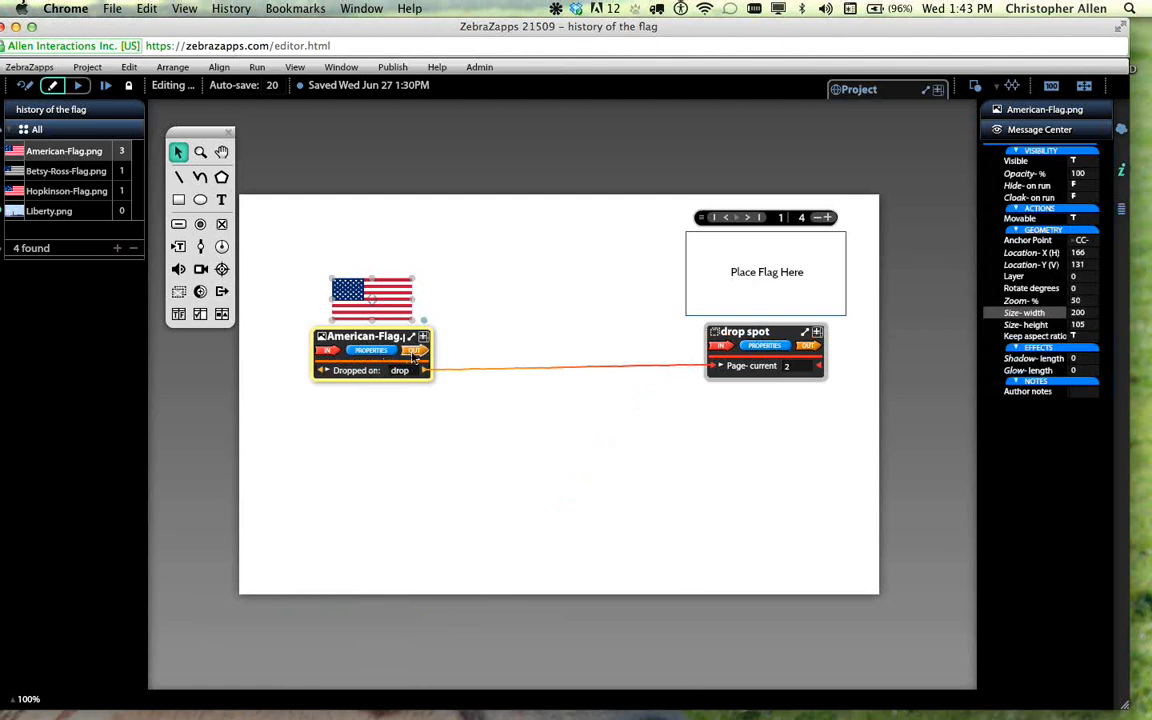
left_click(414, 352)
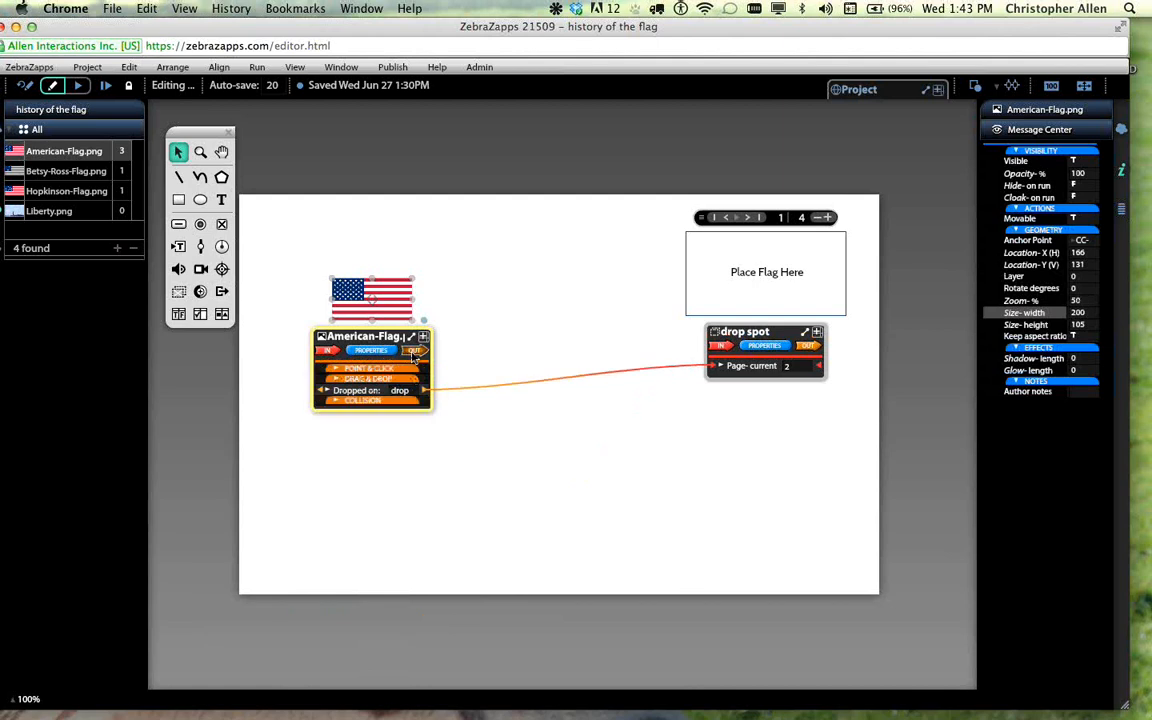
left_click(388, 388)
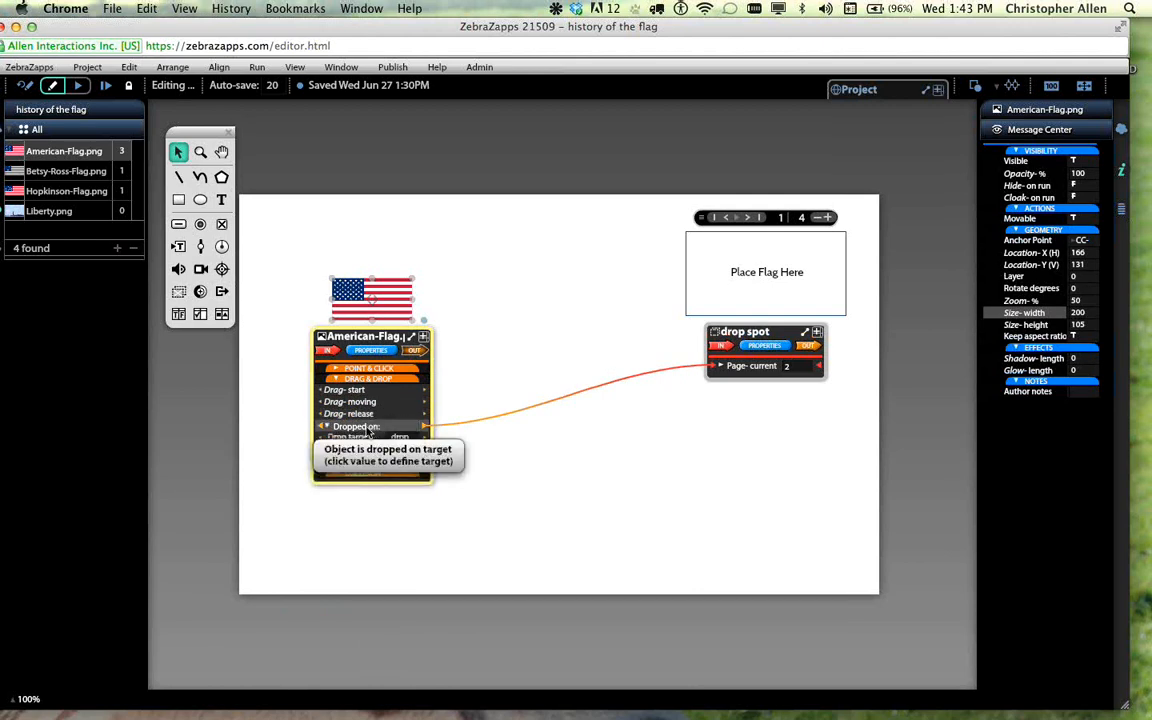
left_click(326, 426)
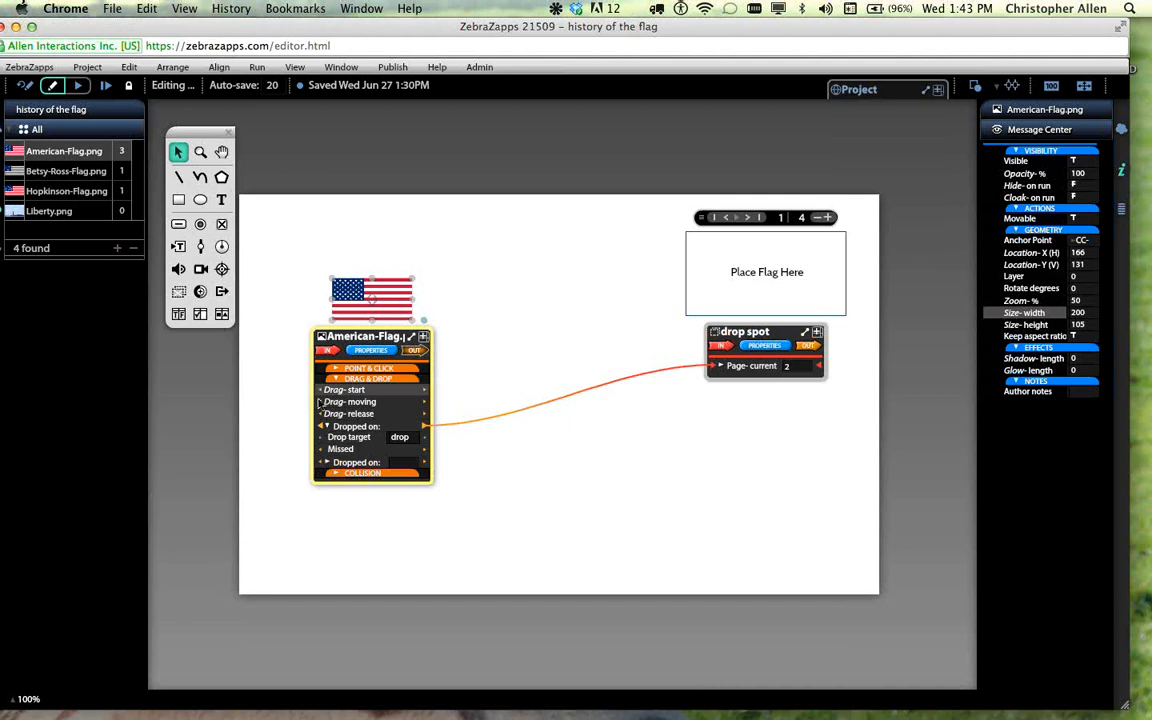
- Wire the small American flag's Dropped on and Missed outputs to its own Put back input
left_click_drag(323, 427, 294, 441)
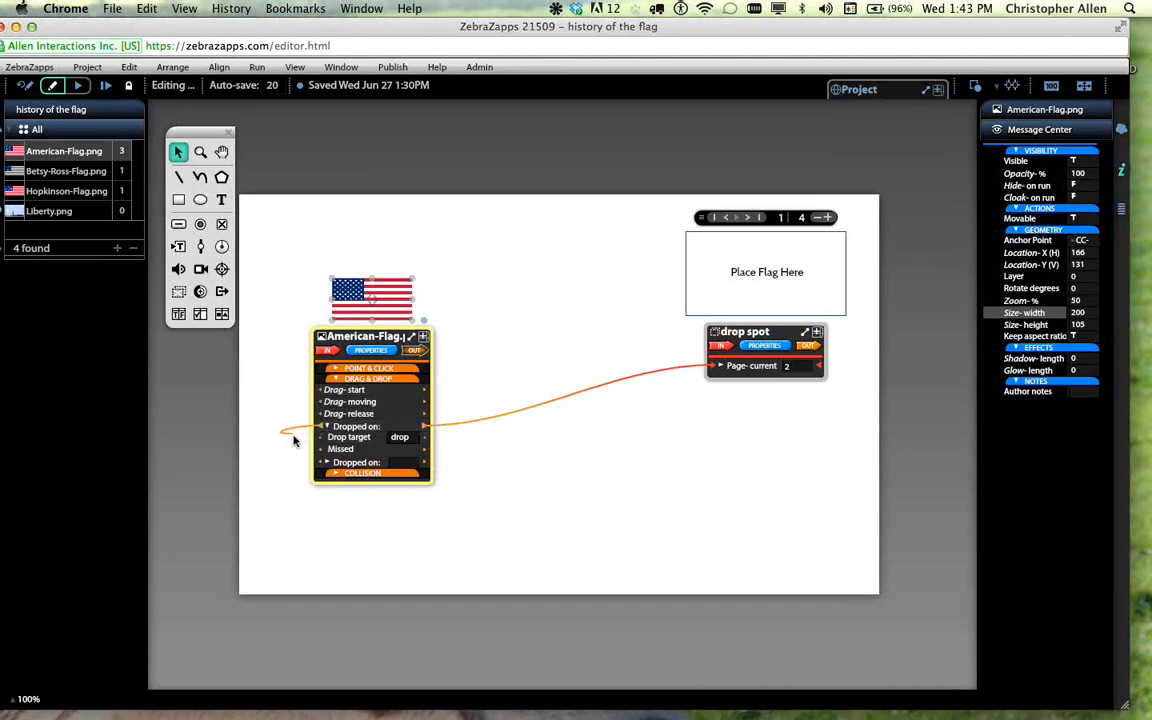
left_click_drag(294, 441, 356, 391)
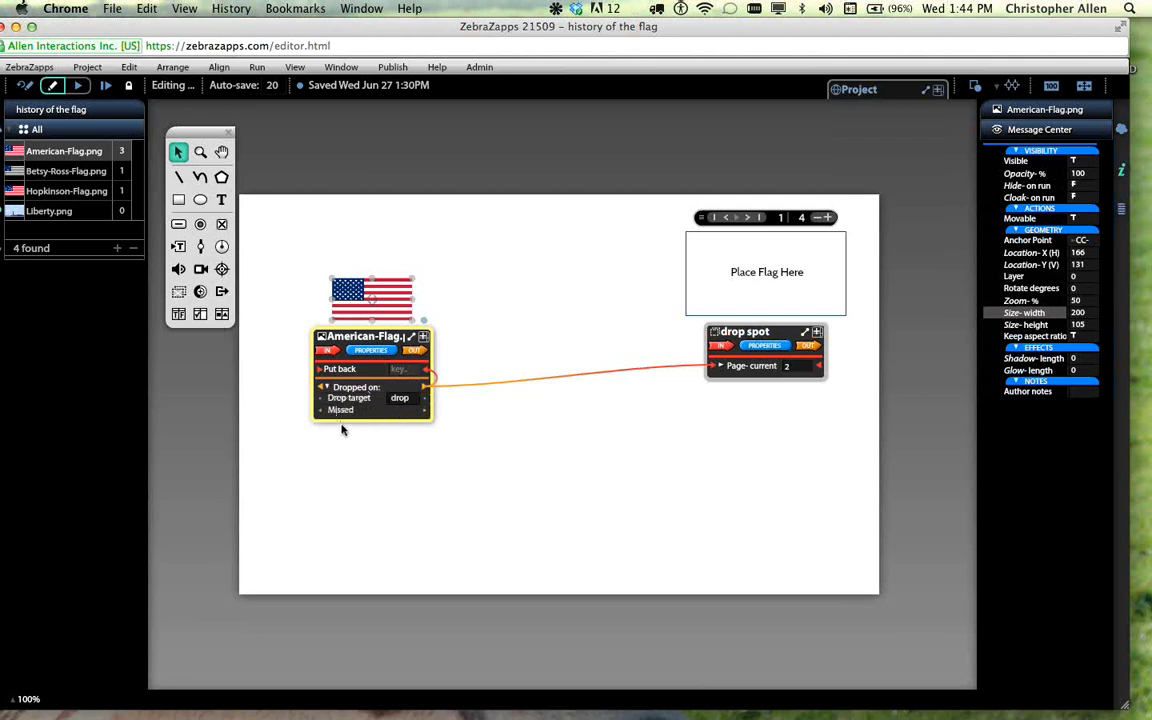
left_click_drag(318, 417, 322, 370)
- Test the put-back behaviour in run mode by releasing the small flag on and off the Place Flag Here area, and reset to editing
left_click(78, 86)
left_click_drag(387, 298, 560, 253)
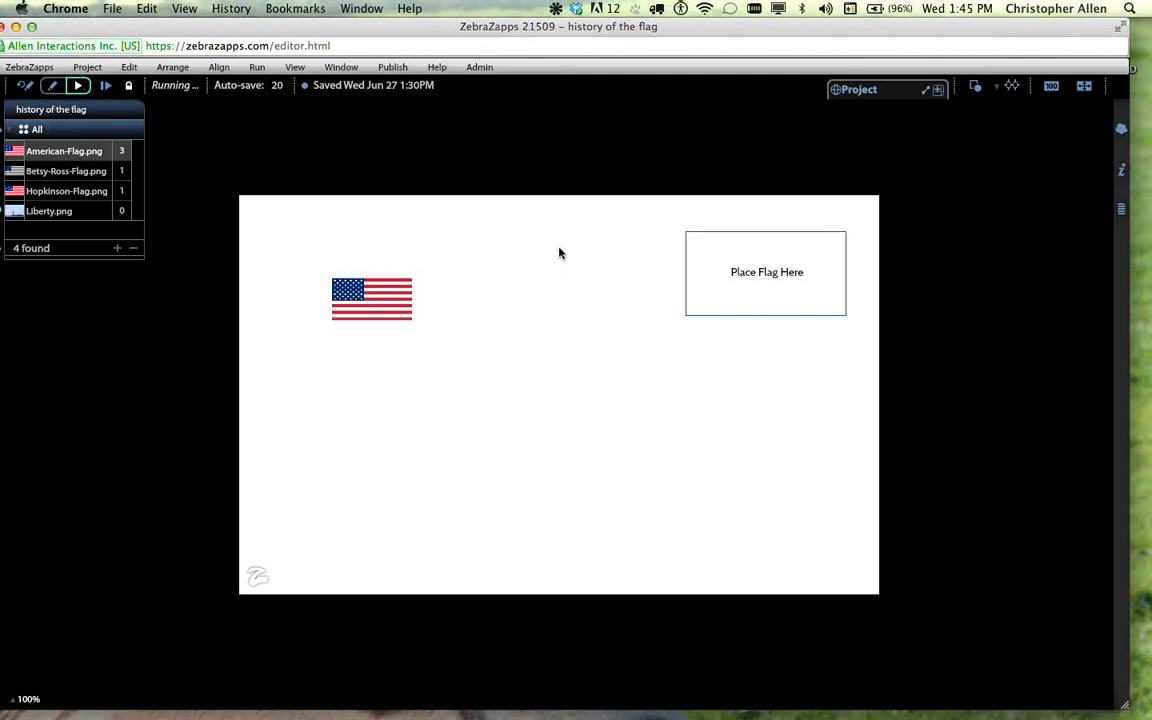
left_click_drag(440, 290, 734, 274)
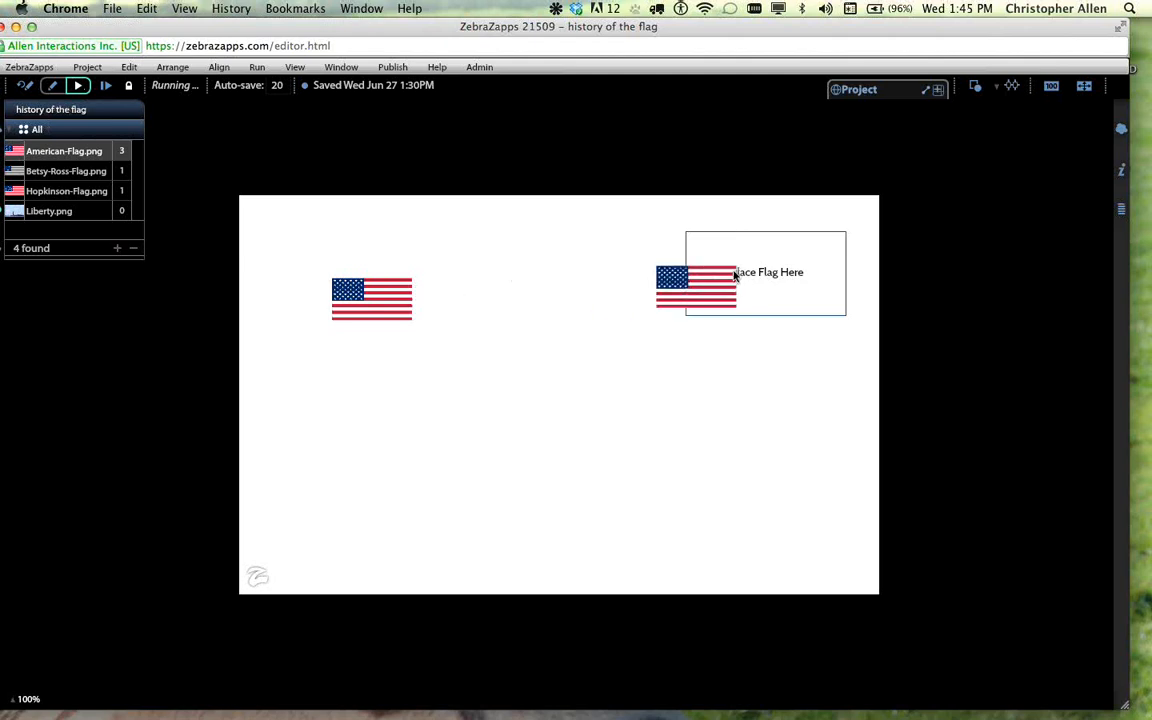
left_click_drag(734, 274, 736, 273)
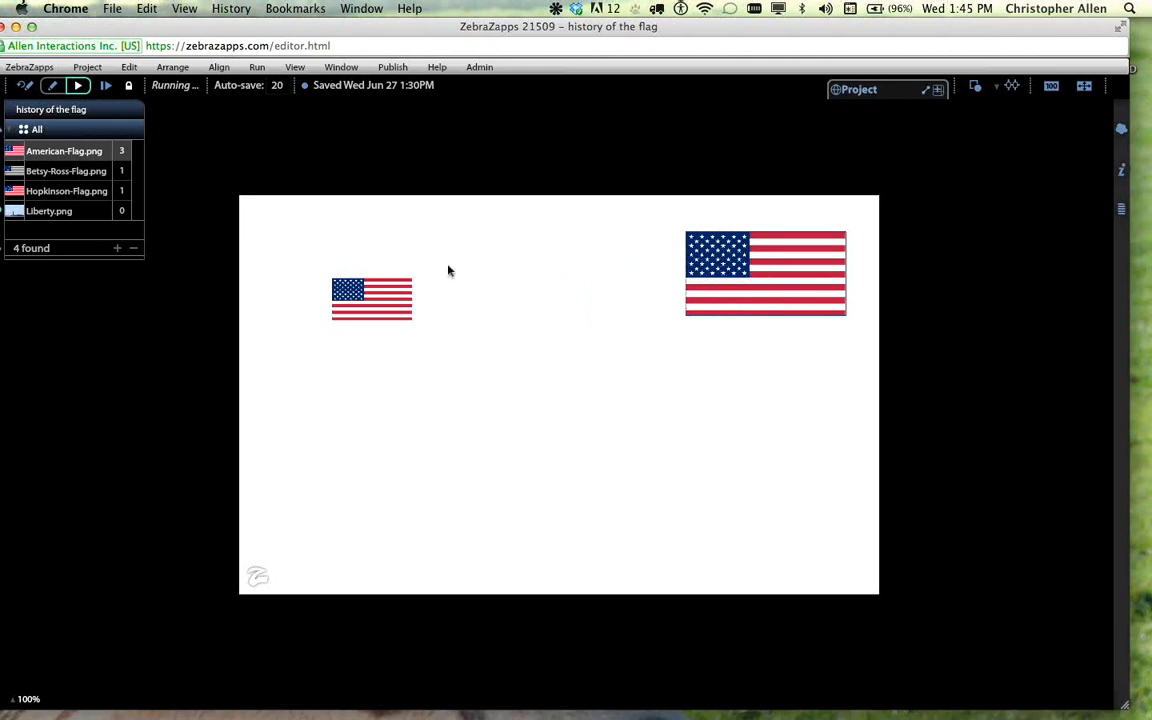
left_click_drag(422, 288, 754, 253)
left_click_drag(360, 300, 755, 243)
left_click_drag(366, 308, 720, 305)
left_click_drag(364, 304, 707, 269)
left_click_drag(351, 299, 712, 298)
left_click_drag(346, 311, 819, 305)
left_click_drag(398, 313, 689, 275)
left_click(27, 87)
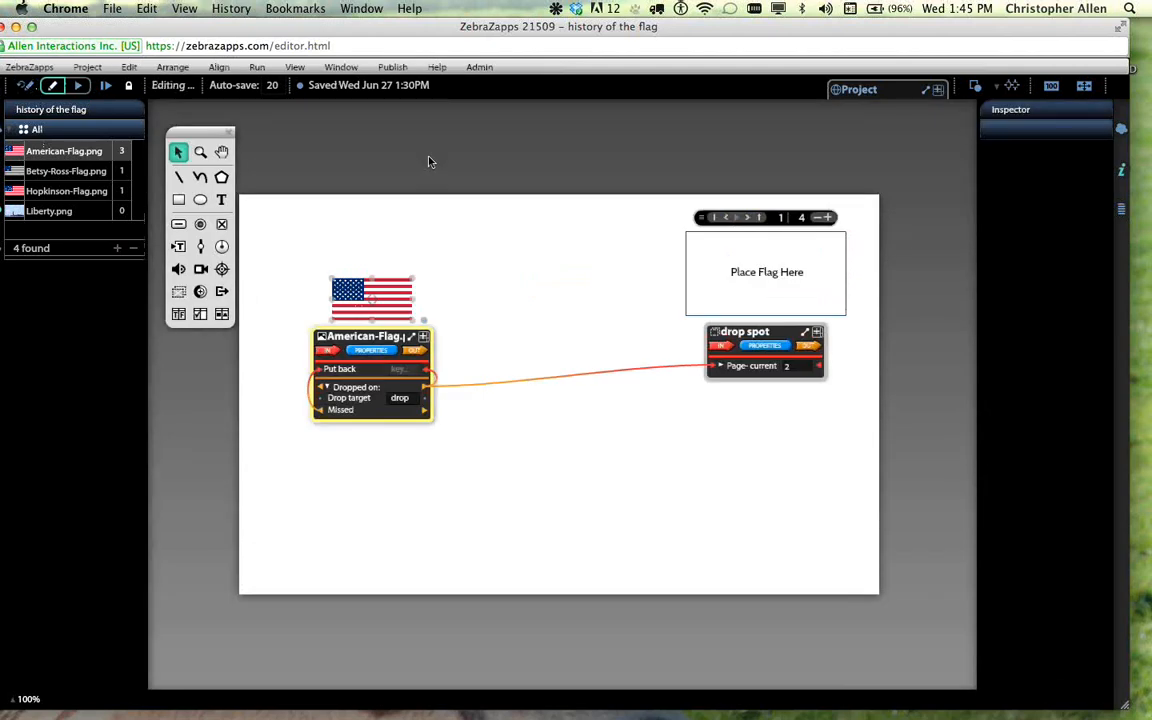
- Select the small flag, demonstrate the finished History of the American Flag example by dropping its three flags on the flagpole area, and minimize its window
left_click(405, 316)
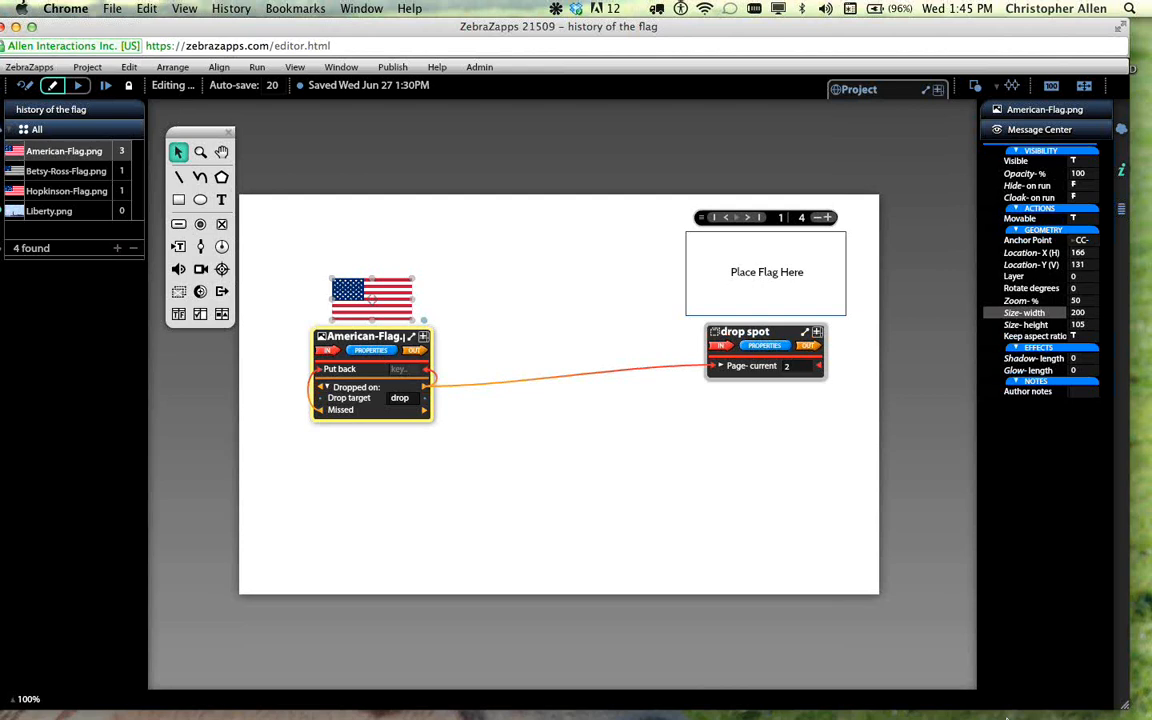
mouse_move(1007, 718)
left_click(1091, 707)
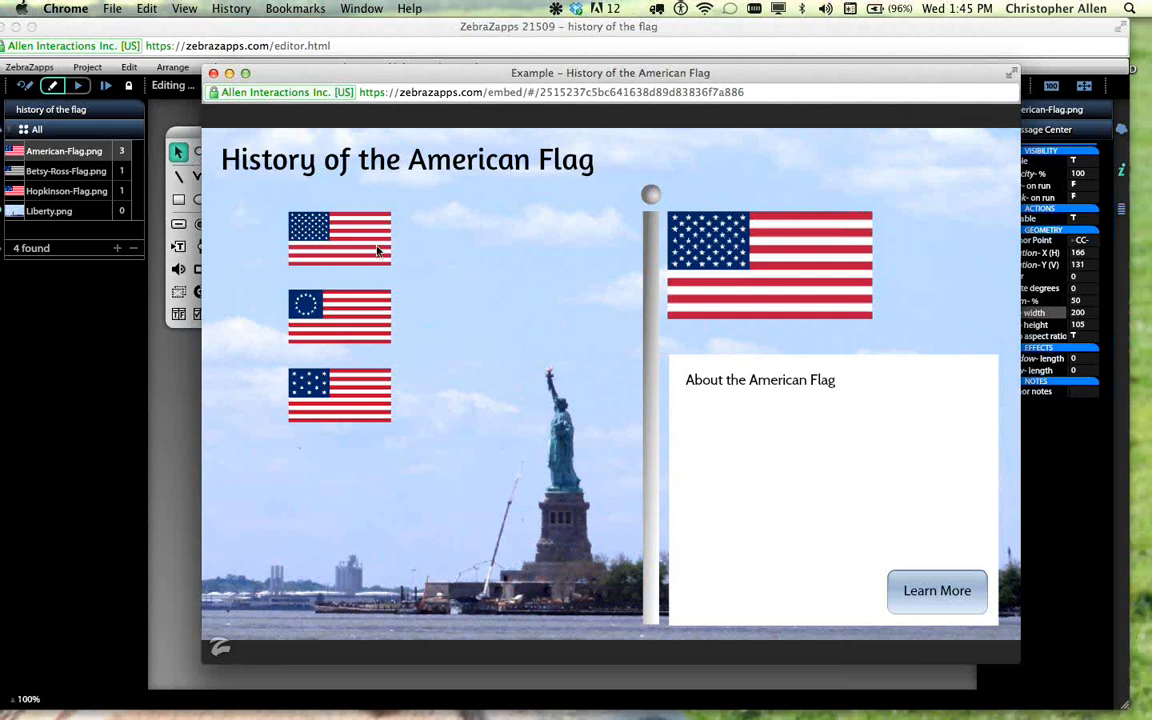
mouse_move(348, 246)
left_click_drag(348, 246, 729, 246)
mouse_move(347, 316)
left_click_drag(347, 316, 686, 274)
left_click_drag(384, 391, 783, 262)
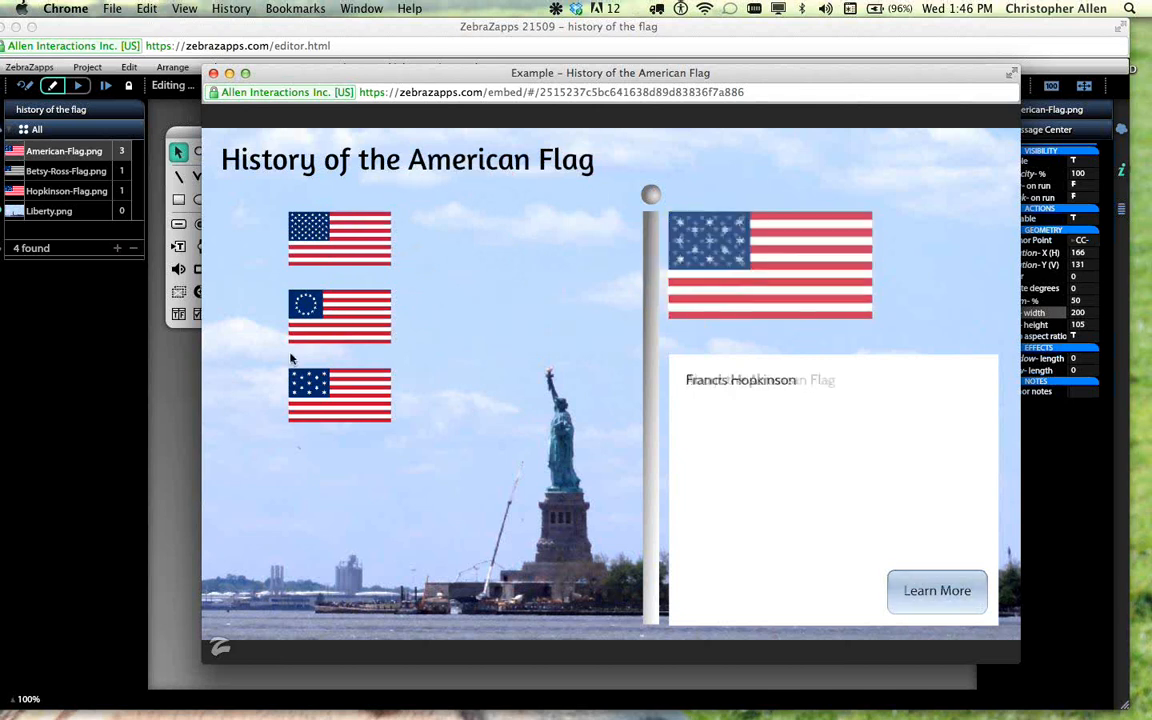
left_click_drag(313, 336, 675, 300)
left_click_drag(348, 258, 797, 257)
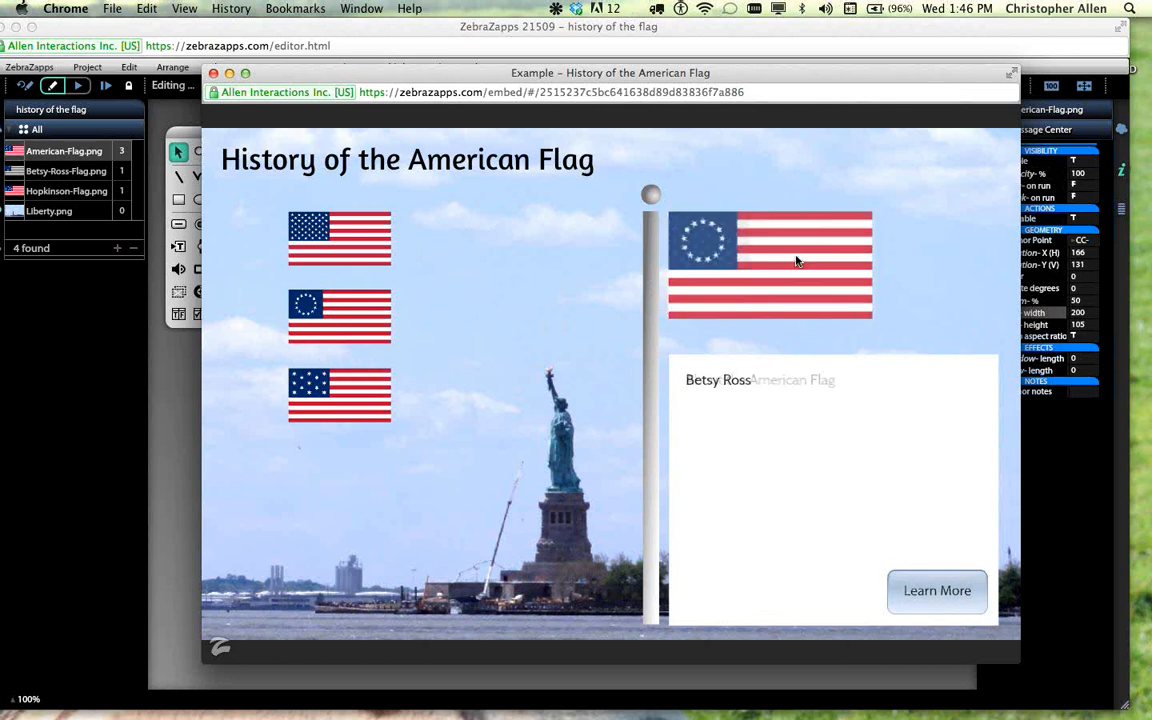
left_click(229, 74)
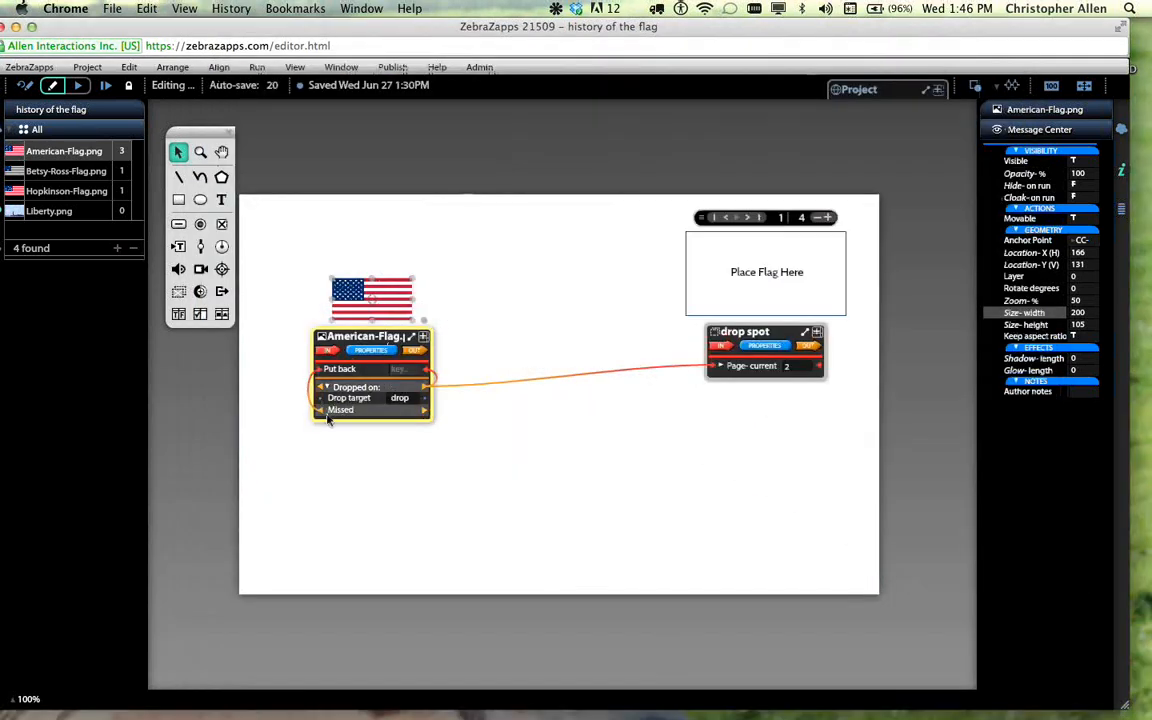
- Wire the flag's Drag- start output to its own Opacity-% input and set that opacity value to 70
left_click(413, 357)
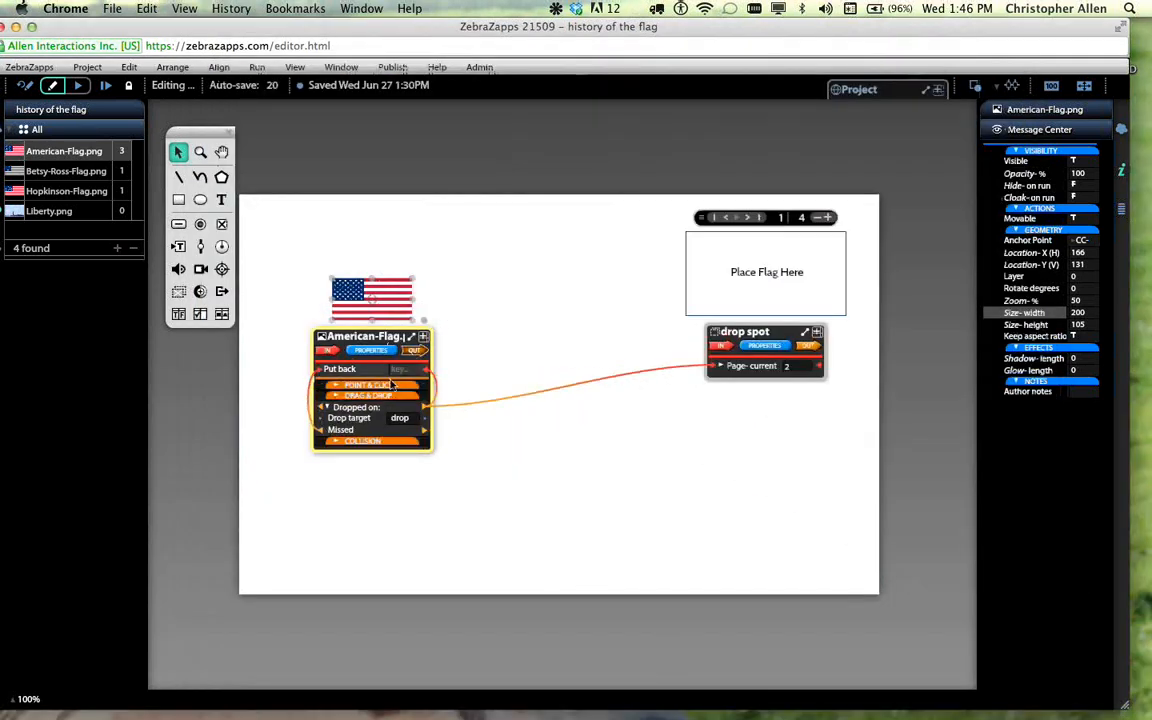
left_click(389, 397)
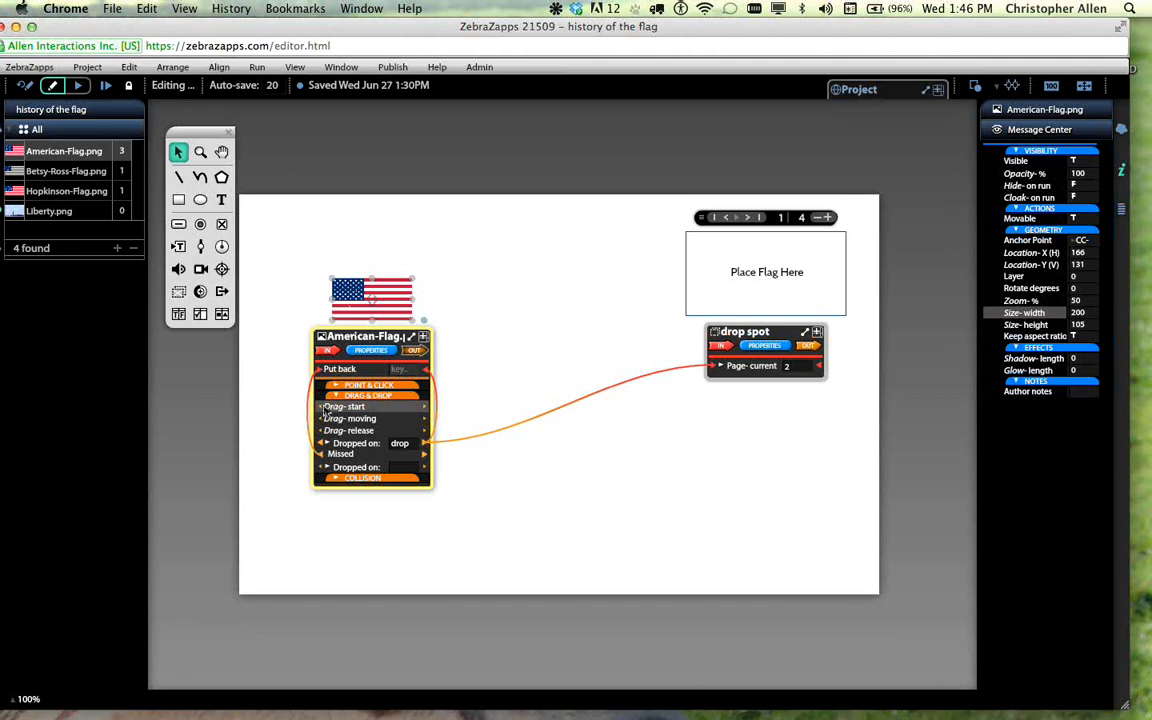
mouse_move(324, 410)
left_mouse_down()
mouse_move(236, 430)
mouse_move(288, 345)
mouse_move(356, 357)
mouse_move(340, 414)
left_mouse_up()
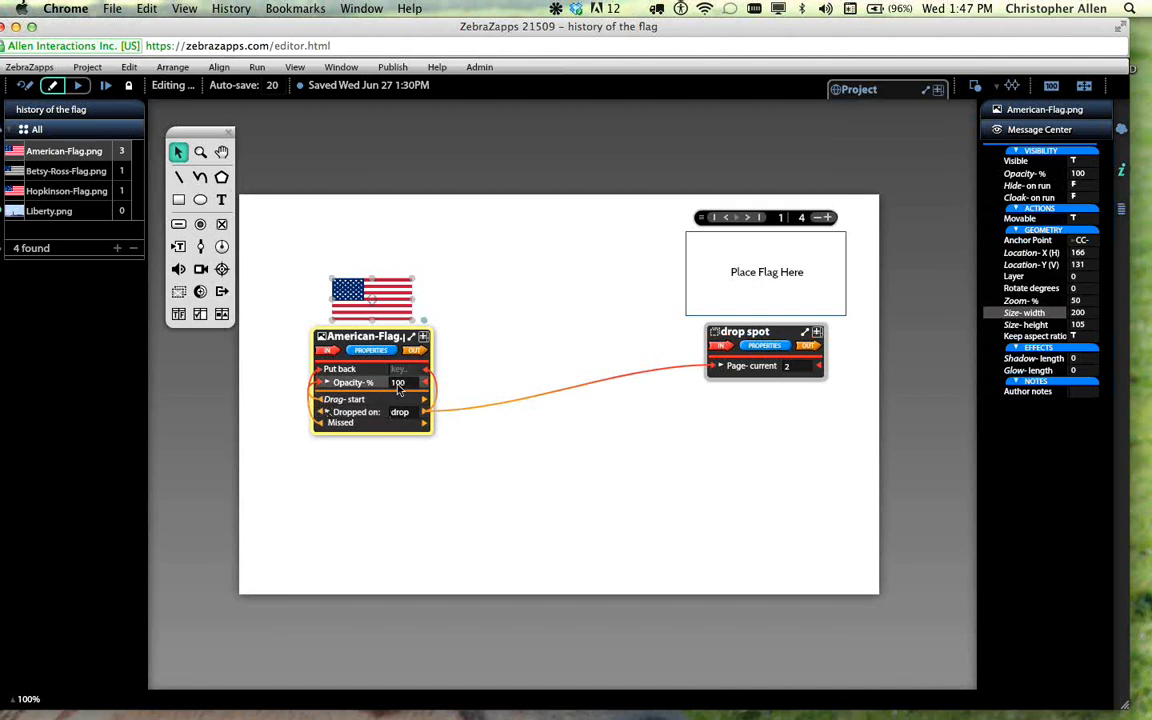
type("70")
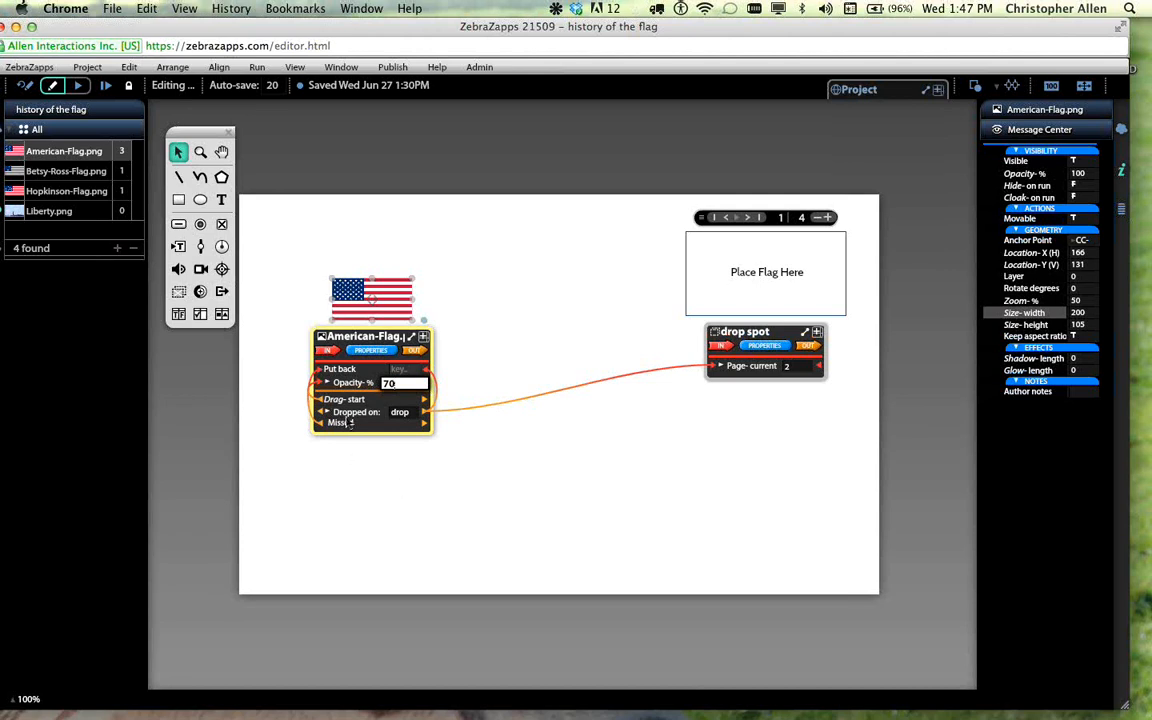
- Wire the flag's Drag- release output to a second Opacity-% input on the same flag with a value of 100
left_click(415, 351)
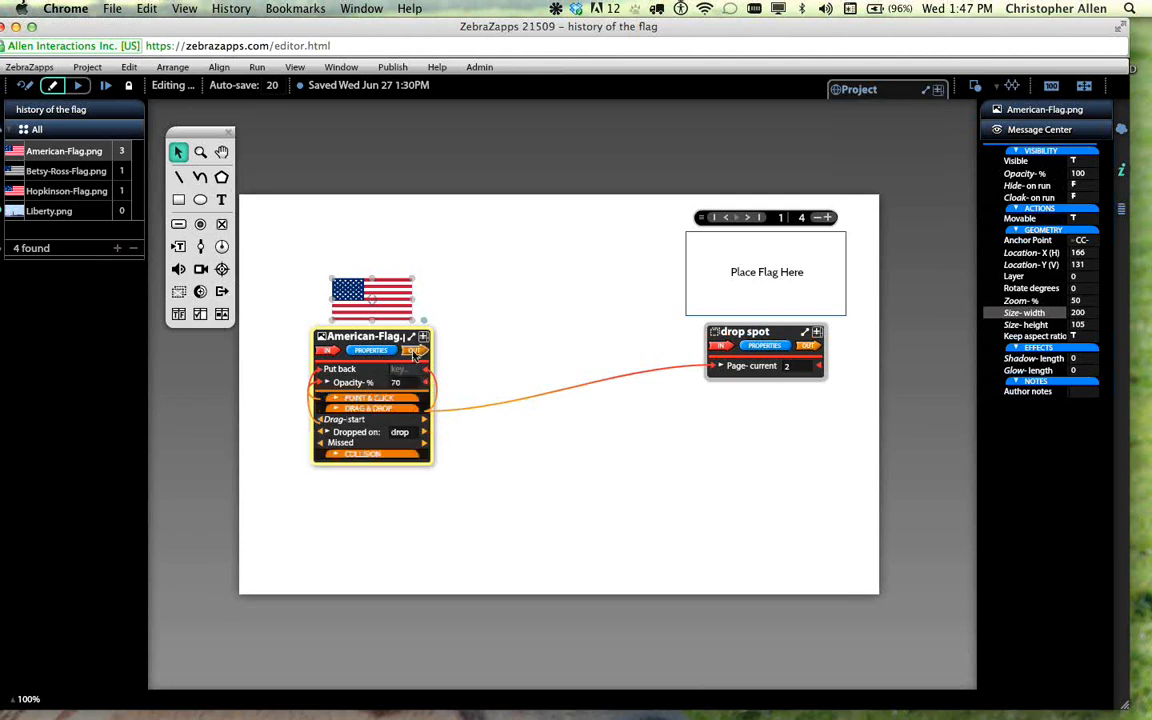
left_click(371, 410)
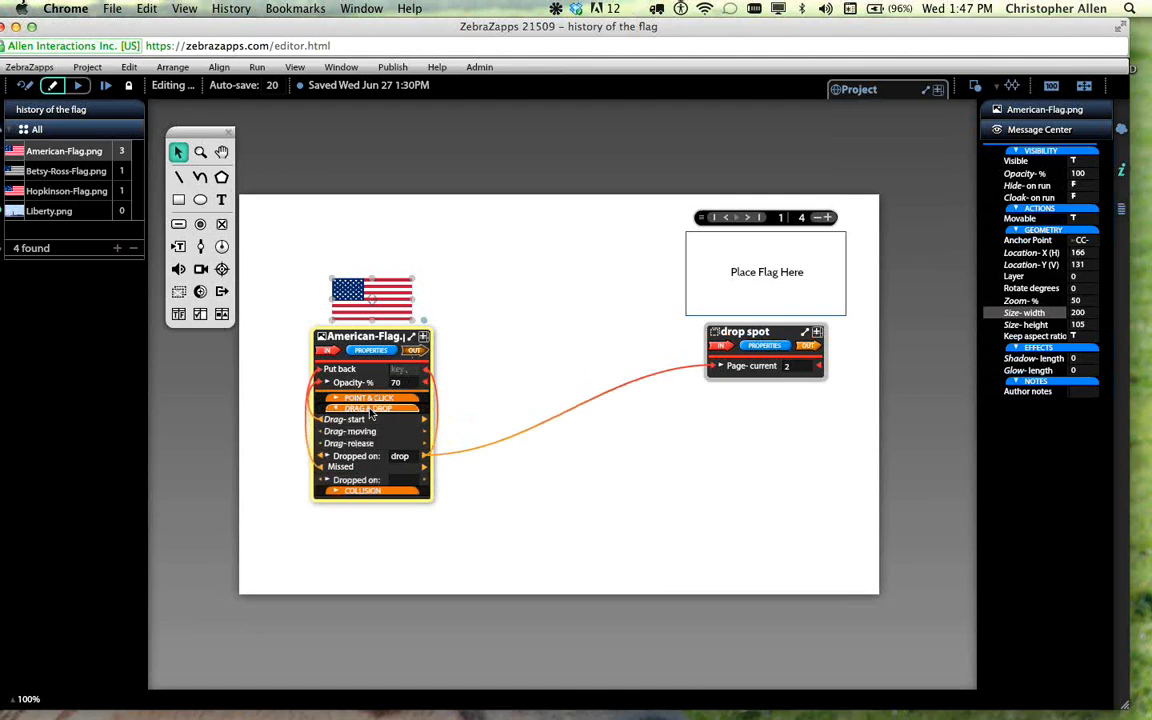
left_click_drag(320, 445, 386, 404)
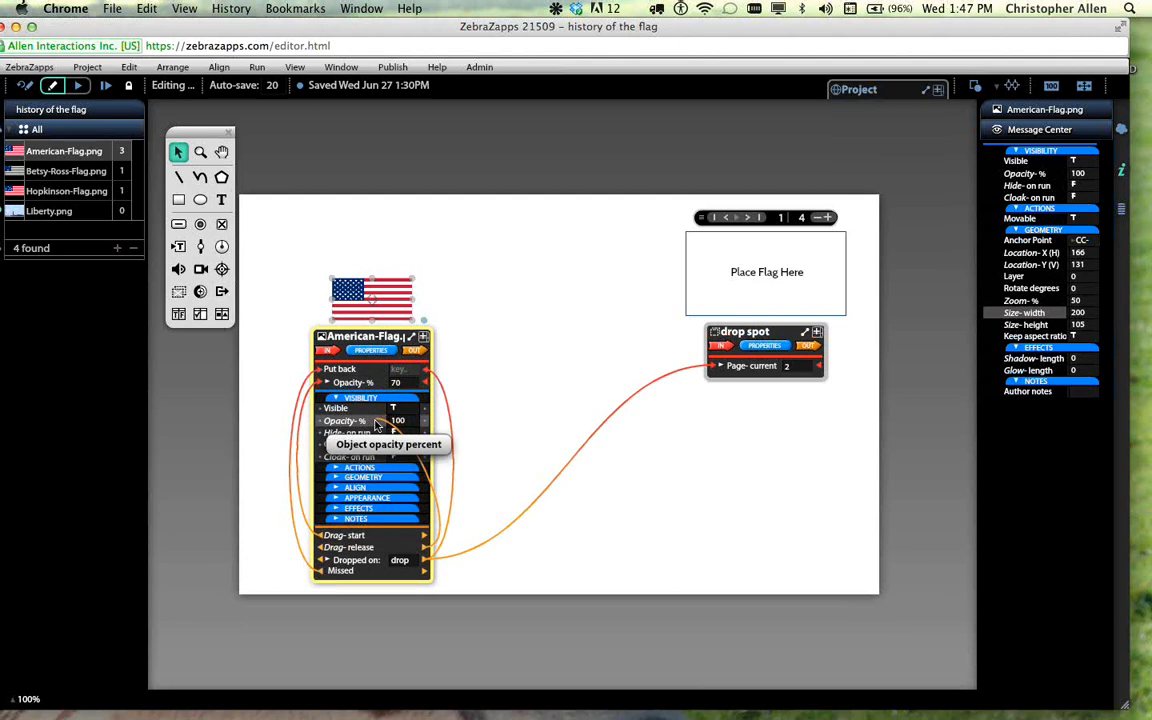
left_click(376, 424)
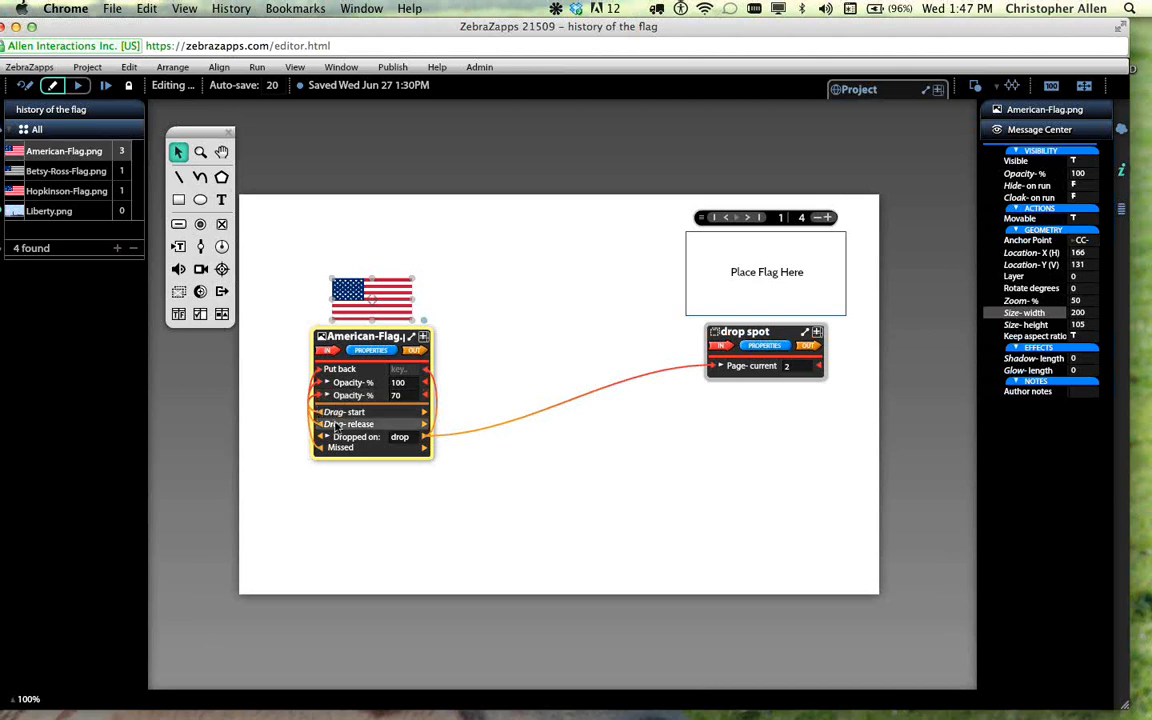
left_click(391, 383)
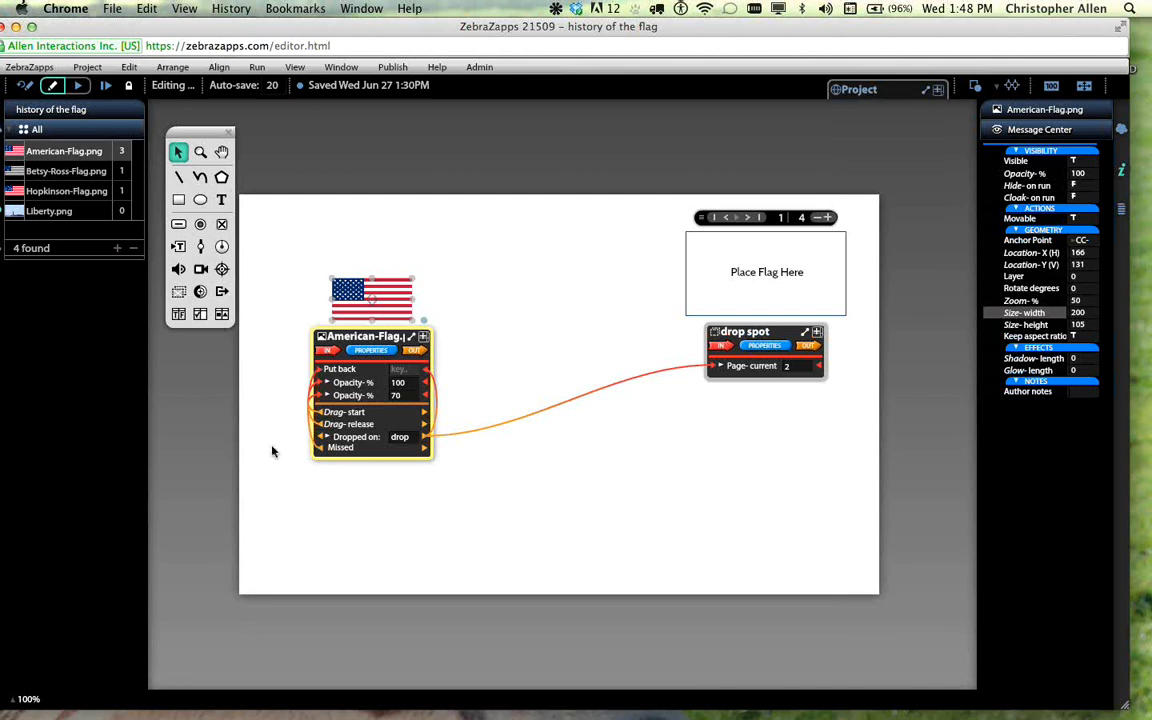
- Test the opacity change in run mode by moving the small flag onto the drop spot and around the stage, and reset to editing
left_click(76, 86)
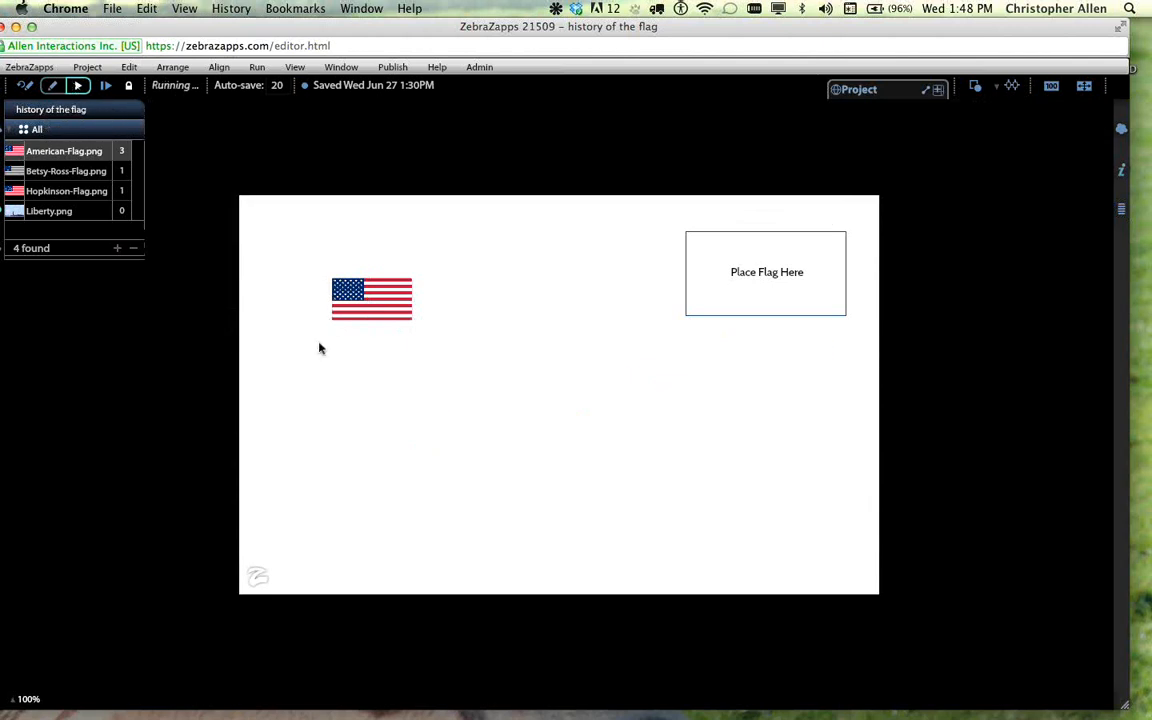
left_click_drag(345, 311, 713, 293)
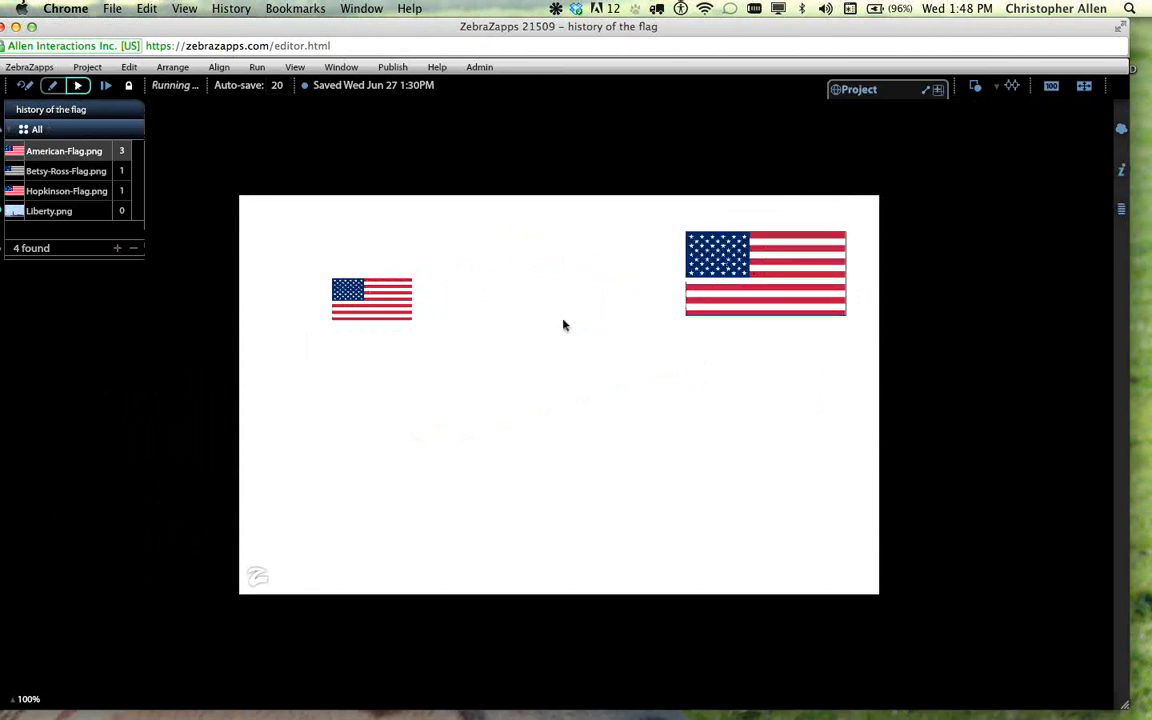
left_click_drag(357, 280, 712, 304)
left_click_drag(344, 302, 505, 255)
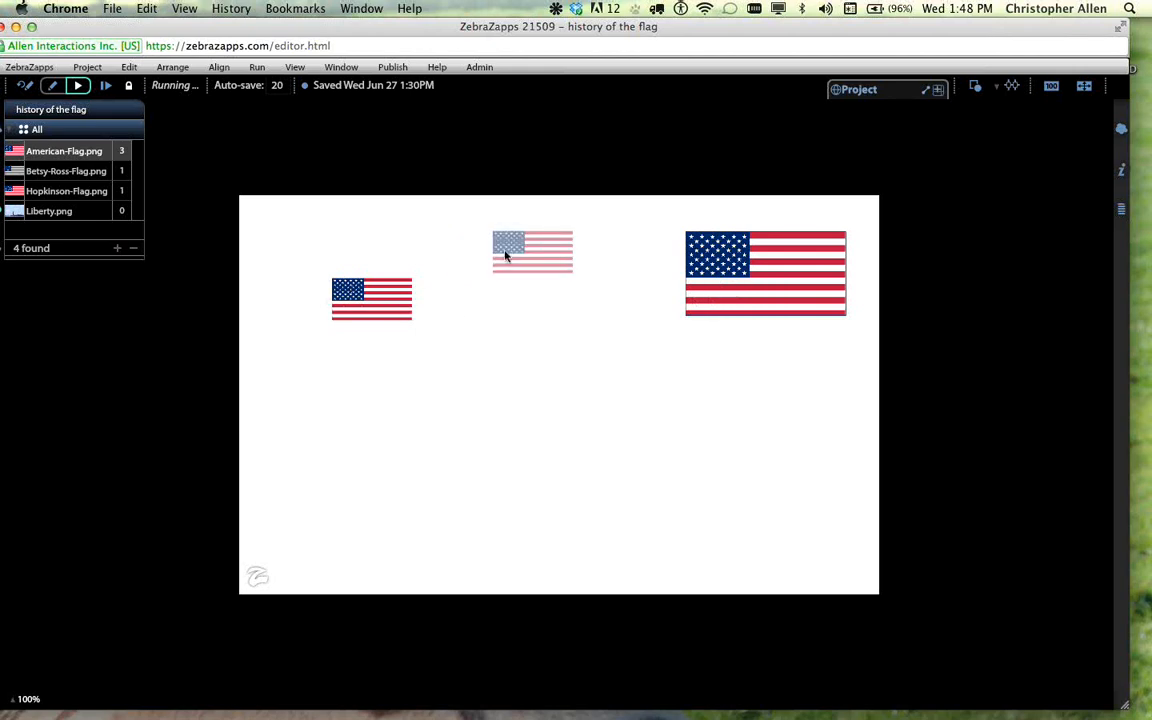
left_click_drag(505, 255, 506, 254)
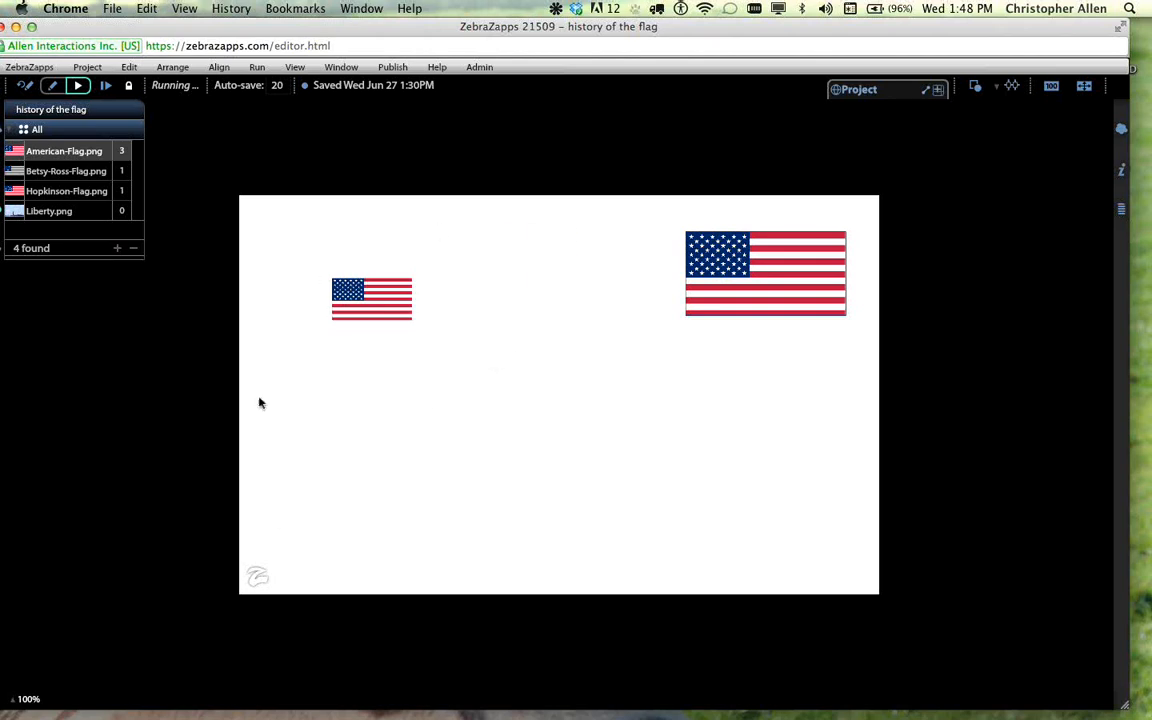
left_click_drag(369, 310, 576, 294)
left_click_drag(393, 303, 517, 226)
left_click_drag(395, 286, 457, 258)
left_click_drag(350, 286, 476, 265)
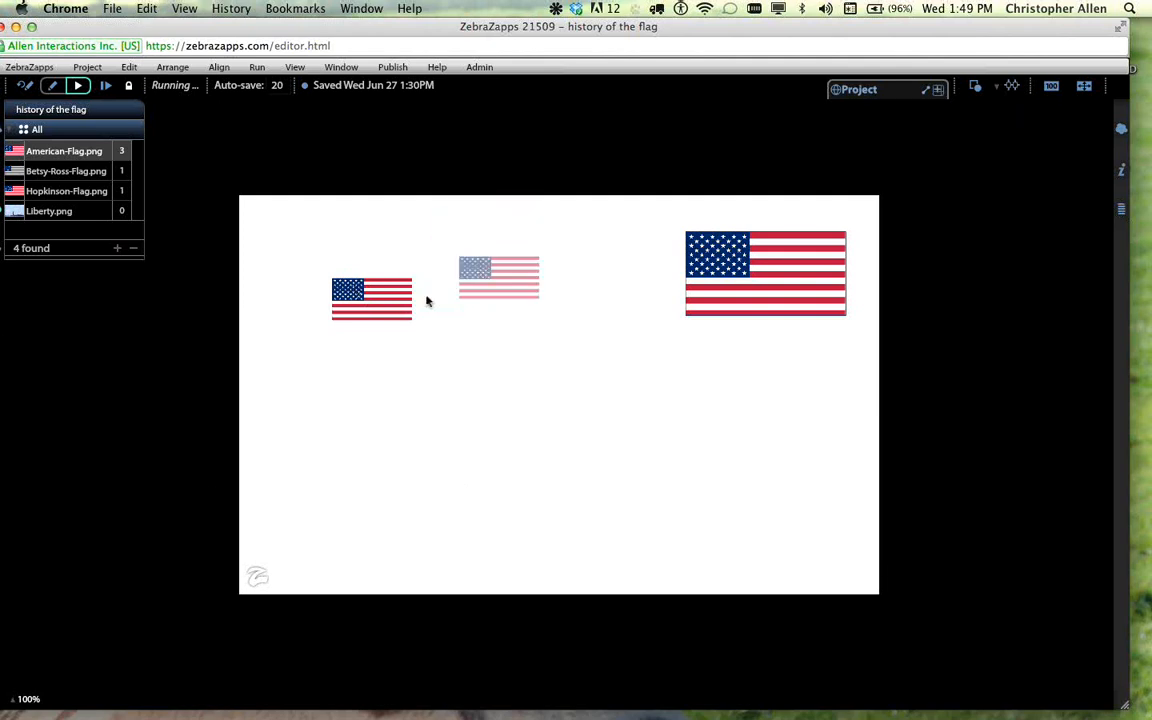
left_click_drag(349, 300, 450, 298)
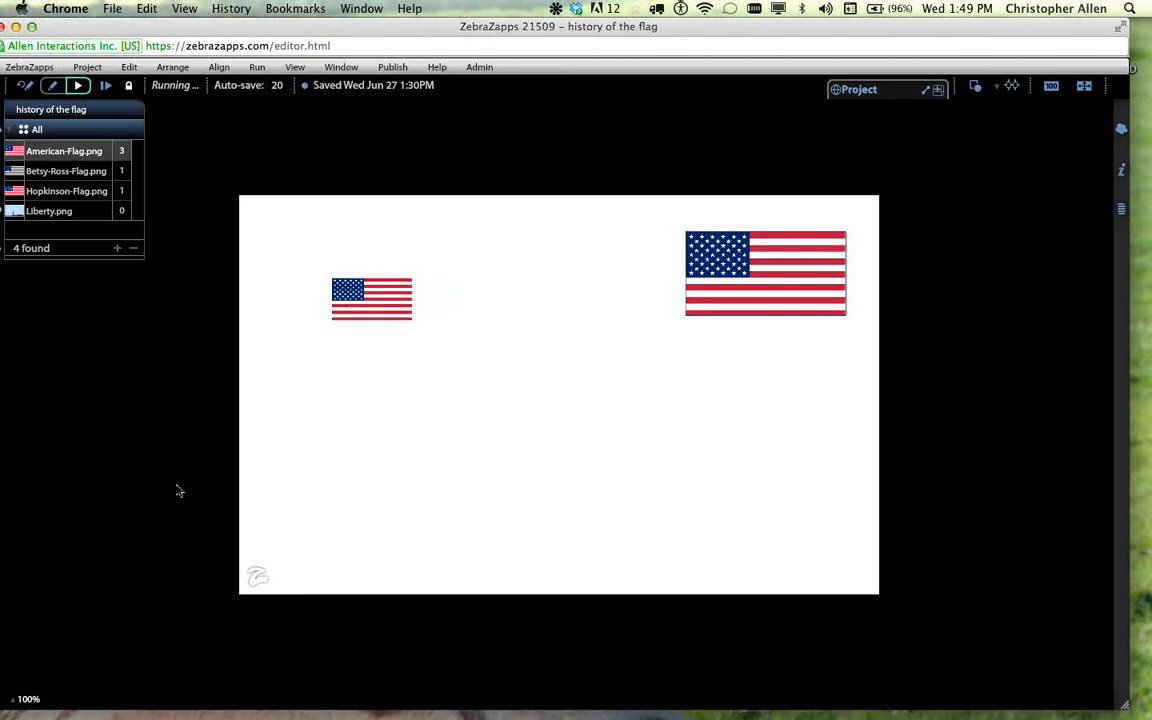
left_click(27, 86)
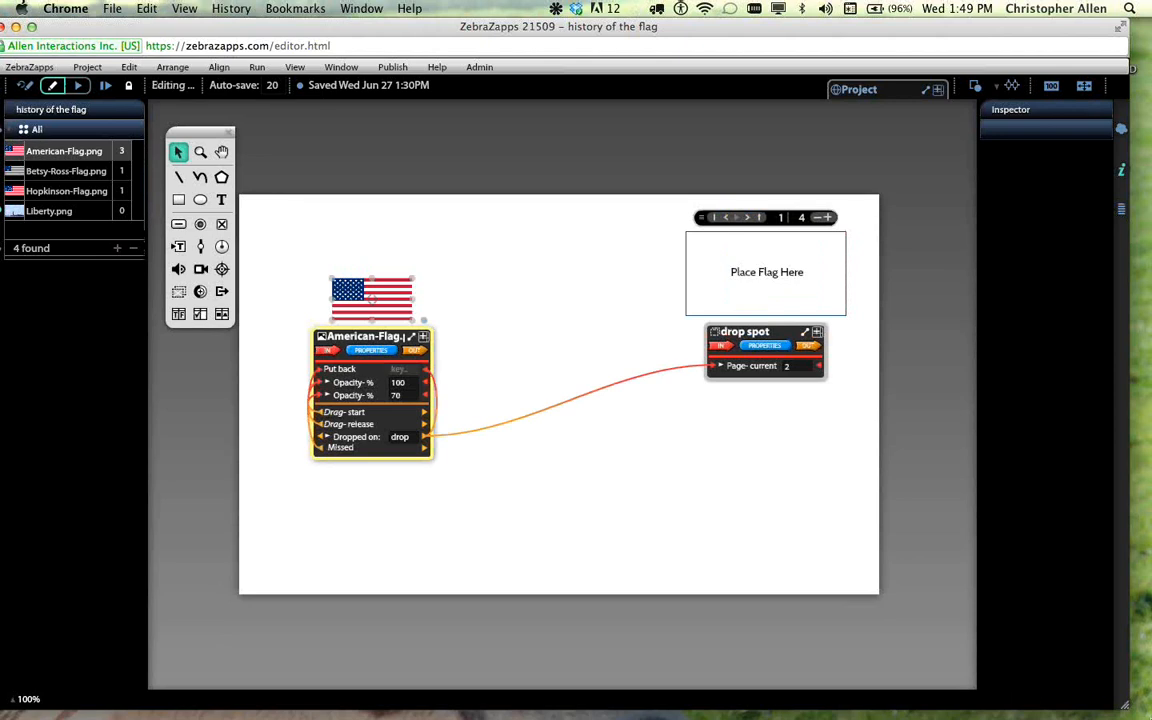
- Reopen the finished example window, try all three small flags on the flagpole area again, and minimize the window
mouse_move(1096, 706)
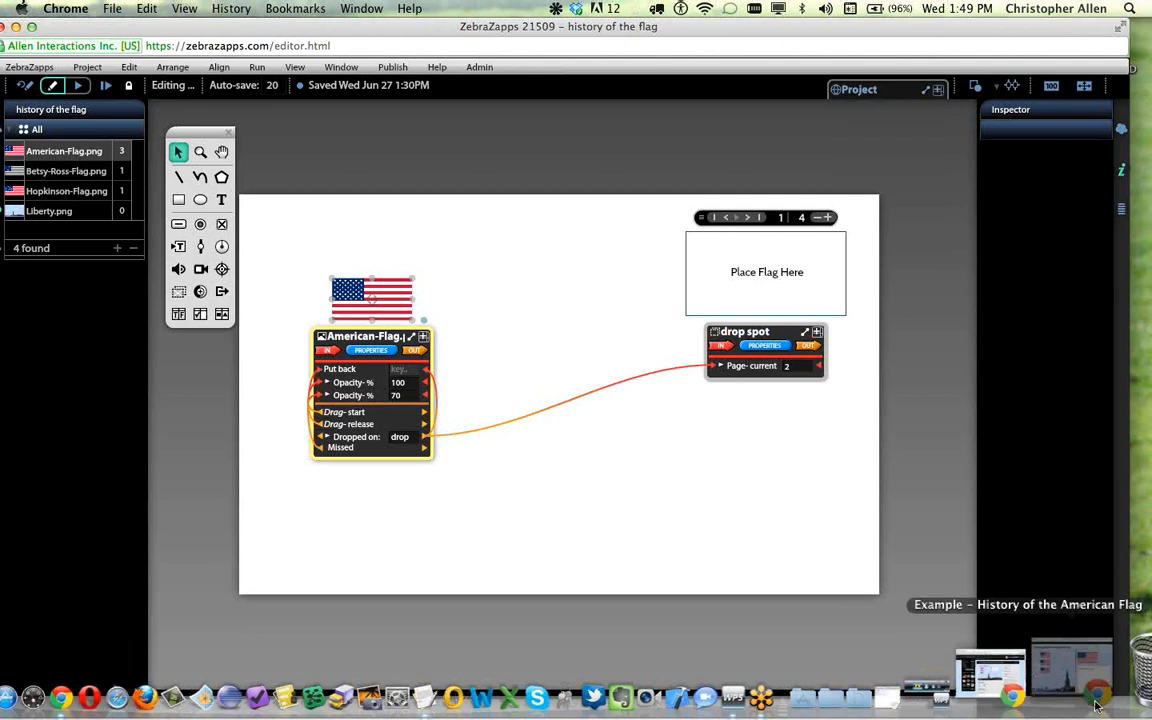
left_click(1096, 706)
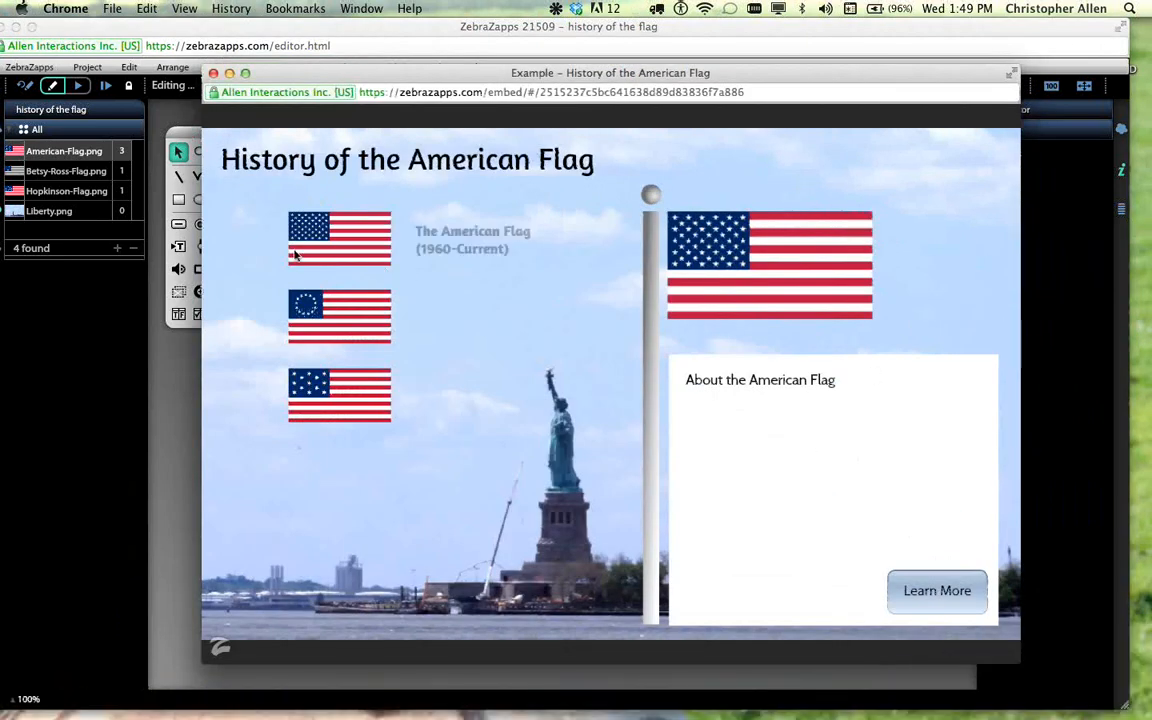
left_click_drag(383, 251, 771, 247)
left_click_drag(358, 321, 656, 310)
left_click_drag(315, 377, 674, 265)
left_click_drag(340, 238, 675, 258)
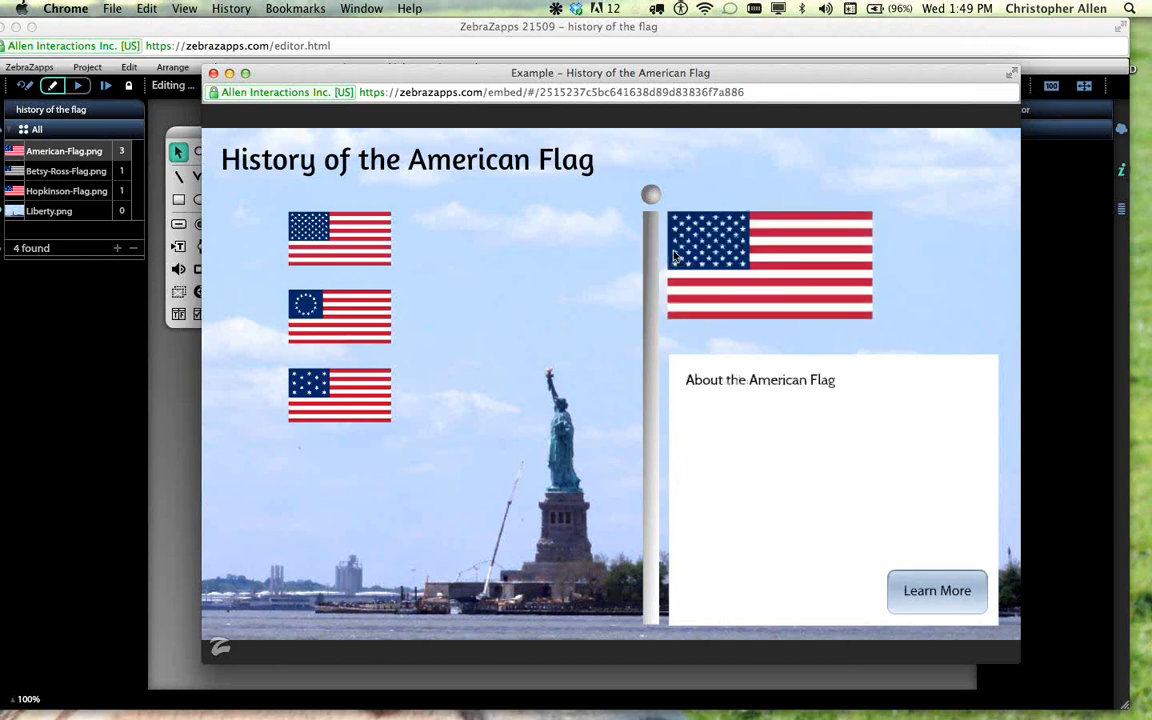
left_click(230, 75)
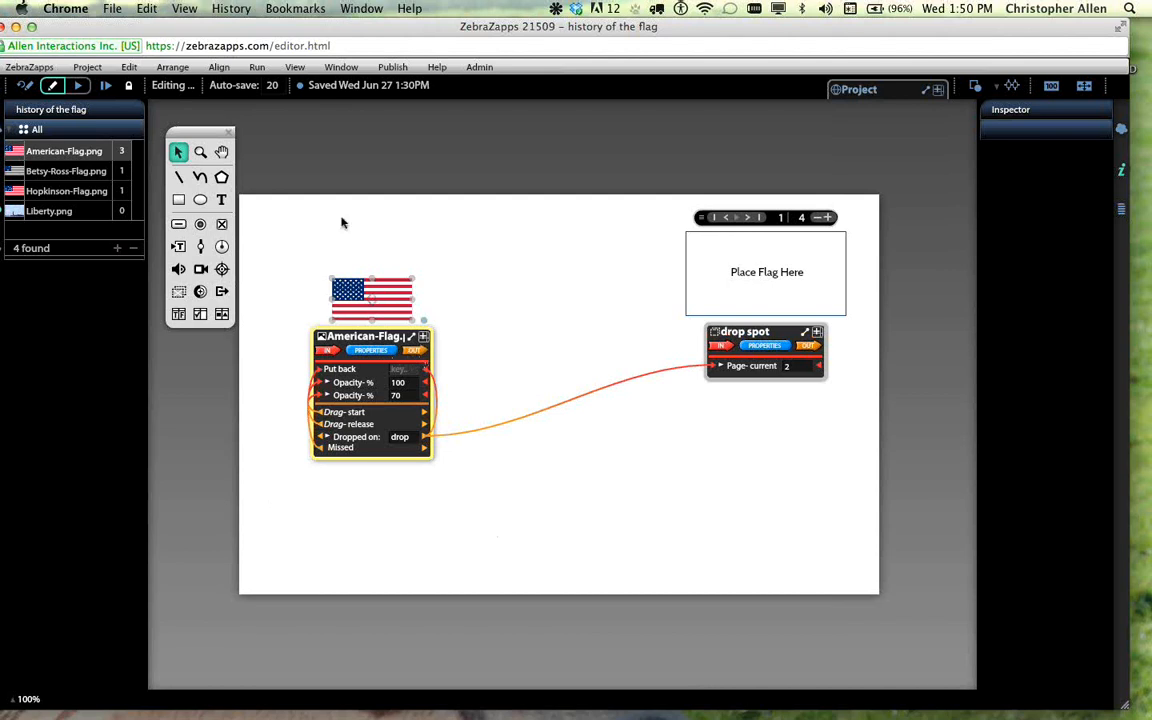
- Expand the flag's Collision outputs and set the Collided with target to the drop spot
left_click(410, 352)
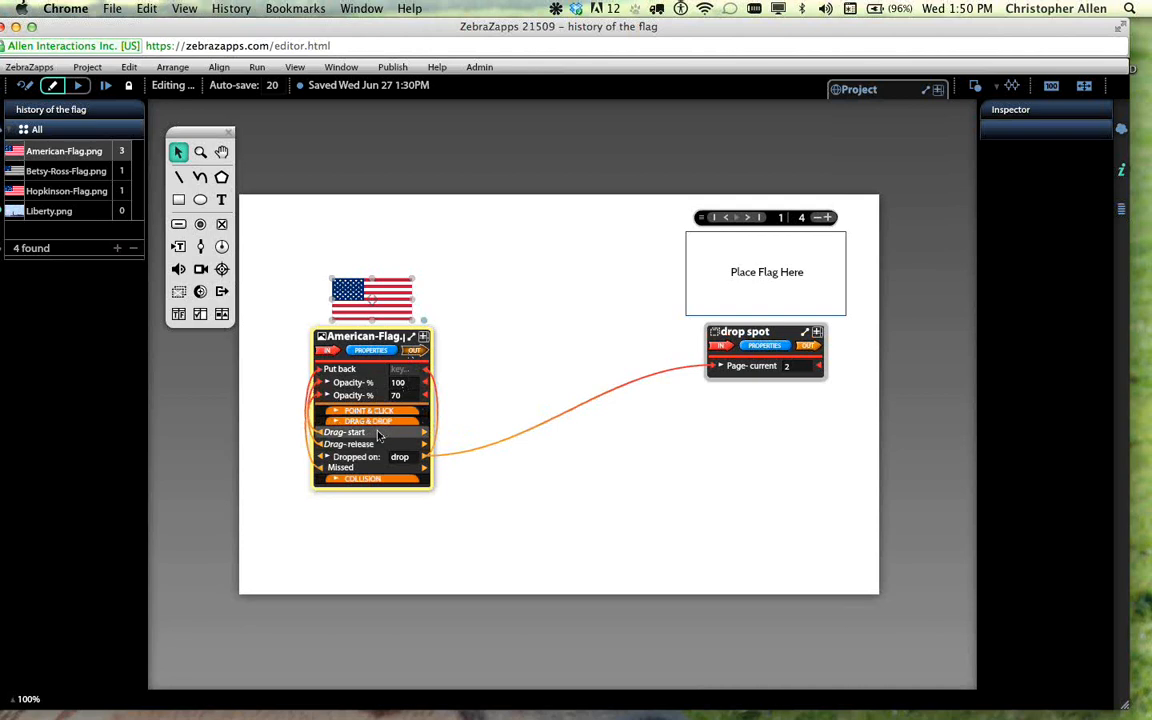
left_click(367, 482)
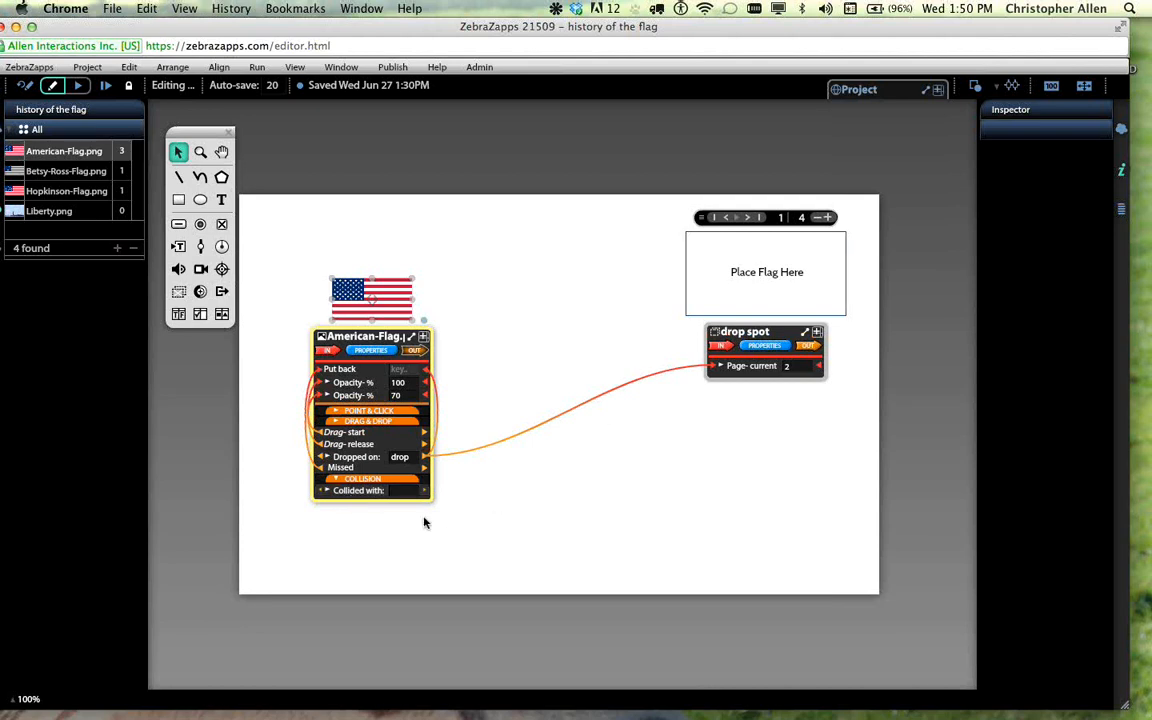
left_click(372, 492)
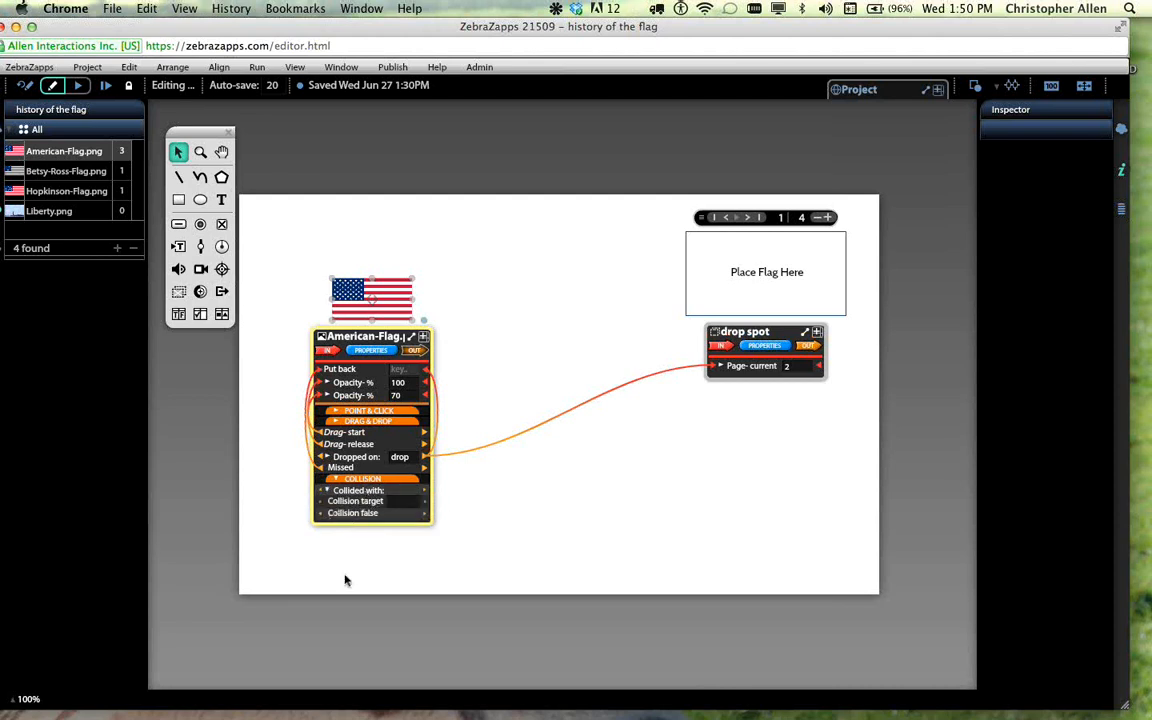
left_click(407, 503)
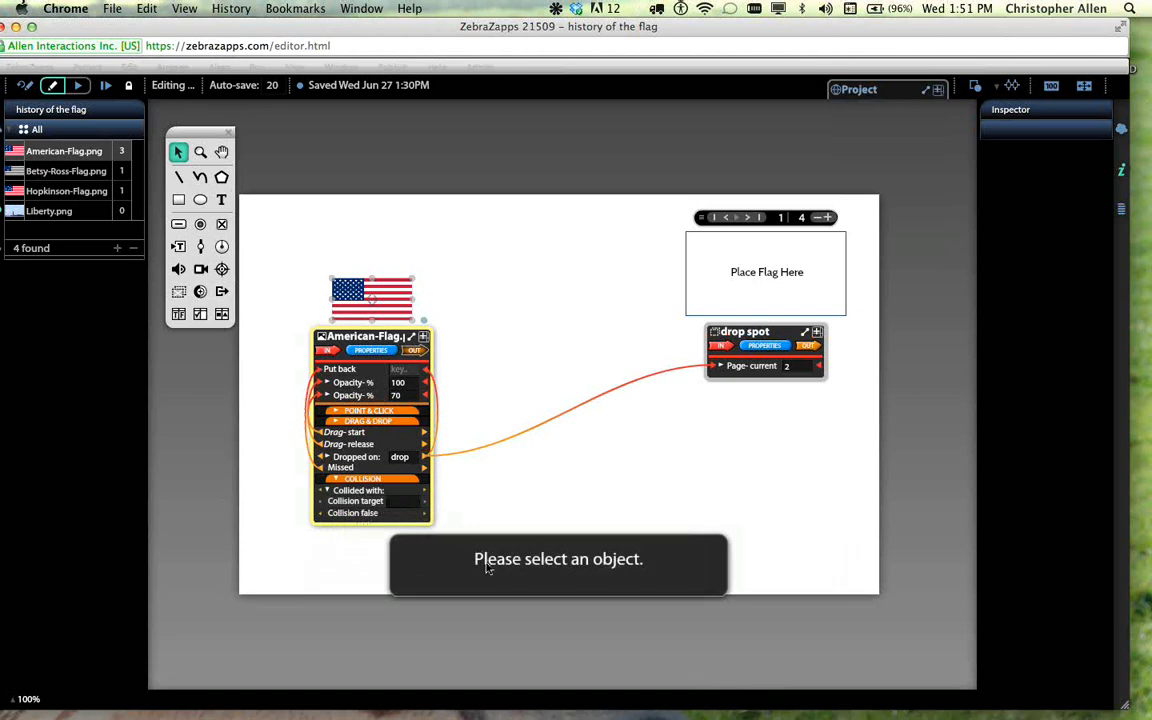
left_click(742, 311)
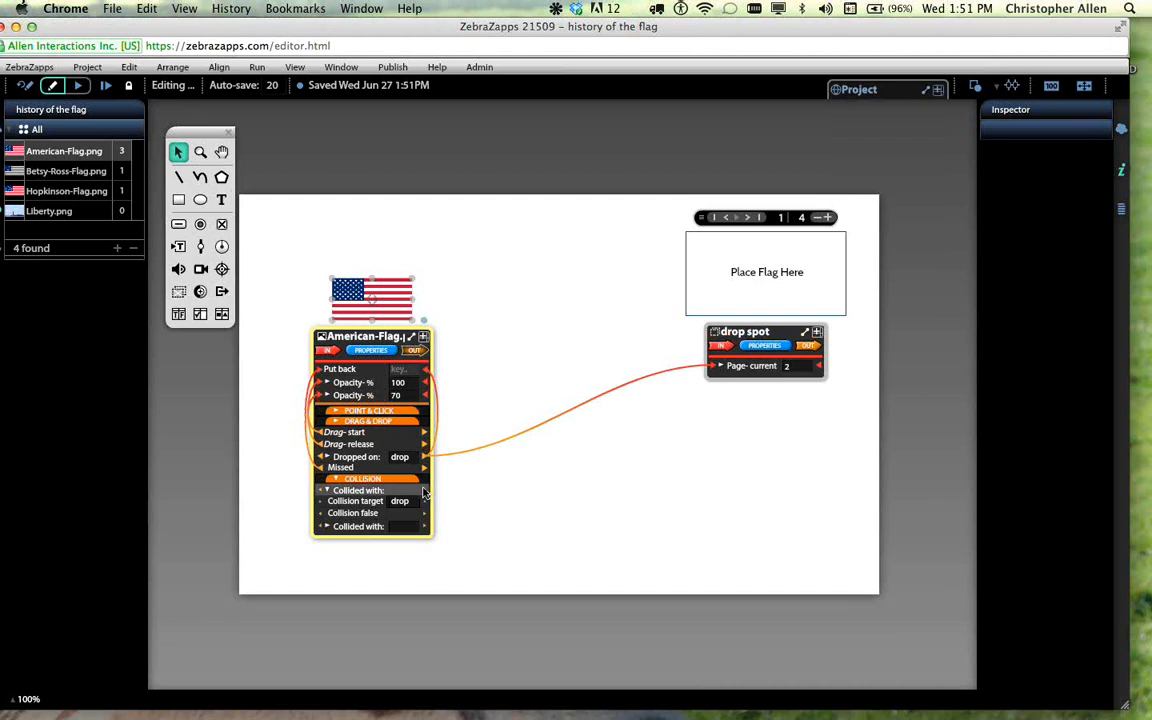
left_click_drag(424, 492, 740, 541)
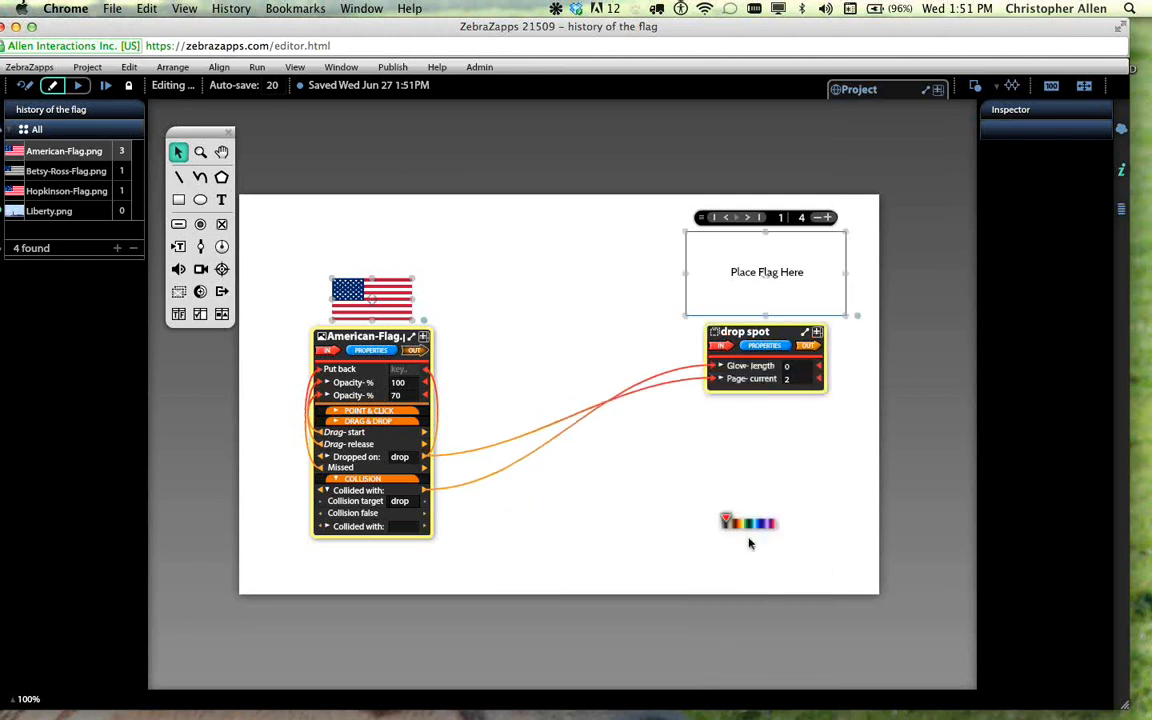
left_click(814, 436)
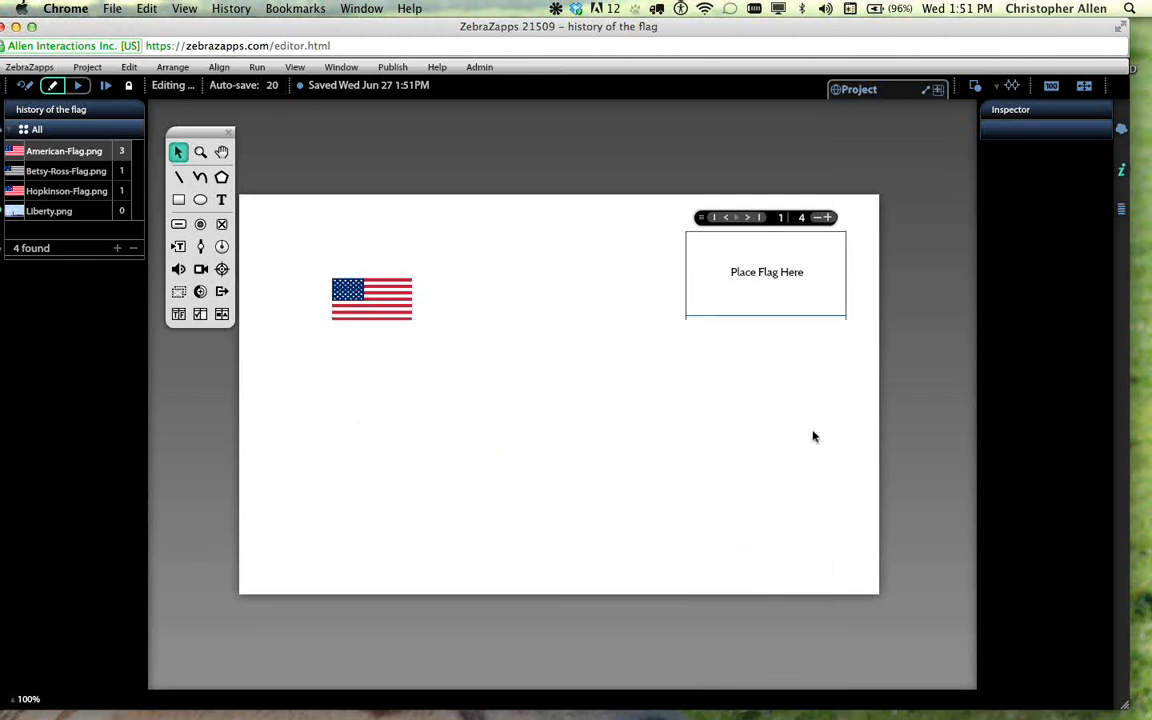
left_click(755, 318)
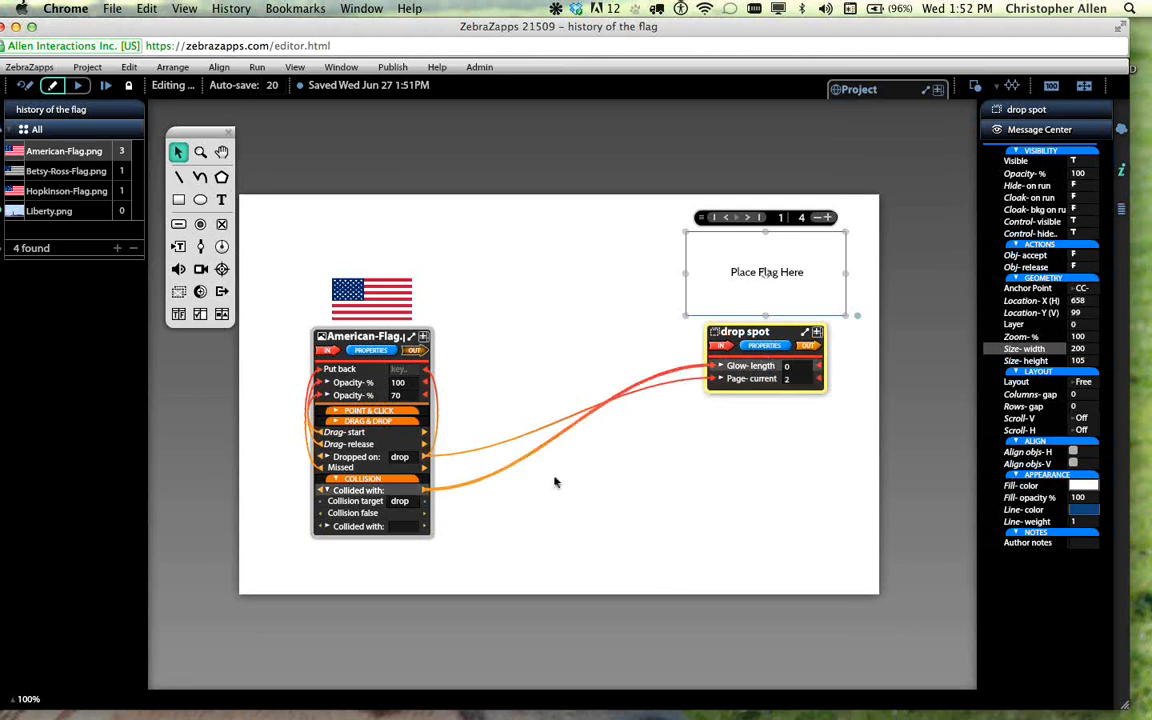
left_click(539, 447)
key("Delete")
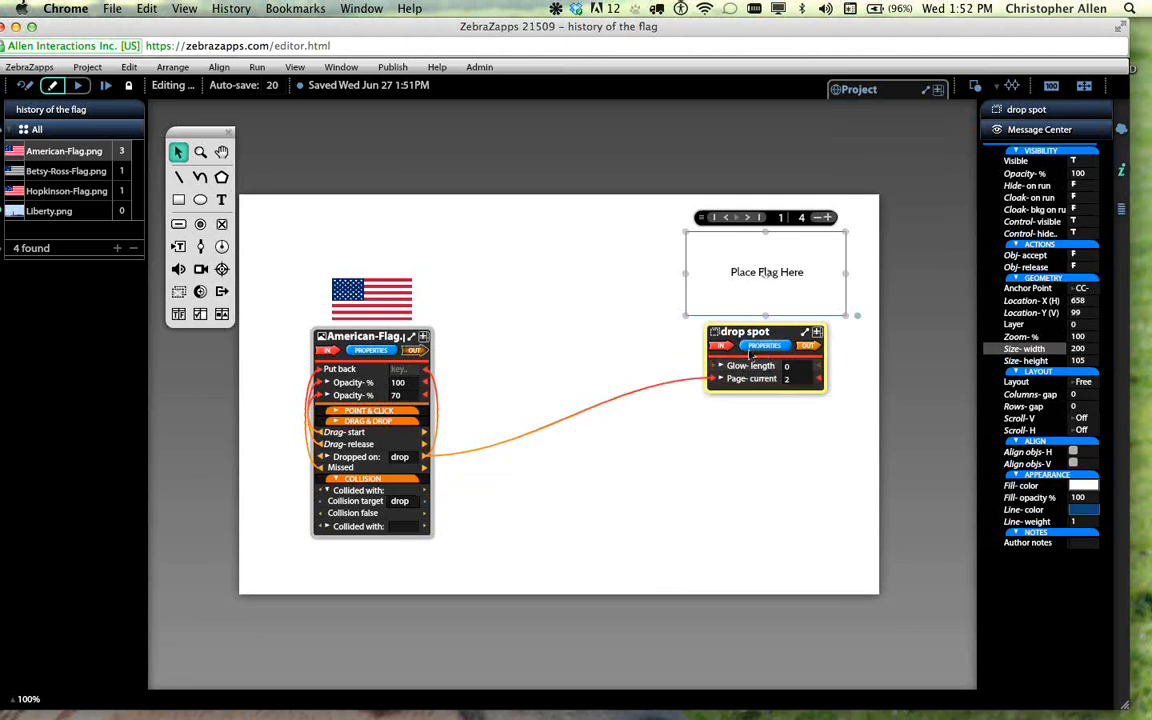
left_click_drag(750, 366, 792, 478)
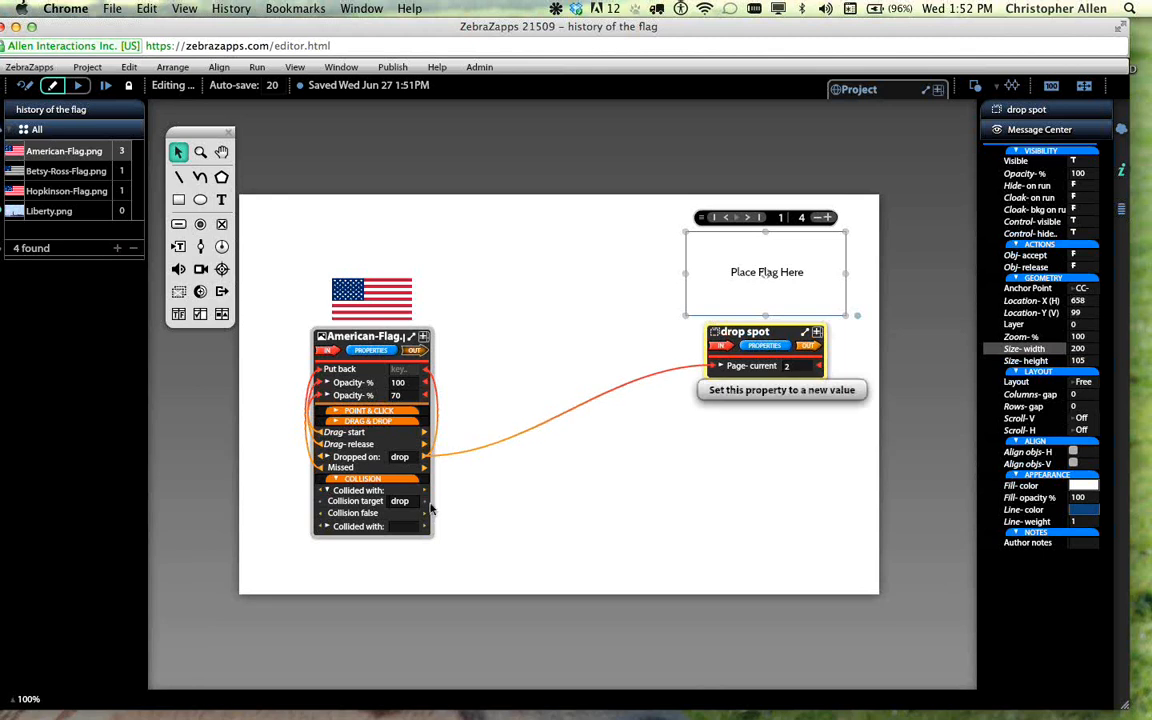
- Wire the flag's Collided with output to the drop spot's Glow- length input and set that glow length to 20
left_click_drag(425, 490, 756, 540)
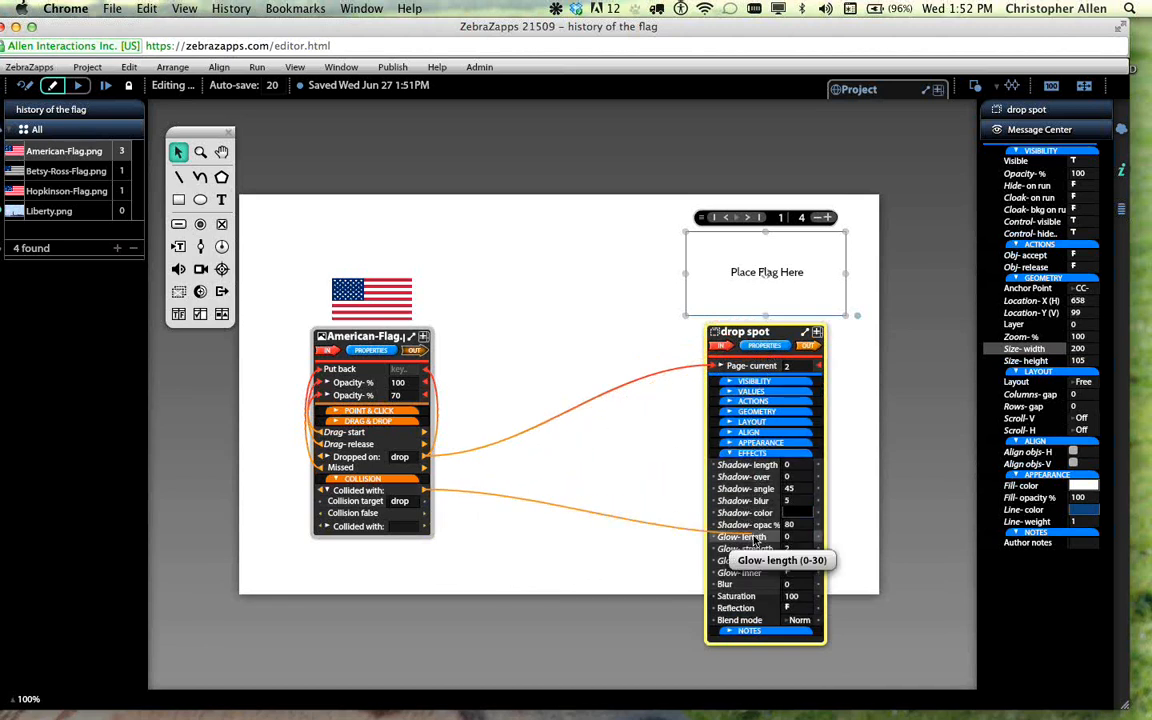
left_click_drag(755, 541, 754, 540)
left_click(620, 554)
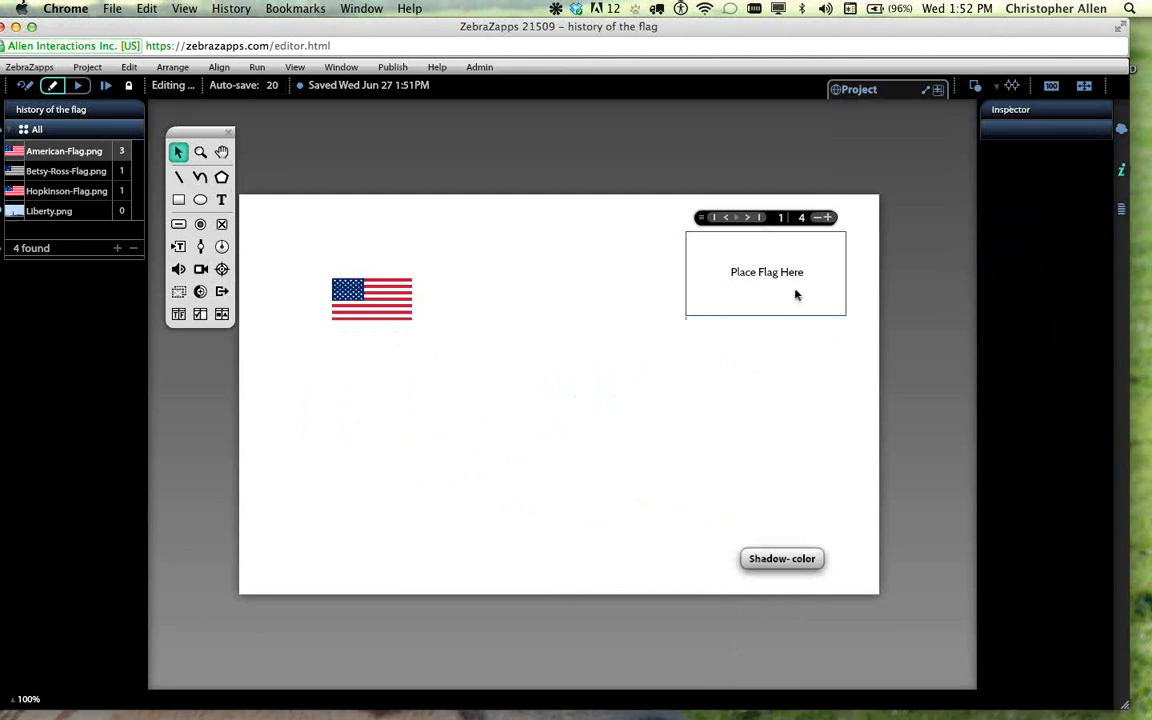
left_click(796, 302)
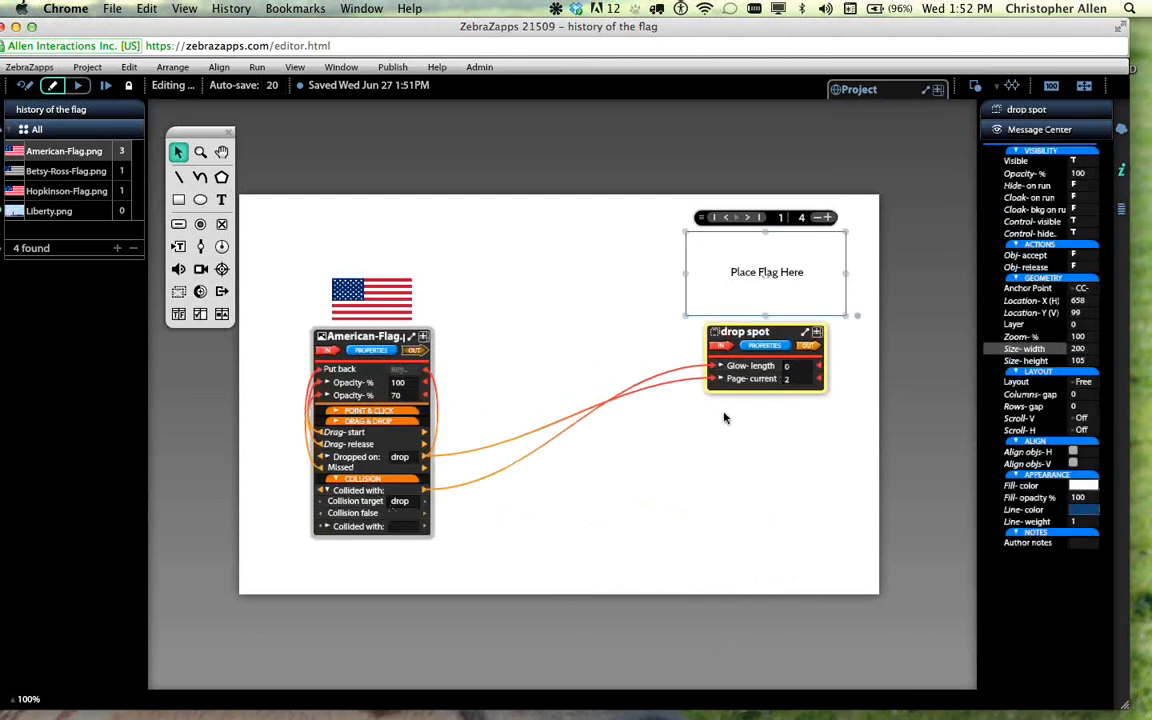
left_click(786, 367)
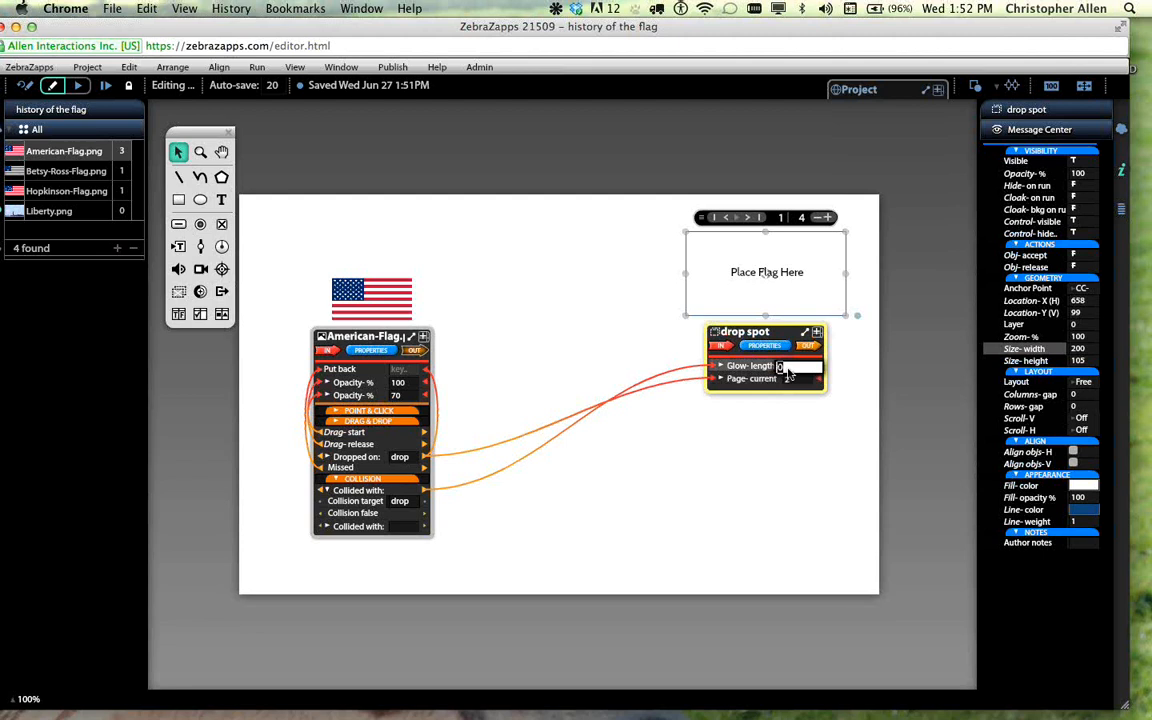
type("2")
- Wire the flag's Collision false output to a second Glow- length input on the drop spot with a value of 0
left_click_drag(424, 514, 755, 553)
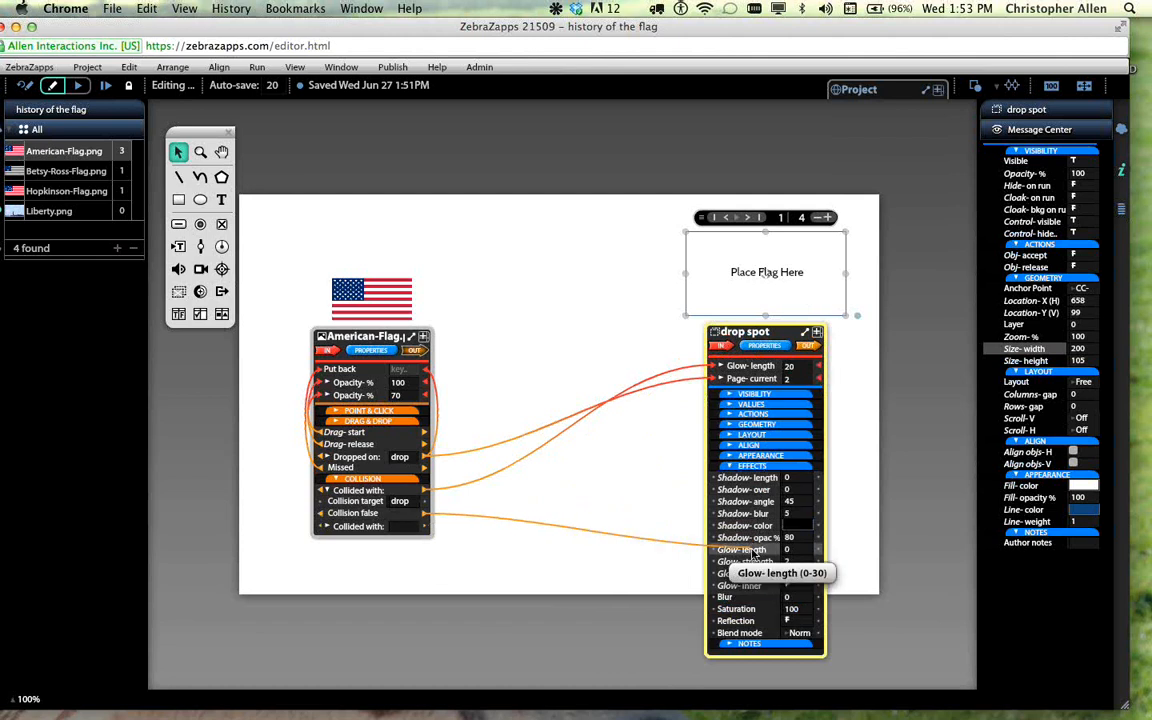
left_click_drag(751, 553, 751, 553)
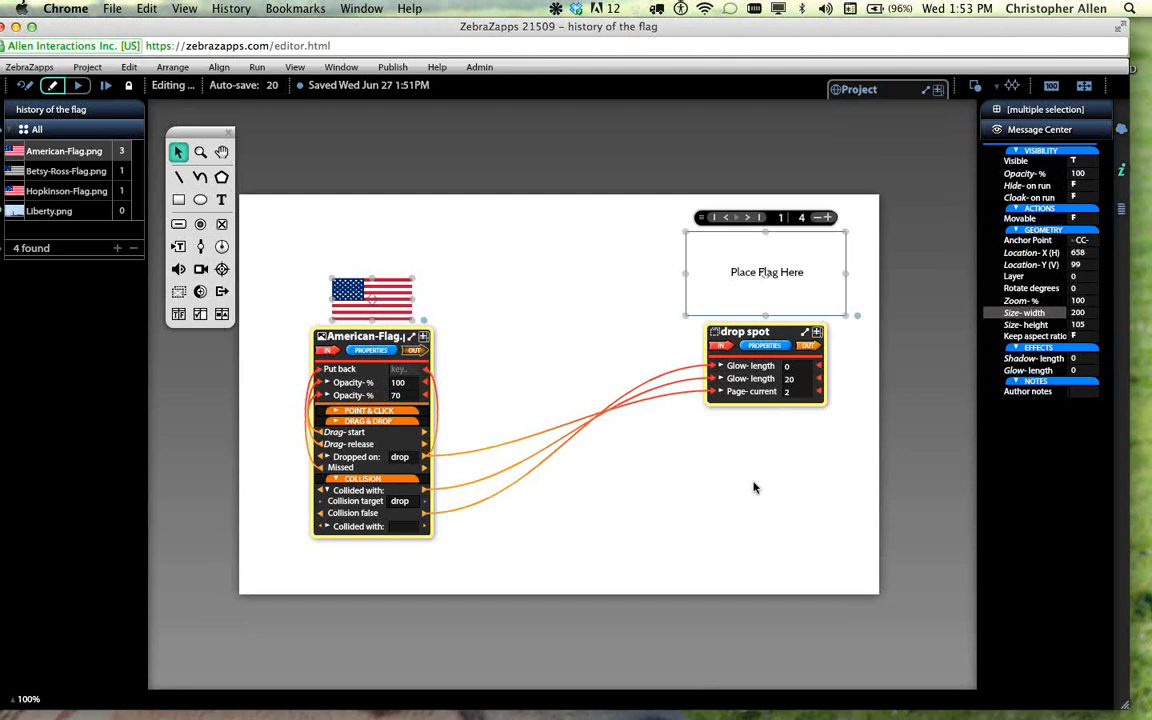
left_click(348, 490)
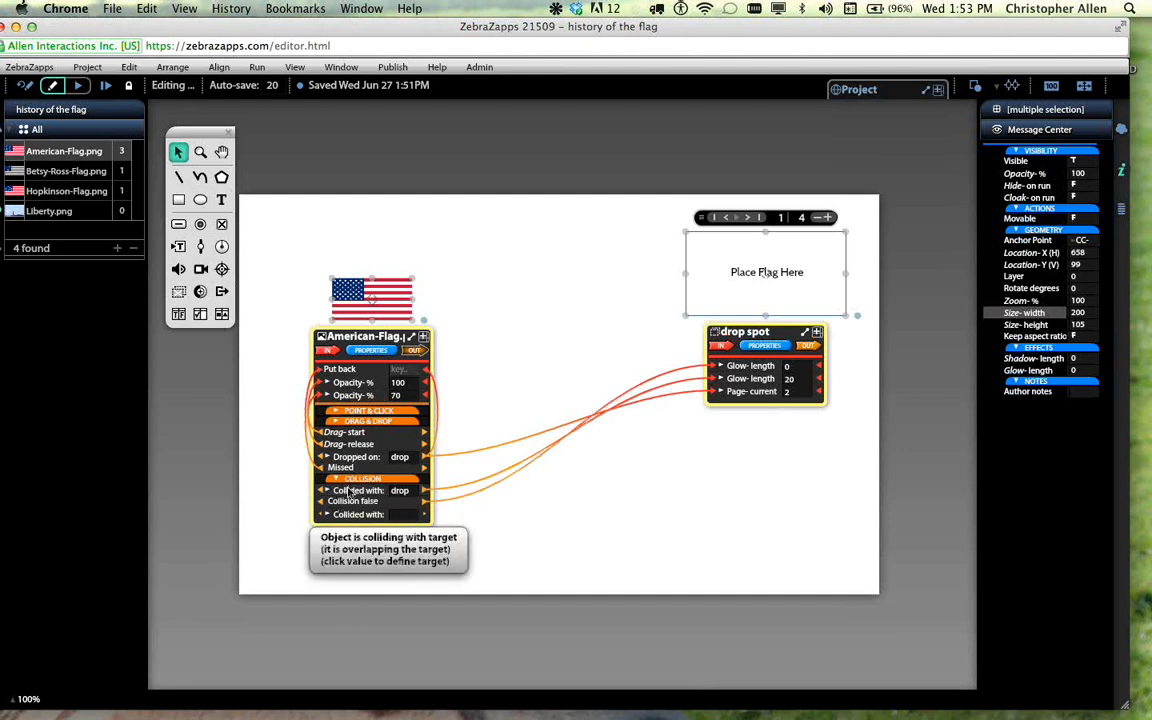
left_click(329, 491)
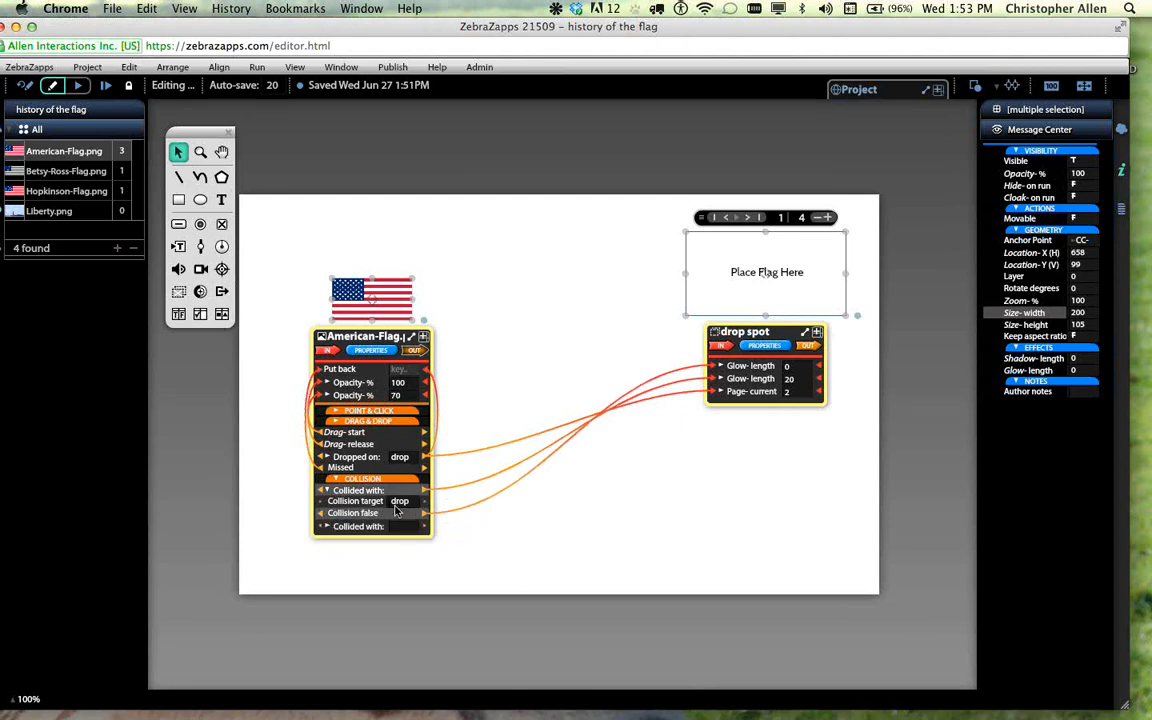
left_click(372, 490)
left_click(372, 490)
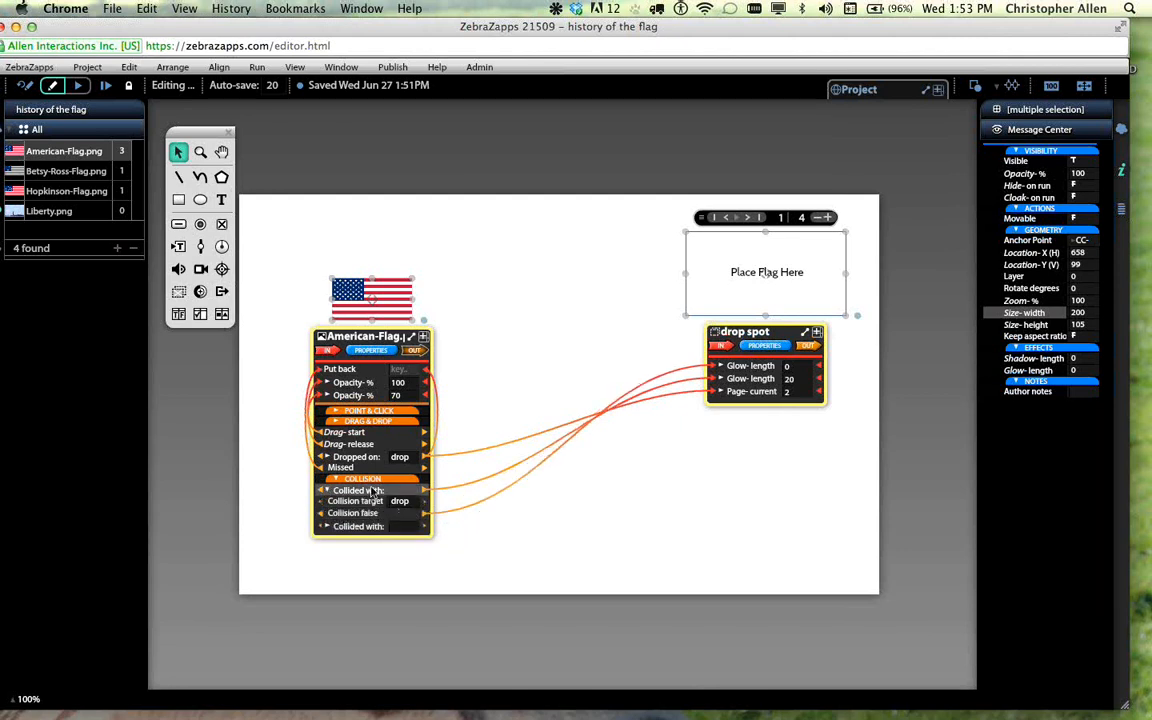
- Test the collision glow in run mode by moving the small flag onto the drop spot, and reset to editing
left_click(80, 87)
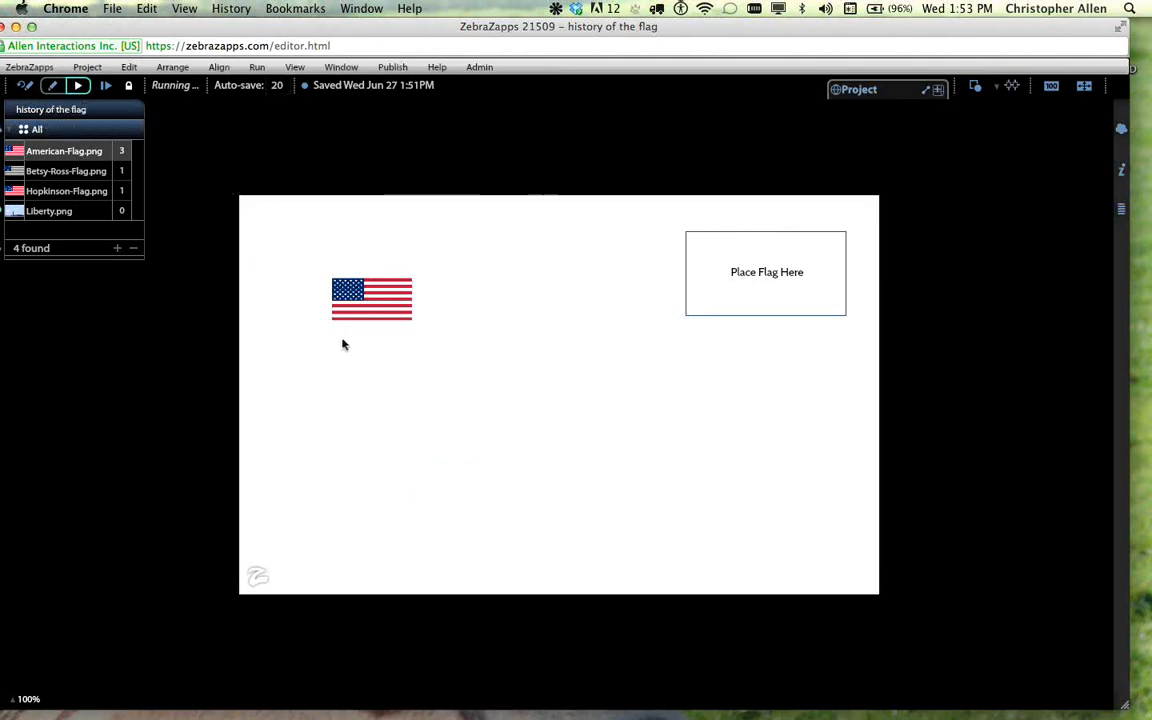
left_click_drag(352, 303, 732, 285)
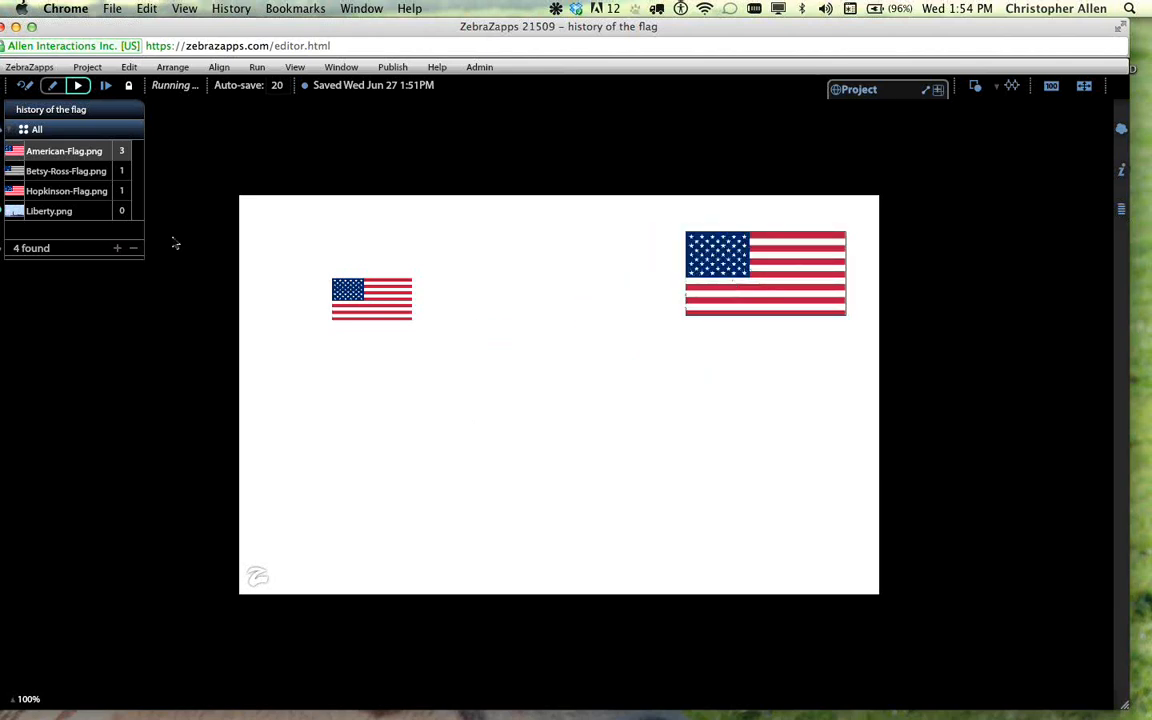
left_click(23, 86)
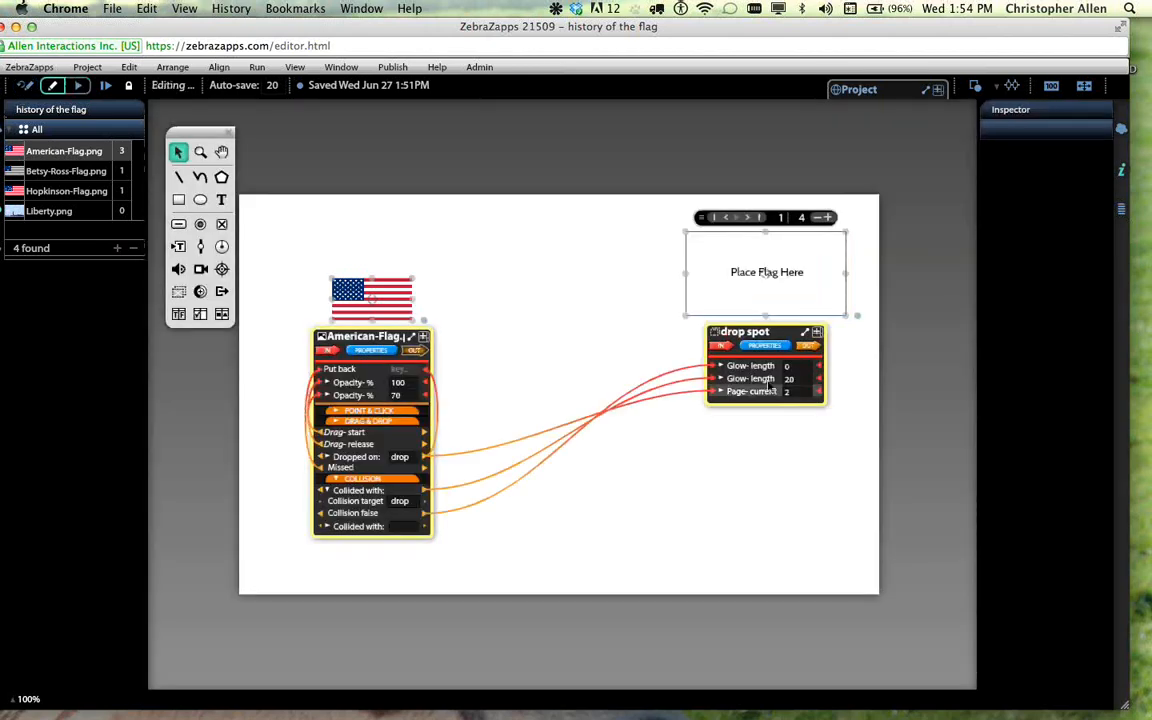
- Change the drop spot's Glow- color property to blue in its Effects settings
left_click(768, 346)
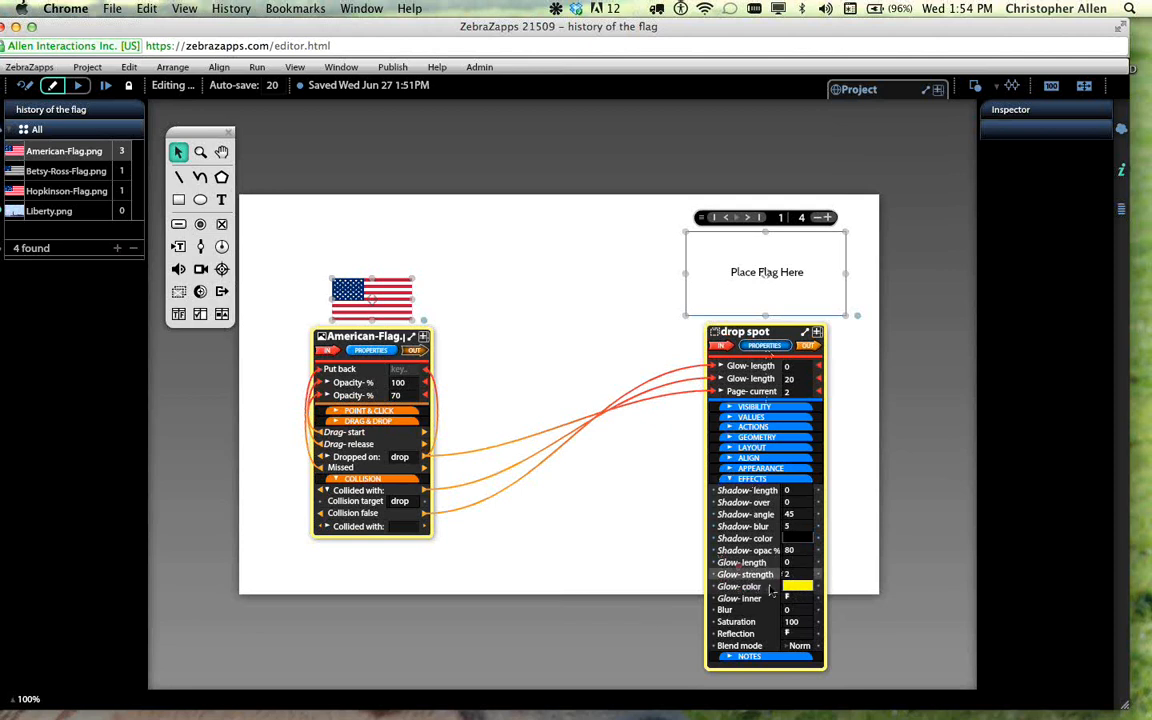
left_click(797, 588)
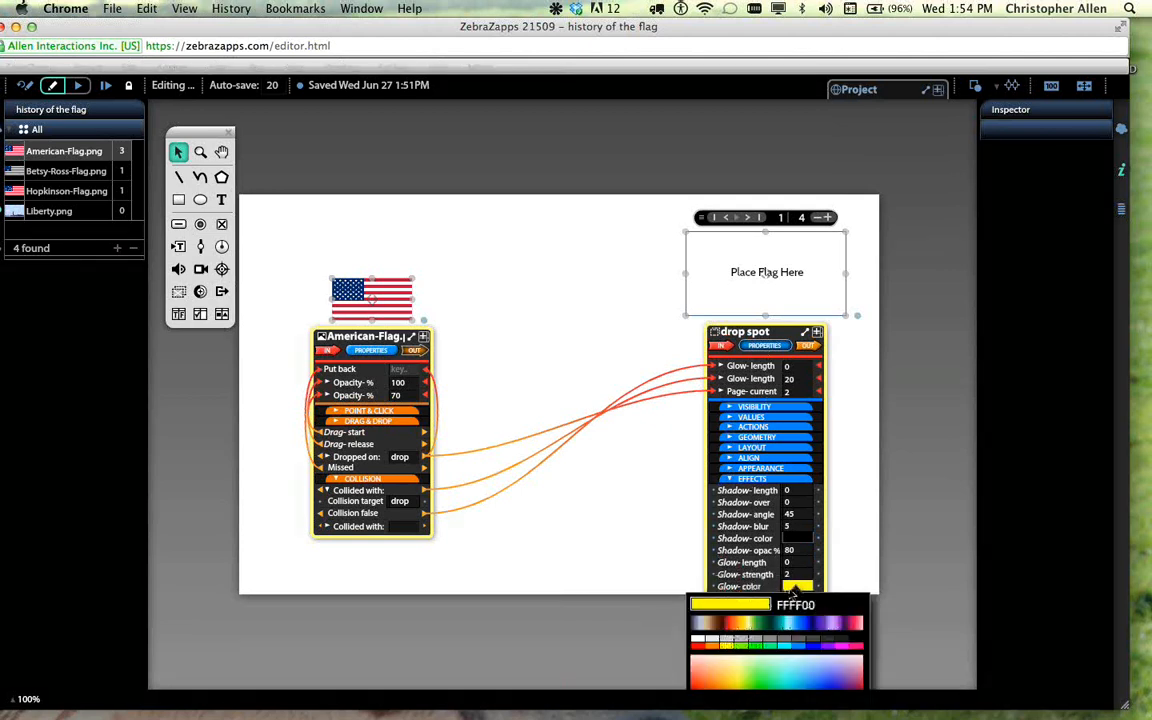
left_click(712, 651)
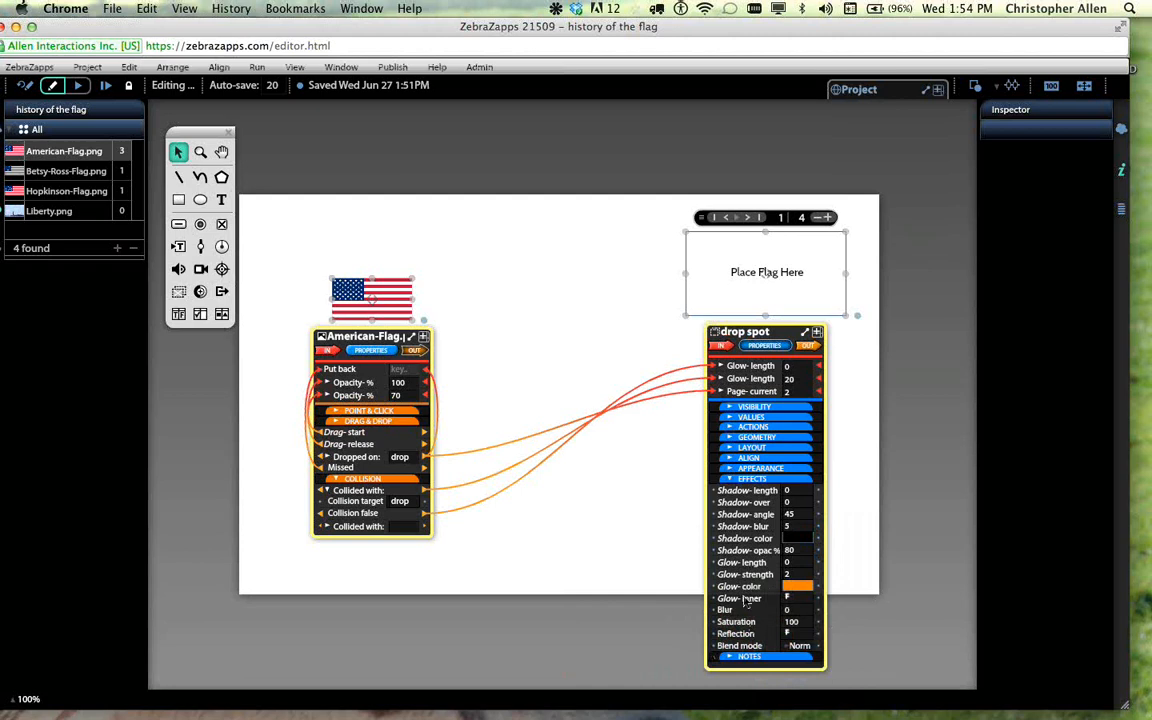
left_click(798, 588)
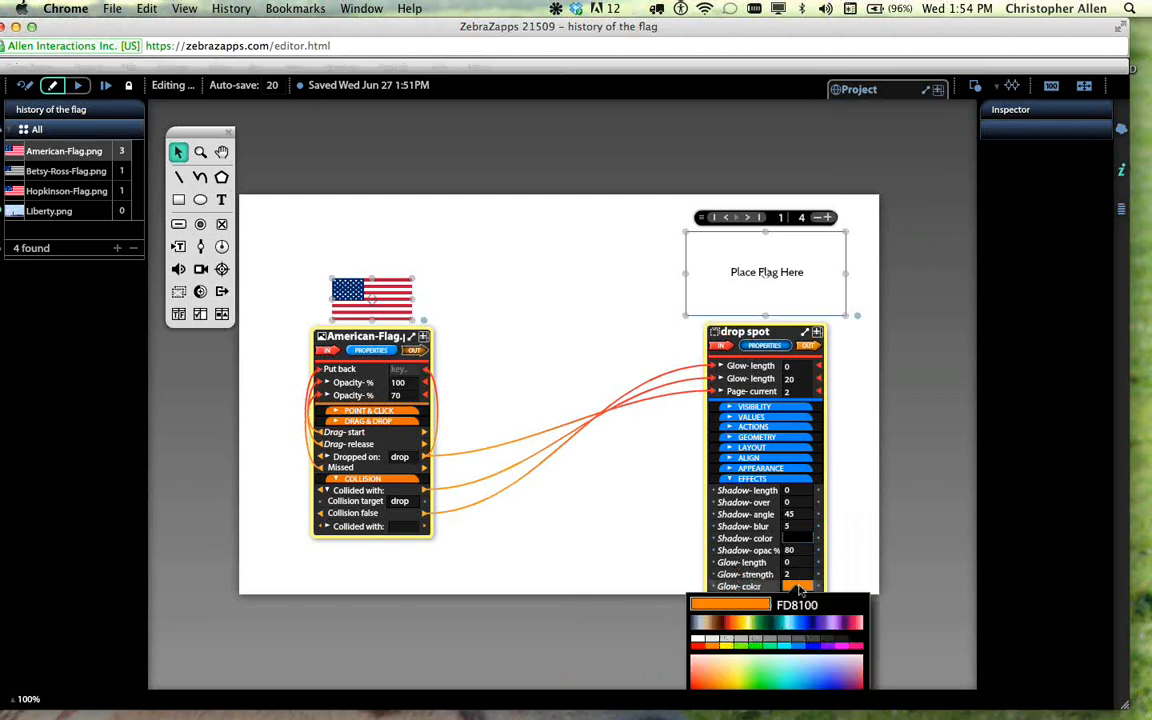
left_click(797, 650)
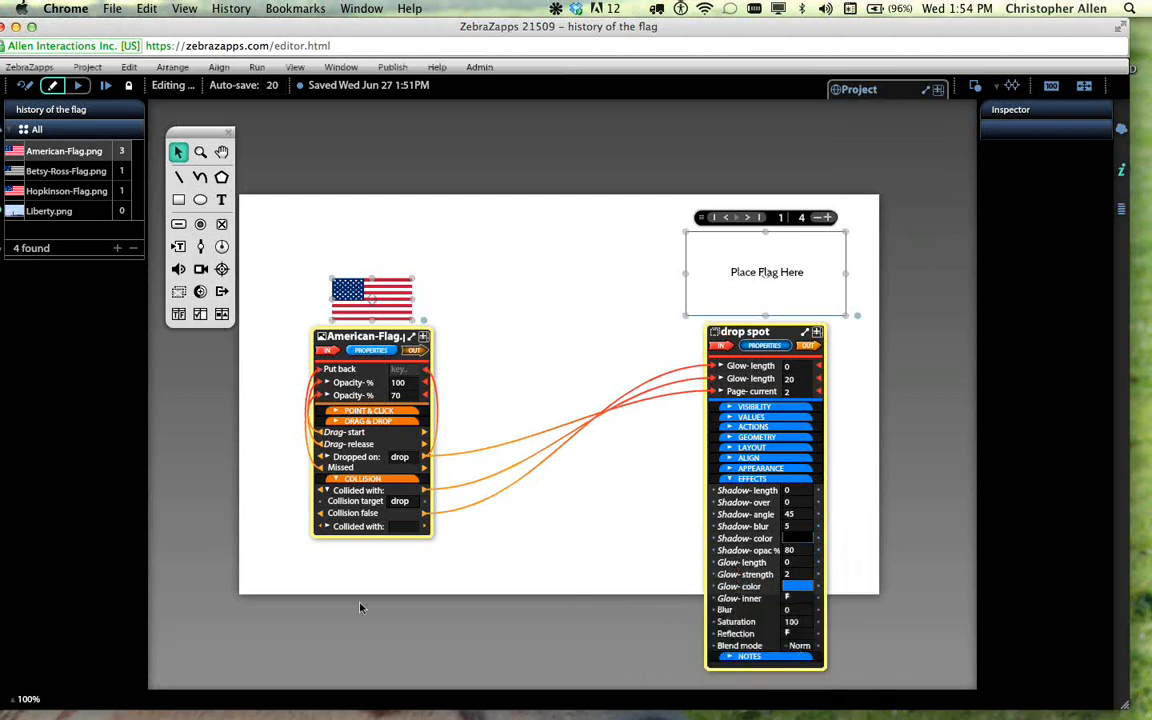
- Run the project again, move the small flag onto the drop spot to check the blue glow, and return to editing
left_click(79, 86)
left_click_drag(372, 298, 740, 286)
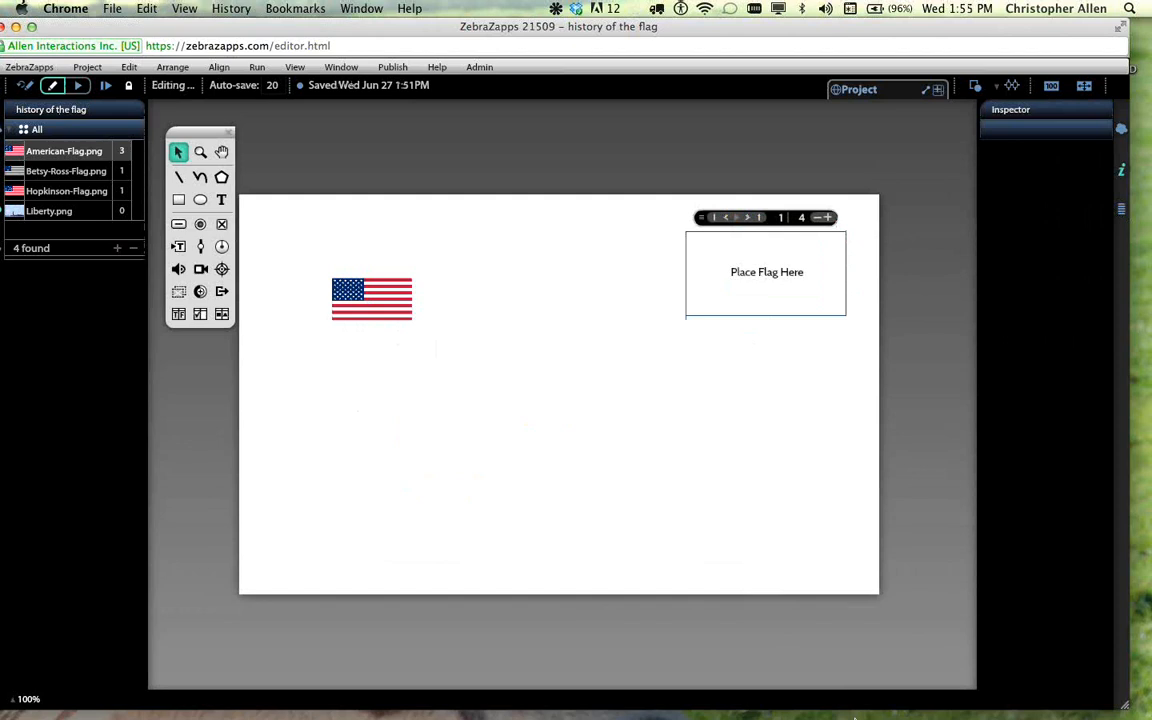
- Open the finished History of the American Flag example and test placing each of its three flags beside the pole
mouse_move(855, 716)
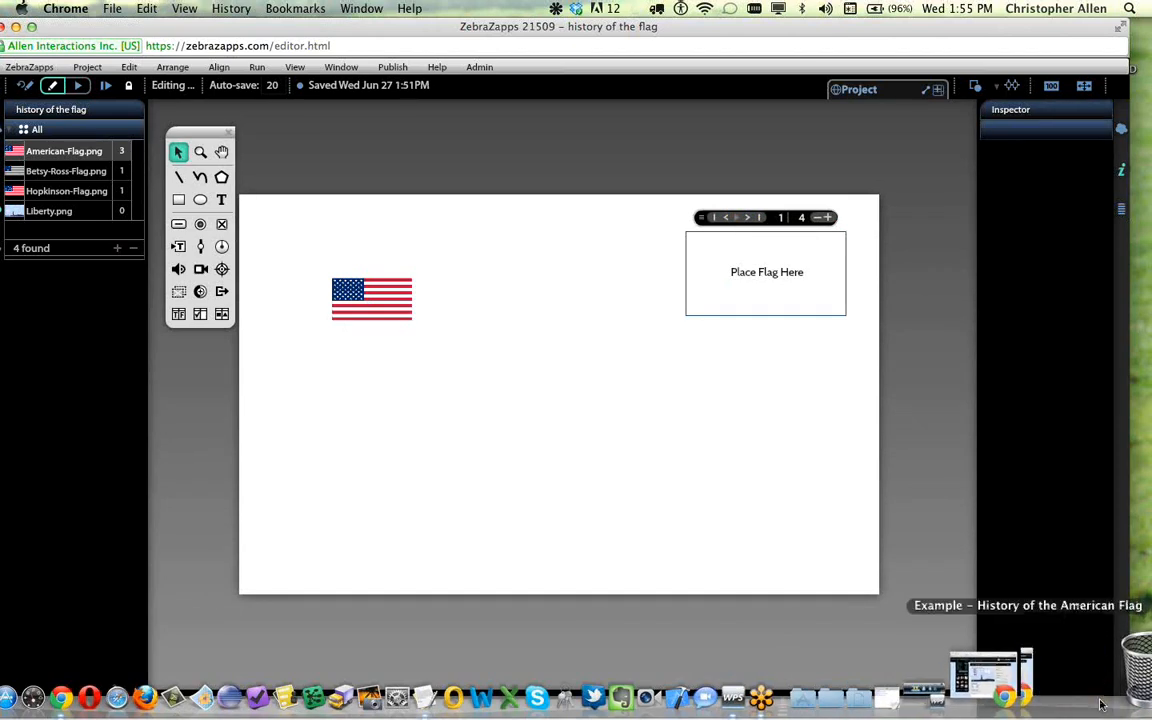
left_click(1100, 705)
left_click_drag(365, 309, 855, 258)
left_click_drag(306, 401, 747, 328)
left_click_drag(316, 249, 682, 308)
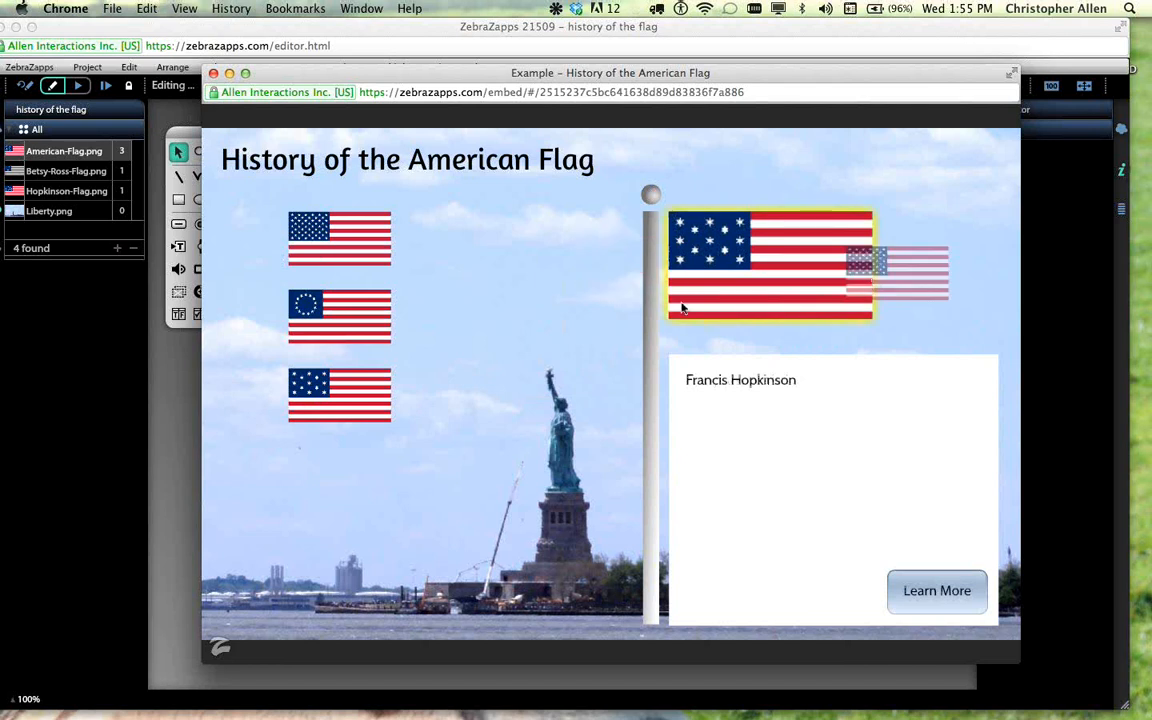
left_click_drag(320, 382, 836, 261)
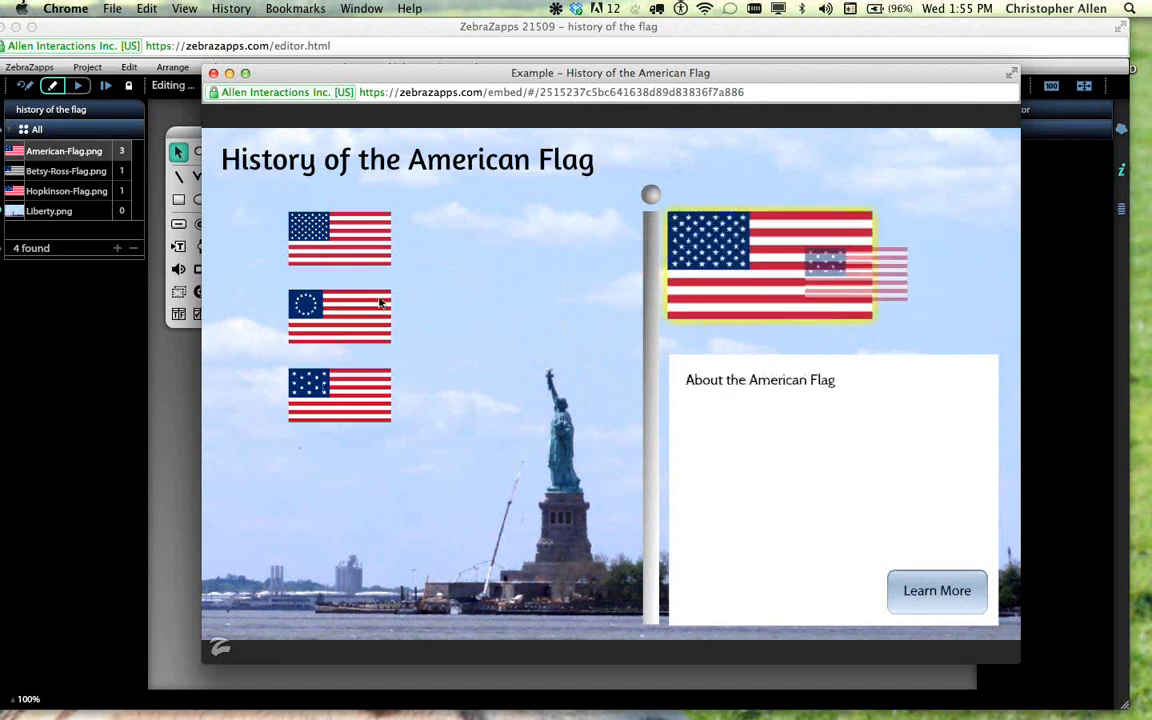
left_click_drag(373, 302, 774, 287)
left_click_drag(370, 250, 846, 242)
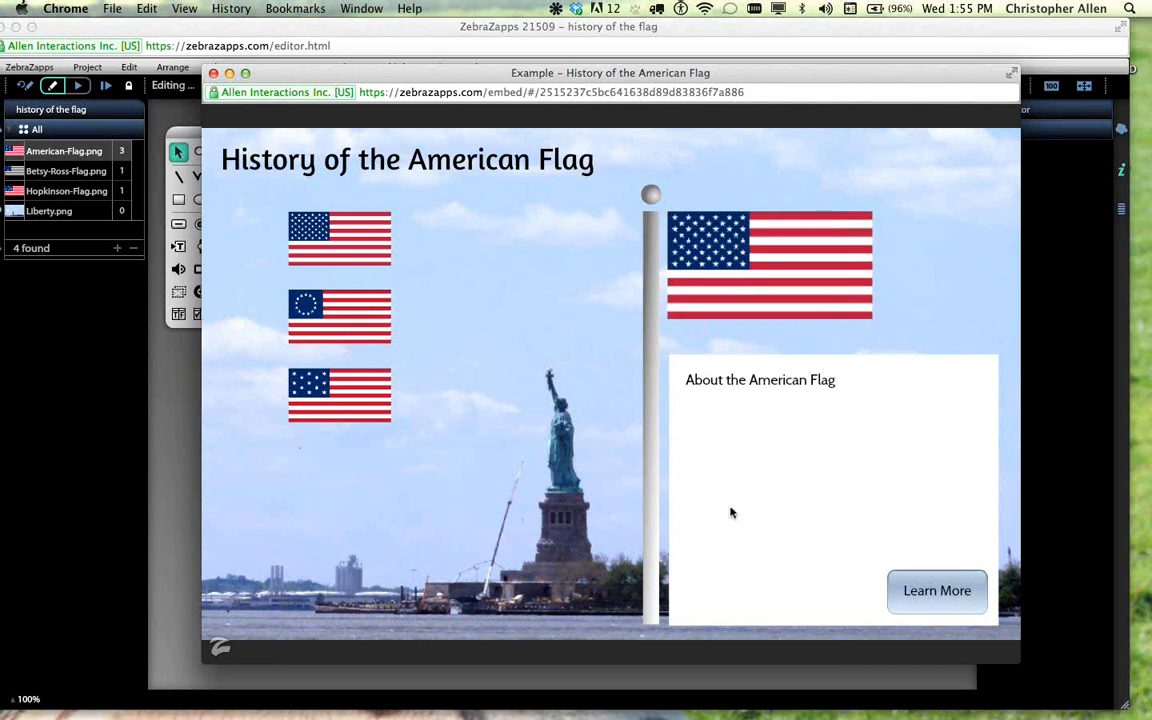
- Check the example's Learn More link for the American flag, close the linked page, and return to the project editor
left_click(938, 591)
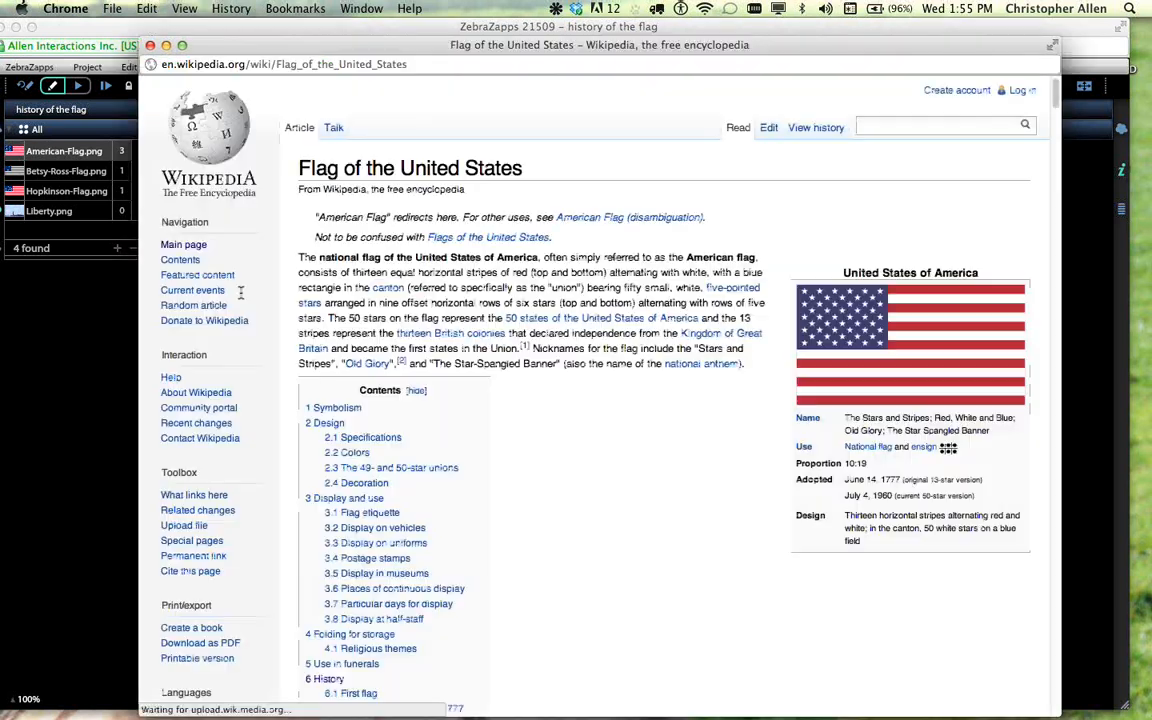
left_click(150, 46)
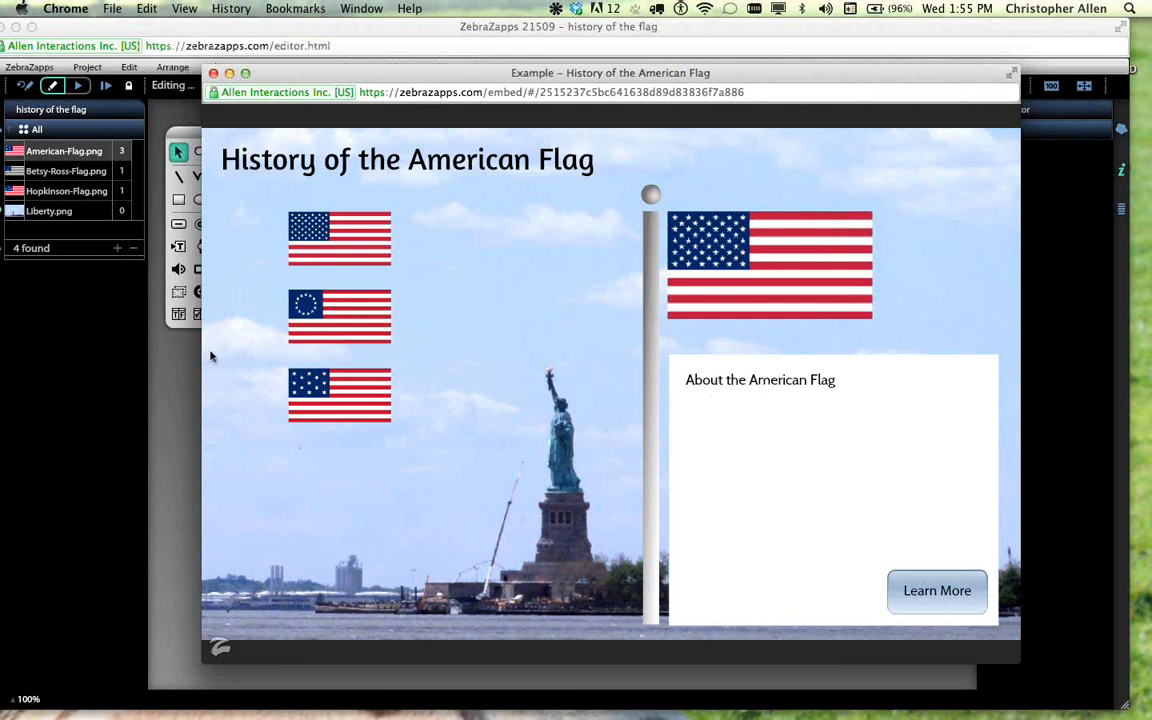
left_click(229, 74)
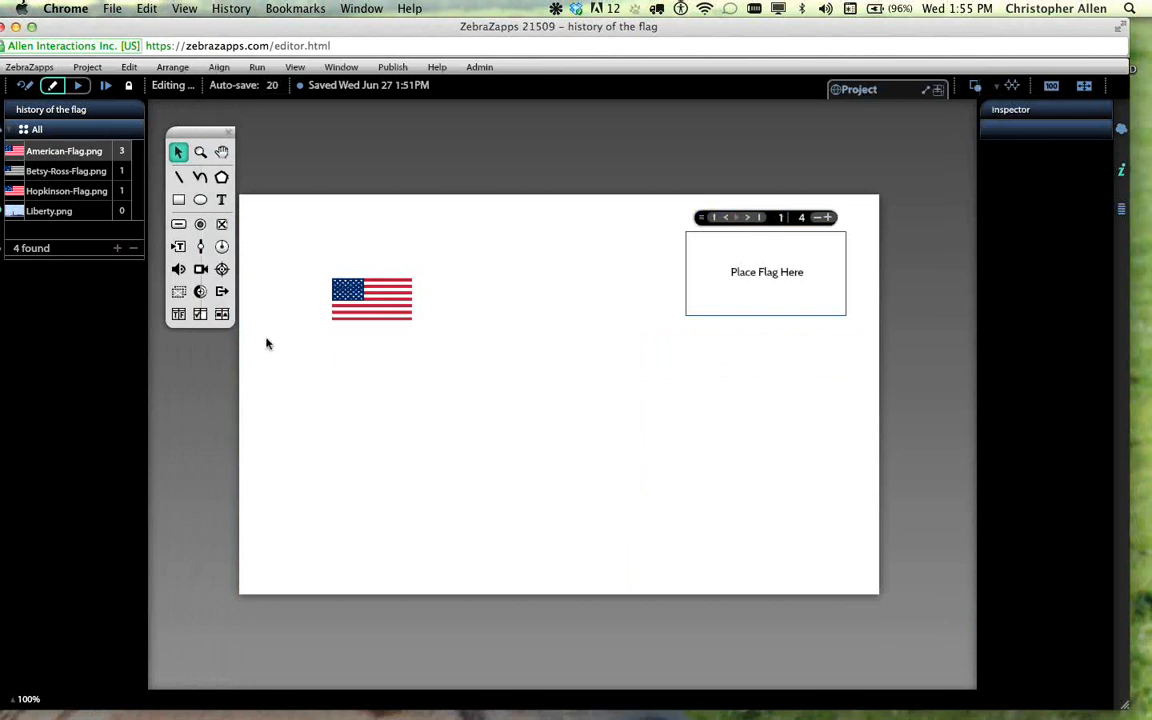
- Draw a tall, narrow rectangle as the flagpole and move the Place Flag Here drop spot close beside it
left_click(180, 203)
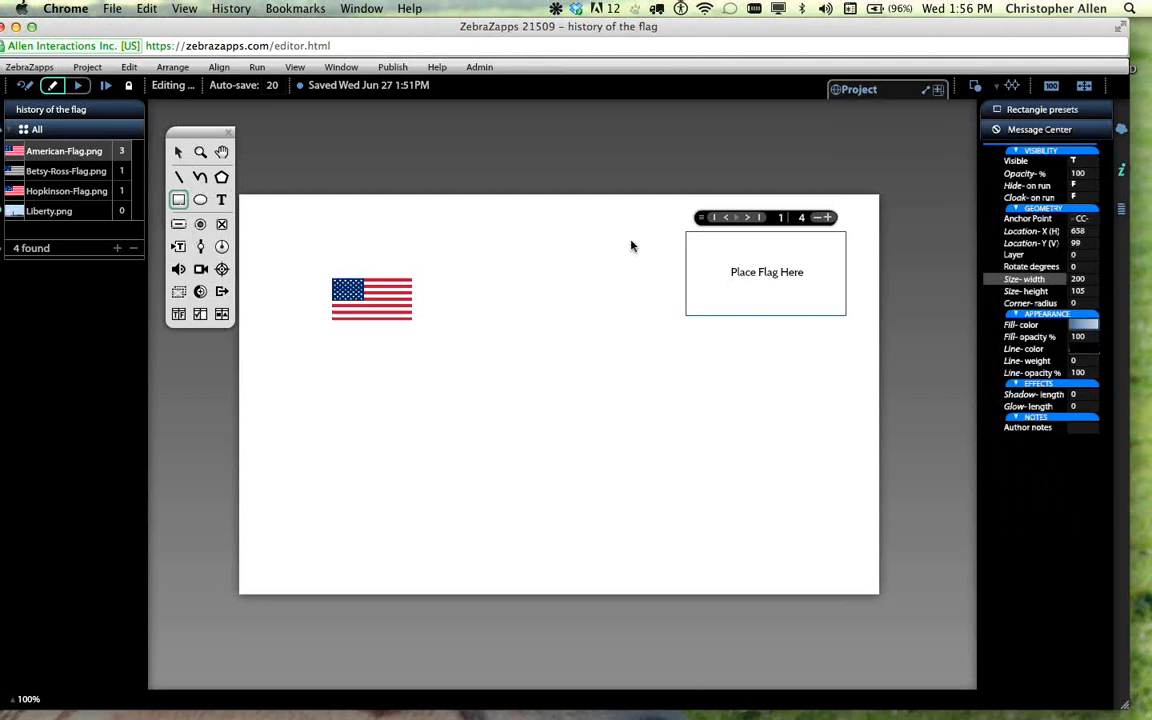
left_click_drag(650, 229, 634, 584)
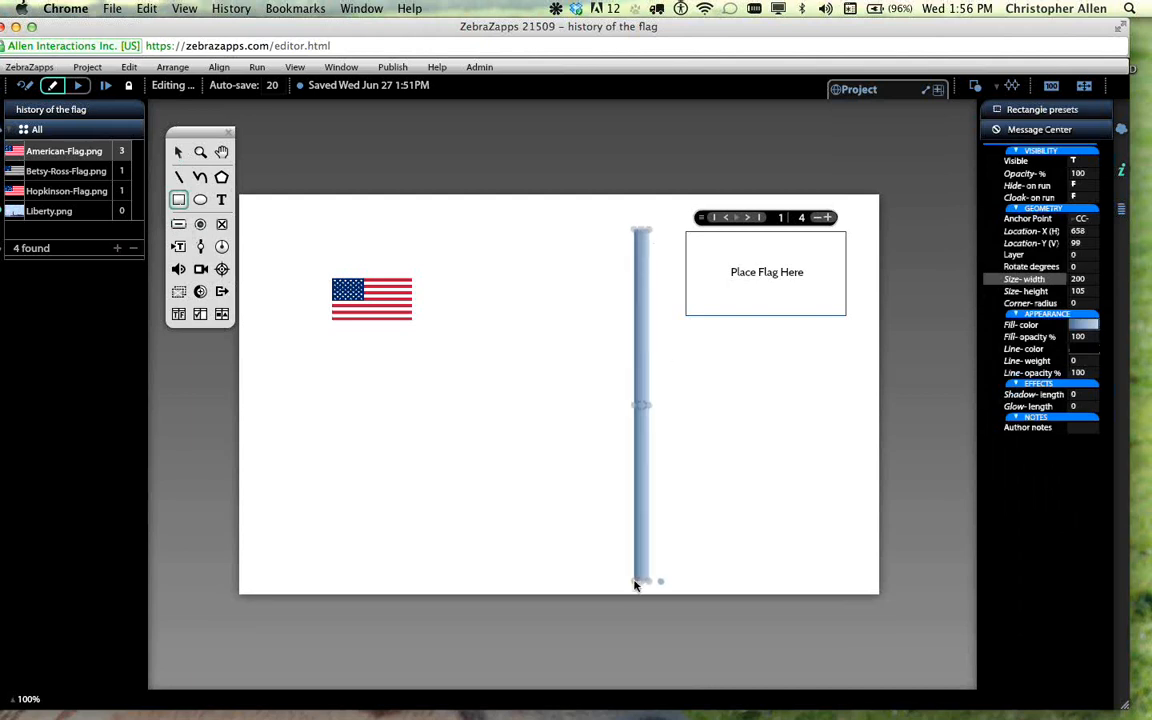
left_click_drag(643, 566, 630, 567)
left_click(687, 550)
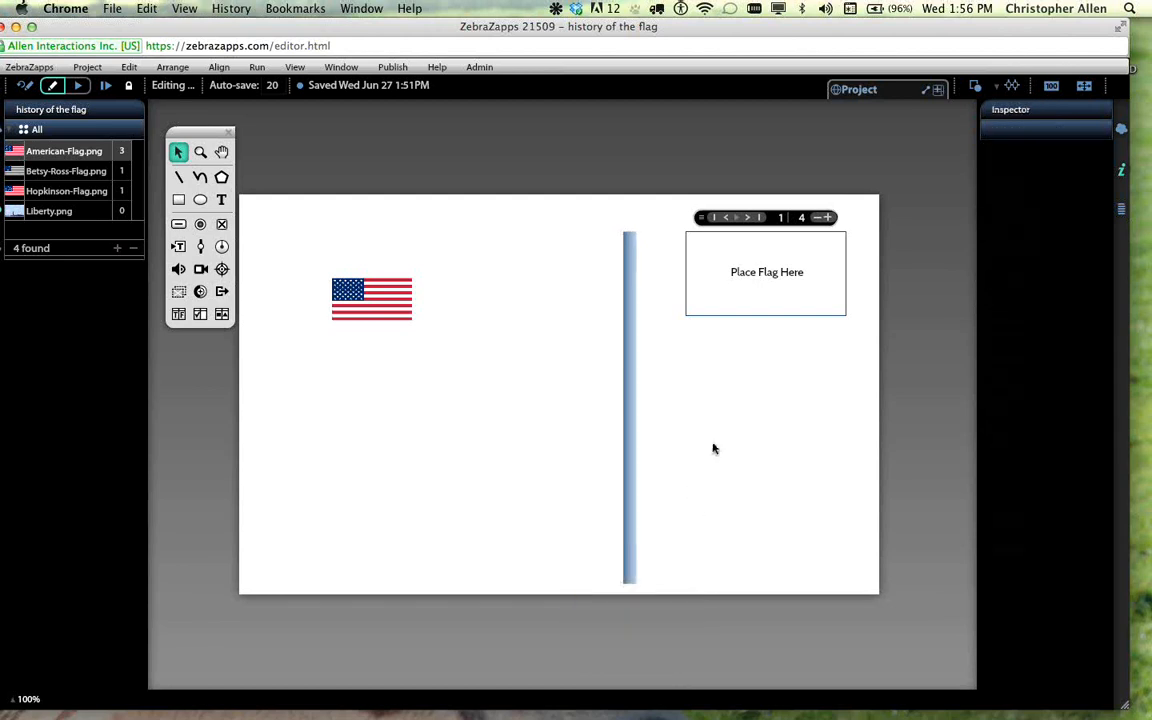
left_click_drag(744, 310, 703, 311)
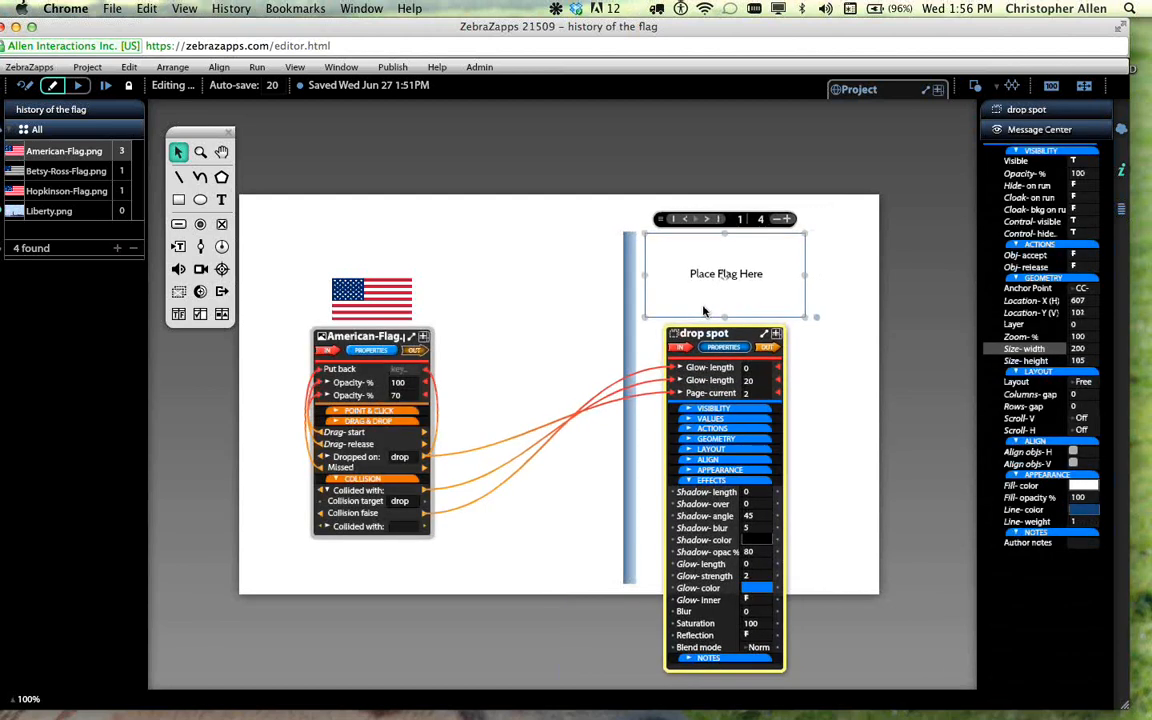
left_click(534, 290)
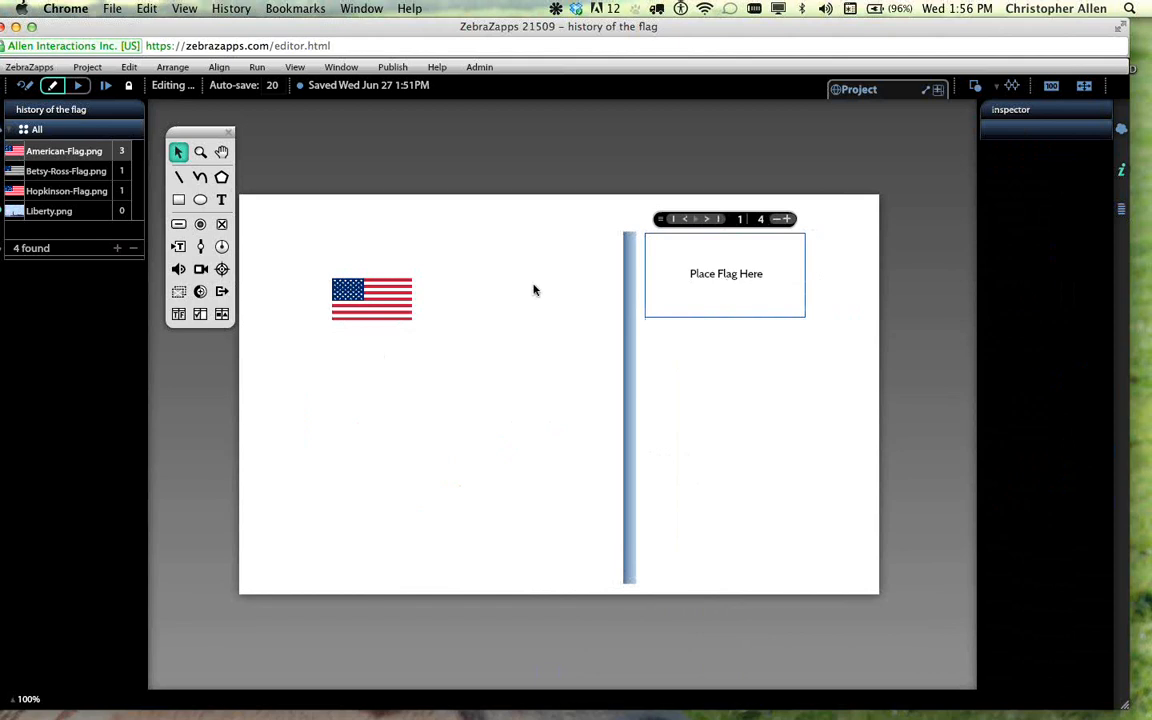
- Draw a new arena about 278 wide by 306 high beneath the drop spot, beside the flagpole
left_click(180, 293)
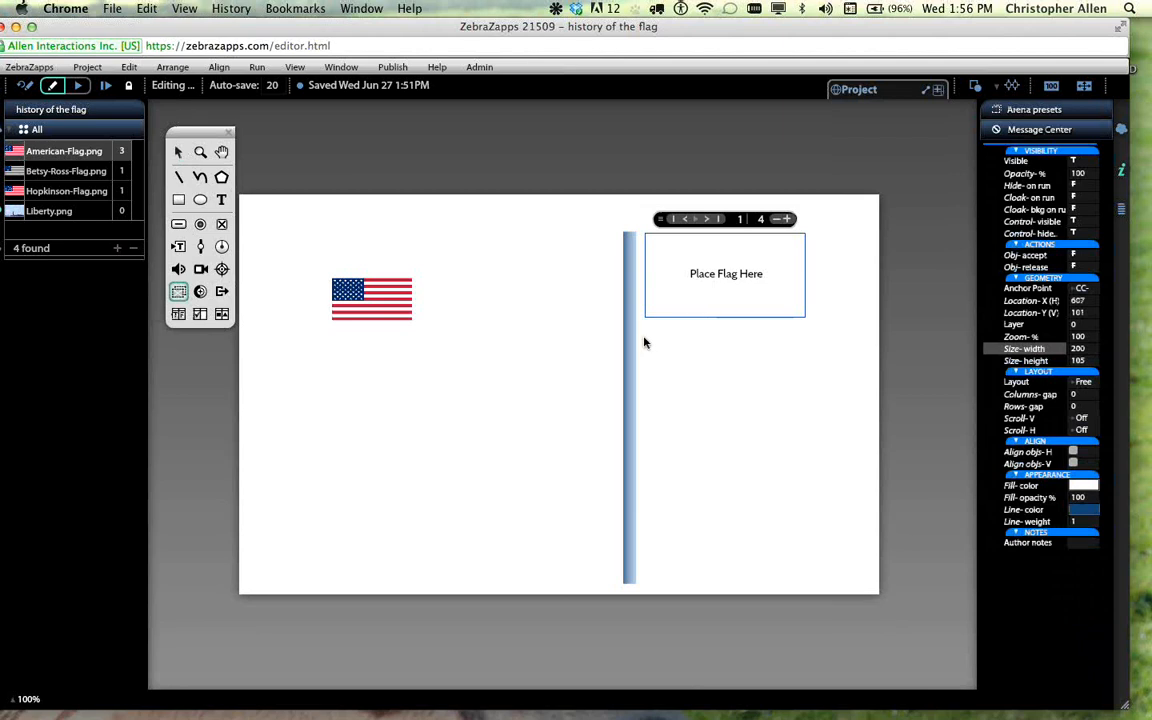
left_click_drag(643, 337, 869, 584)
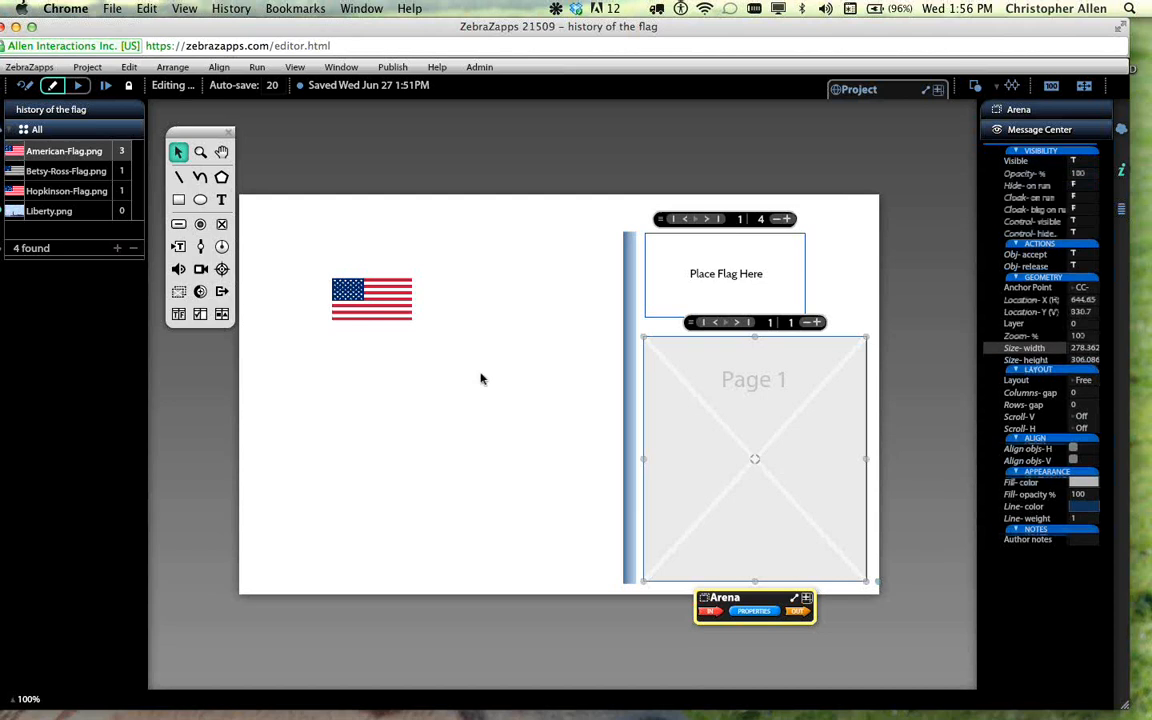
left_click(480, 378)
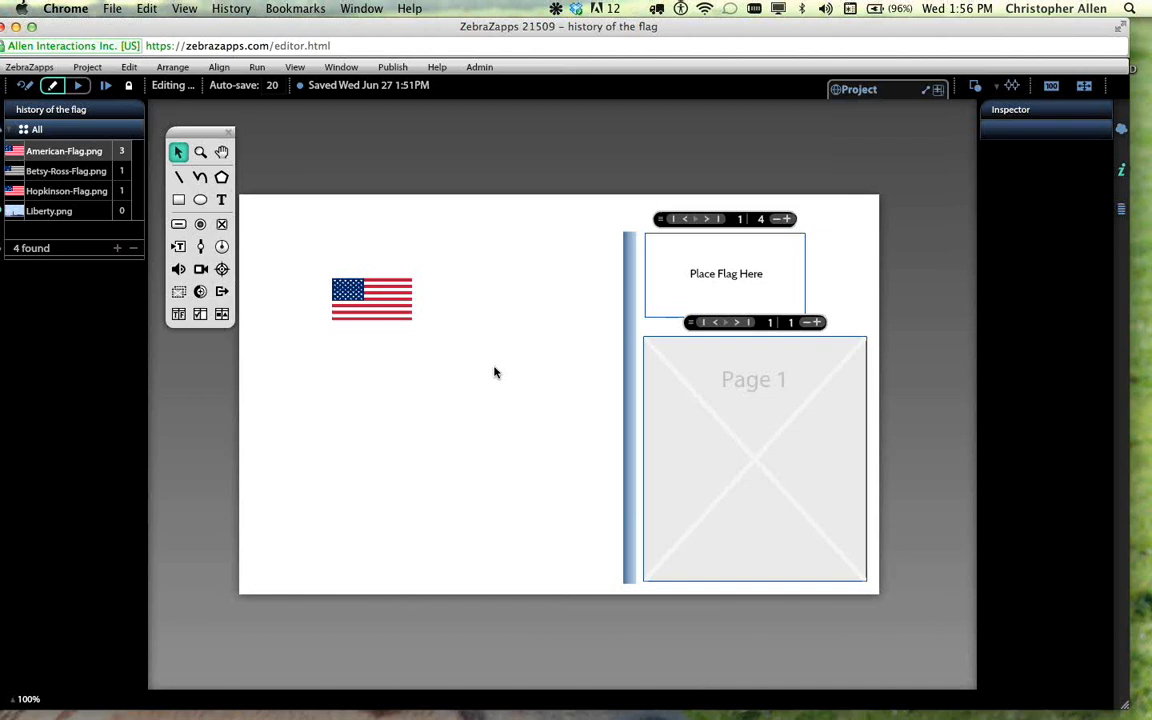
- Page through the drop spot arena's four pages to review its flags, ending on the first page
left_click(707, 219)
left_click(707, 219)
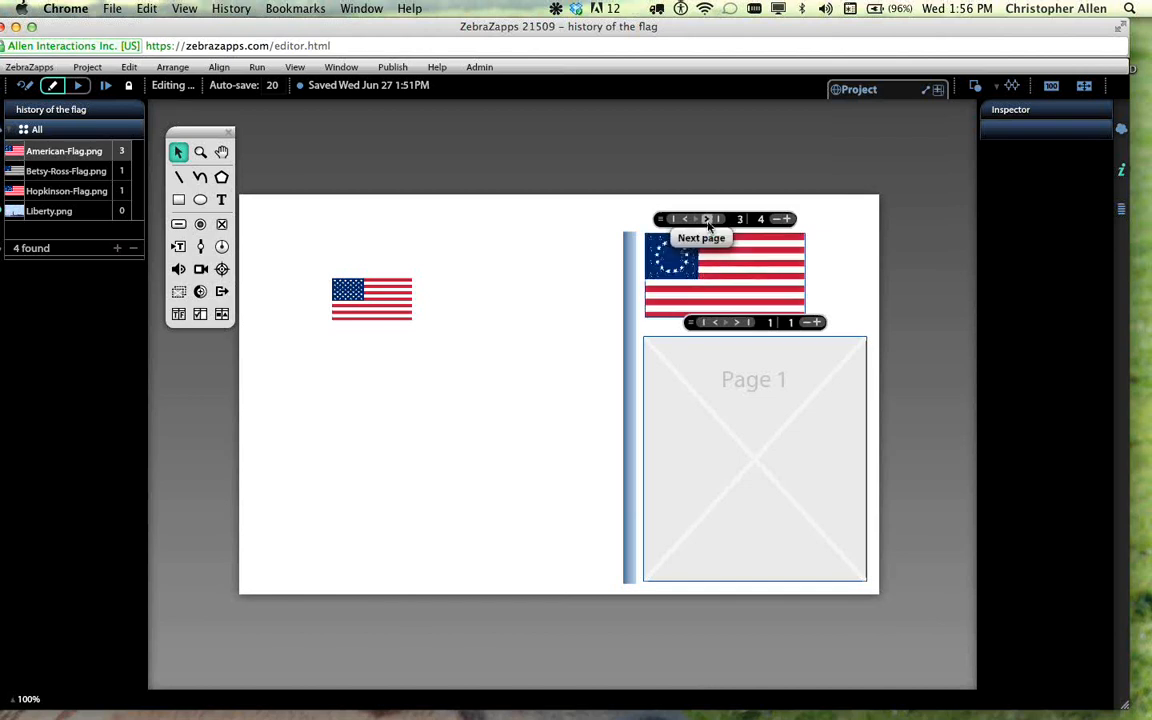
left_click(707, 219)
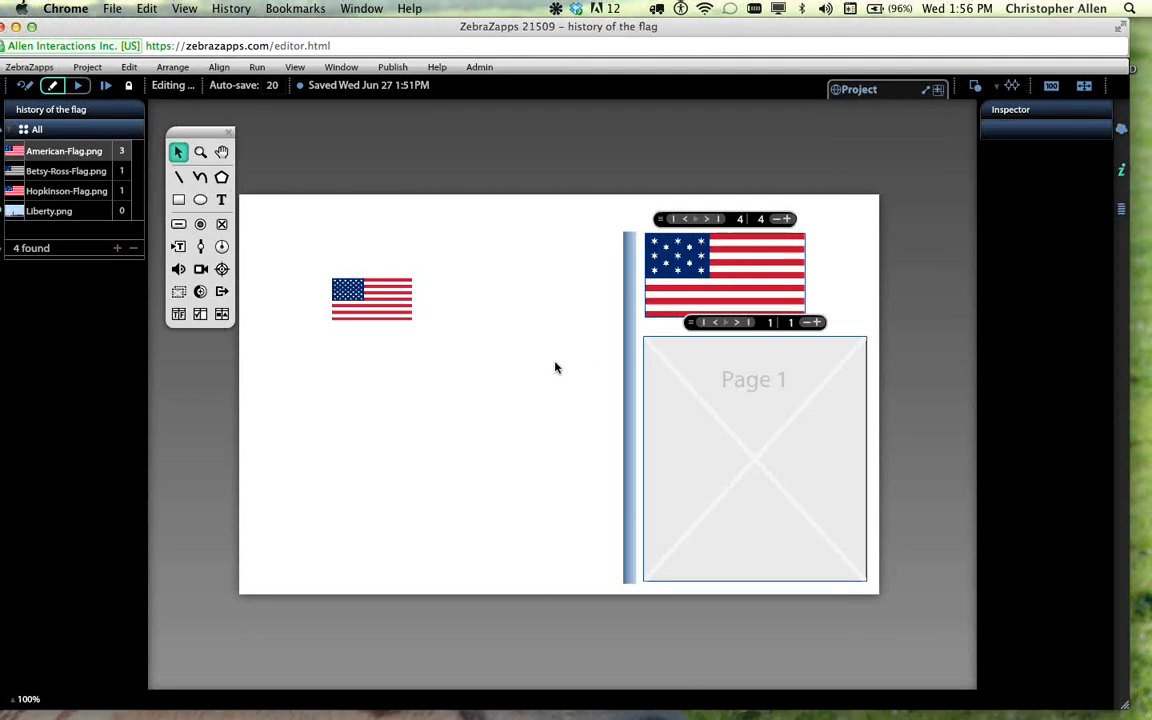
left_click(685, 219)
left_click(685, 219)
left_click(685, 219)
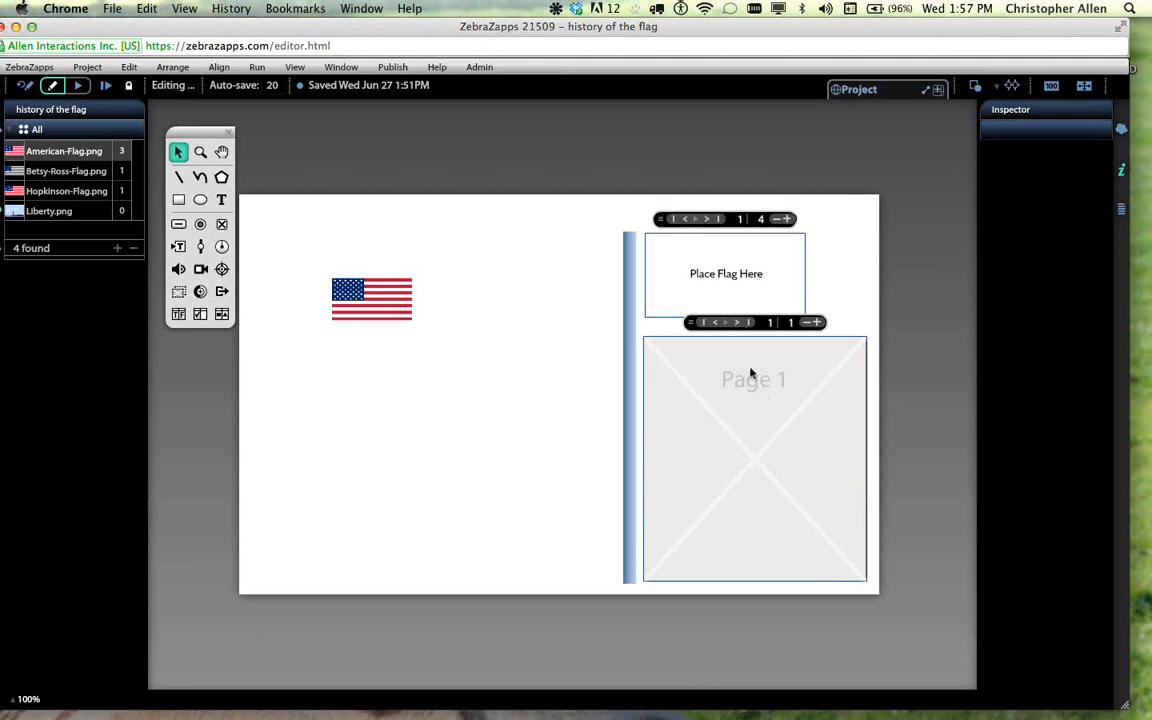
left_click(705, 218)
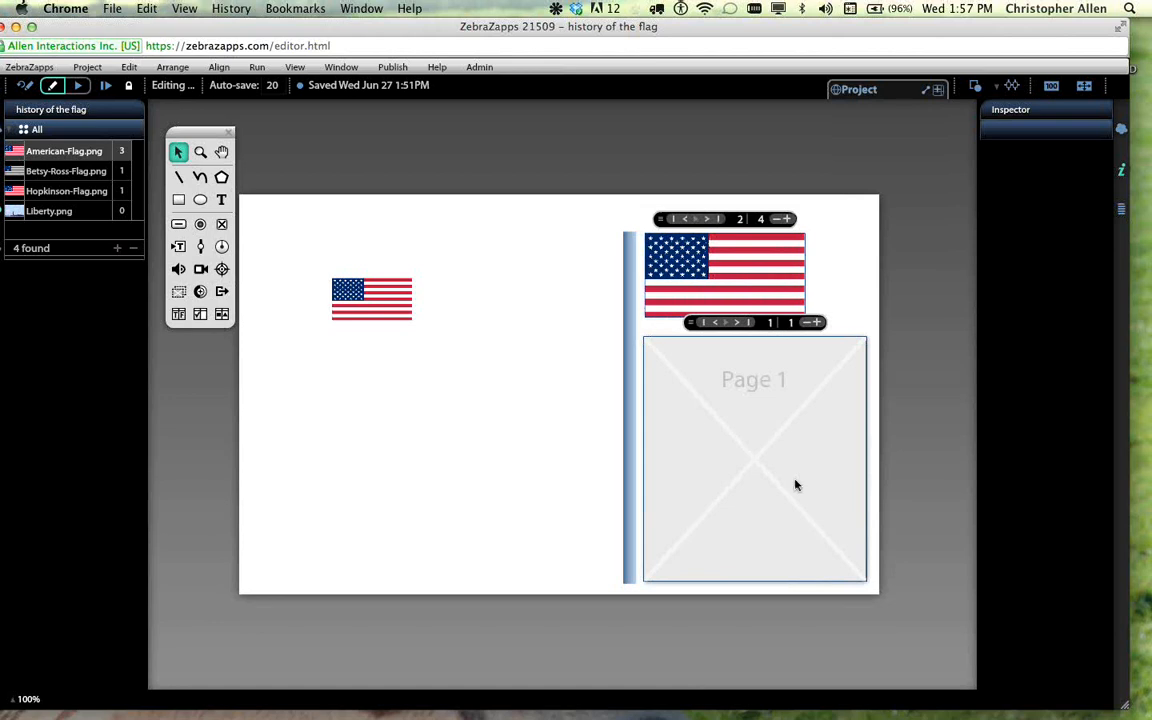
left_click(706, 218)
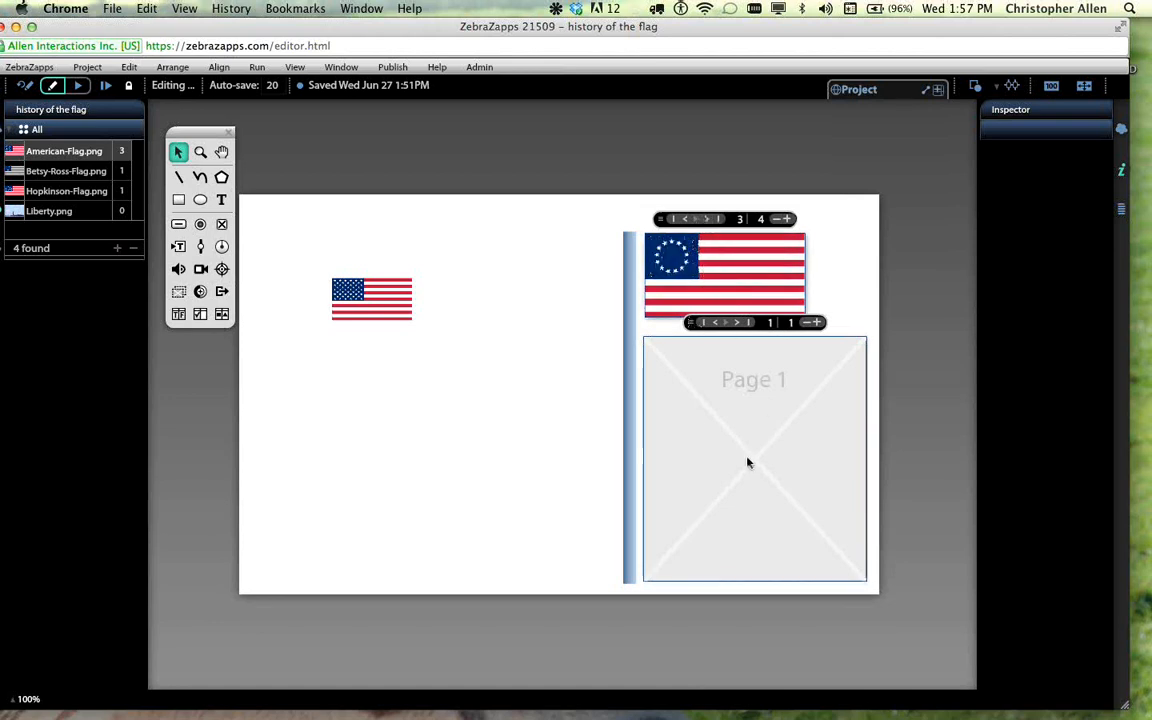
left_click(706, 218)
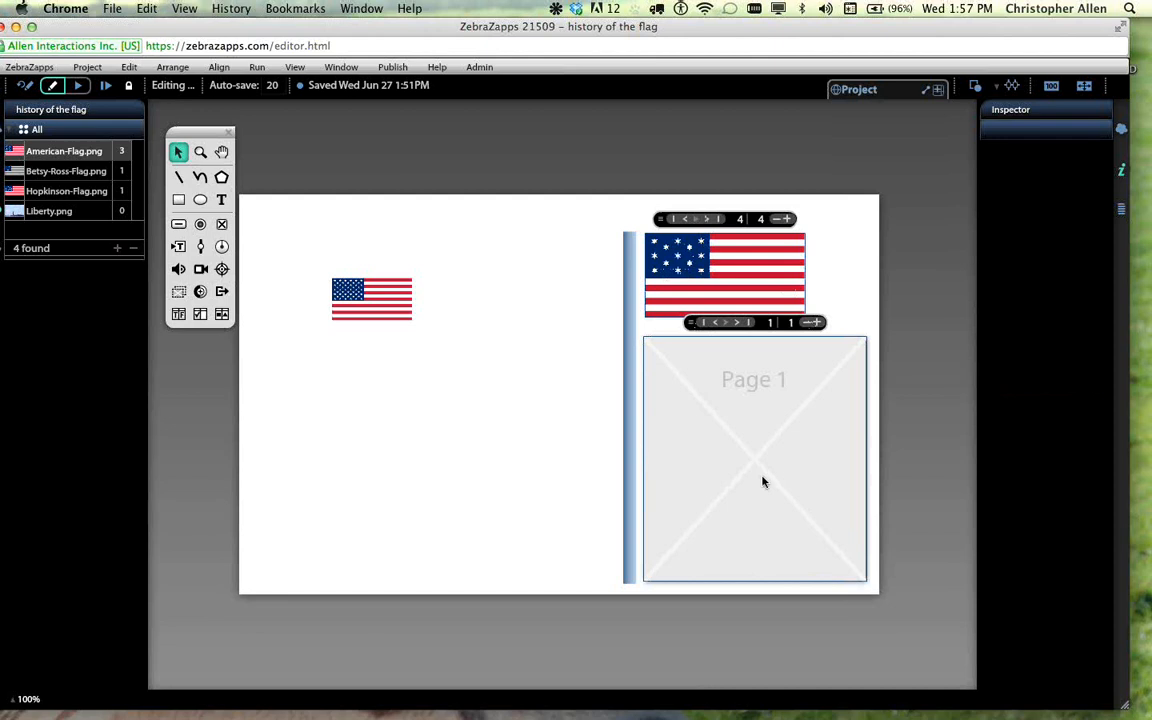
left_click(673, 218)
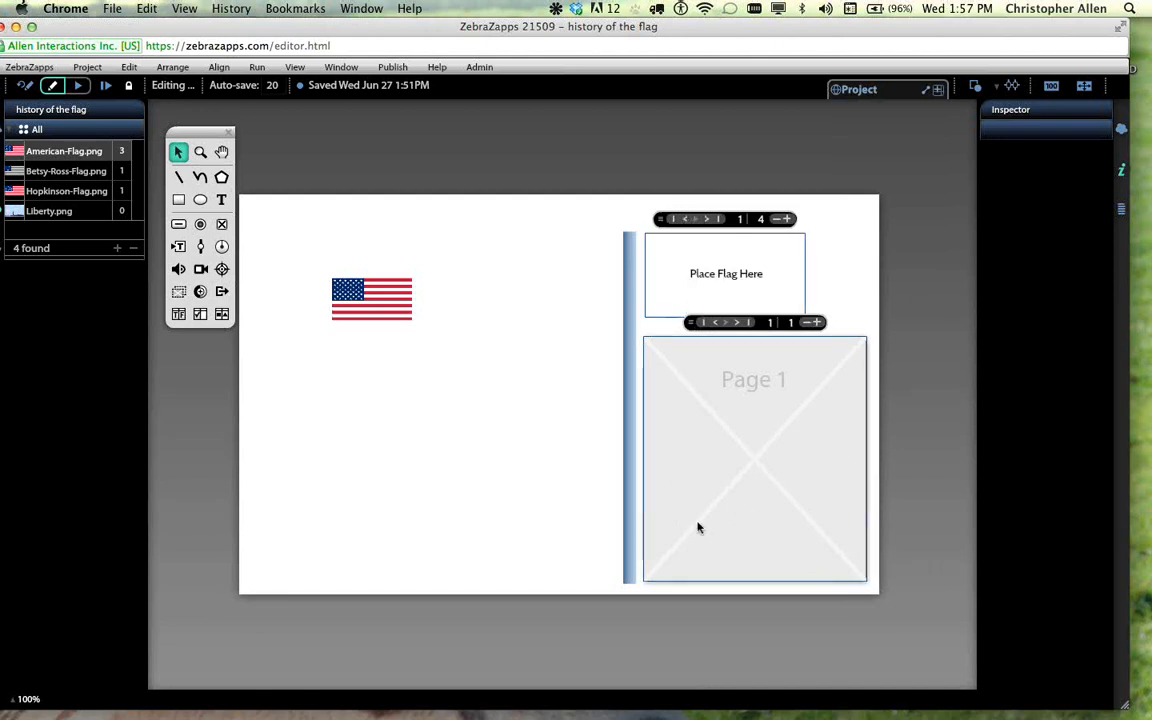
- Add pages to the lower arena until it has four, and show the drop spot's last page
left_click(818, 323)
left_click(818, 323)
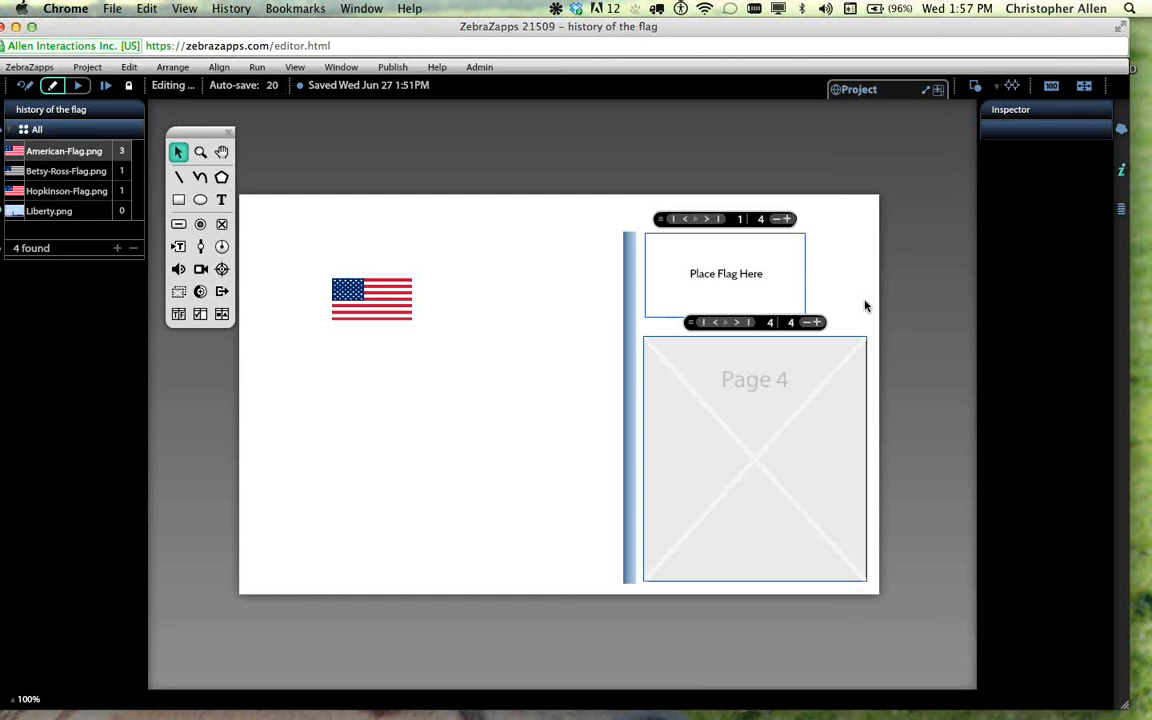
left_click(718, 218)
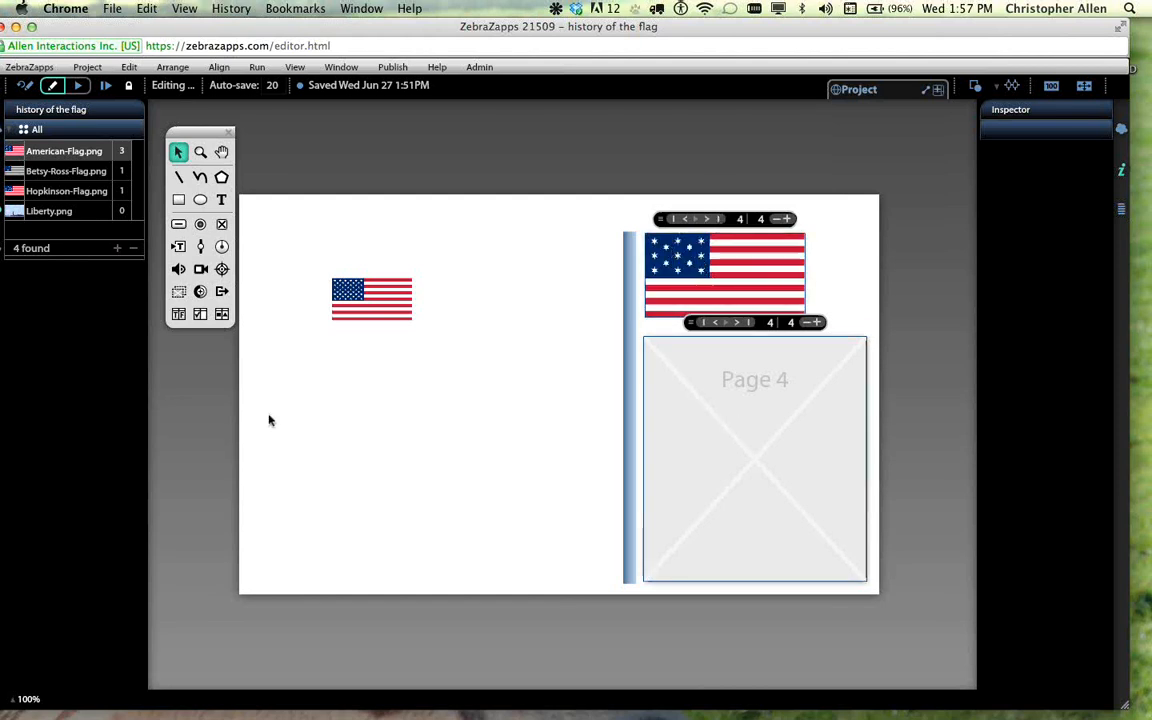
- Add the text "Francis Hopkinson - Flag" to page 4 of the lower arena and move it to that arena's upper-left corner
left_click(730, 385)
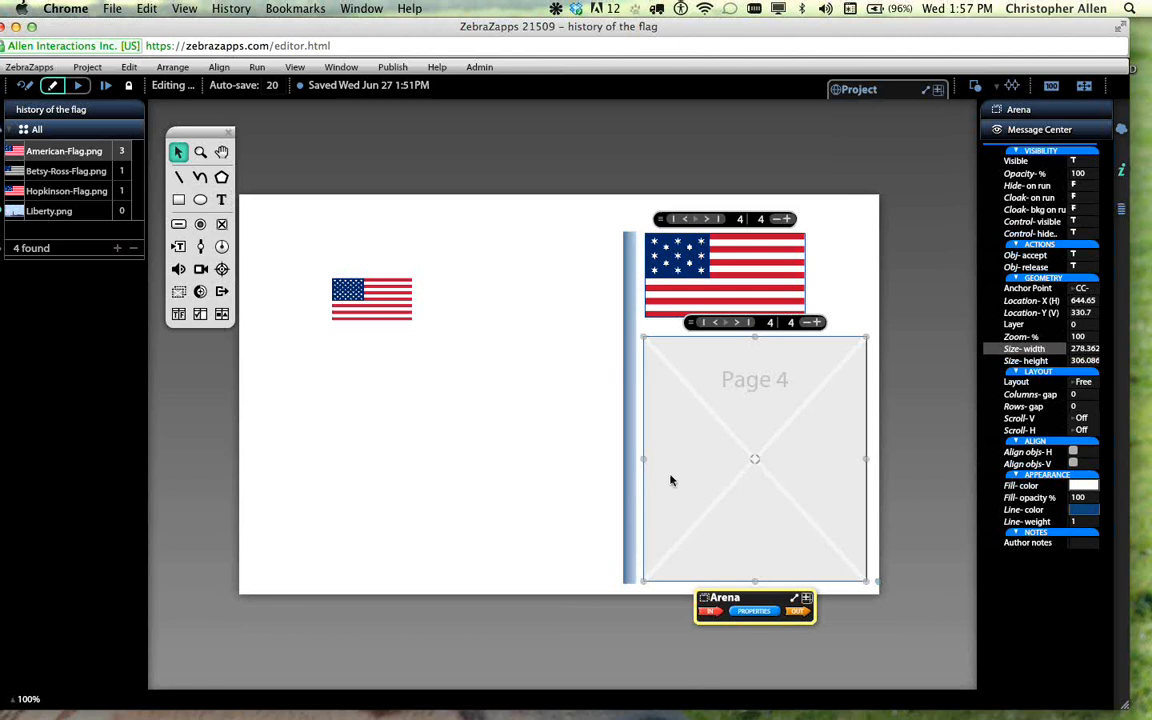
left_click(222, 201)
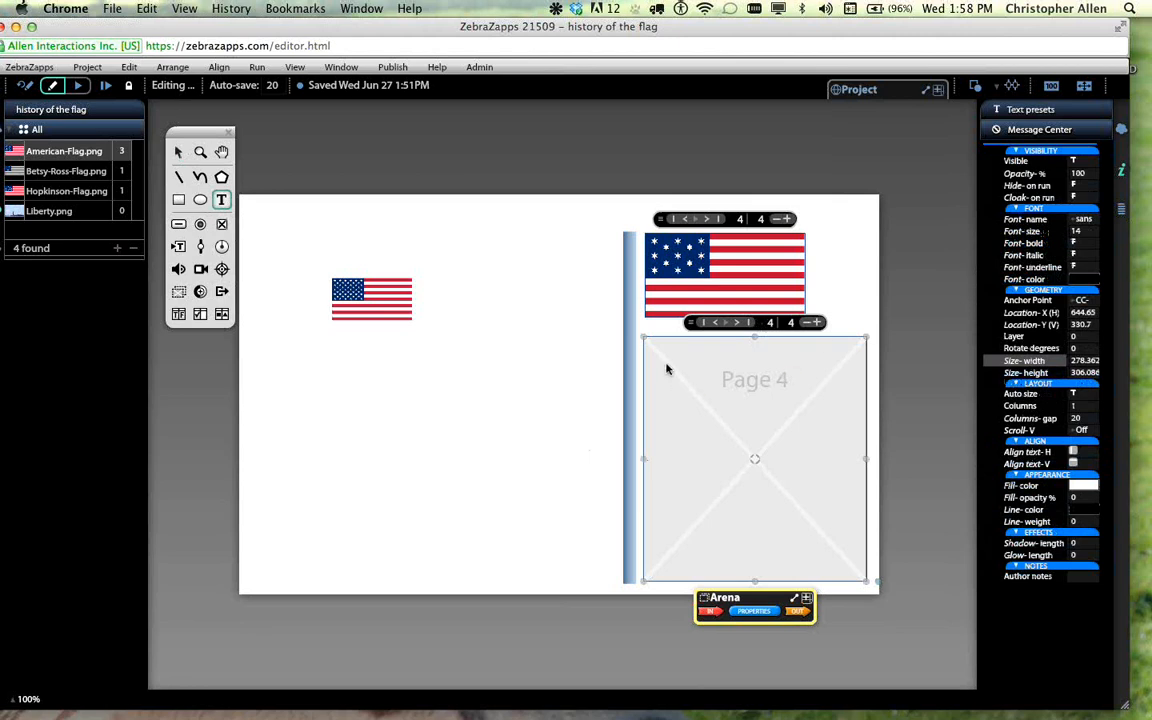
left_click_drag(667, 370, 836, 399)
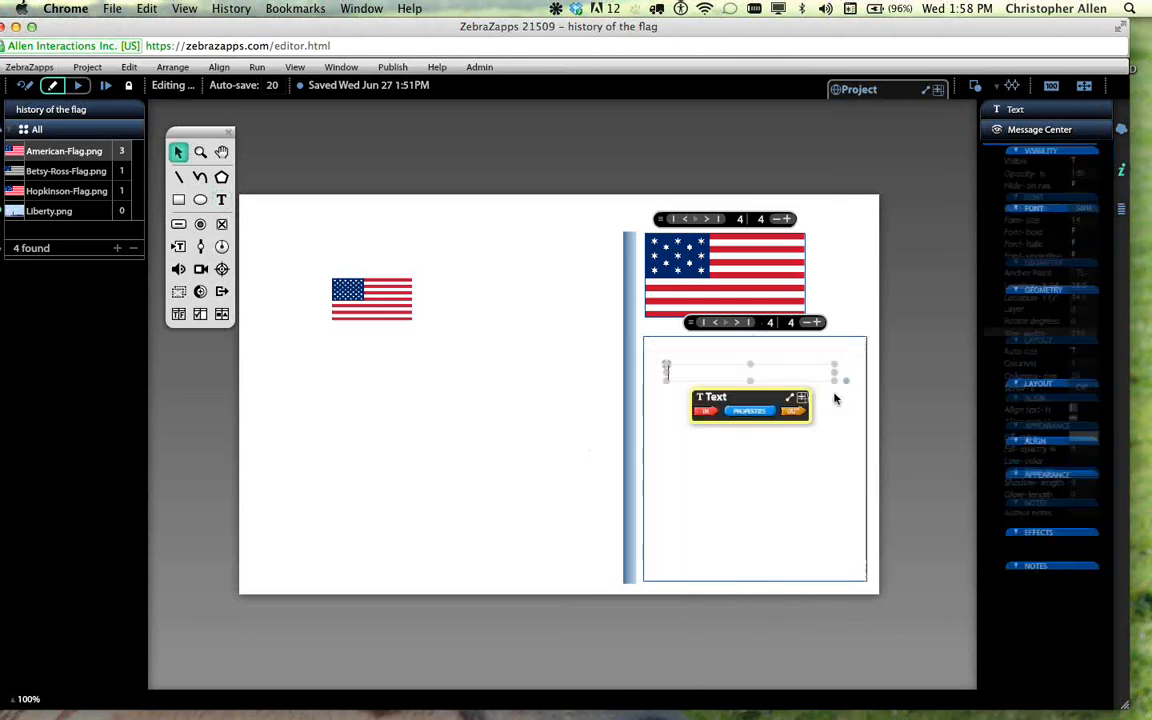
type("Franc")
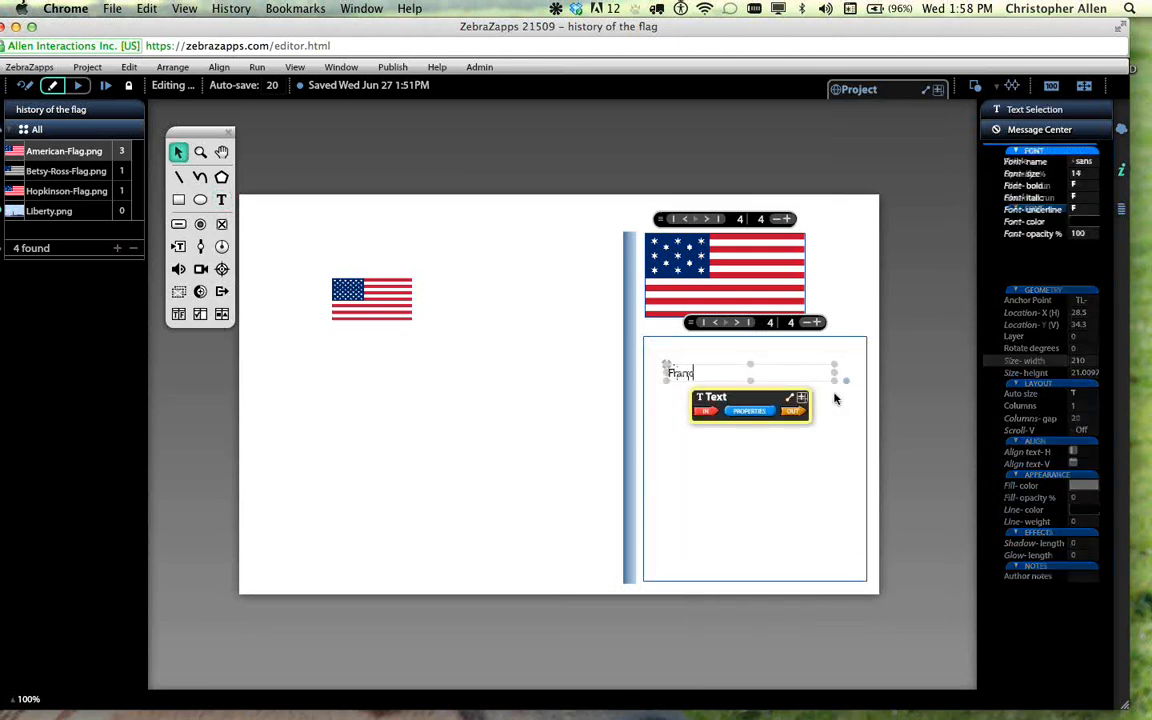
type("is Hopk")
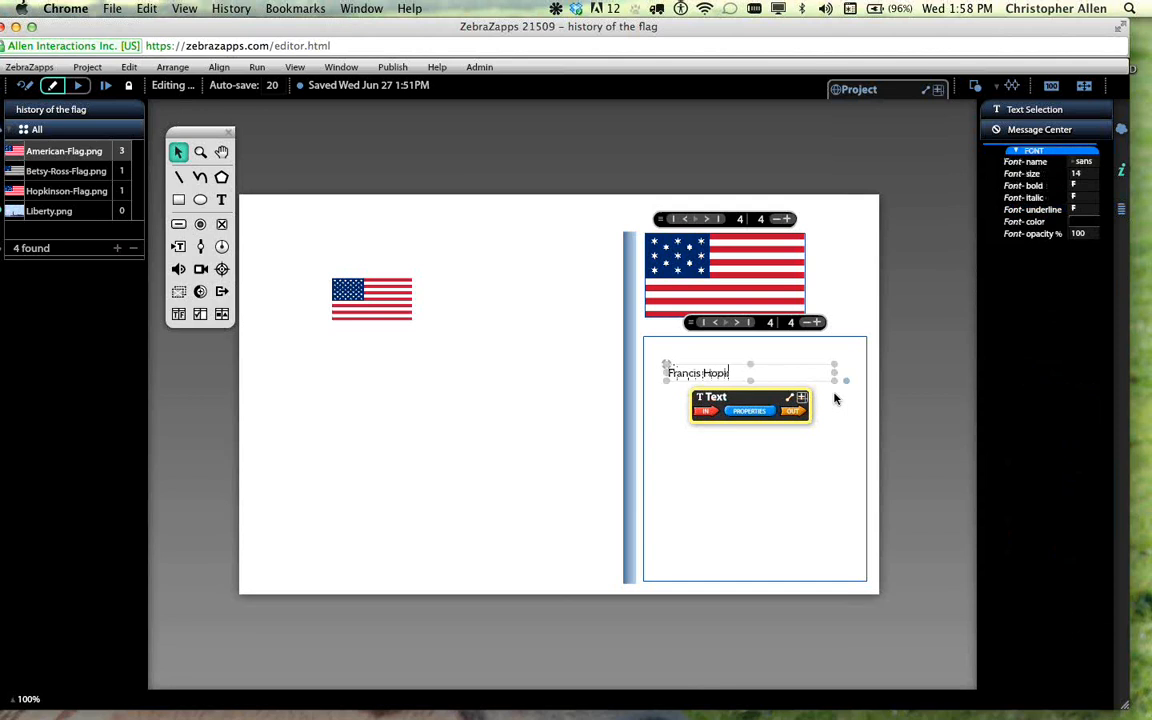
type("inson - Flag")
left_click(483, 404)
left_click_drag(725, 380, 712, 360)
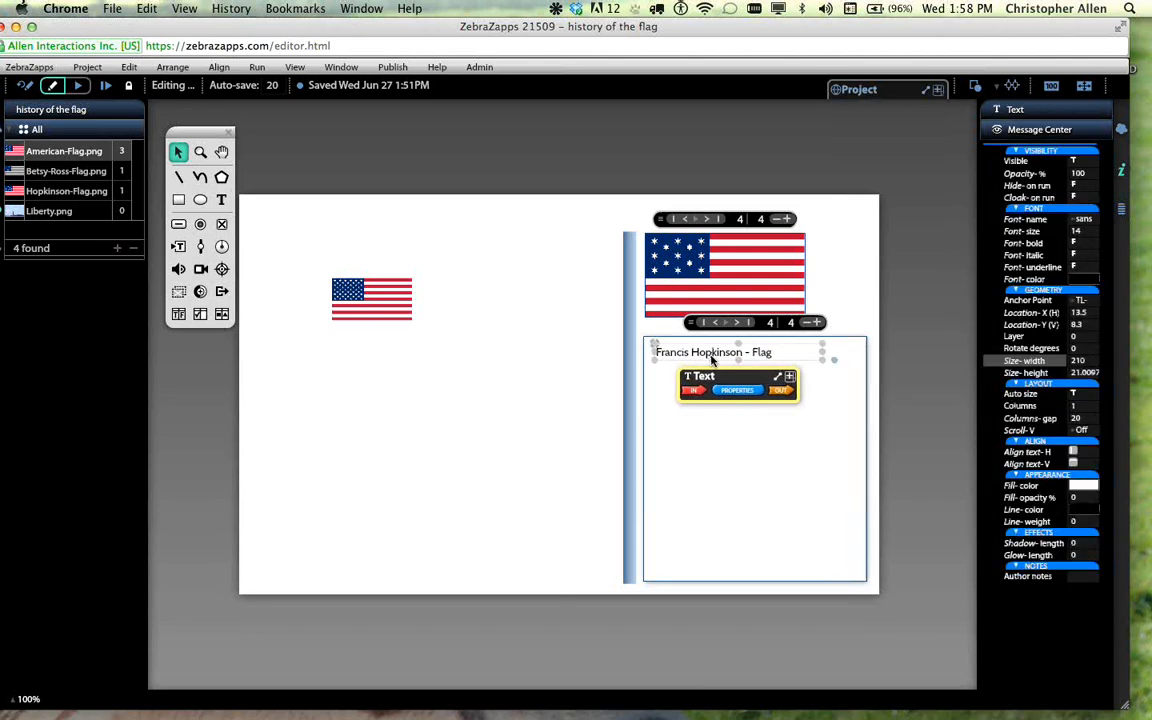
left_click(560, 475)
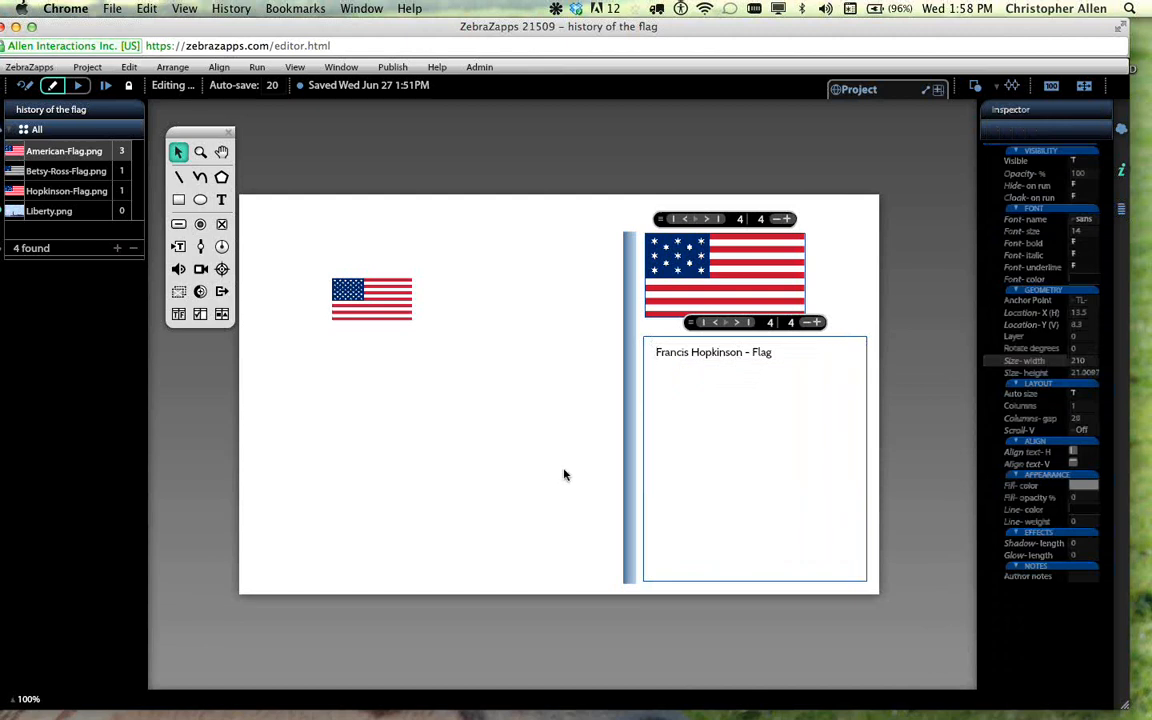
- Copy the "Francis Hopkinson - Flag" text from the lower arena's page 4 and paste it onto that arena's page 3
left_click(775, 359)
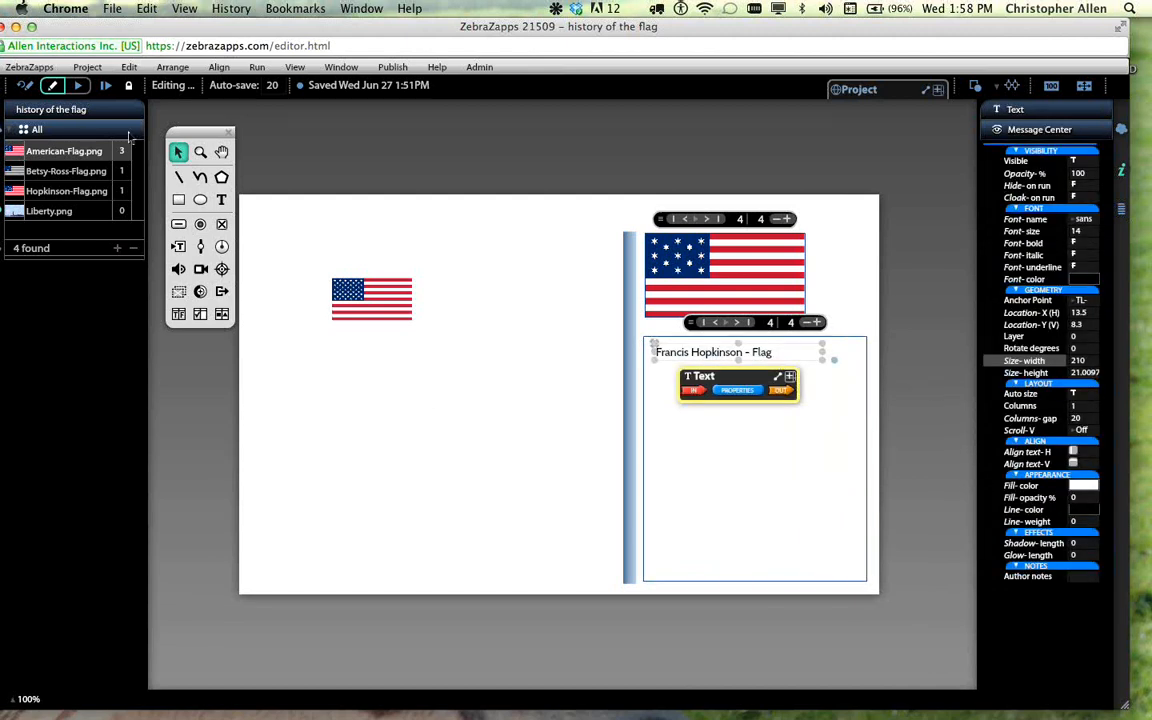
left_click(132, 67)
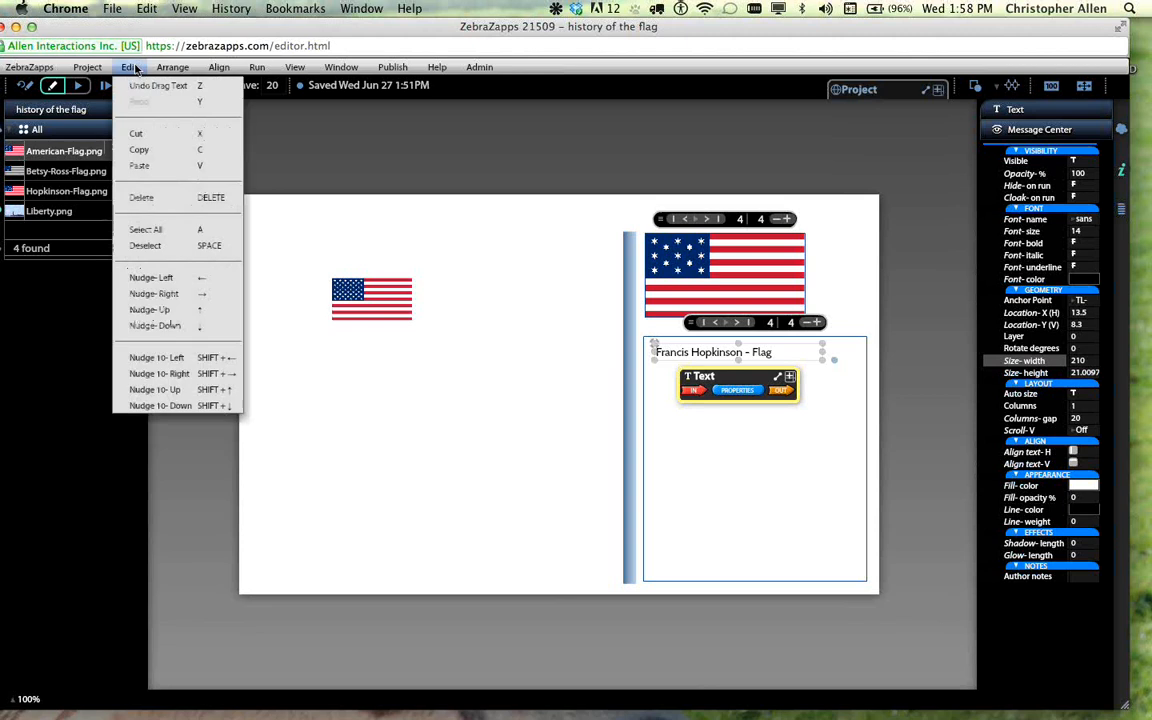
left_click(139, 149)
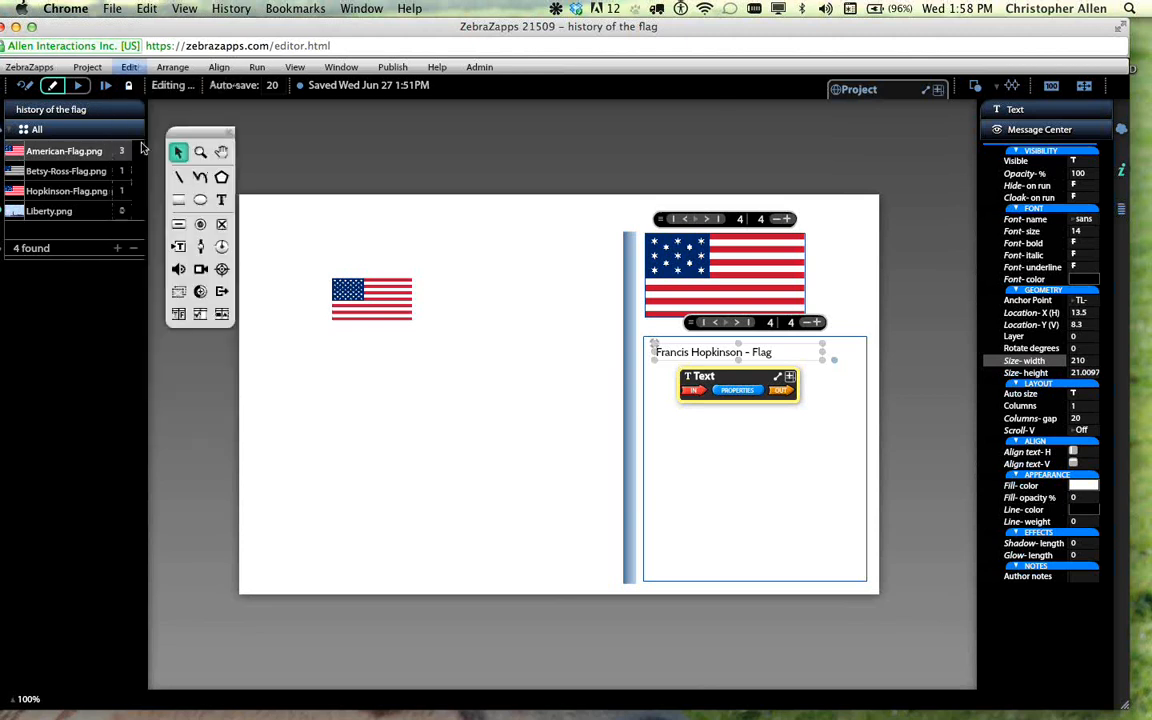
left_click(715, 326)
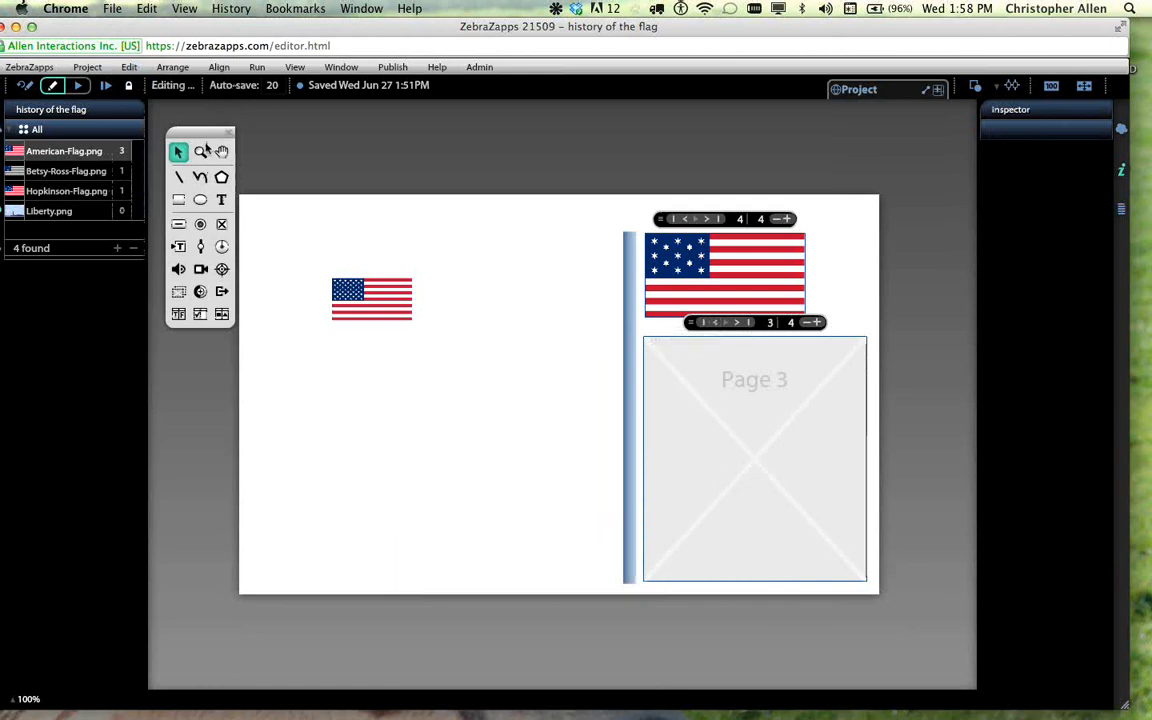
left_click(129, 68)
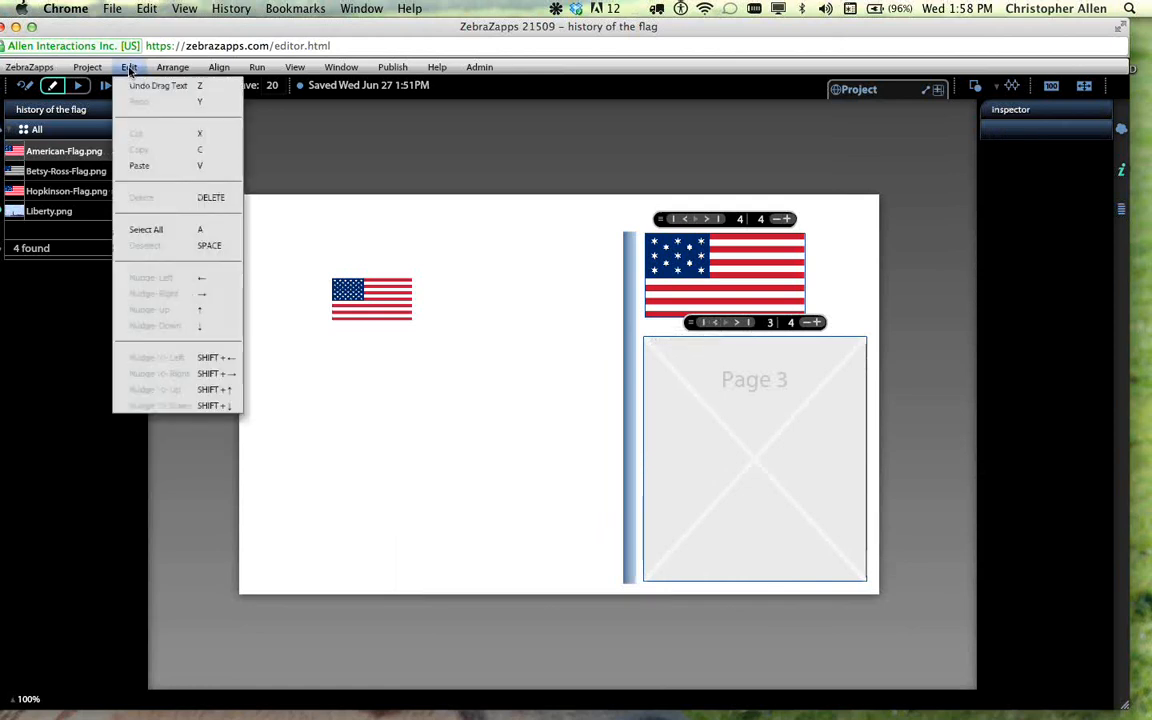
left_click(144, 166)
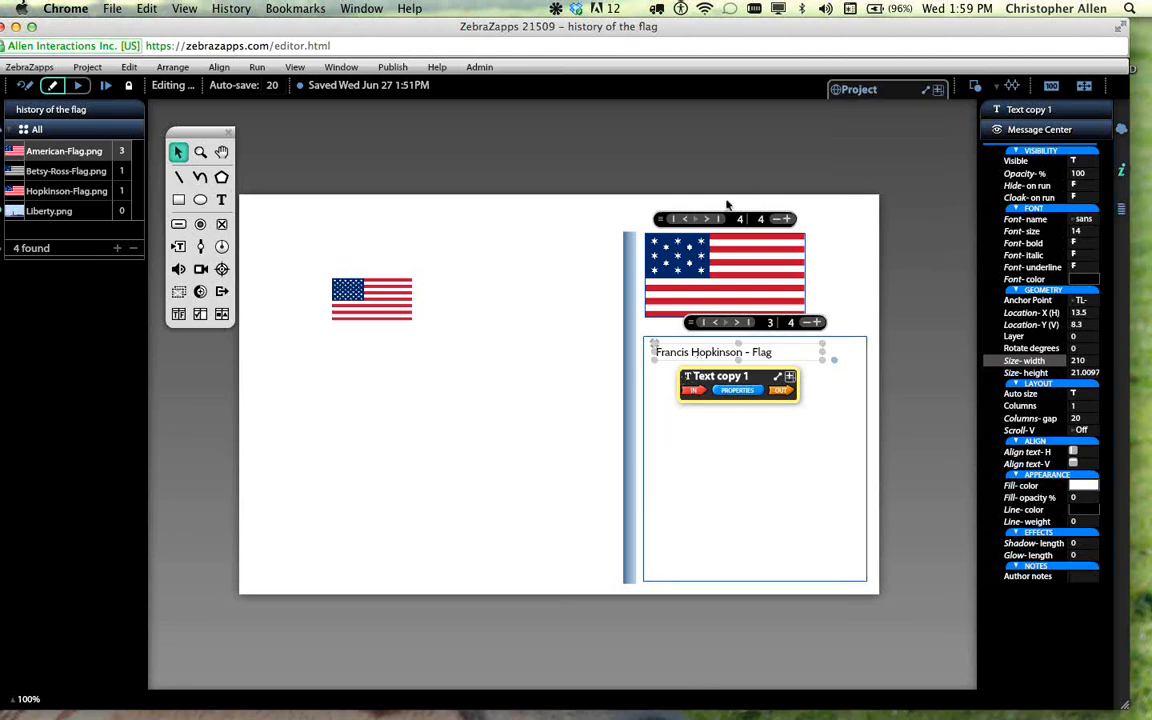
- Show page 3 of the drop spot and reword the lower arena's page 3 text to "Betsy Ross - Flag"
left_click(685, 220)
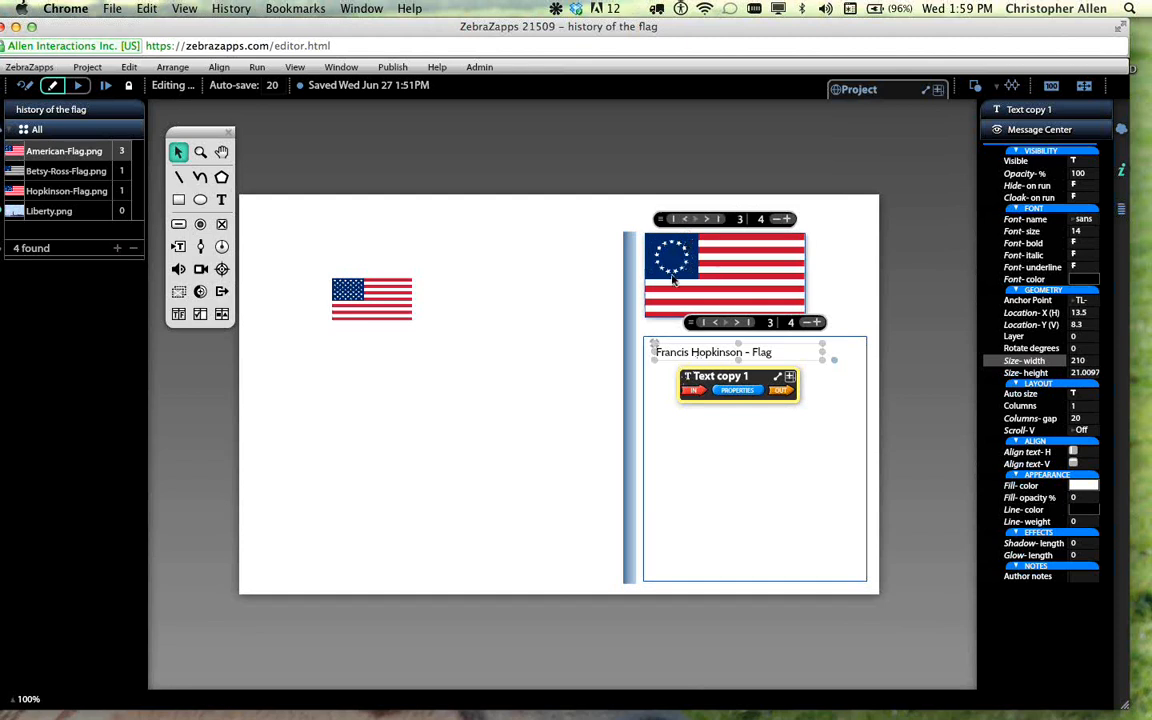
double_click(713, 355)
left_click_drag(743, 352, 654, 352)
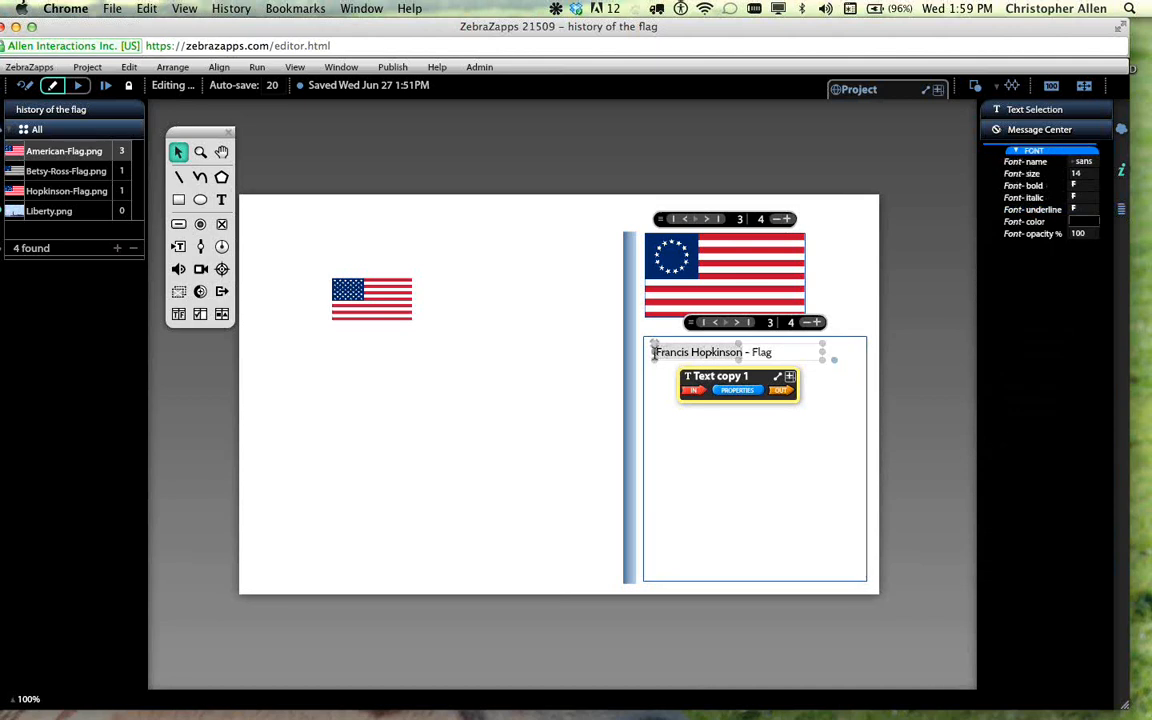
type("Bes")
type("sy Ross")
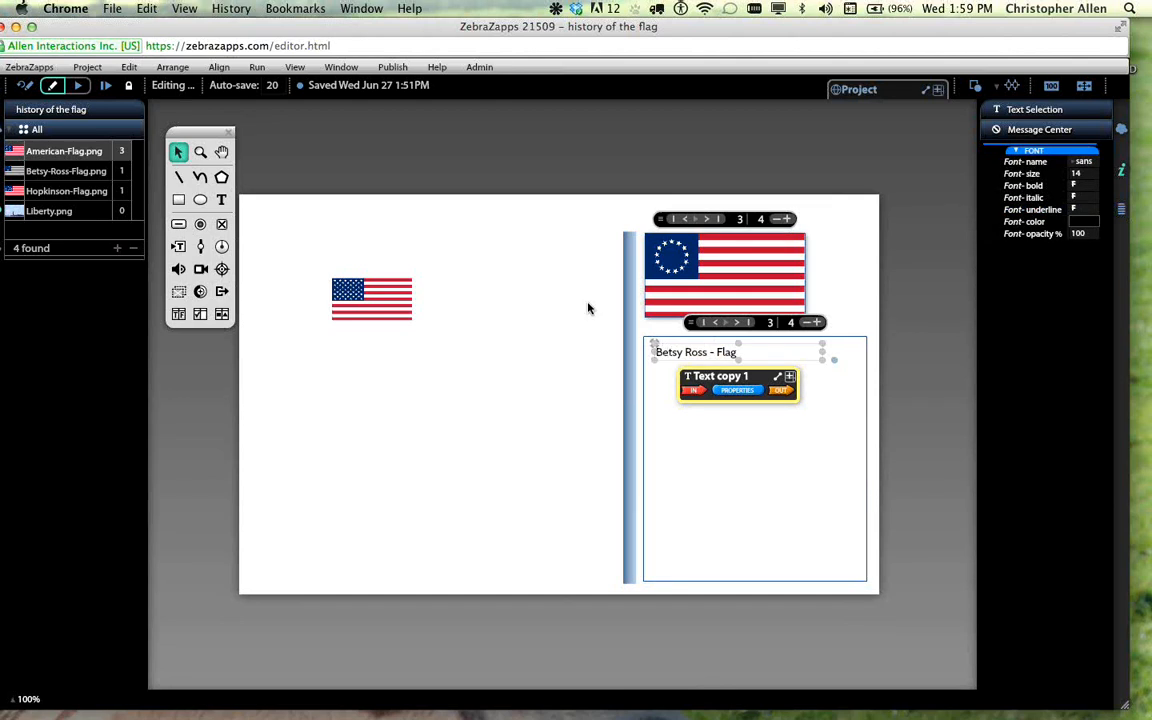
left_click(543, 327)
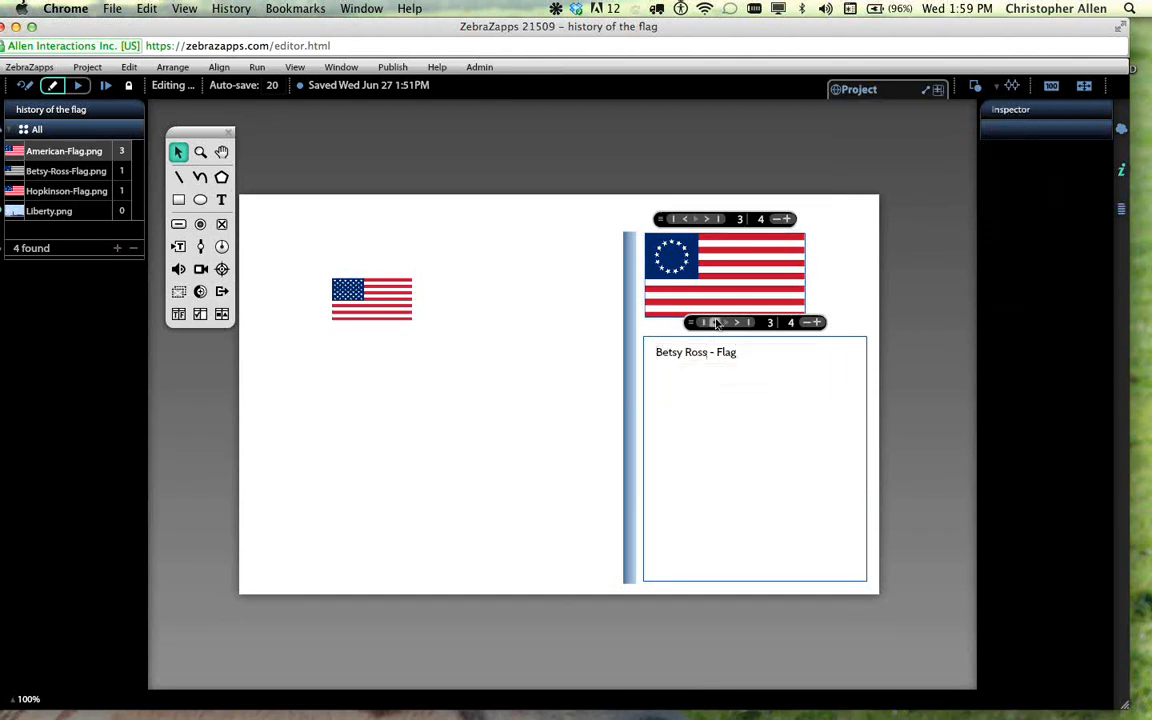
- Paste the copied text onto page 2 of the lower arena and reword it to "The American Flag"
left_click(716, 323)
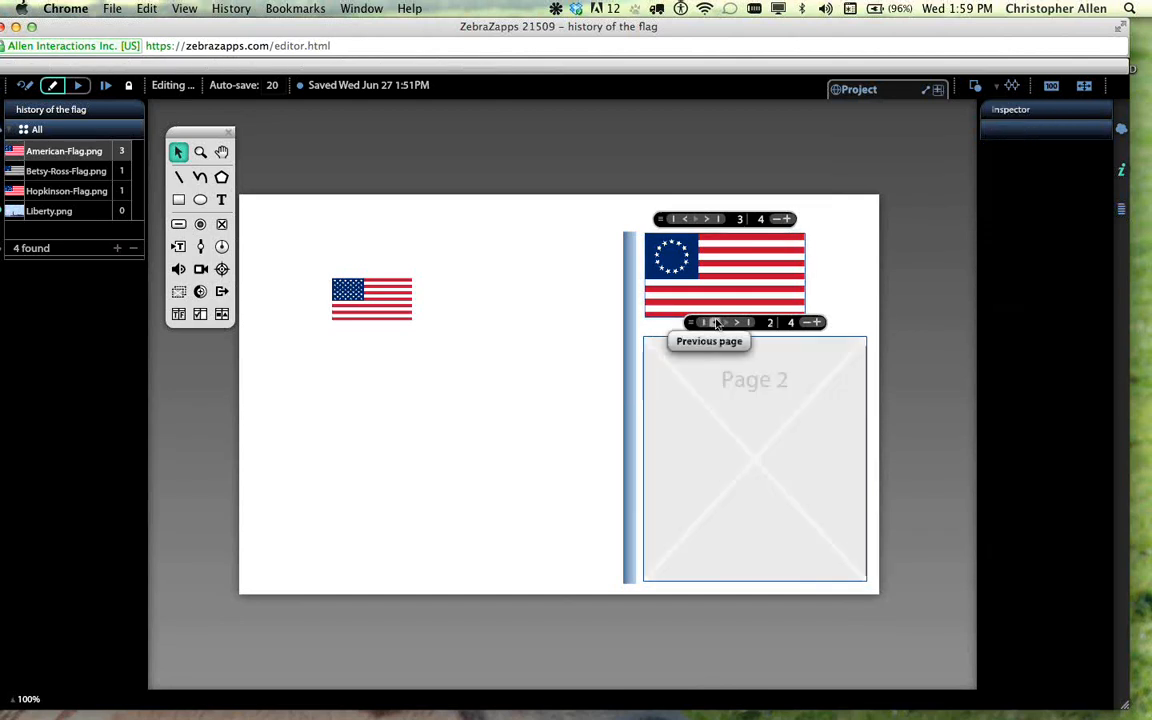
key("super+v")
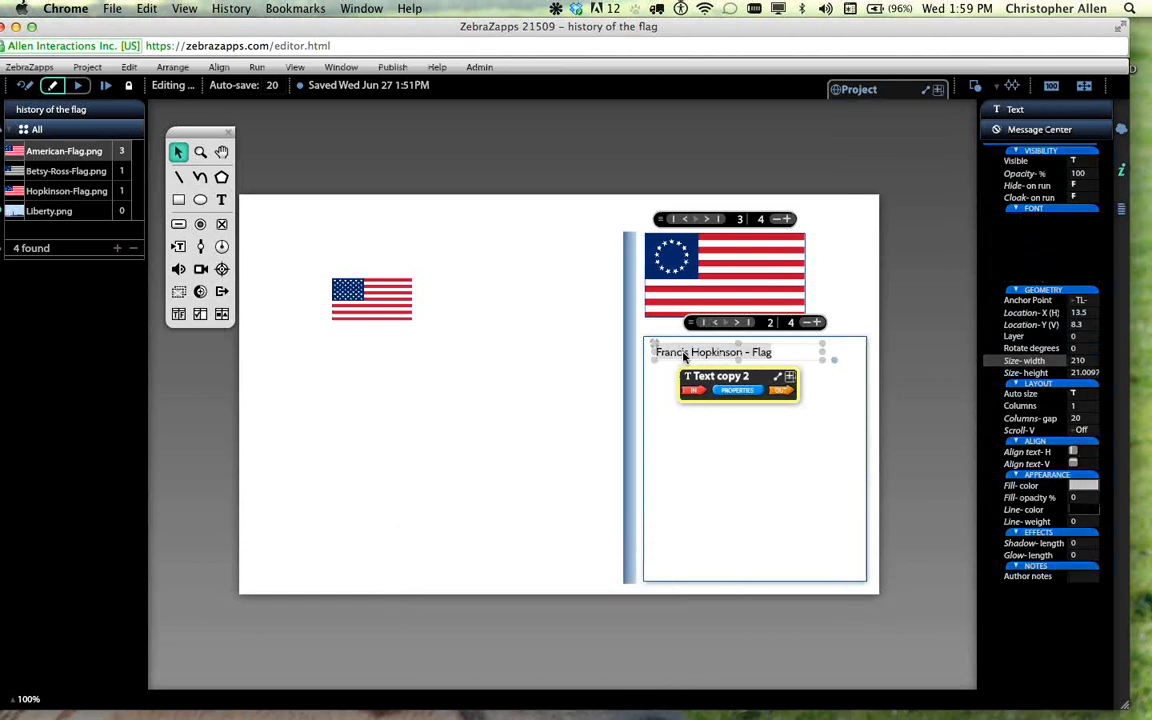
double_click(684, 355)
type("The American Flag")
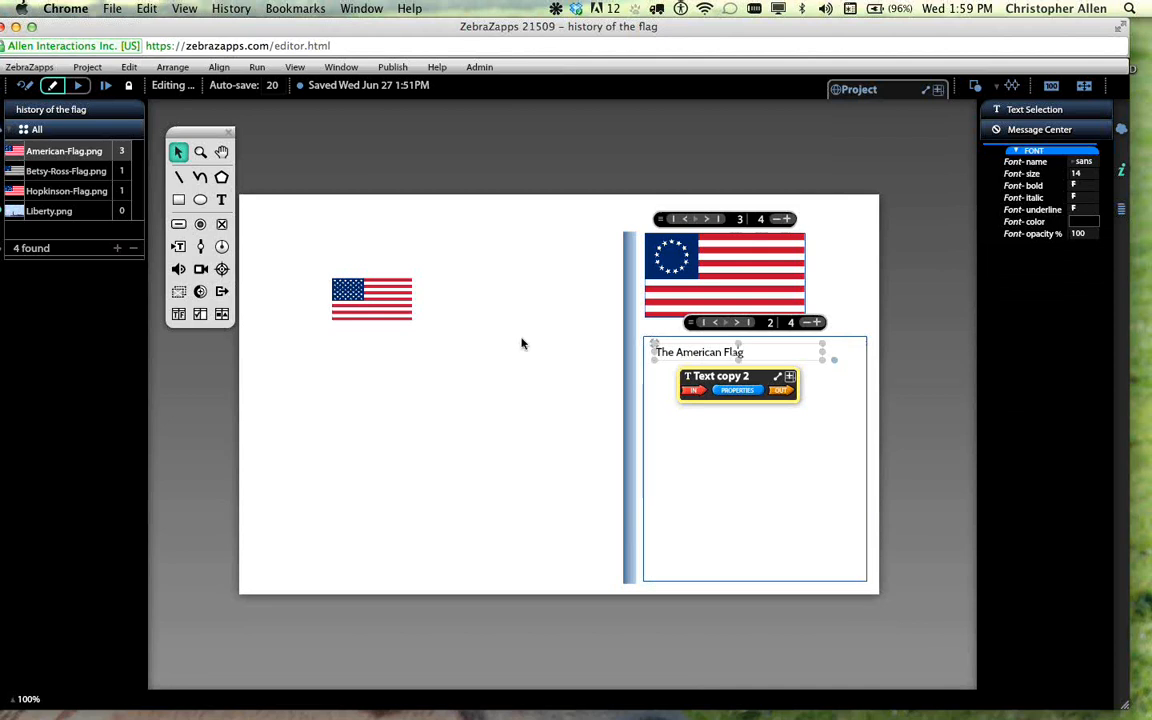
left_click(521, 343)
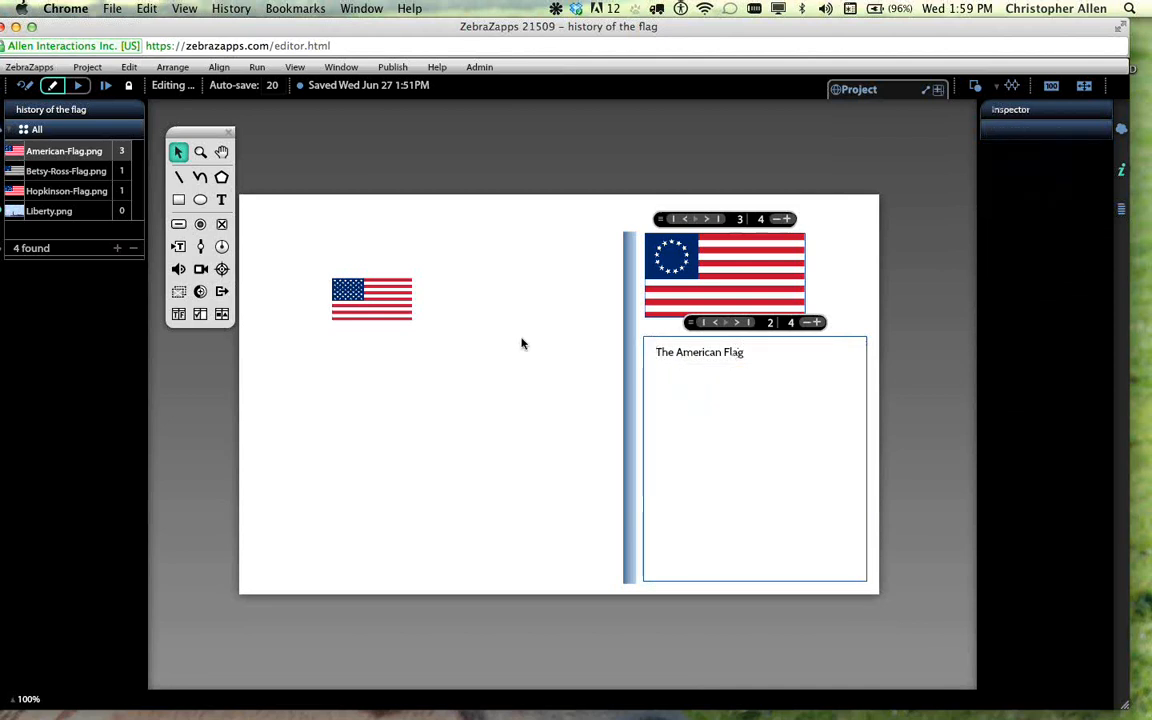
- Bring both the lower arena and the drop spot to page 4
left_click(737, 323)
left_click(737, 323)
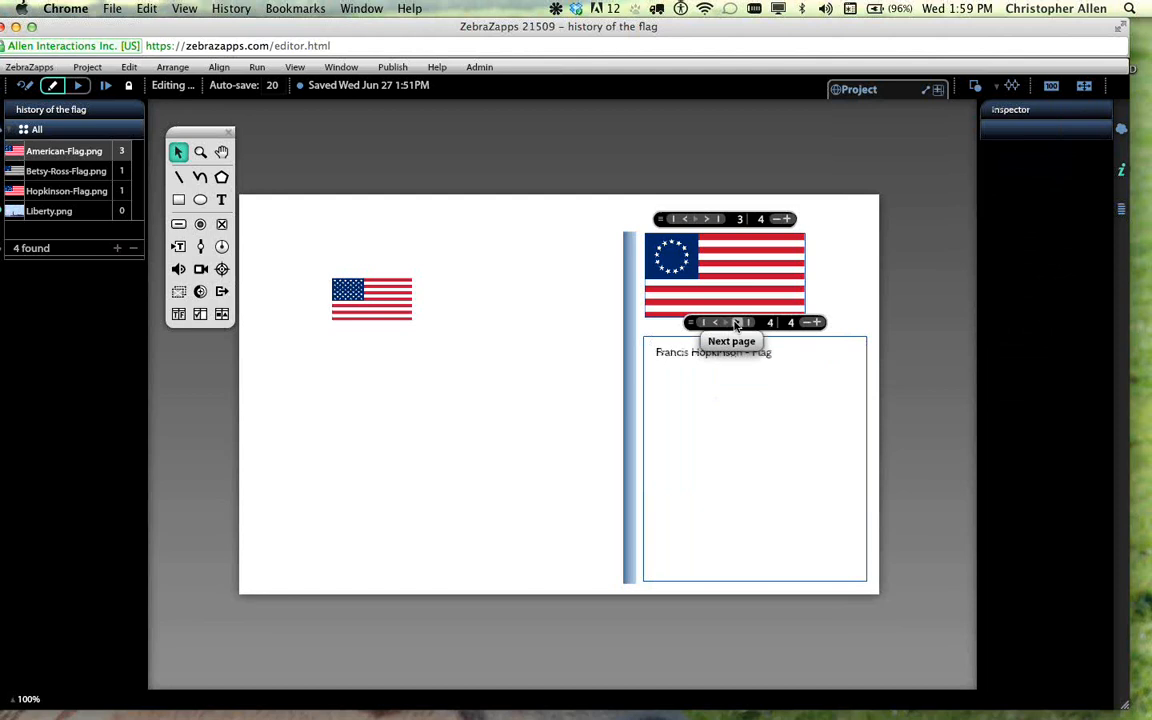
left_click(708, 219)
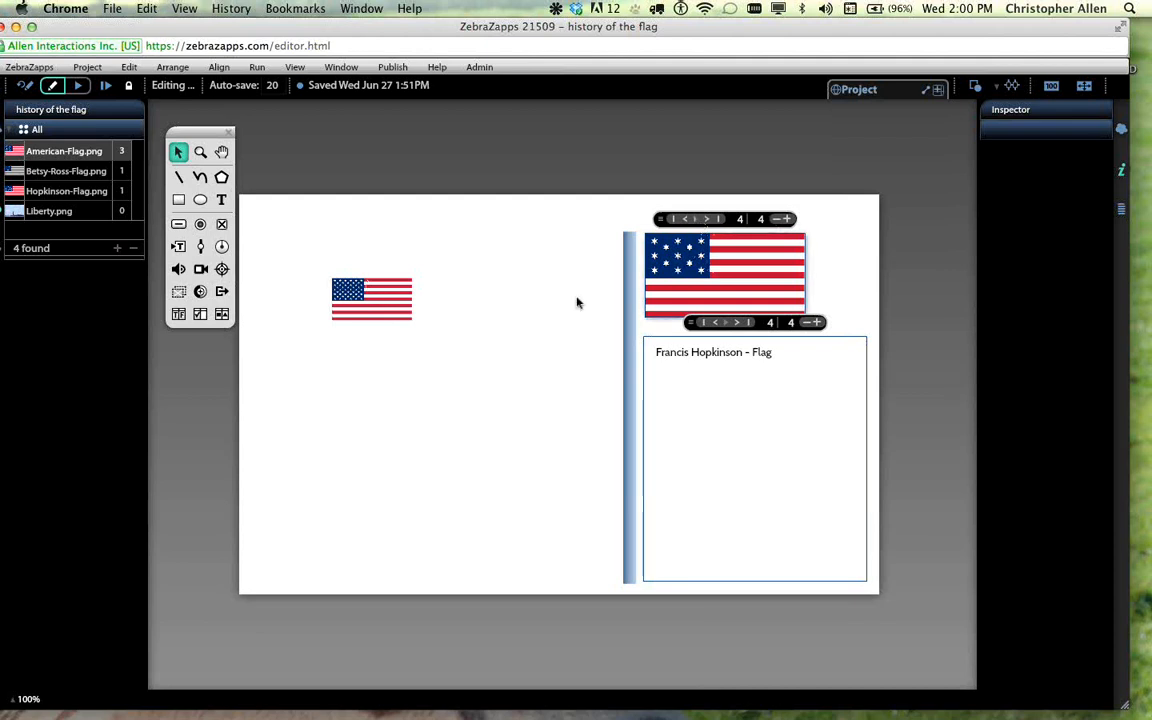
- Try wiring the lower arena's Page-current value to the drop spot's Page-current value
left_click(726, 439)
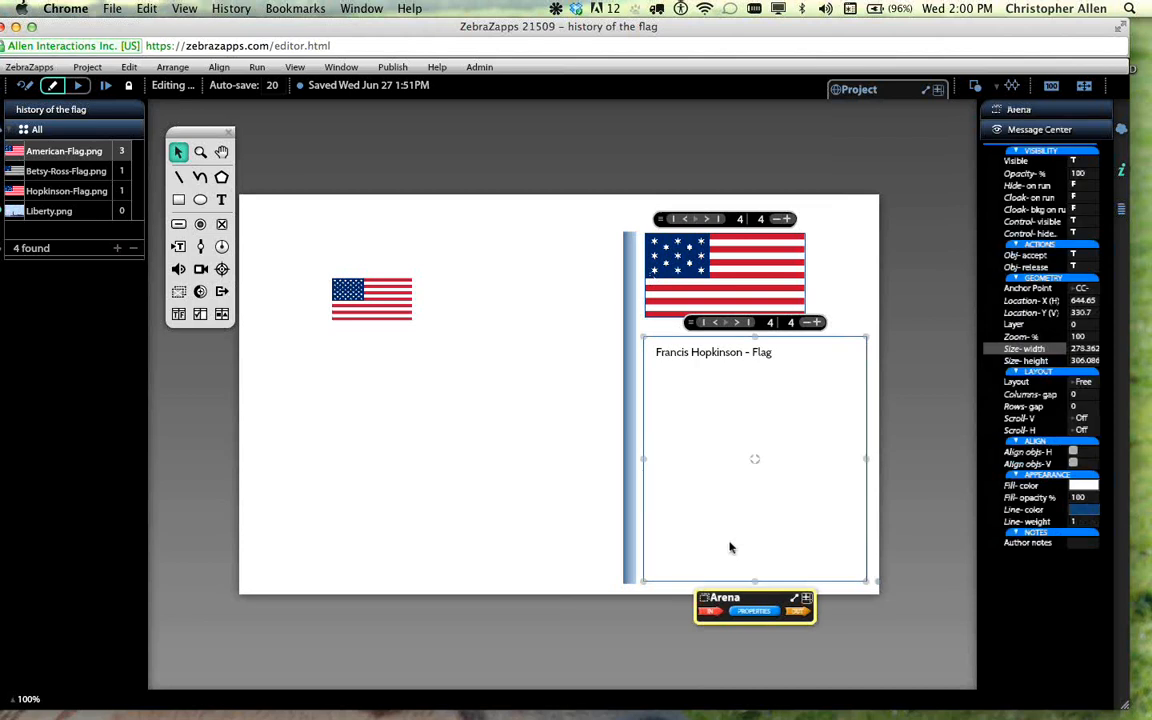
left_click_drag(752, 602, 505, 397)
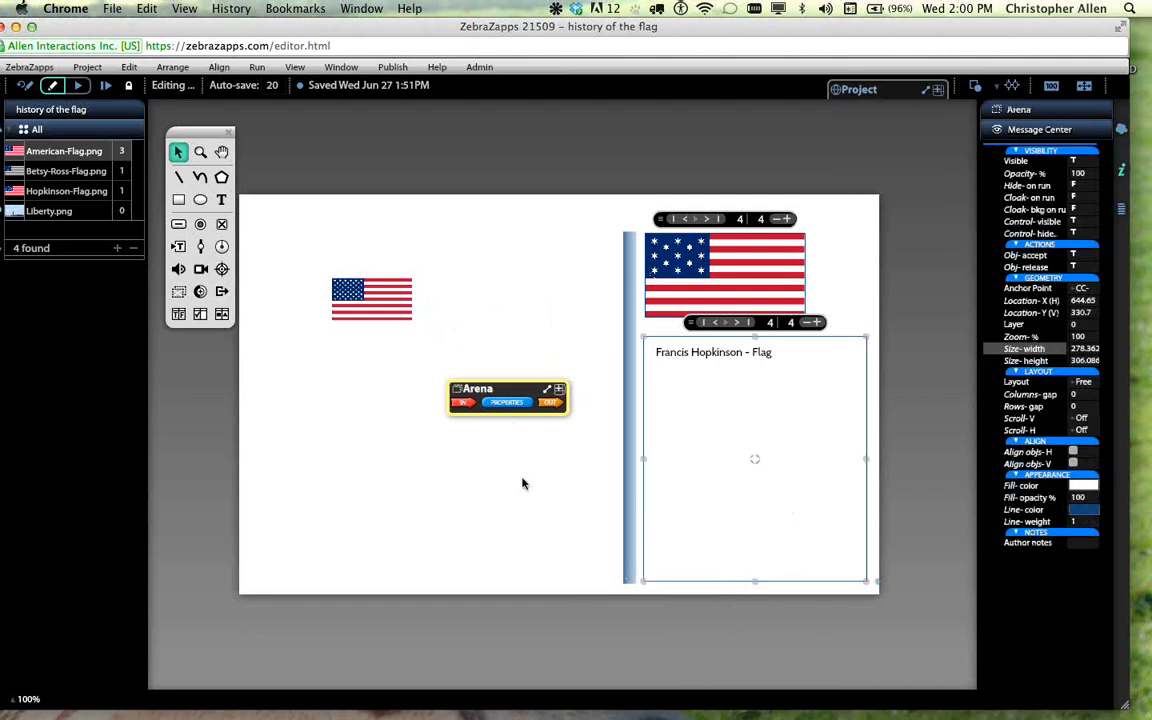
left_click(505, 404)
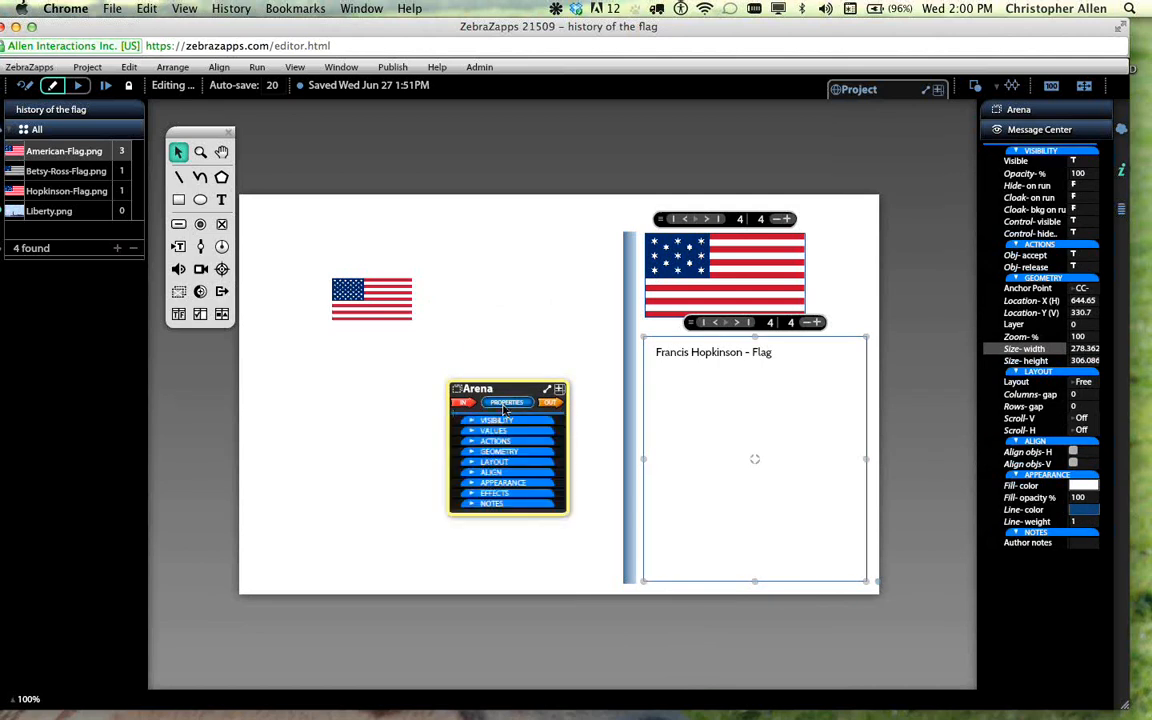
left_click(505, 431)
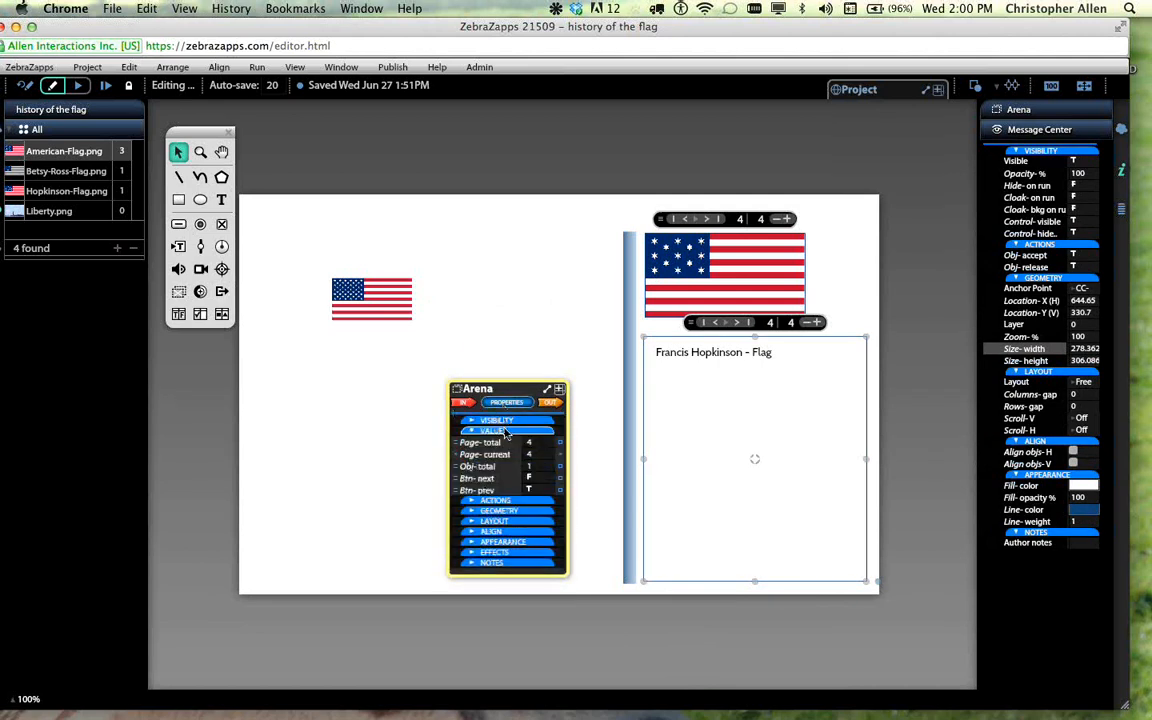
left_click_drag(561, 456, 712, 448)
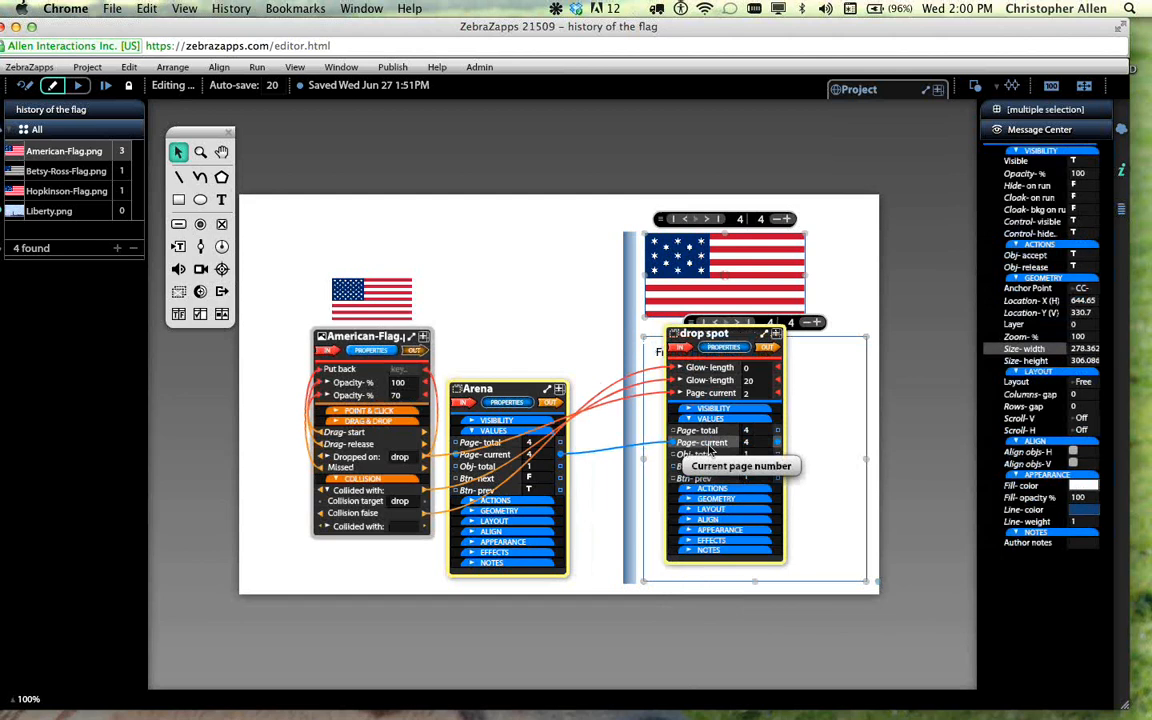
left_click(545, 281)
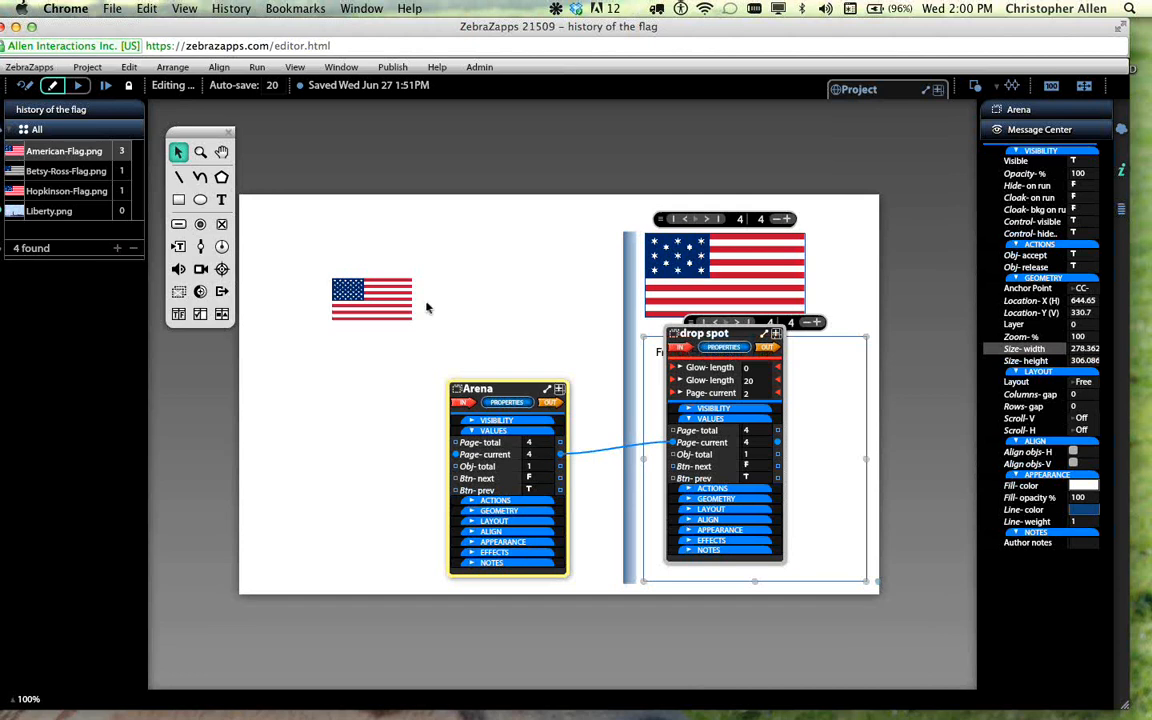
left_click(507, 337)
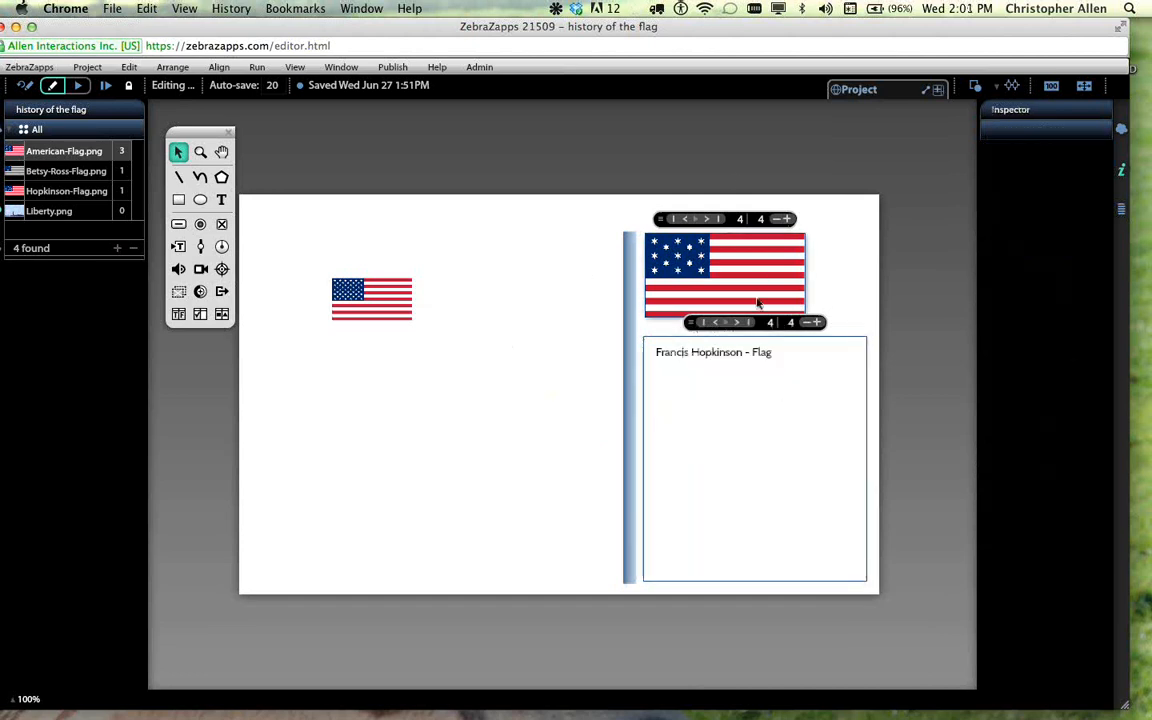
- Remove the wire running from the lower arena's Page-current to the drop spot's Page-current
left_click(698, 253)
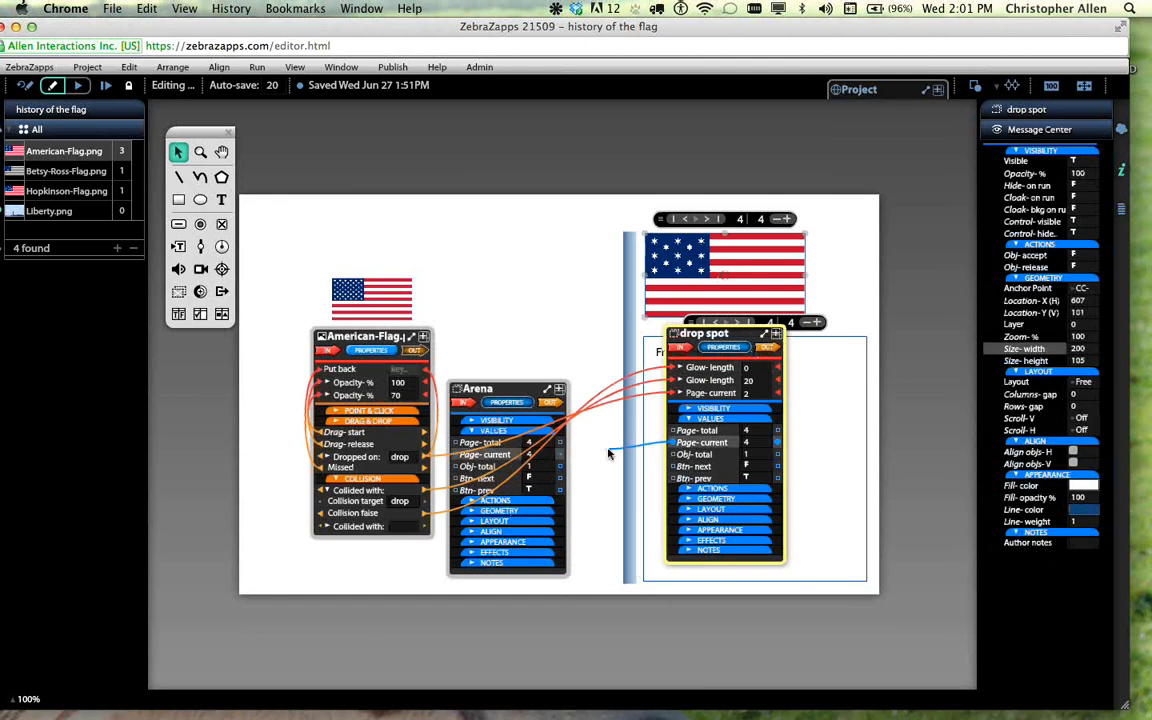
left_click(548, 329)
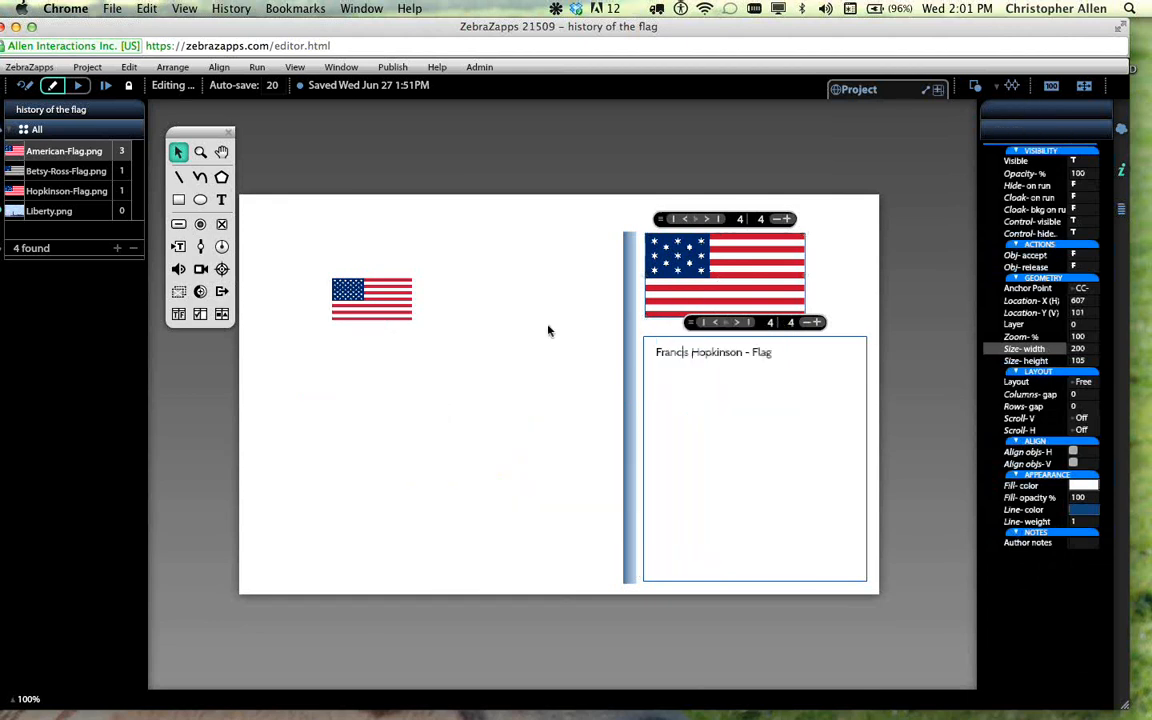
- Wire the drop spot's Page-current value to the lower arena's Page-current value so the arena follows the drop spot's page
left_click(760, 257)
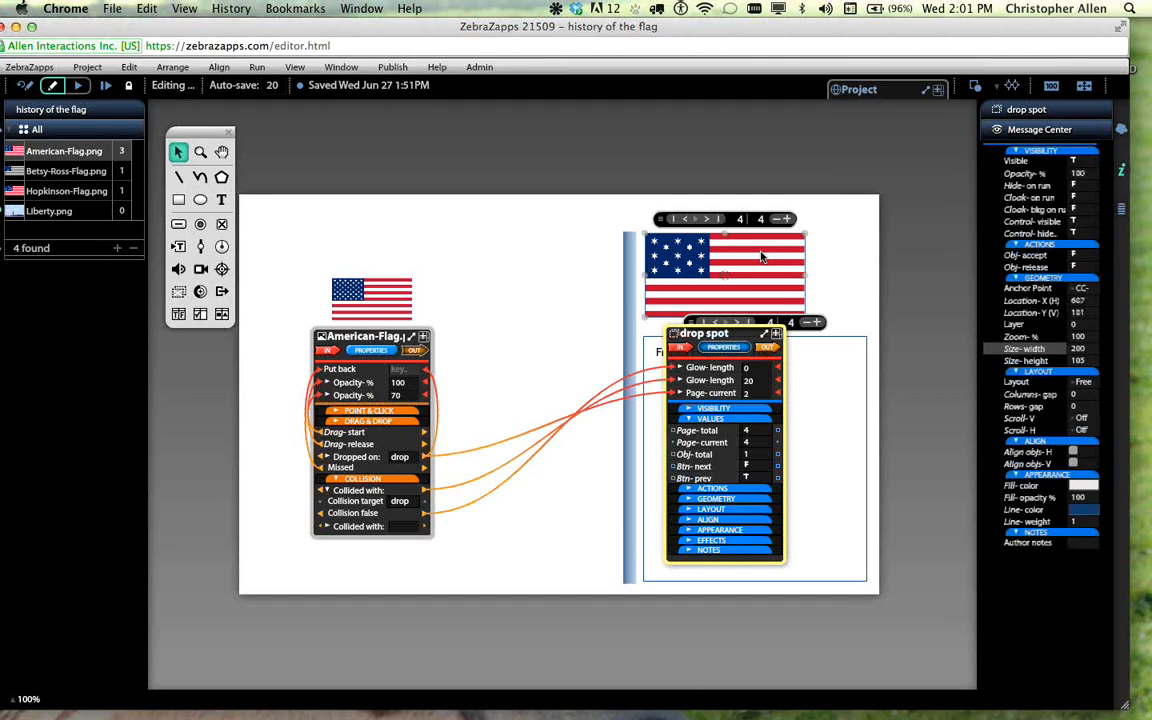
left_click_drag(715, 334, 528, 308)
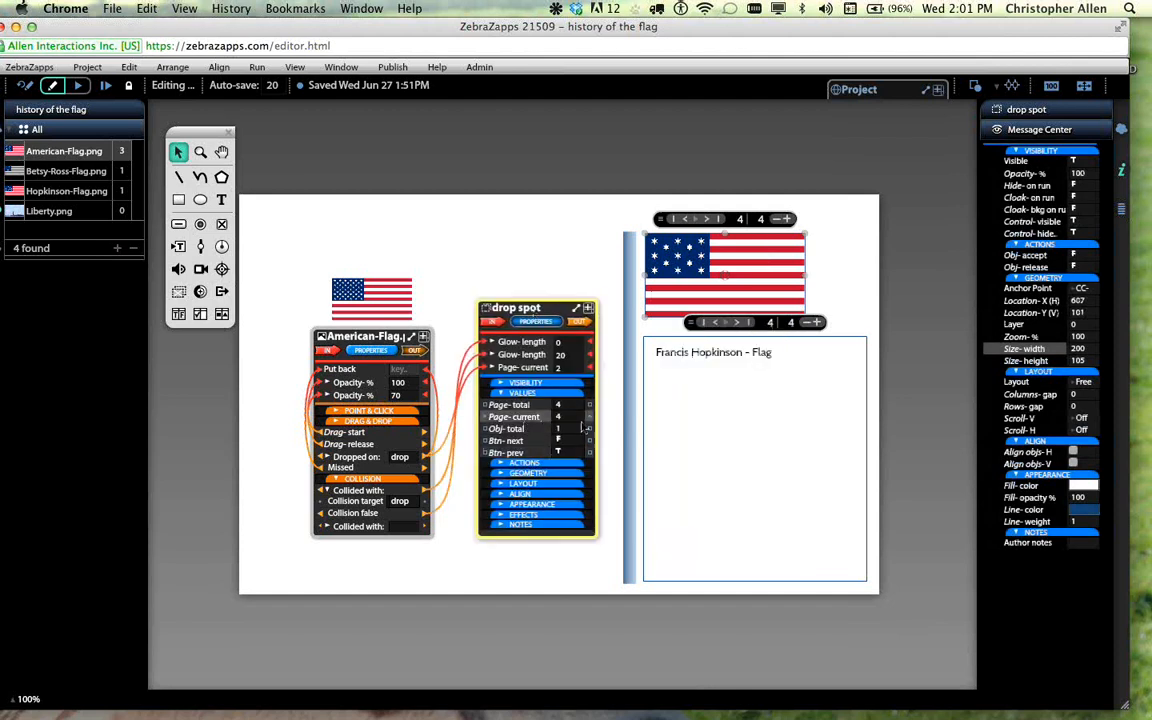
left_click_drag(590, 417, 507, 457)
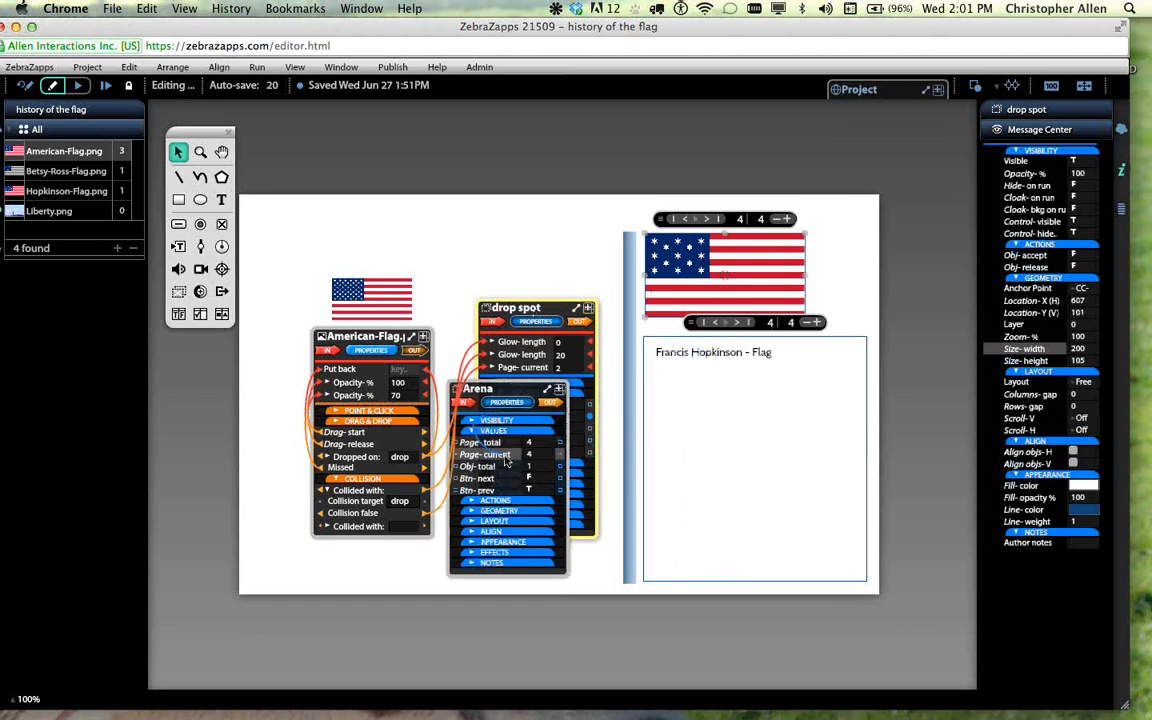
left_click(534, 411, "shift")
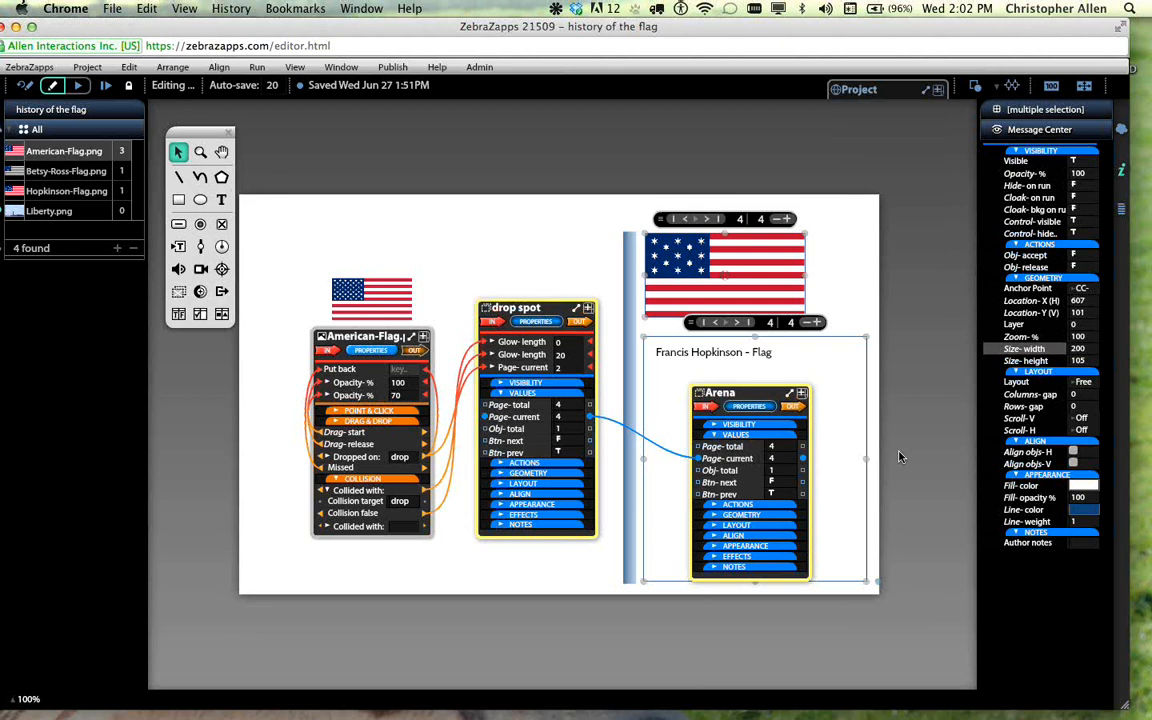
left_click(898, 457)
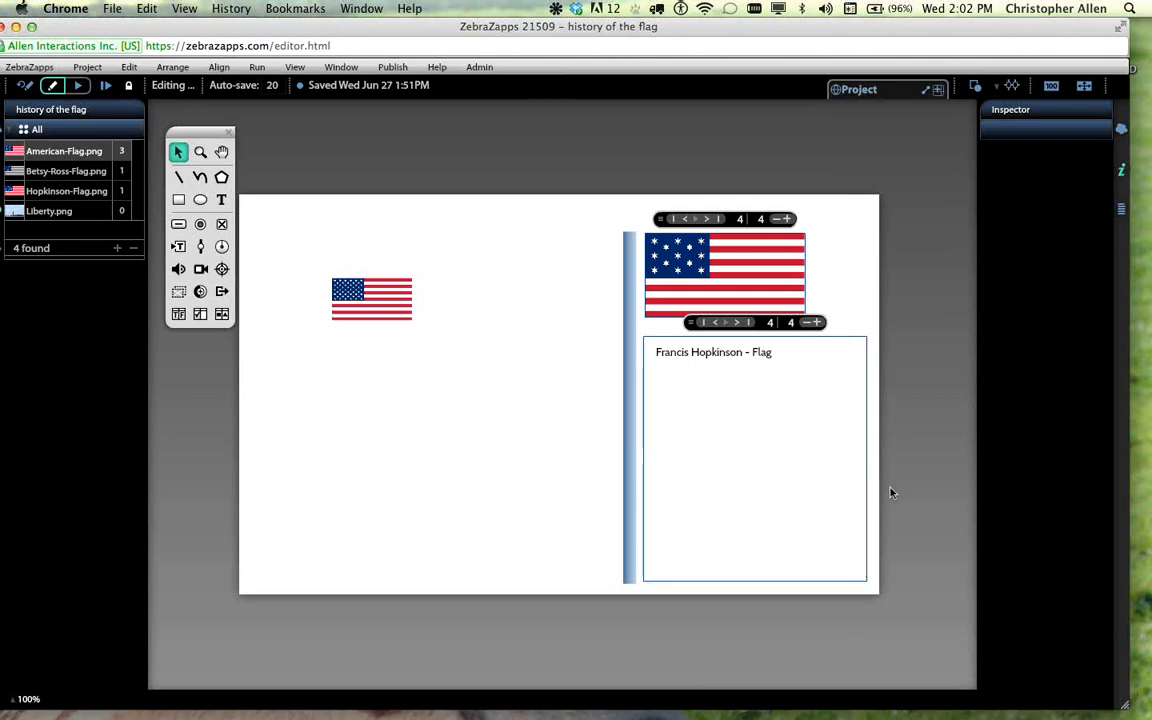
- Set the lower arena's Obj-accept and Obj-release properties to false
left_click(800, 495)
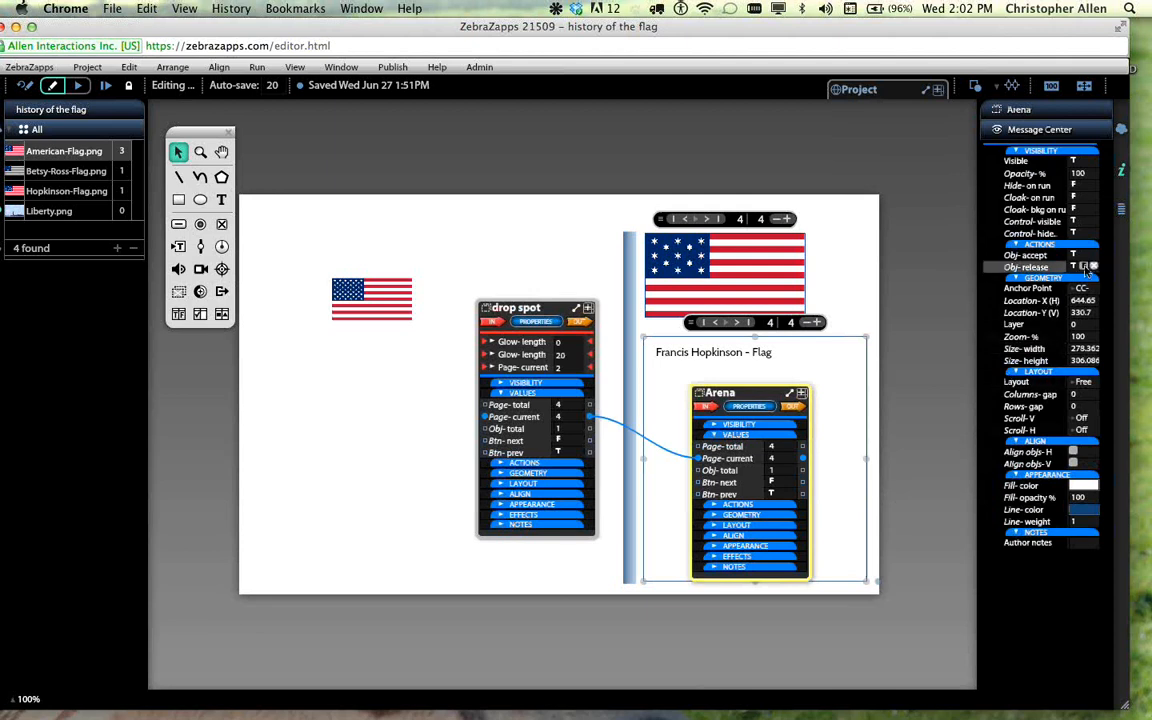
mouse_move(1087, 257)
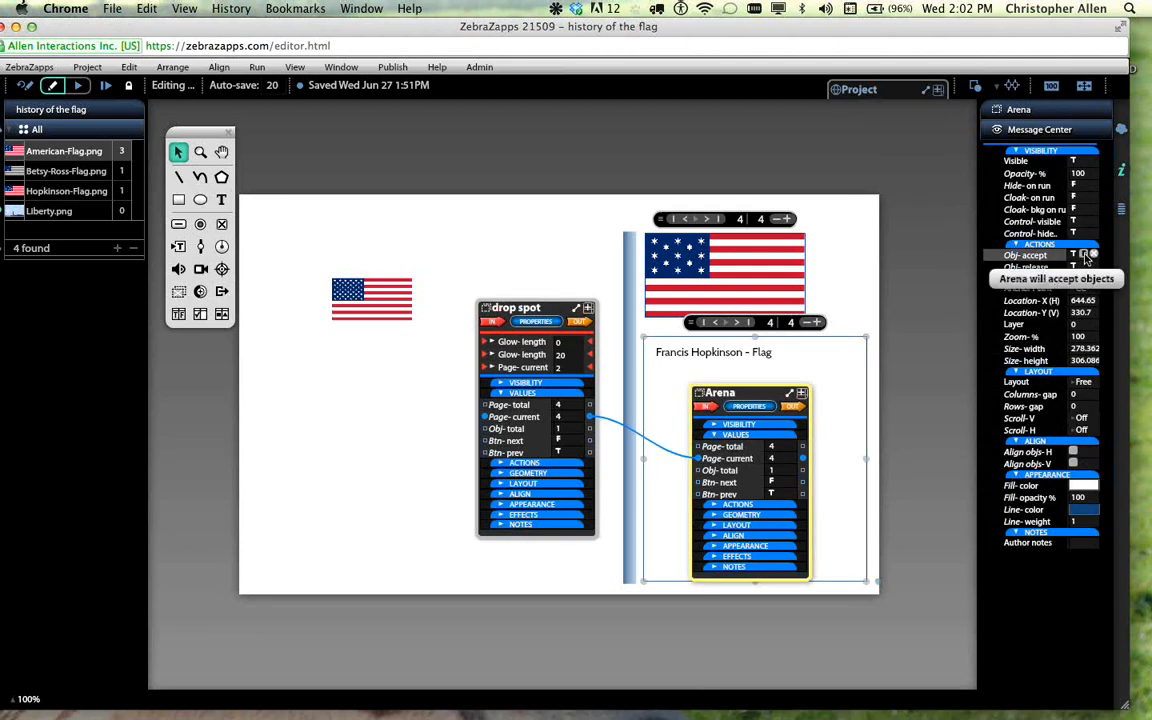
left_click(1084, 256)
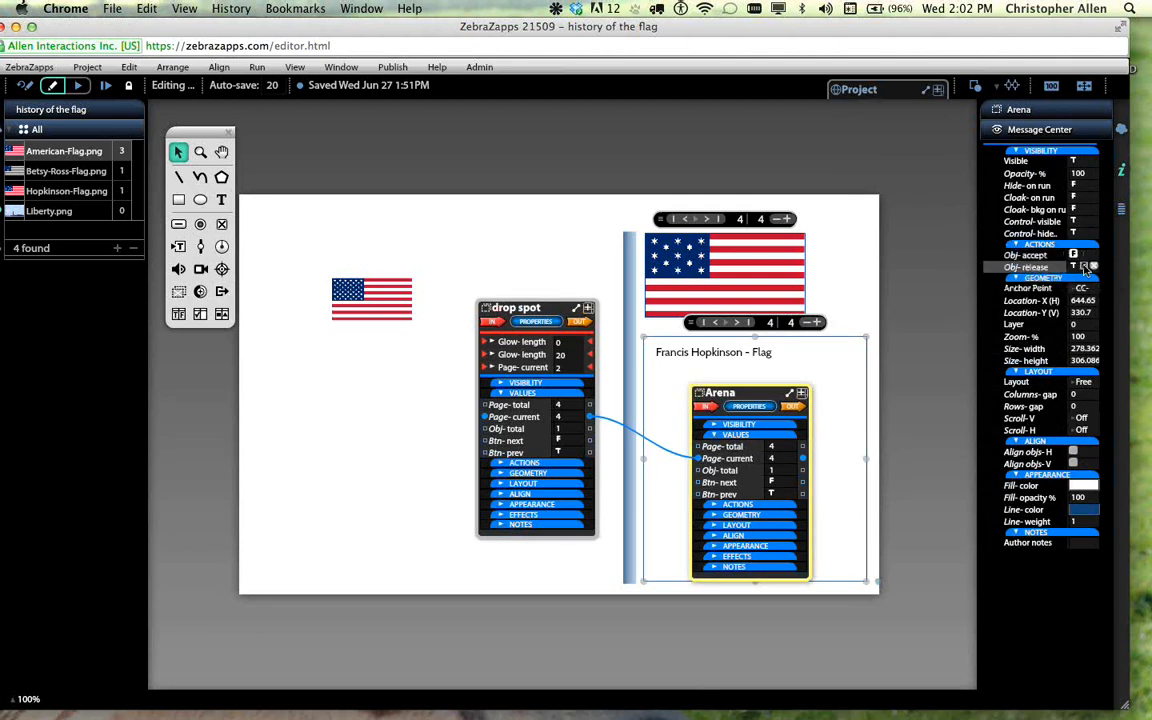
left_click(962, 264)
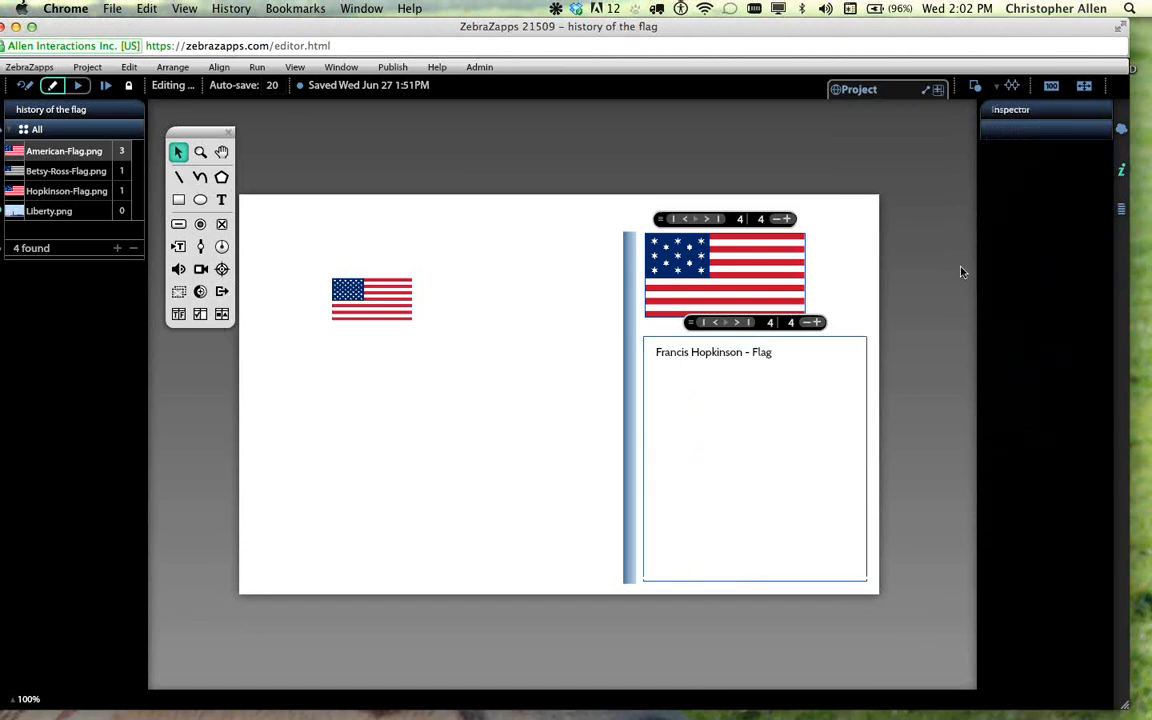
left_click(843, 483)
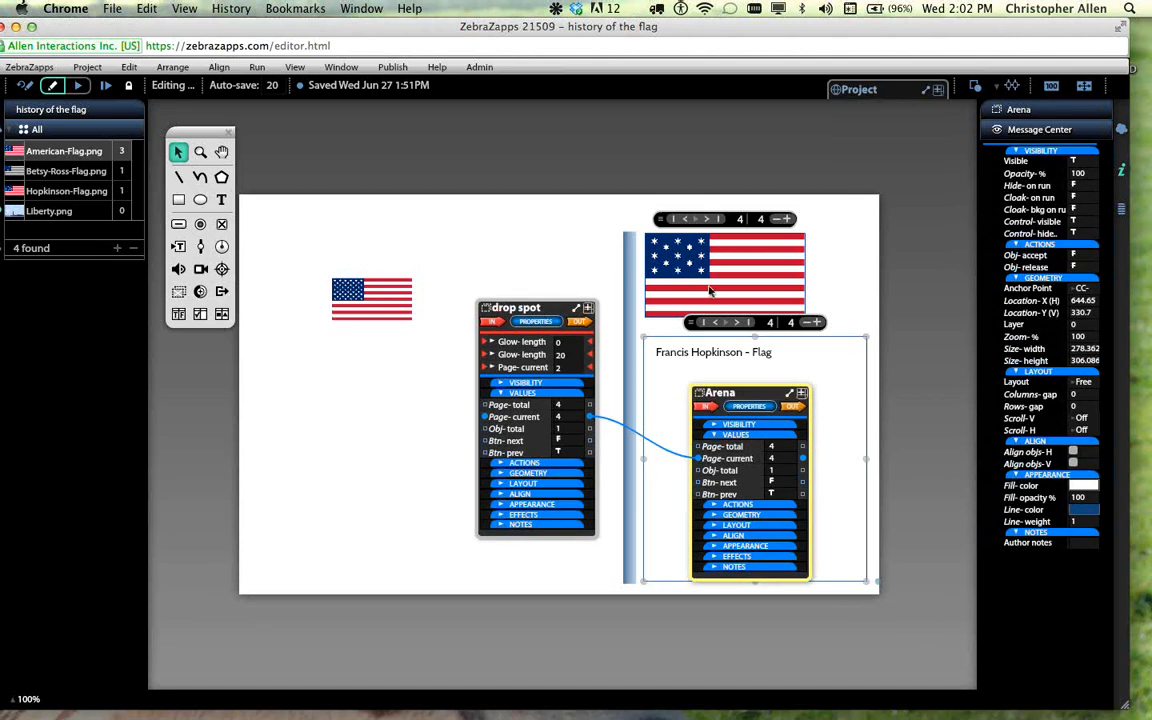
- Send the lower arena to the back of the stacking order and deselect it
left_click(933, 324)
left_click(844, 430)
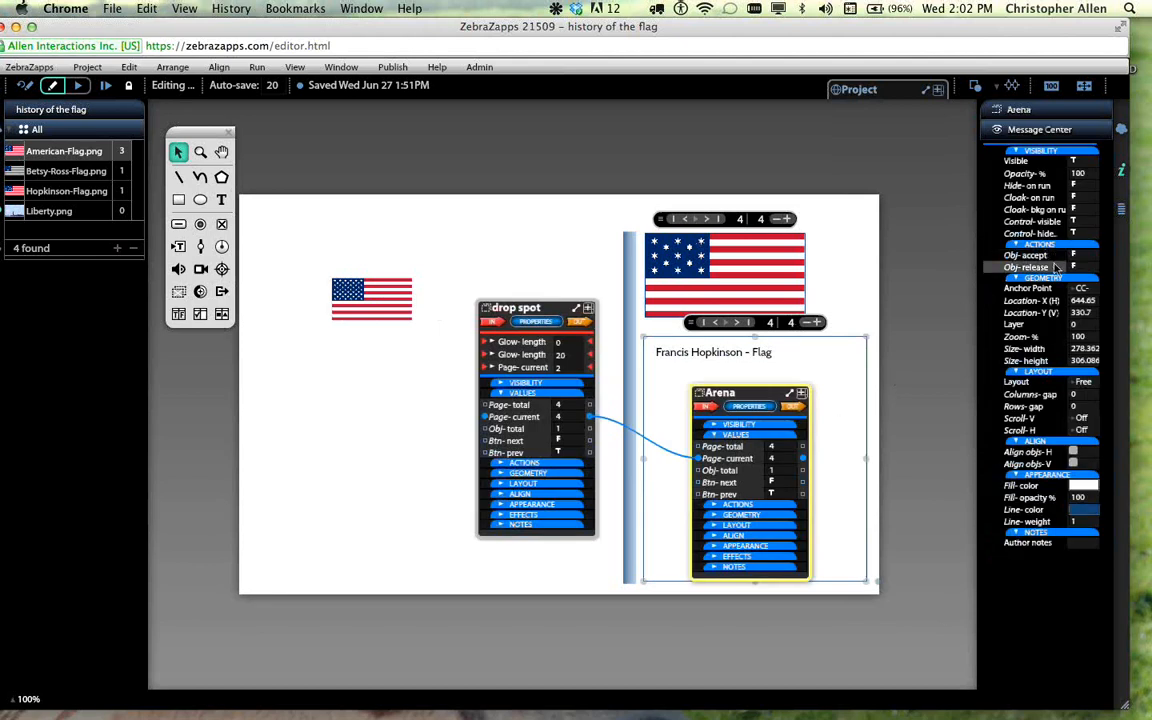
mouse_move(1056, 266)
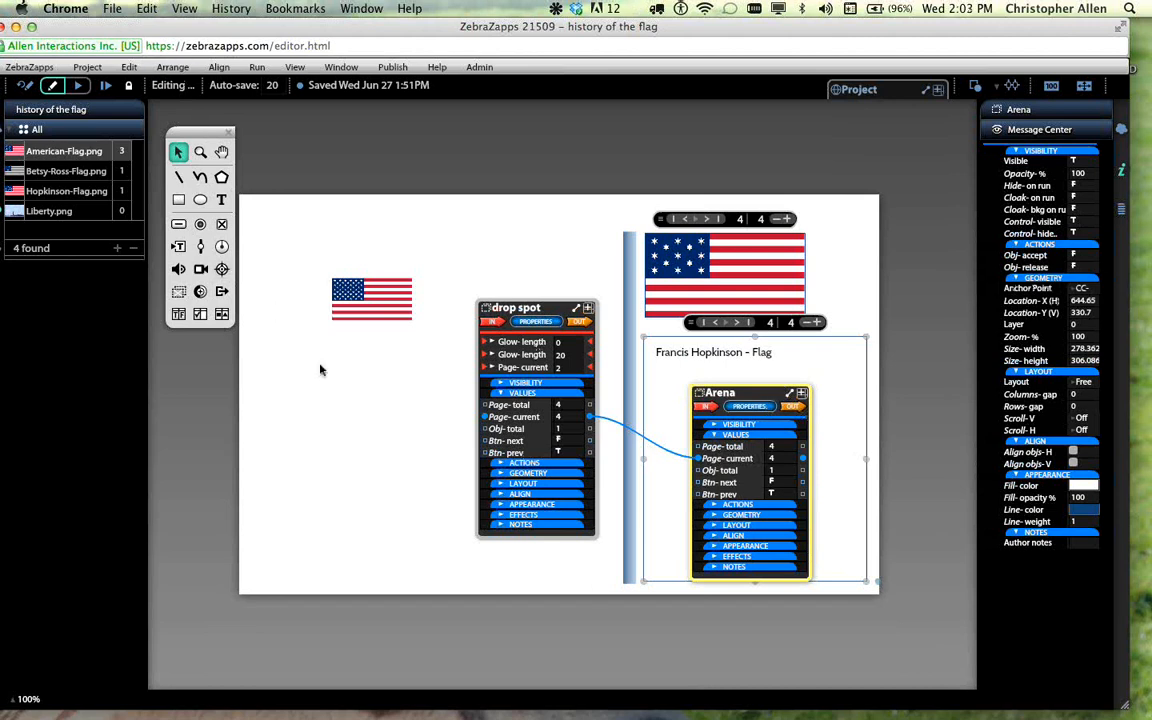
left_click(302, 437)
left_click(746, 507)
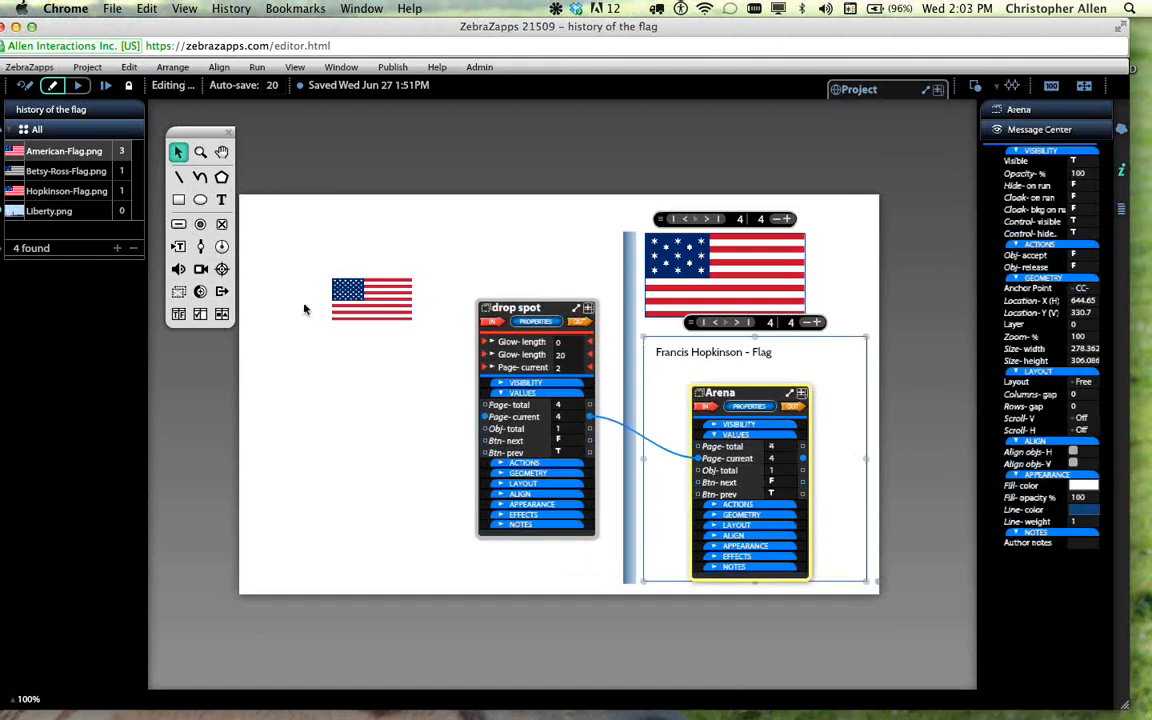
left_click(171, 67)
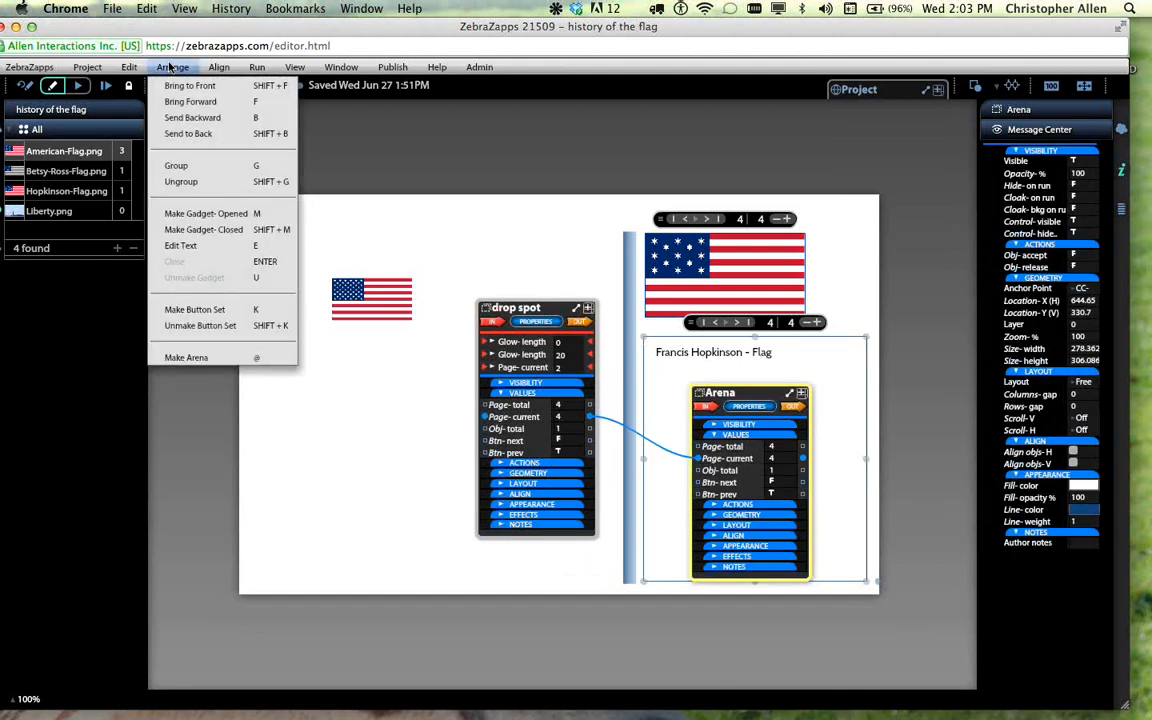
left_click(175, 136)
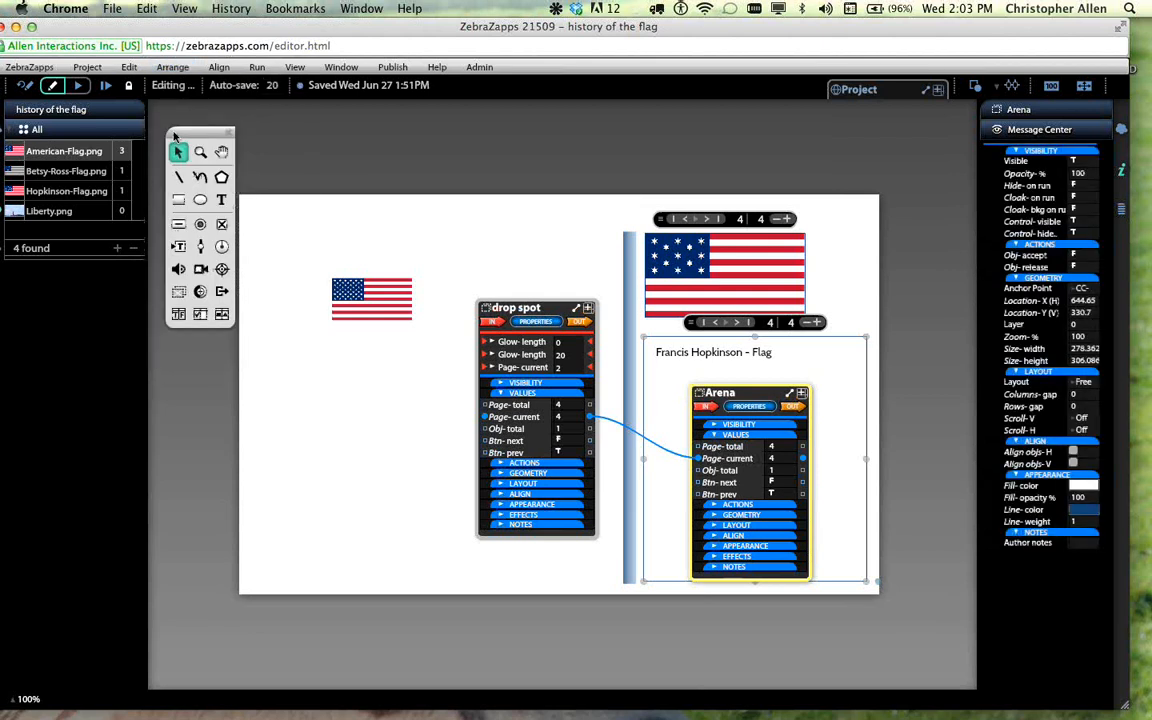
left_click(441, 141)
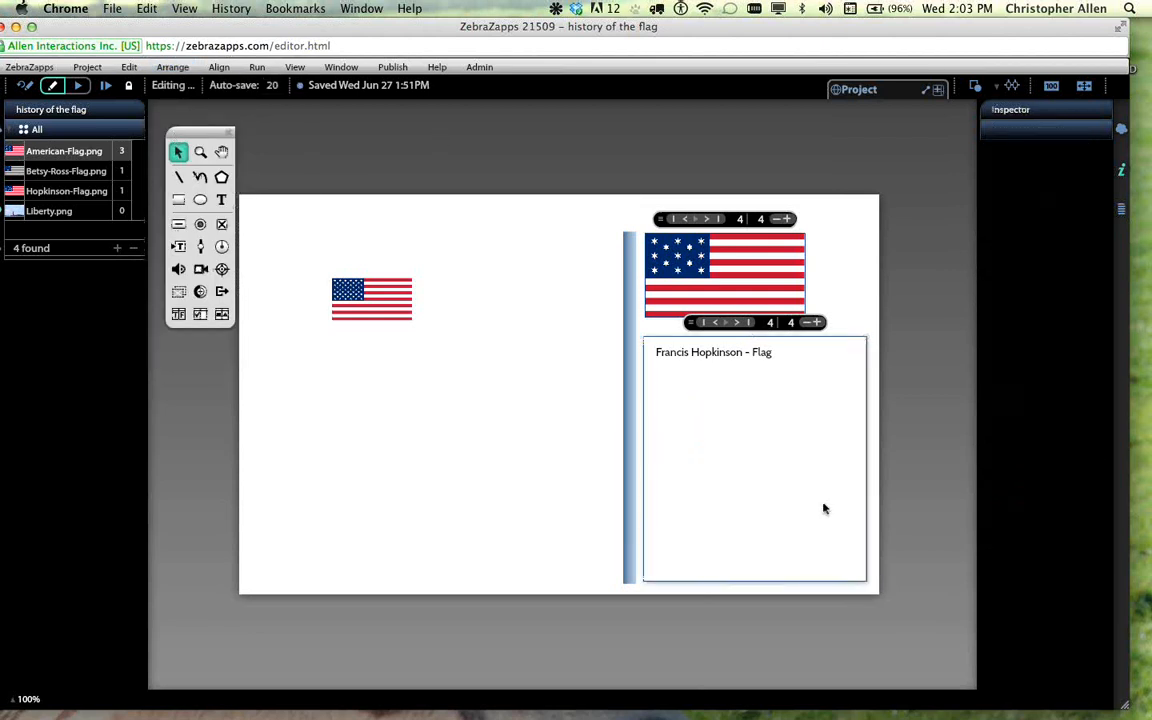
left_click(825, 509)
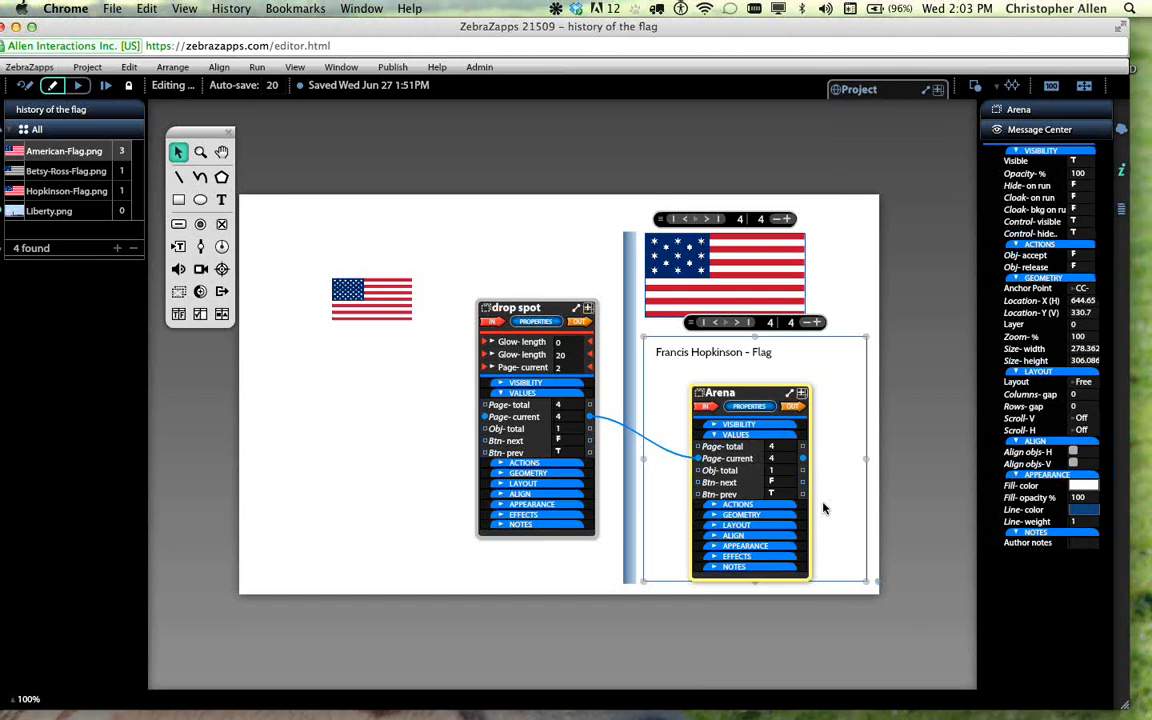
left_click(928, 493)
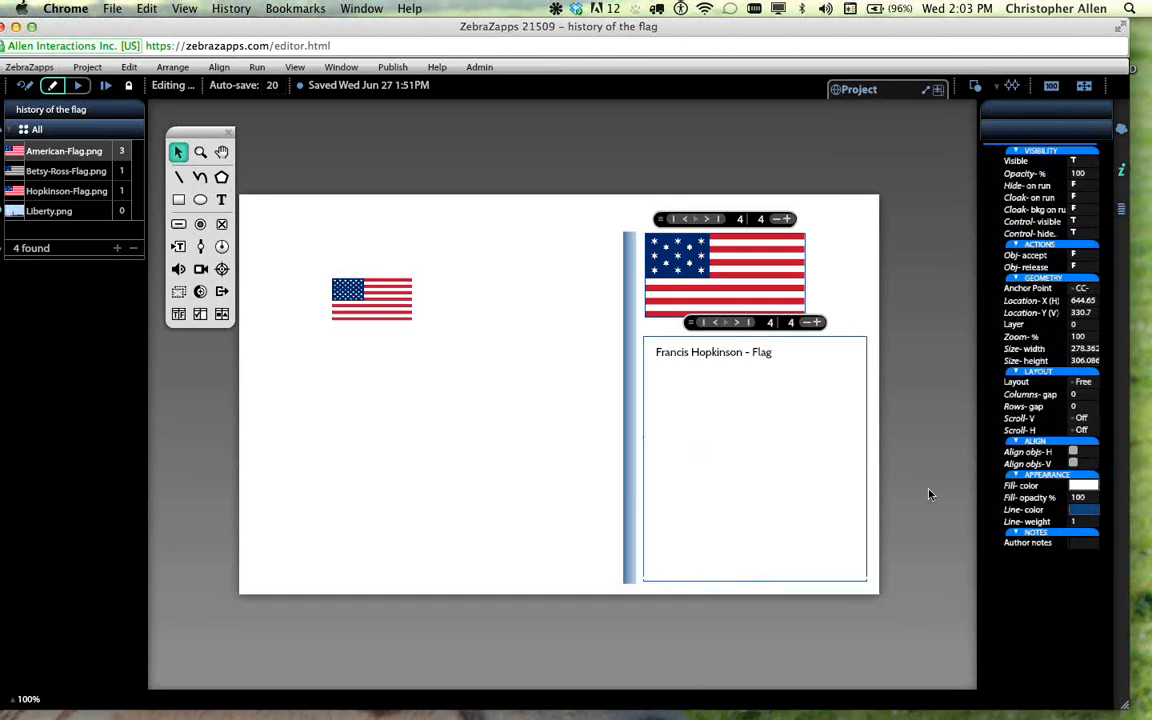
- Return the drop spot to page 1 and test-run the project by dropping the American flag on it
left_click(673, 219)
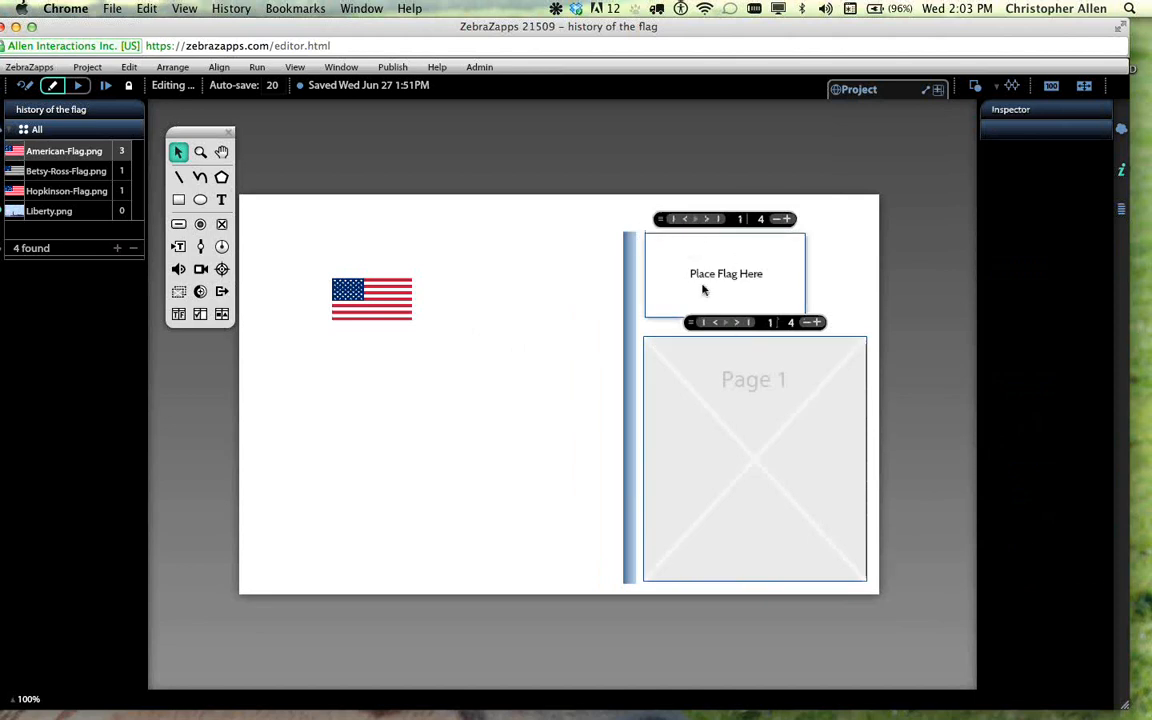
left_click(77, 86)
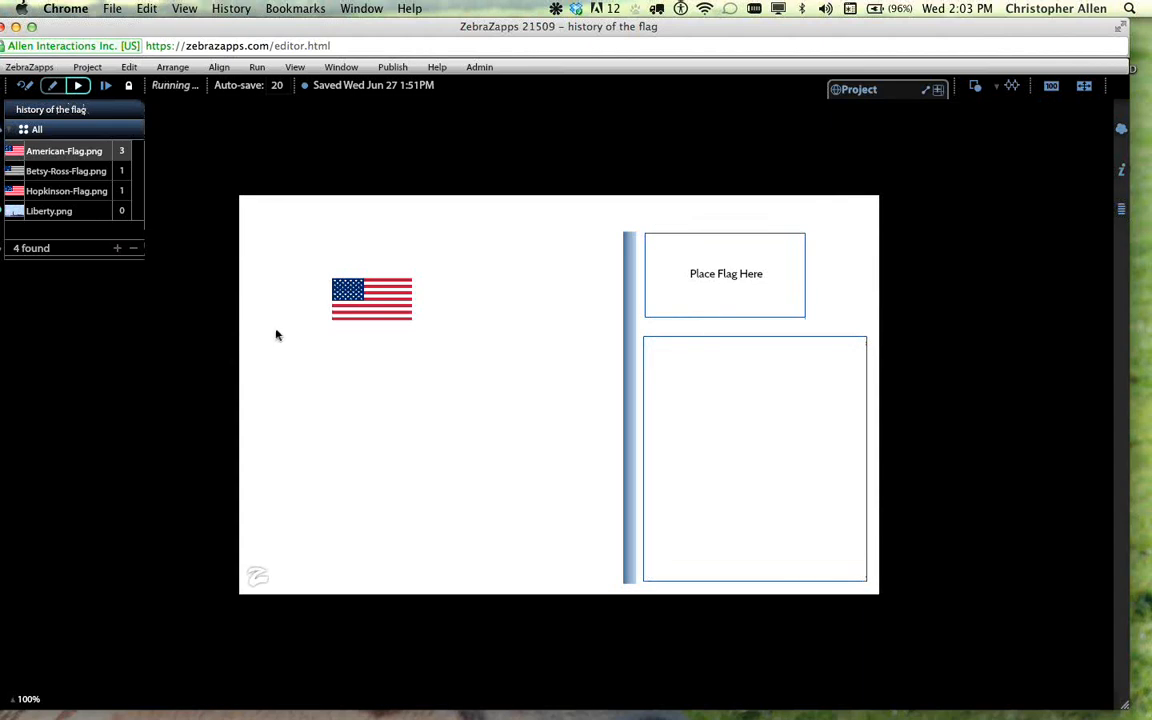
left_click_drag(368, 290, 668, 292)
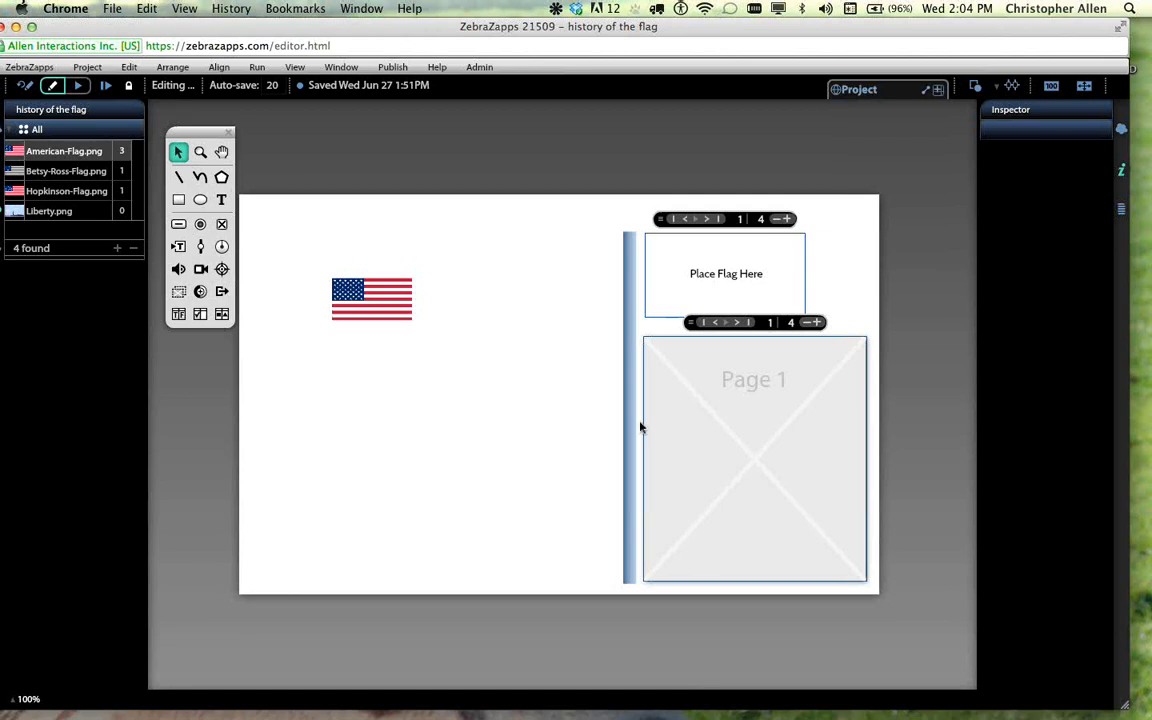
- Set the lower arena's Hide-on run property to true and preview the project in run mode
double_click(705, 462)
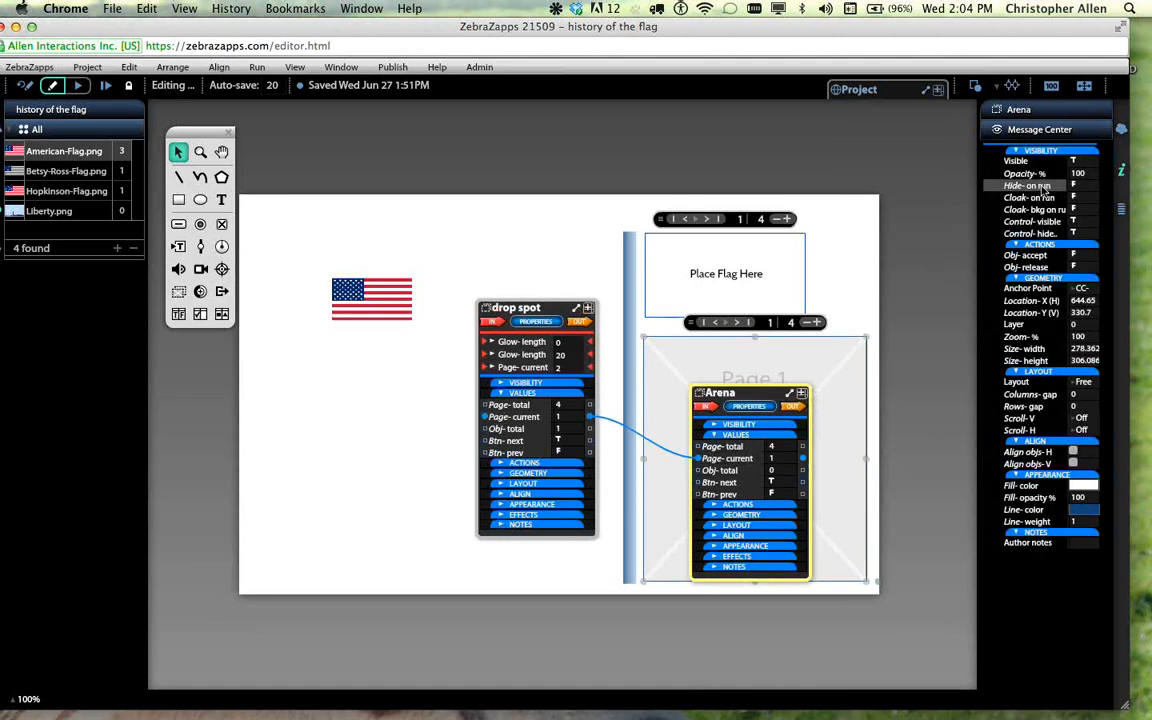
left_click(1074, 186)
left_click(1083, 186)
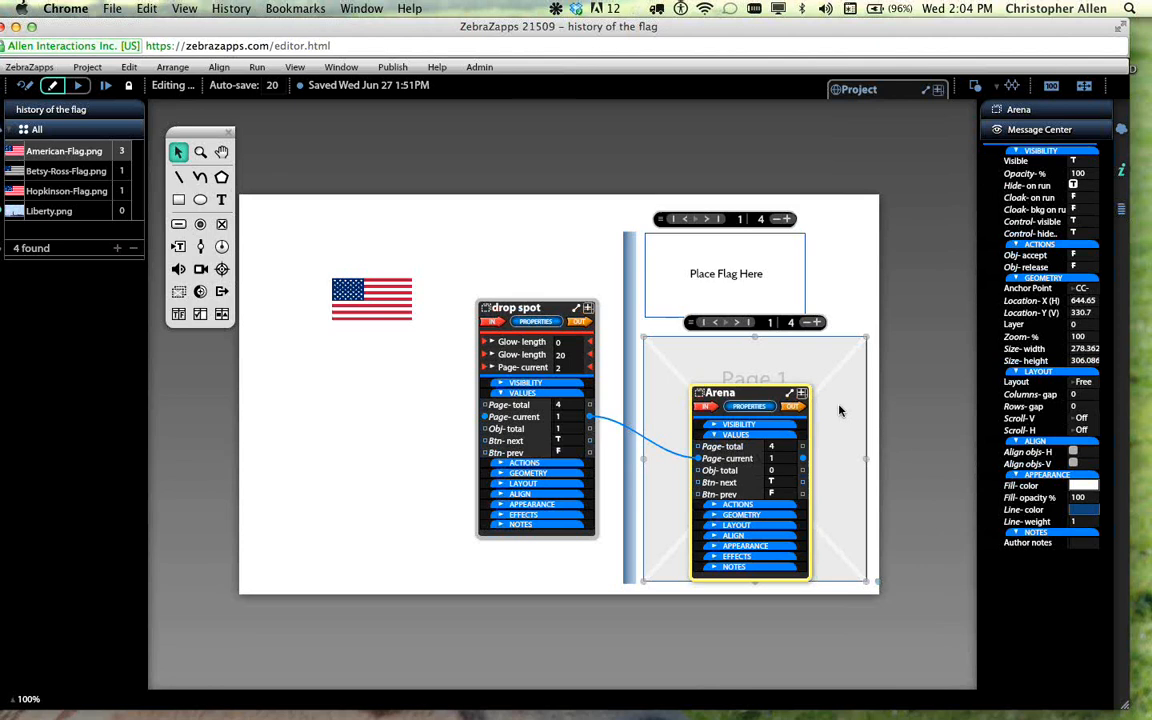
left_click(882, 331)
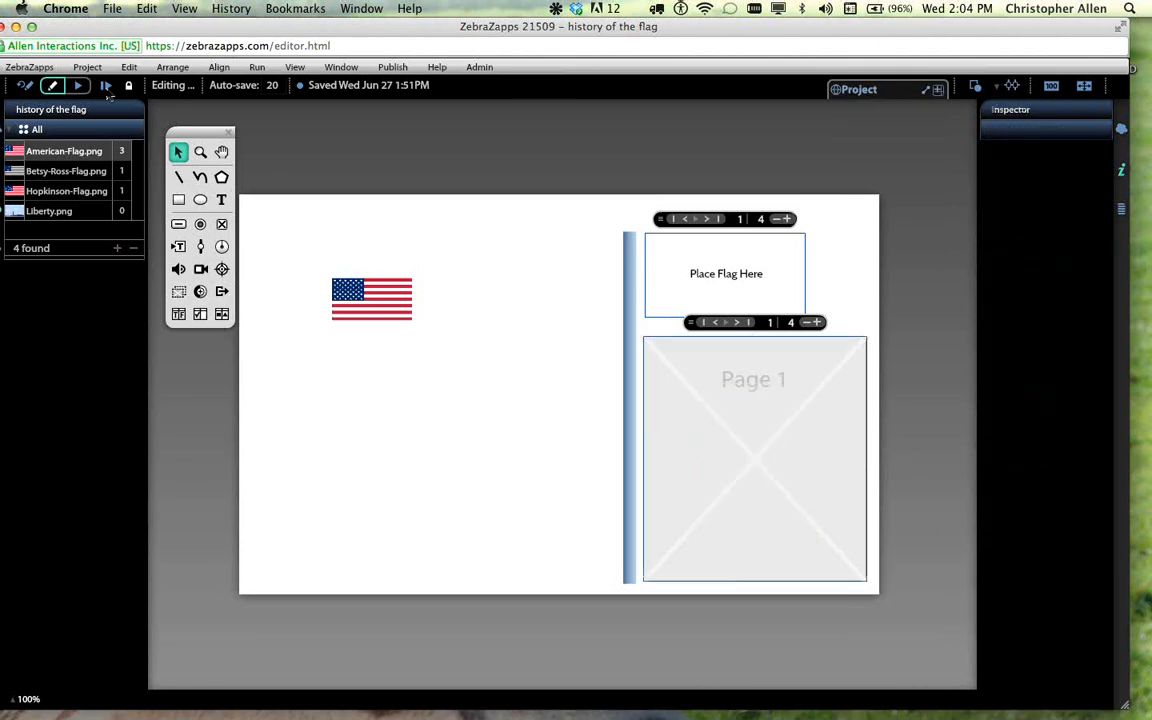
left_click(79, 86)
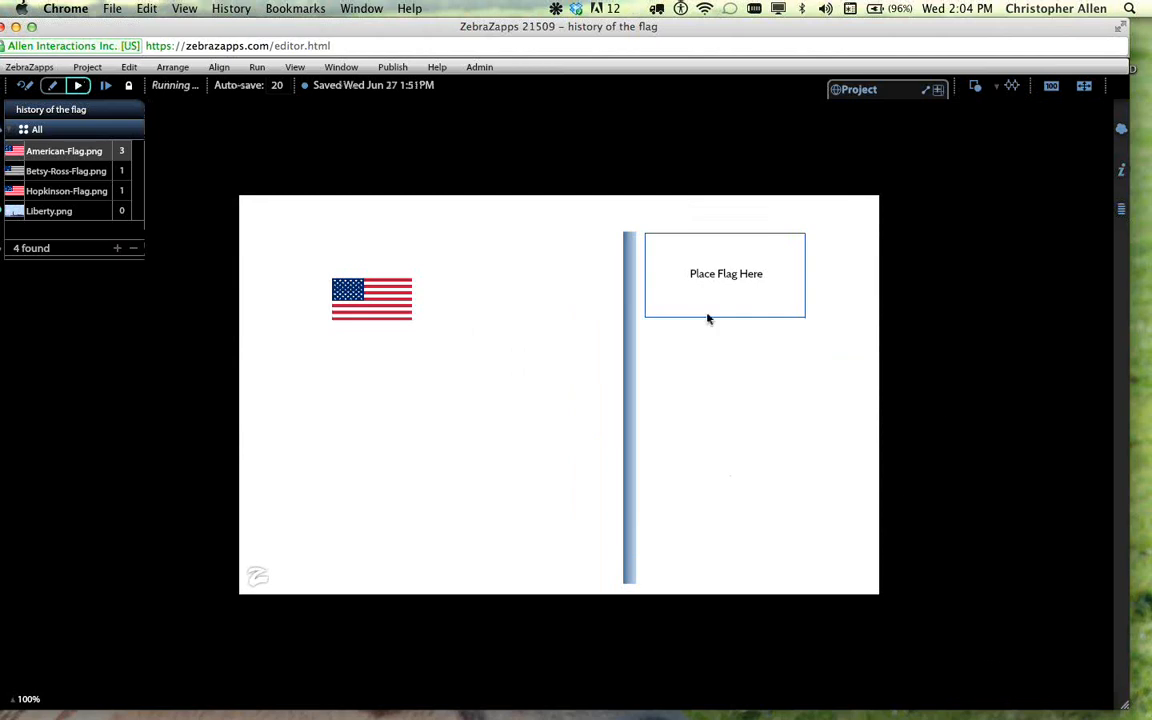
left_click(27, 87)
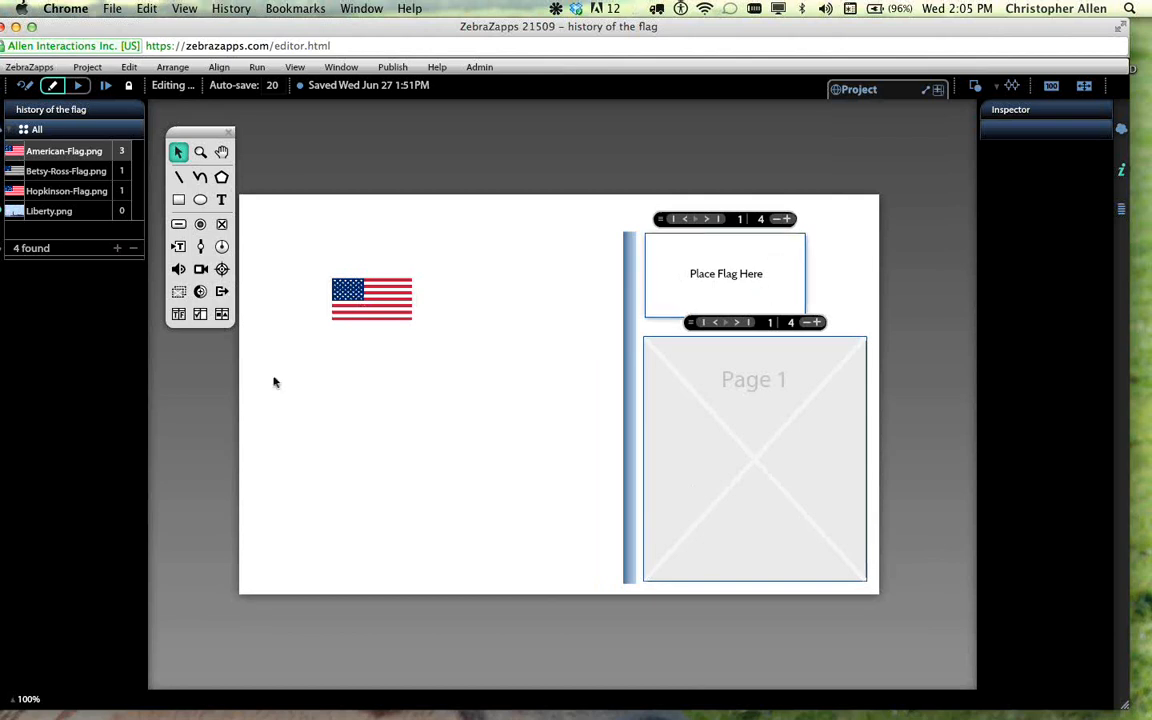
- Wire the American flag's Dropped on event to the lower arena's Show action
left_click(358, 313)
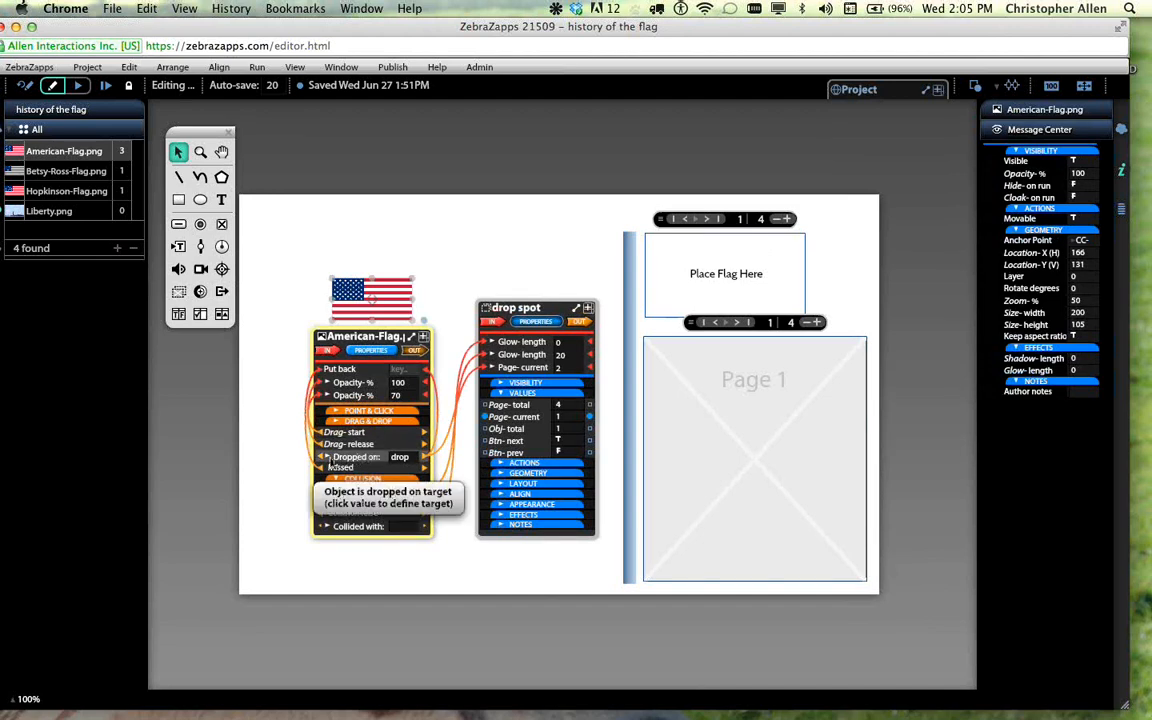
left_click_drag(323, 457, 712, 437)
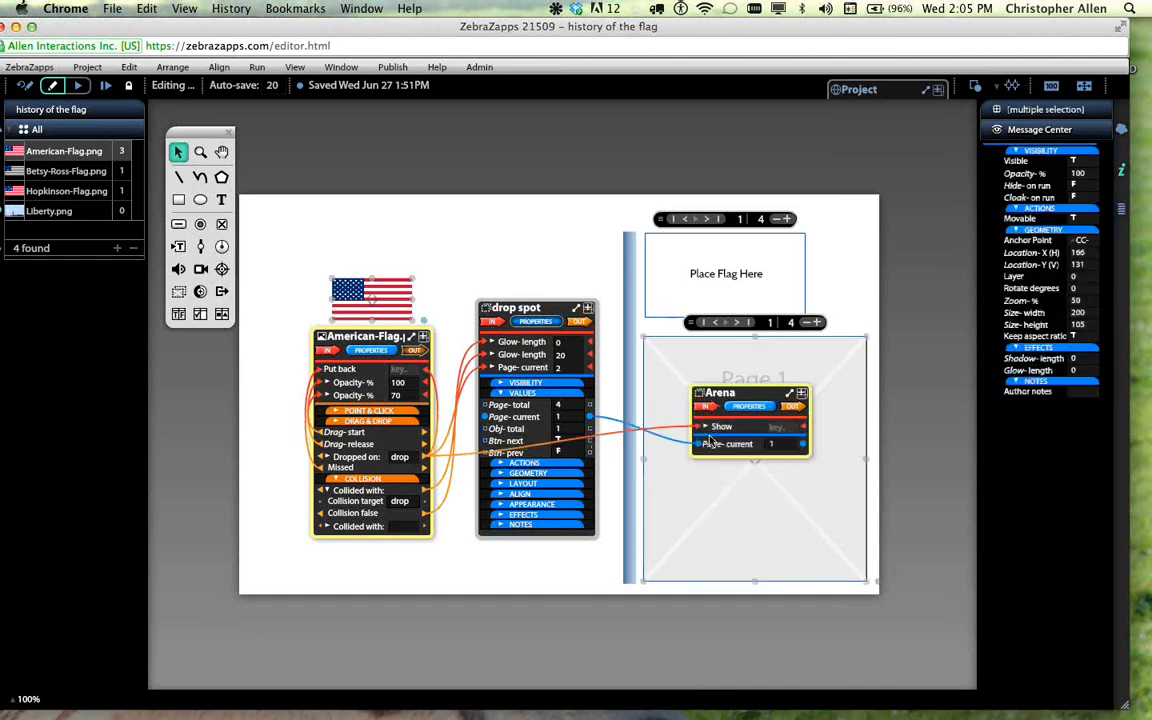
left_click(507, 247)
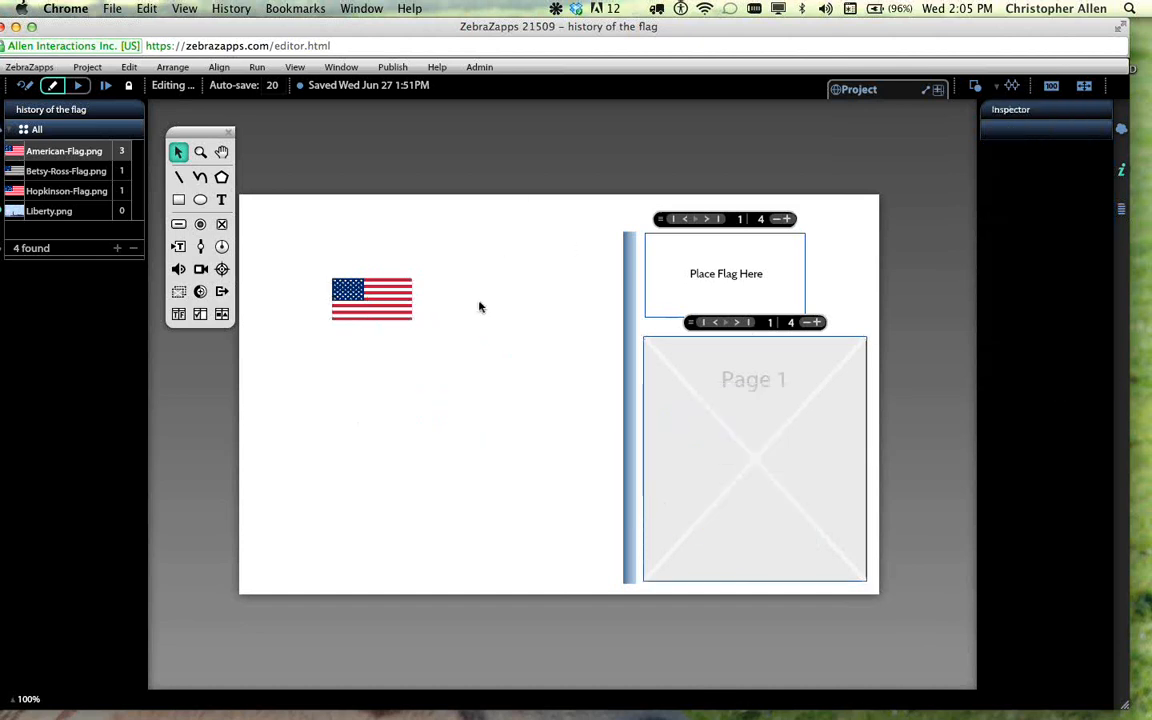
- Limit the wire display to selected wires with the American flag selected
left_click(353, 312)
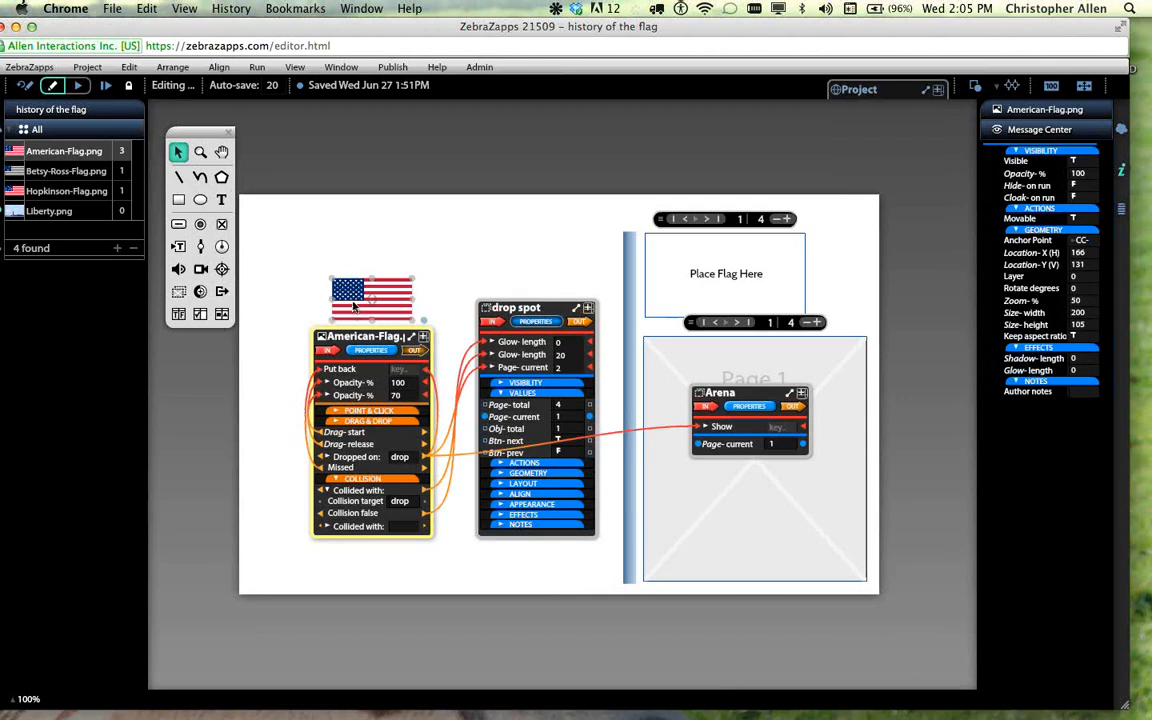
left_click(1016, 88)
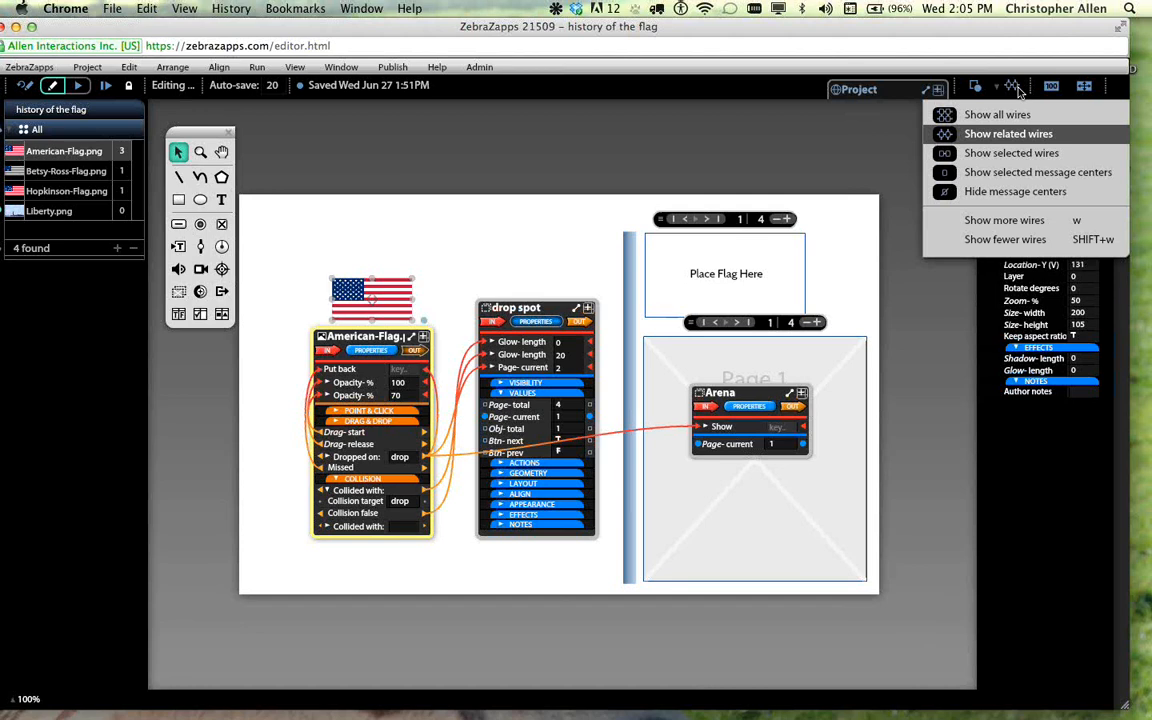
left_click(1064, 155)
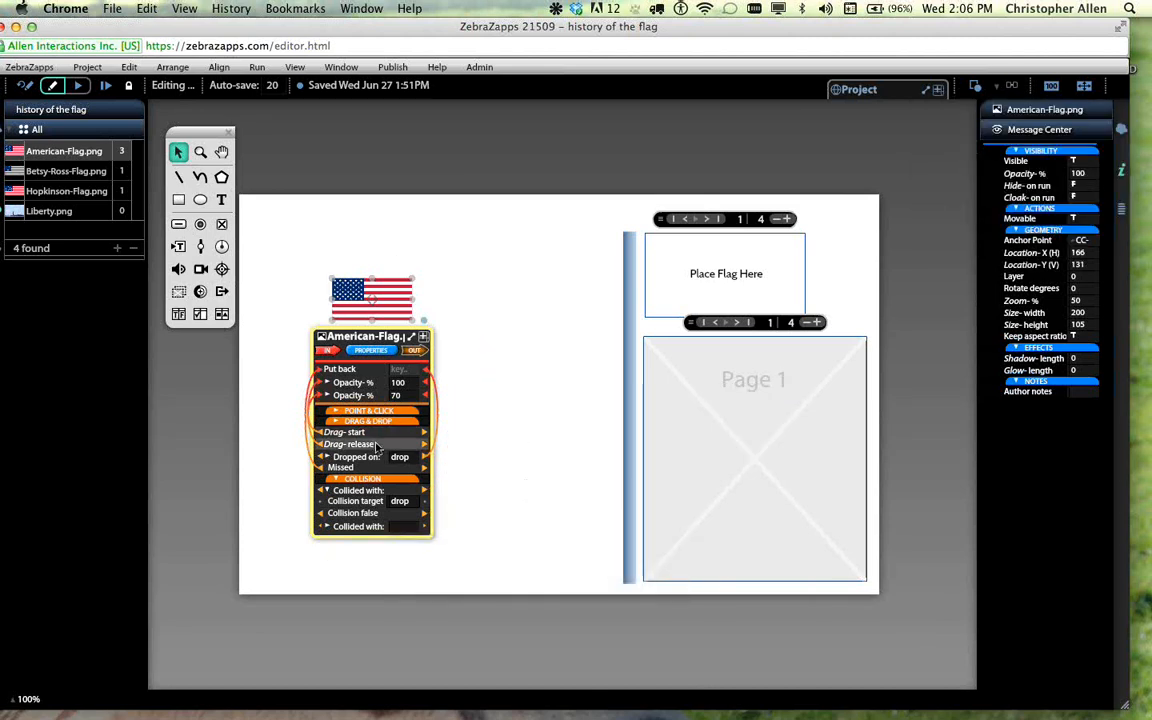
- Select the American flag together with the lower arena to inspect the wire between them
left_click(480, 470)
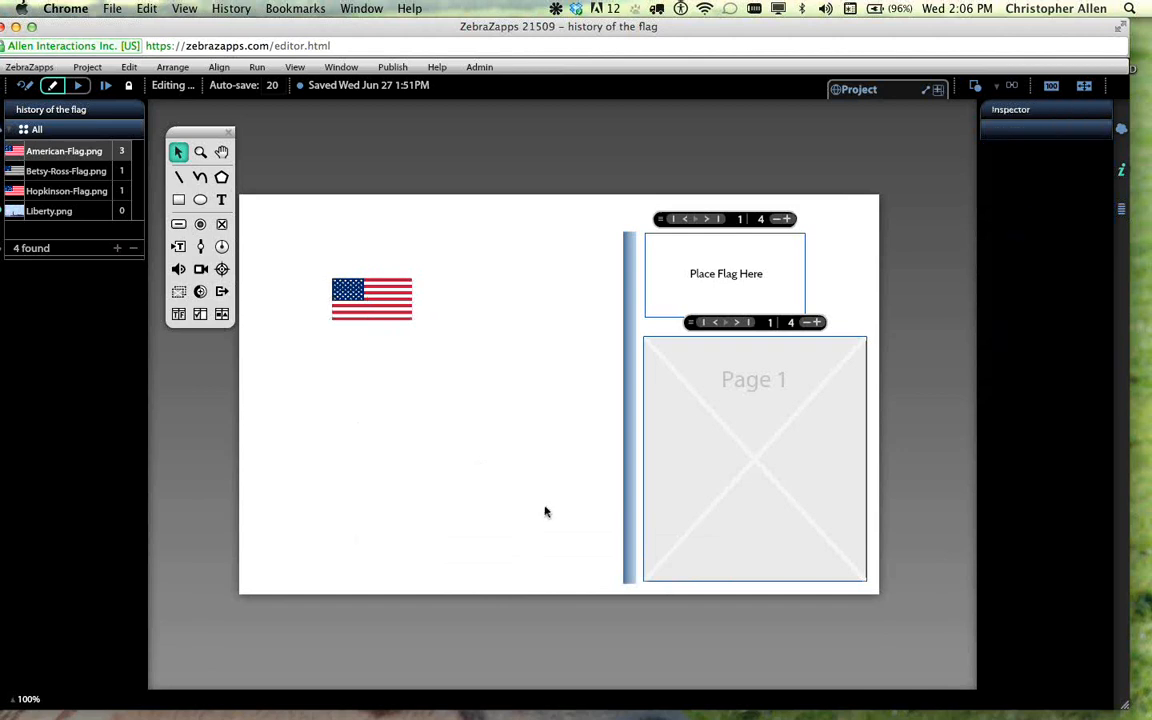
left_click(405, 314)
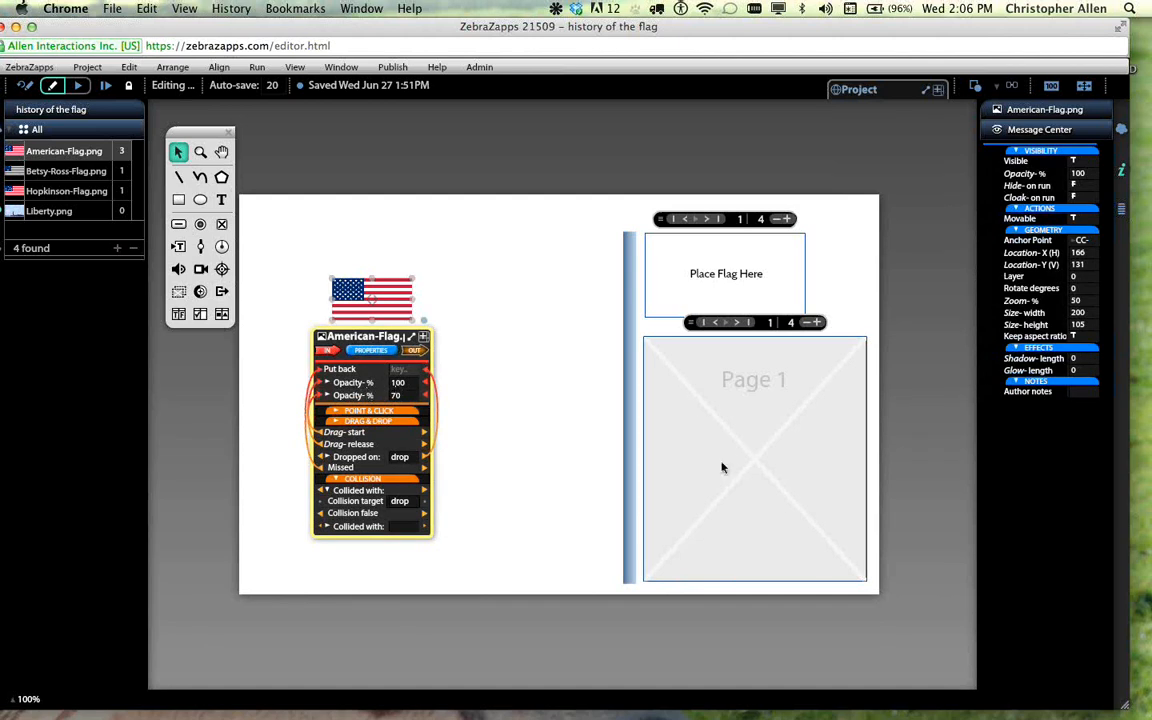
left_click(798, 463, "shift")
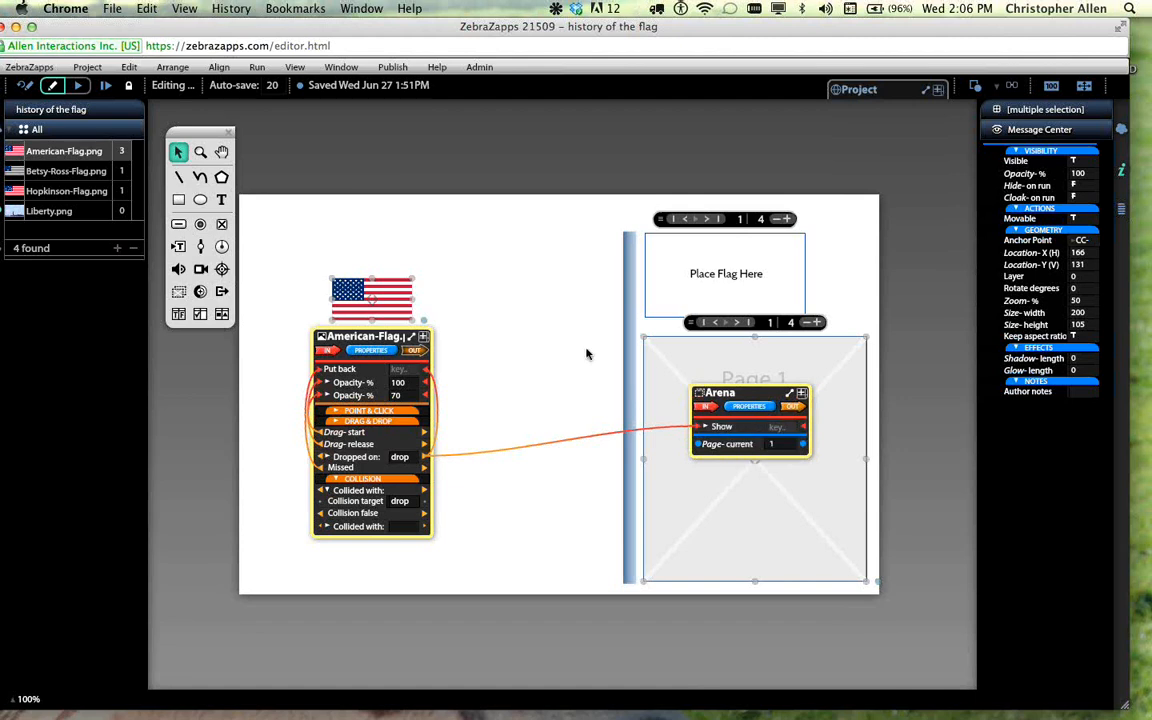
left_click(509, 264)
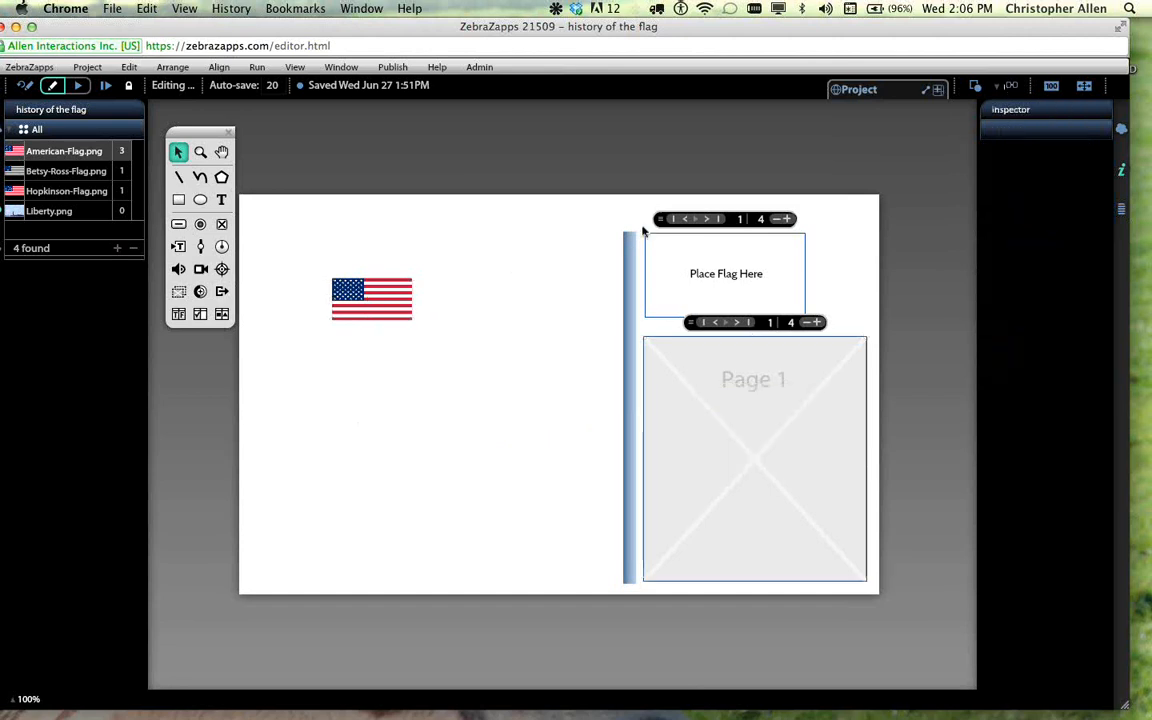
left_click(360, 281)
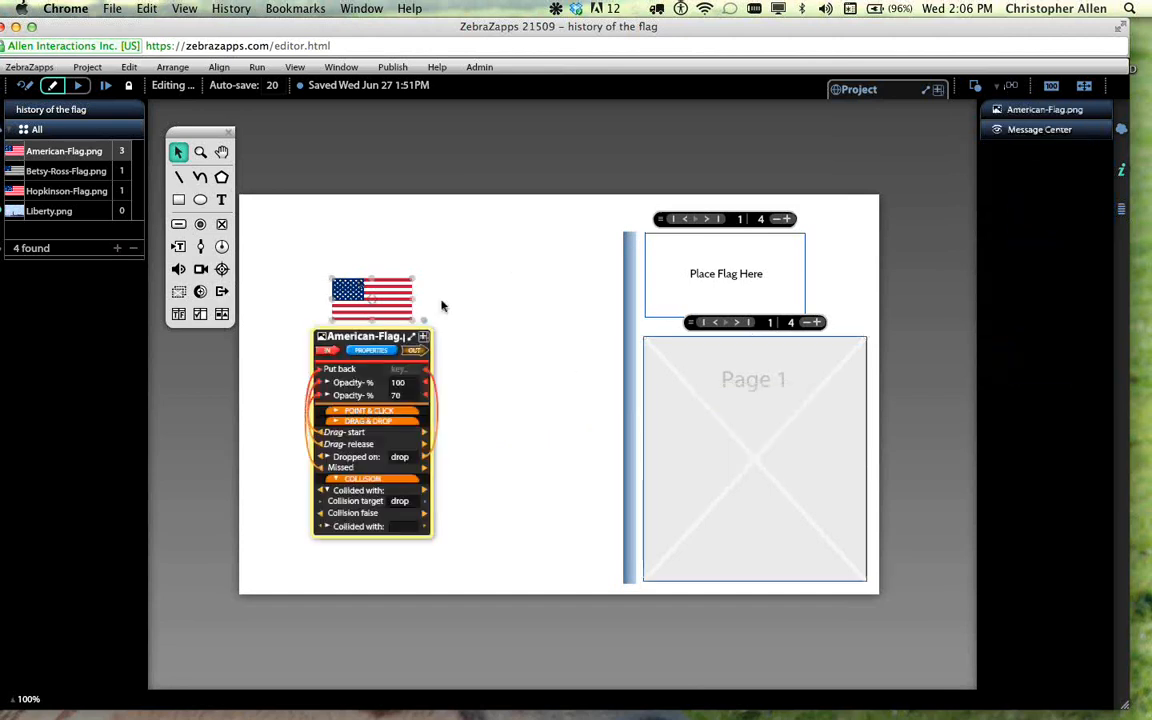
left_click(799, 404, "shift")
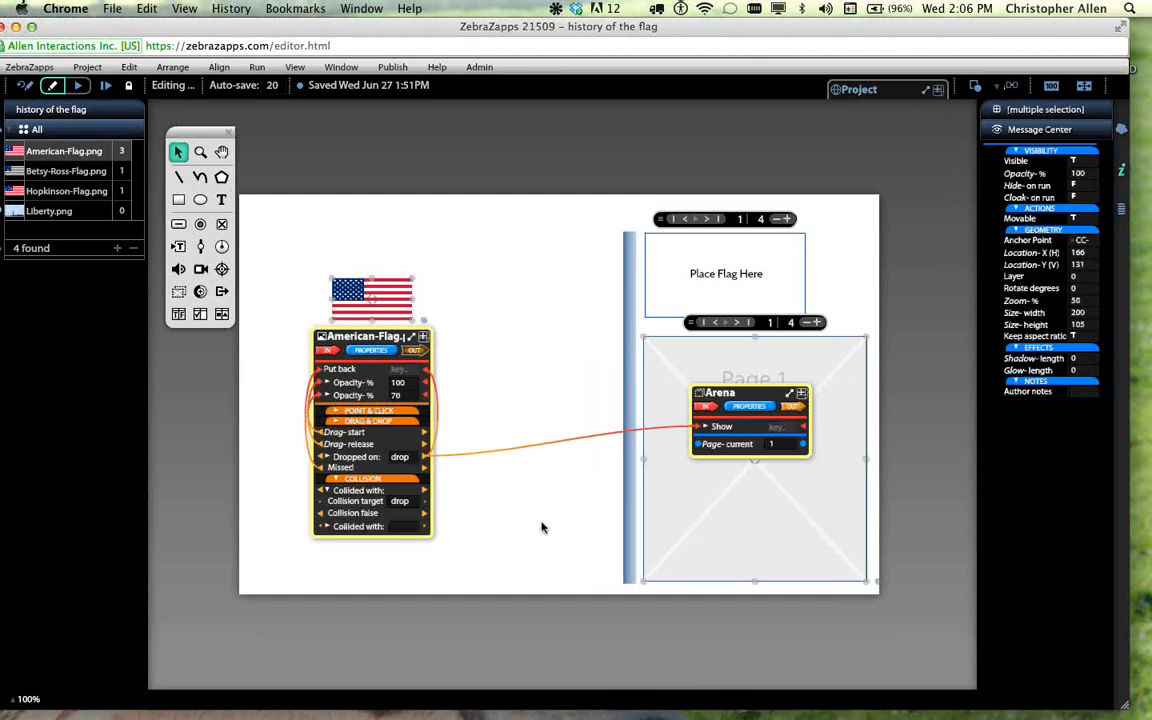
- Compare the related wires of the flag and arena with the selected-wires view, ending on selected wires
left_click(1011, 88)
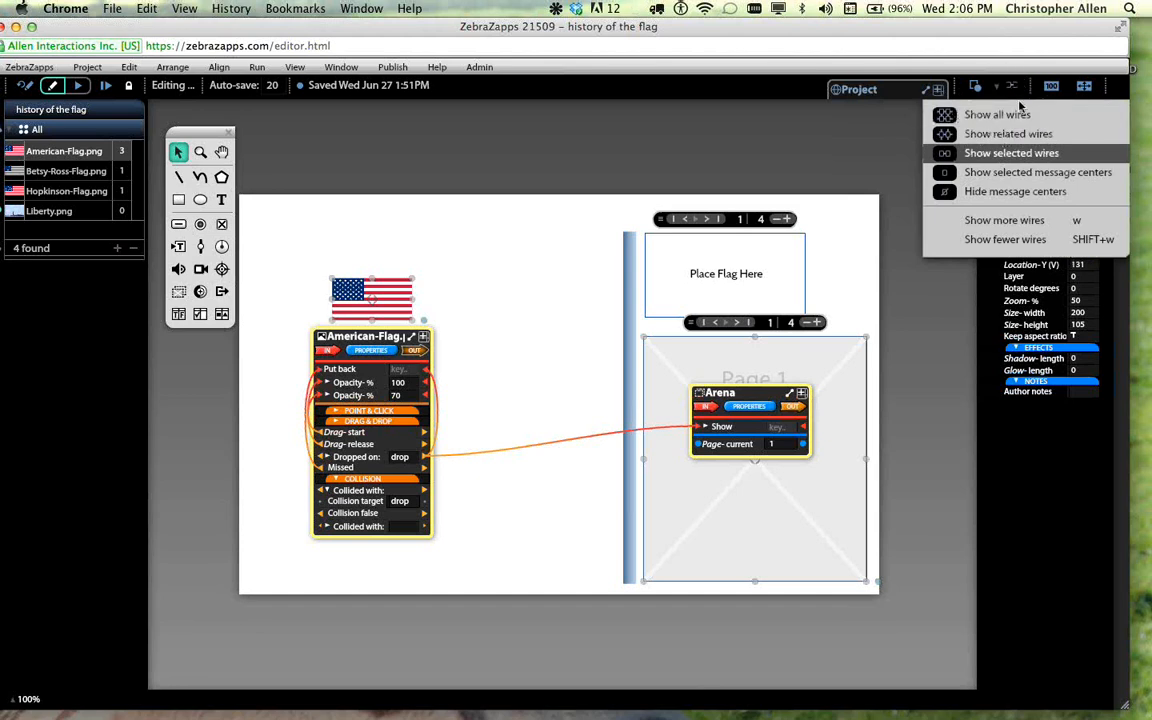
left_click(1020, 135)
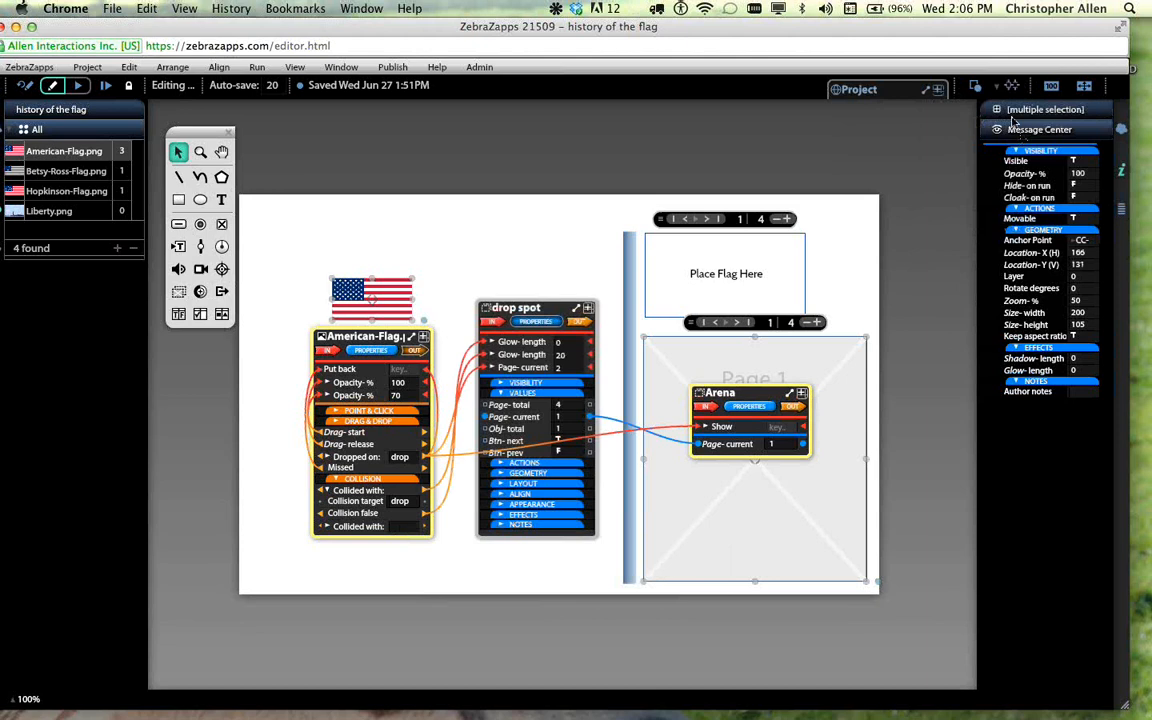
left_click(1018, 89)
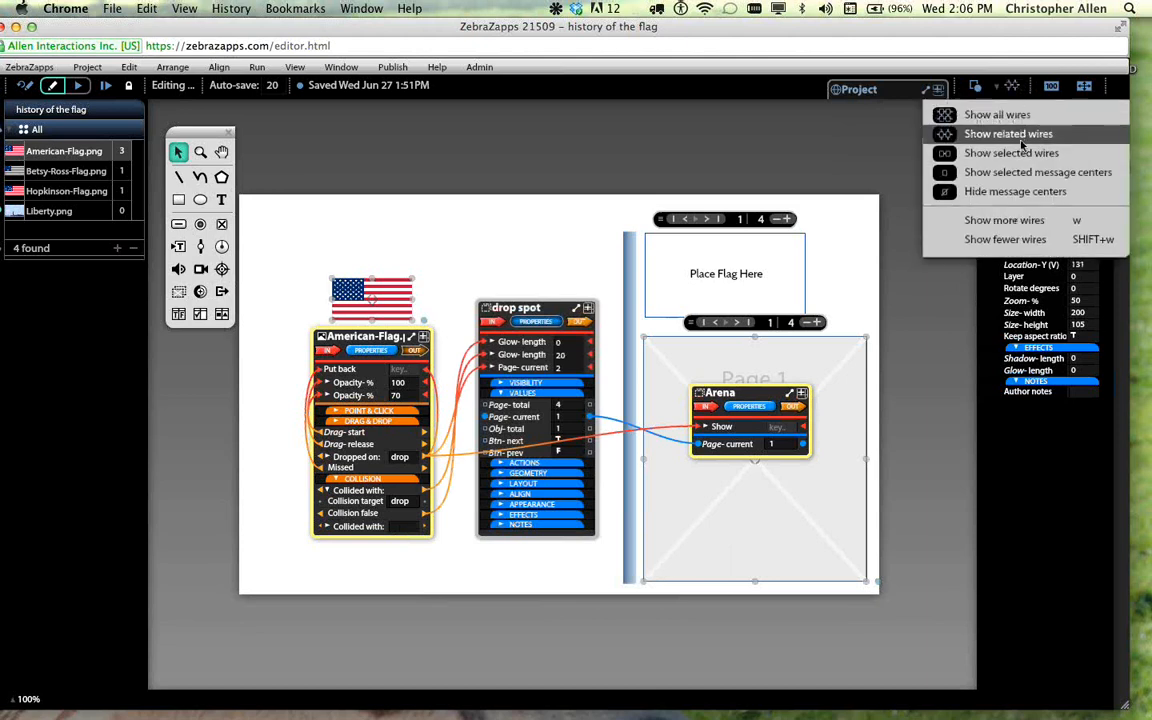
left_click(1025, 153)
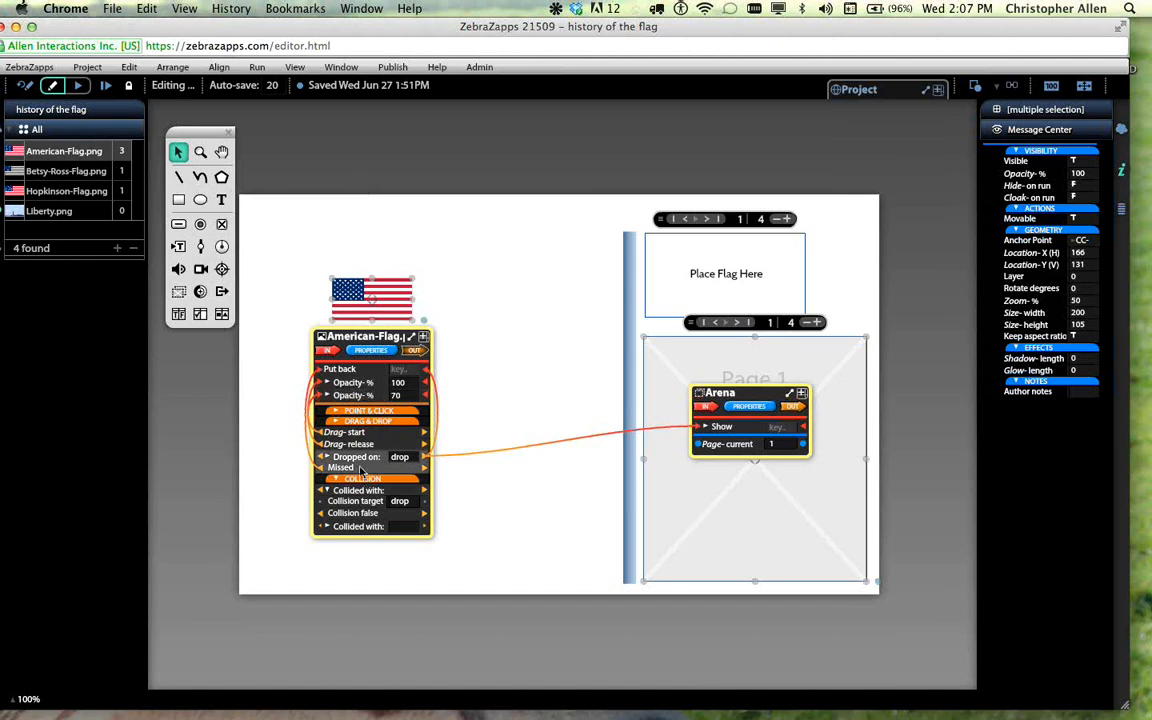
- Test-run the project by dropping the American flag on the drop spot, and reset to editing mode
left_click(78, 88)
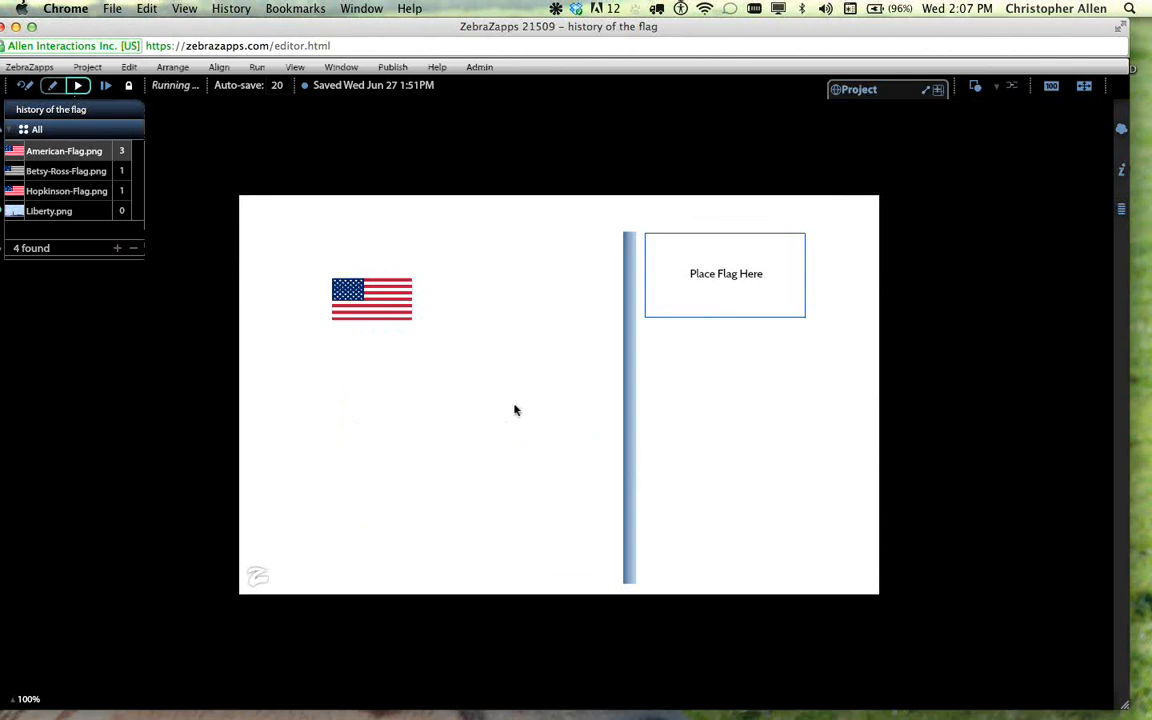
left_click_drag(382, 295, 685, 283)
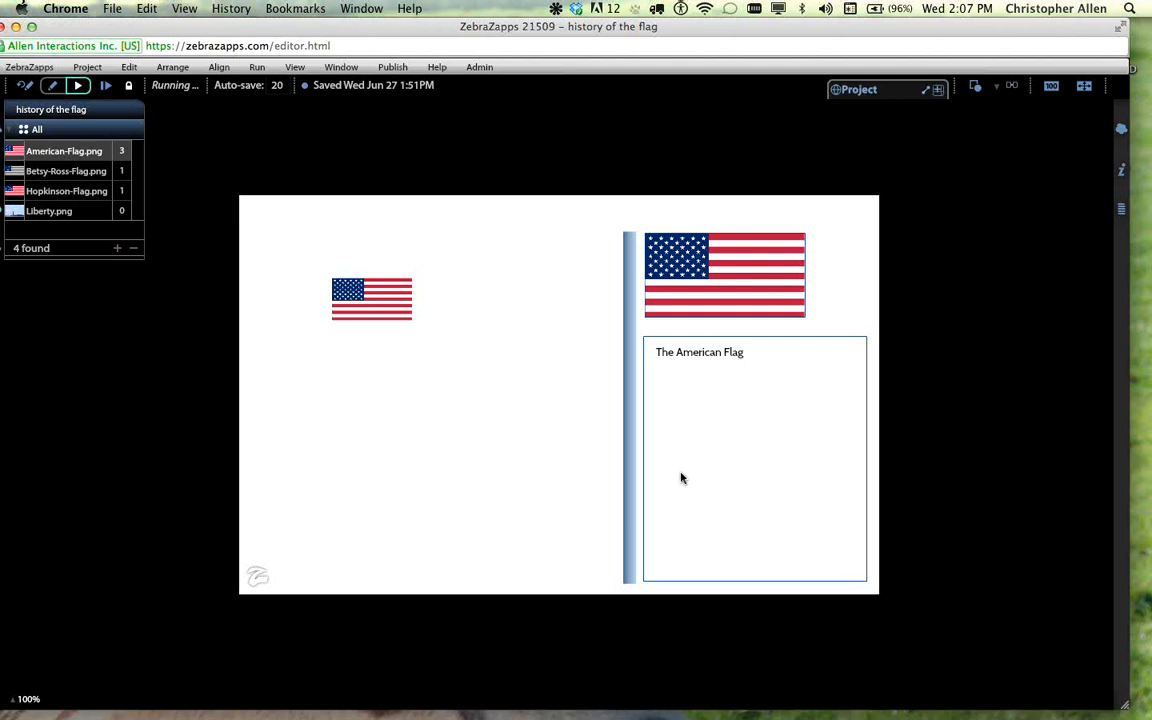
left_click(24, 87)
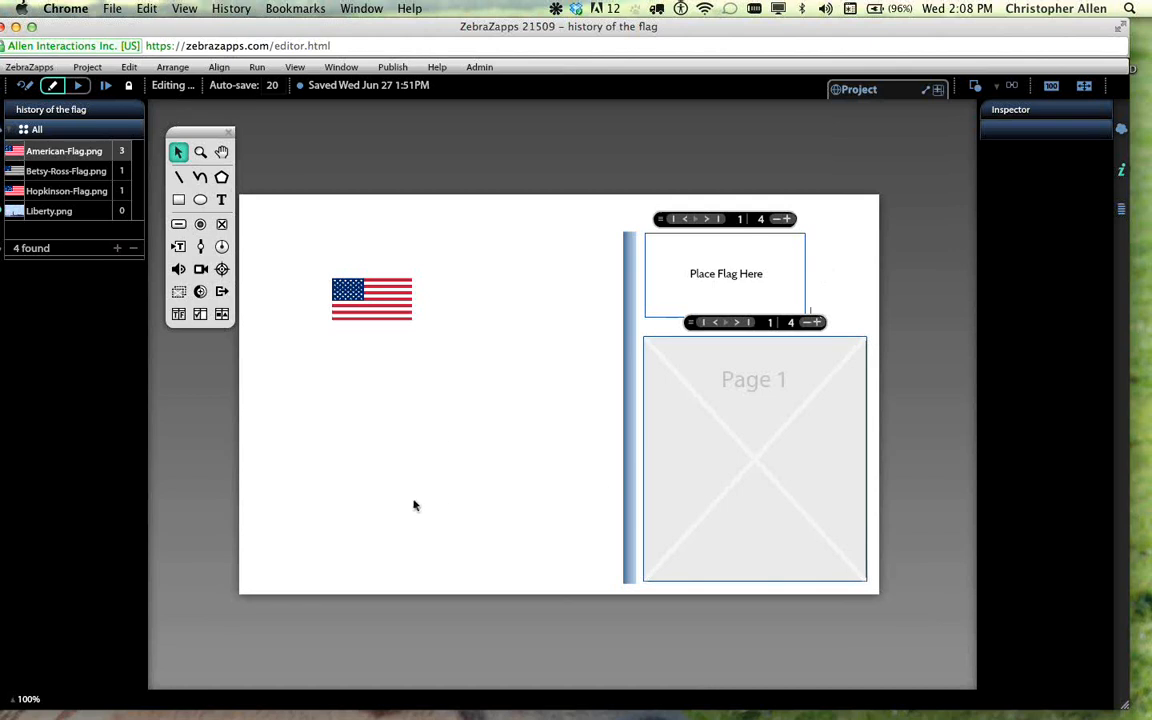
- Display the related wires of the lower description arena to inspect its connections with the flag and drop spot
left_click(765, 500)
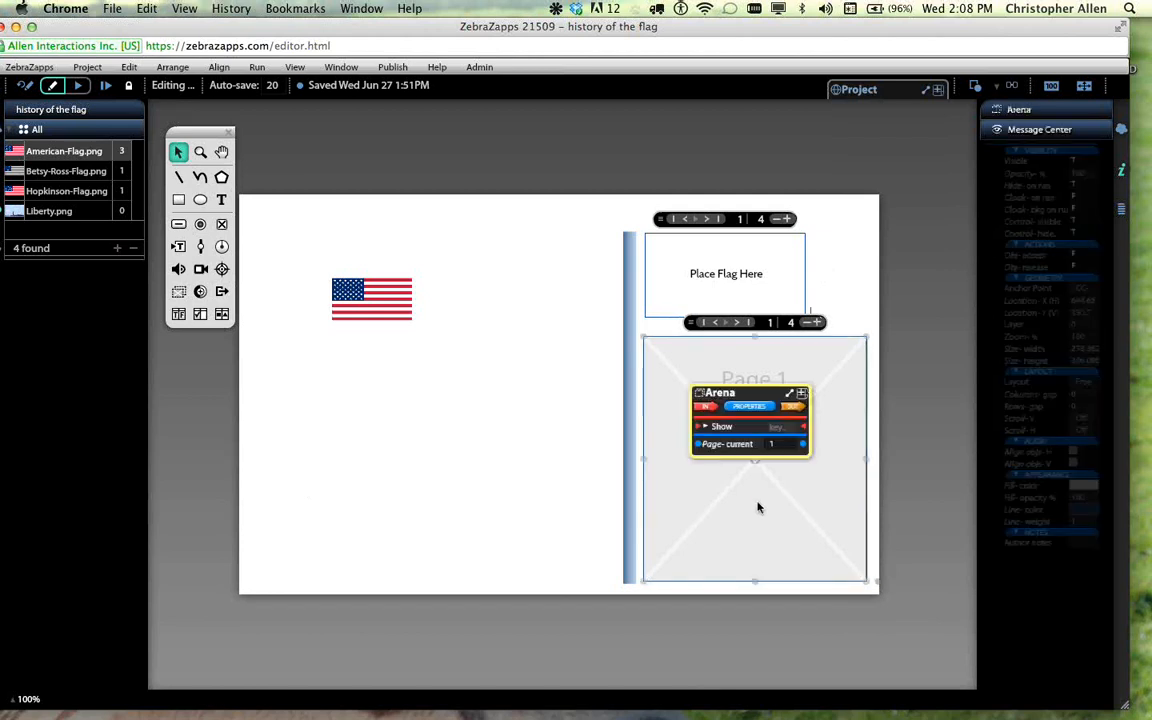
left_click(1012, 87)
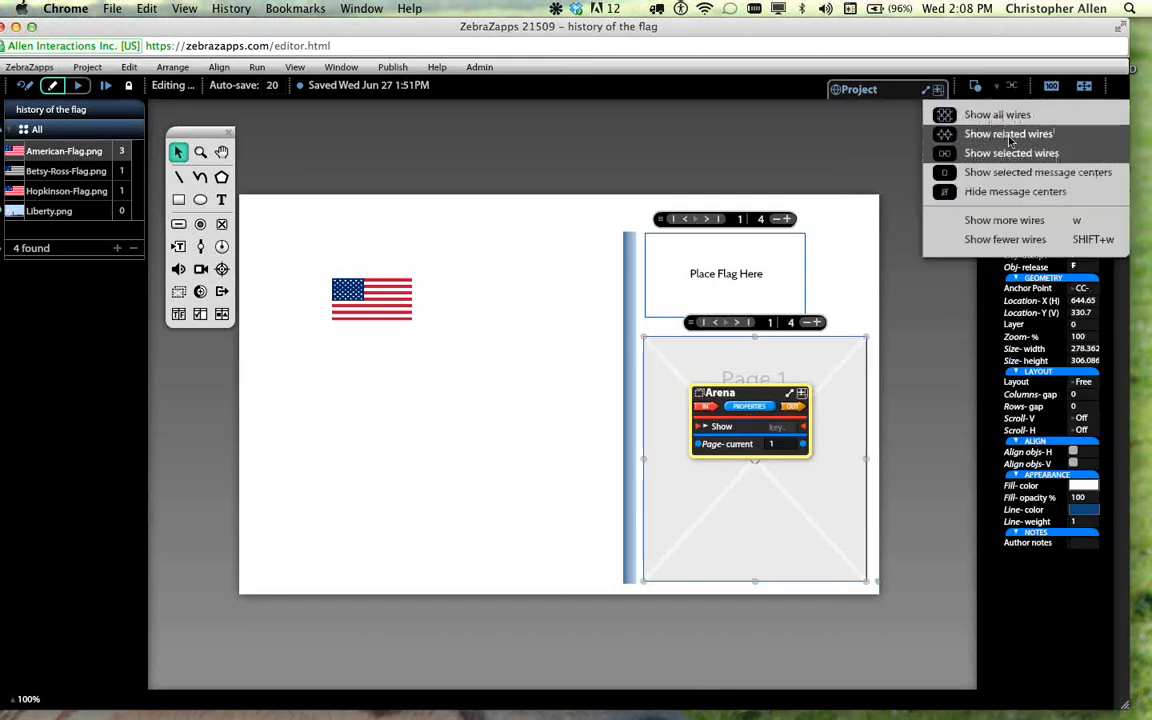
left_click(1010, 136)
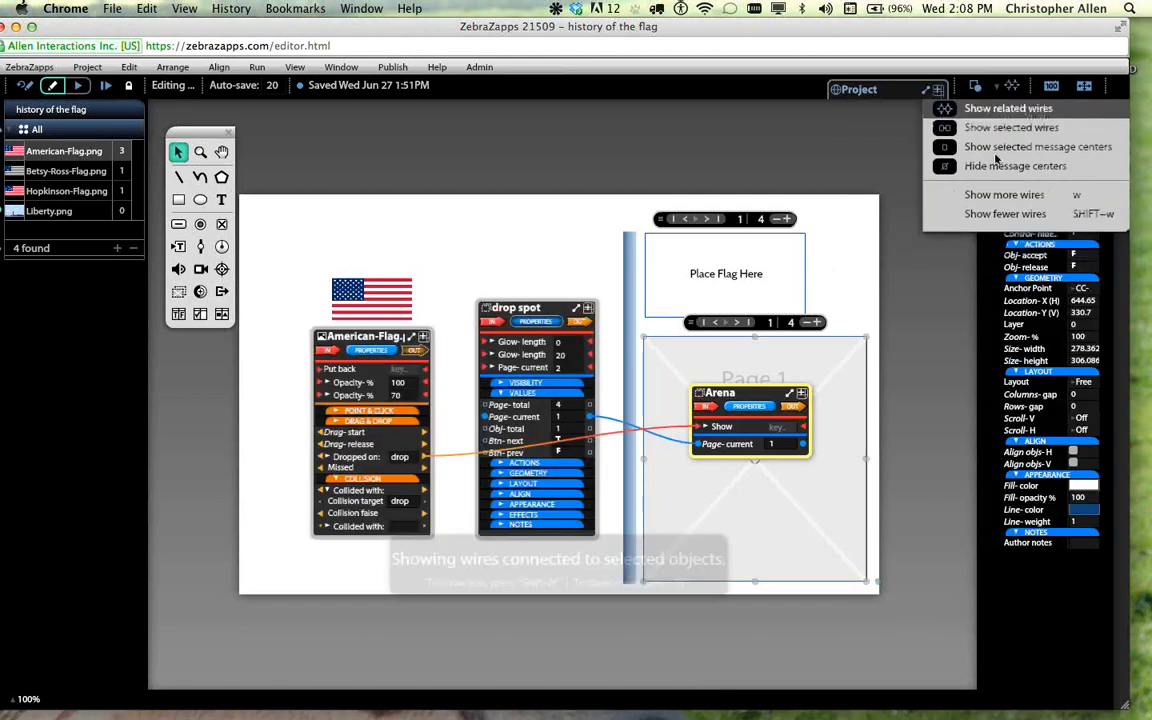
left_click(885, 452)
left_click(853, 397)
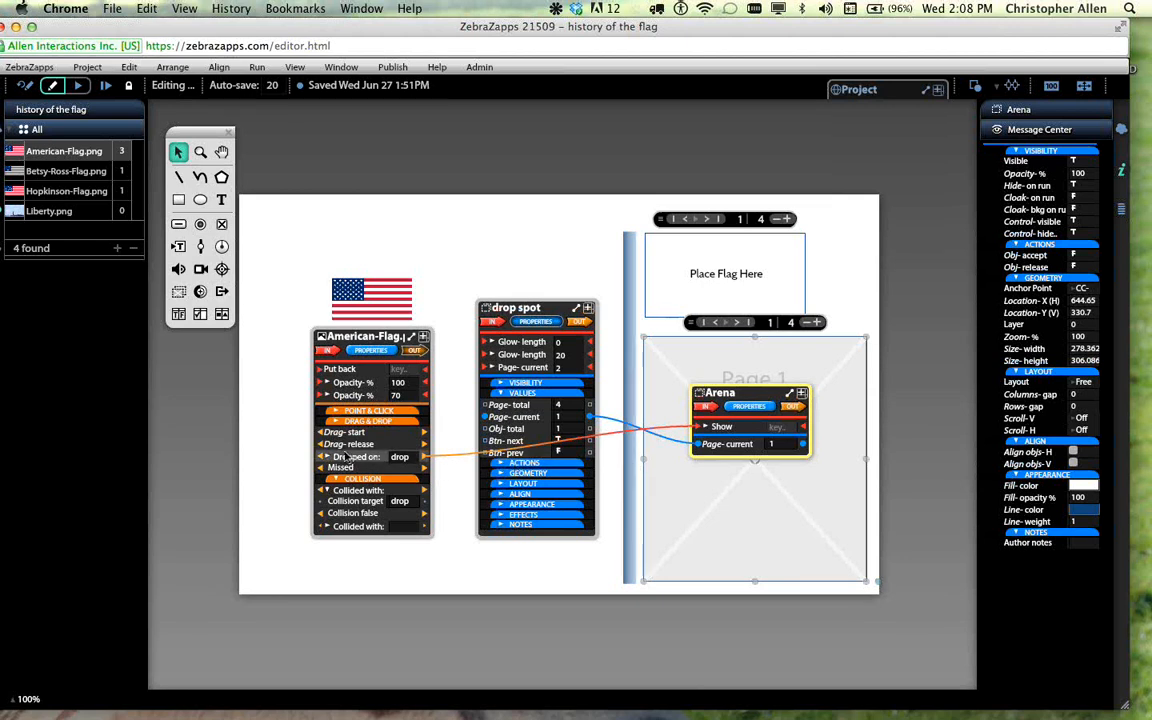
- Give the lower arena's Show action a Fade transition lasting 0.5 seconds, and deselect the arena
left_click(720, 431)
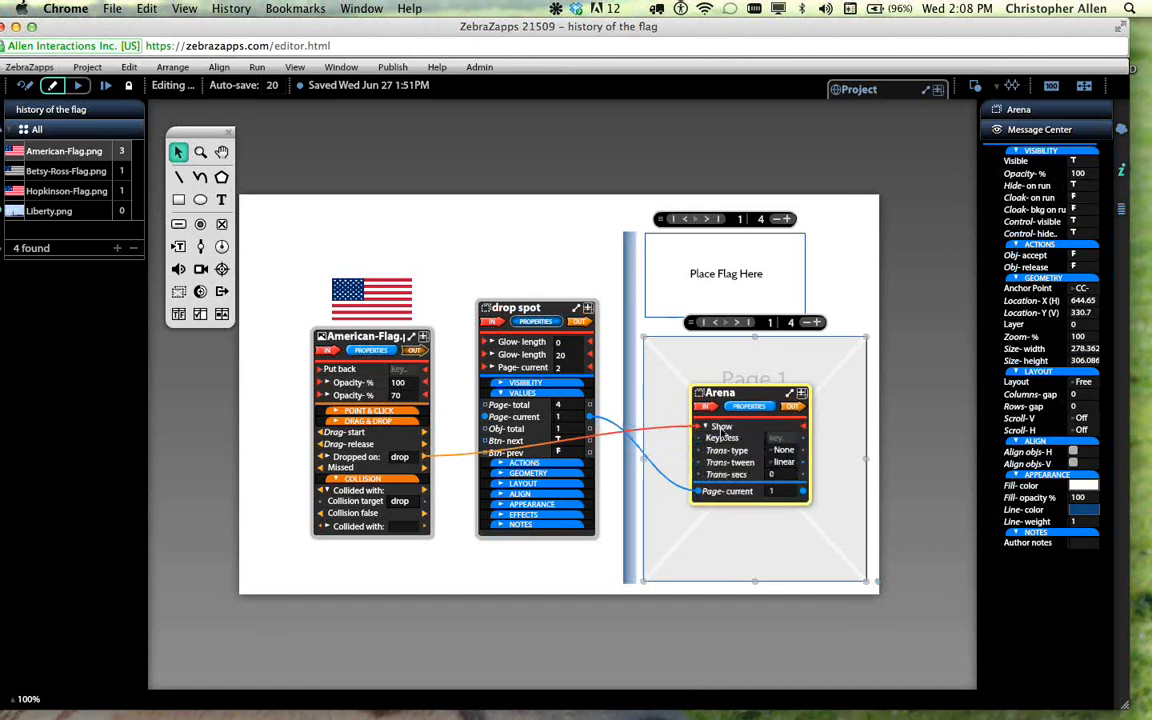
left_click(721, 430)
left_click(721, 430)
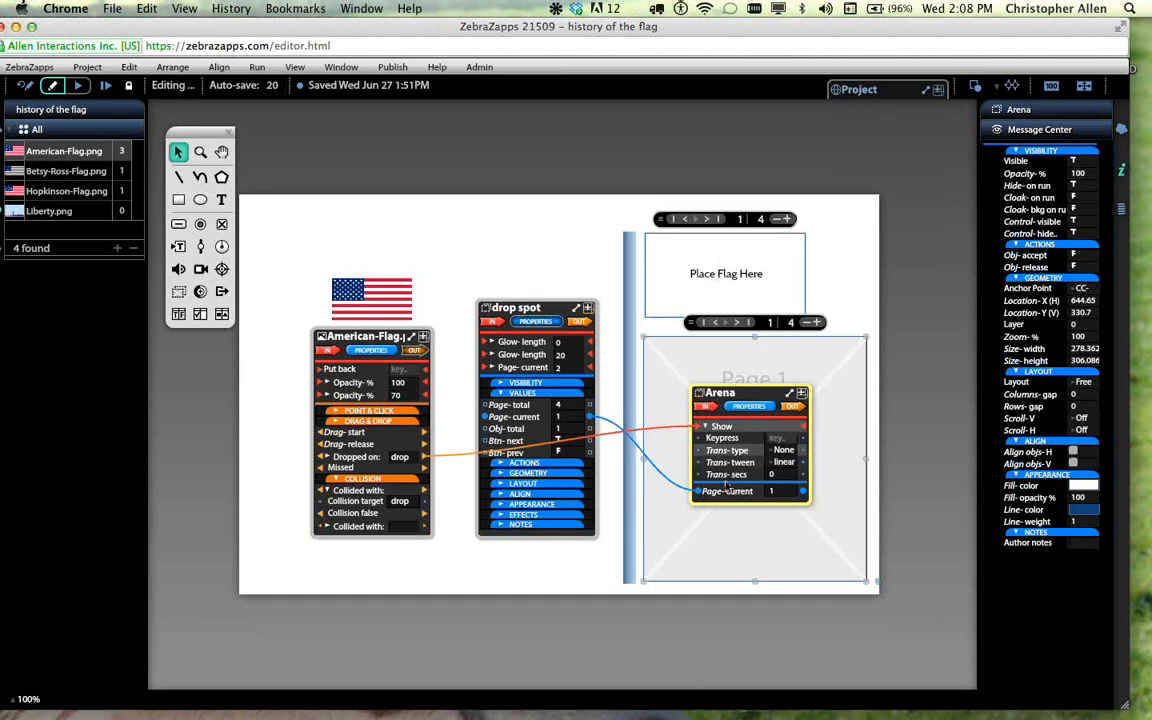
left_click(772, 476)
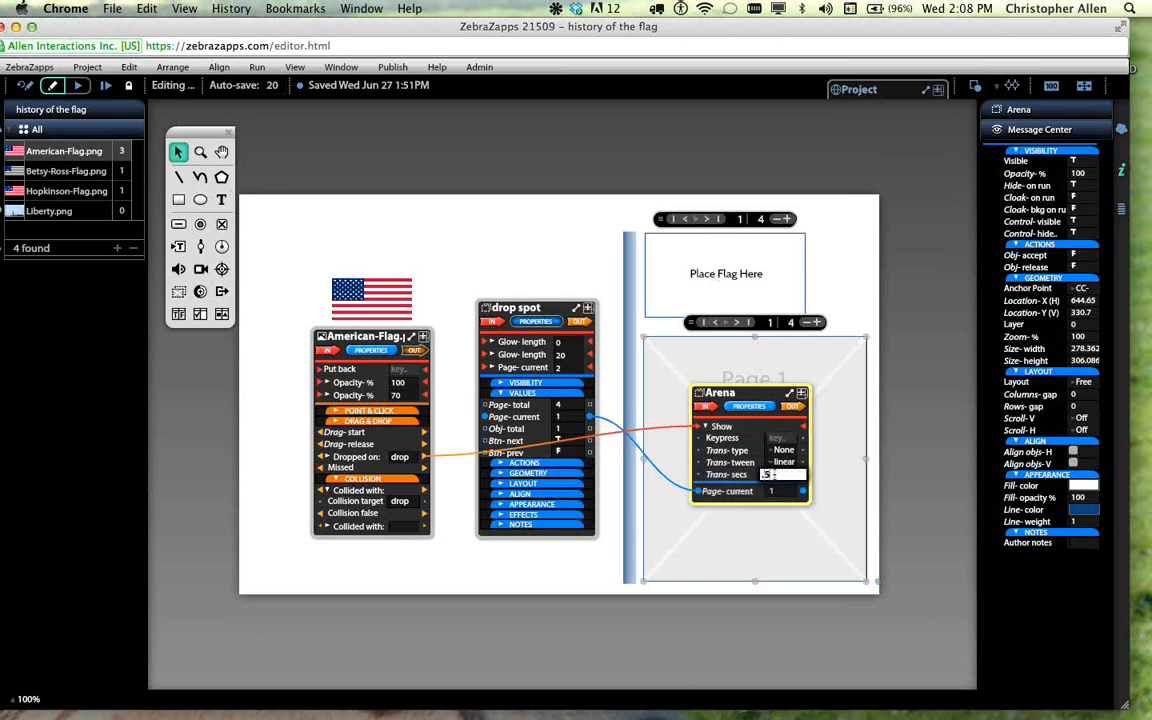
left_click(786, 451)
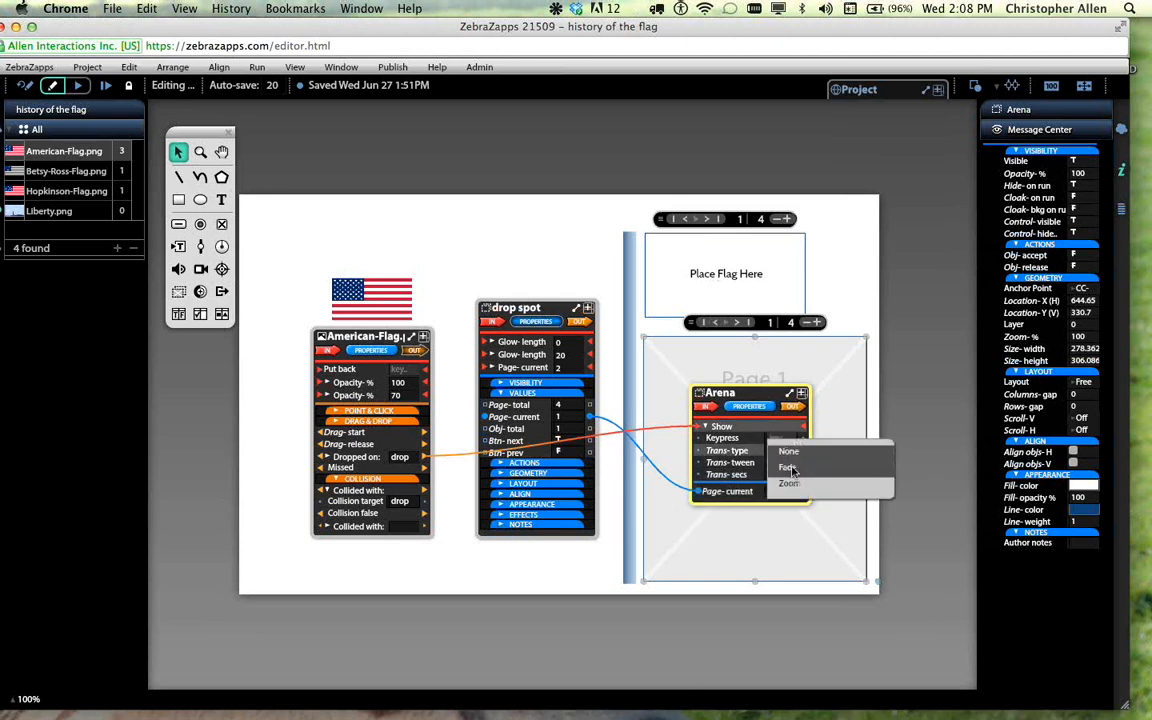
left_click(789, 468)
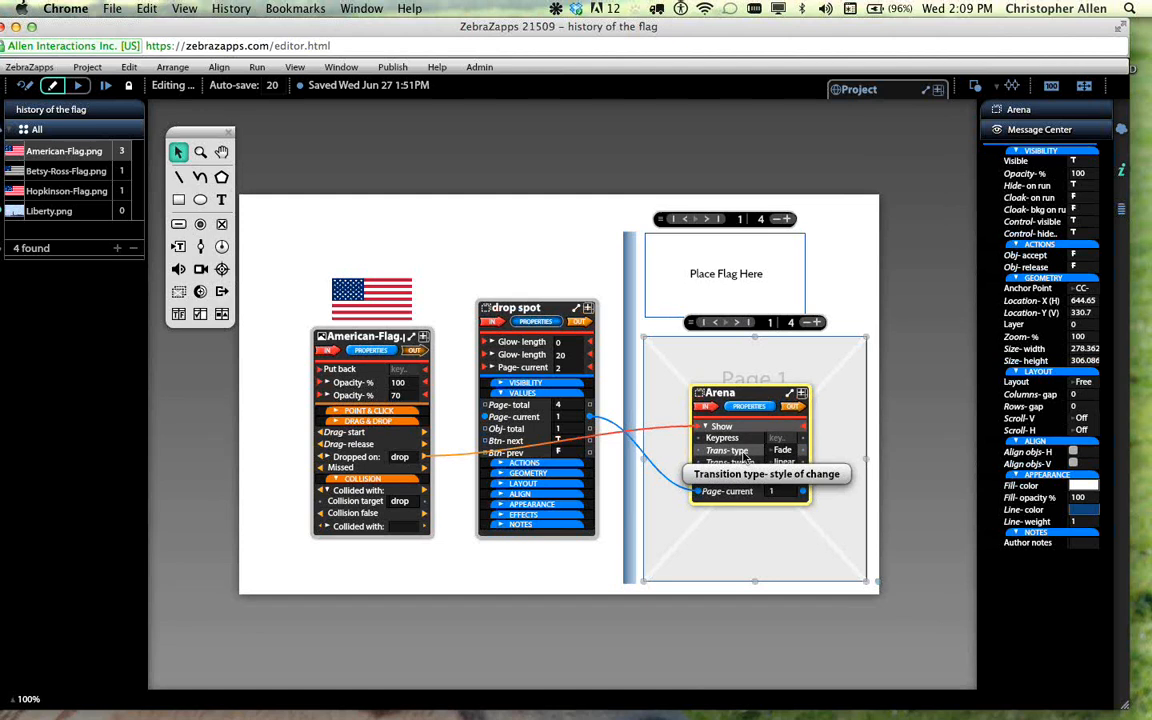
left_click(644, 617)
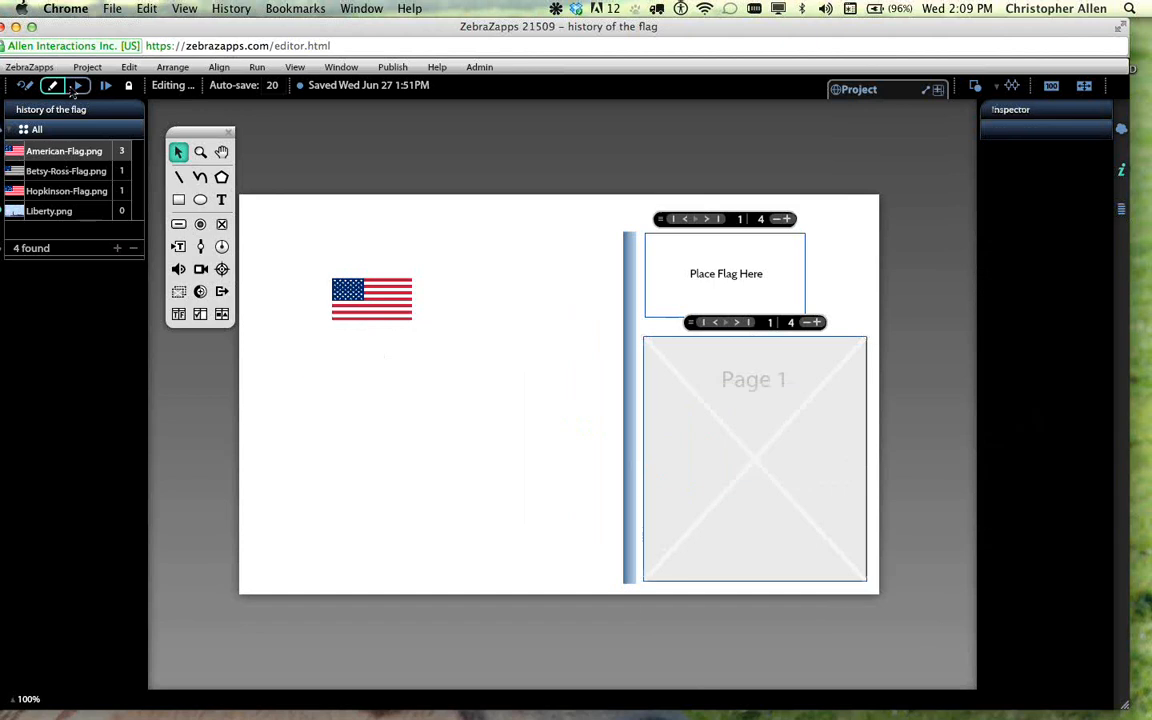
- Test-run the Show fade by dropping the American flag on the drop spot, and reset to editing mode
left_click(76, 87)
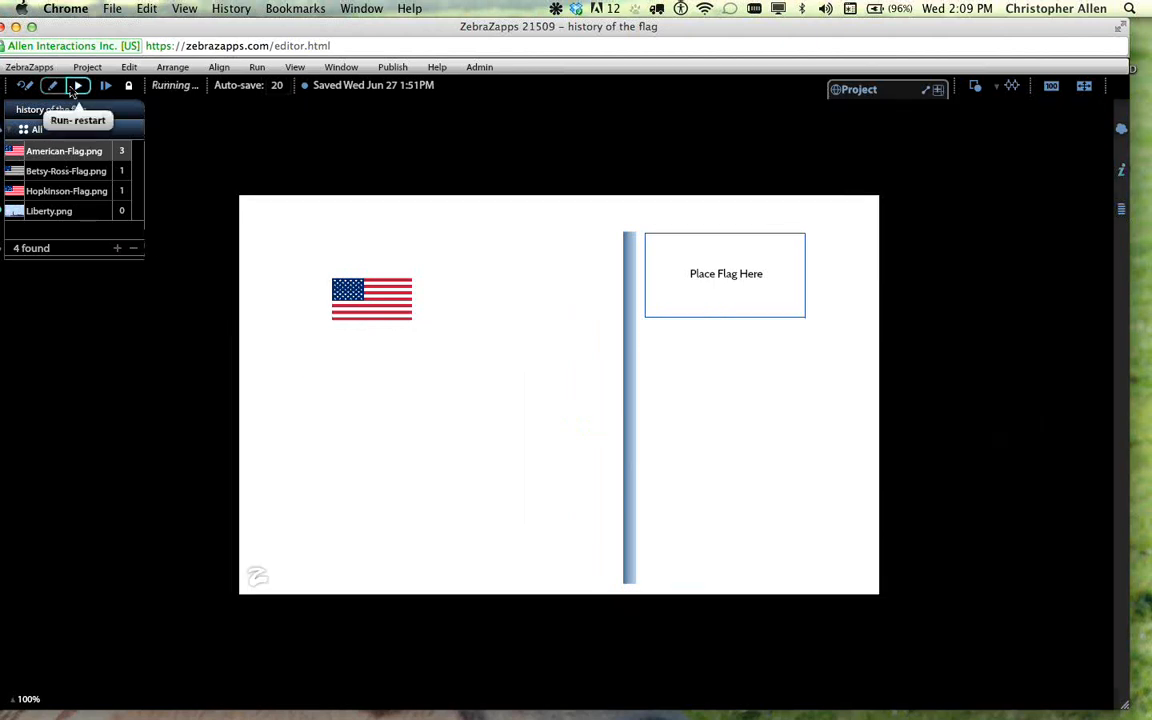
left_click_drag(372, 304, 689, 309)
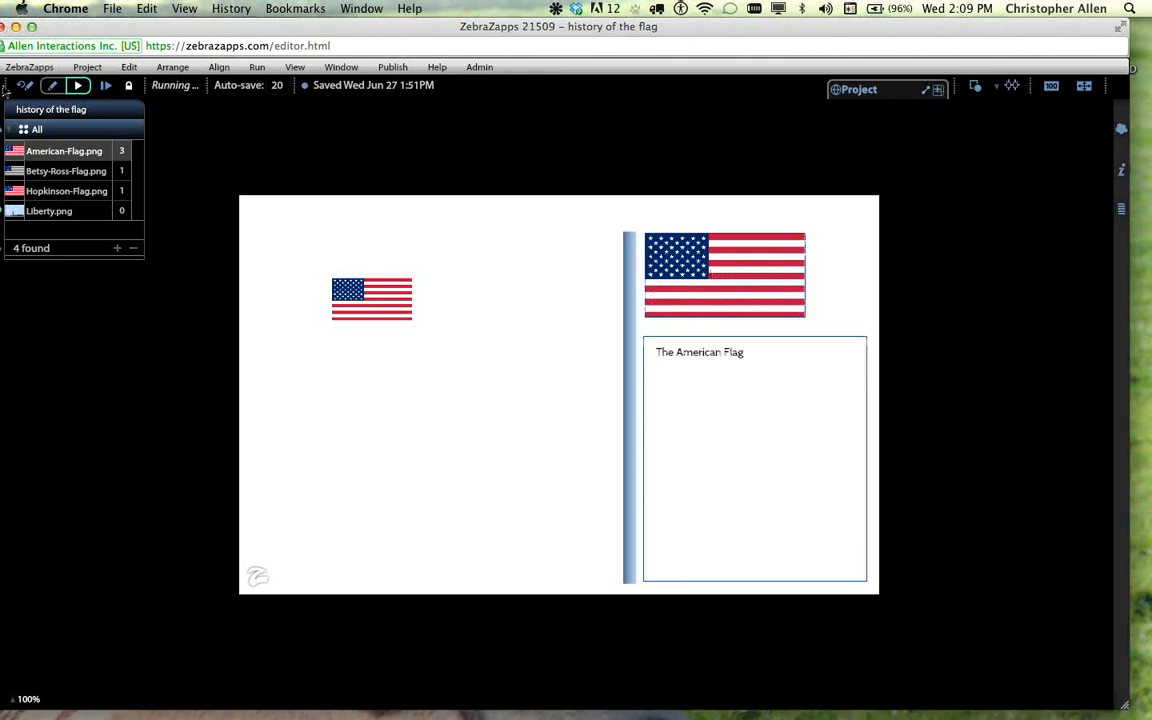
left_click(25, 85)
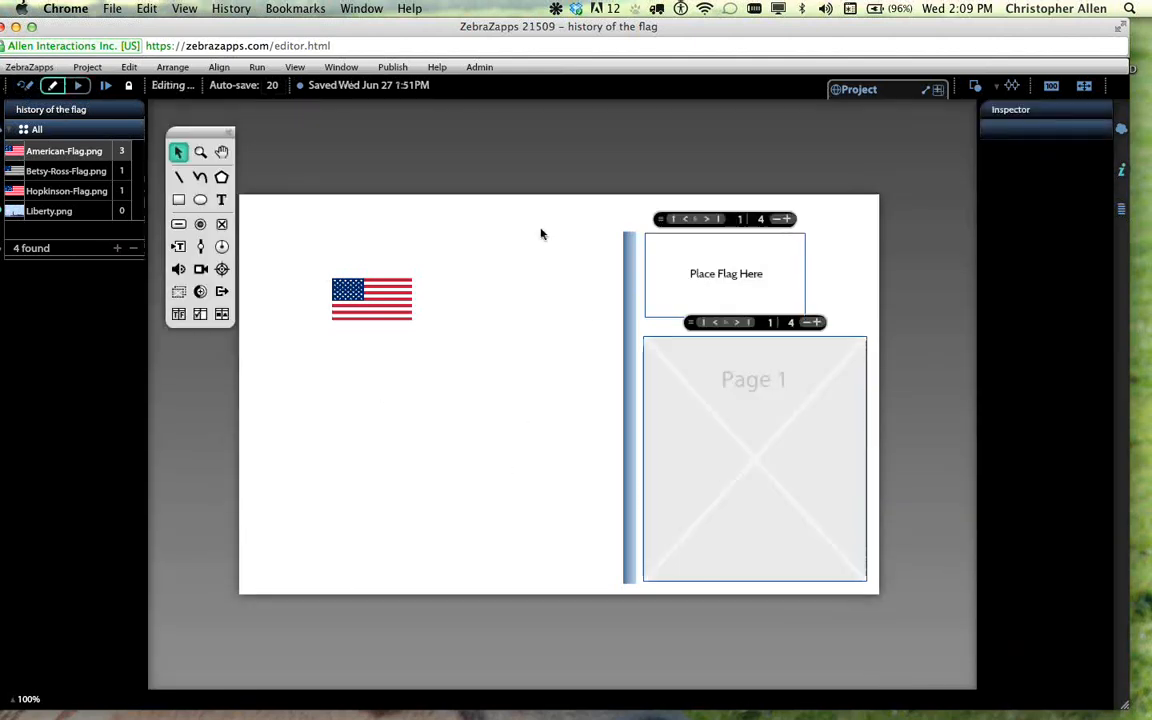
- Set the lower arena's page transition in its action properties to Cross-Fade lasting 0.5 seconds
left_click(680, 420)
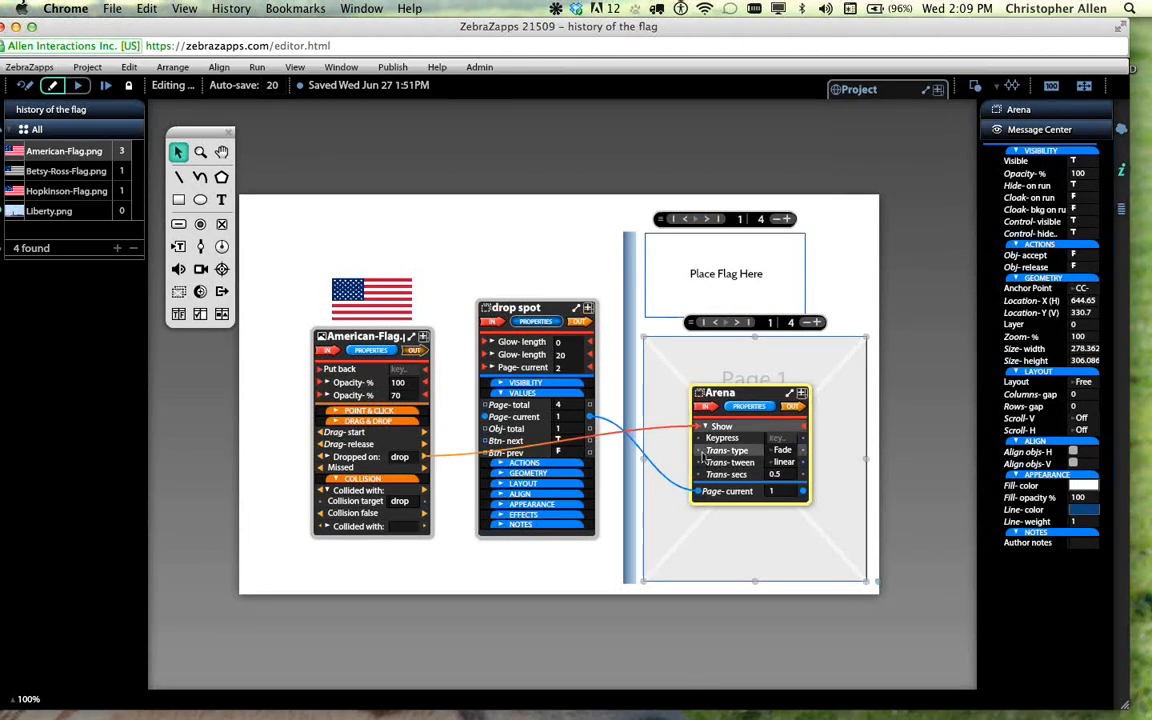
left_click(760, 408)
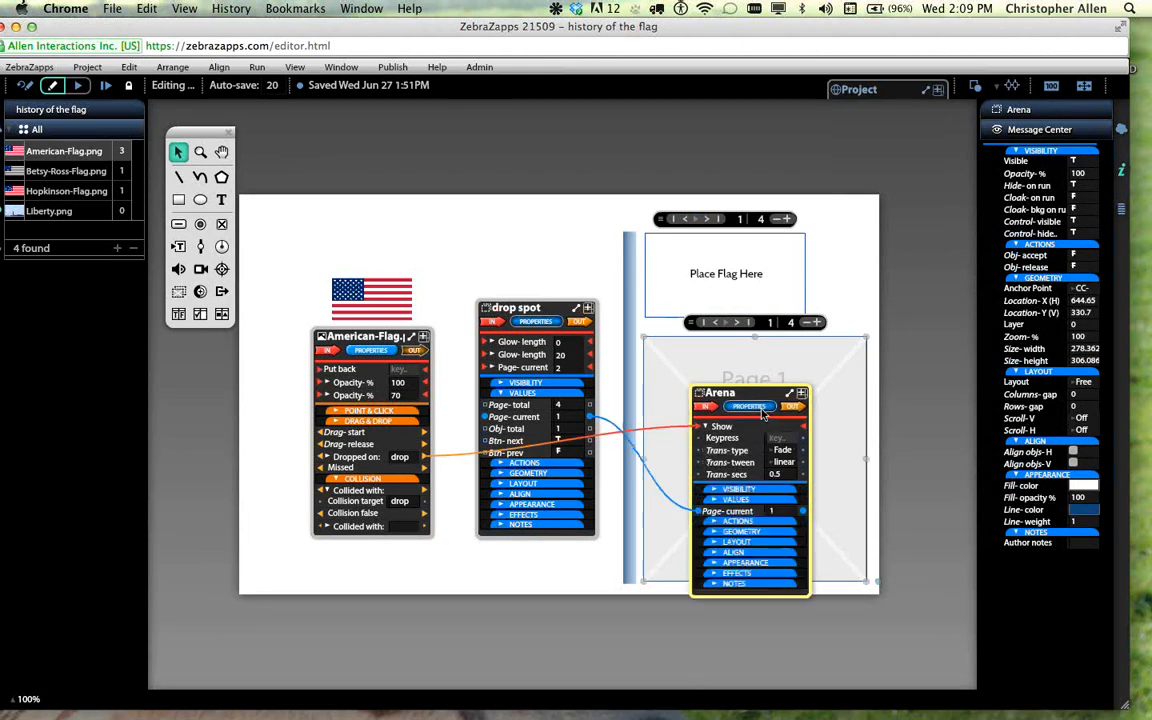
left_click(762, 528)
left_click_drag(858, 356, 912, 158)
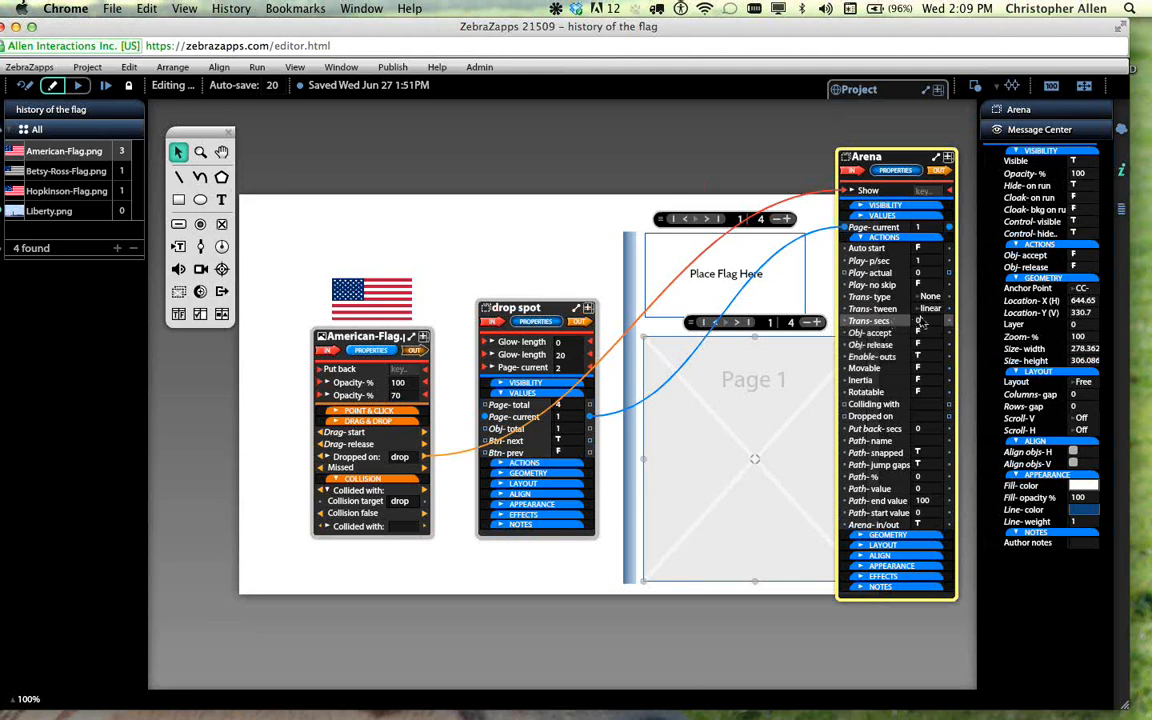
left_click(921, 321)
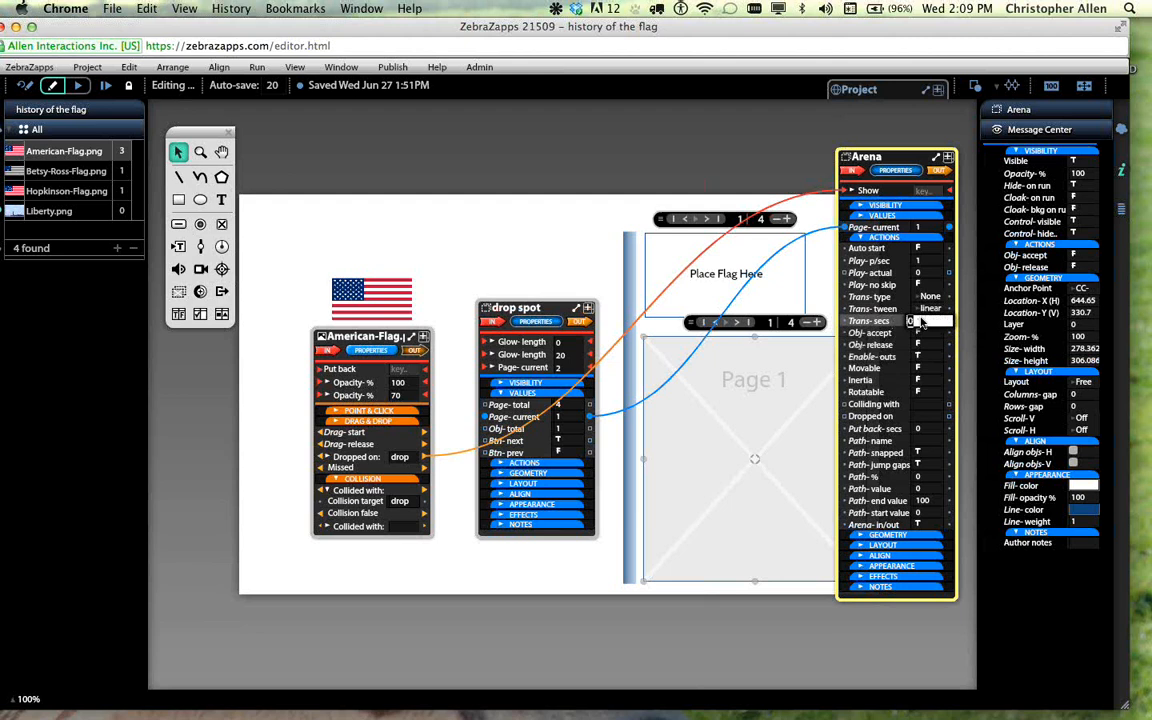
type(".5")
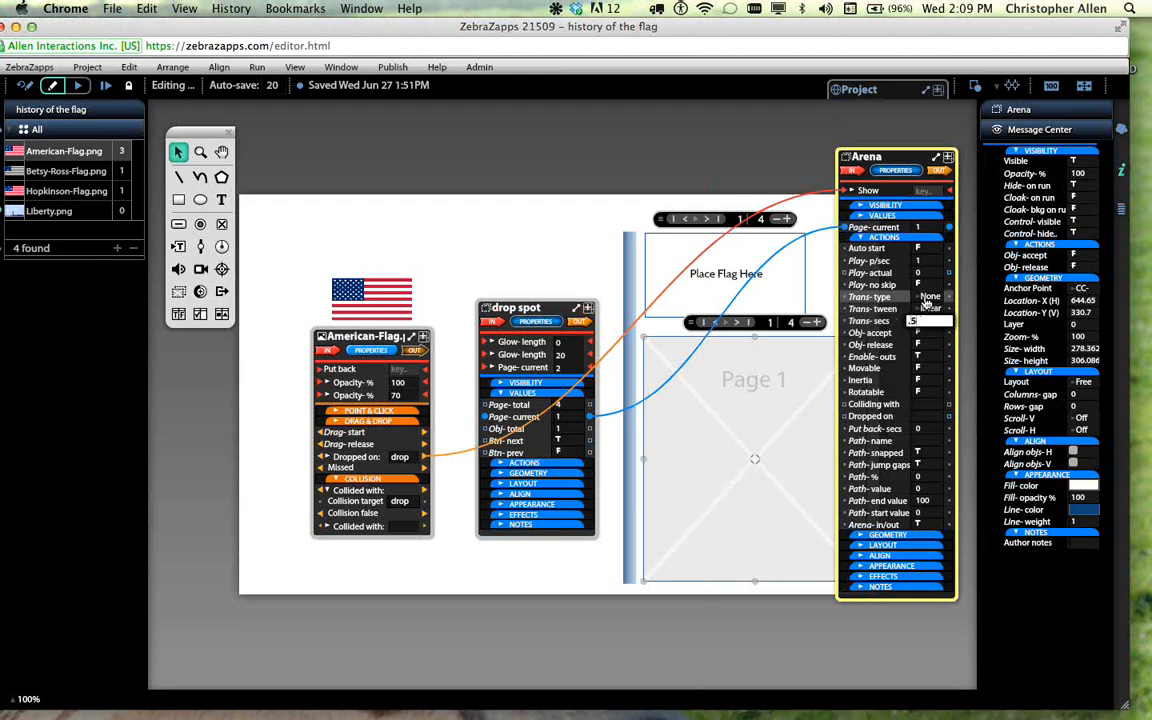
left_click(926, 299)
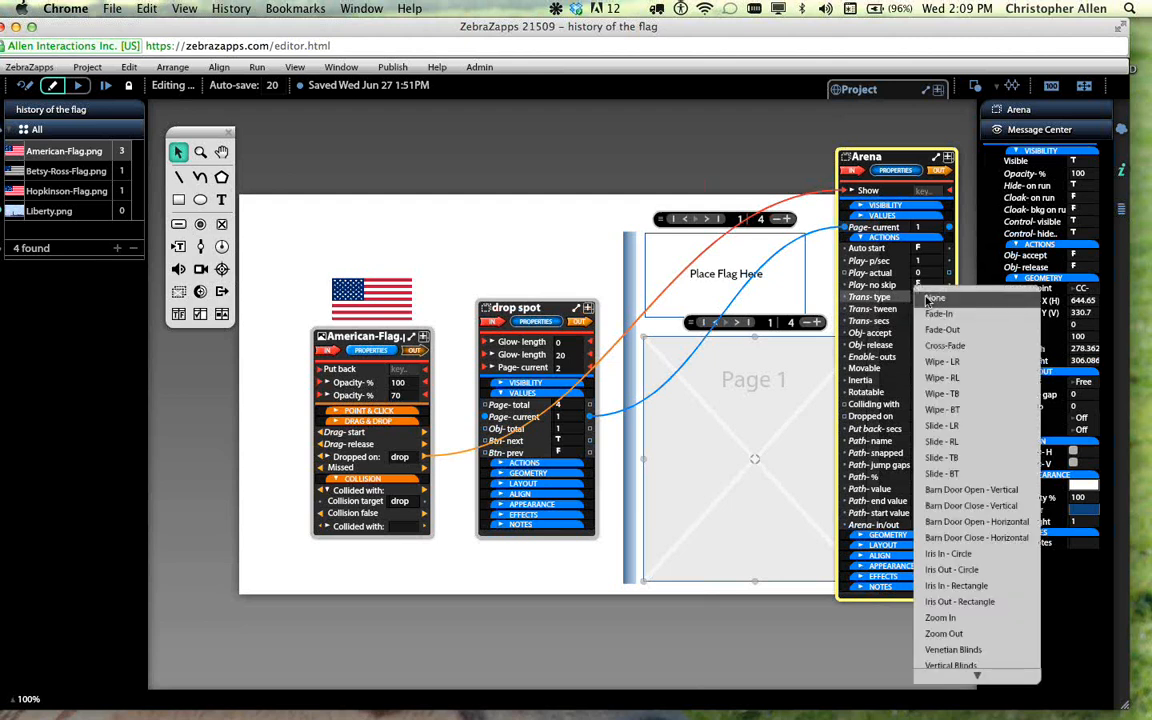
left_click(944, 345)
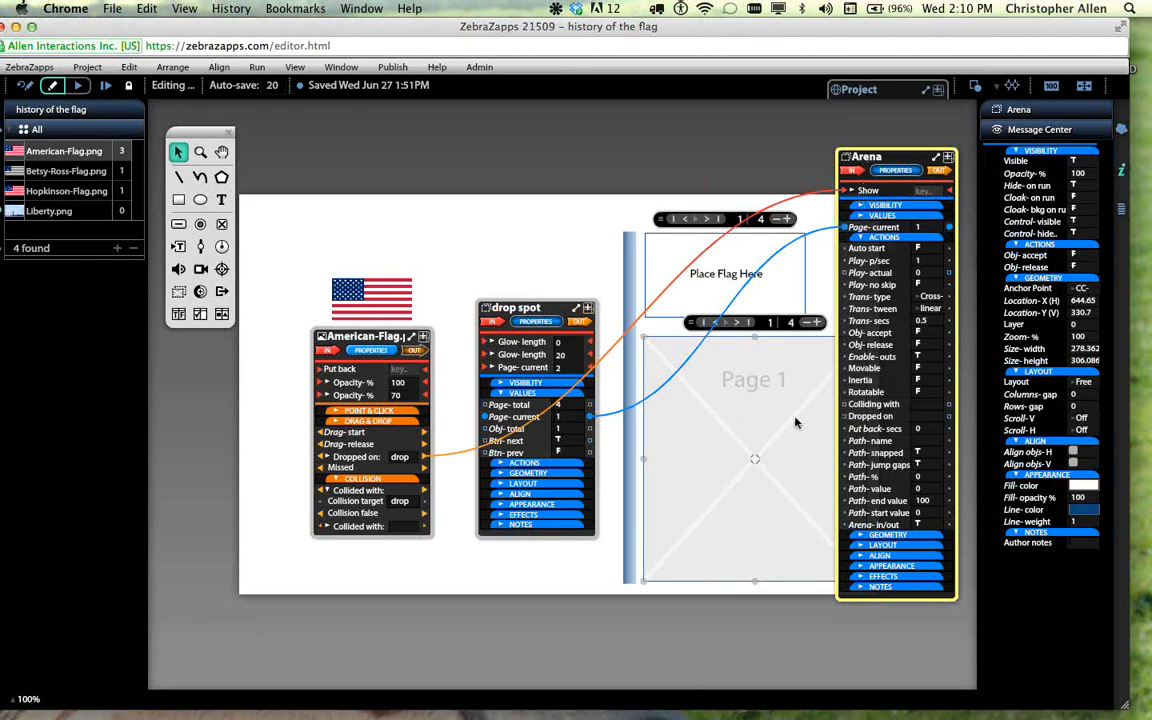
left_click(877, 191)
left_click(877, 191)
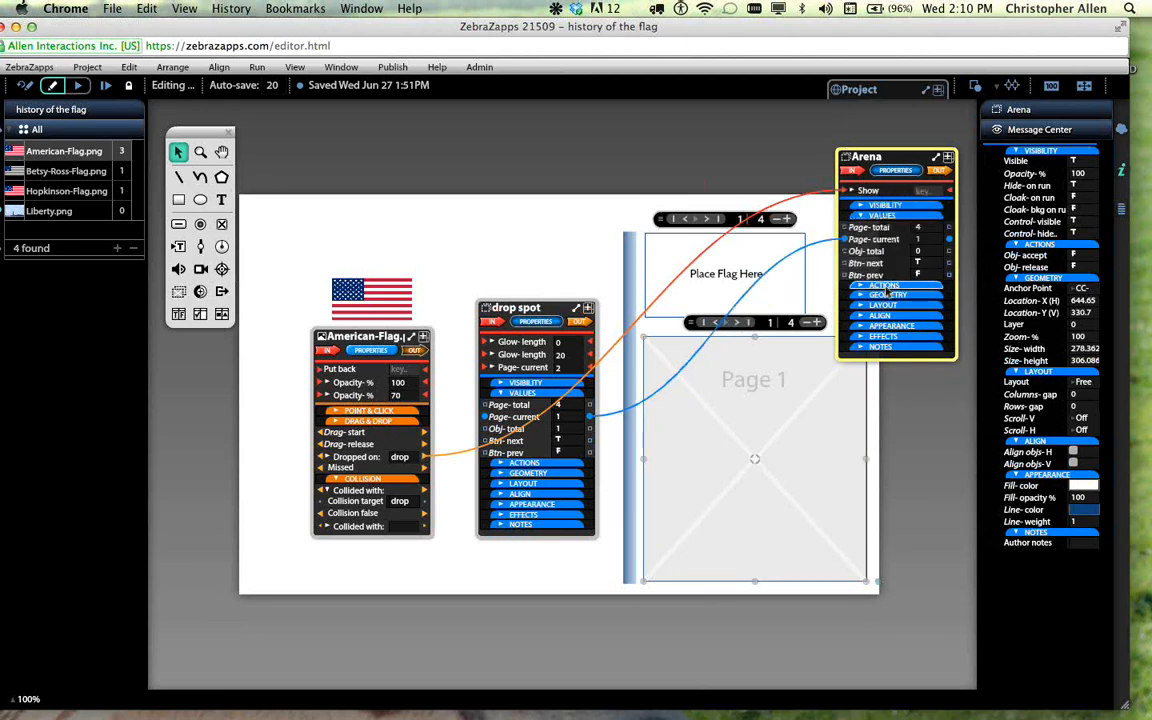
left_click(884, 264)
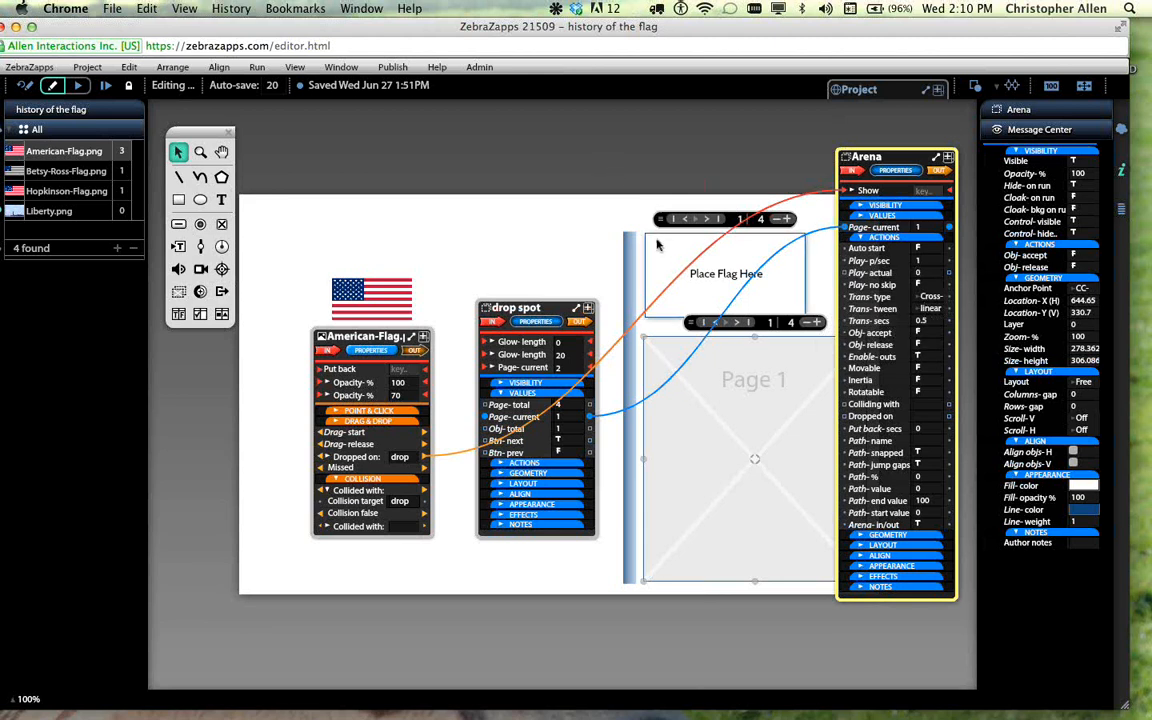
- Select the drop spot arena beside the flagpole and limit the wire display to selected wires
left_click(572, 204)
left_click(672, 264)
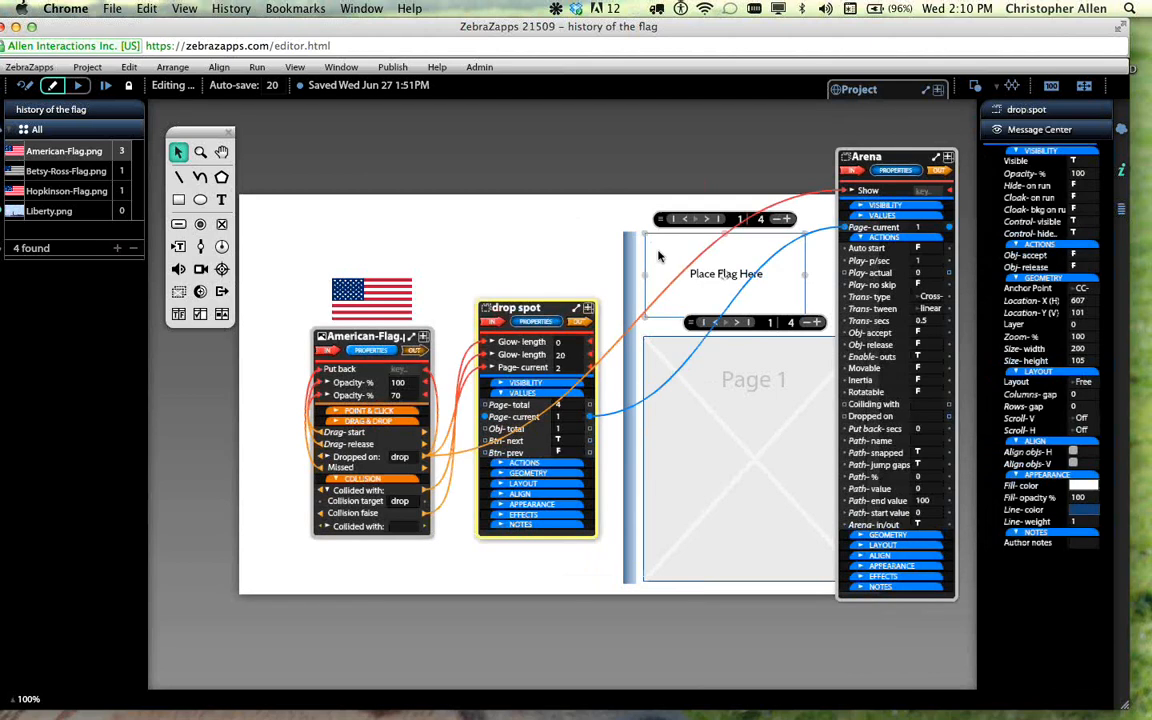
left_click(1018, 88)
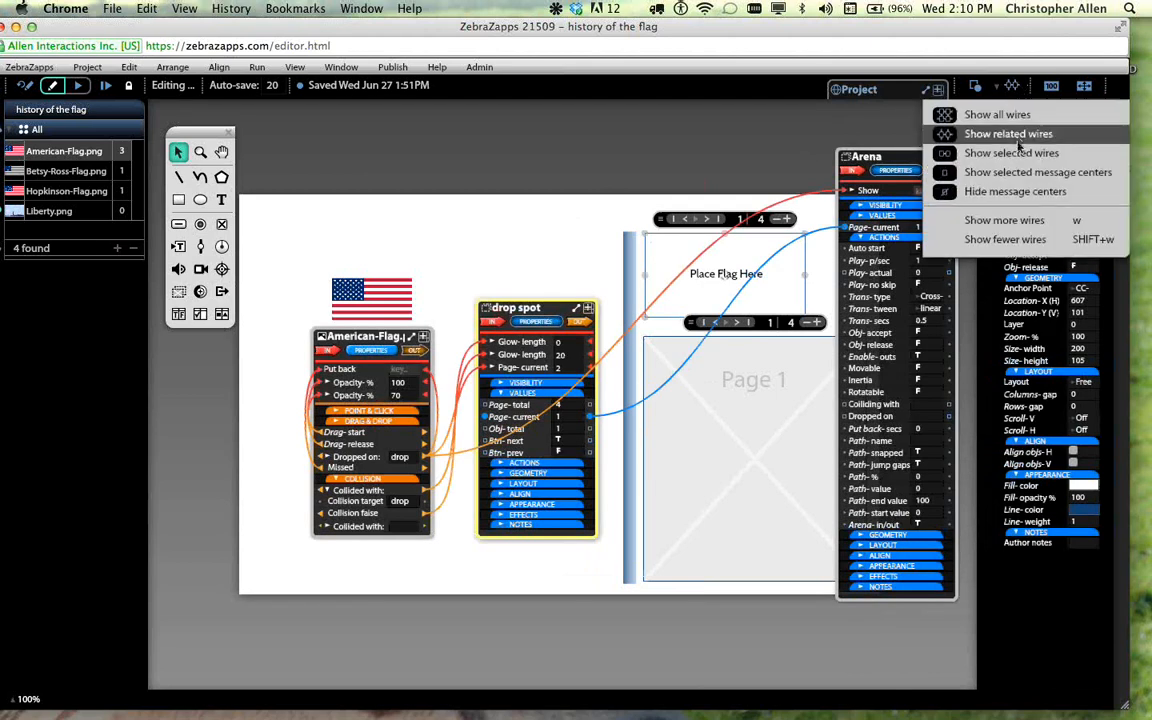
left_click(1018, 152)
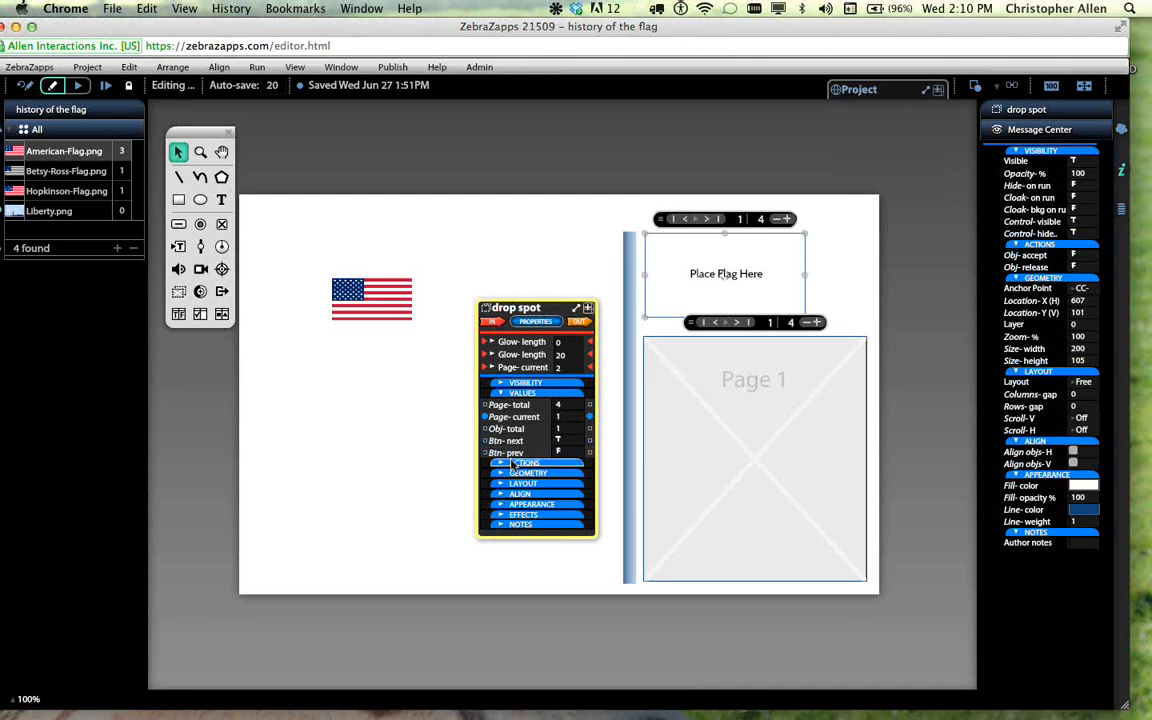
- Set the drop spot's page transition in its action properties to Cross-Fade lasting 0.5 seconds, and deselect it
left_click(510, 463)
left_click_drag(527, 310, 539, 190)
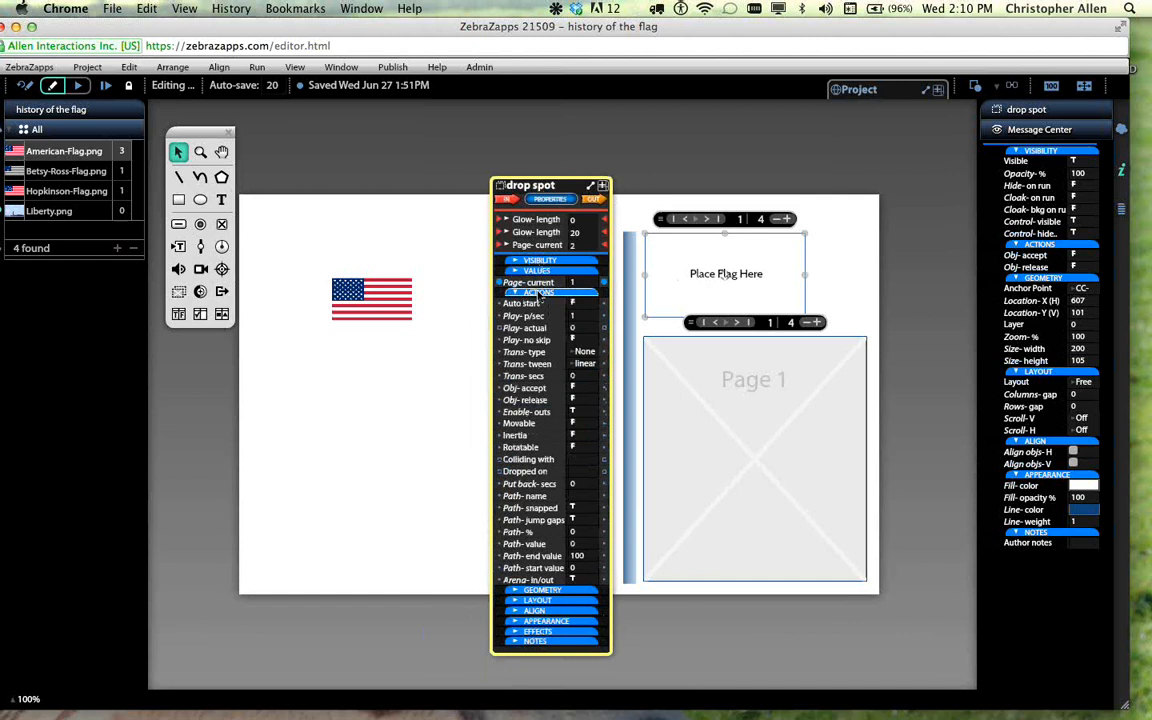
left_click(584, 354)
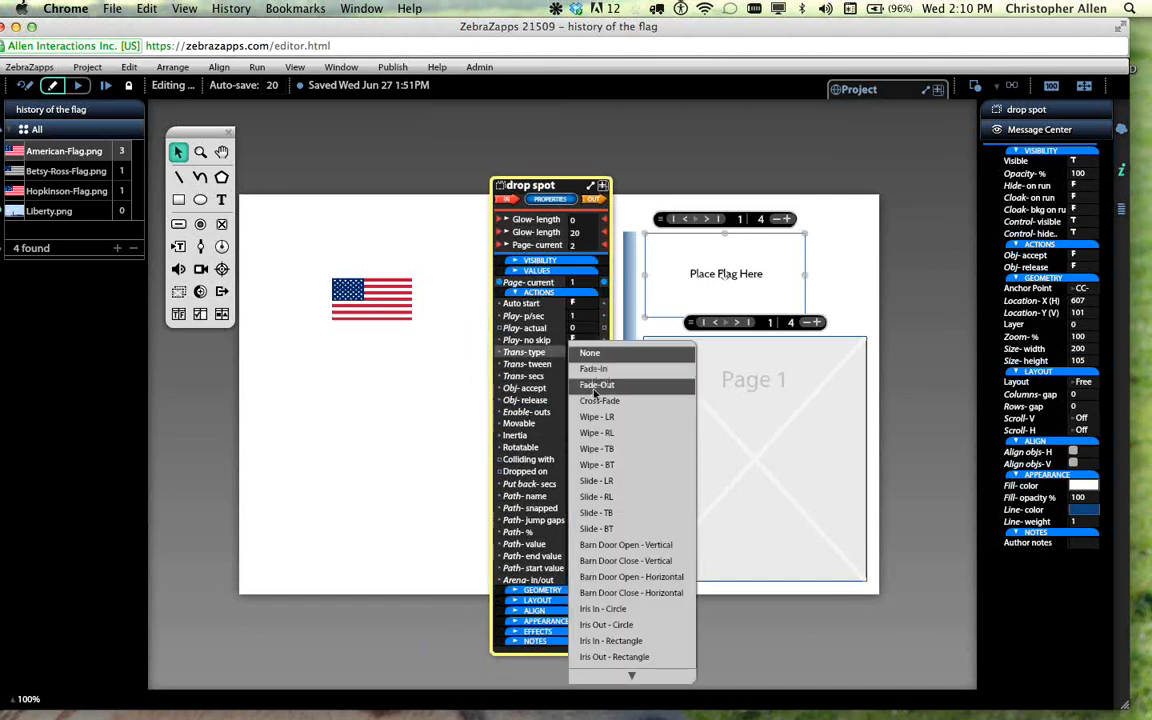
left_click(594, 400)
left_click(584, 378)
type(".5")
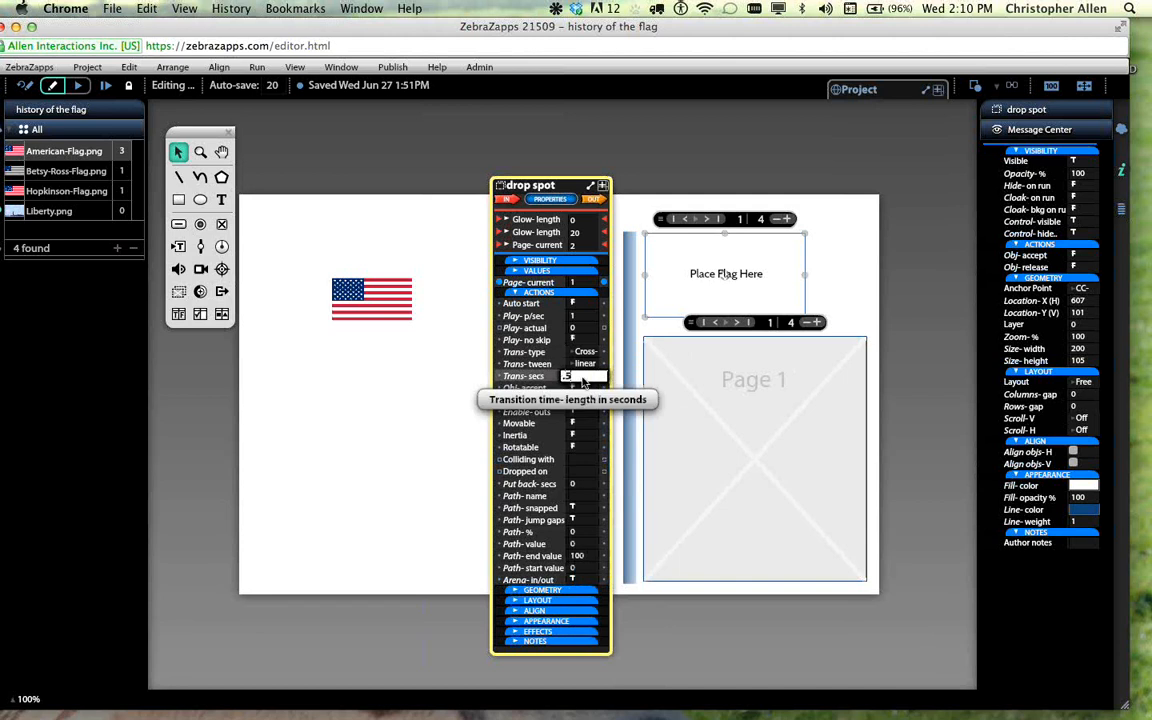
left_click(388, 480)
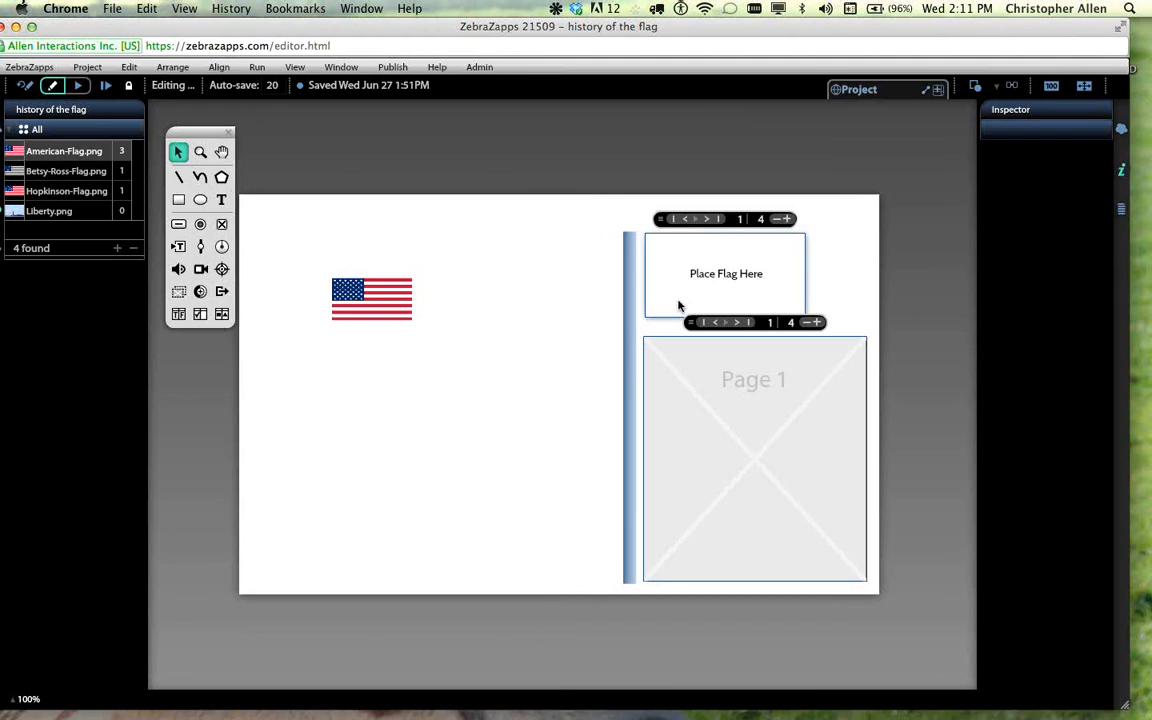
- Test-run the page cross-fades by dropping the American flag on the drop spot, and reset to editing mode
left_click(80, 87)
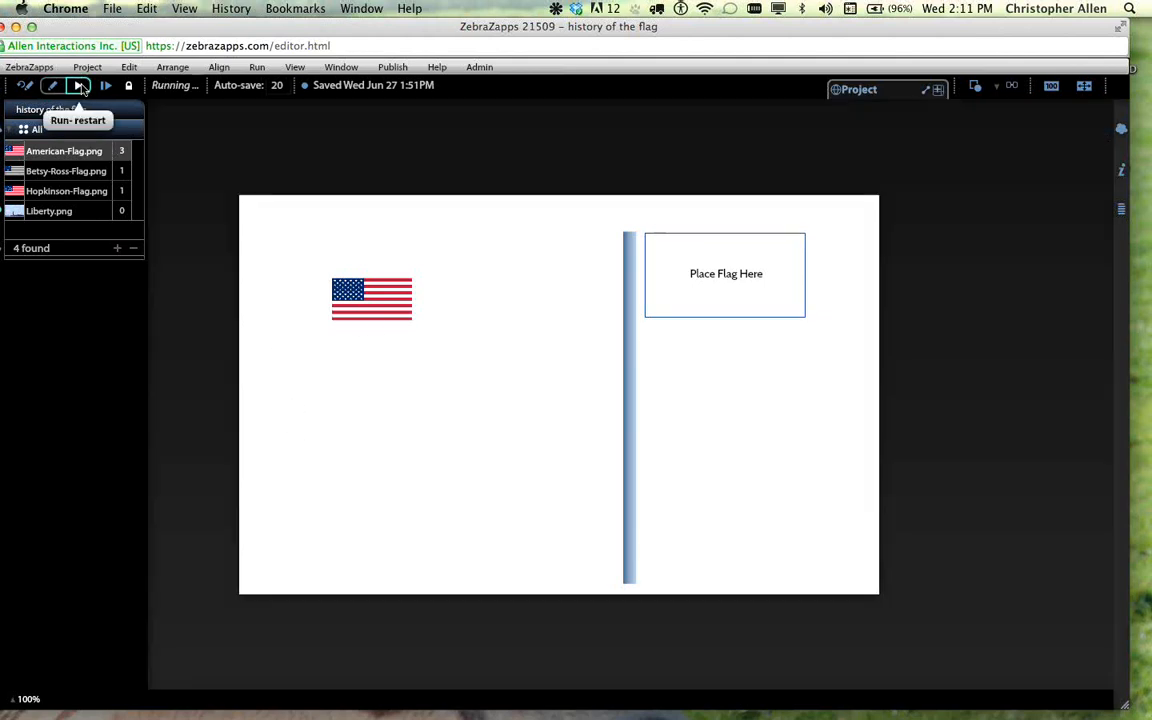
left_click_drag(360, 303, 663, 279)
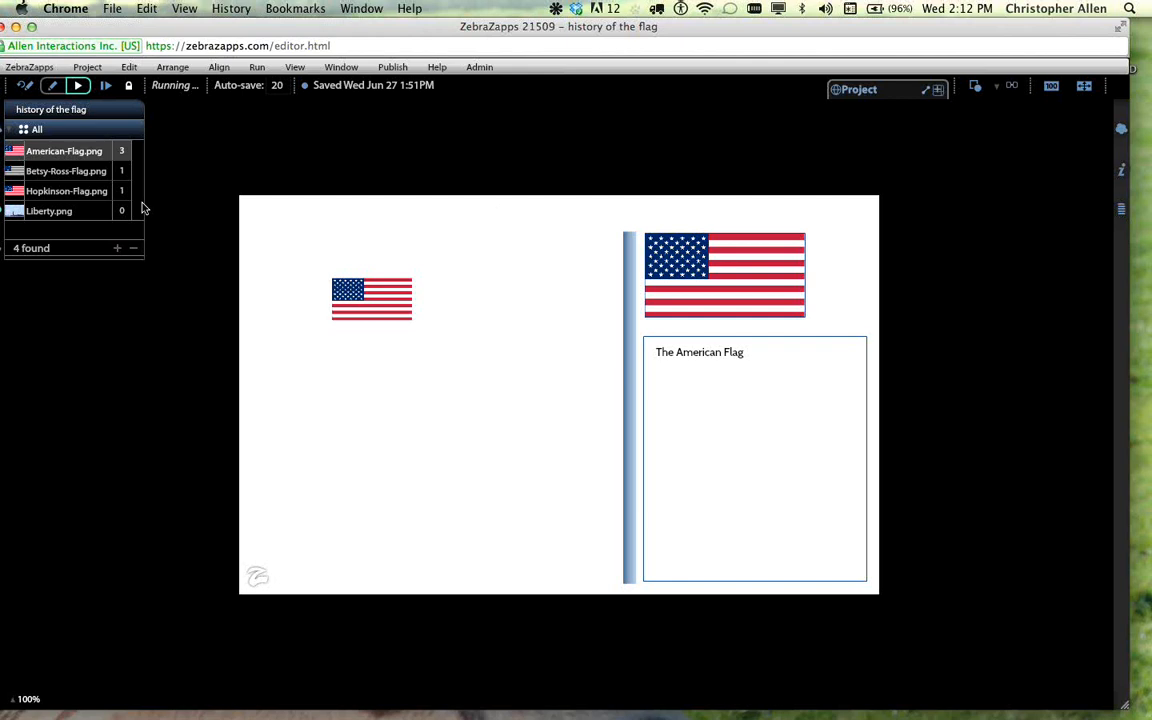
left_click(1146, 68)
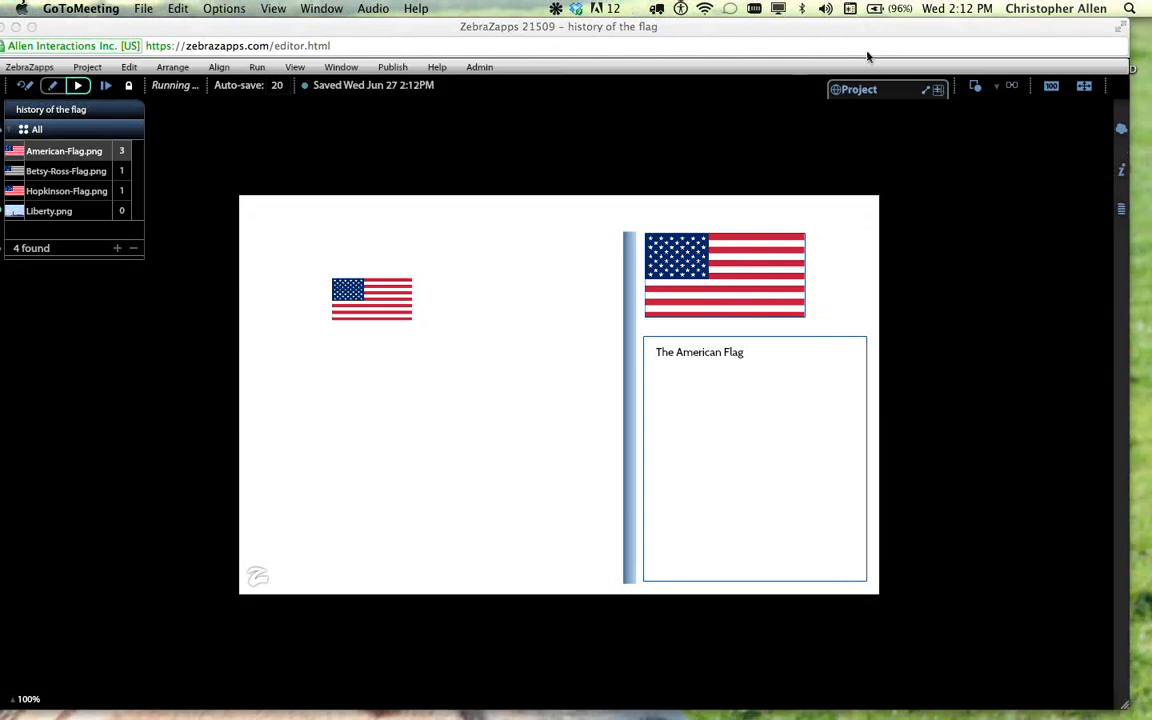
left_click(726, 114)
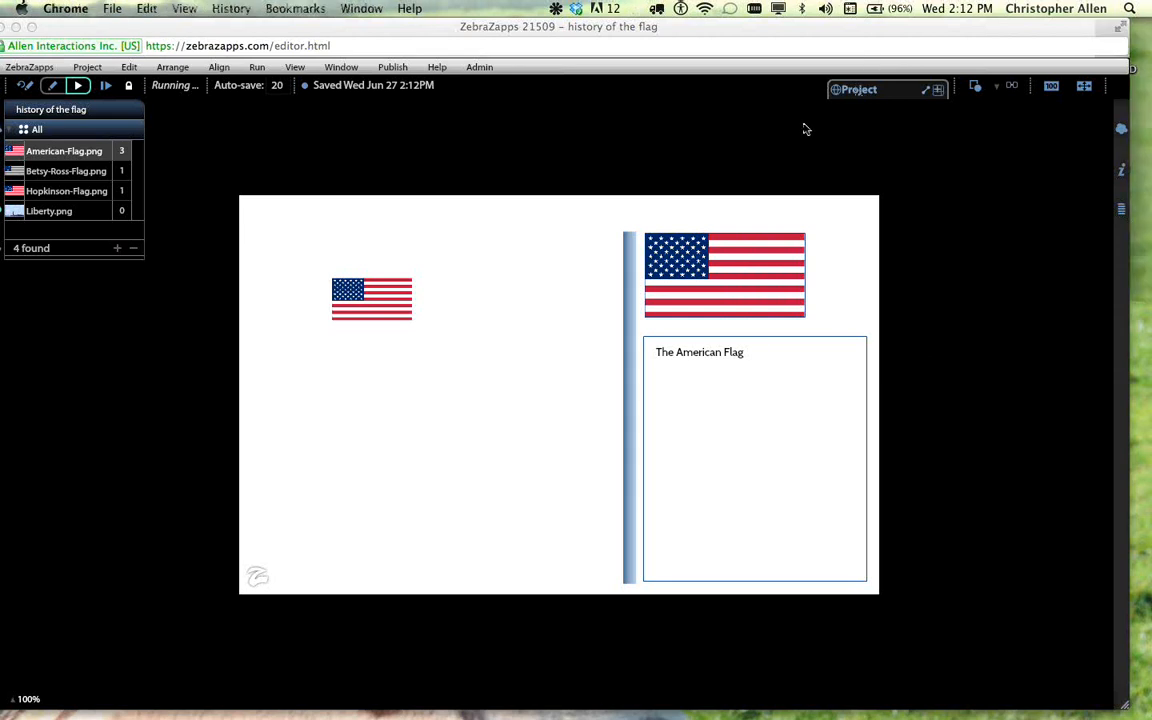
left_click(25, 86)
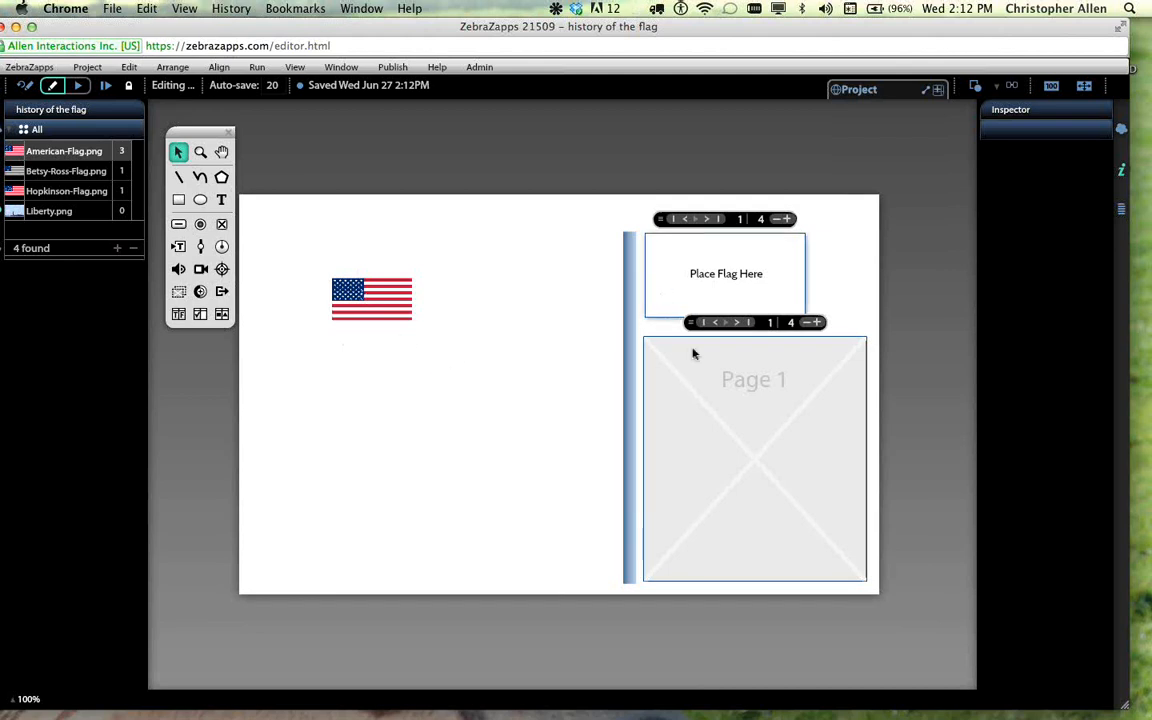
- Nudge the front American flag 10 to the right and unlock the position of the duplicate flag behind it
left_click(364, 300)
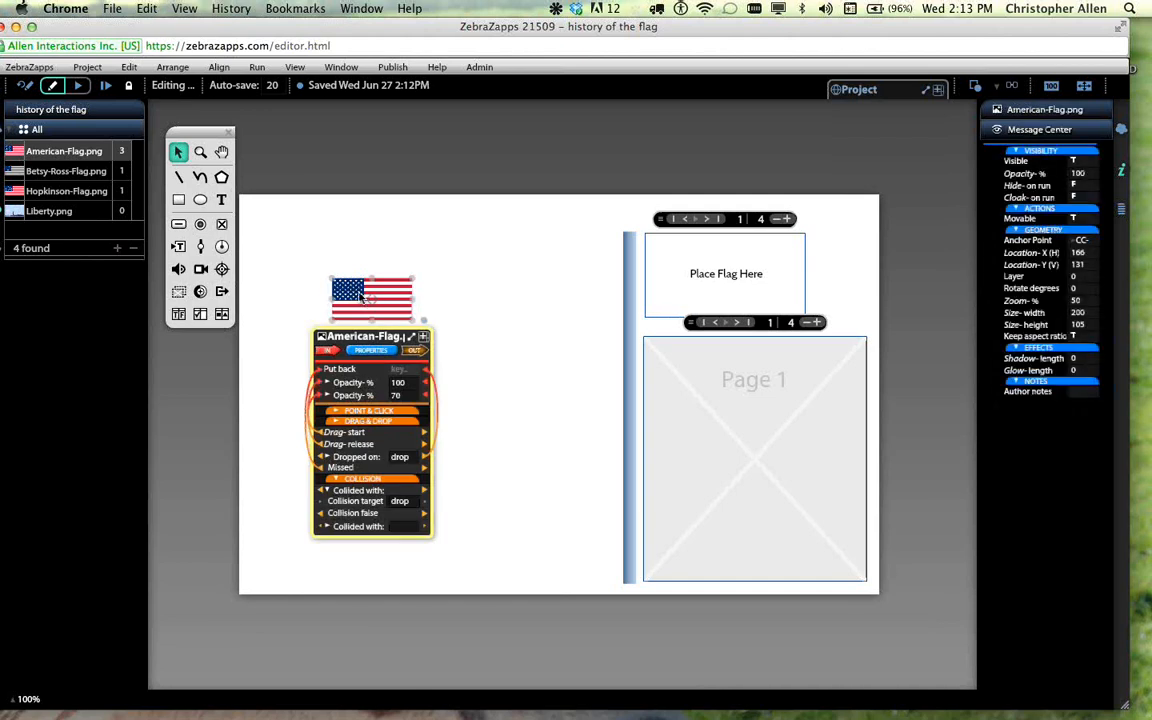
left_click(124, 68)
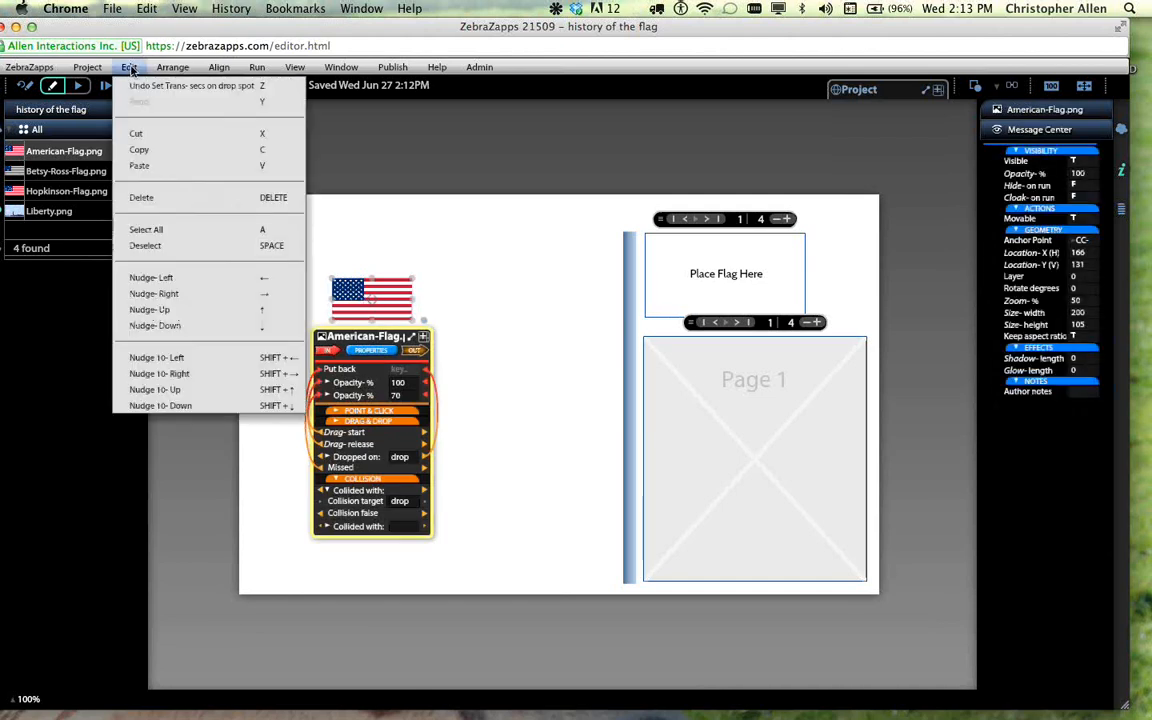
left_click(157, 376)
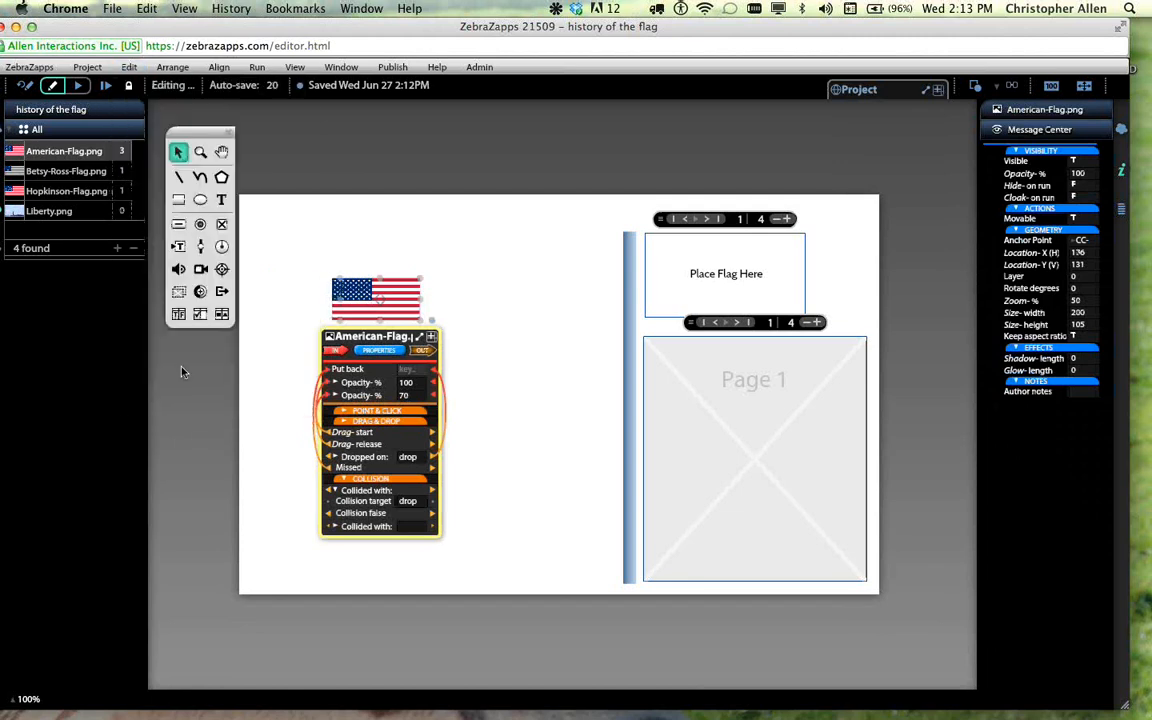
left_click(305, 292)
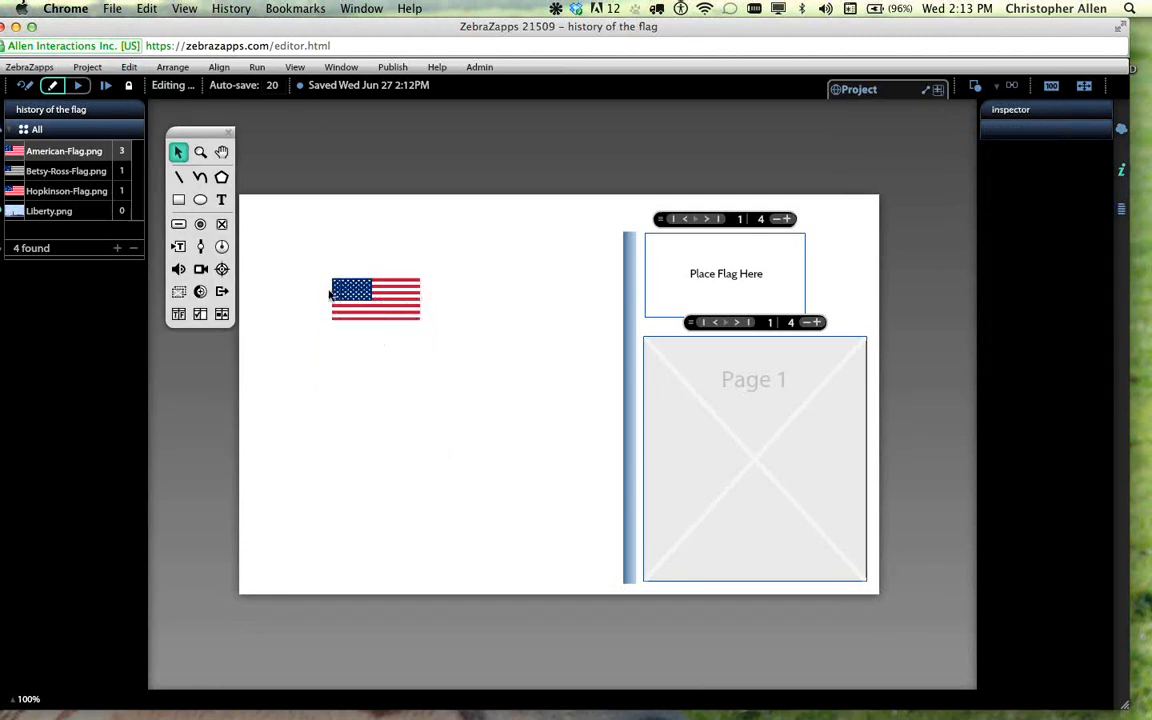
left_click(336, 295)
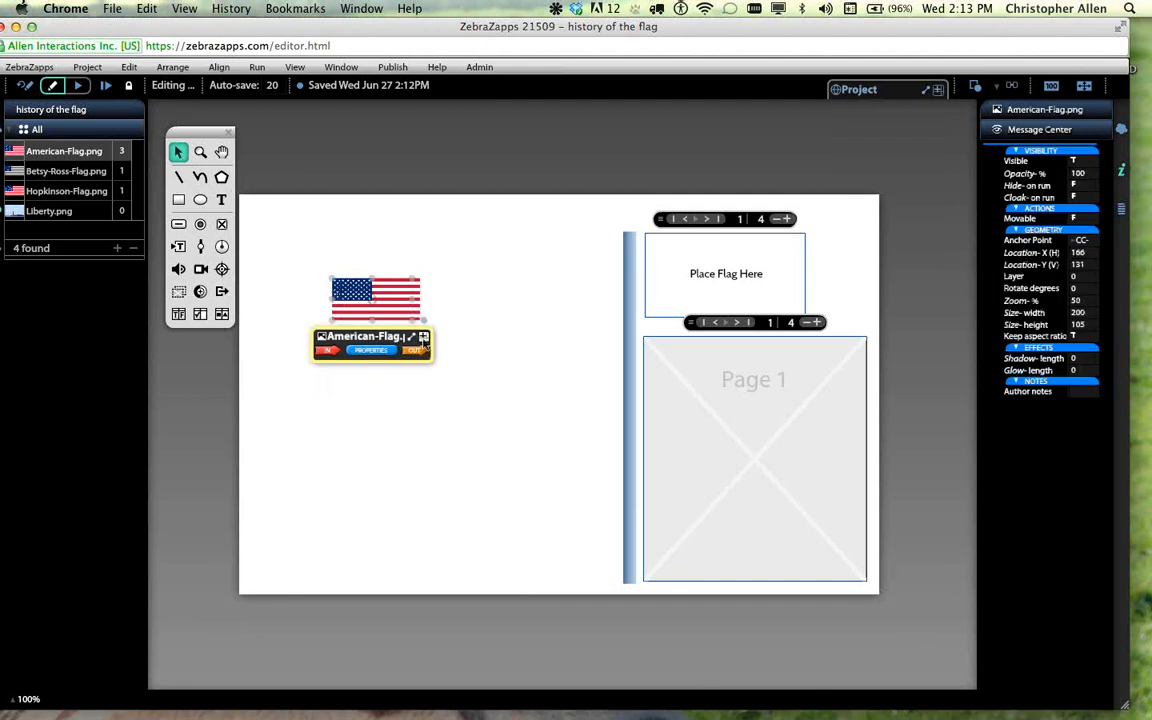
left_click(493, 350)
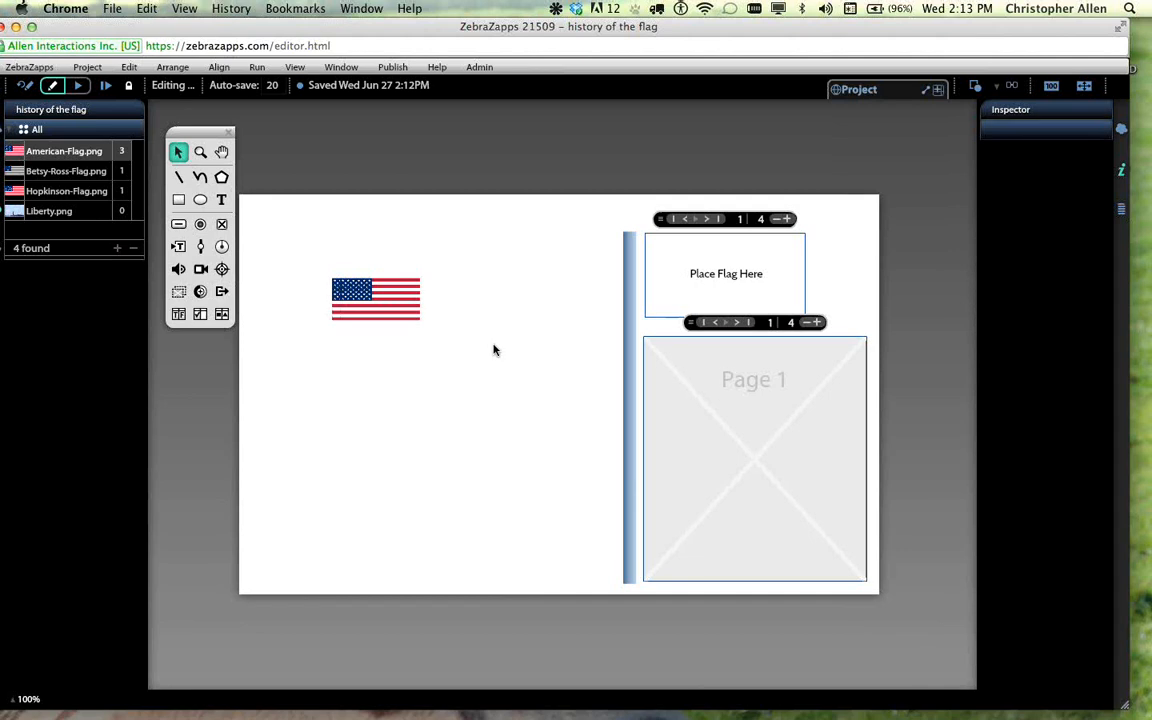
- Nudge the front American flag 10 to the left, back over the duplicate flag
left_click(409, 302)
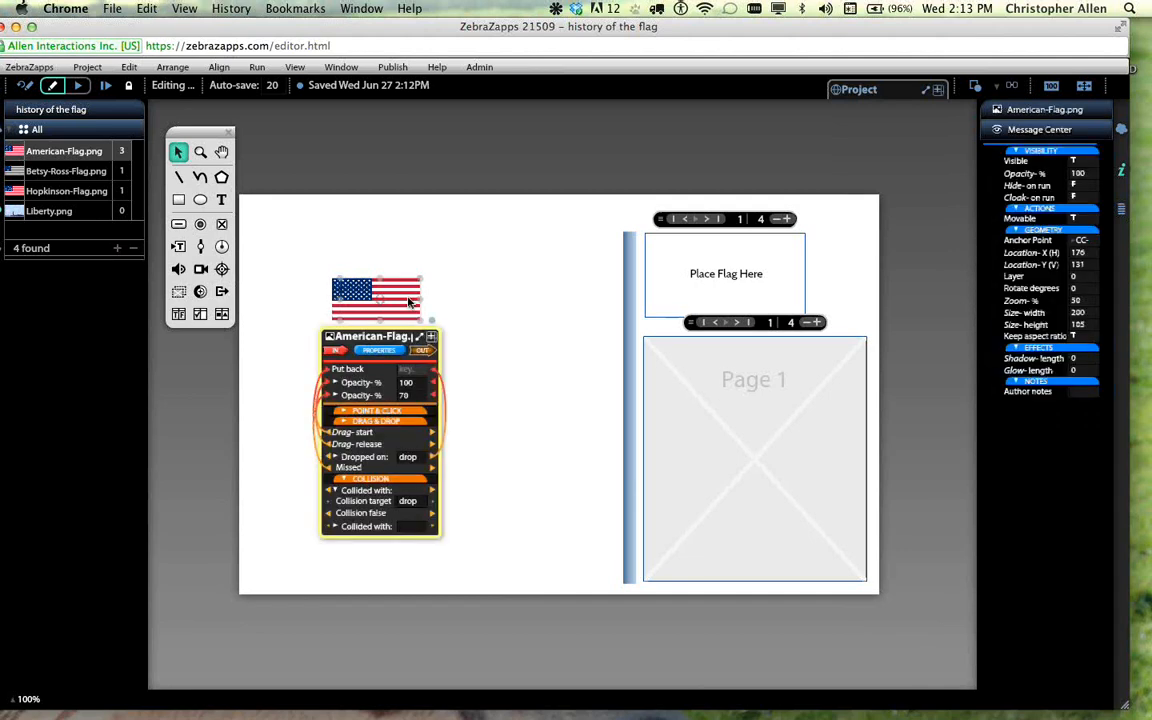
left_click(464, 279)
left_click(392, 299)
left_click(127, 67)
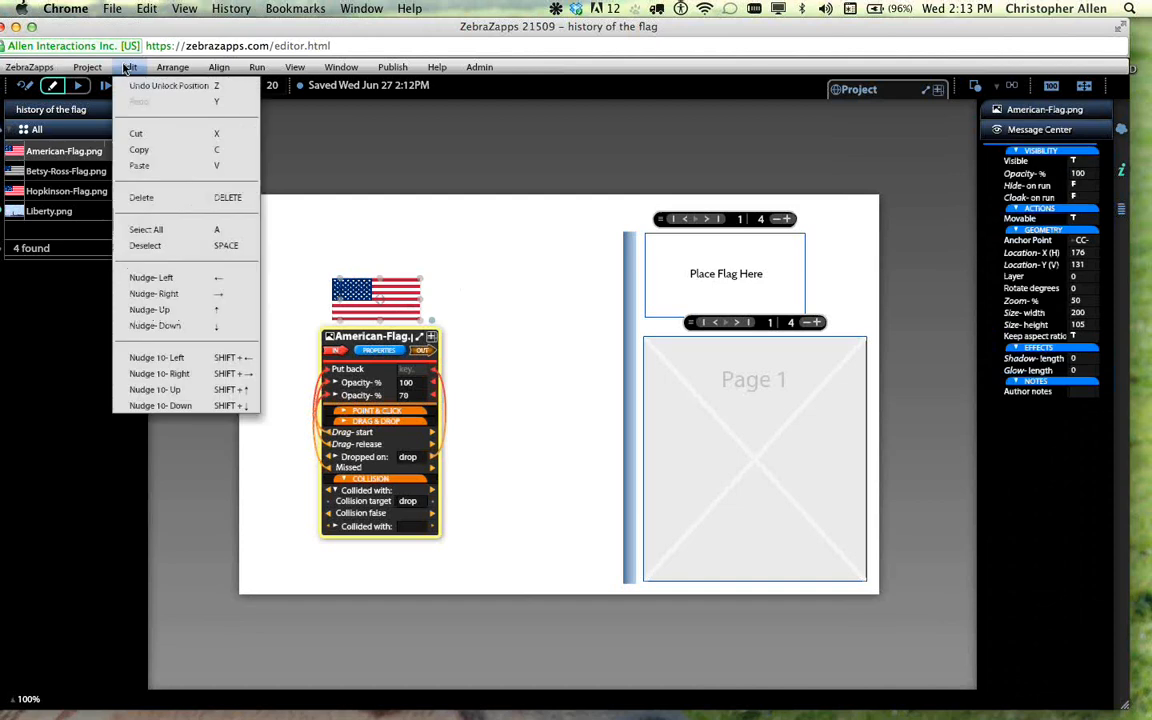
left_click(150, 358)
- Copy and paste both stacked American flags, and place the pasted pair directly below the originals at a vertical location of about 207
left_click_drag(309, 220, 468, 414)
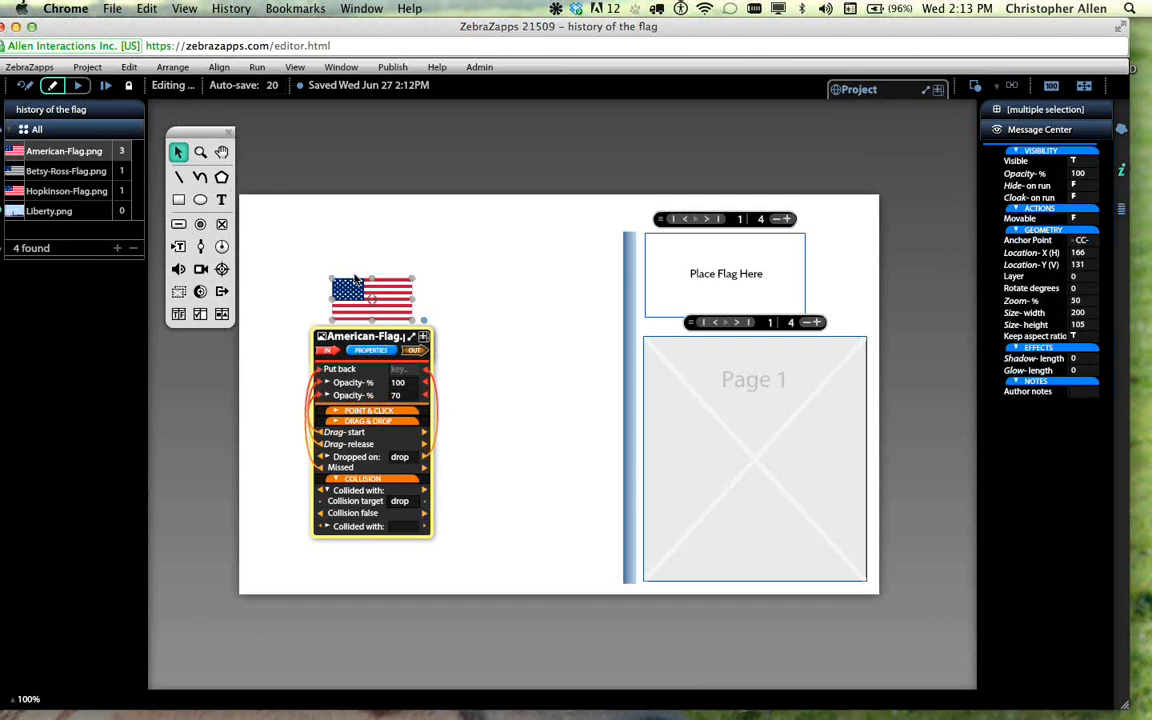
left_click(125, 71)
left_click(120, 136)
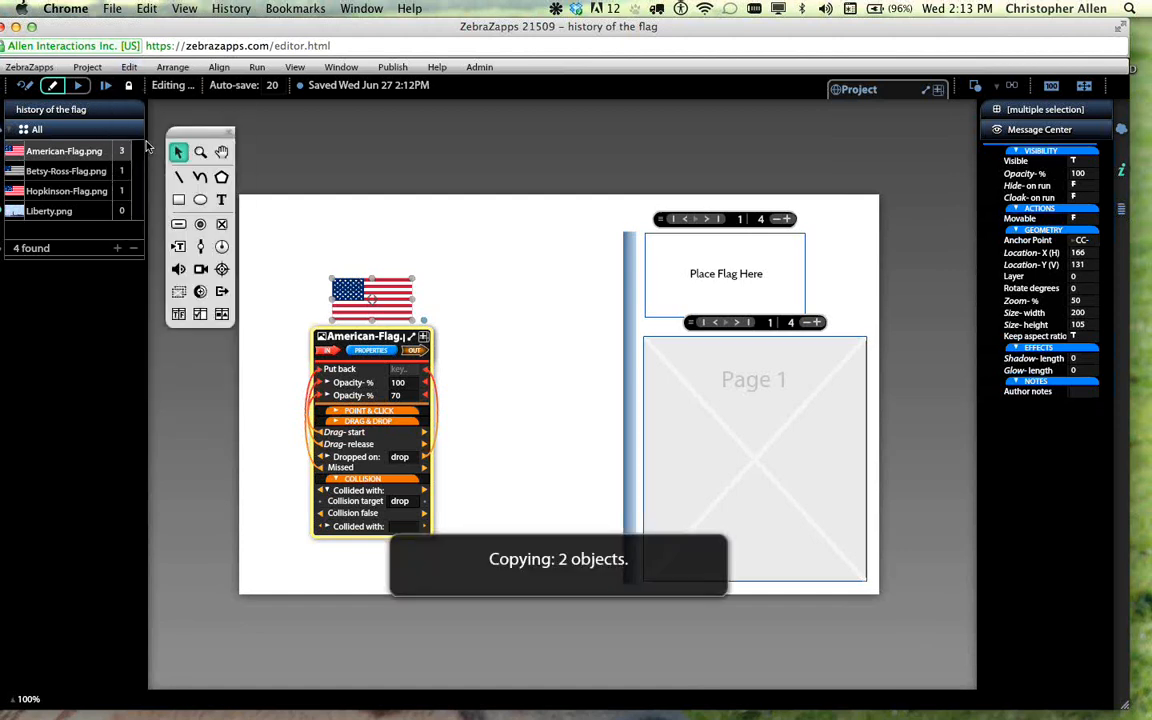
left_click(129, 67)
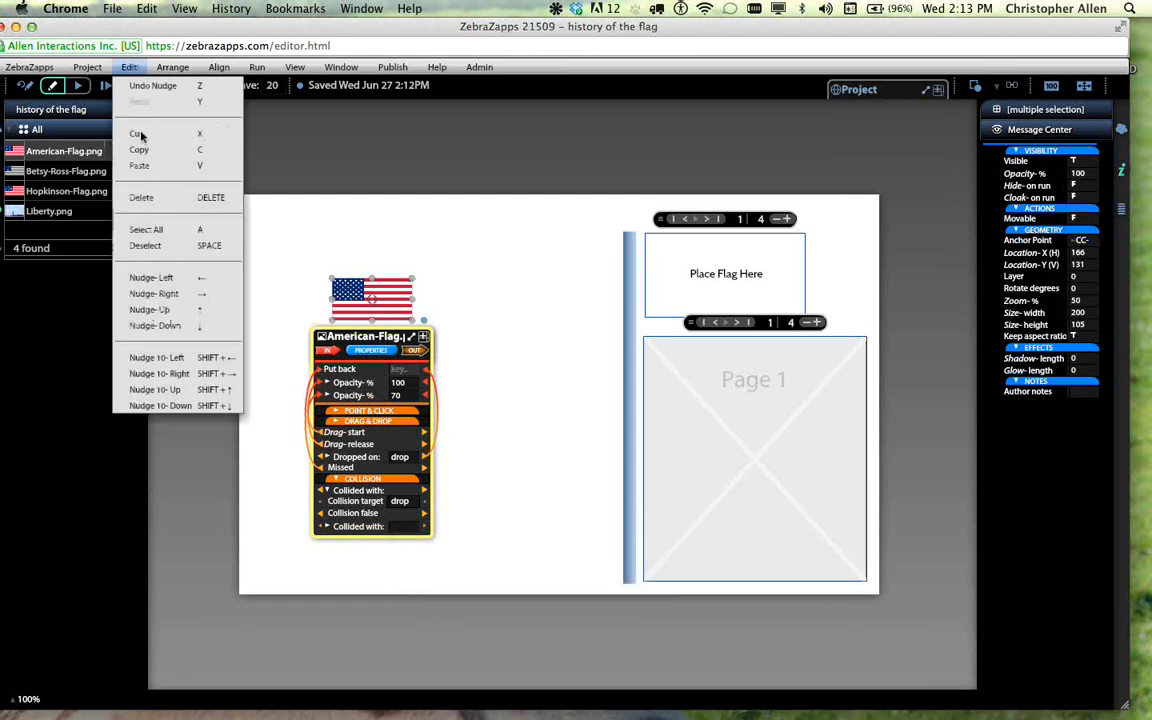
left_click(145, 165)
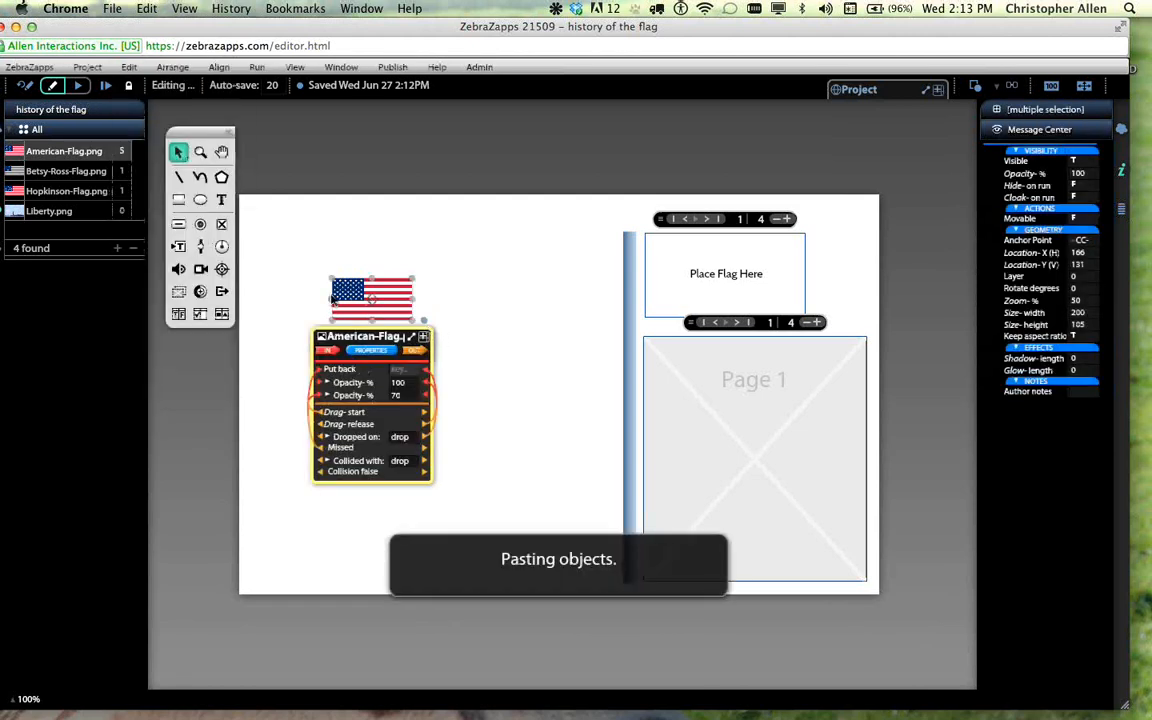
left_click_drag(352, 308, 352, 362)
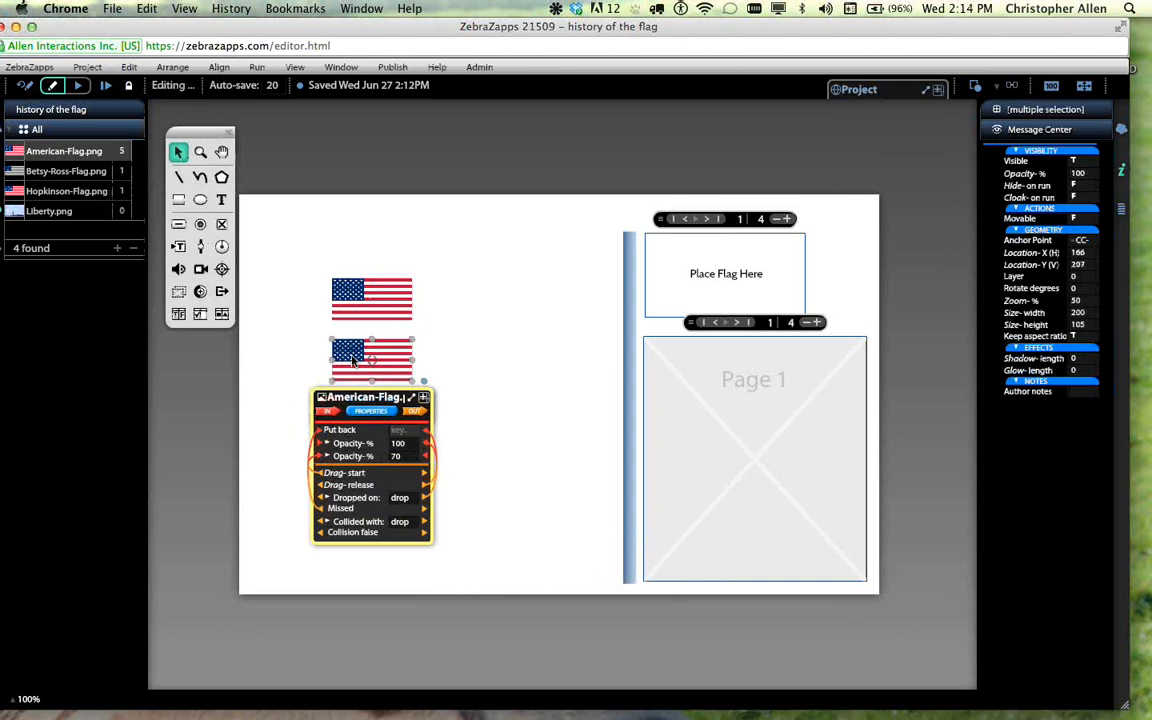
left_click(283, 347)
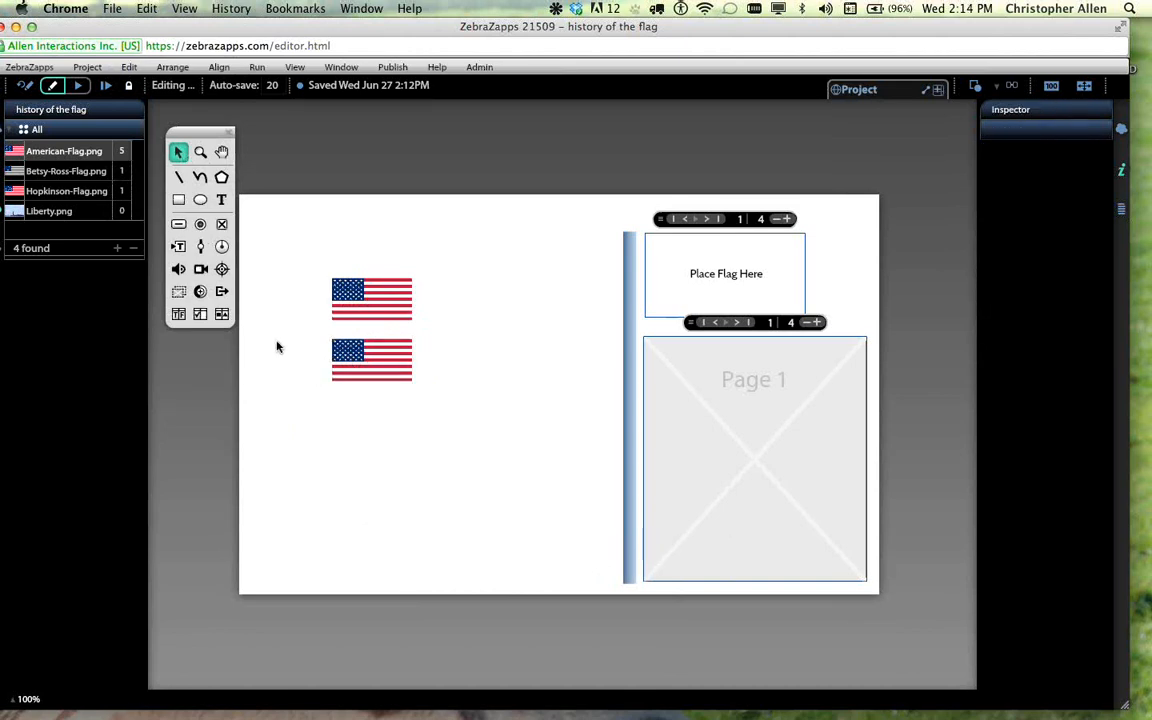
- Nudge the front flag of the lower pair right by 10 twice and by 1 once, exposing the flag behind it
left_click(367, 355)
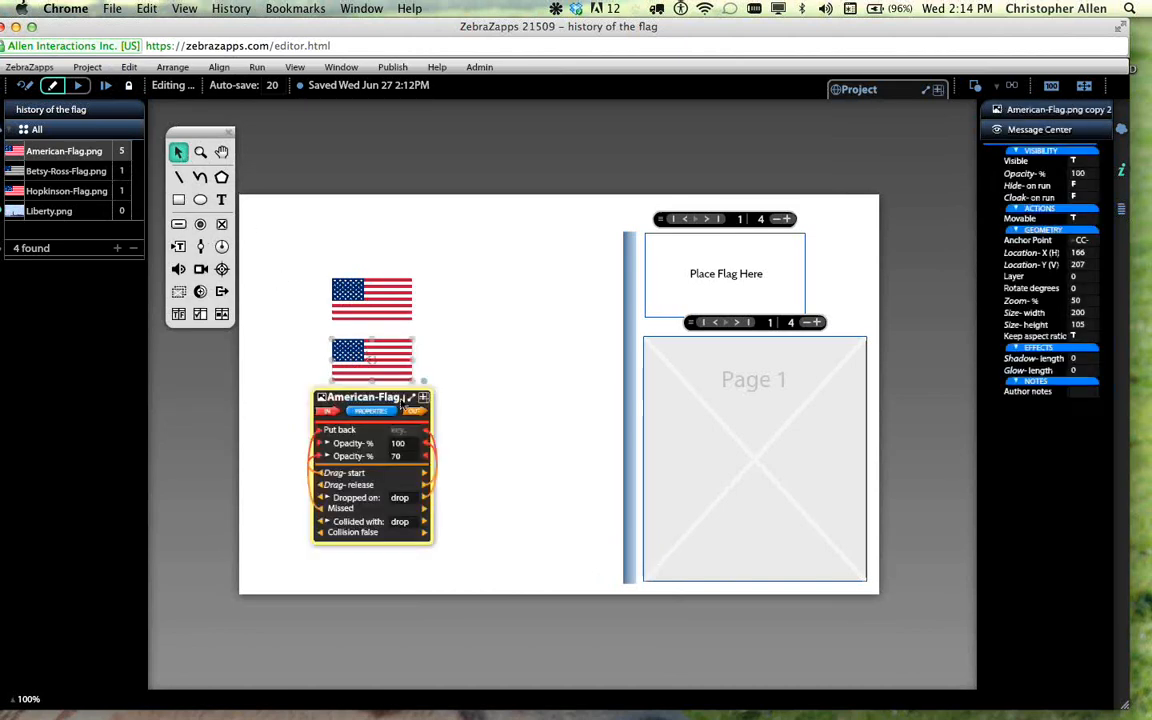
left_click(391, 358)
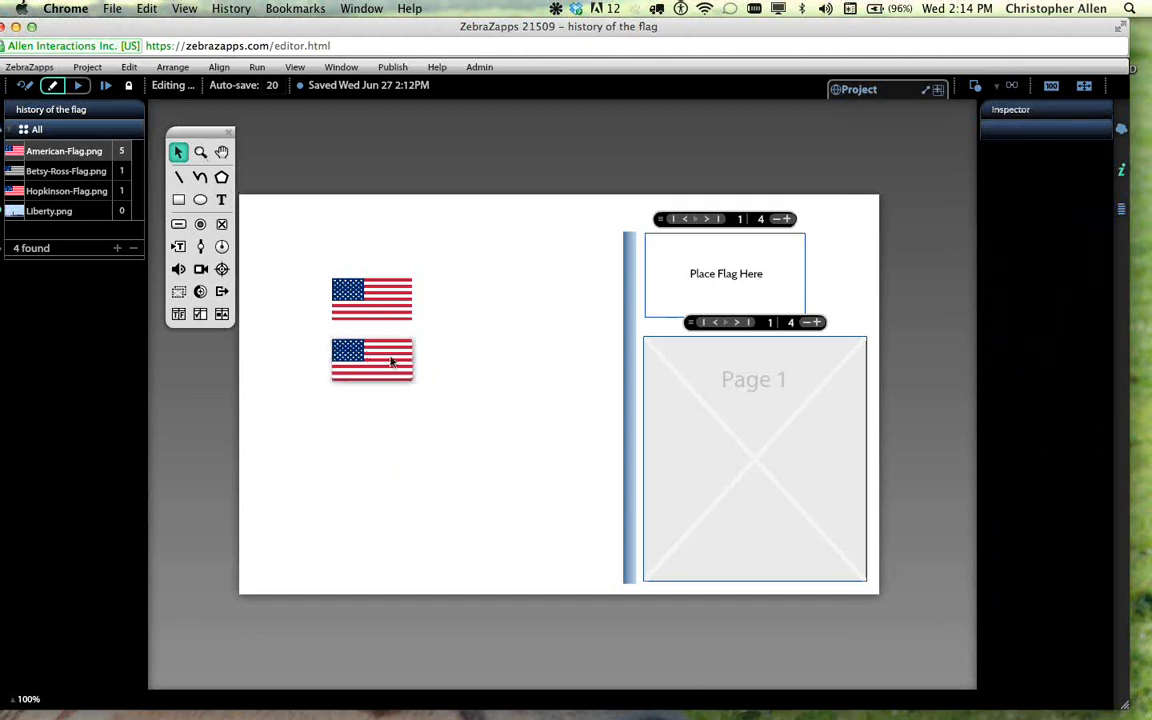
left_click(129, 67)
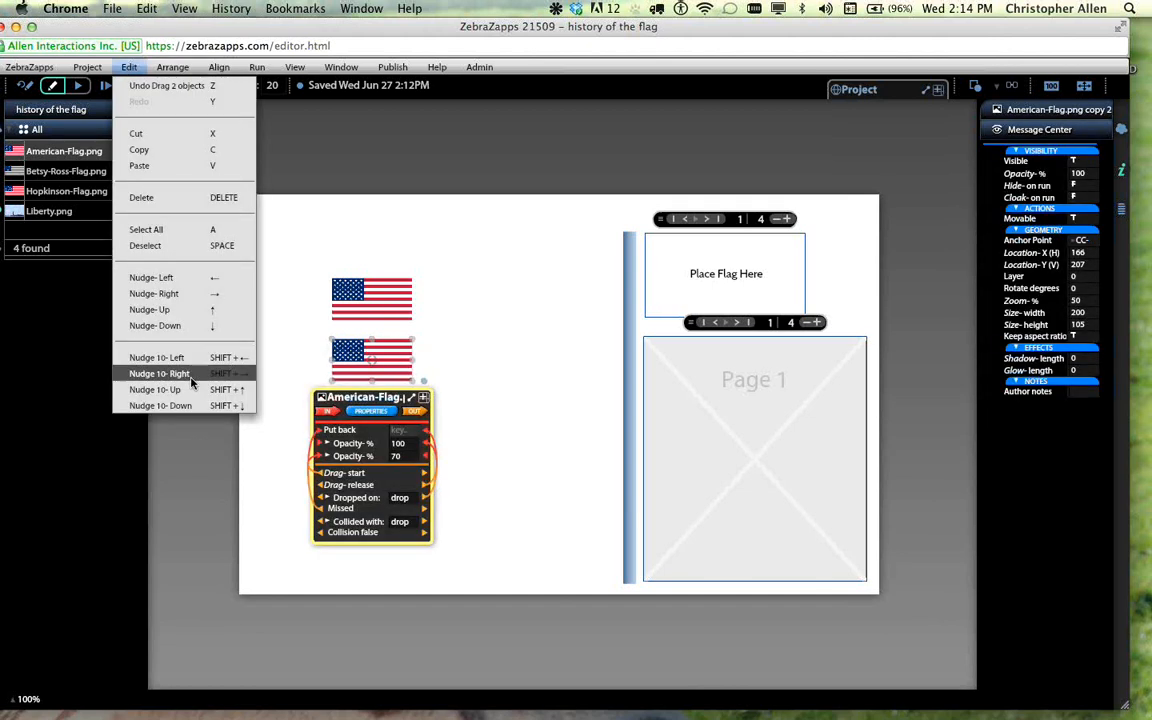
left_click(160, 373)
left_click(324, 391)
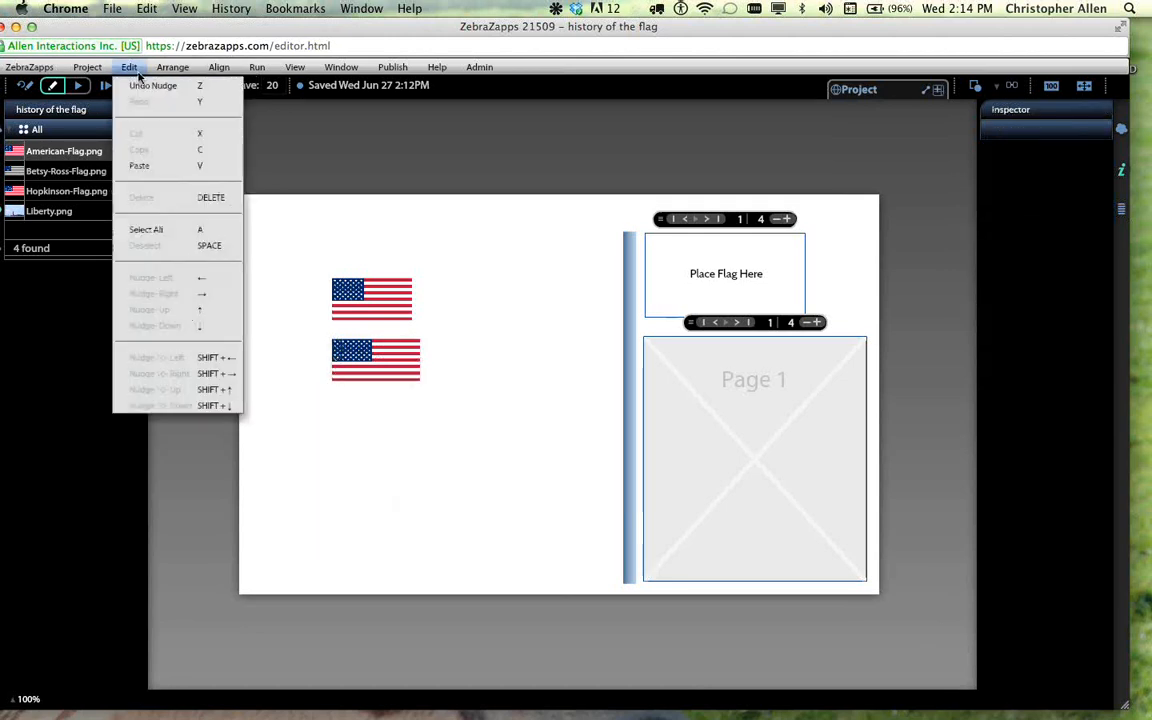
left_click(457, 348)
left_click(400, 353)
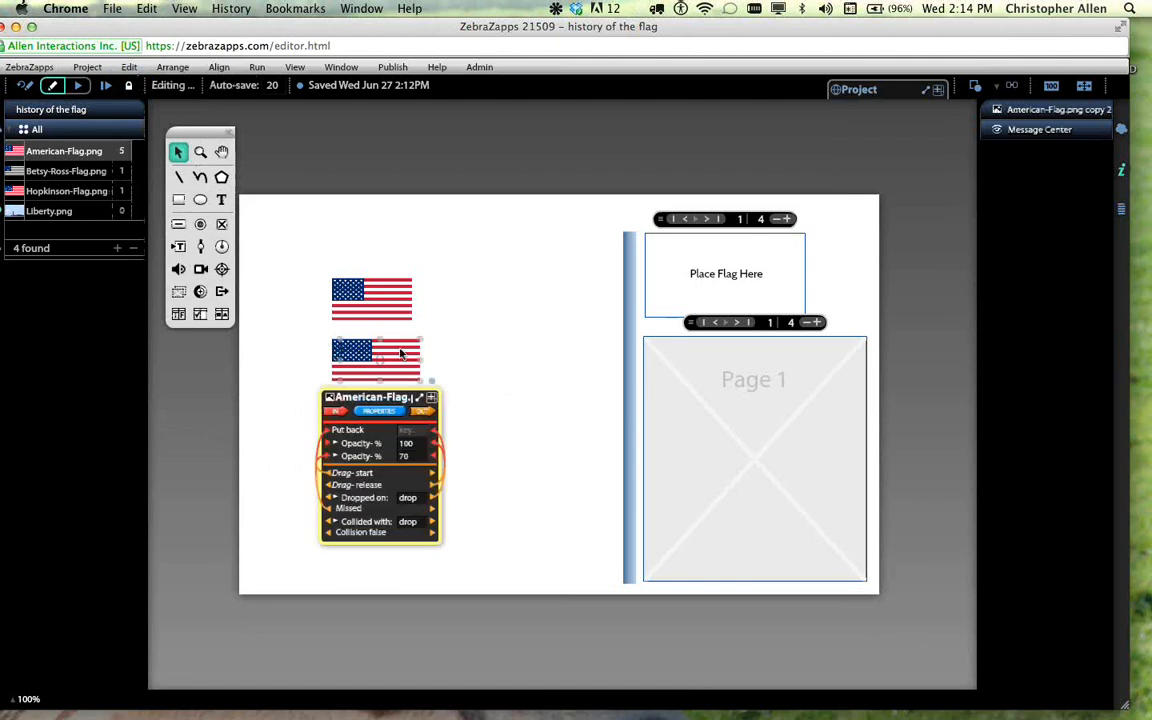
left_click(133, 67)
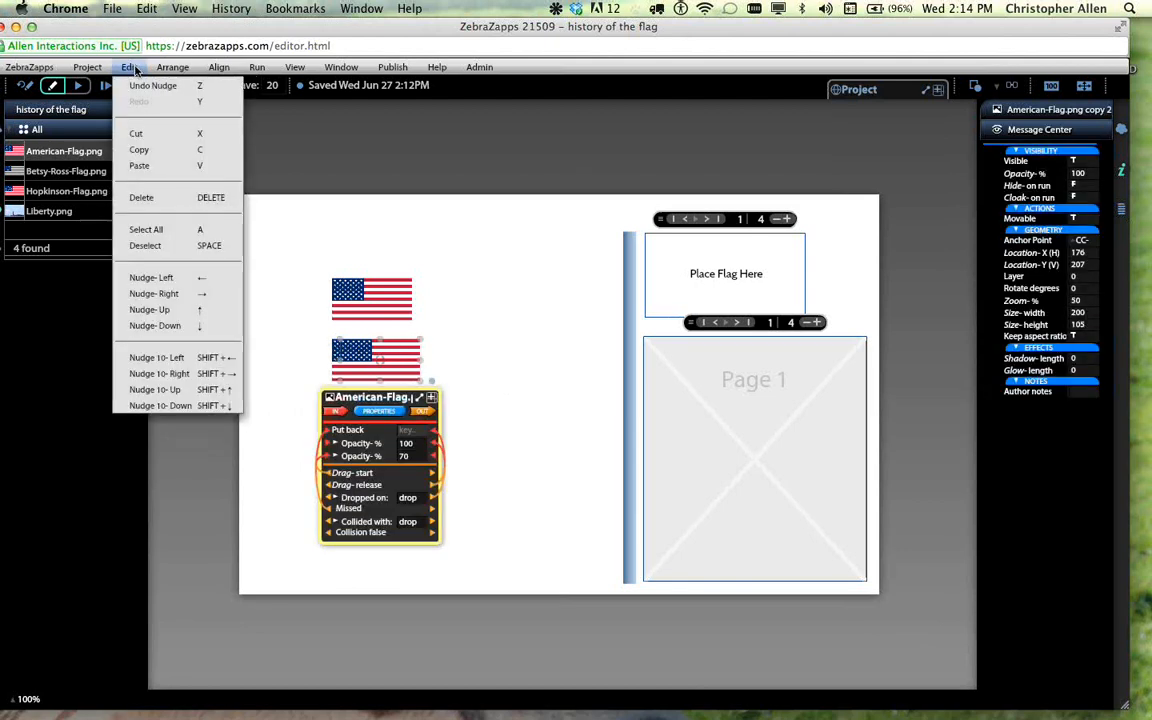
left_click(157, 373)
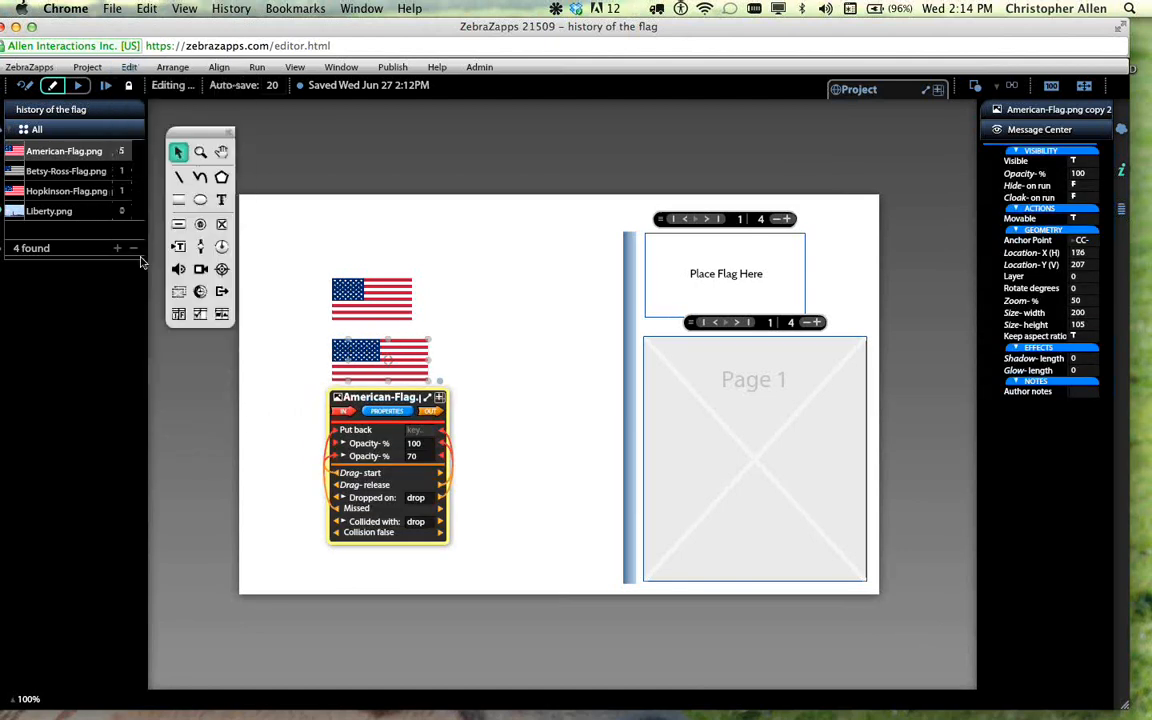
left_click(129, 67)
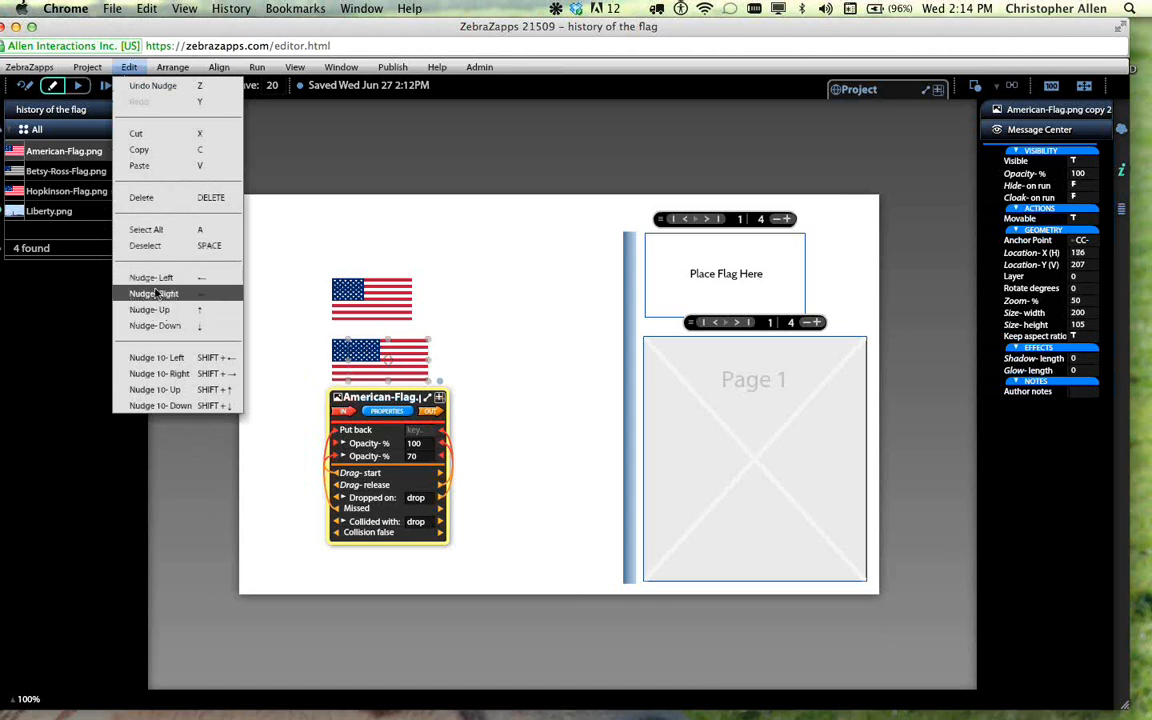
left_click(157, 293)
left_click(217, 424)
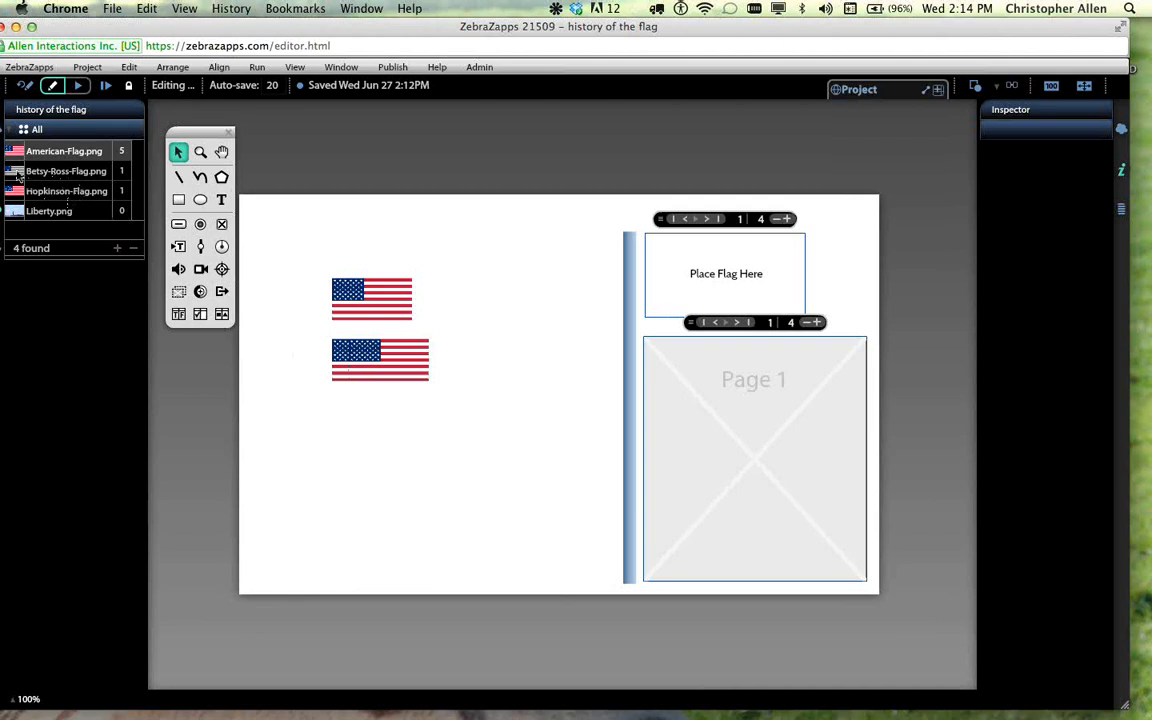
- Replace the front and back flags of the lower pair with Betsy-Ross-Flag.png, replacing only the targeted object each time
left_click_drag(17, 175, 417, 369)
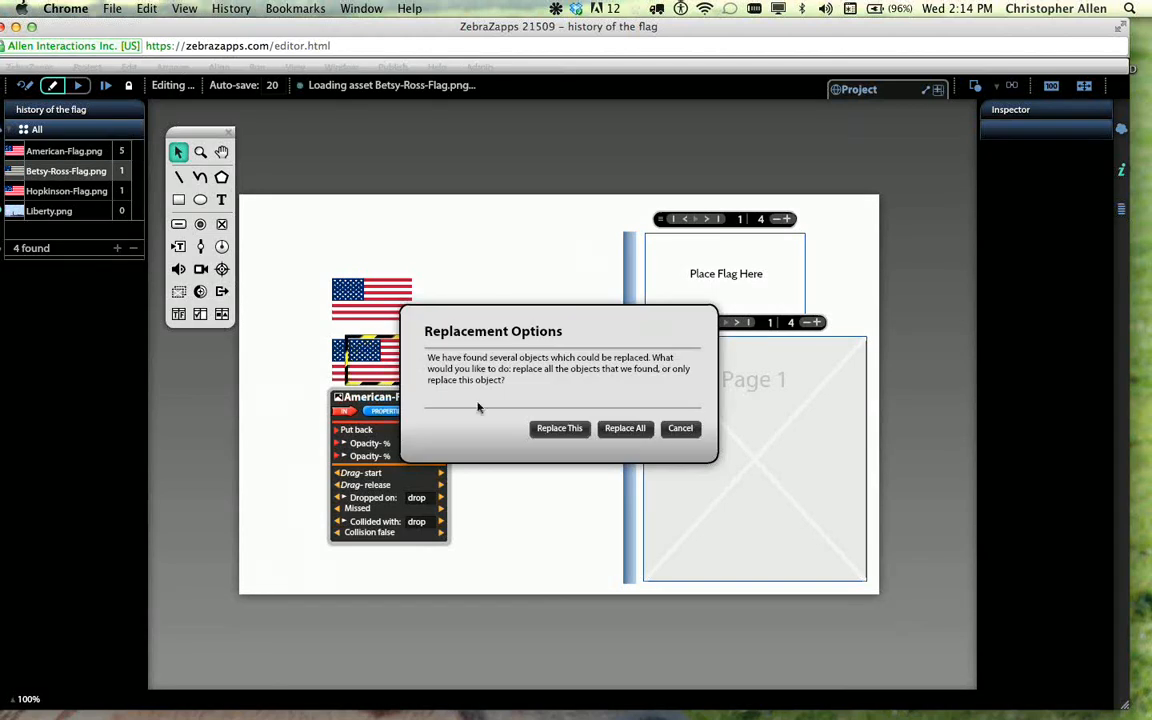
left_click(534, 430)
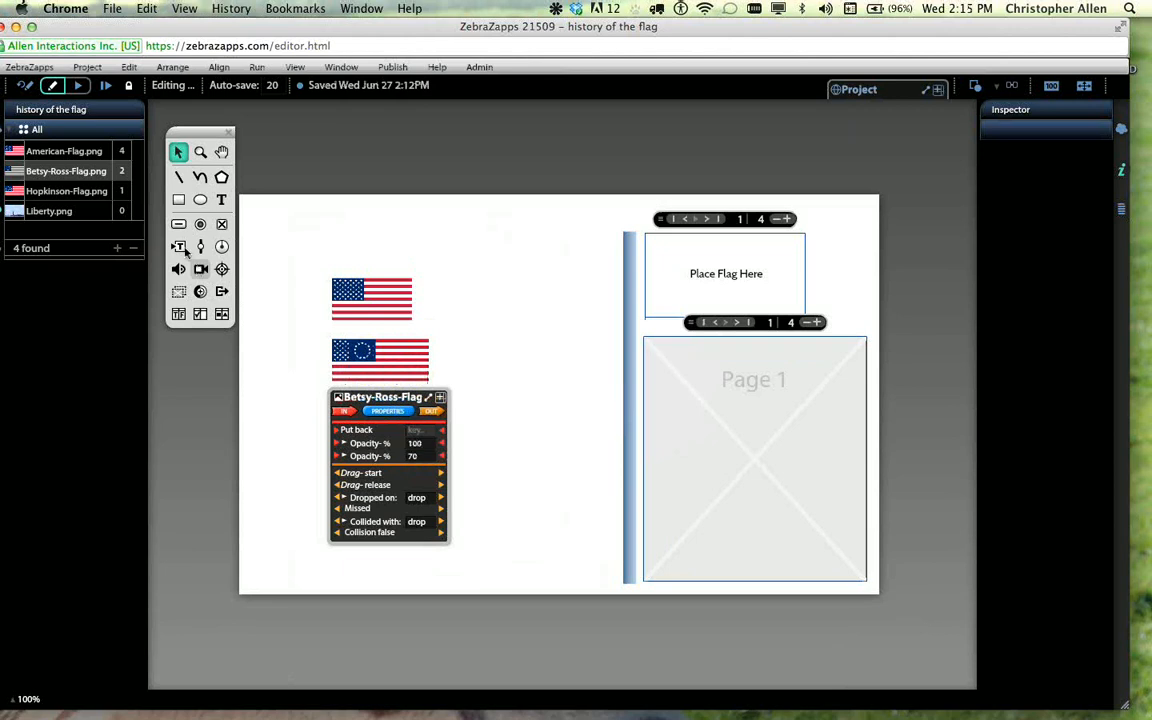
left_click_drag(12, 170, 340, 355)
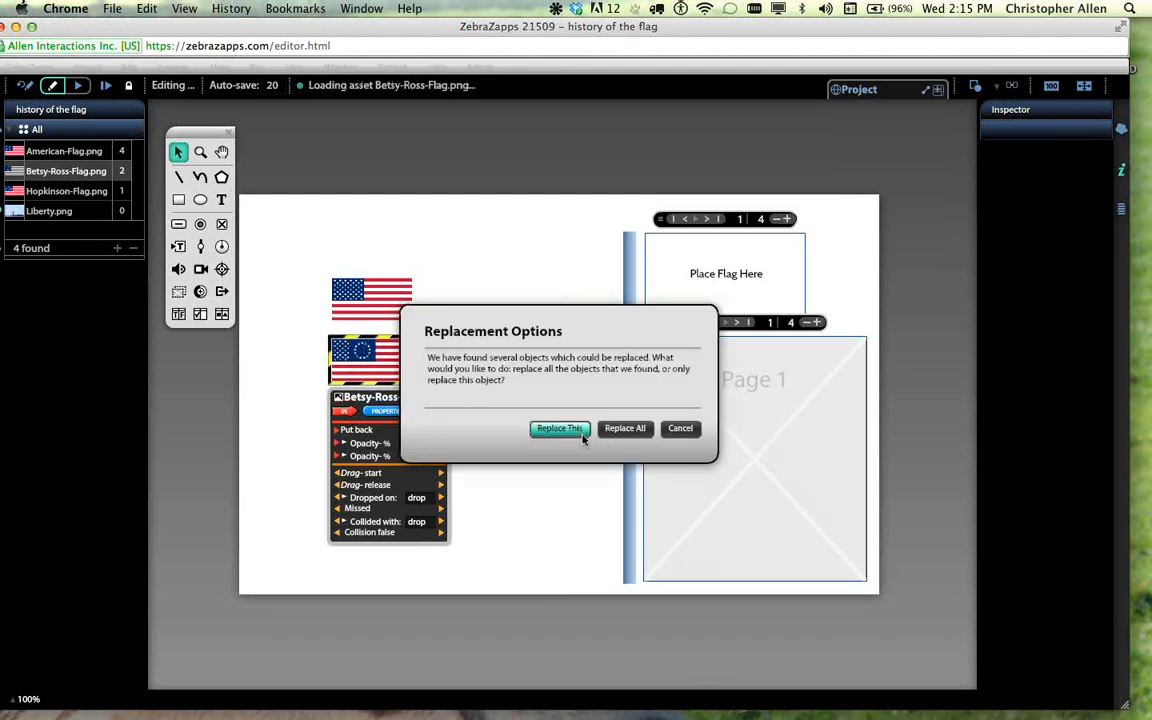
left_click(489, 386)
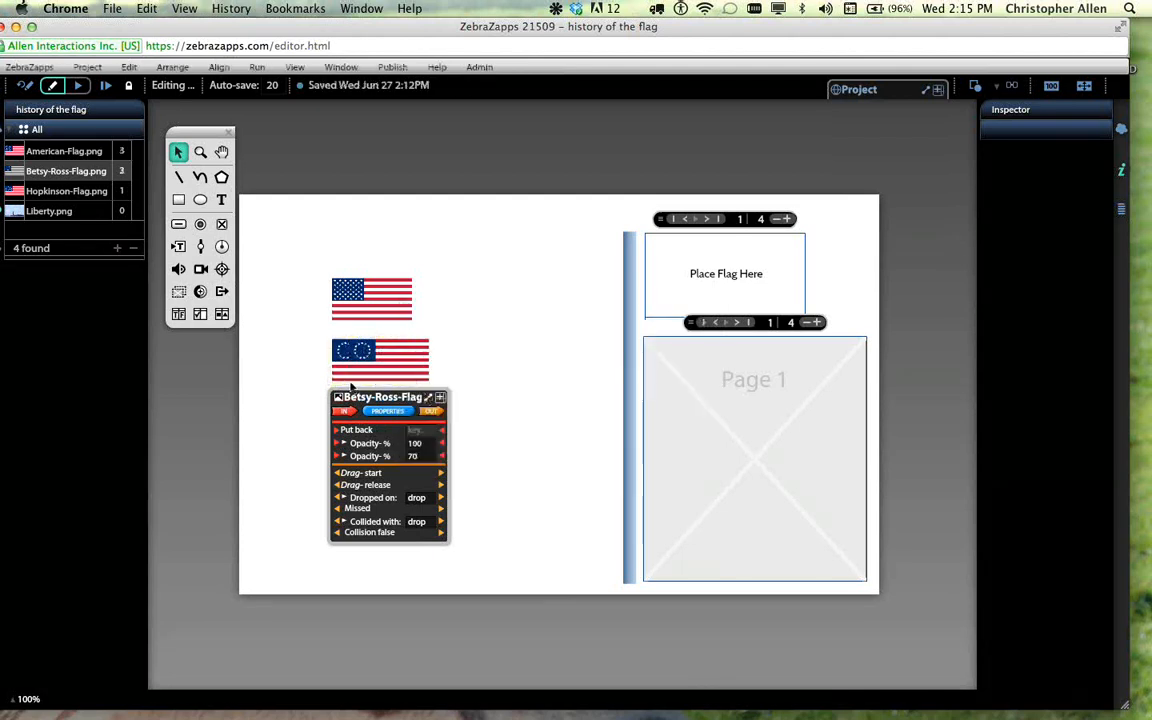
- Nudge the front Betsy Ross flag 10 to the left twice to stack it over the back one
left_click(411, 376)
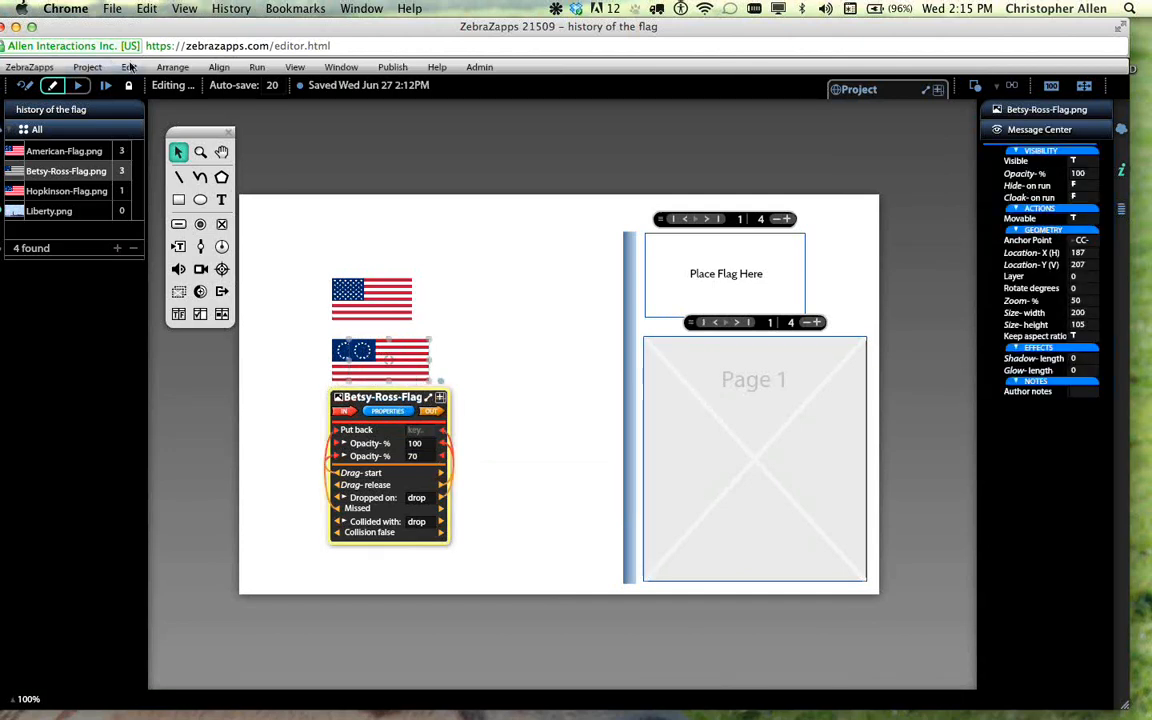
left_click(130, 66)
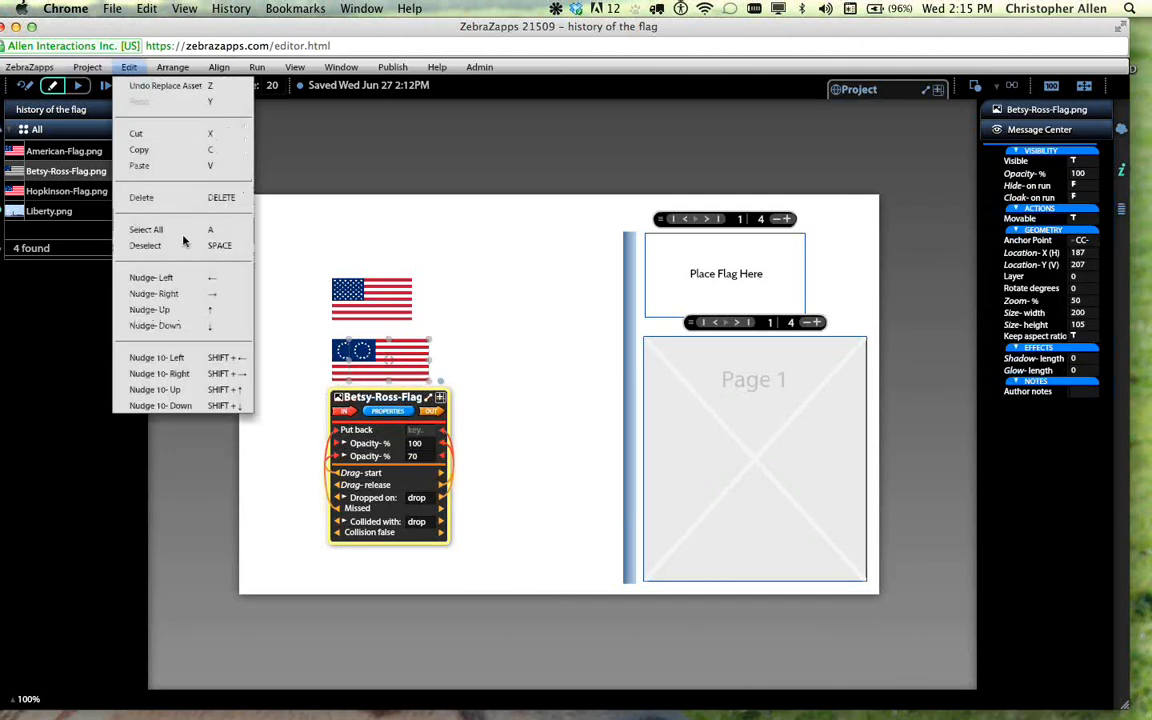
left_click(190, 357)
left_click(129, 66)
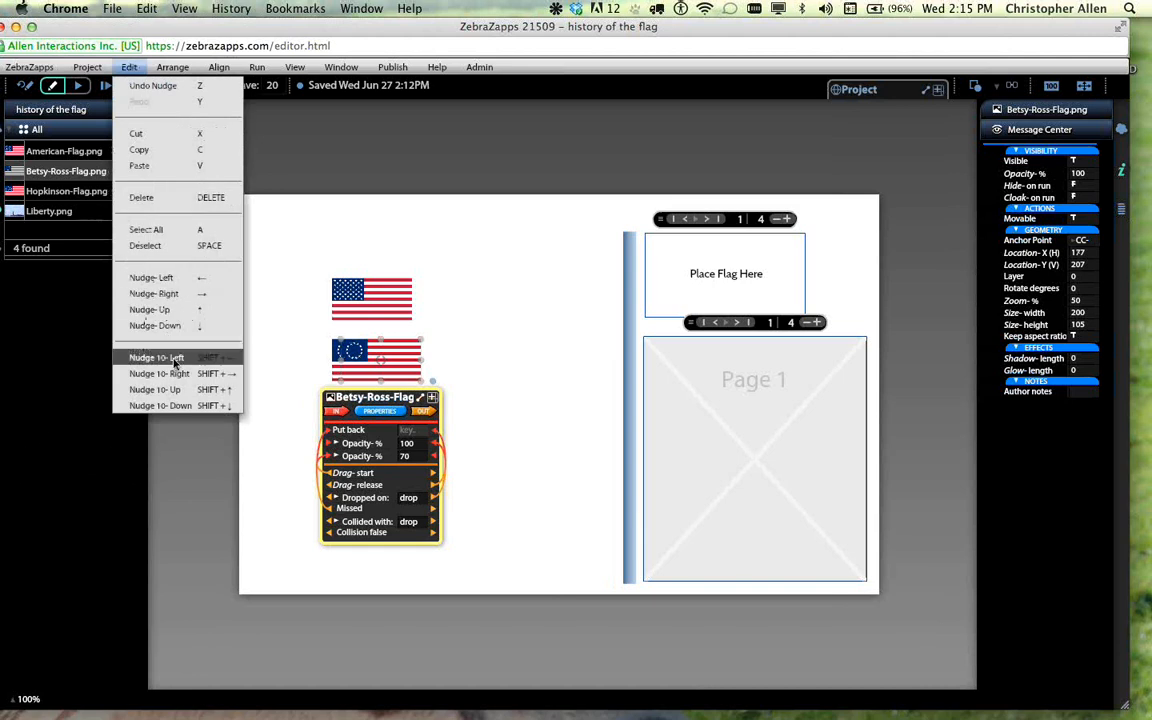
left_click(175, 358)
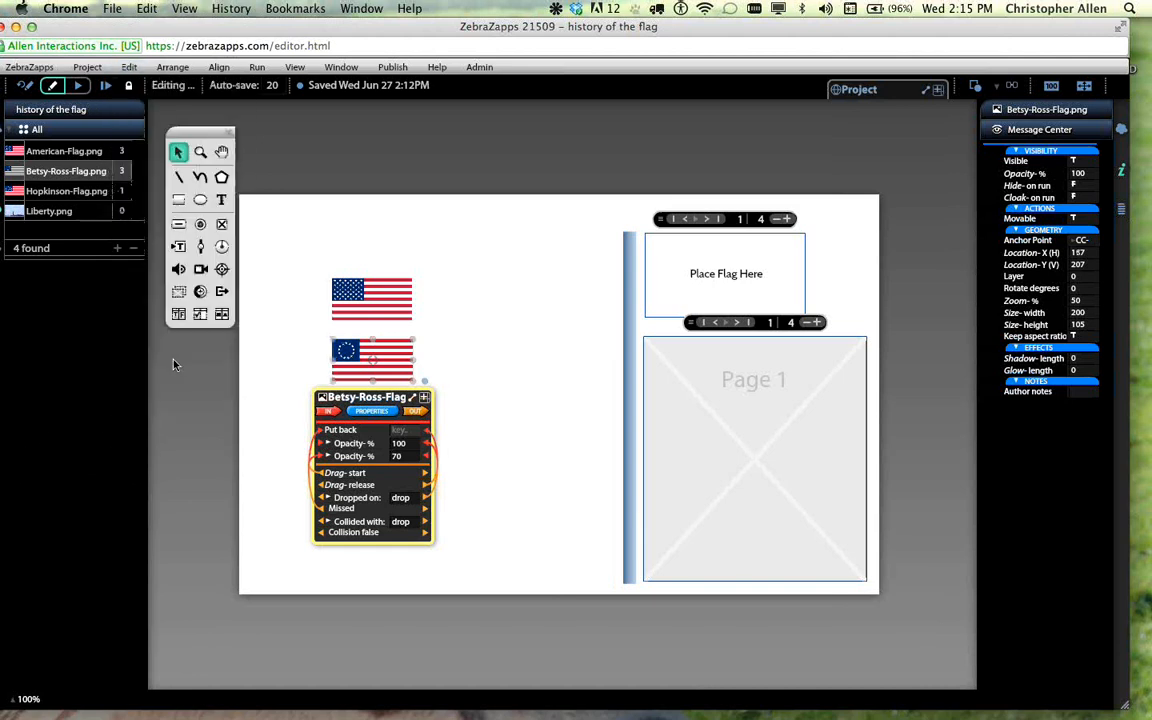
- Duplicate both stacked Betsy Ross flags and place the copies directly below at a vertical location of about 283
left_click_drag(285, 350, 506, 478)
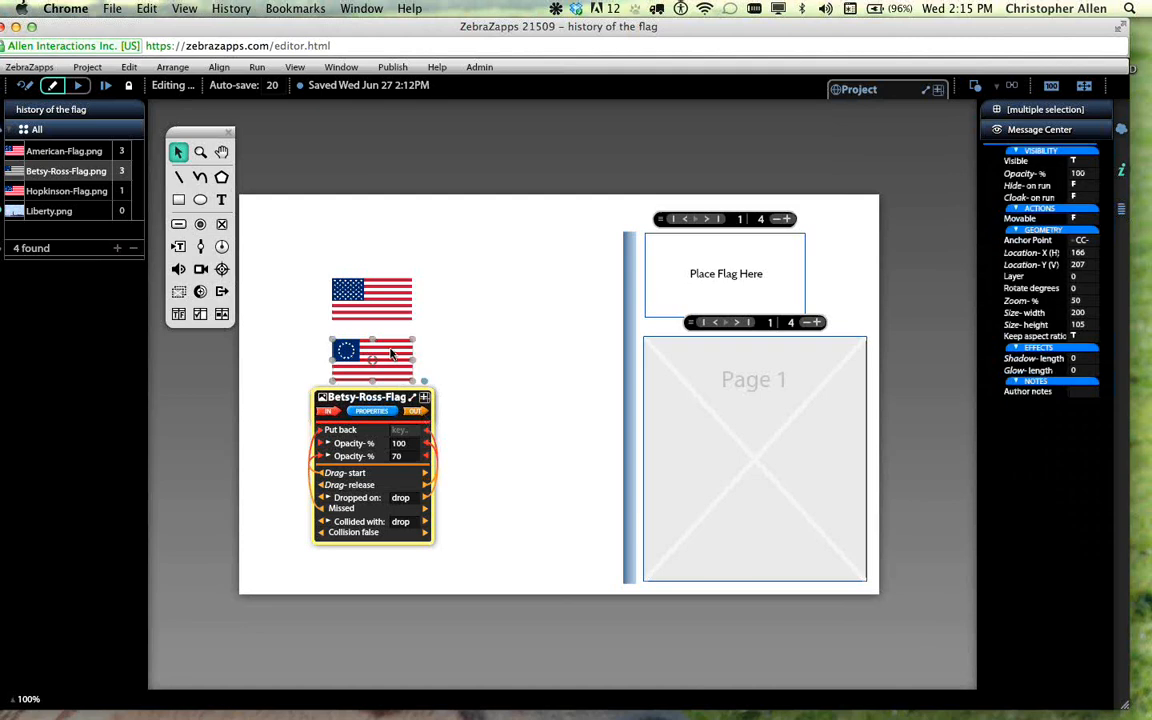
left_click_drag(300, 355, 446, 415)
left_click_drag(405, 357, 398, 415)
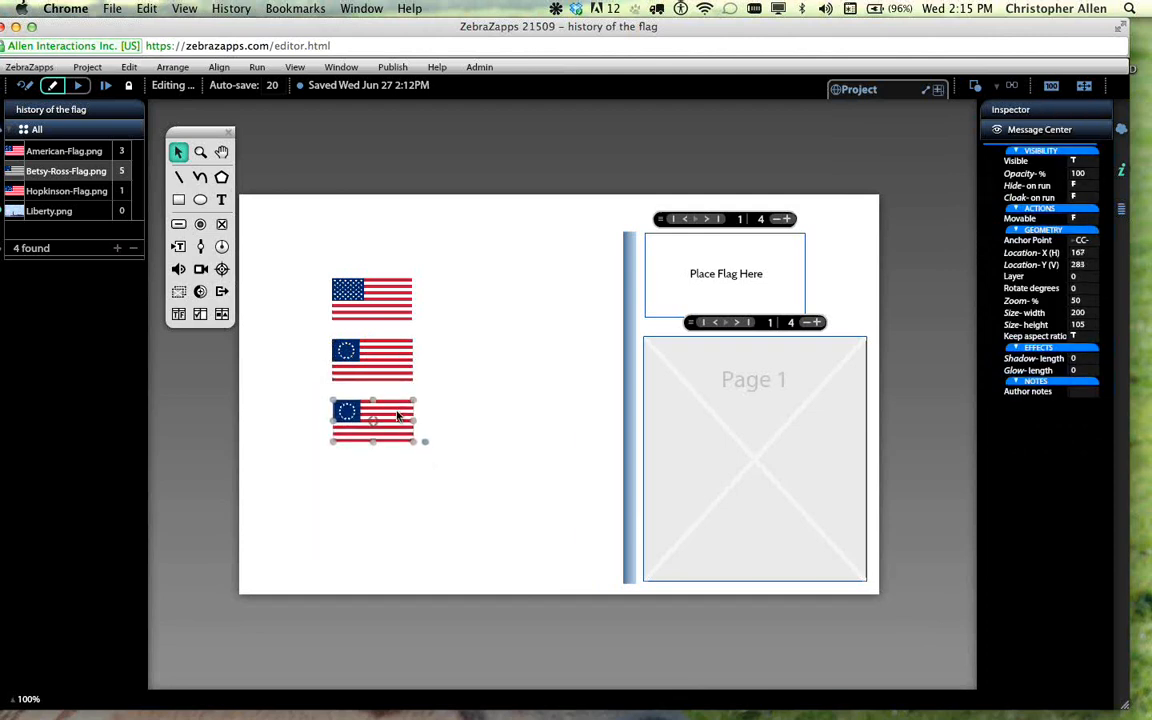
left_click(491, 411)
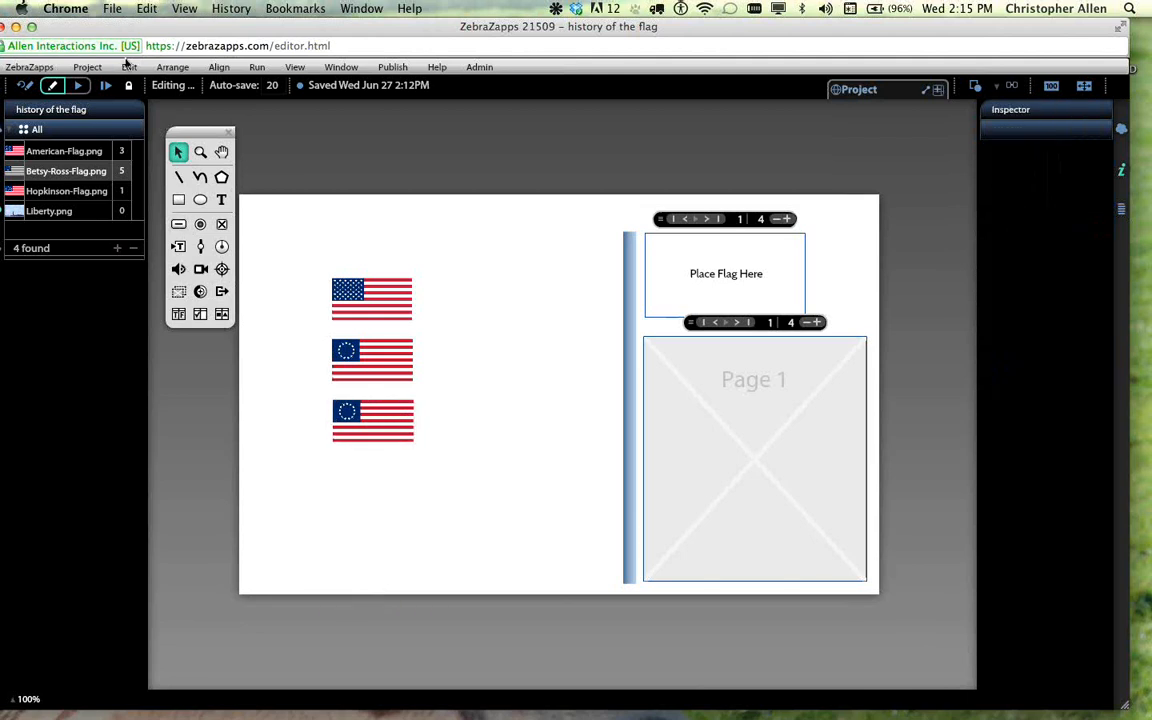
left_click(128, 66)
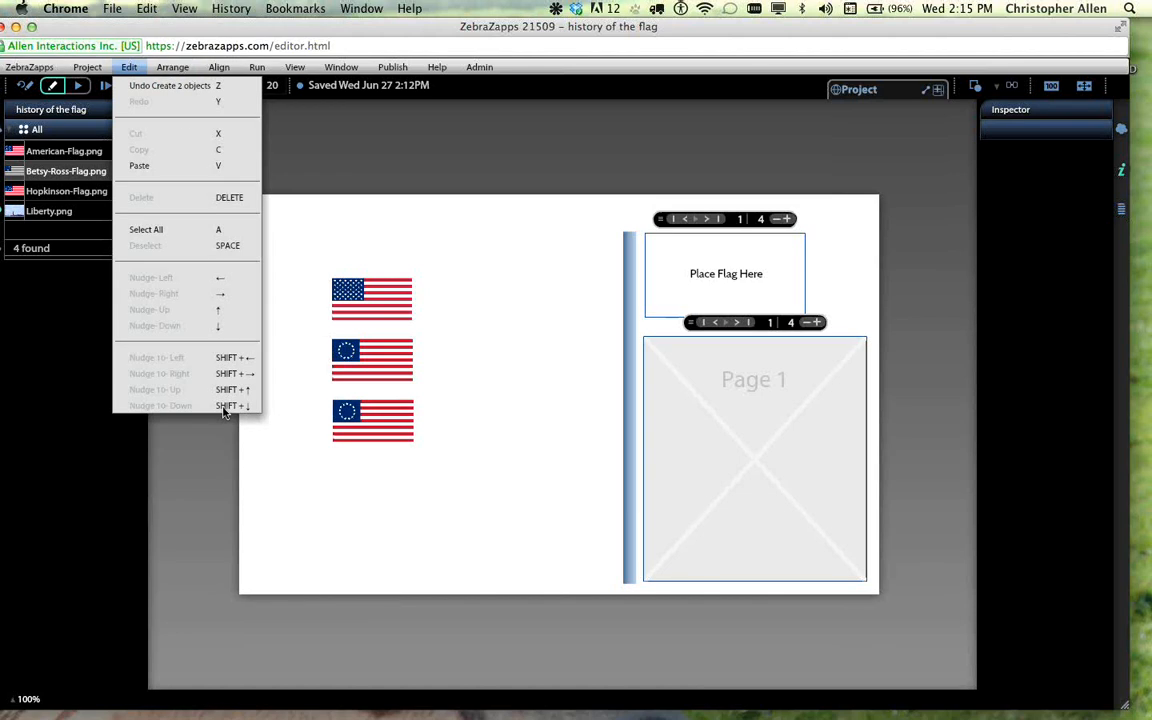
- Nudge the front flag of the lowest pair right by 10 twice, exposing the flag behind it
left_click(282, 526)
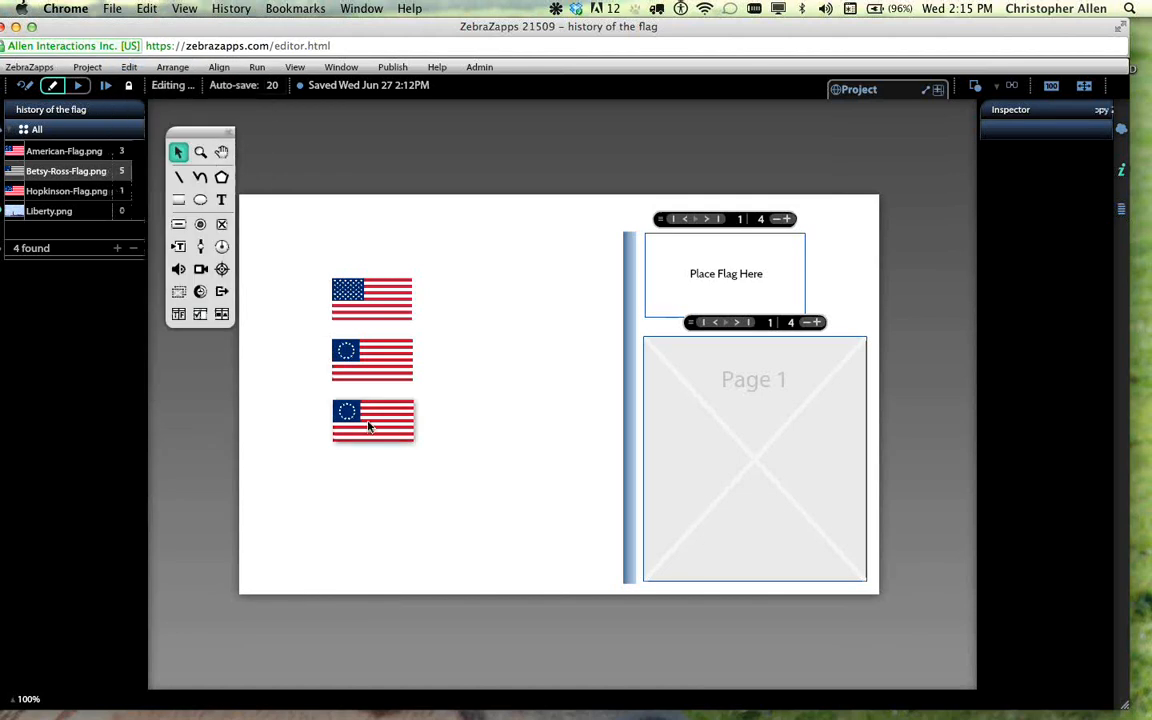
left_click(368, 426)
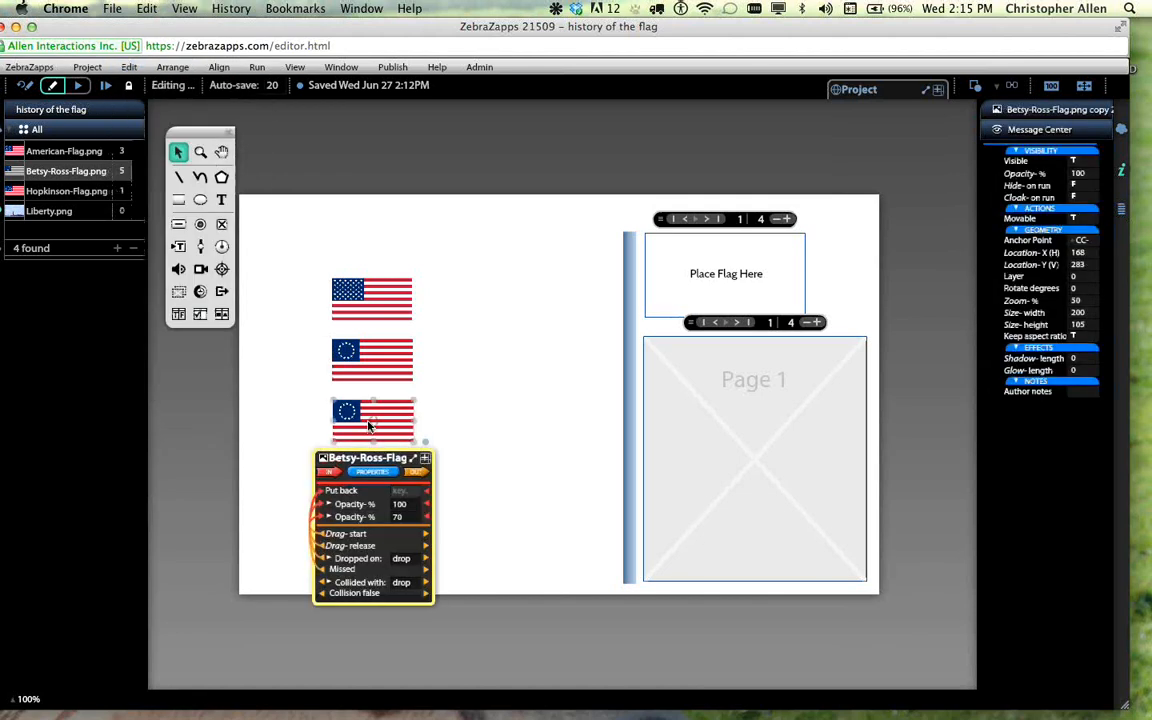
key("shift+Right")
key("shift+Right")
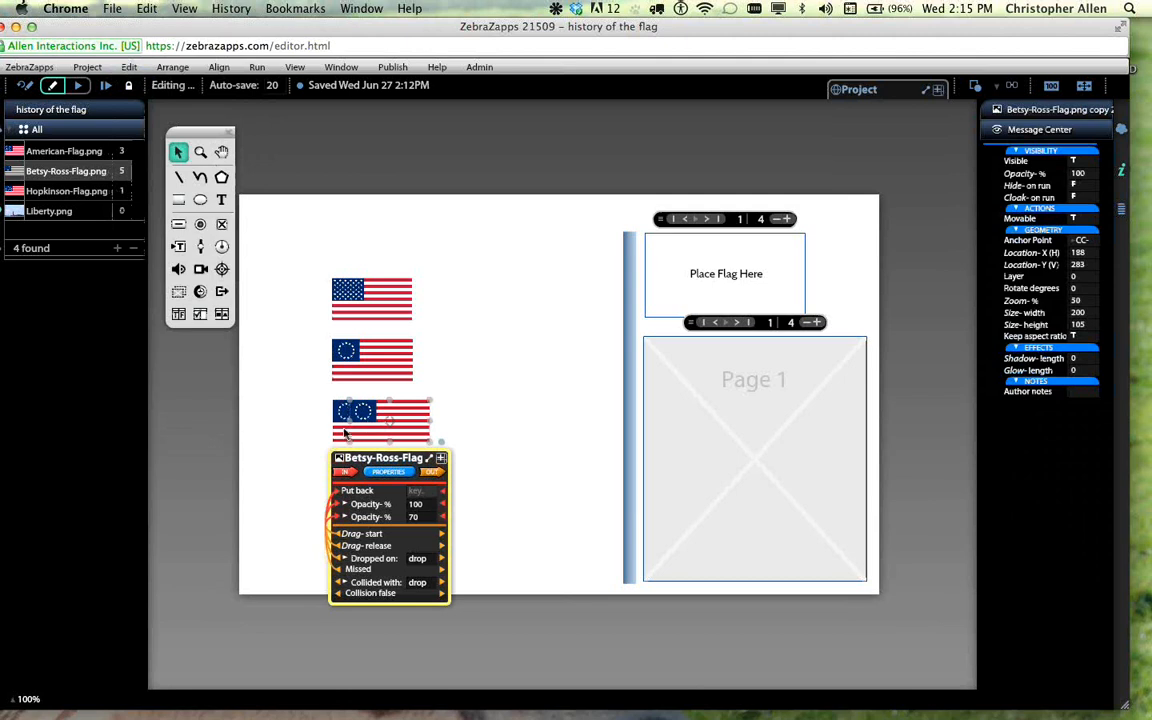
left_click(252, 397)
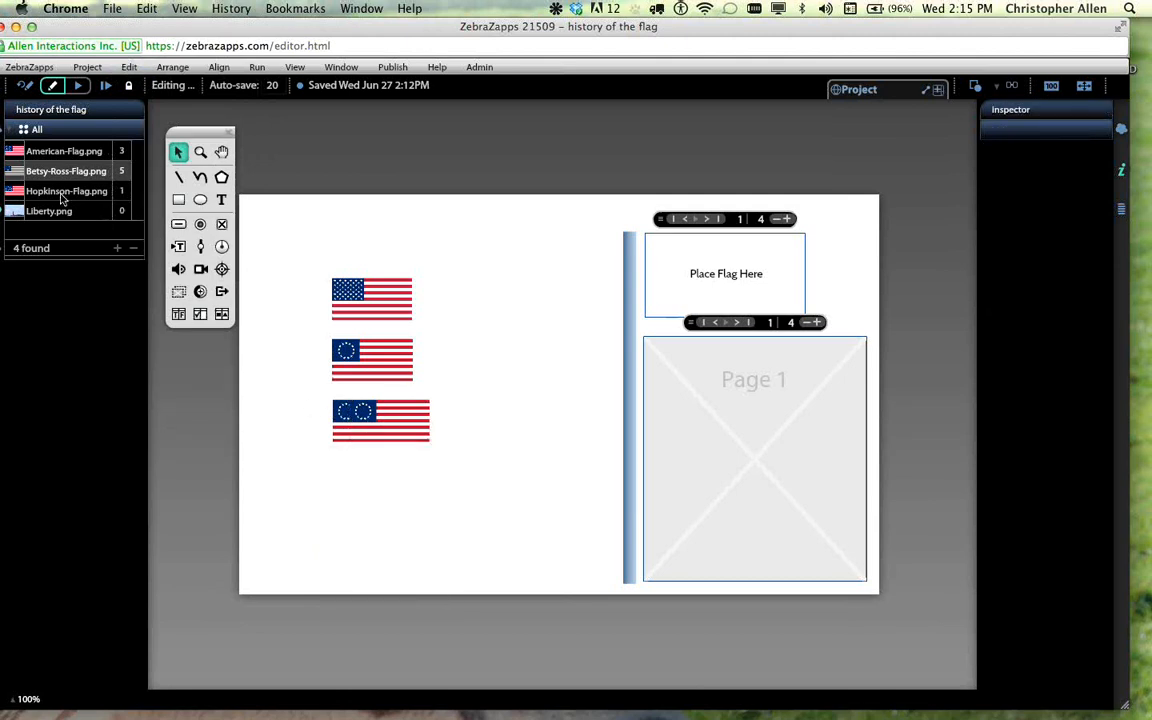
- Replace the front and back flags of the lowest pair with Hopkinson-Flag.png, replacing only the targeted object each time
left_click_drag(48, 194, 411, 428)
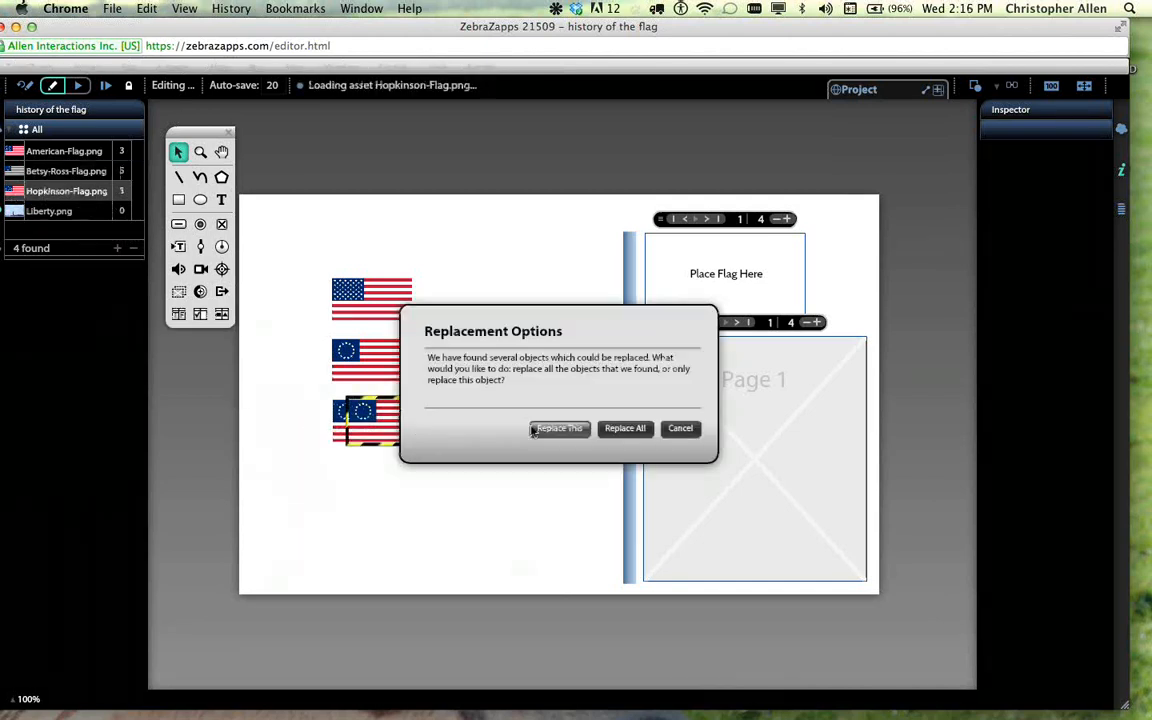
left_click(560, 428)
left_click_drag(60, 191, 339, 436)
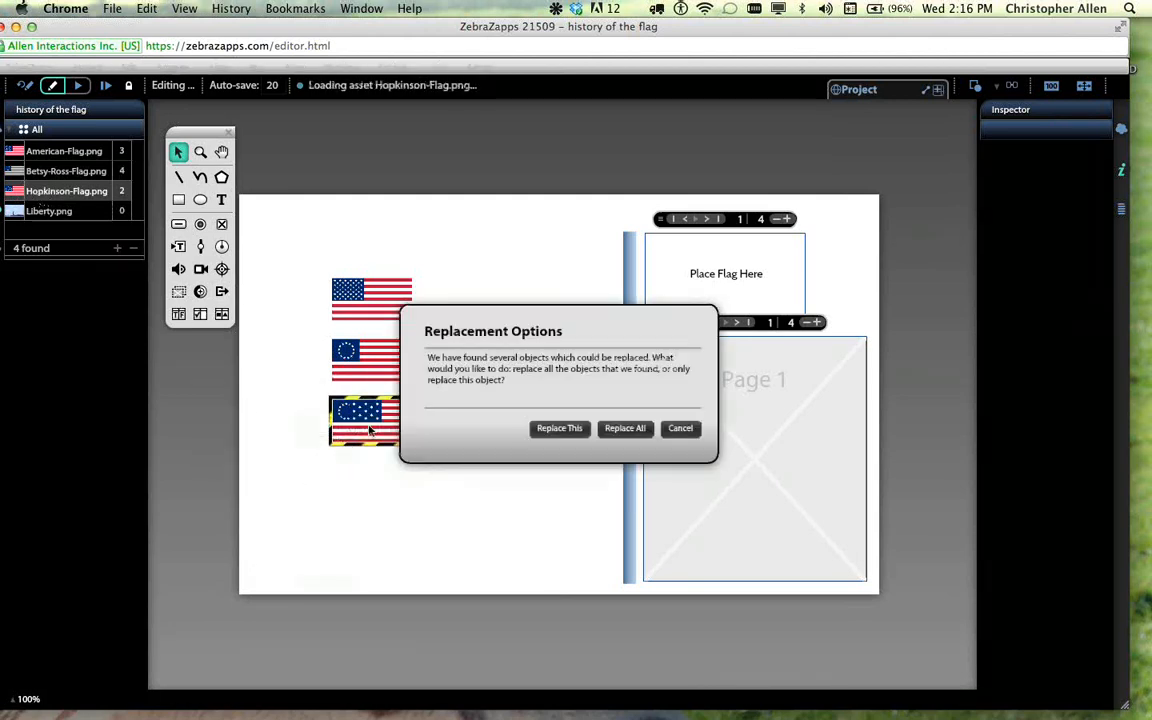
left_click(555, 430)
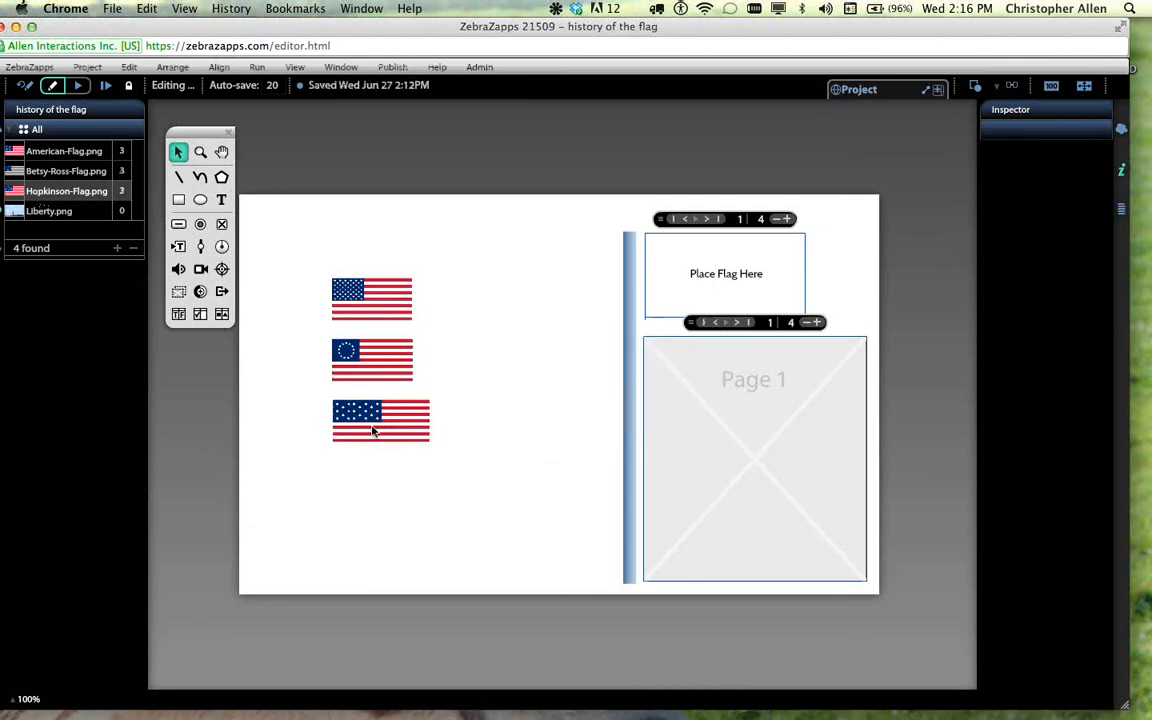
- Nudge the front Hopkinson flag 10 to the left twice to stack it over the back one
left_click(373, 430)
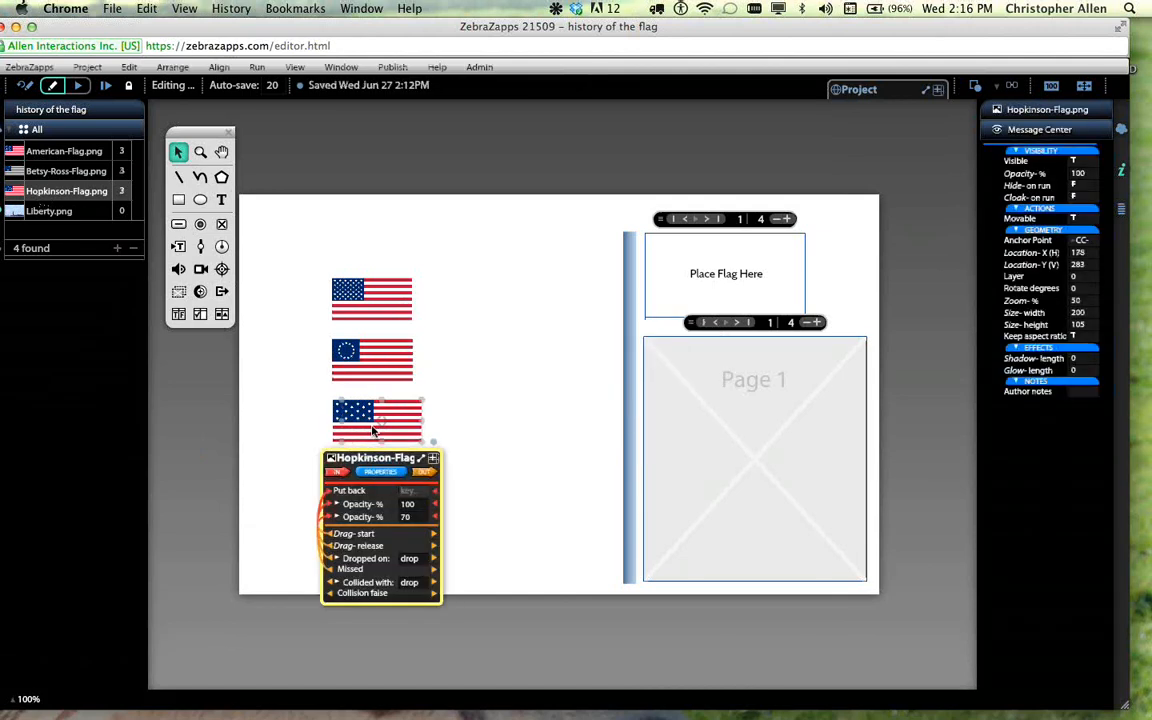
left_click(265, 443)
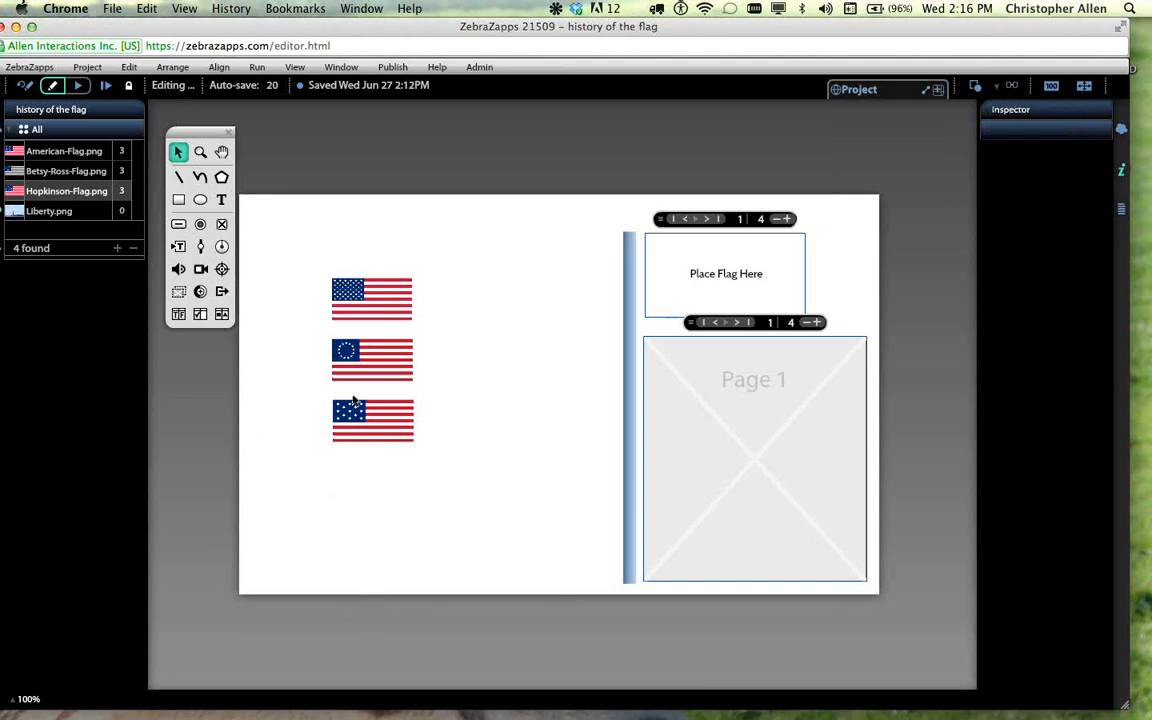
- Show the related wires of the small Hopkinson flag and examine its connections to the drop spot and Arena
left_click(365, 425)
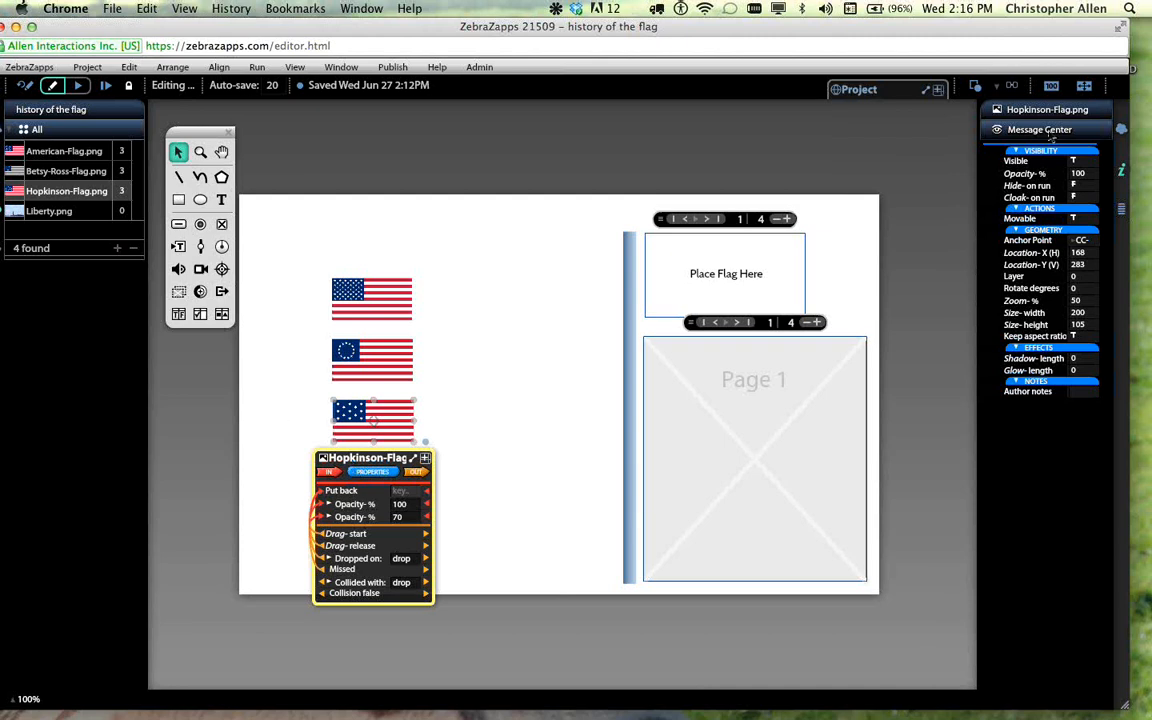
left_click(1010, 87)
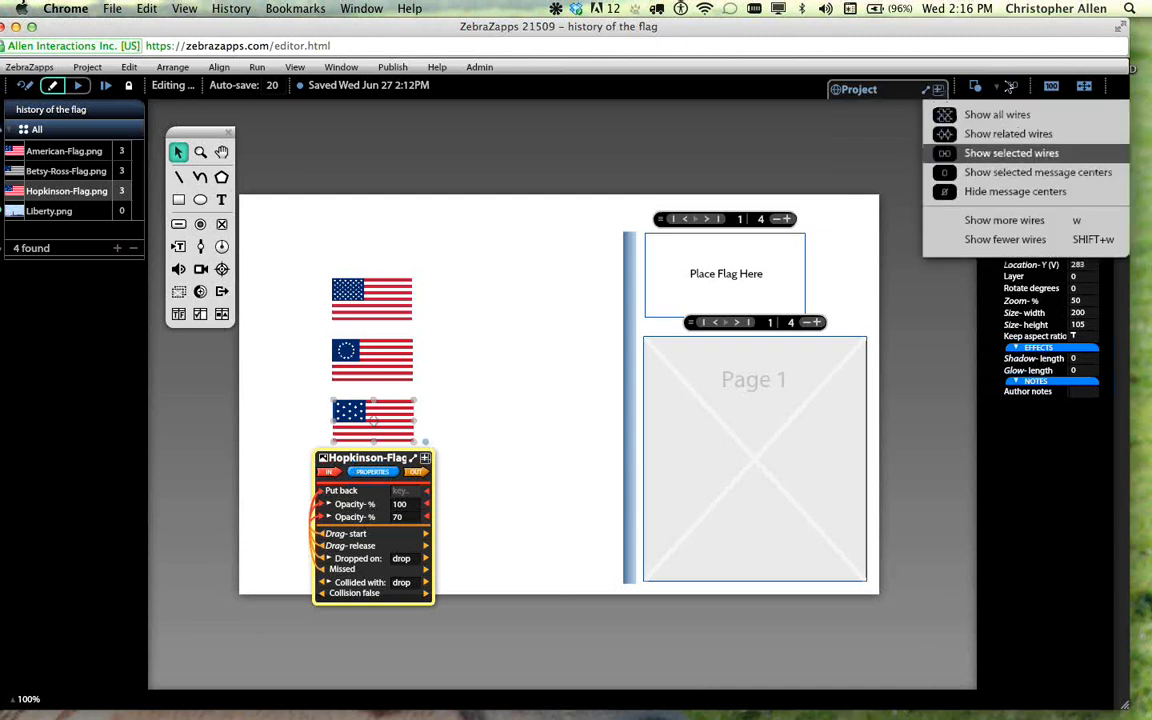
left_click(1008, 137)
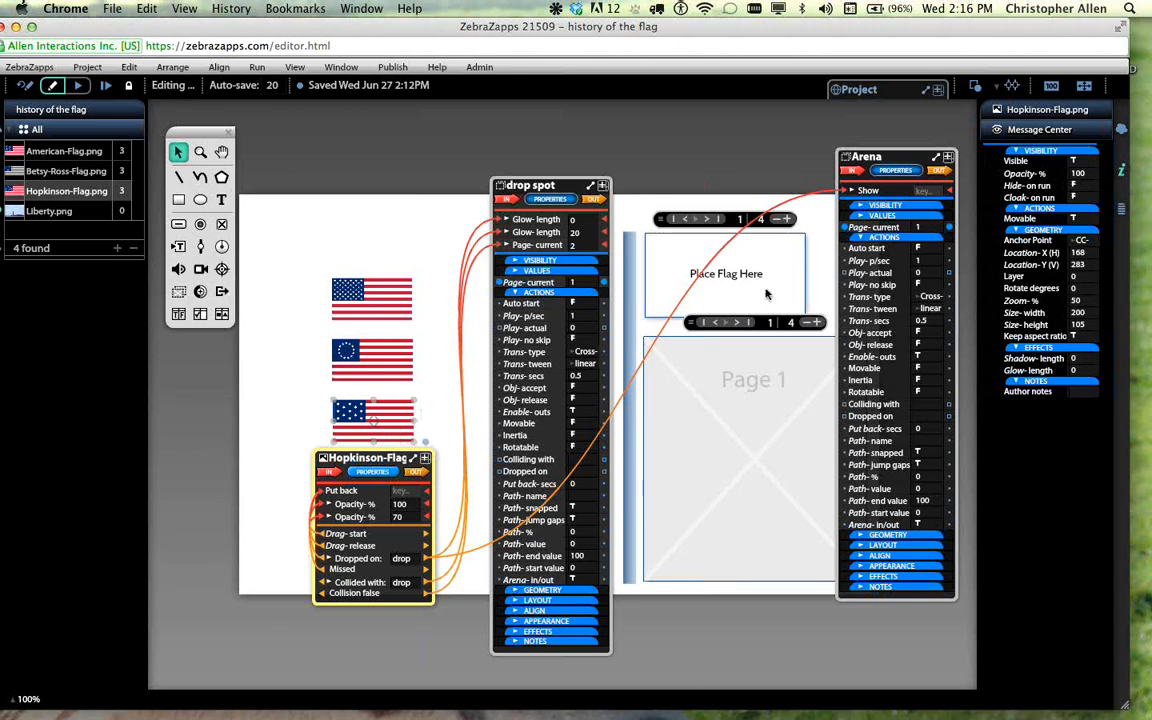
left_click(740, 169)
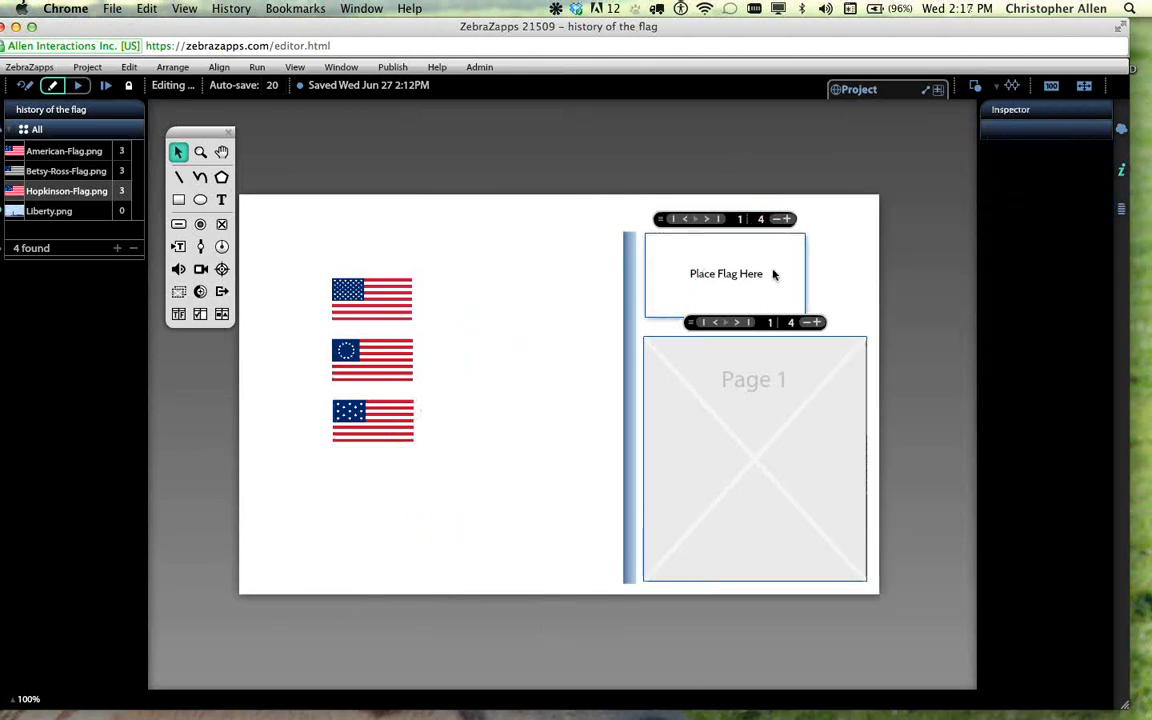
- Limit the display to wires between selected objects and turn the drop spot to its last page
left_click(773, 274)
left_click(1012, 86)
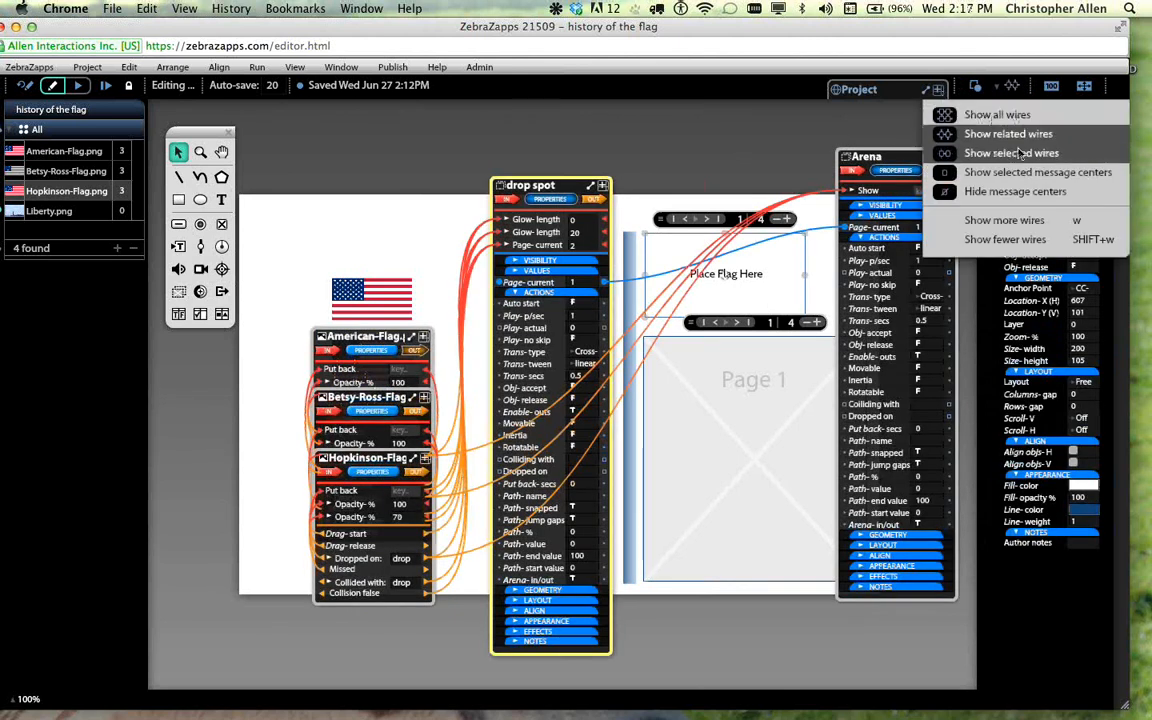
left_click(1019, 152)
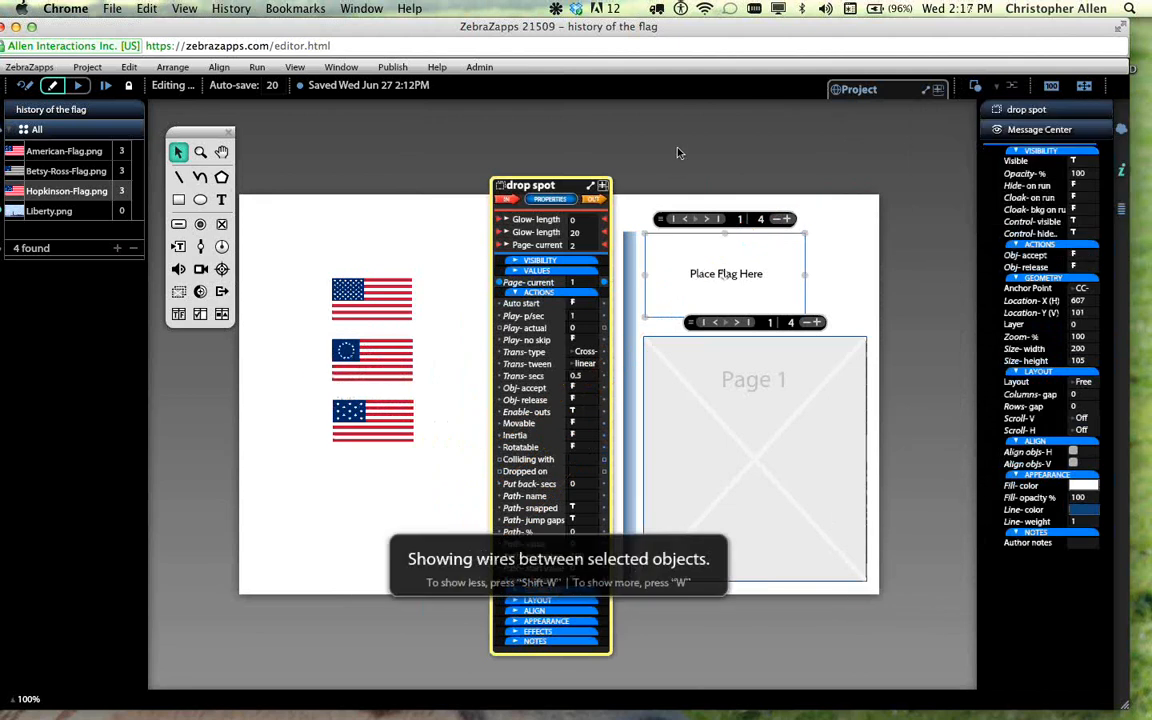
left_click(714, 218)
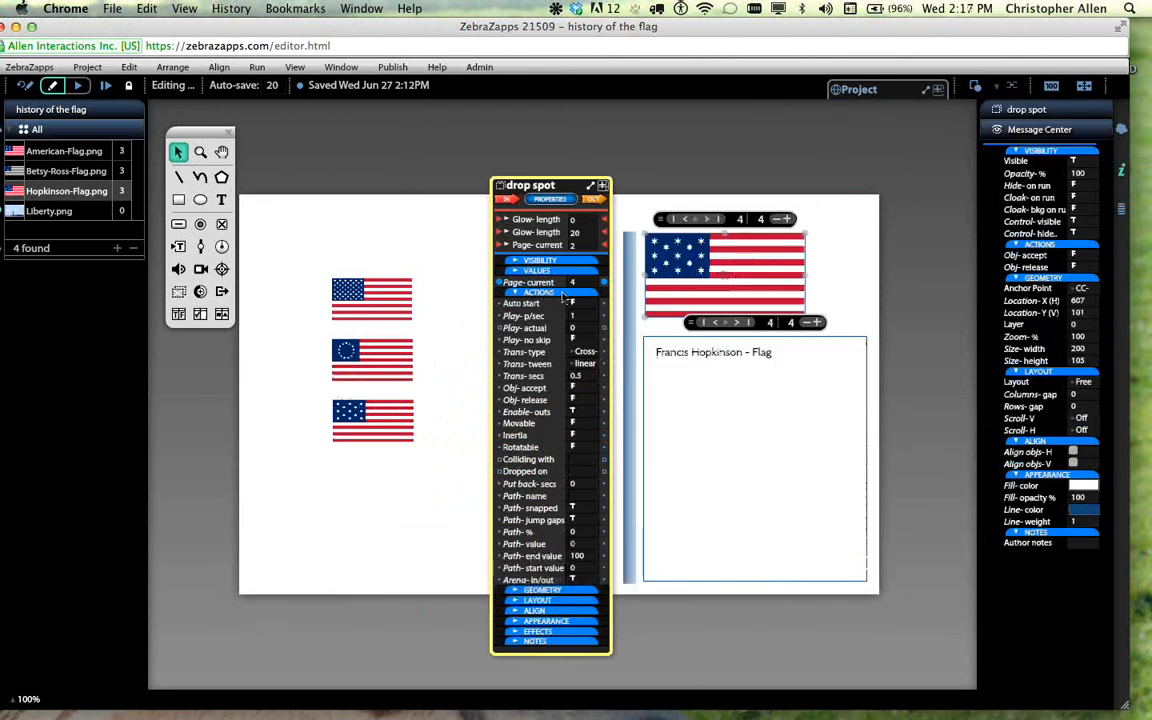
- Turn the drop spot to the Betsy Ross page and show the related wires of the small Betsy Ross flag
left_click(365, 358)
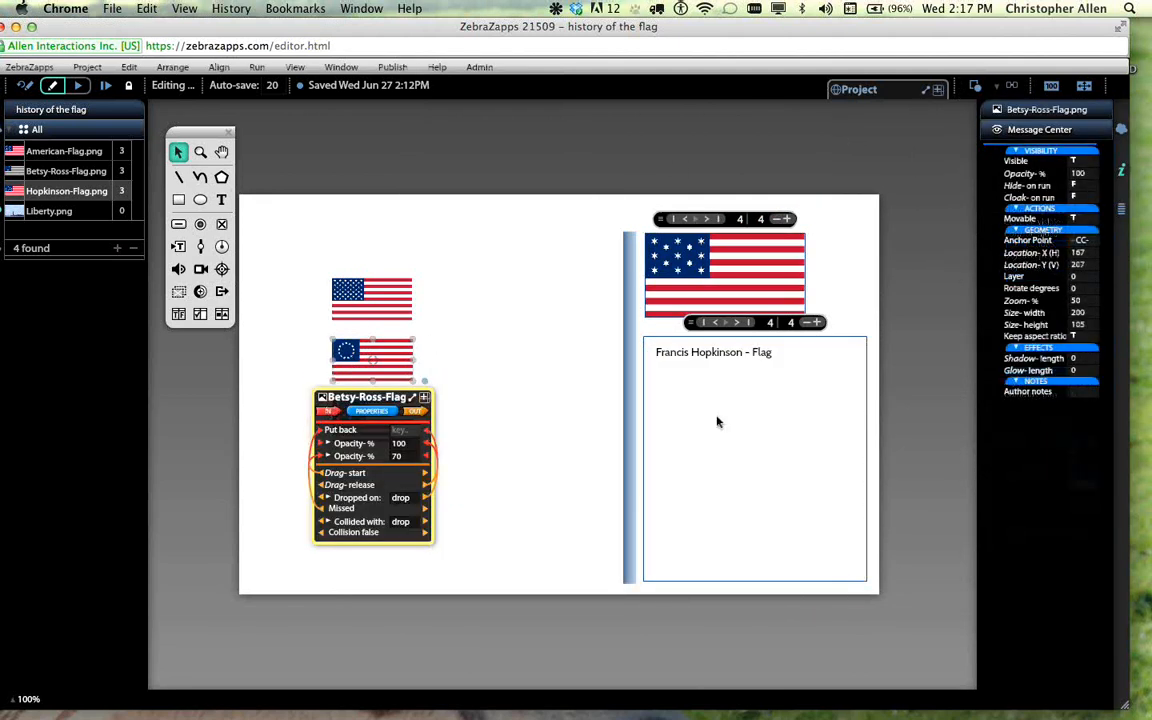
left_click(686, 219)
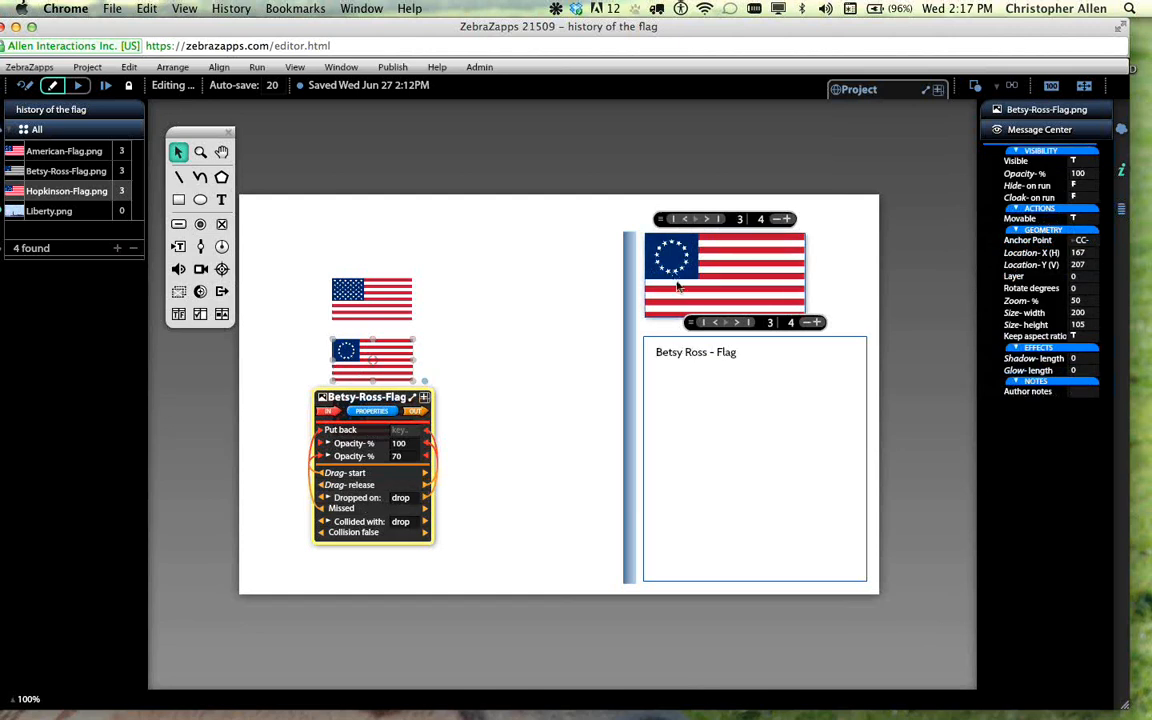
left_click(1011, 86)
left_click(1010, 133)
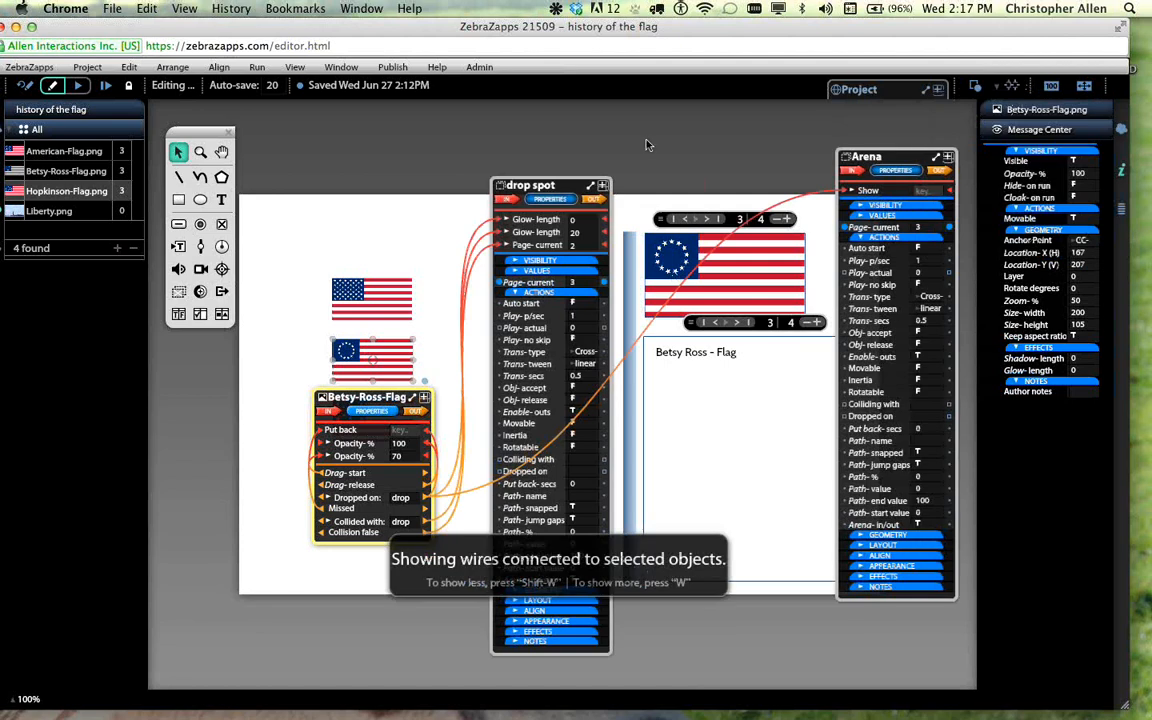
left_click(631, 144)
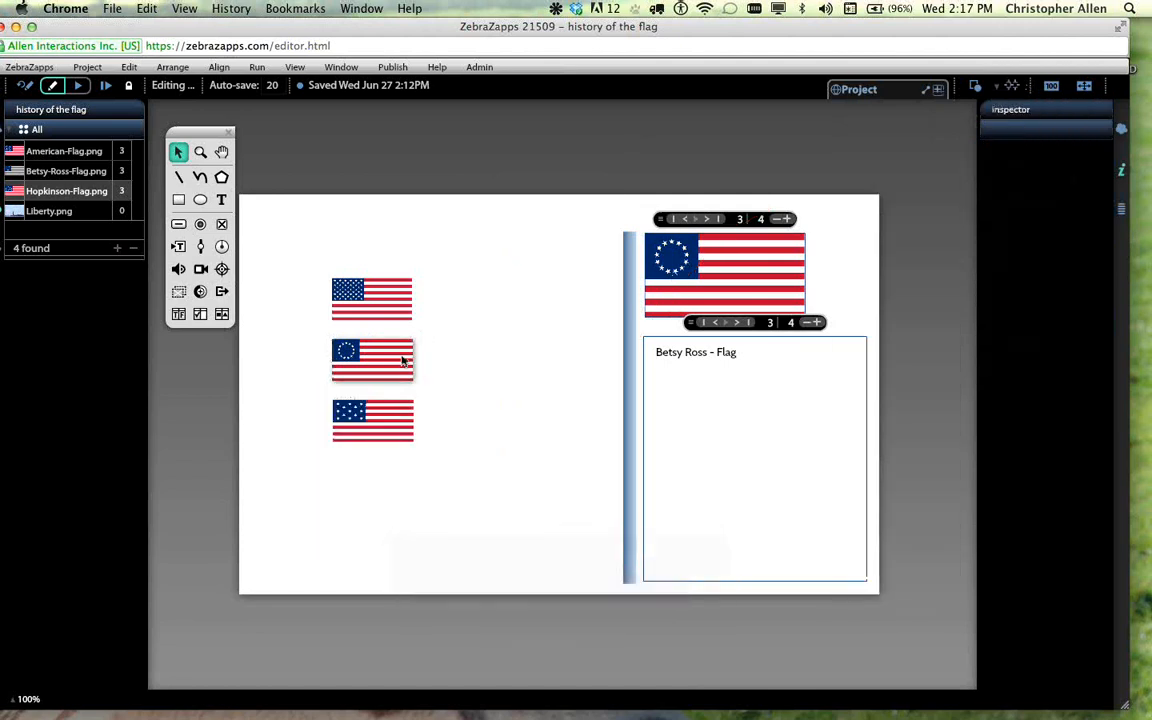
- Compare the wires from the Betsy Ross, American and Hopkinson flags to the drop spot's Page-current input
left_click(403, 362)
left_click(372, 298)
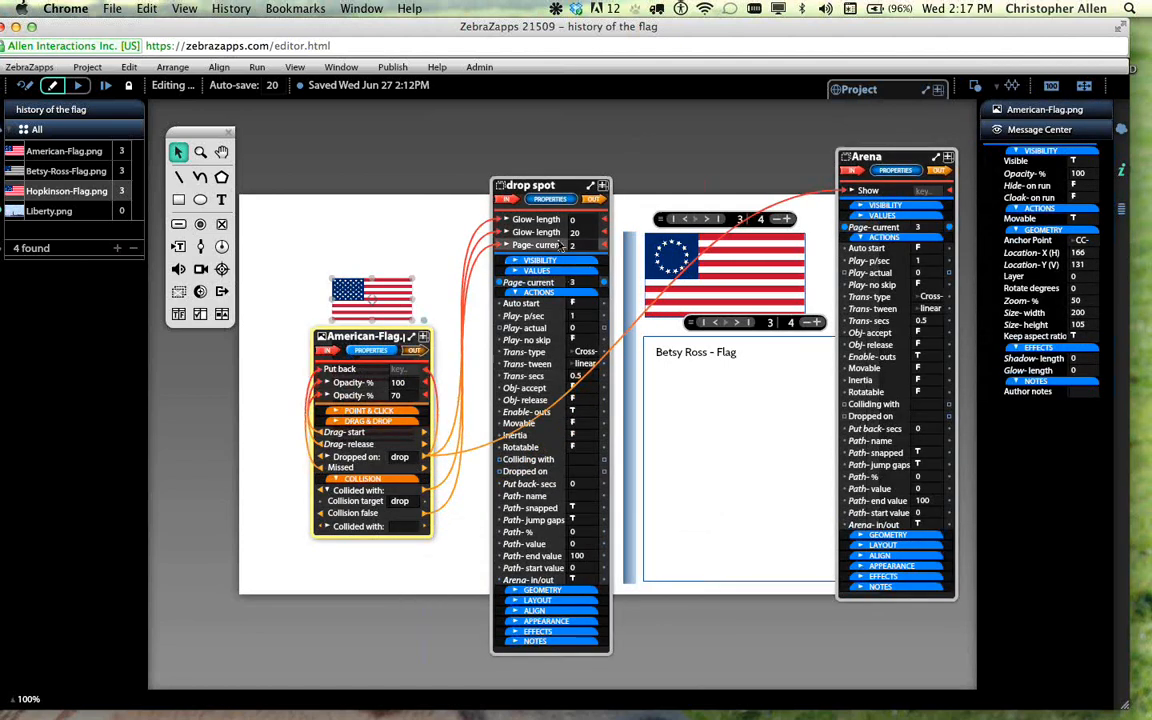
left_click(443, 246)
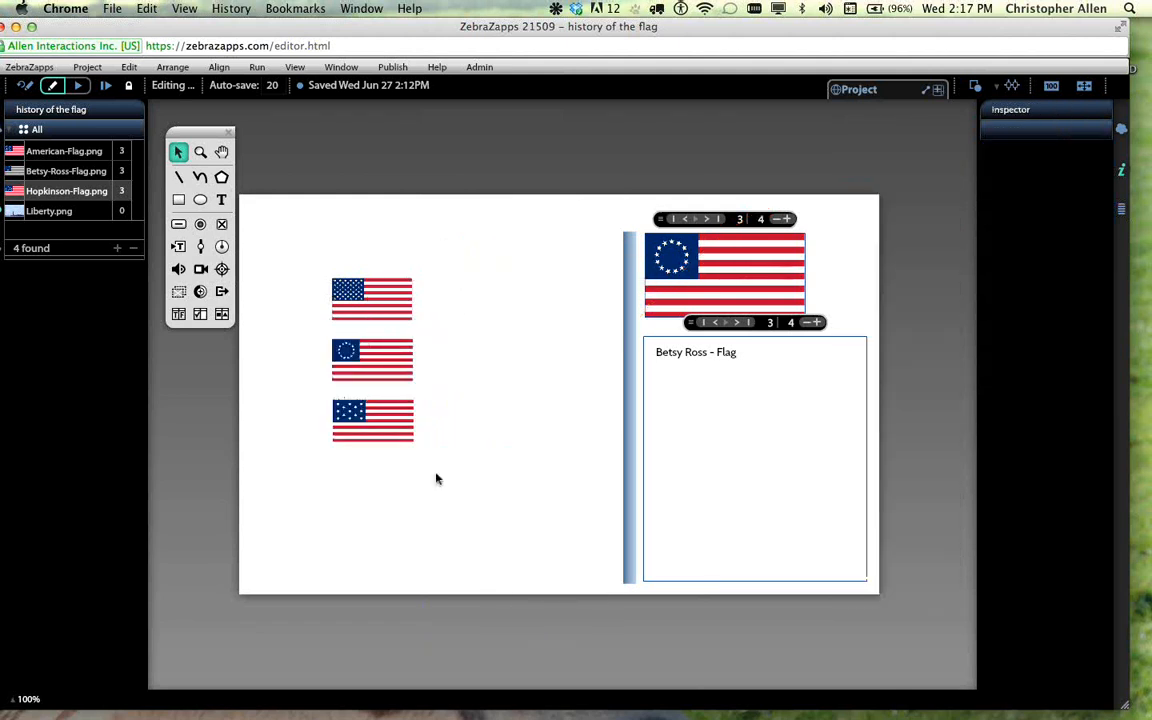
left_click(370, 418)
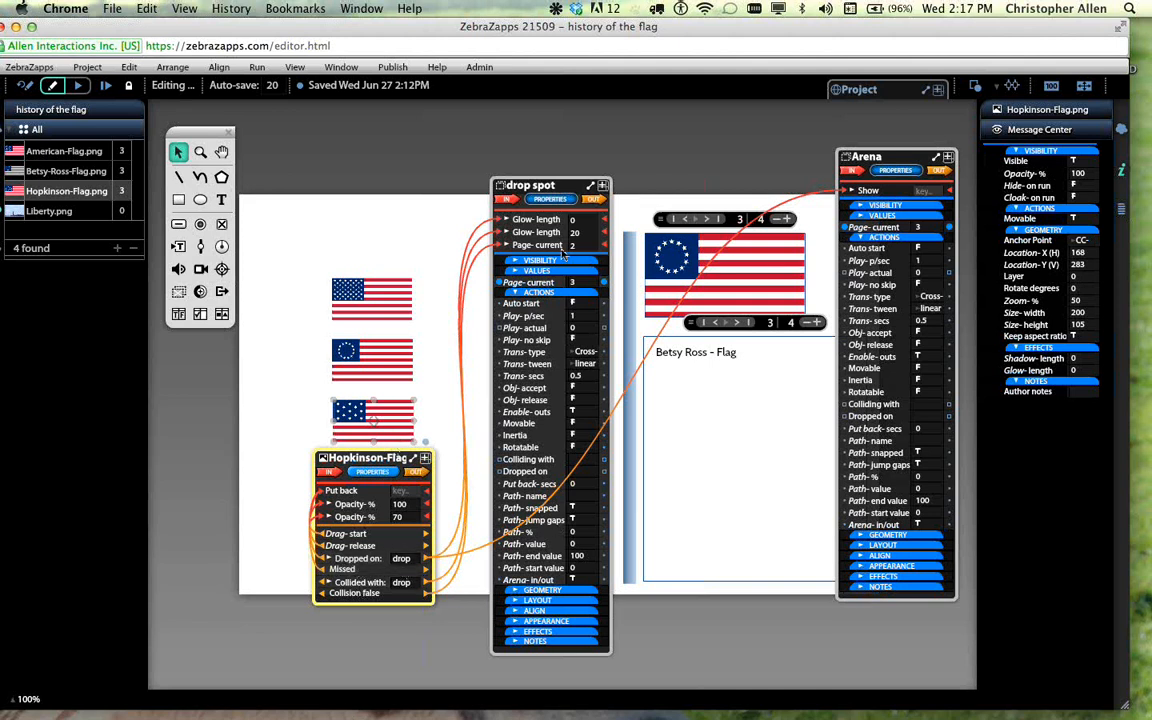
left_click(297, 447)
left_click(348, 430)
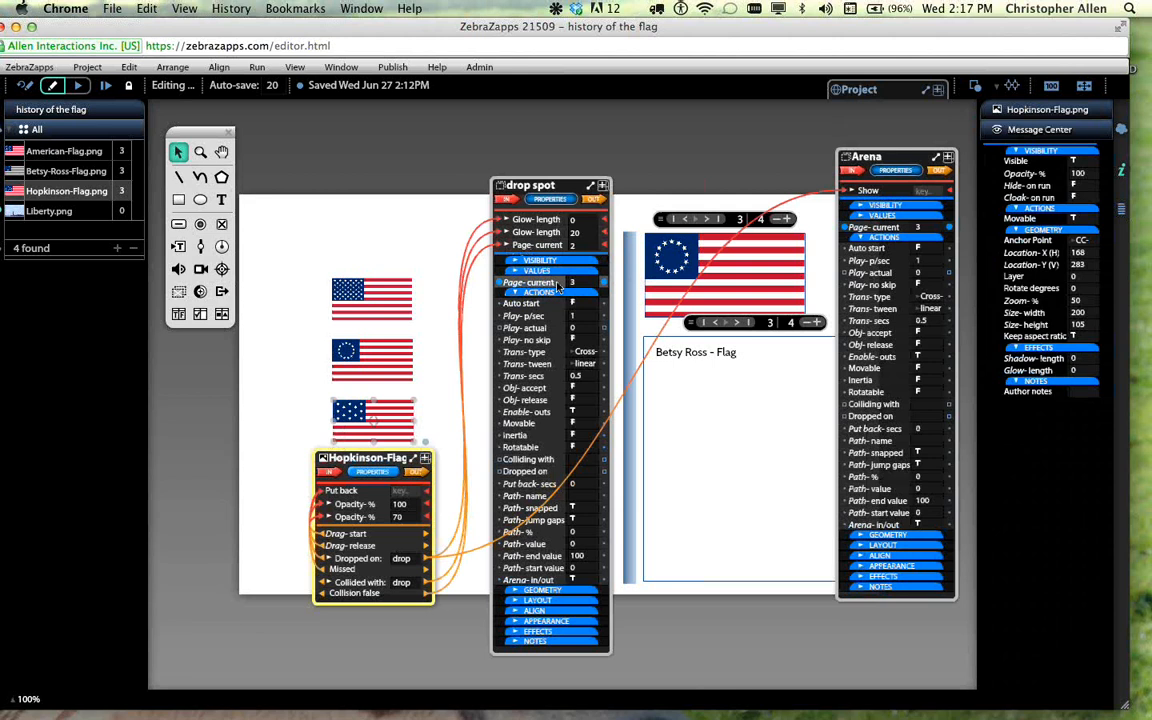
left_click(681, 143)
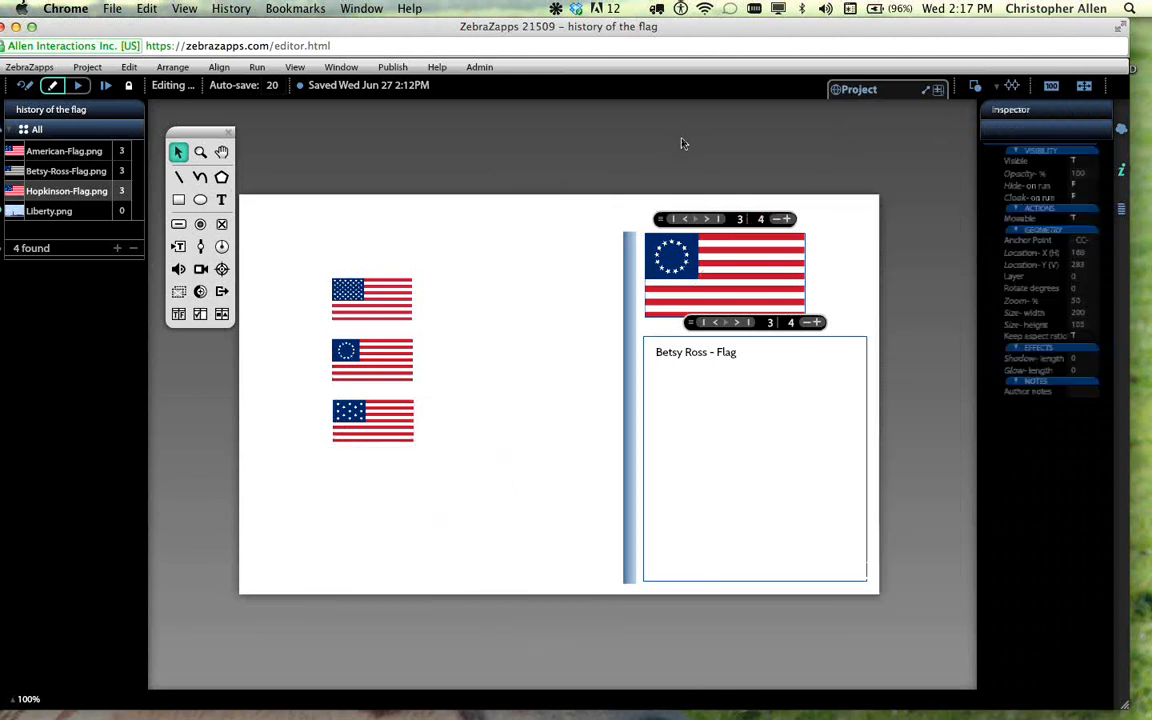
- Turn the drop spot to the Francis Hopkinson page, page 4, and select the small Hopkinson flag to show its wires
left_click(696, 247)
left_click(718, 219)
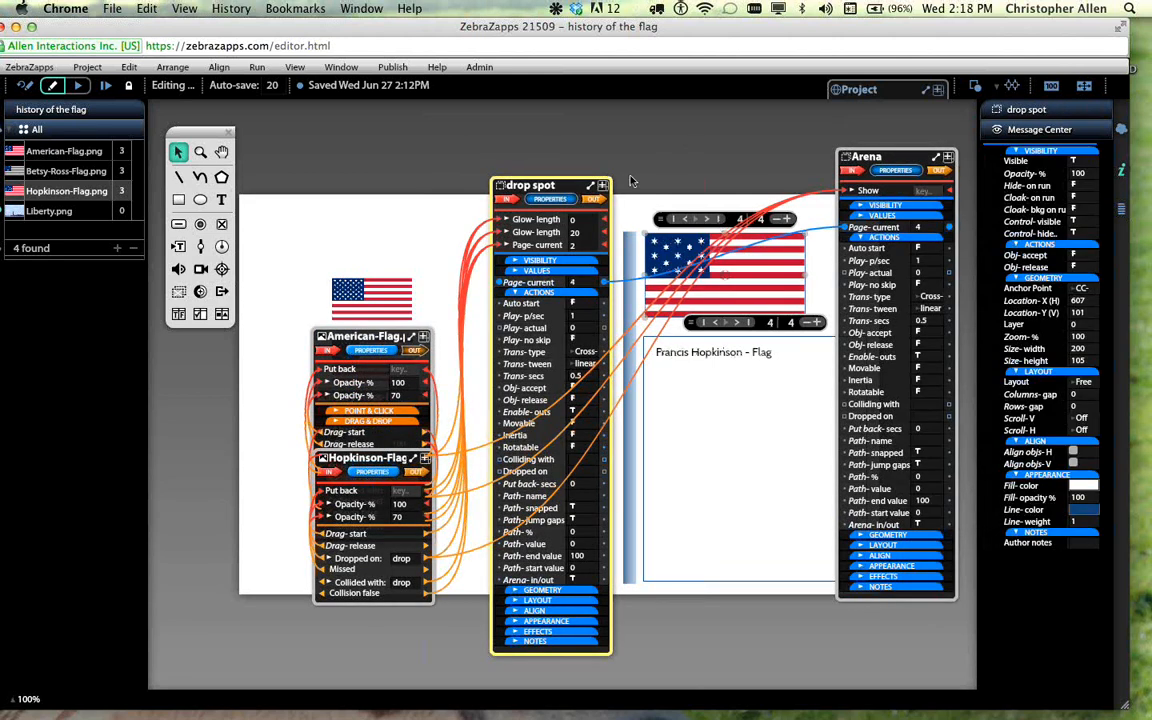
left_click(697, 143)
left_click(395, 425)
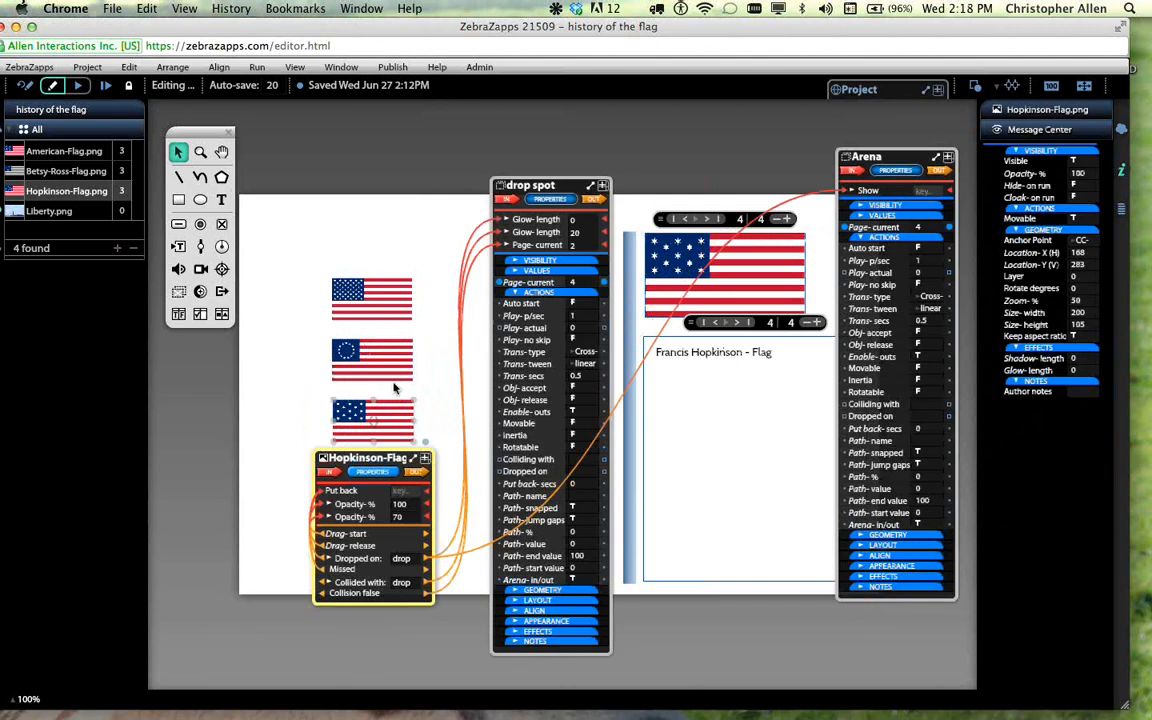
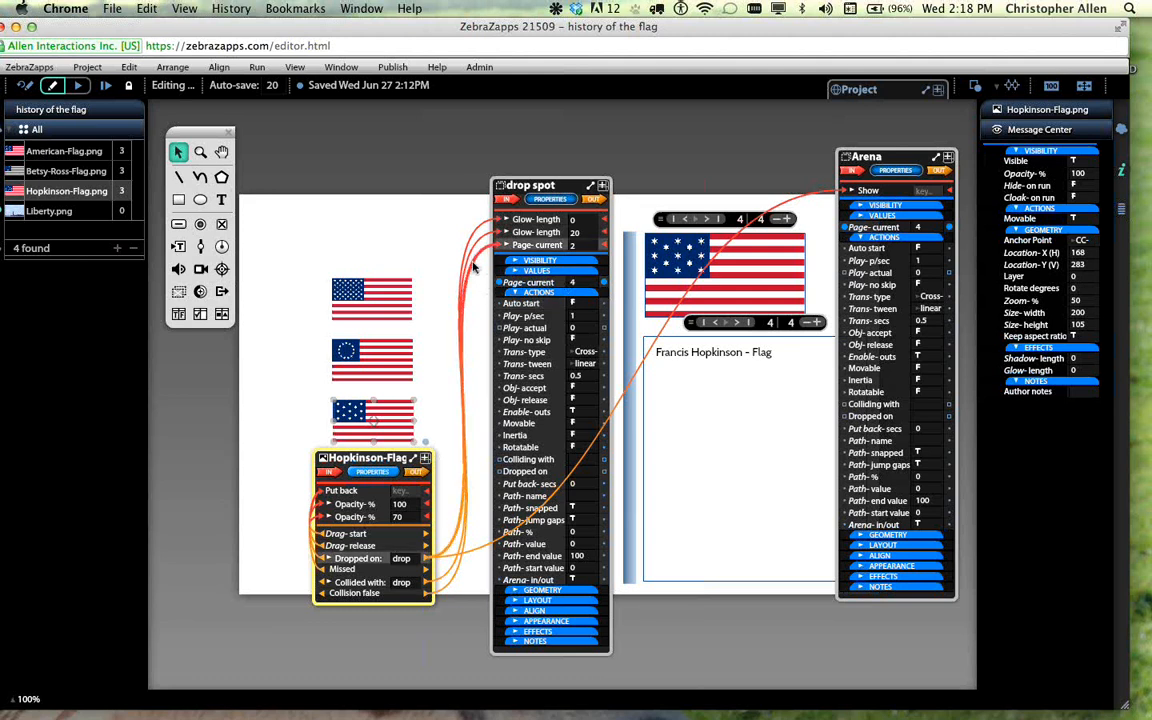
- Rewire the Hopkinson flag's Dropped on output from the drop spot's Page-current 2 input to its Page-current property at page 4, and check the new input
left_click_drag(473, 267, 530, 296)
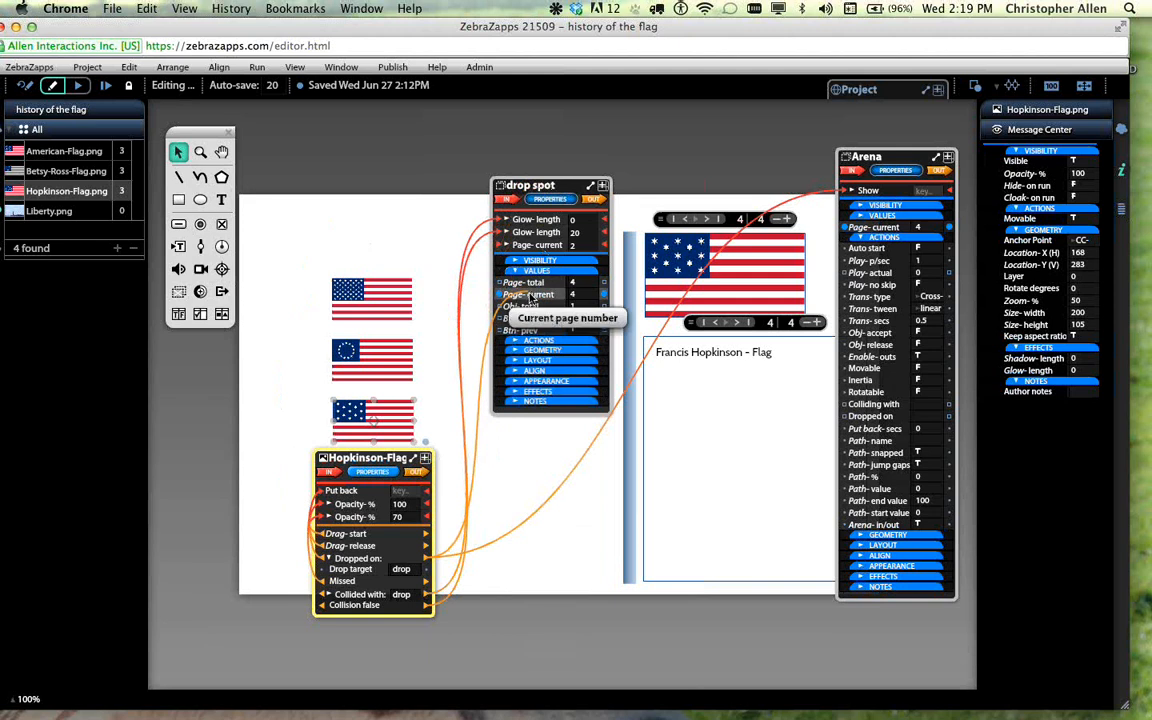
left_click_drag(530, 296, 530, 296)
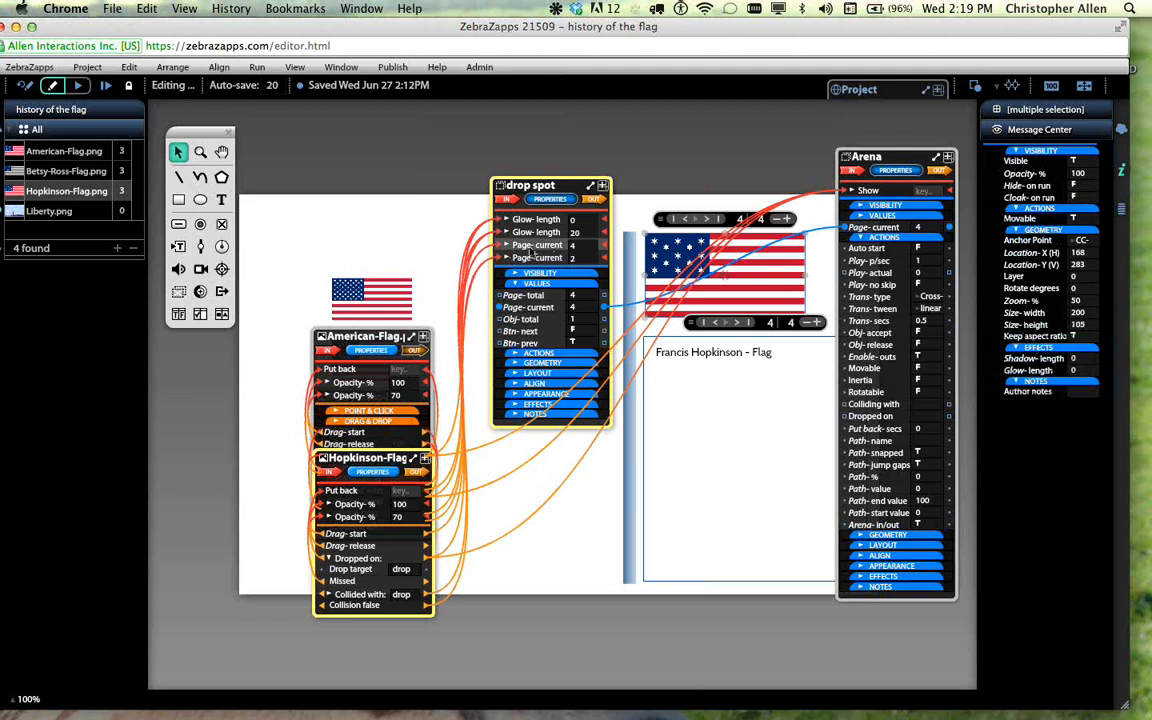
left_click(288, 422)
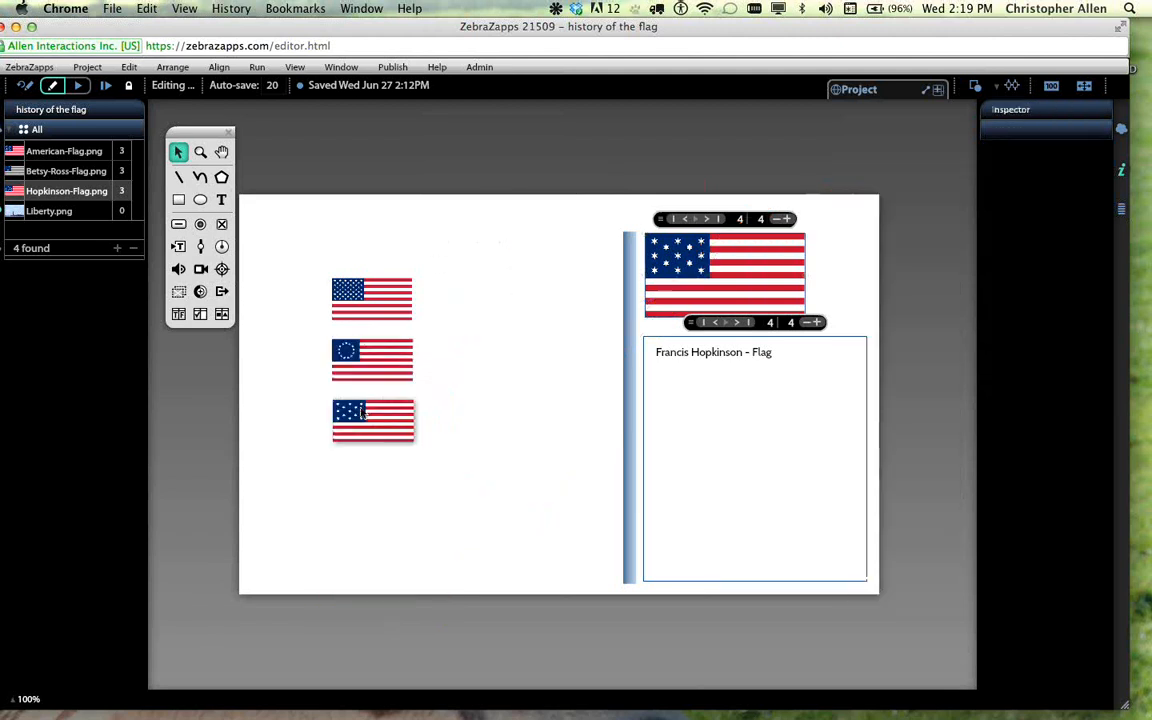
left_click(371, 425)
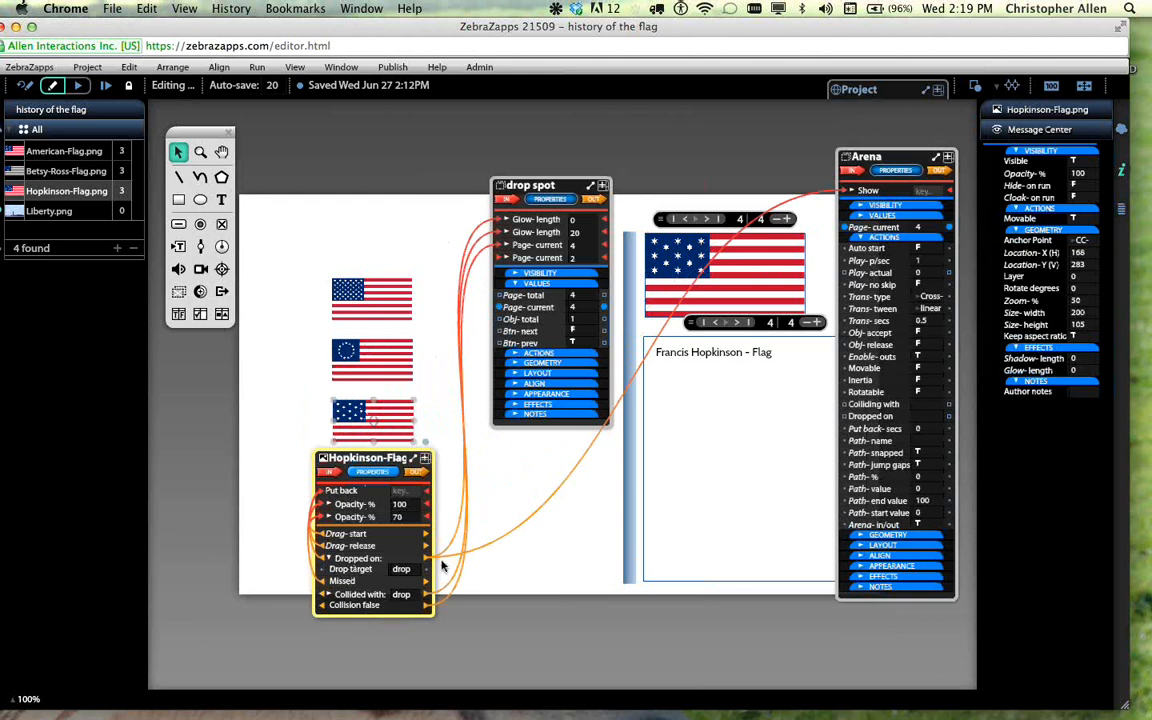
left_click(589, 250)
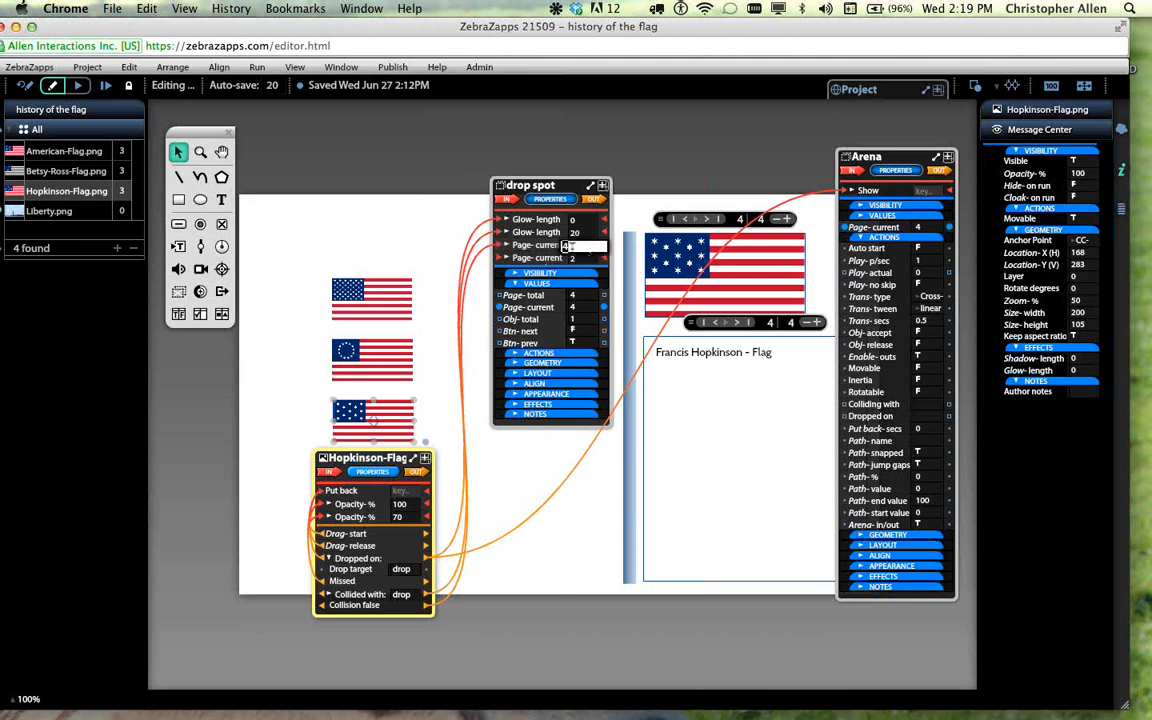
left_click(344, 166)
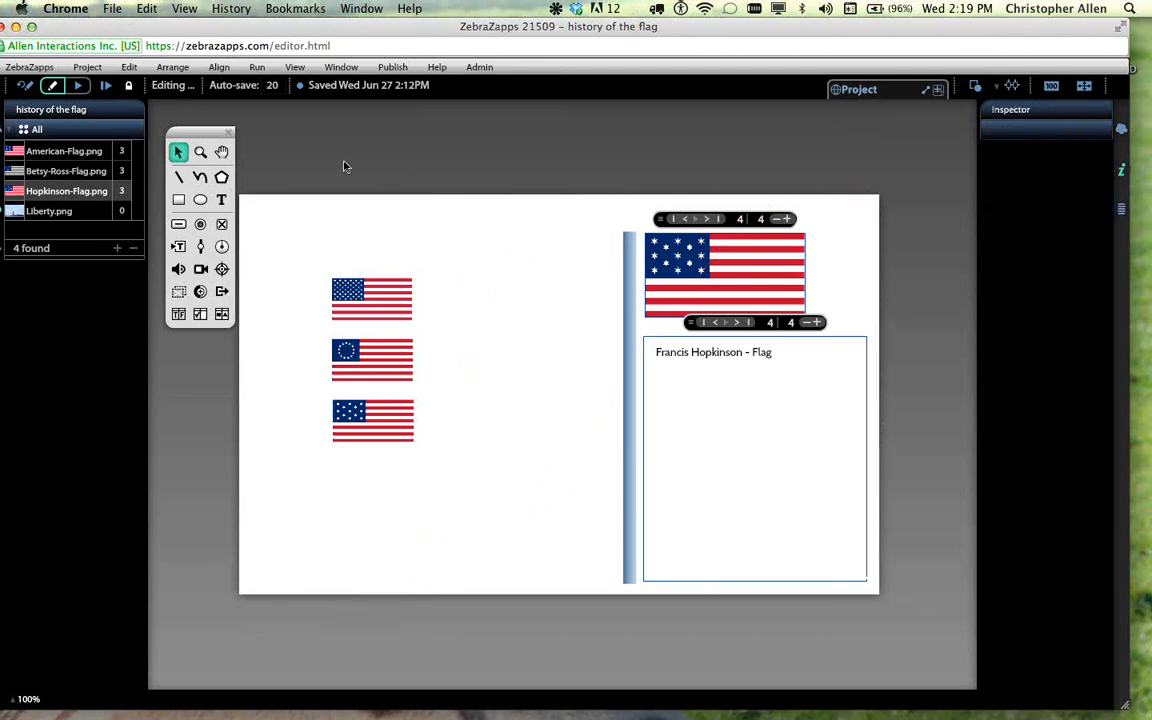
left_click(365, 437)
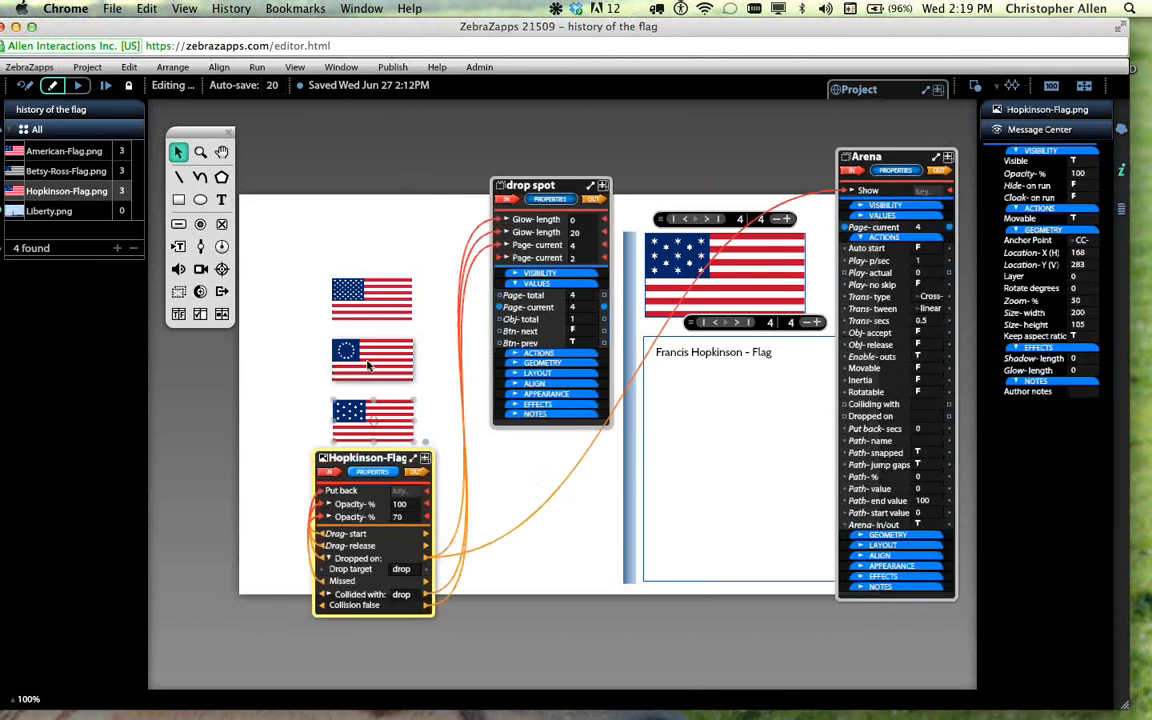
- Turn the drop spot to the Betsy Ross page, page 3, and rewire the Betsy Ross flag's Dropped on output to its Page-current property
left_click(656, 142)
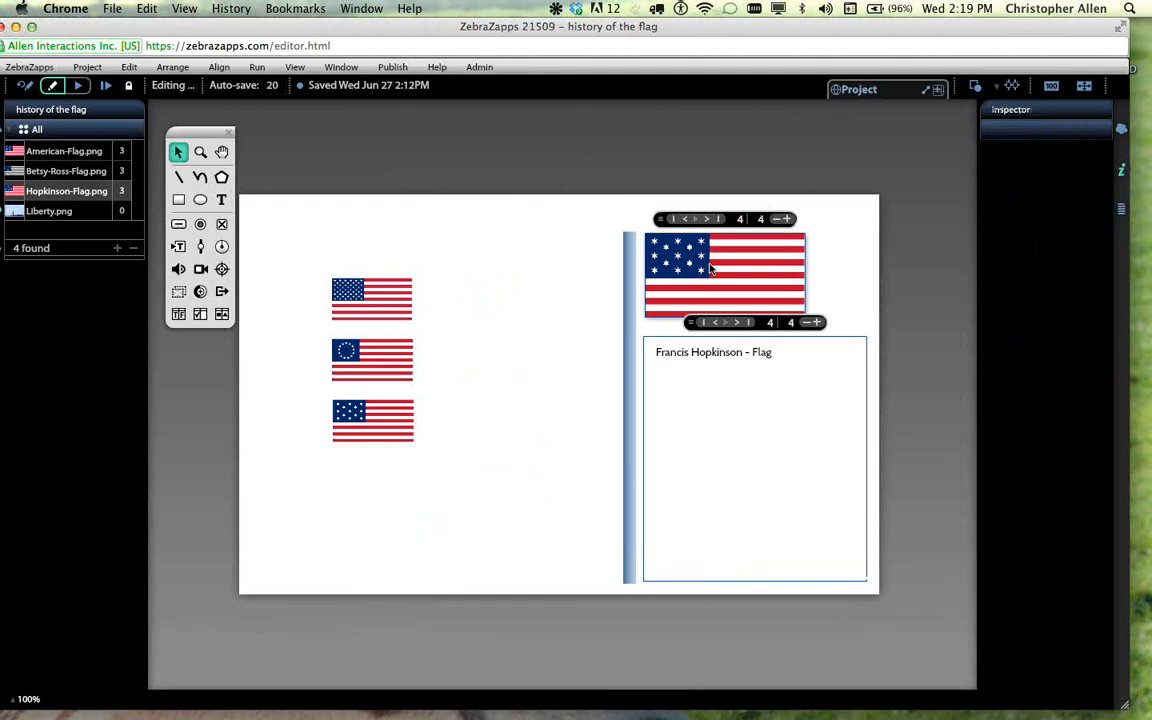
left_click(710, 268)
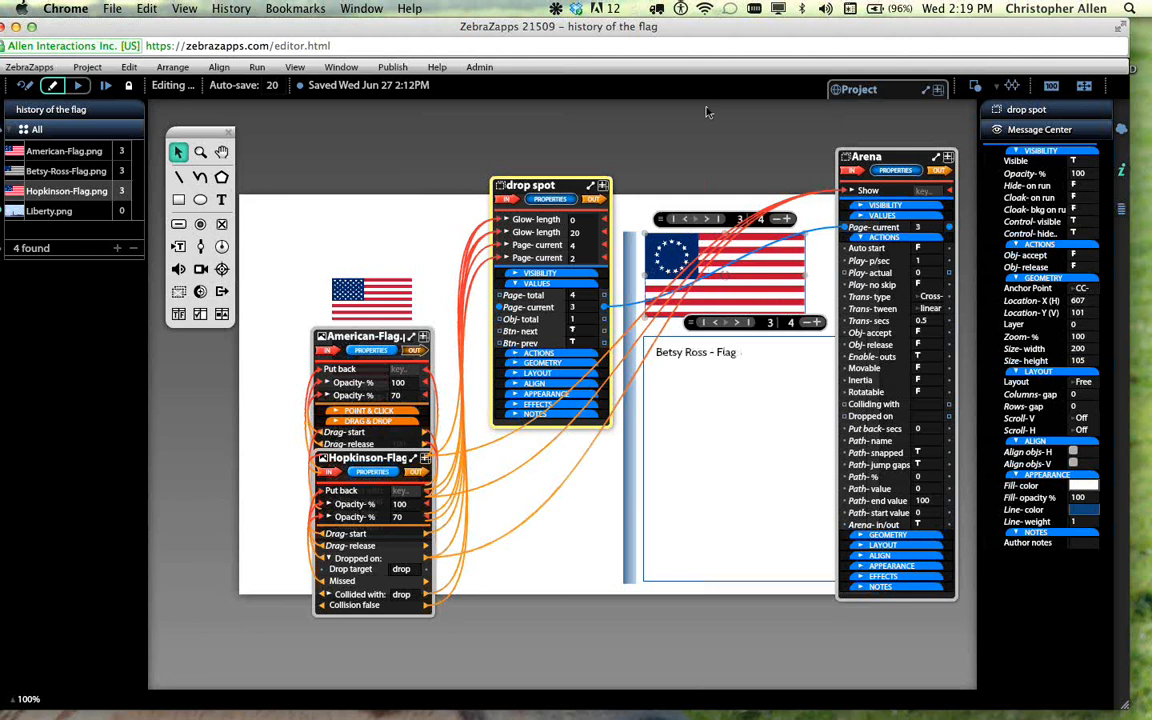
left_click(706, 112)
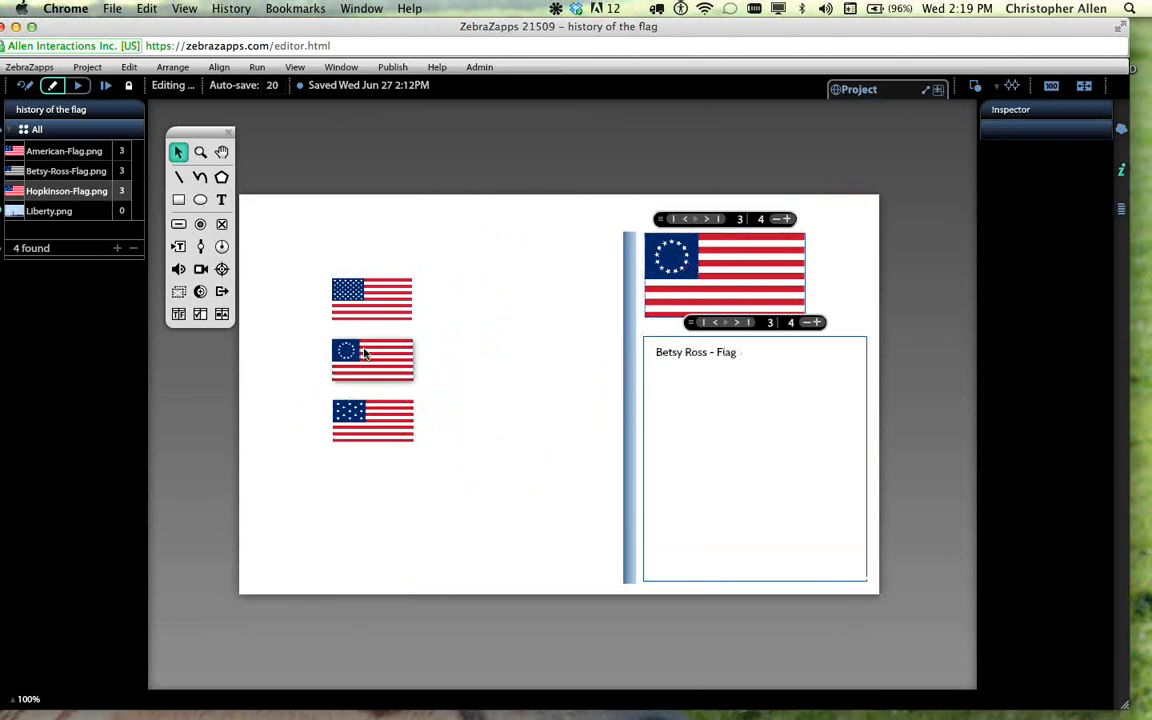
left_click(365, 354)
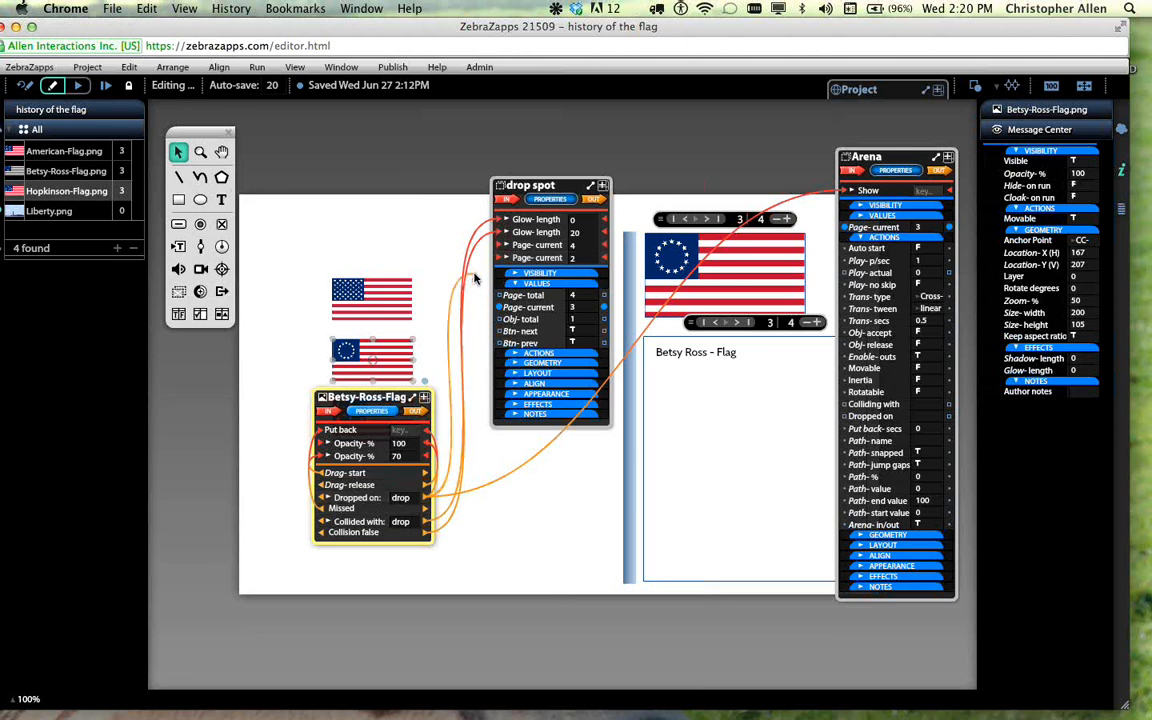
left_click_drag(476, 278, 546, 298)
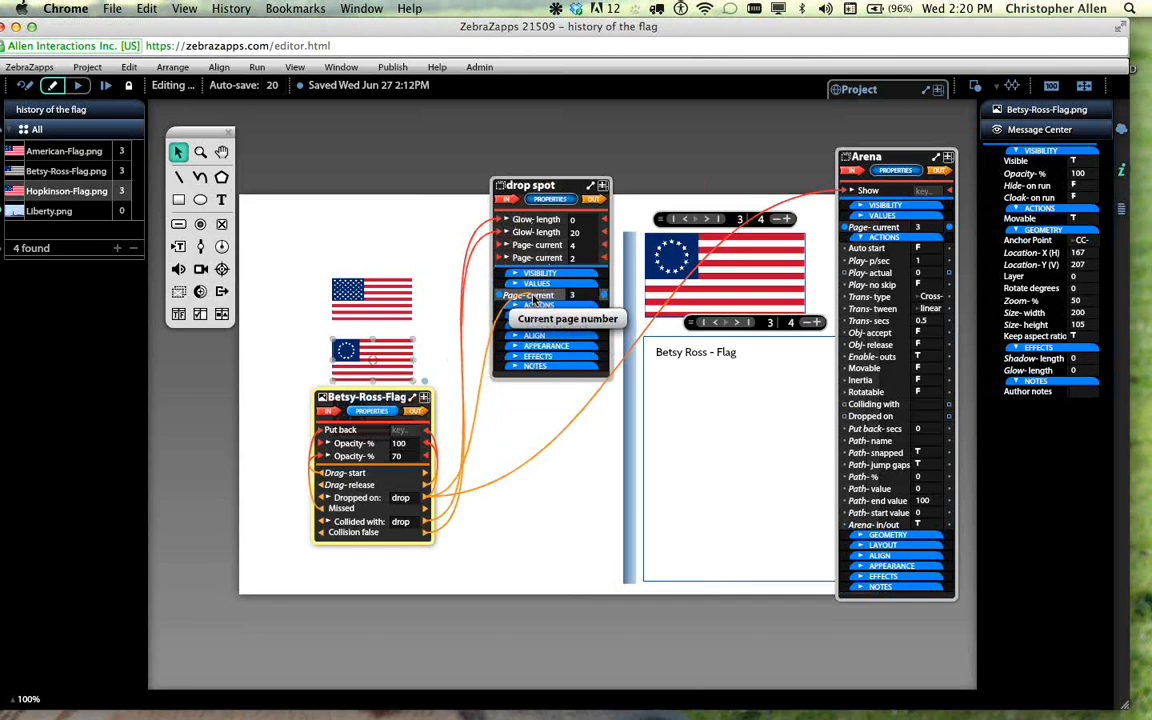
left_click_drag(534, 298, 534, 298)
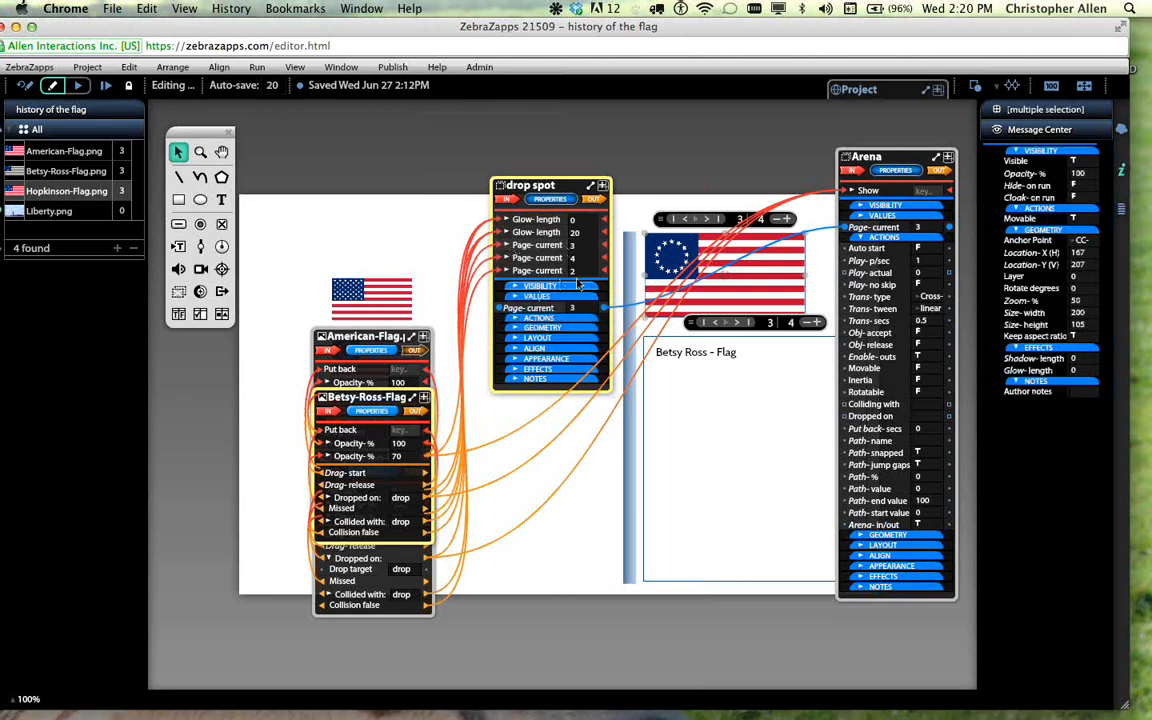
- Check which Page-current input of the drop spot the American, Betsy Ross and Hopkinson flags are each wired to
left_click(318, 152)
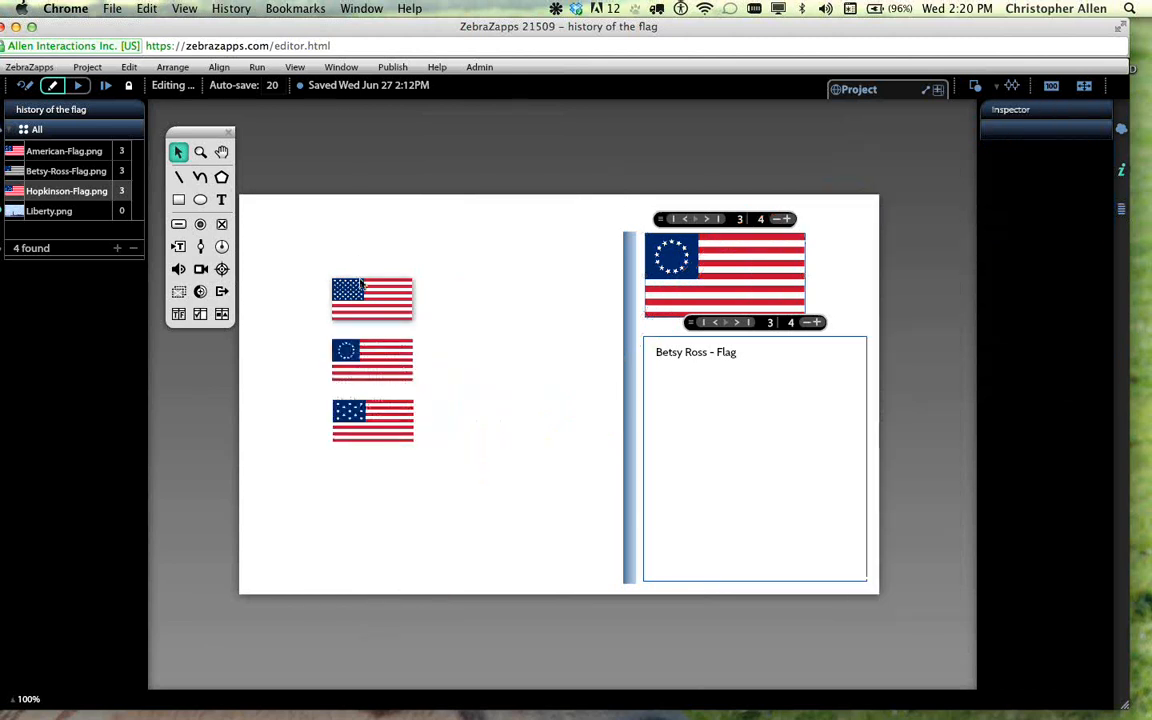
left_click(365, 286)
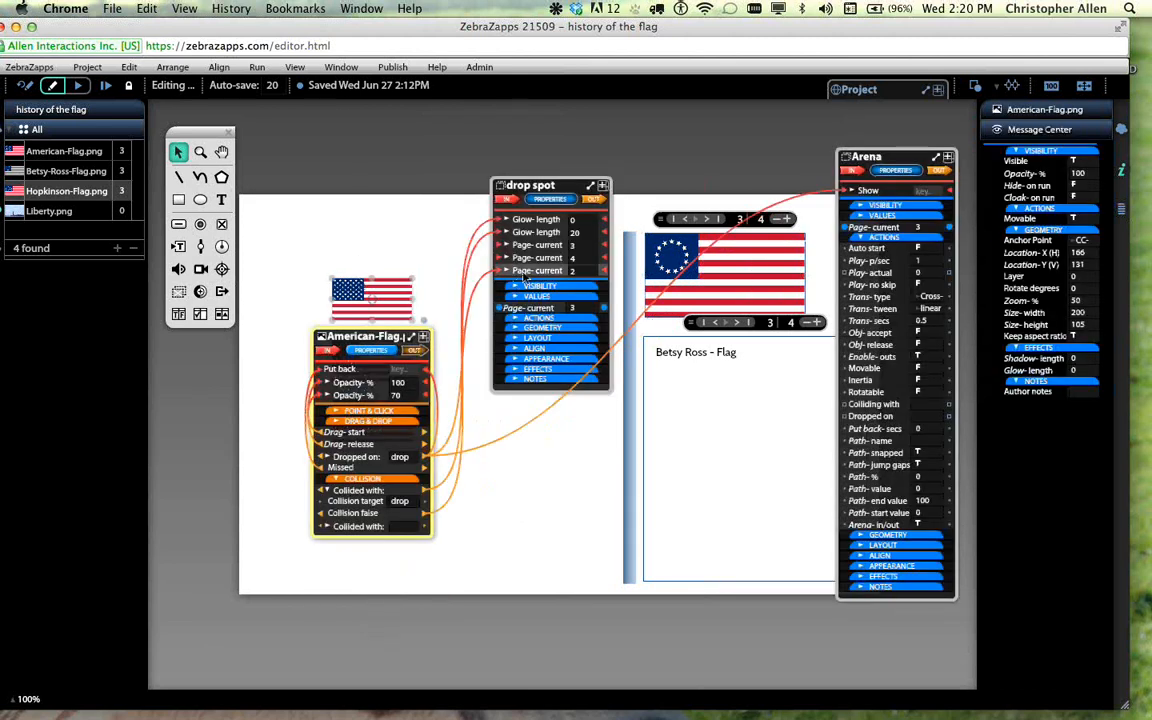
left_click(445, 233)
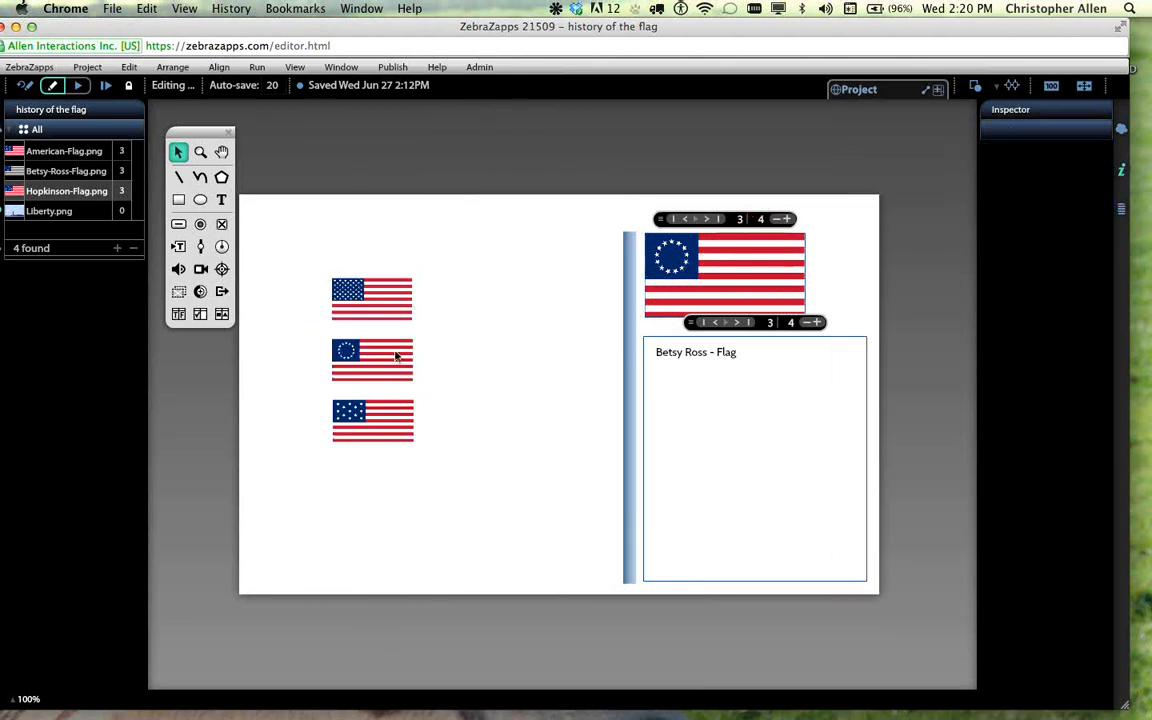
left_click(398, 357)
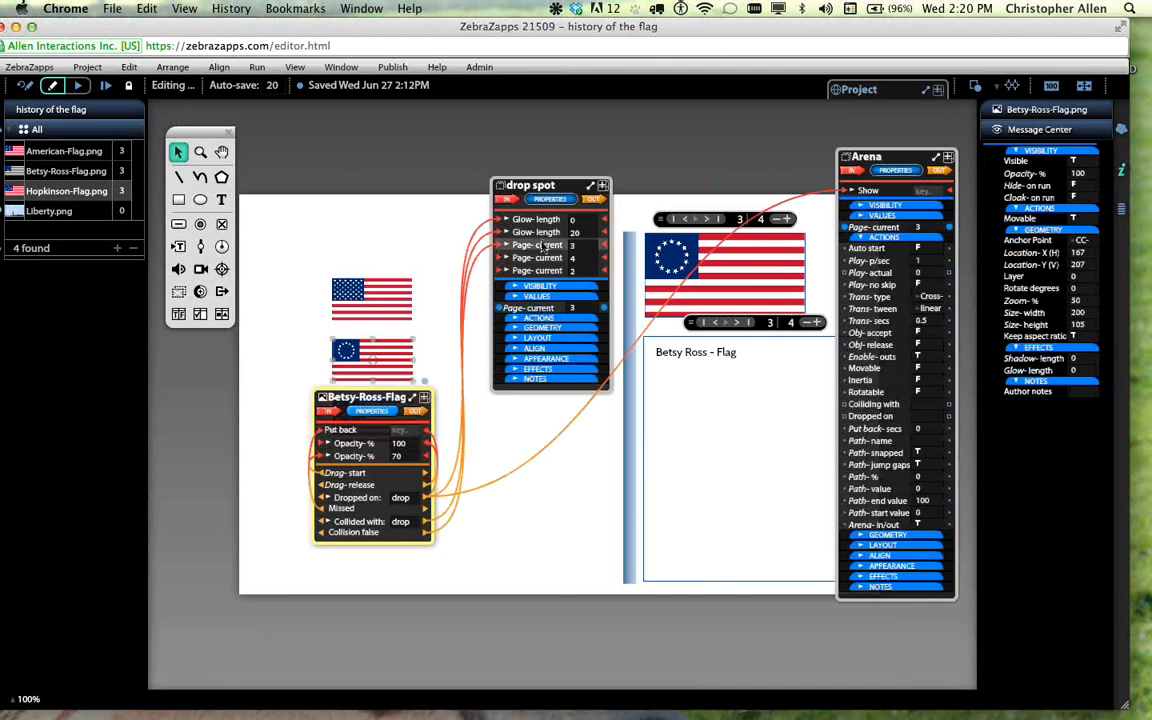
left_click(385, 224)
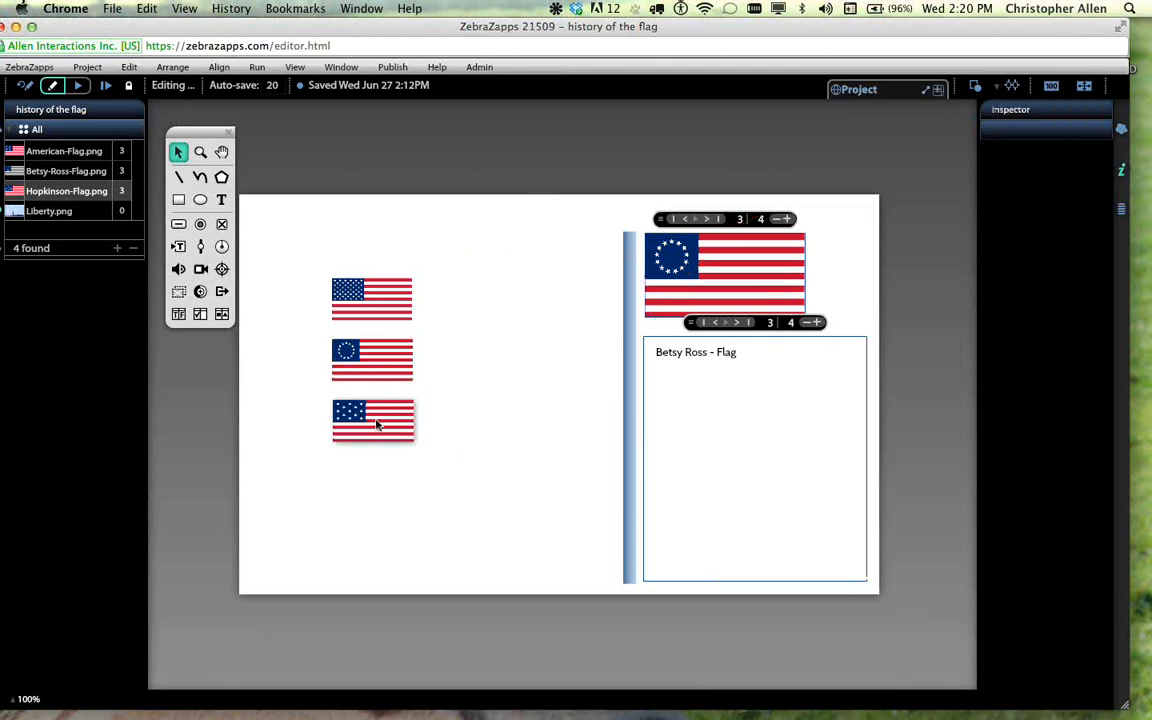
left_click(377, 425)
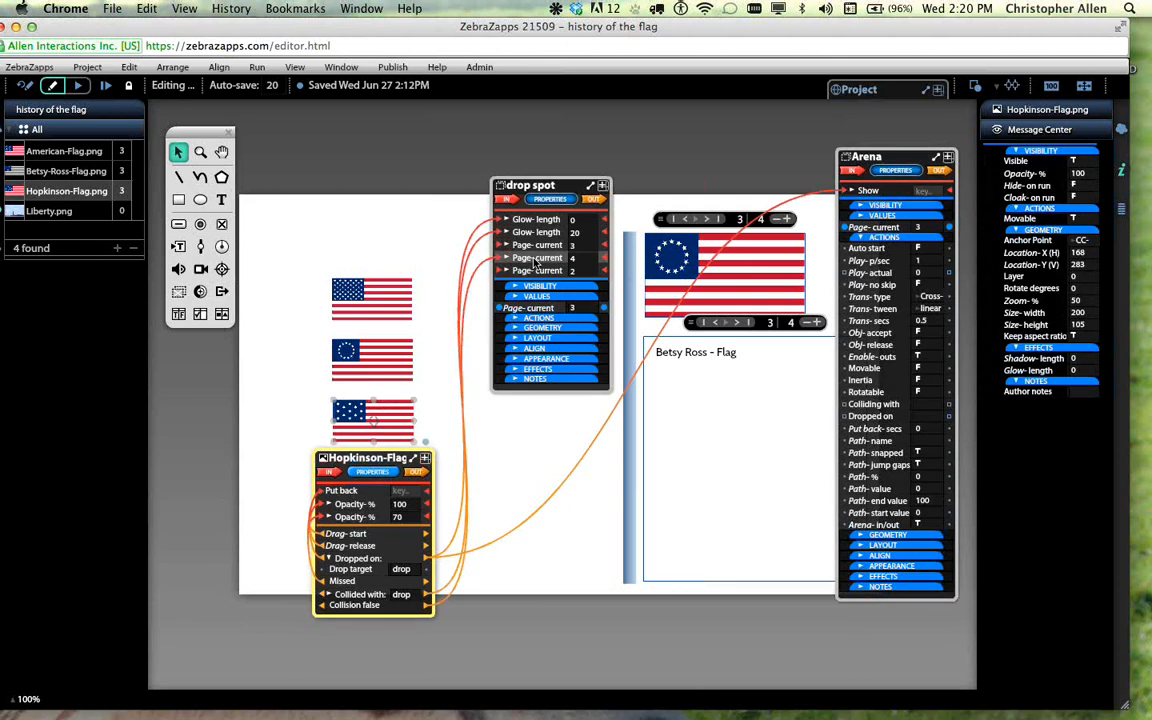
left_click(277, 187)
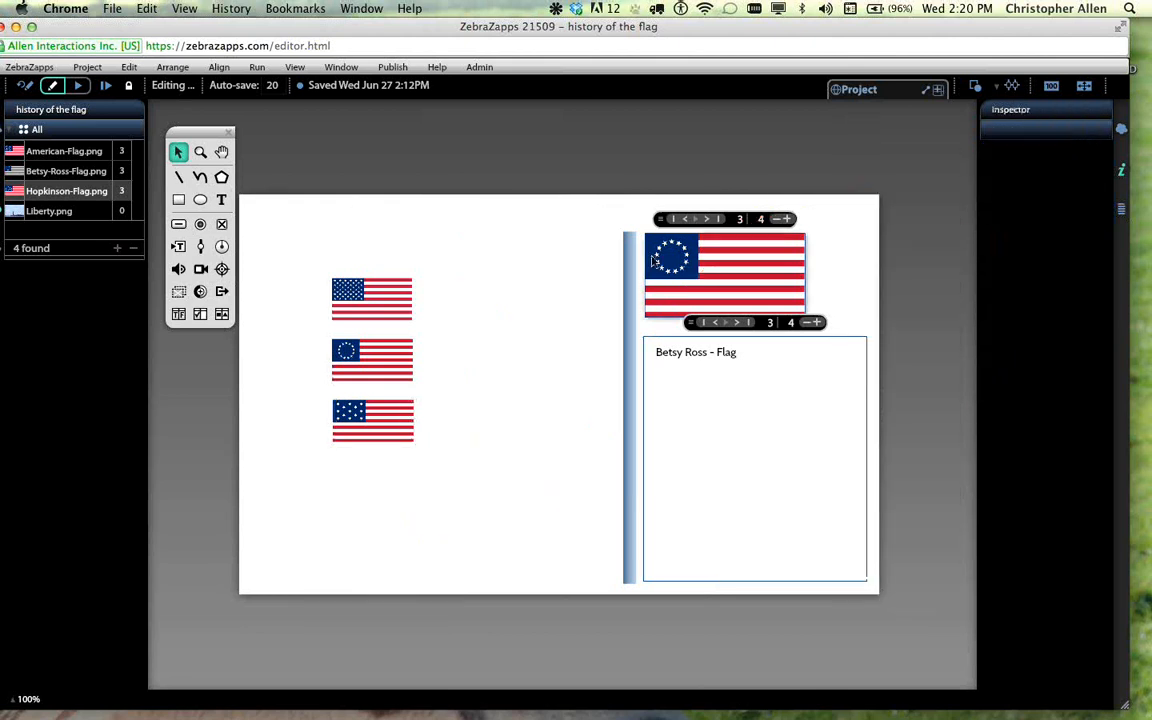
- Return the drop spot to page 1, Place Flag Here, and run the project
left_click(731, 267)
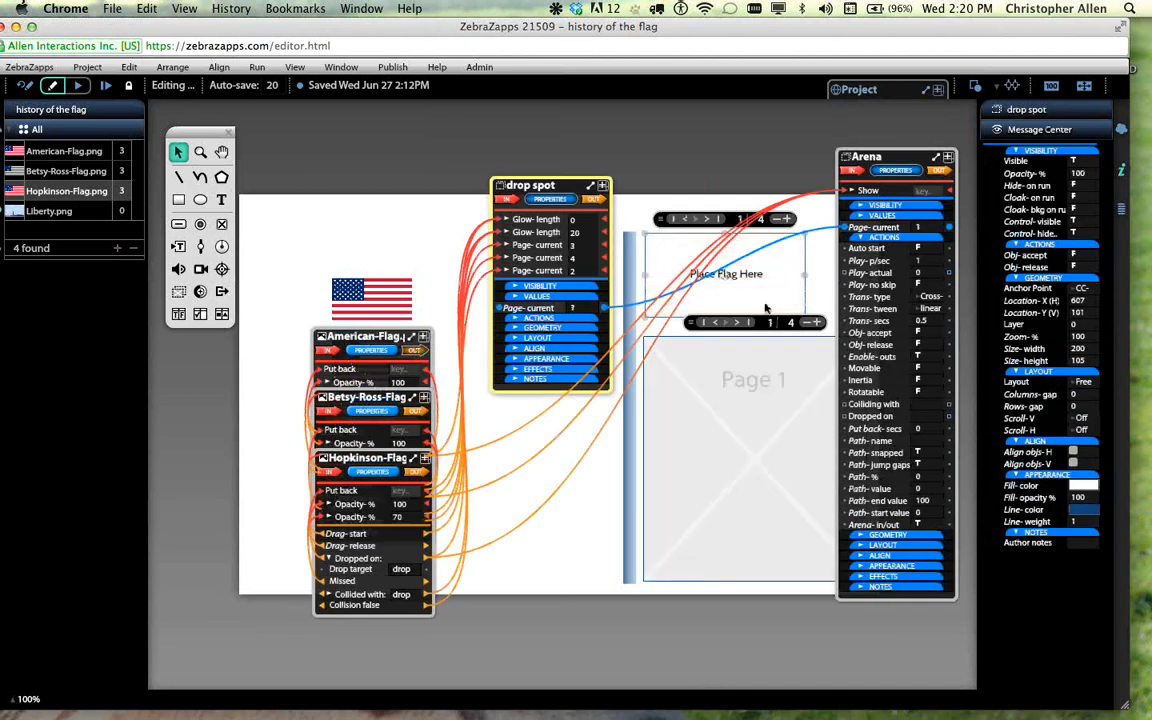
left_click(629, 155)
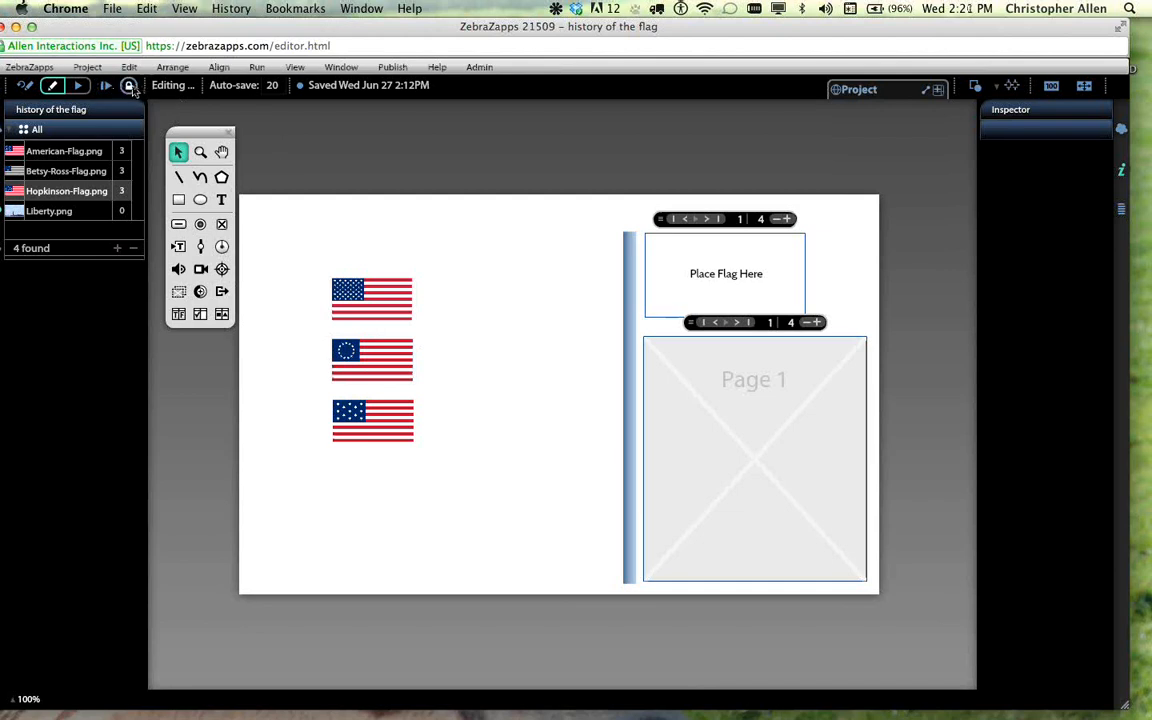
left_click(77, 87)
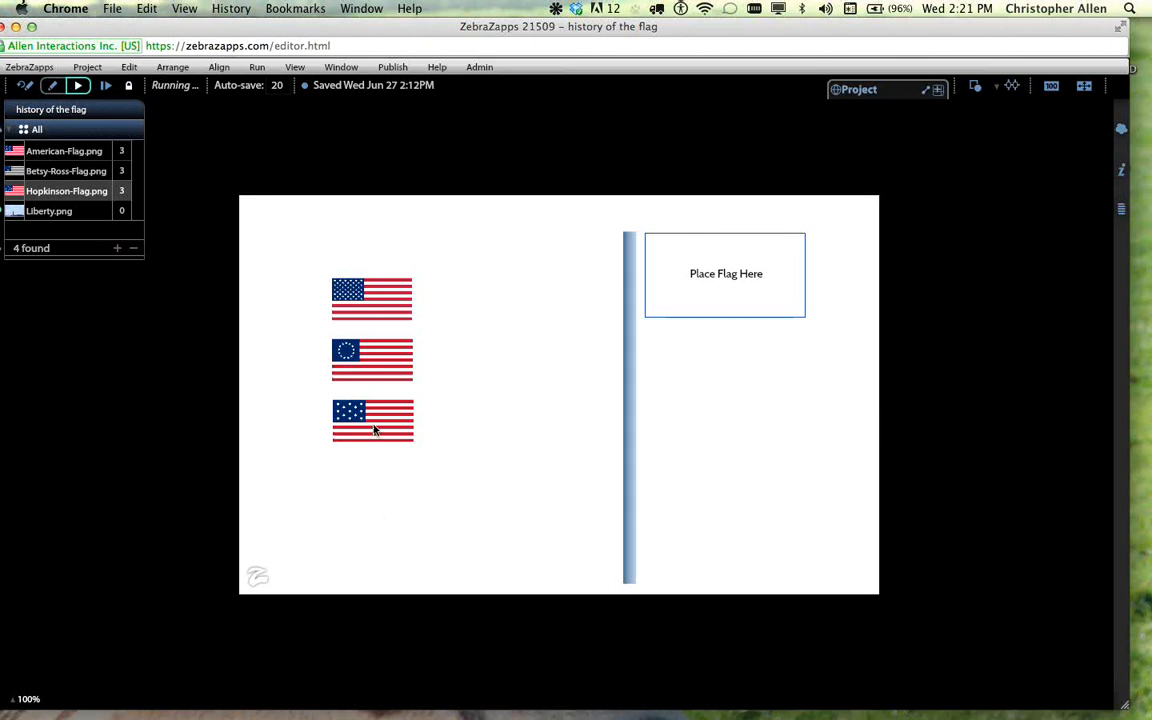
- Test dropping the Hopkinson, Betsy Ross and American flags on the drop spot, and return to editing
left_click_drag(374, 428, 638, 321)
left_click_drag(520, 366, 686, 249)
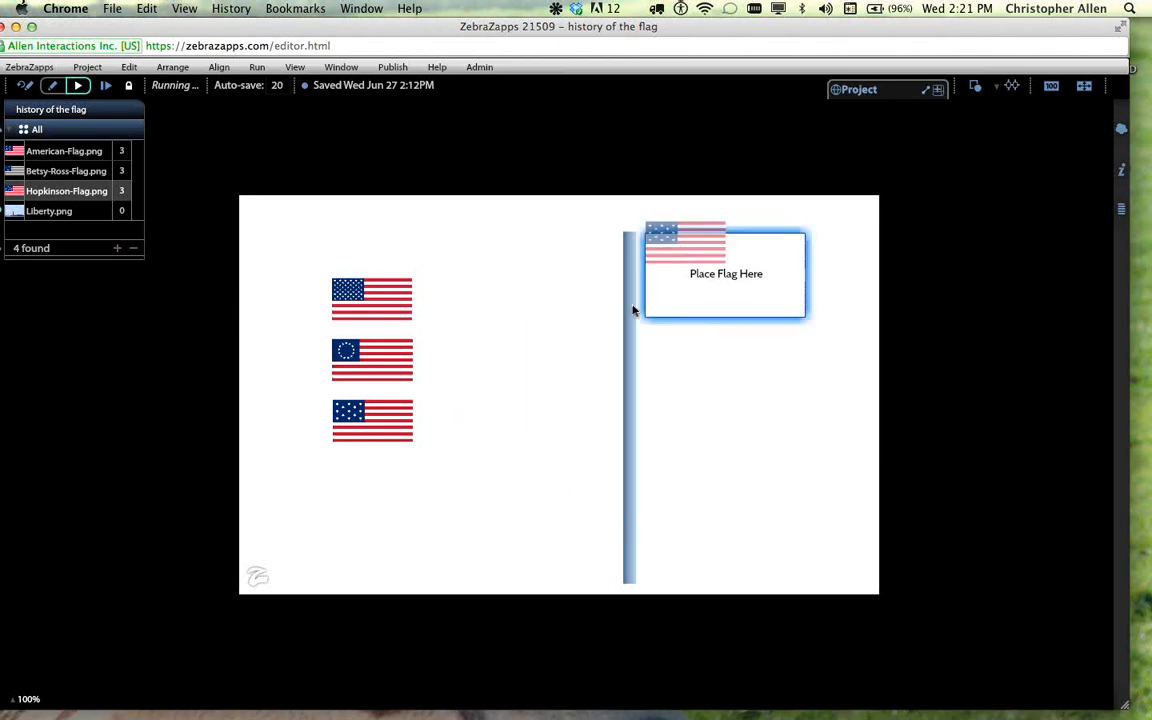
left_click_drag(470, 340, 672, 272)
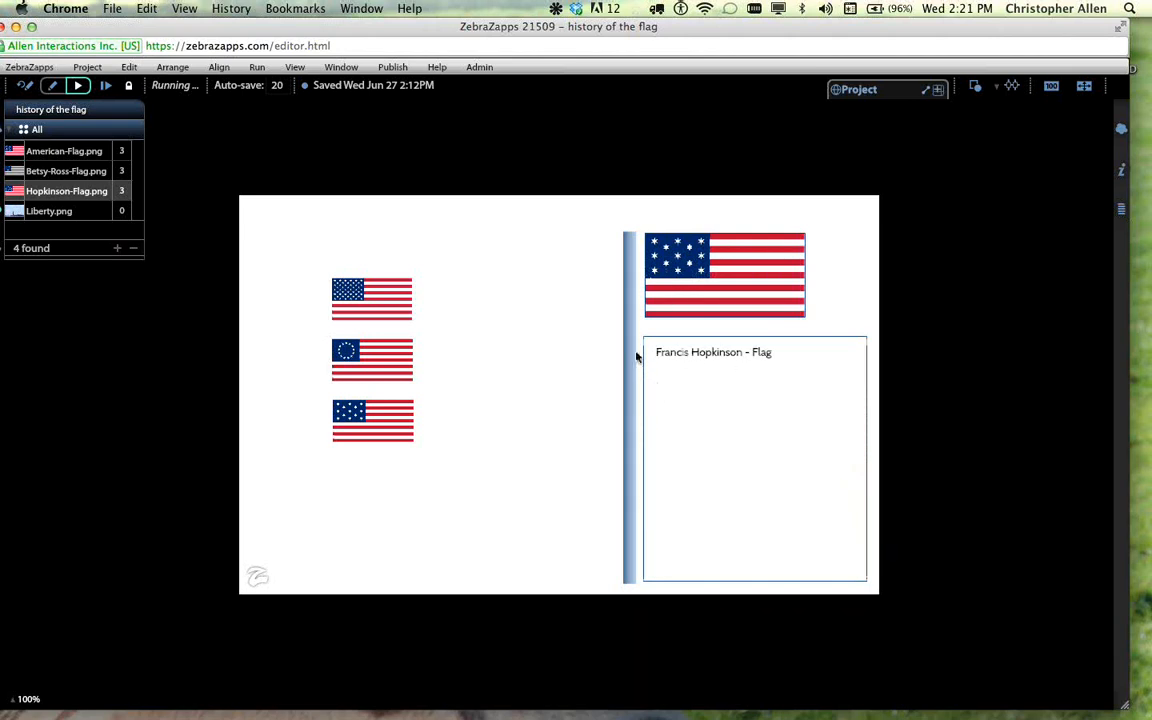
left_click_drag(354, 356, 668, 272)
left_click_drag(408, 296, 676, 305)
left_click_drag(495, 377, 625, 288)
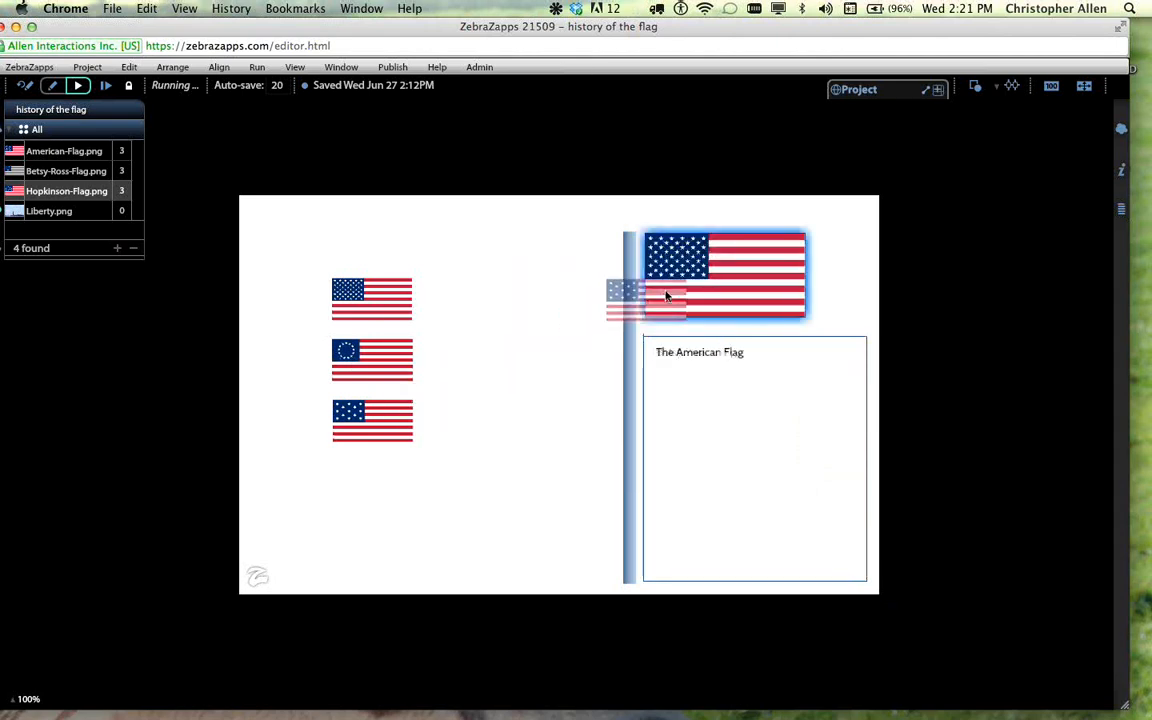
left_click_drag(397, 368, 737, 268)
left_click_drag(831, 277, 764, 290)
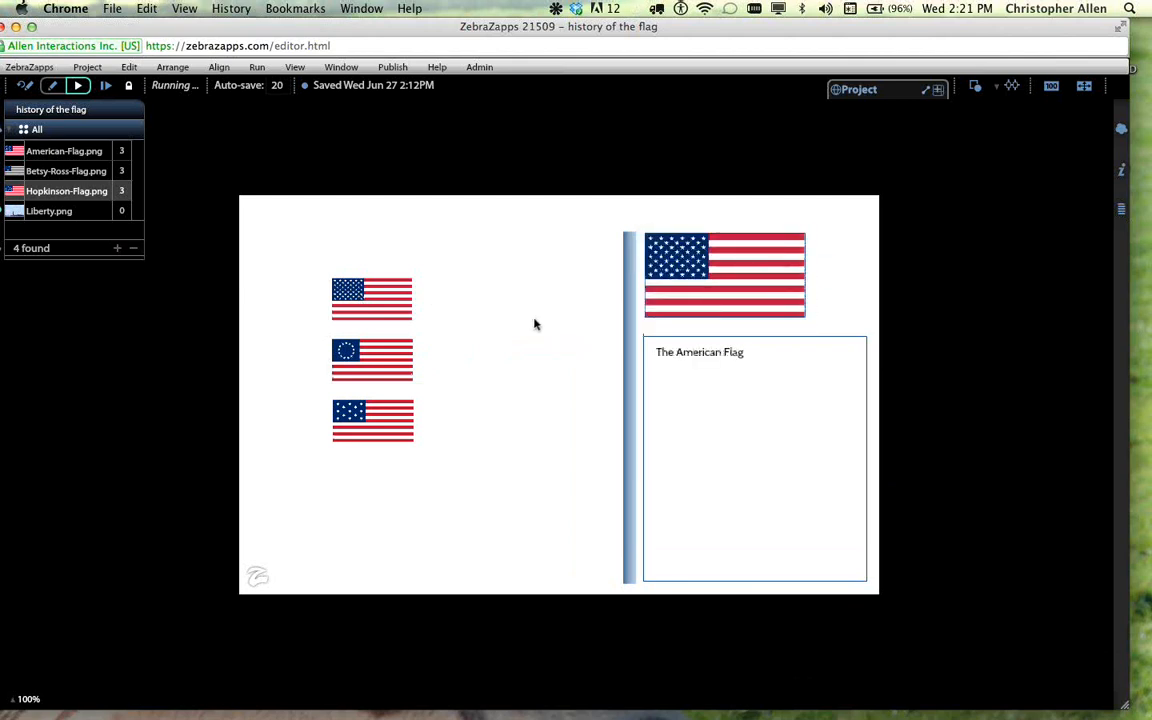
left_click(27, 88)
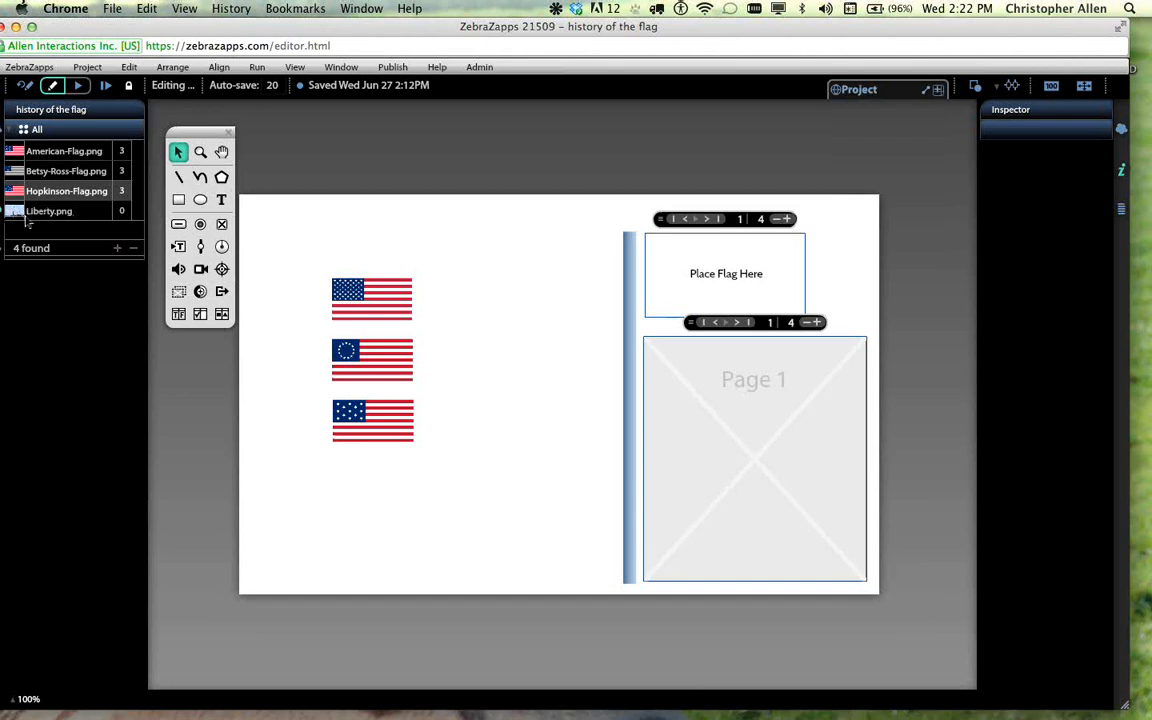
- Place the Liberty.png image over the whole stage as a background and send it to the back
left_click_drag(18, 218, 414, 153)
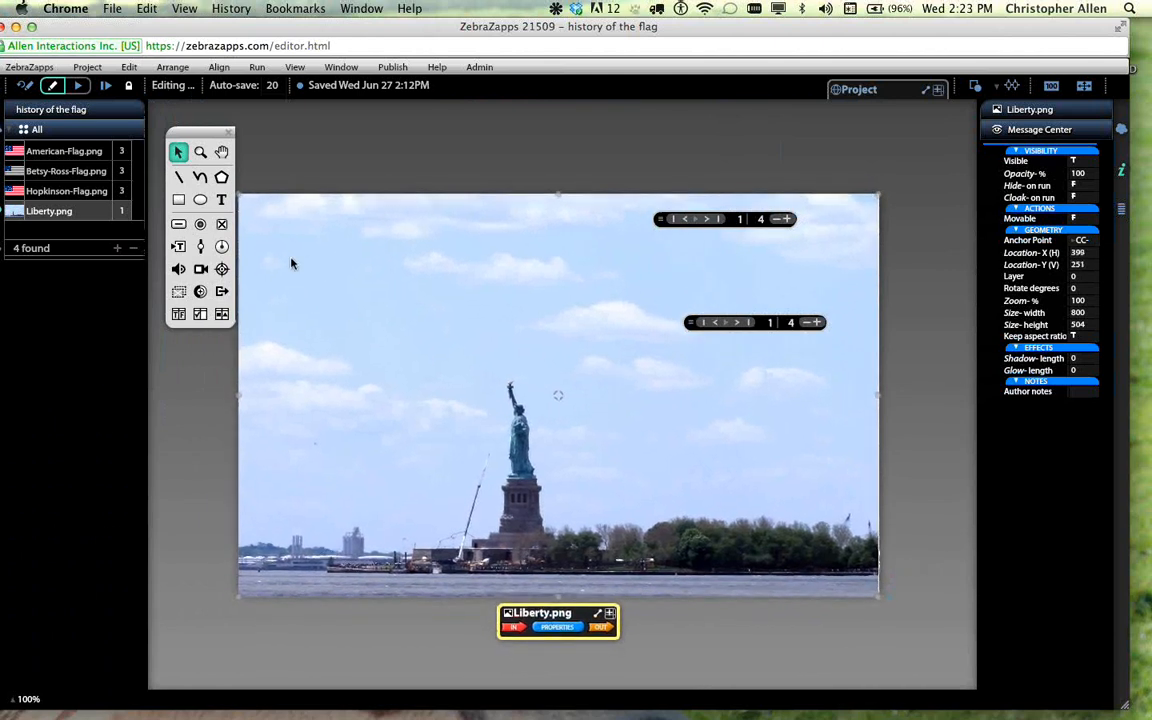
left_click(172, 67)
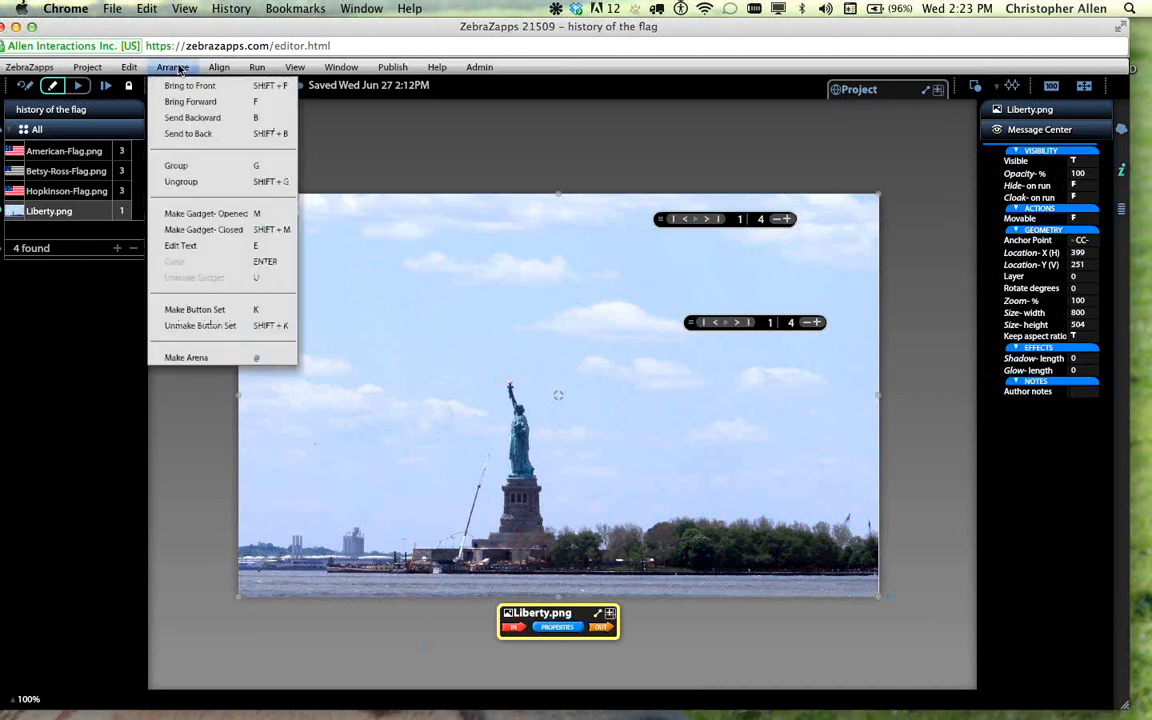
left_click(196, 134)
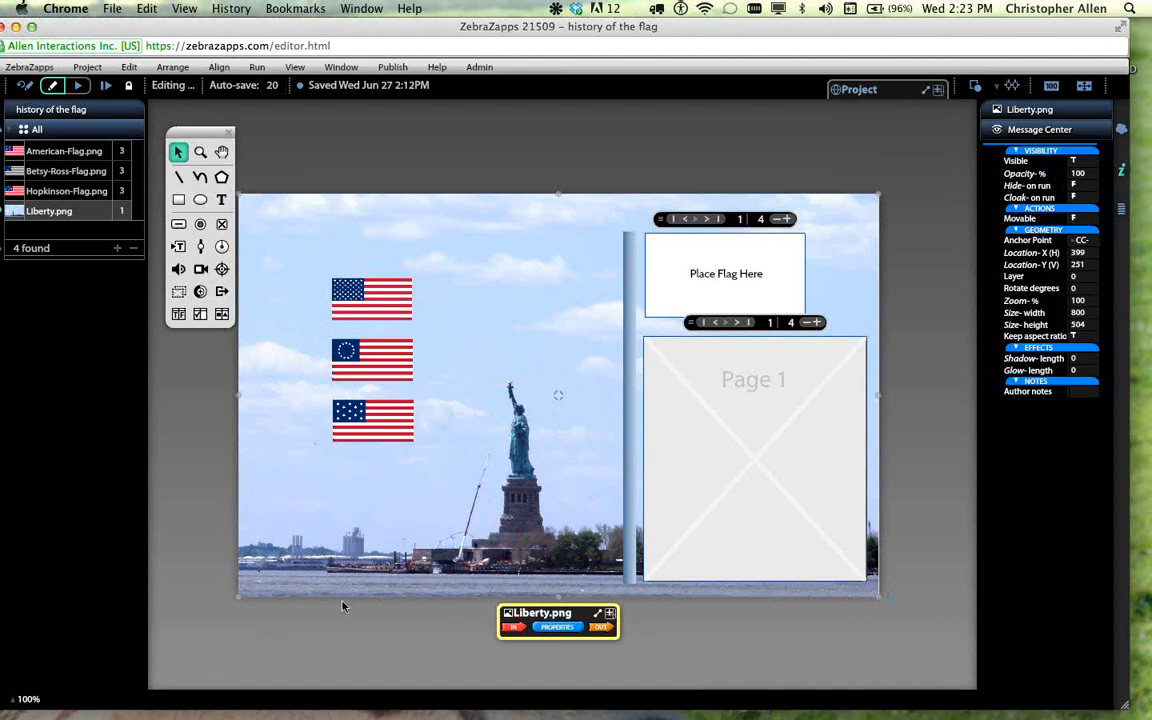
left_click(420, 582)
left_click(383, 657)
left_click_drag(384, 657, 193, 522)
left_click_drag(279, 526, 430, 603)
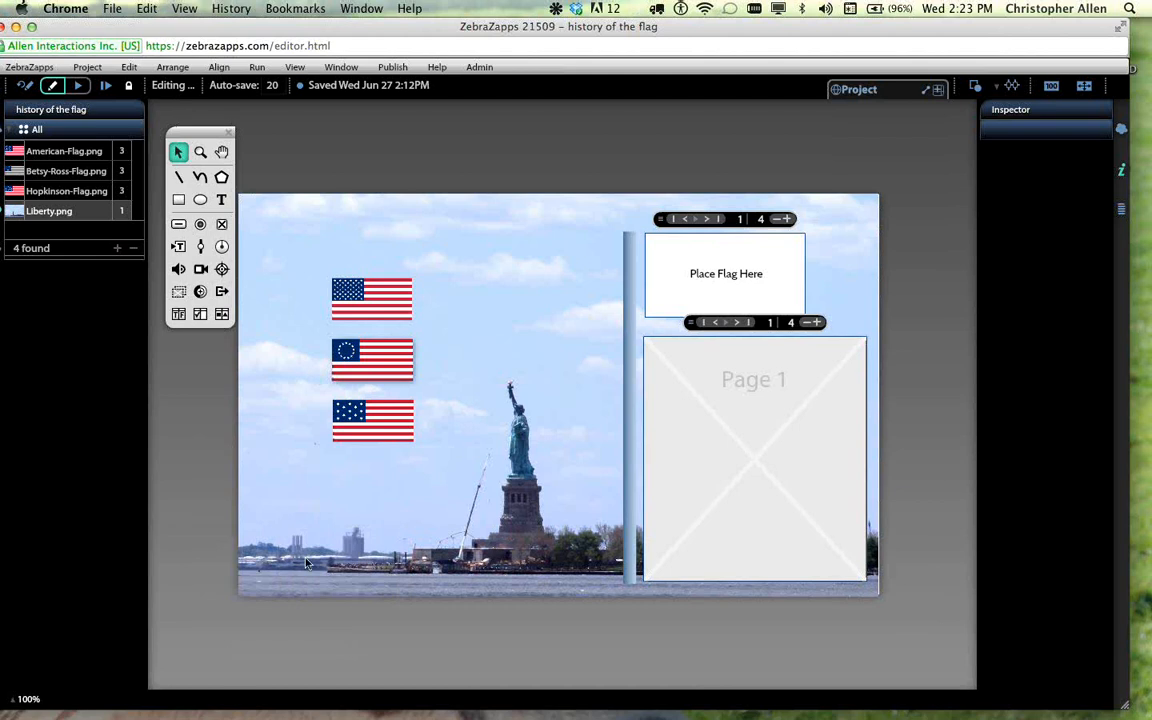
- Run the project over the Liberty background, drop each of the three flags on the drop spot, and return to editing
left_click(78, 85)
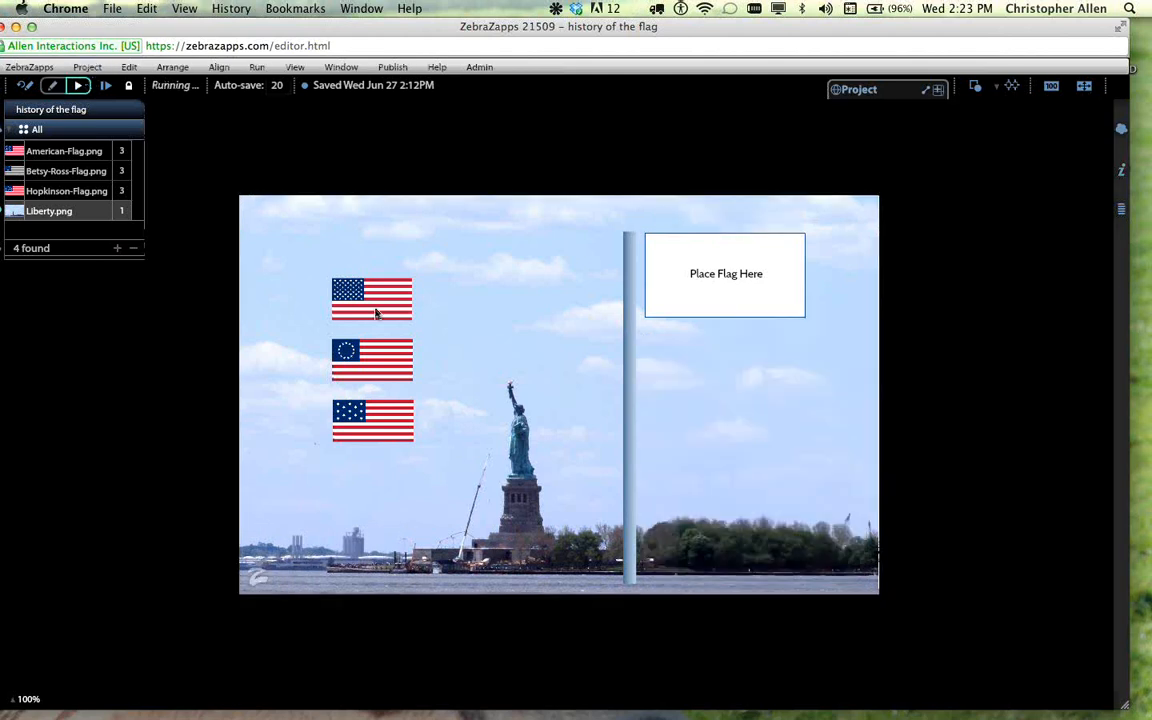
left_click_drag(348, 285, 650, 316)
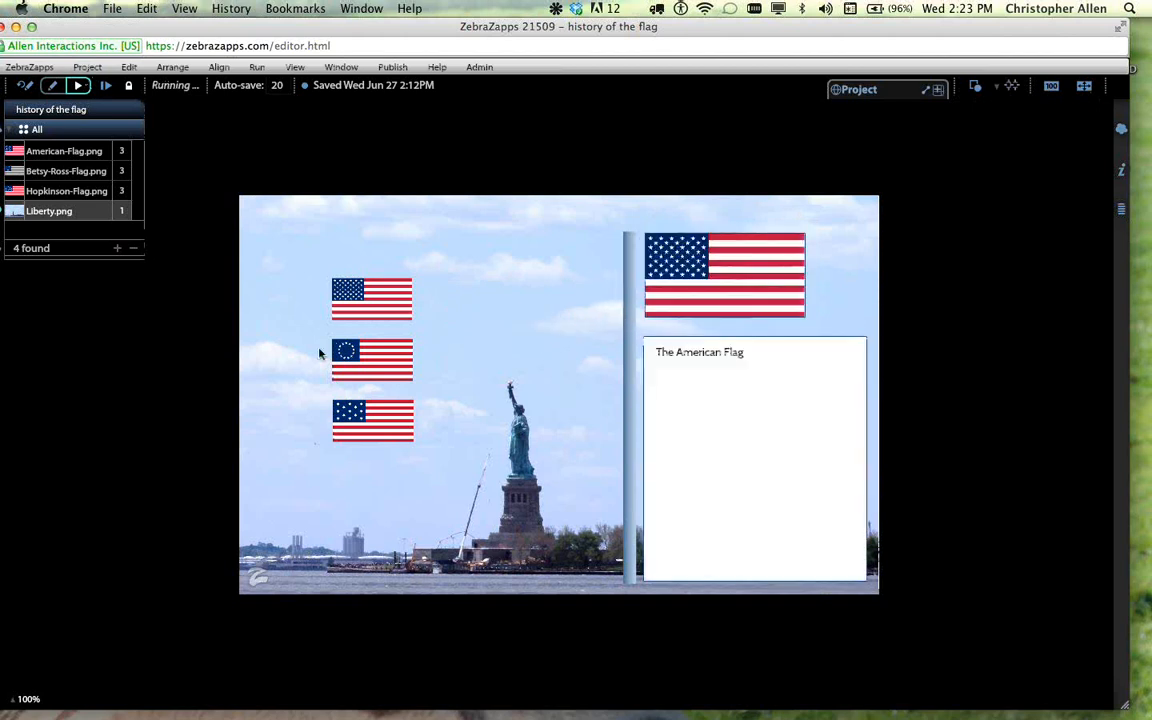
left_click_drag(362, 356, 672, 316)
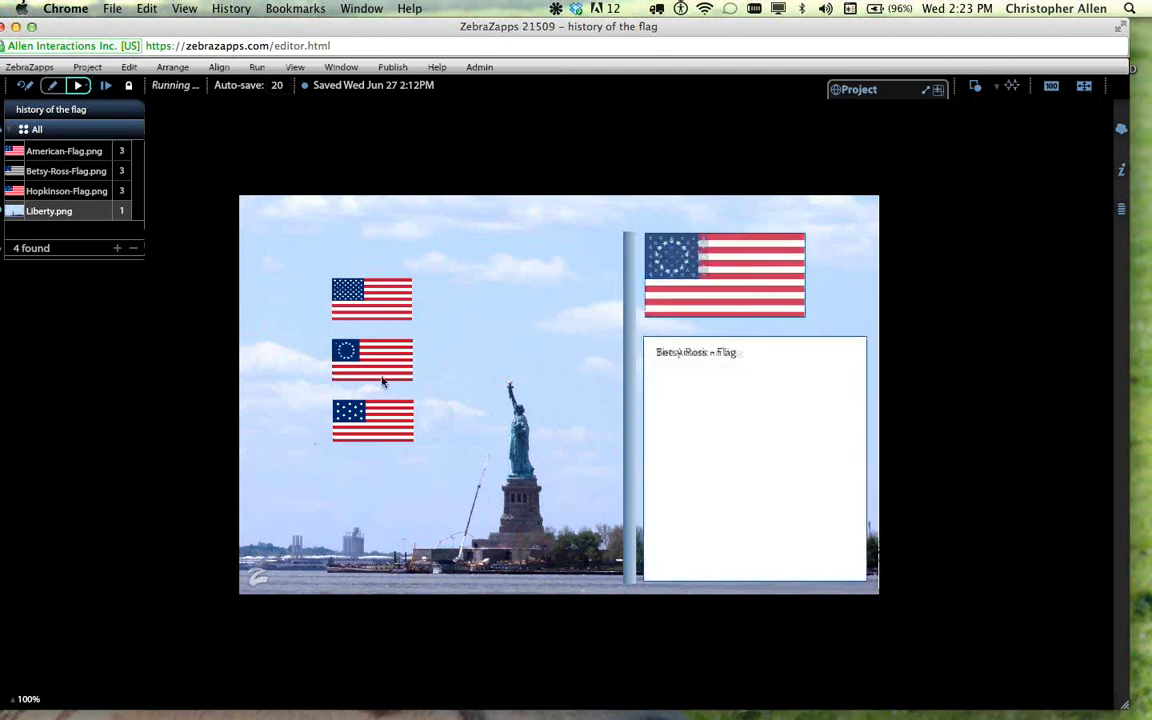
left_click_drag(737, 261, 738, 259)
left_click_drag(403, 295, 707, 280)
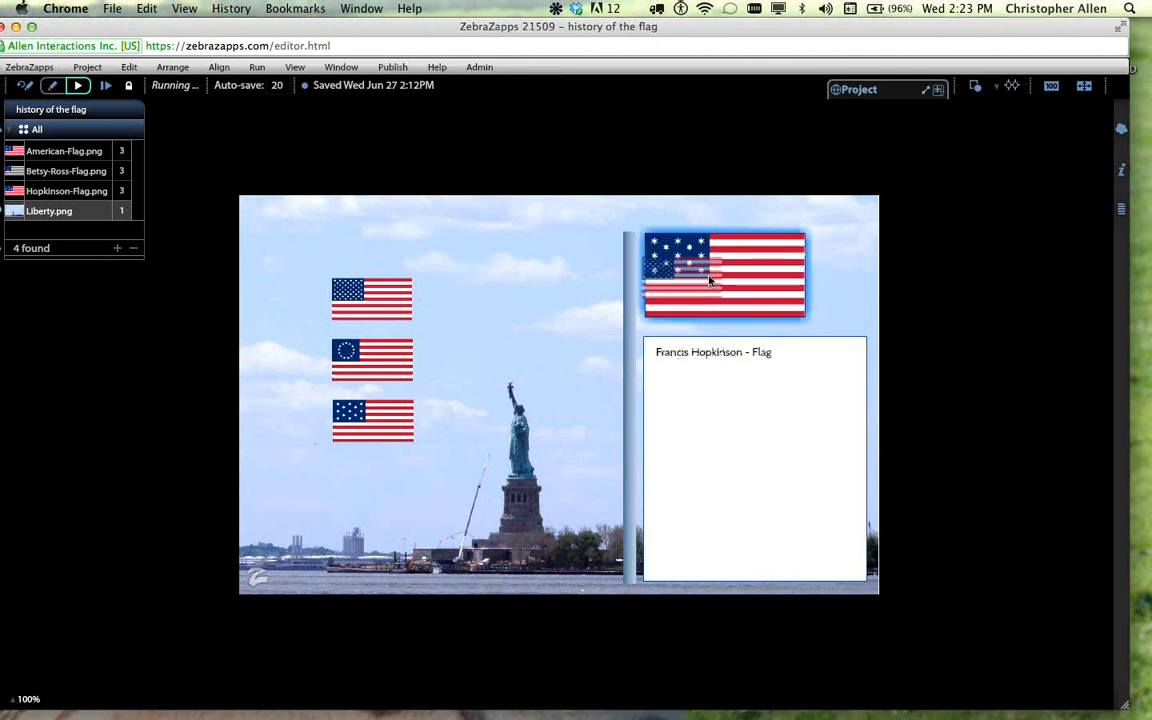
left_click_drag(373, 355, 743, 249)
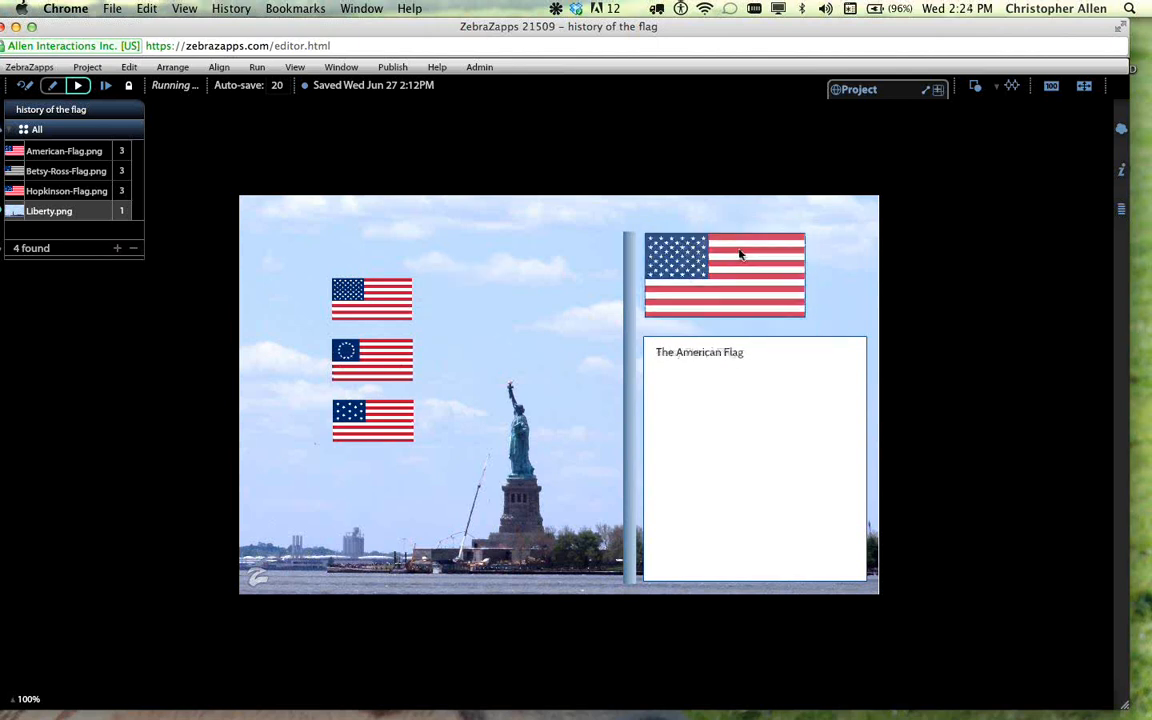
left_click(25, 86)
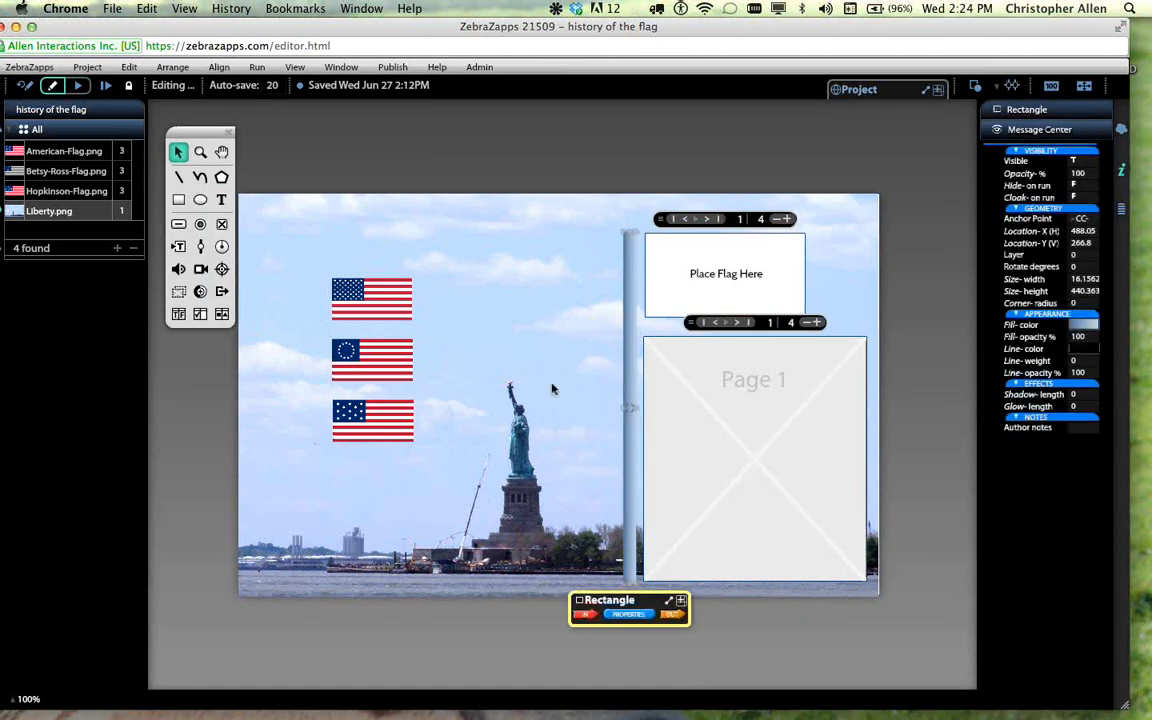
- Send the flagpole rectangle backward in the stacking order and deselect it
left_click(173, 68)
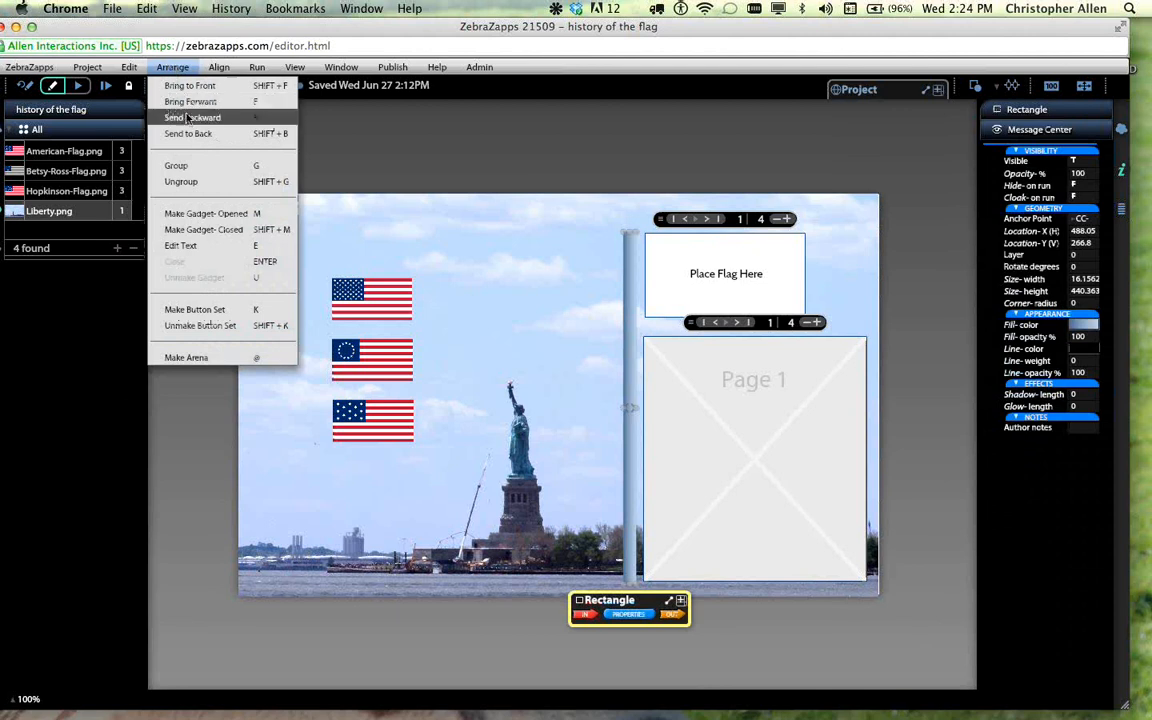
left_click(175, 116)
left_click(173, 67)
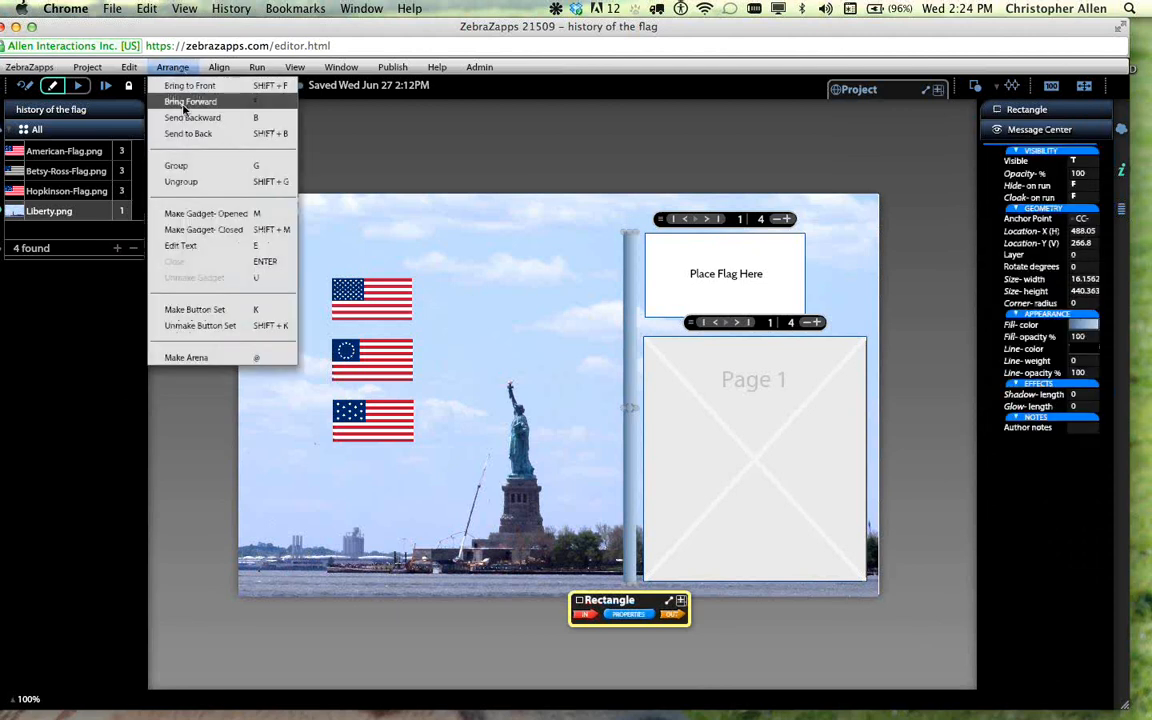
left_click(175, 116)
left_click(409, 121)
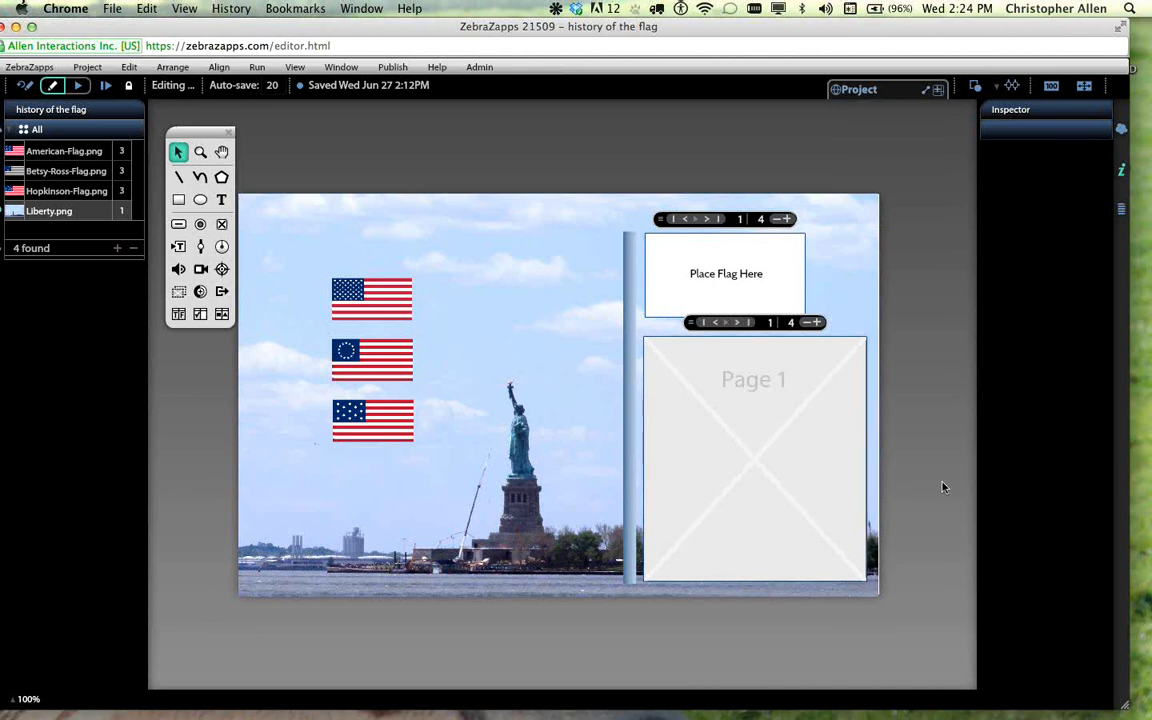
- Turn the Arena to page 2, The American Flag, and draw a push button about 98 by 48 near the page's lower right
left_click(785, 489)
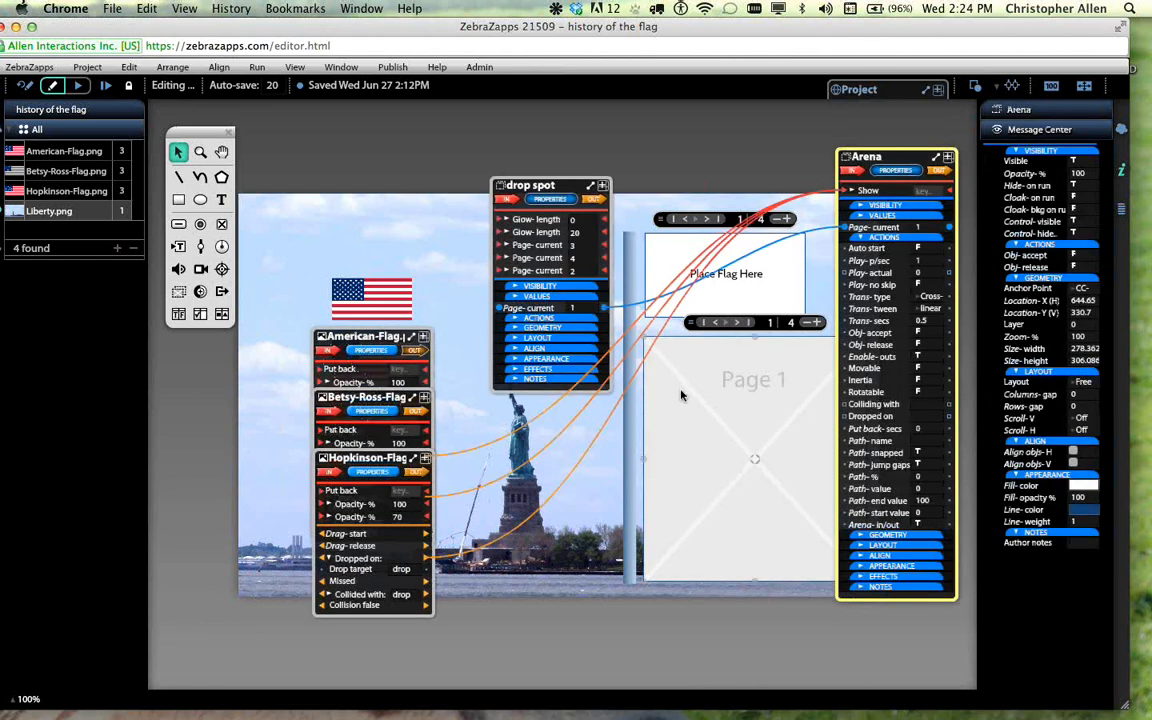
left_click(737, 323)
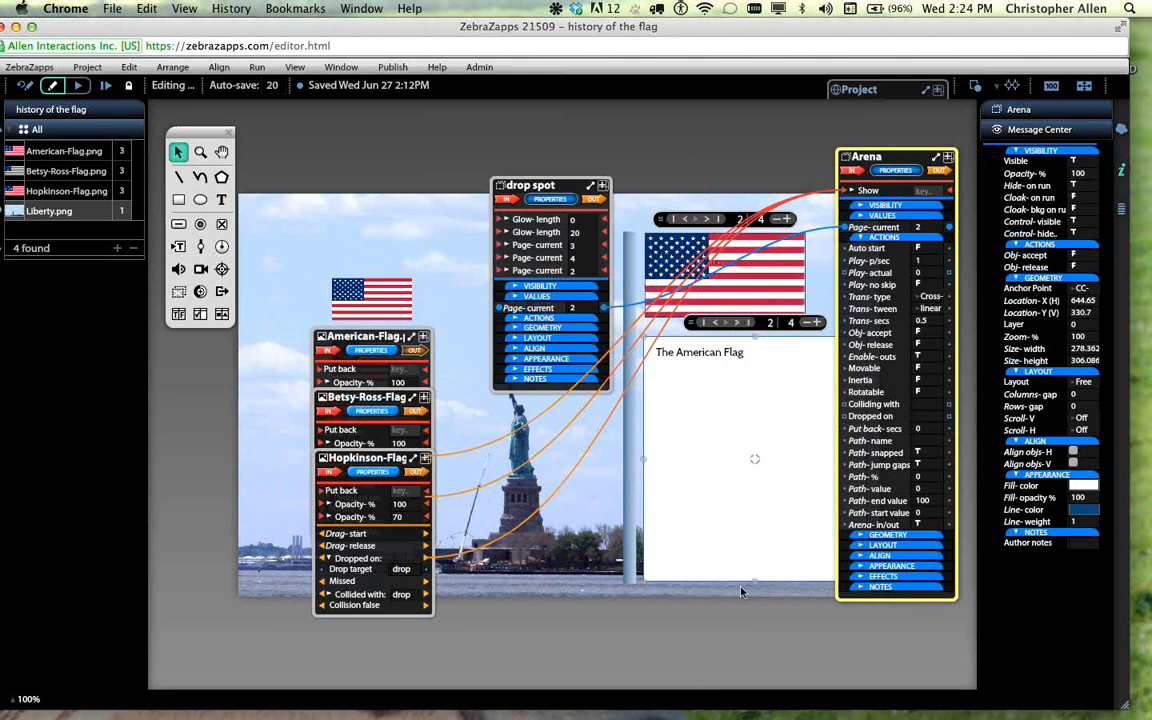
left_click(666, 527)
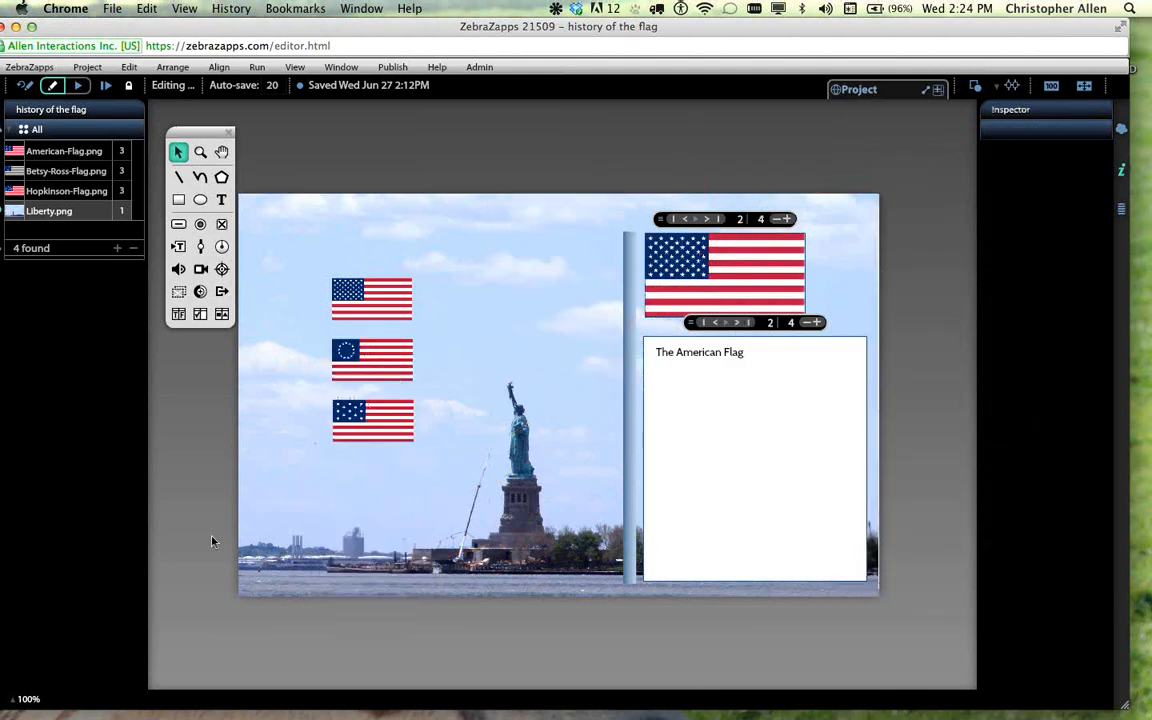
left_click(177, 225)
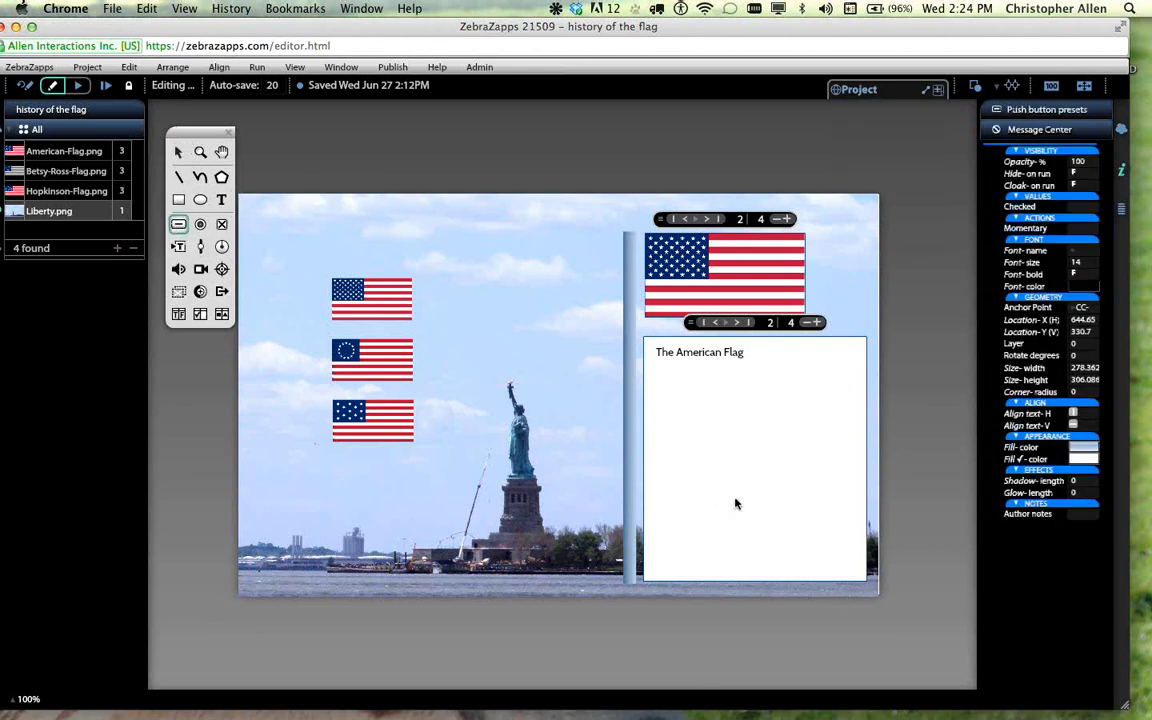
mouse_move(750, 509)
left_mouse_down()
mouse_move(826, 538)
mouse_move(829, 550)
left_mouse_up()
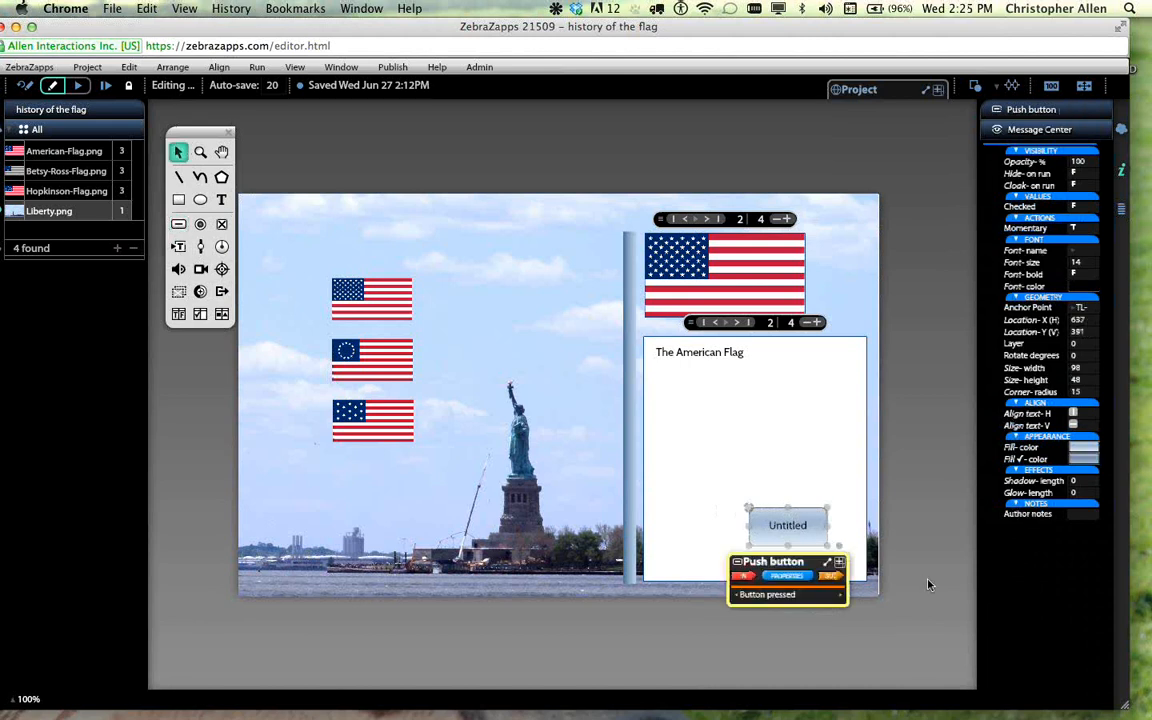
left_click(872, 662)
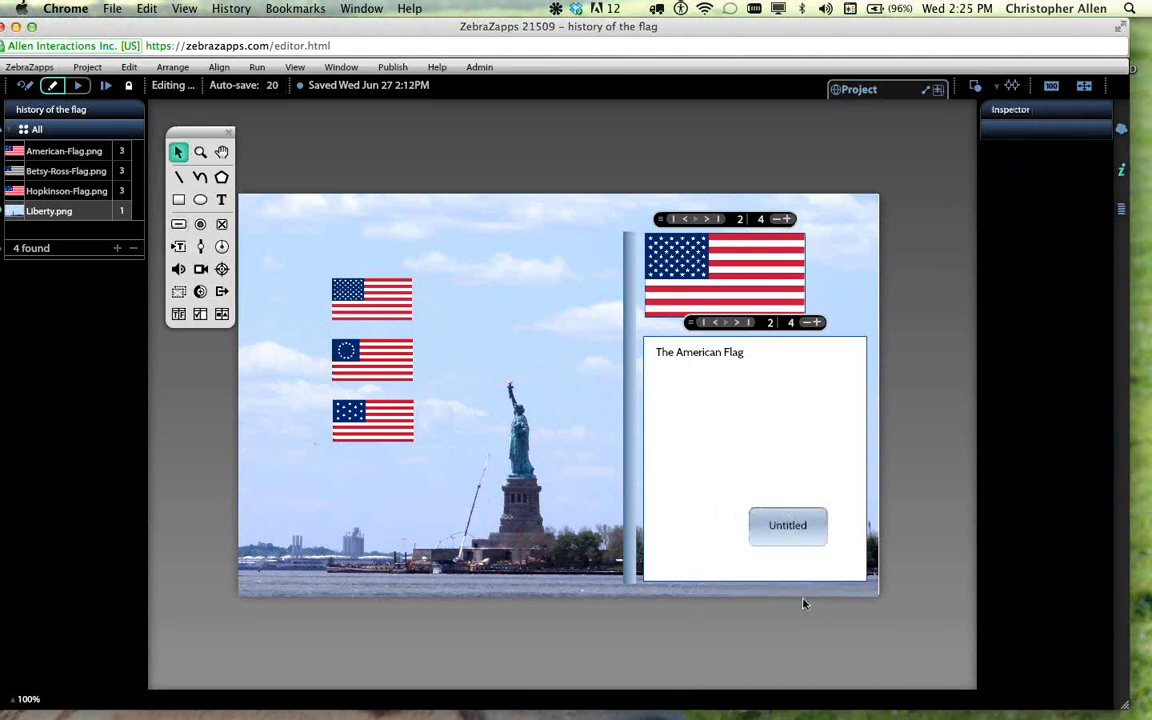
- Set the Arena's object accept property to true
left_click(679, 527)
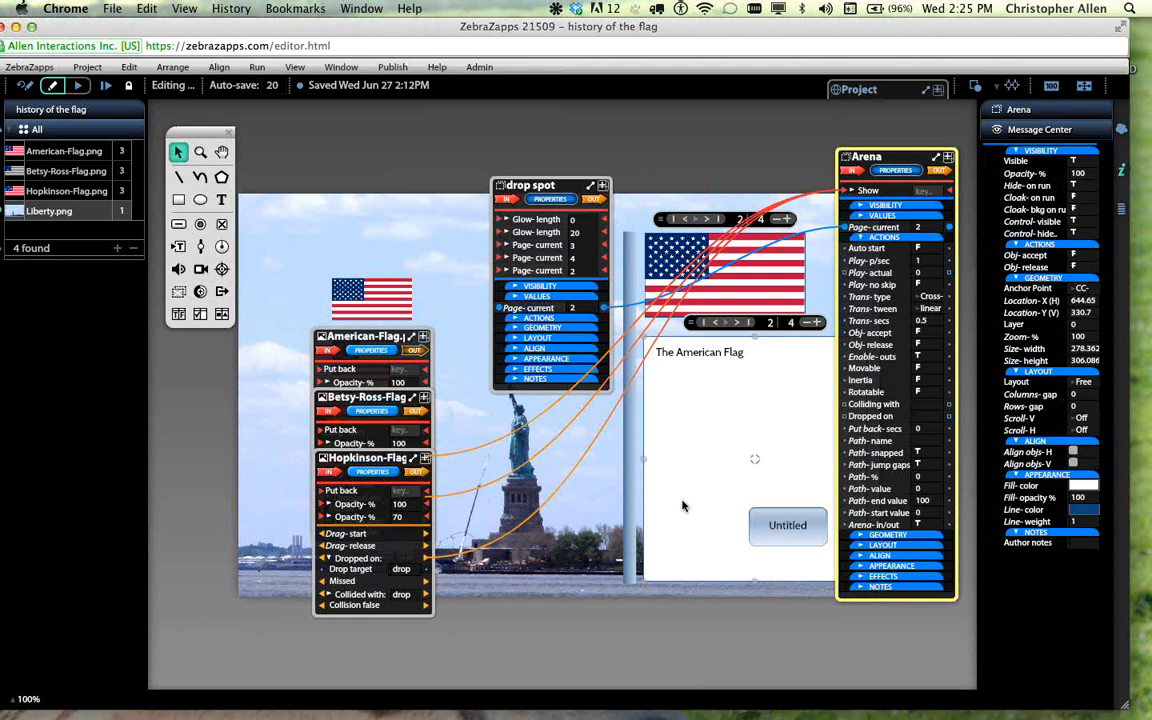
left_click(798, 629)
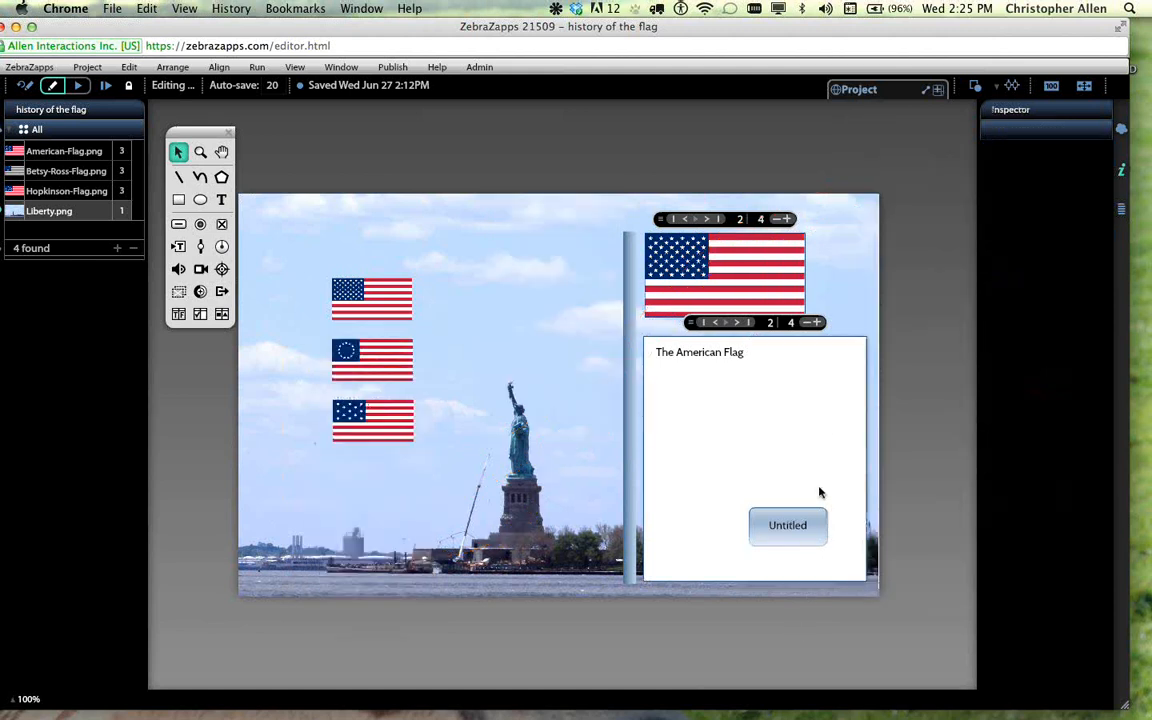
left_click(740, 509)
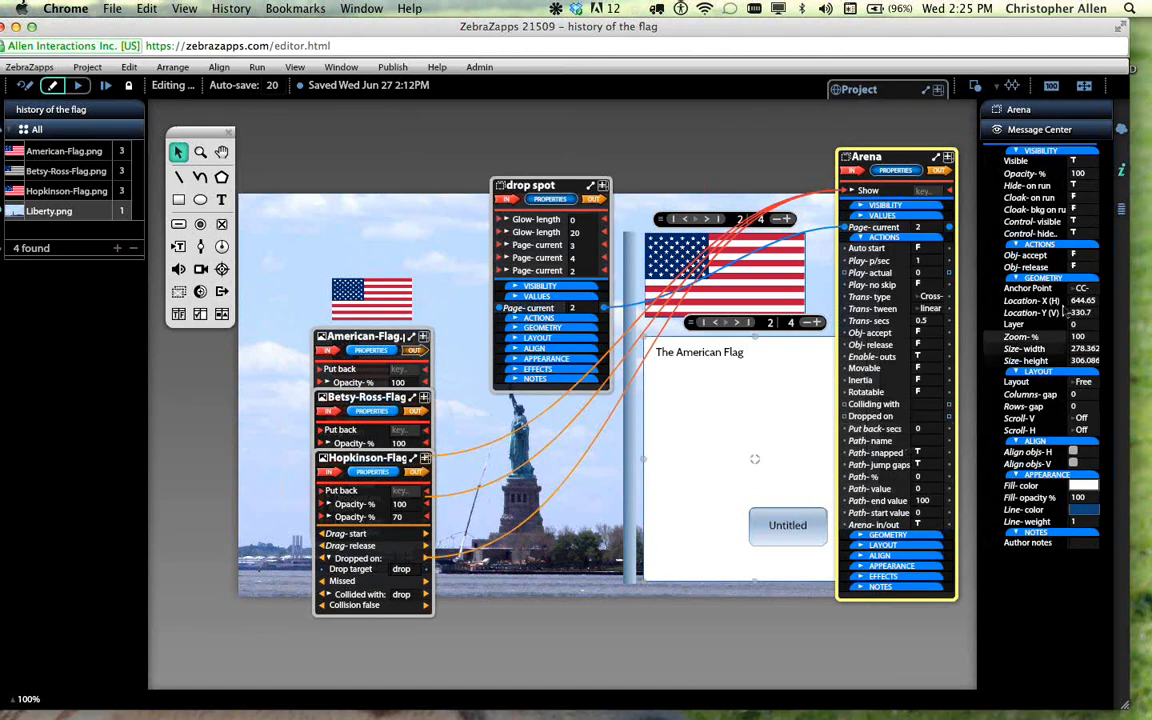
left_click(1076, 256)
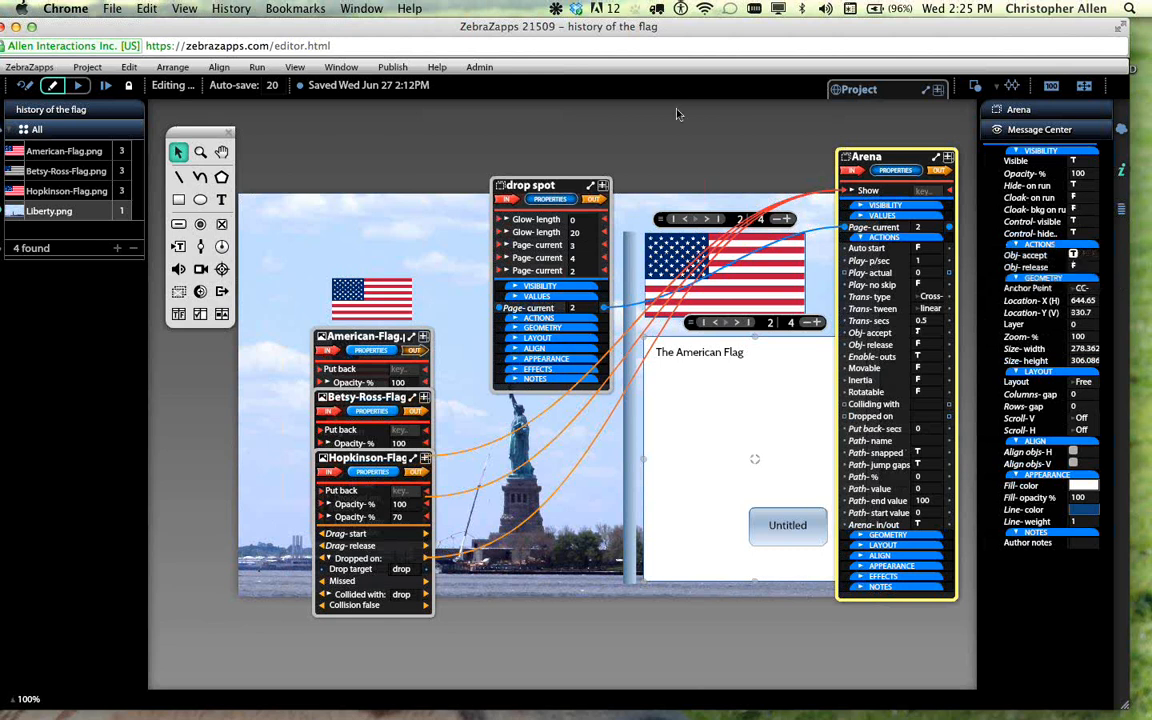
left_click(677, 114)
- Move the push button into the lower-right corner of the Arena's American Flag page and label it Learn More
left_click(786, 528)
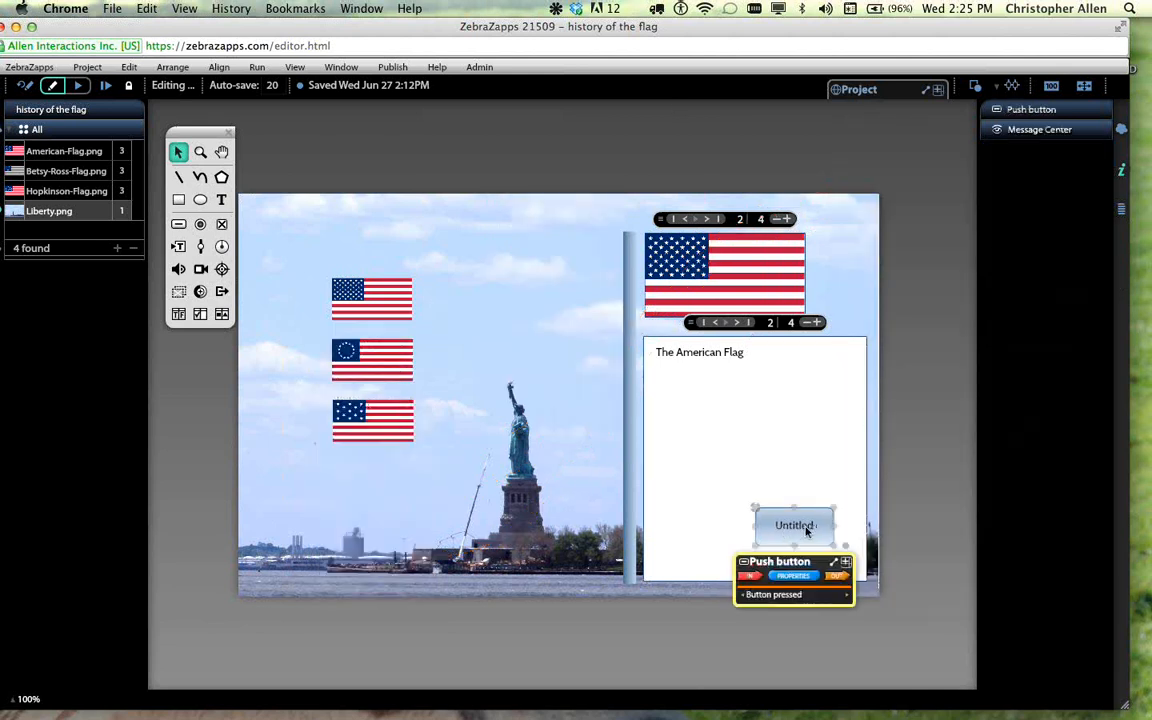
left_click_drag(806, 530, 695, 513)
left_click_drag(586, 470, 807, 560)
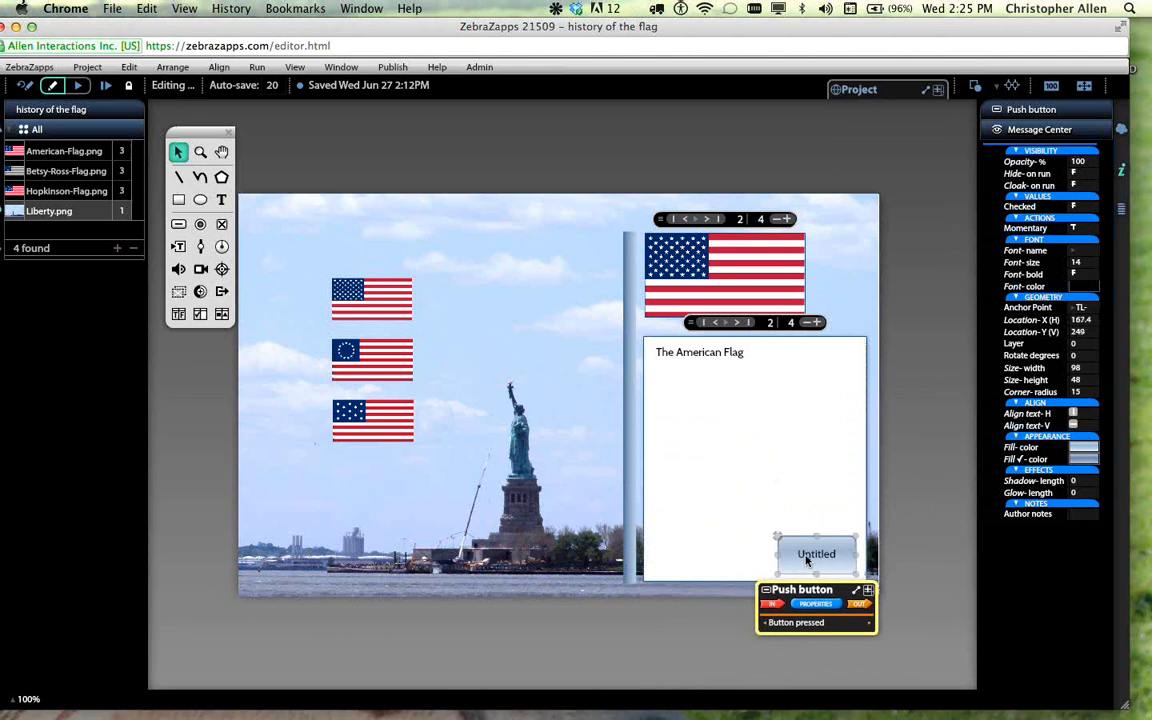
double_click(807, 560)
type("Learn More")
left_click(655, 665)
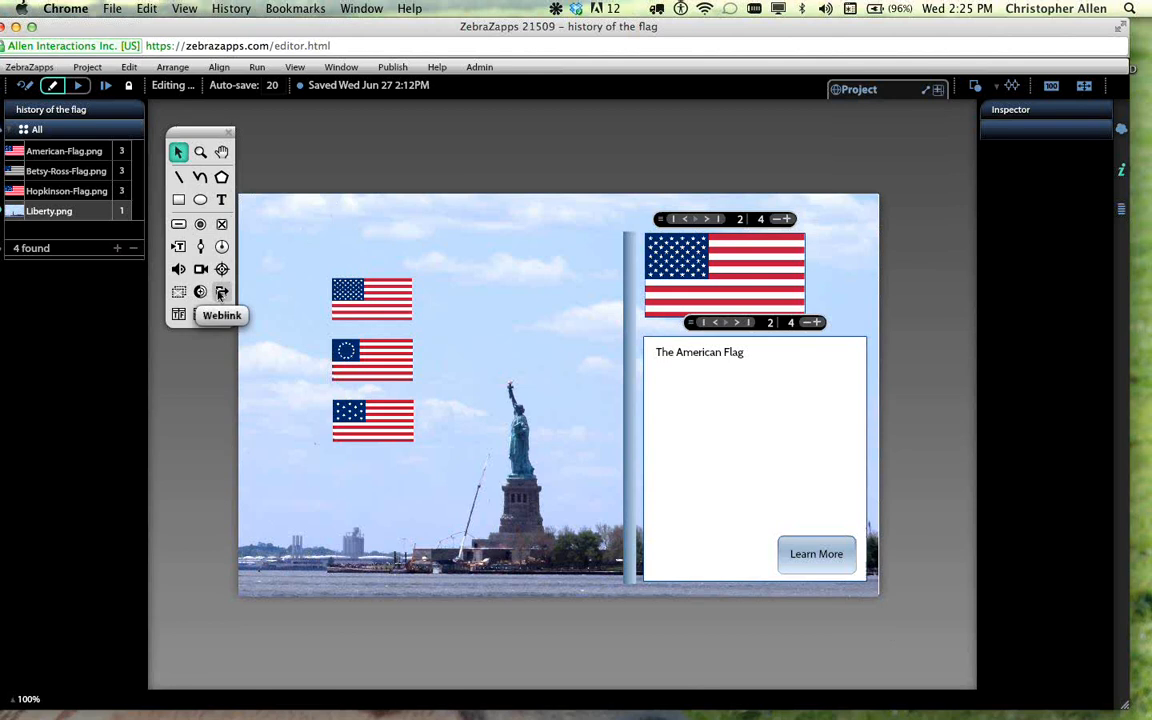
- Place a Weblink object on the empty workspace beside the stage
left_click(223, 153)
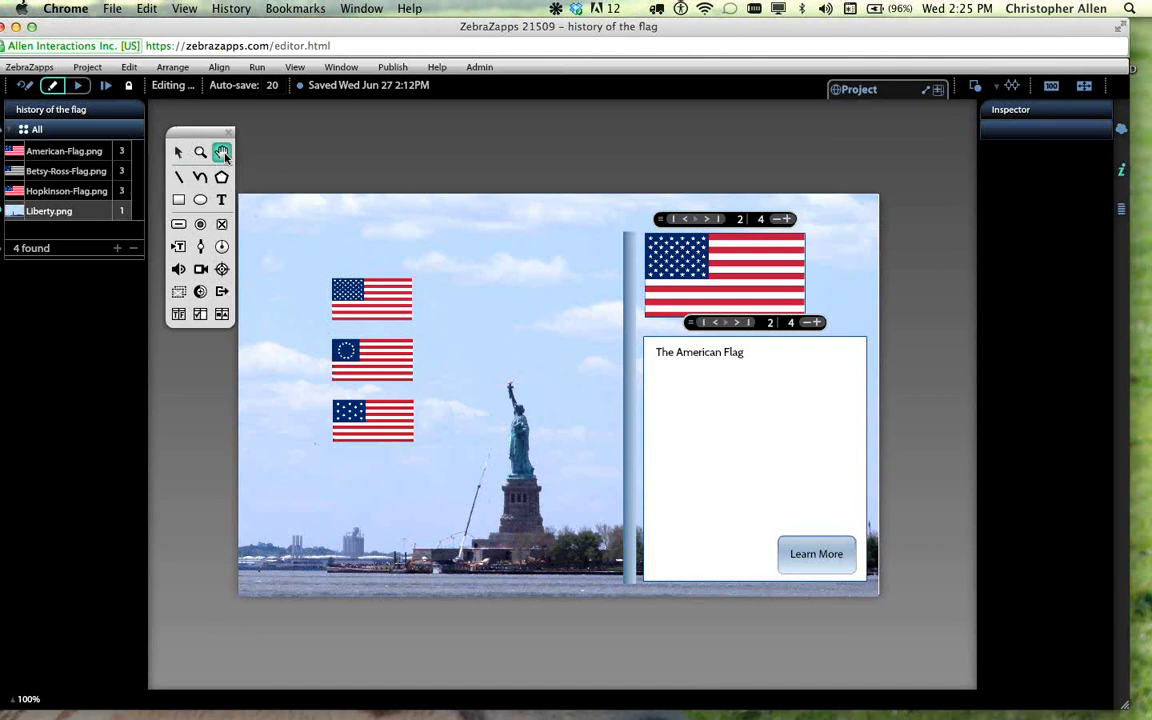
left_click_drag(903, 318, 652, 250)
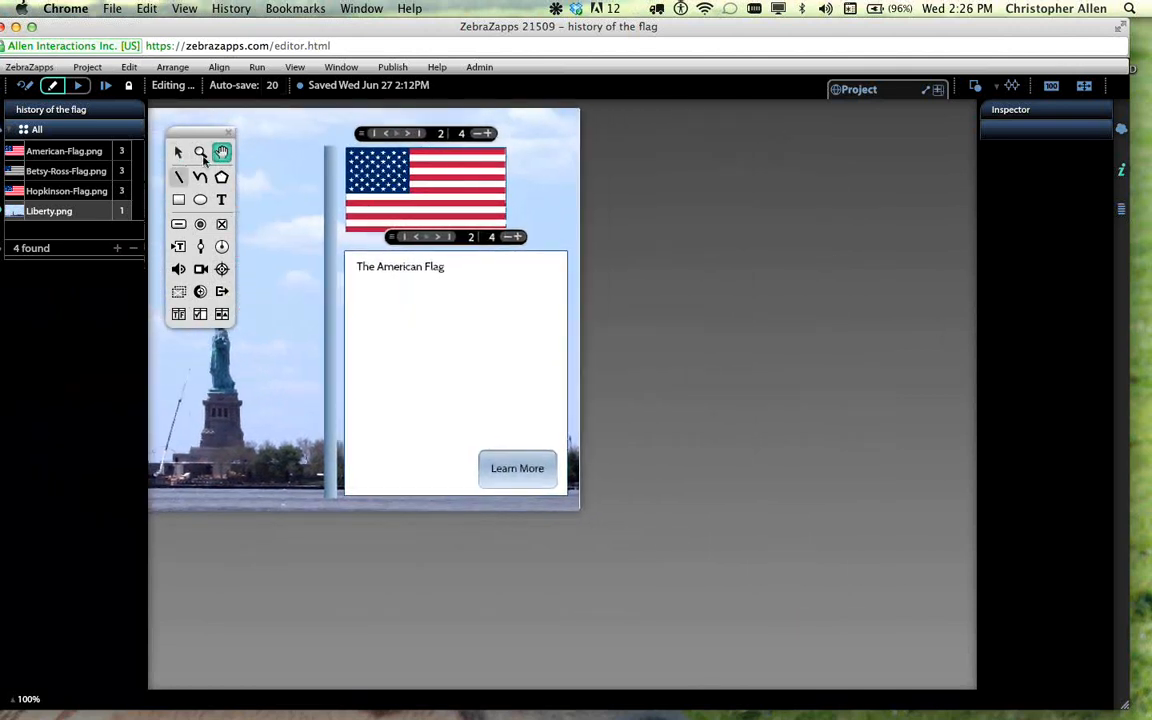
left_click_drag(211, 138, 306, 137)
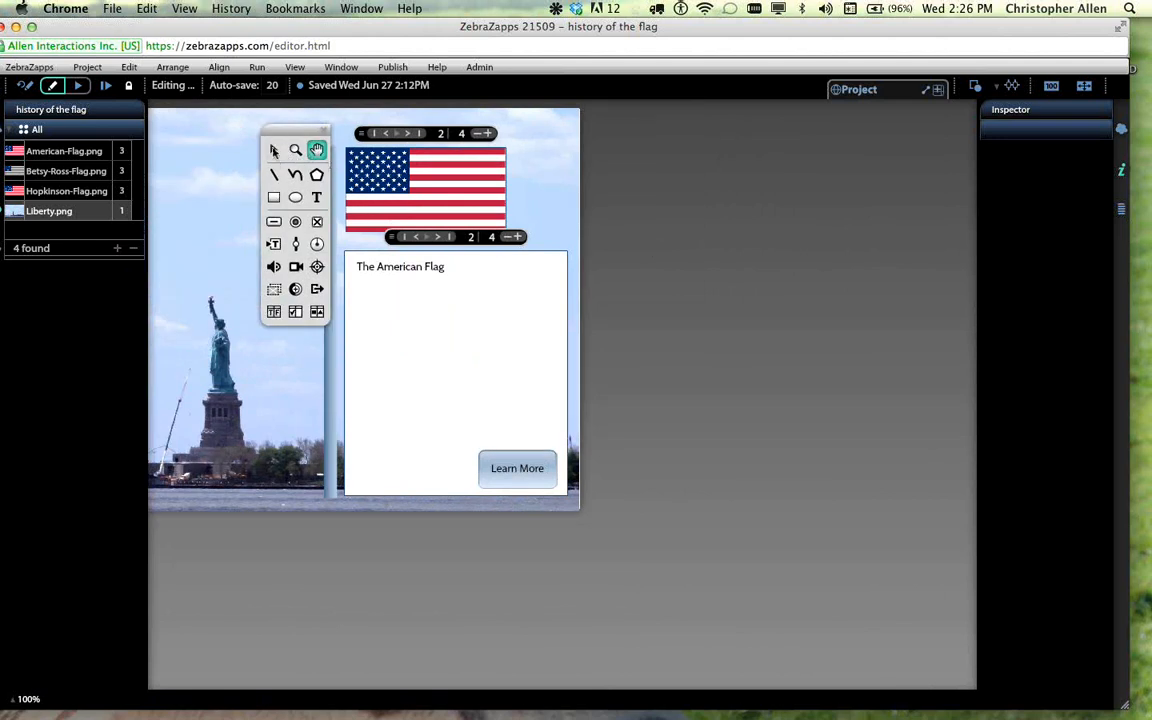
left_click(273, 149)
left_click(317, 289)
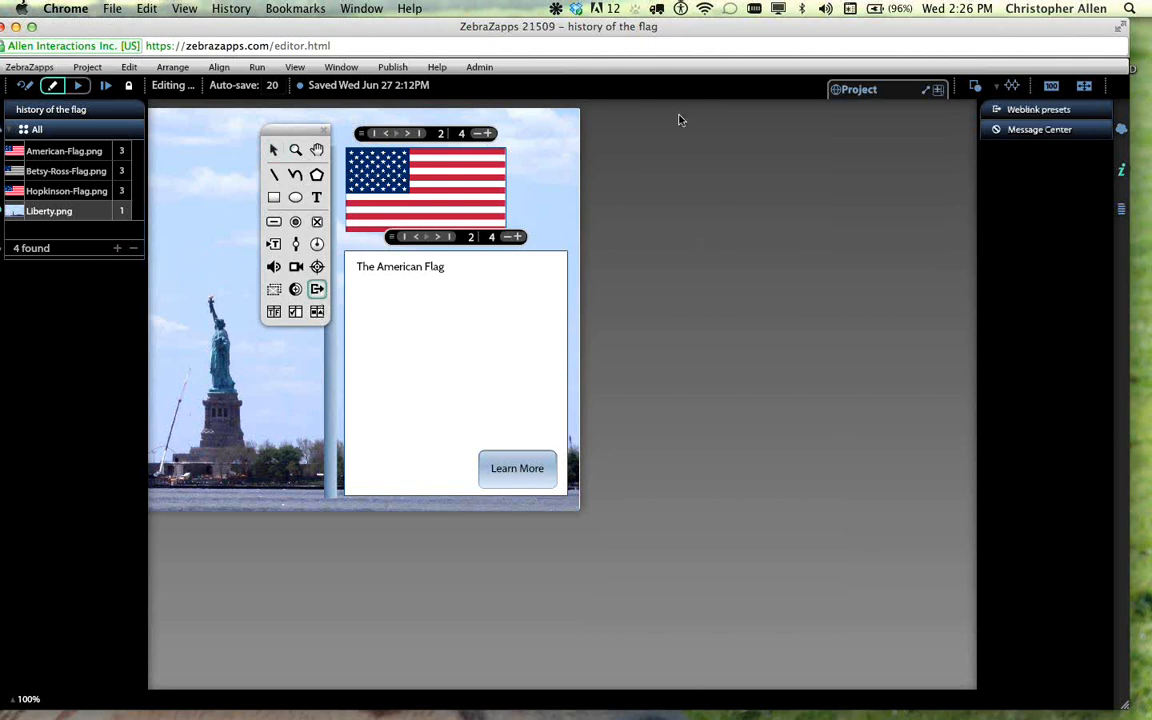
left_click(694, 205)
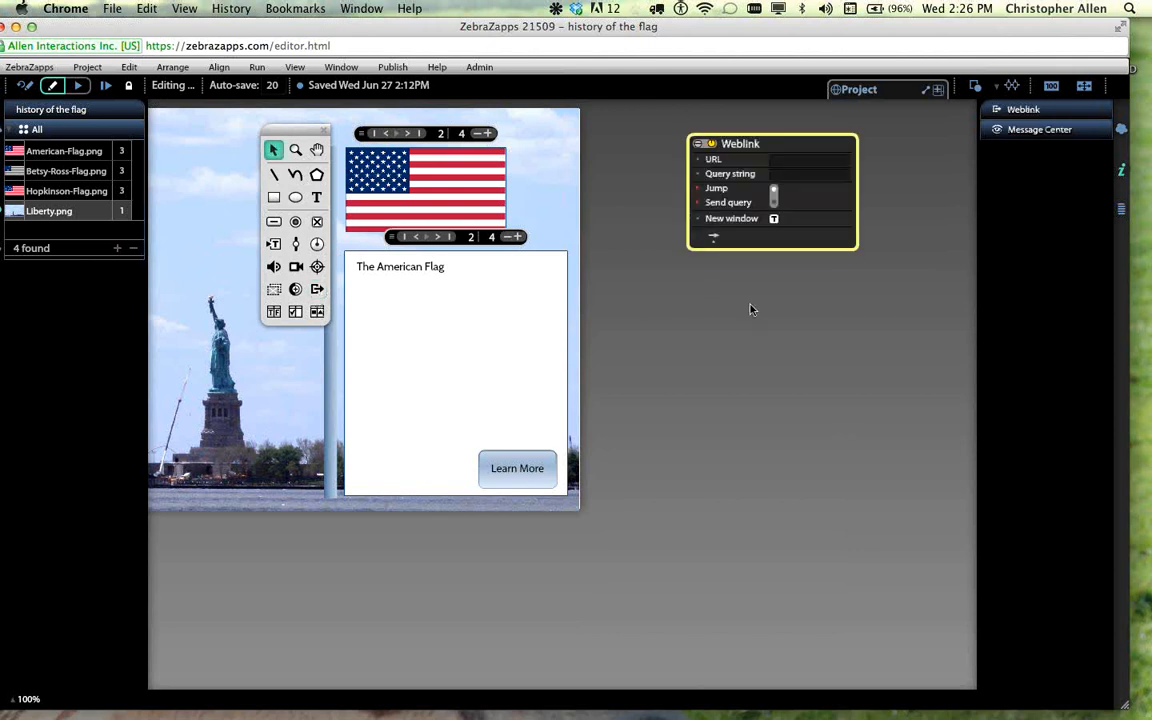
left_click_drag(768, 147, 746, 185)
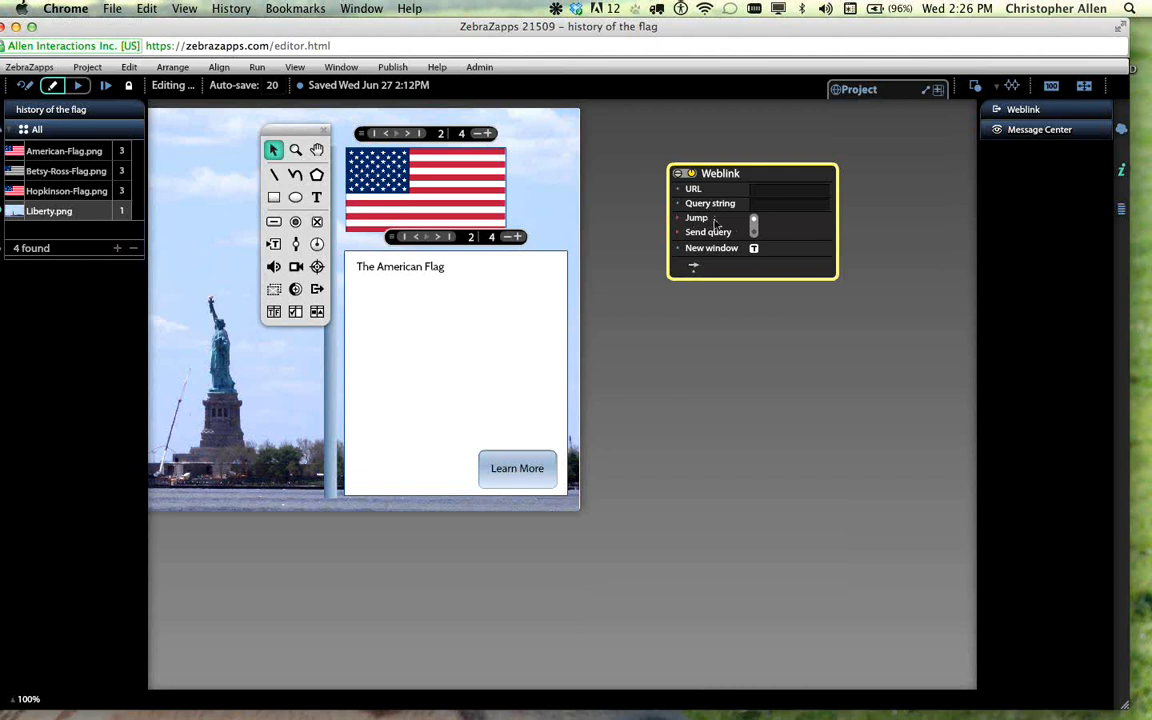
- Keep the Weblink in Jump mode and wire the Learn More button's Button pressed output to its trigger
left_click(754, 225)
left_click(754, 225)
left_click(637, 542)
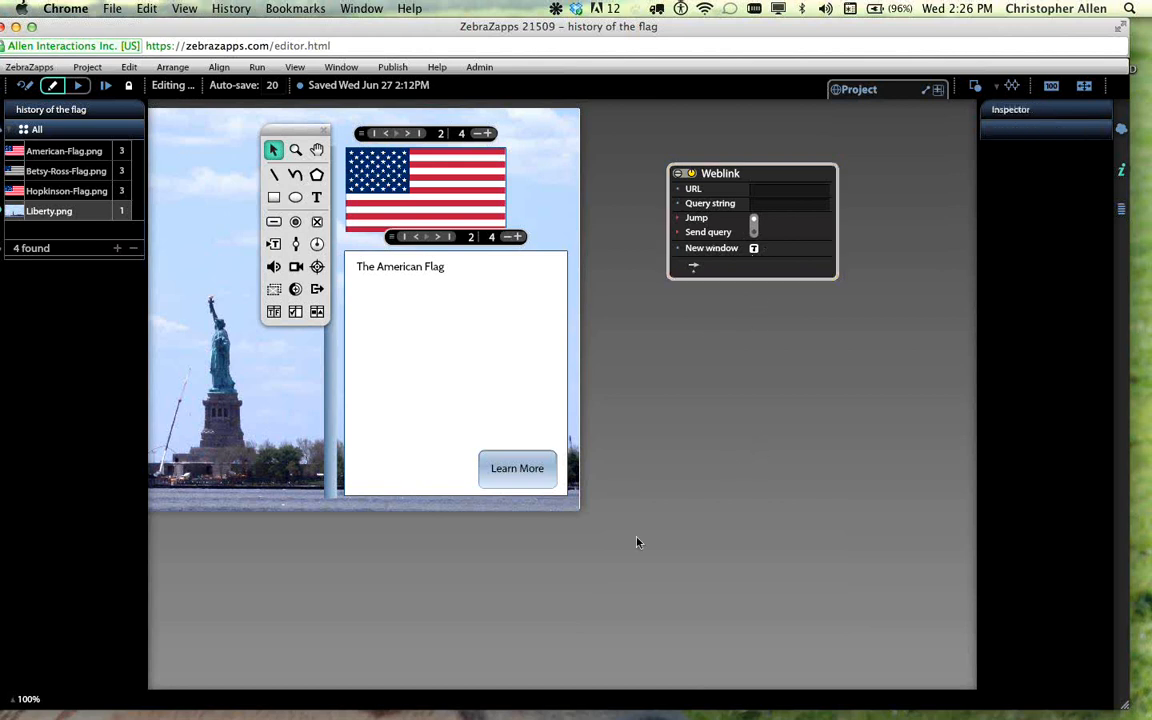
left_click(553, 471)
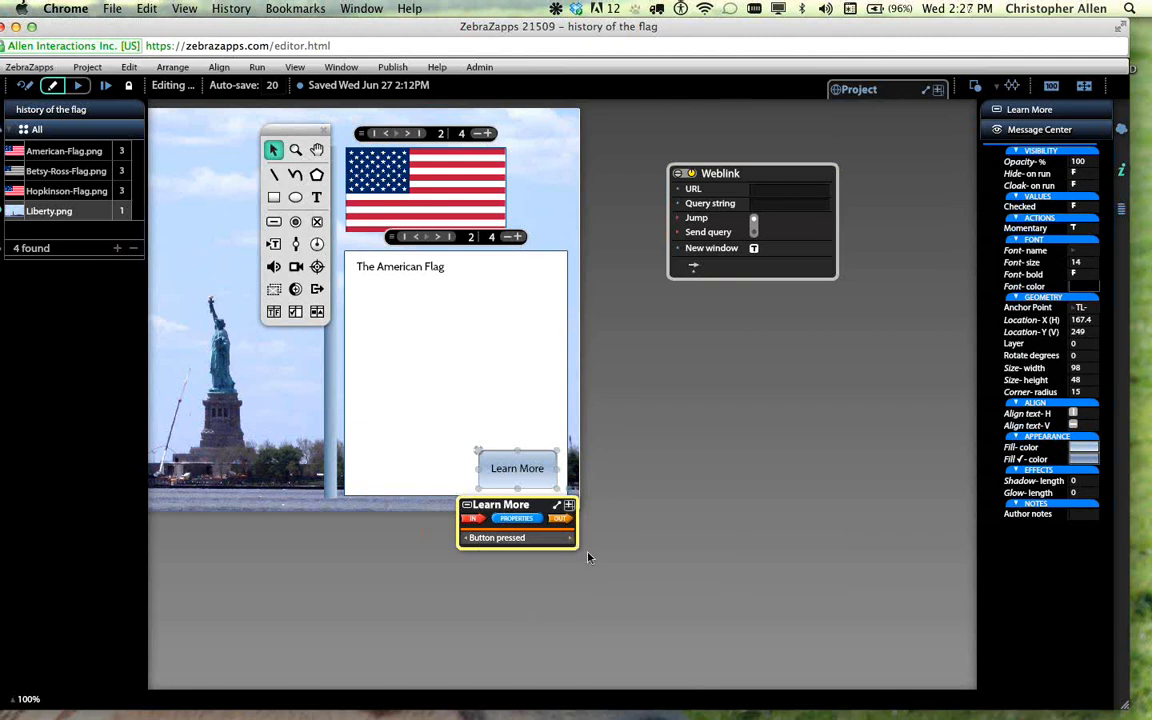
left_click_drag(571, 538, 694, 269)
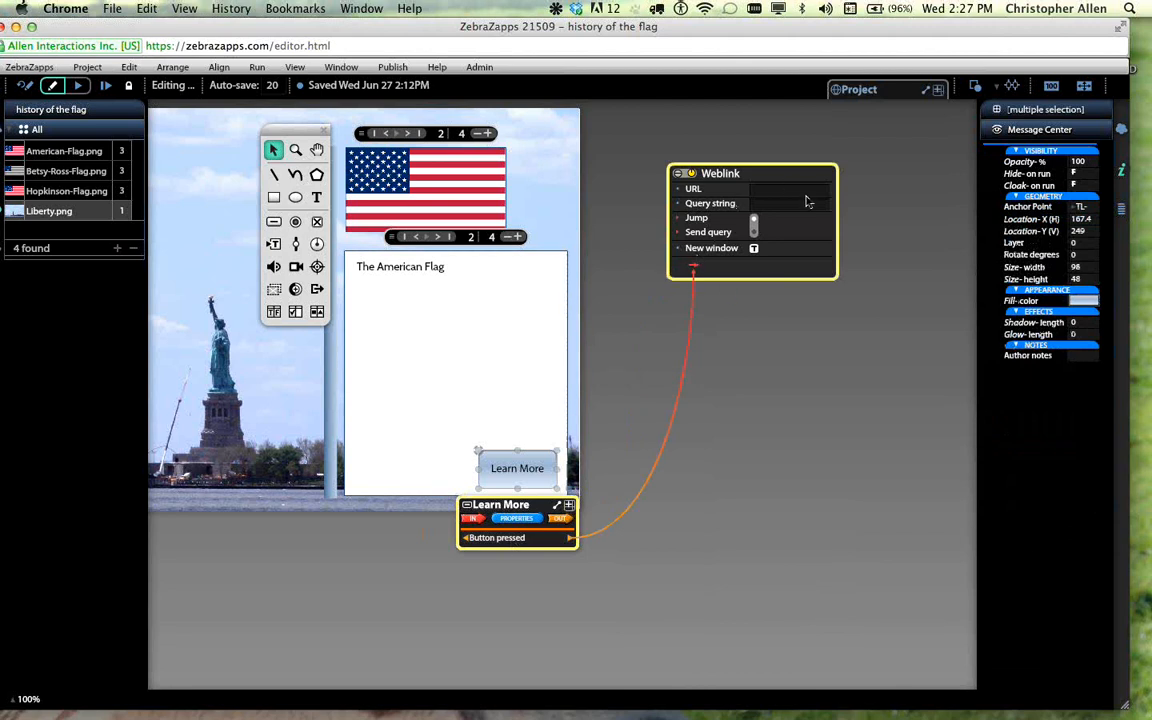
mouse_move(1010, 715)
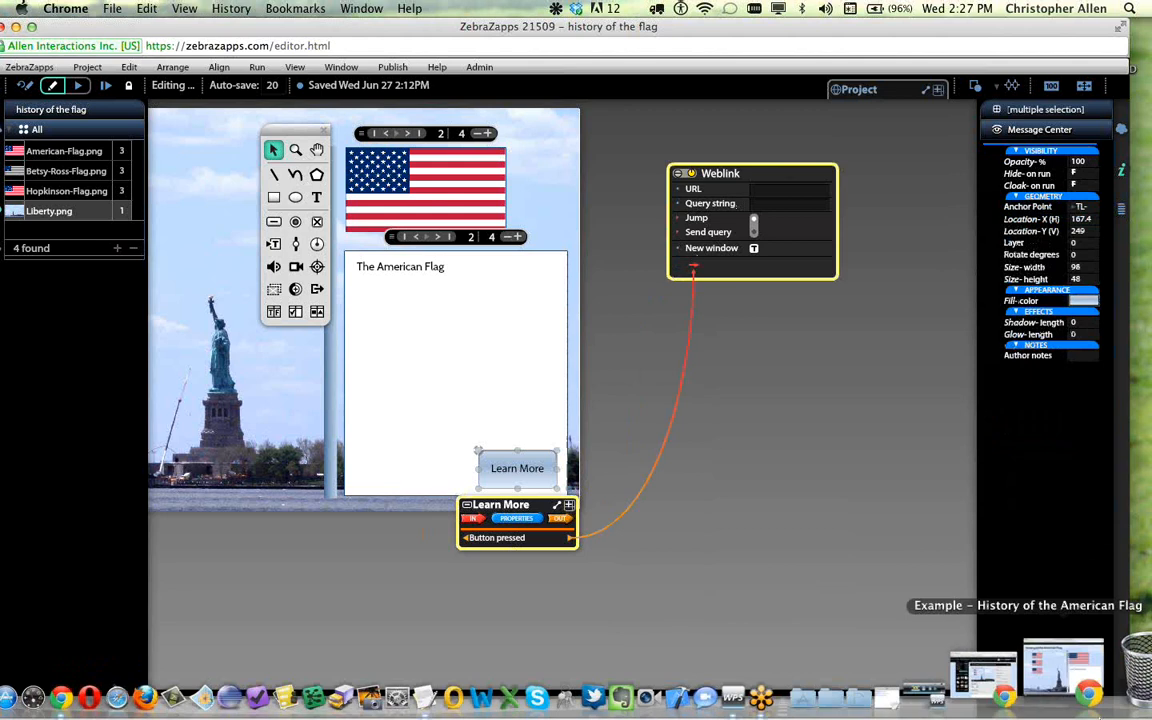
left_click(1001, 713)
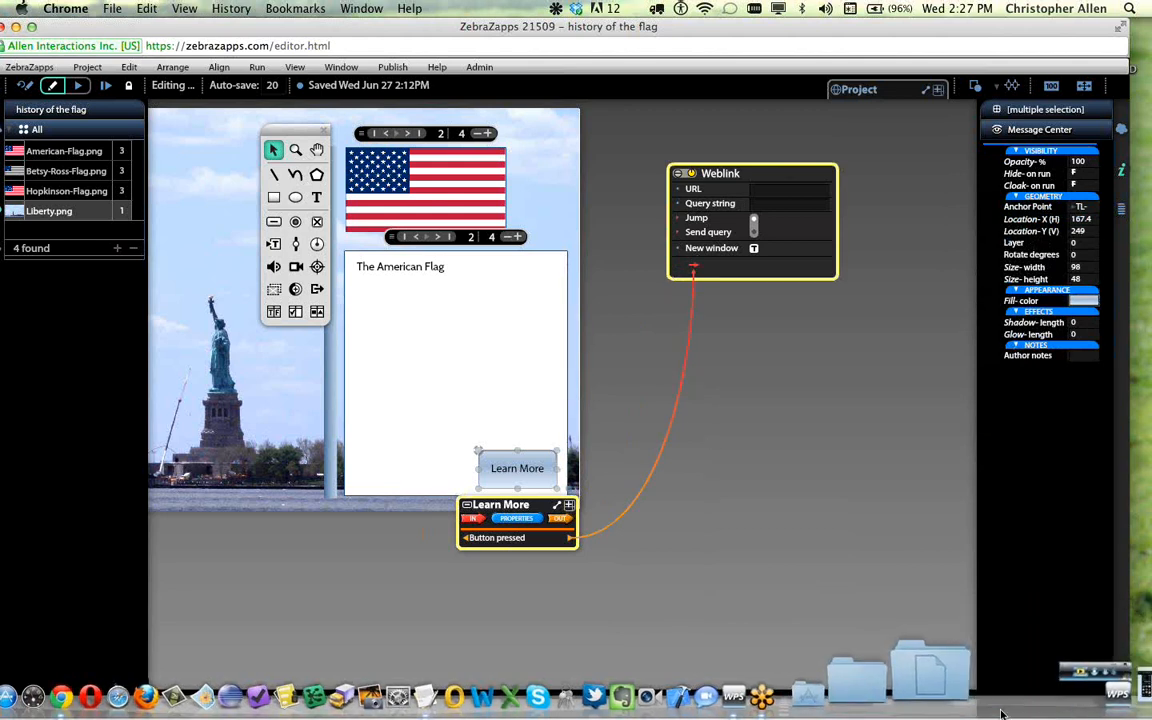
left_click_drag(252, 57, 530, 318)
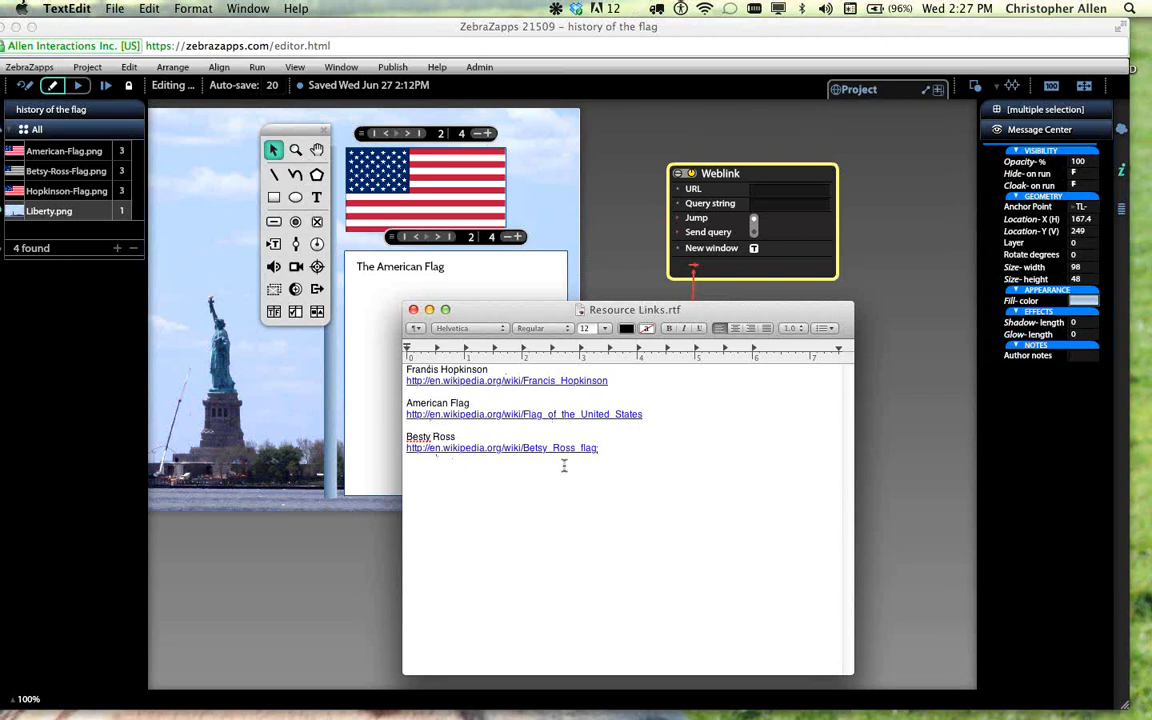
left_click_drag(656, 418, 405, 420)
key("super+c")
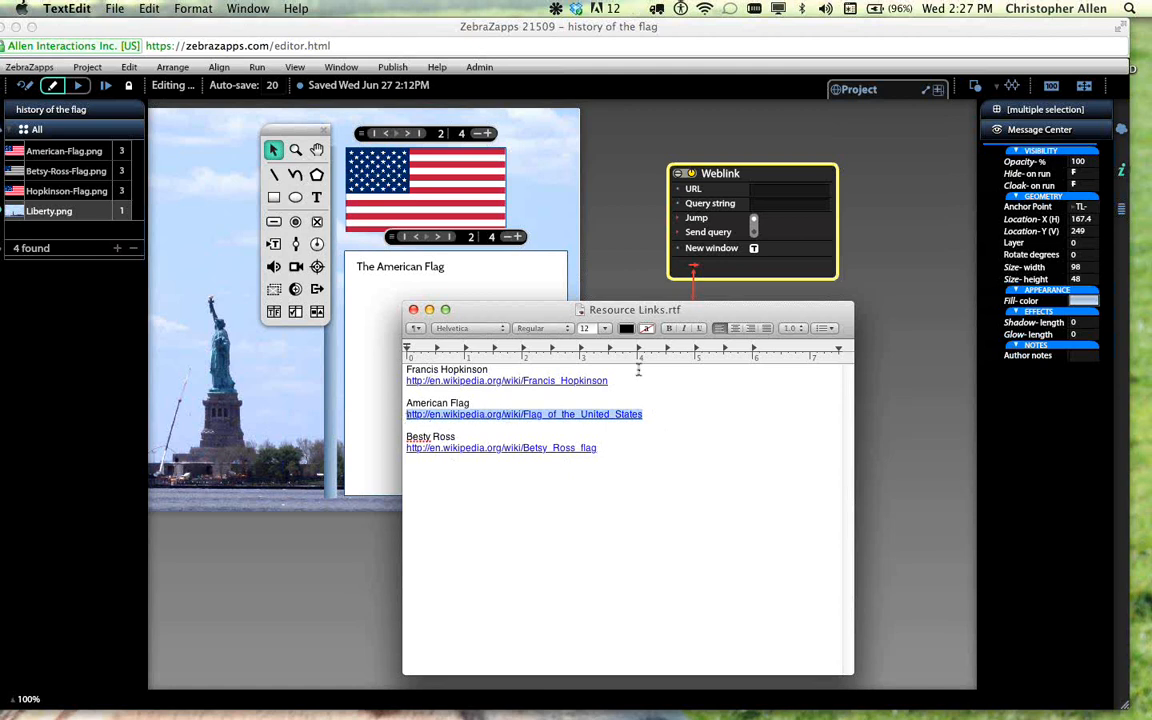
left_click(760, 182)
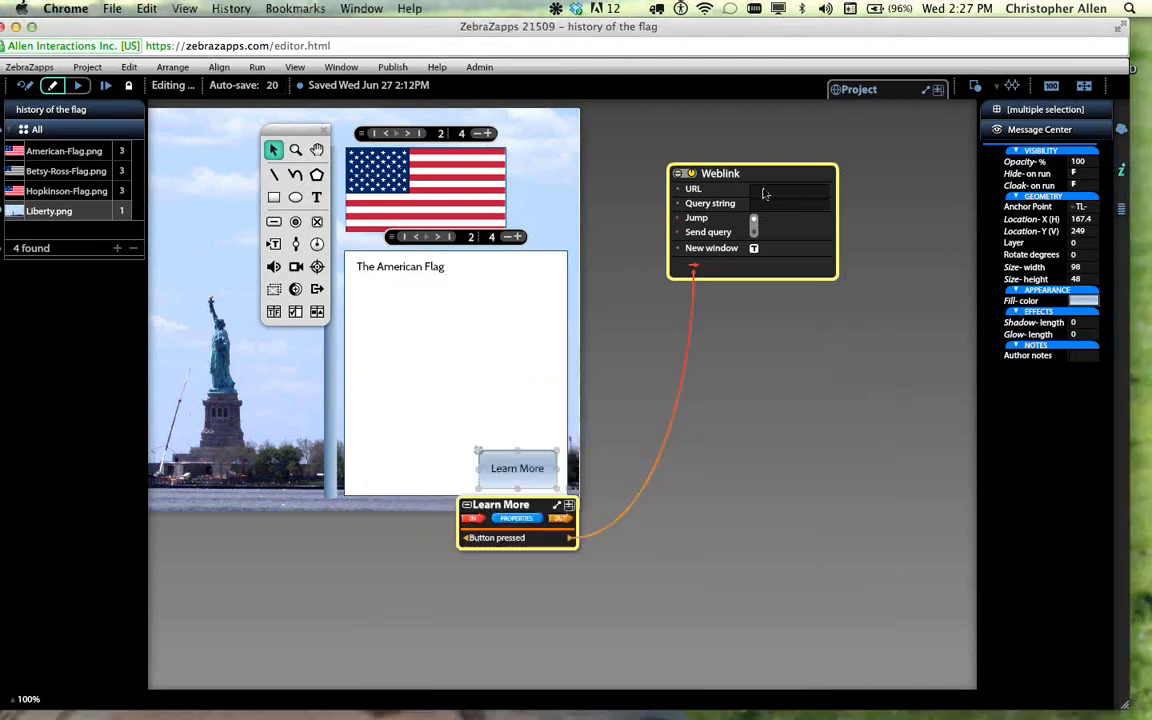
left_click(761, 190)
key("super+v")
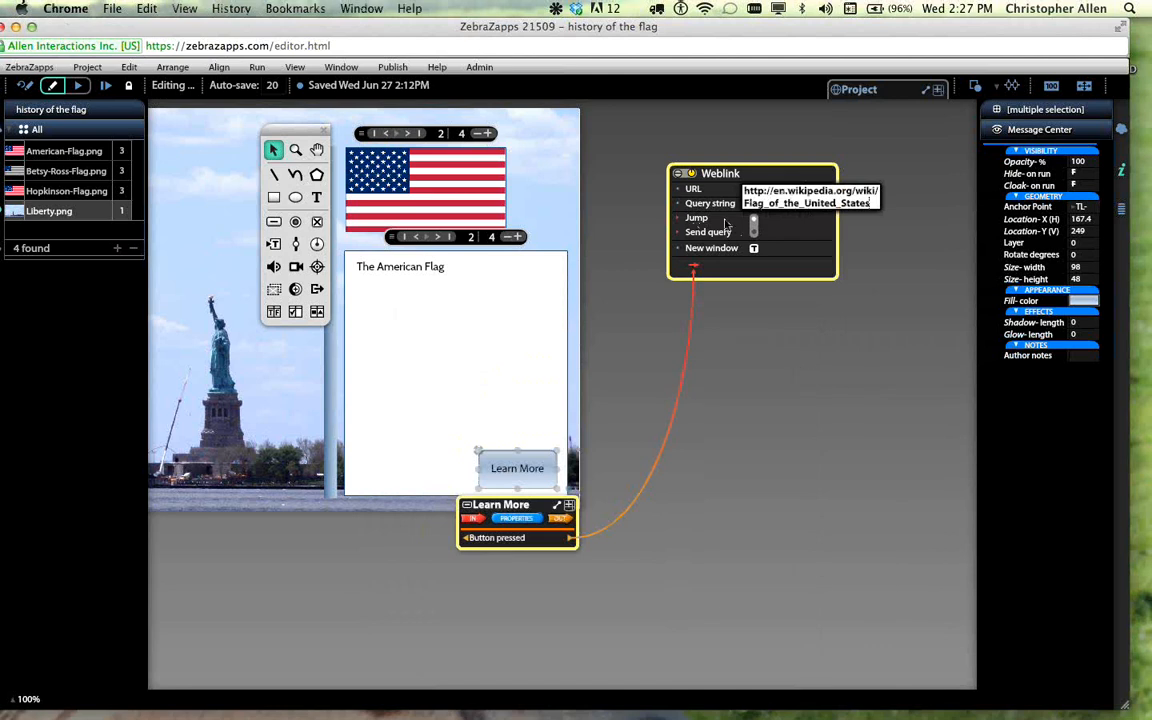
mouse_move(757, 253)
left_click(742, 418)
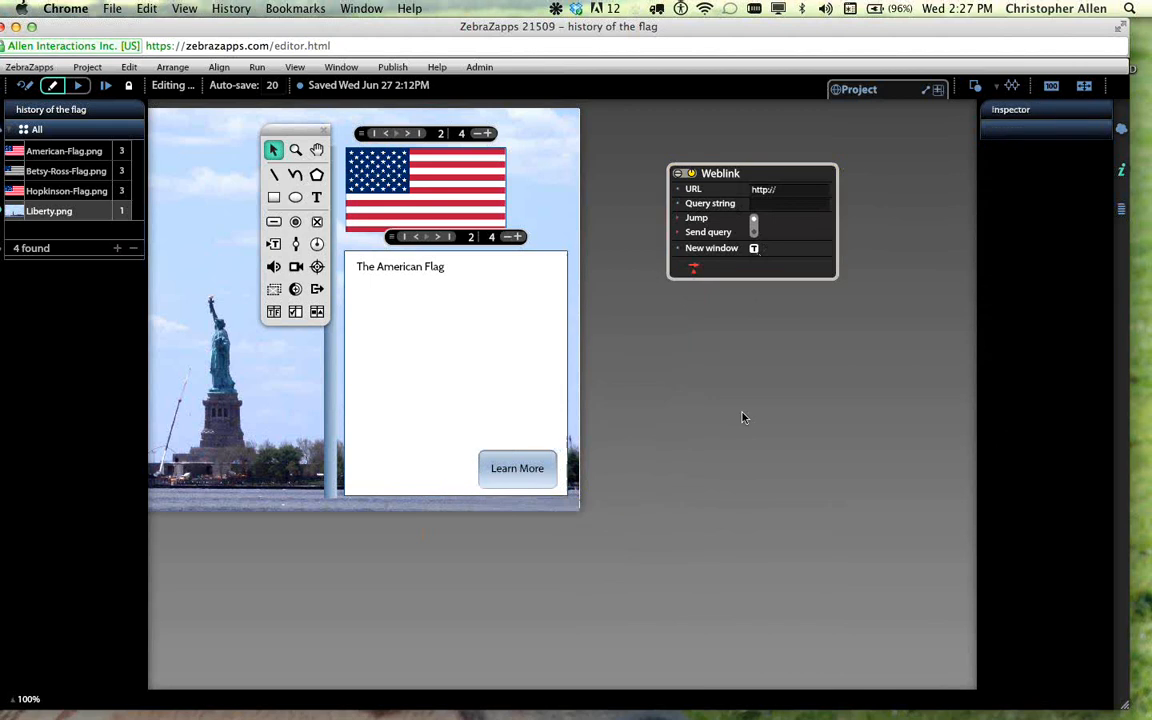
left_click(316, 151)
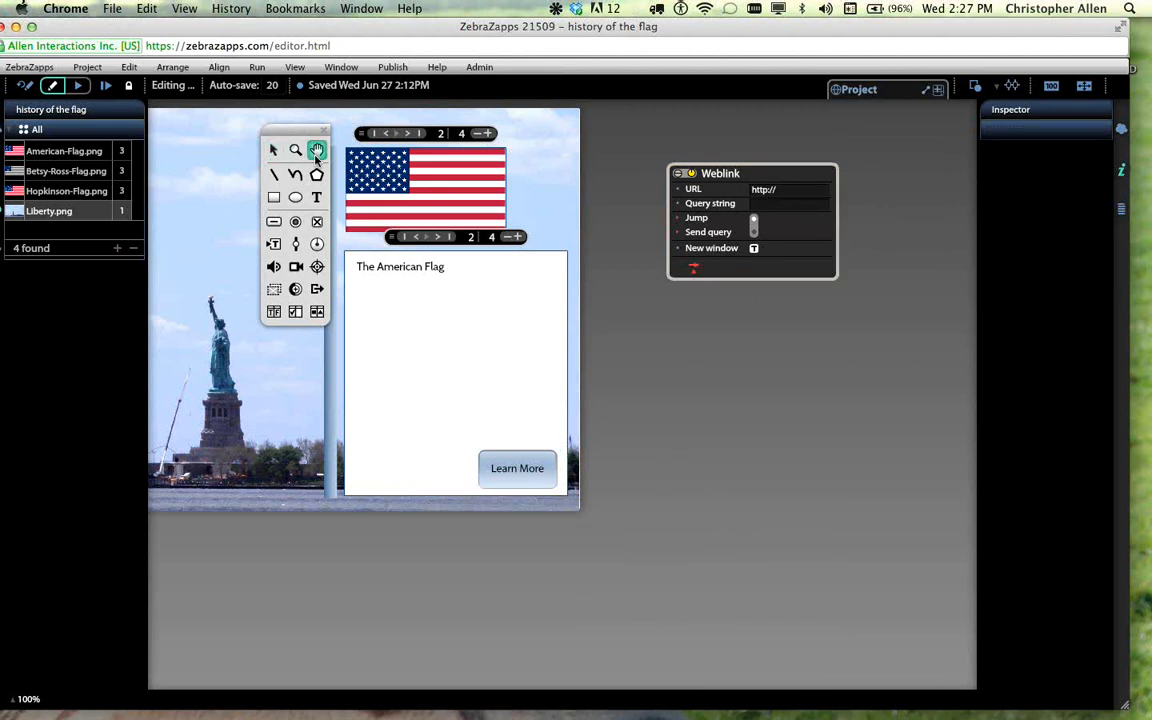
left_click_drag(620, 137, 927, 161)
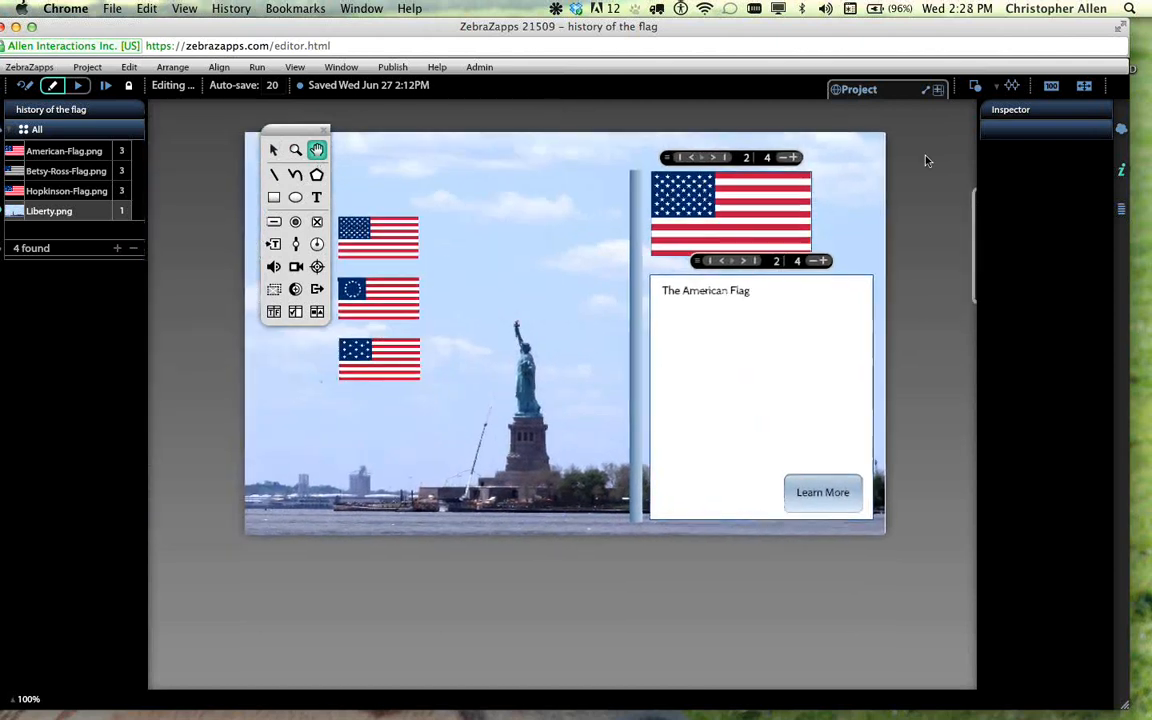
left_click(273, 150)
left_click_drag(287, 128, 196, 135)
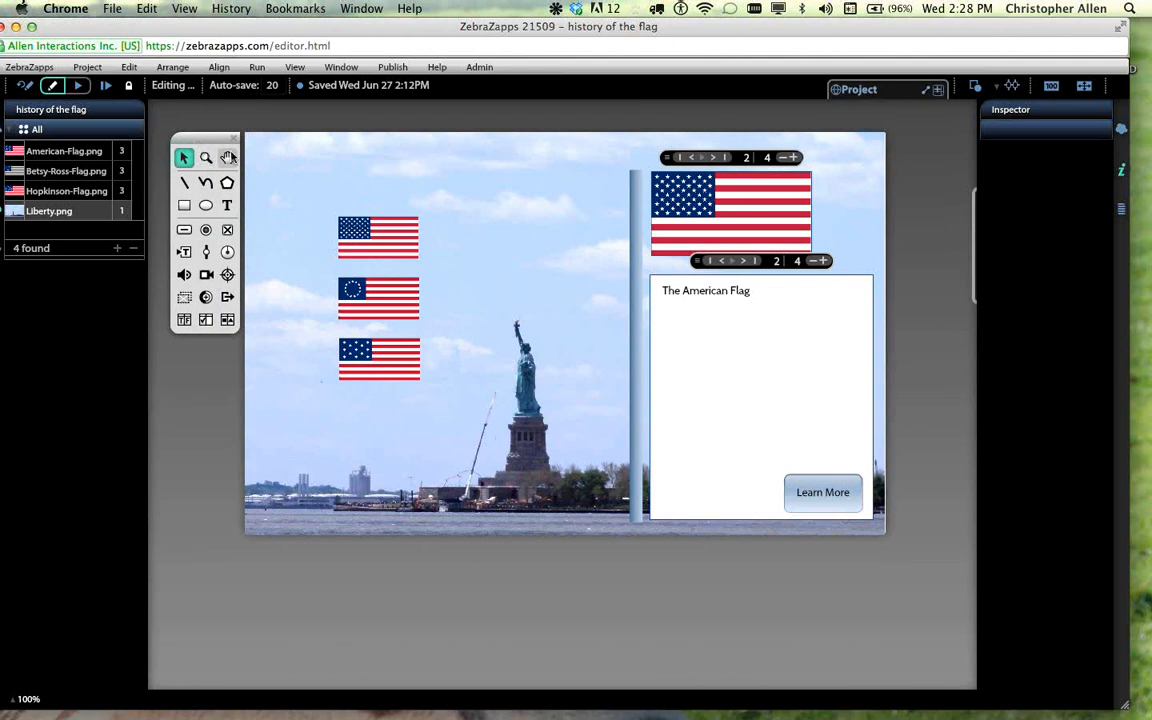
double_click(229, 157)
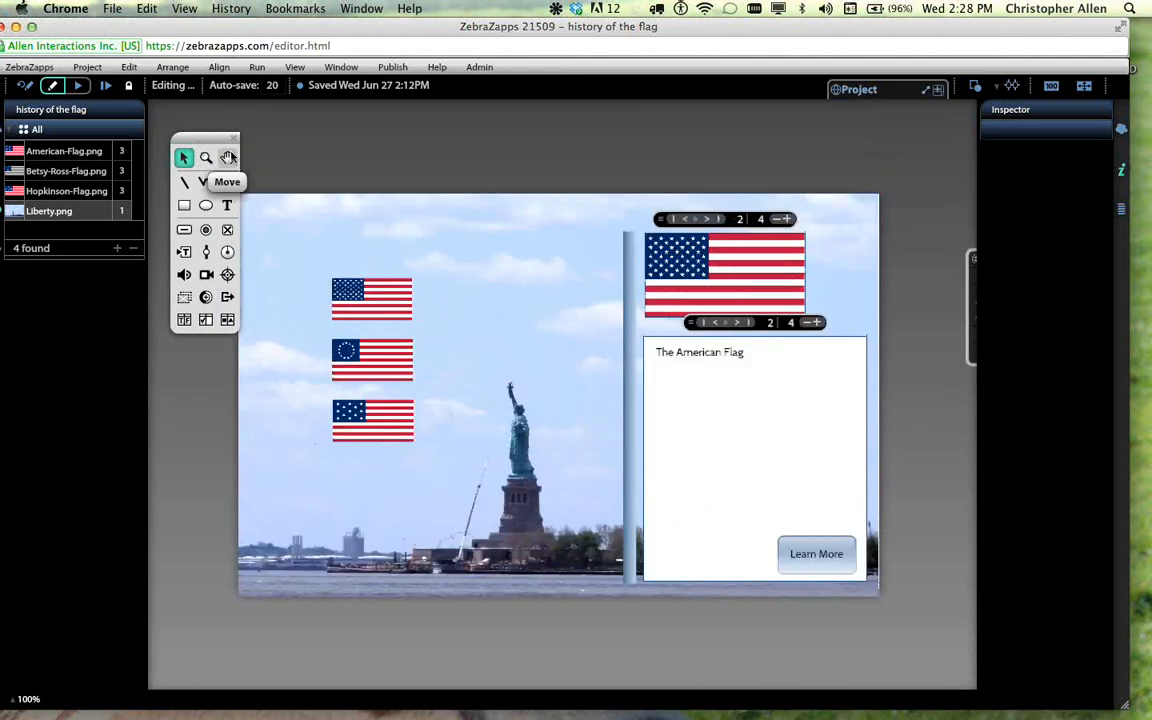
left_click(229, 157)
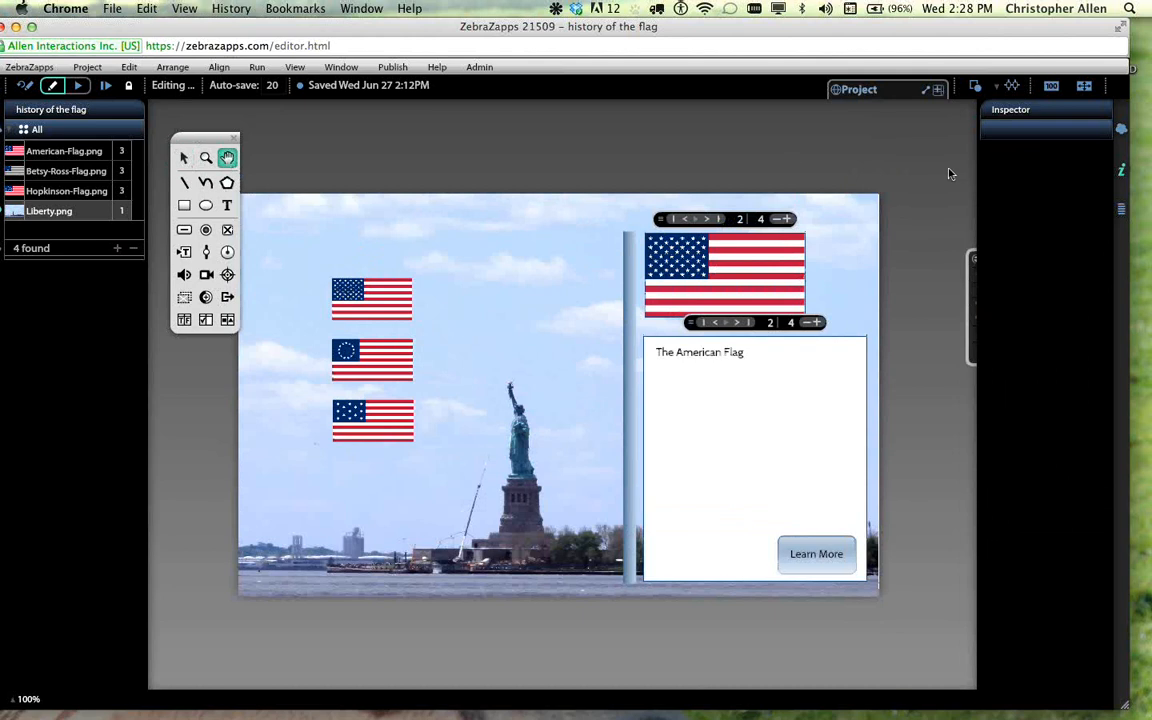
left_click_drag(835, 172, 442, 172)
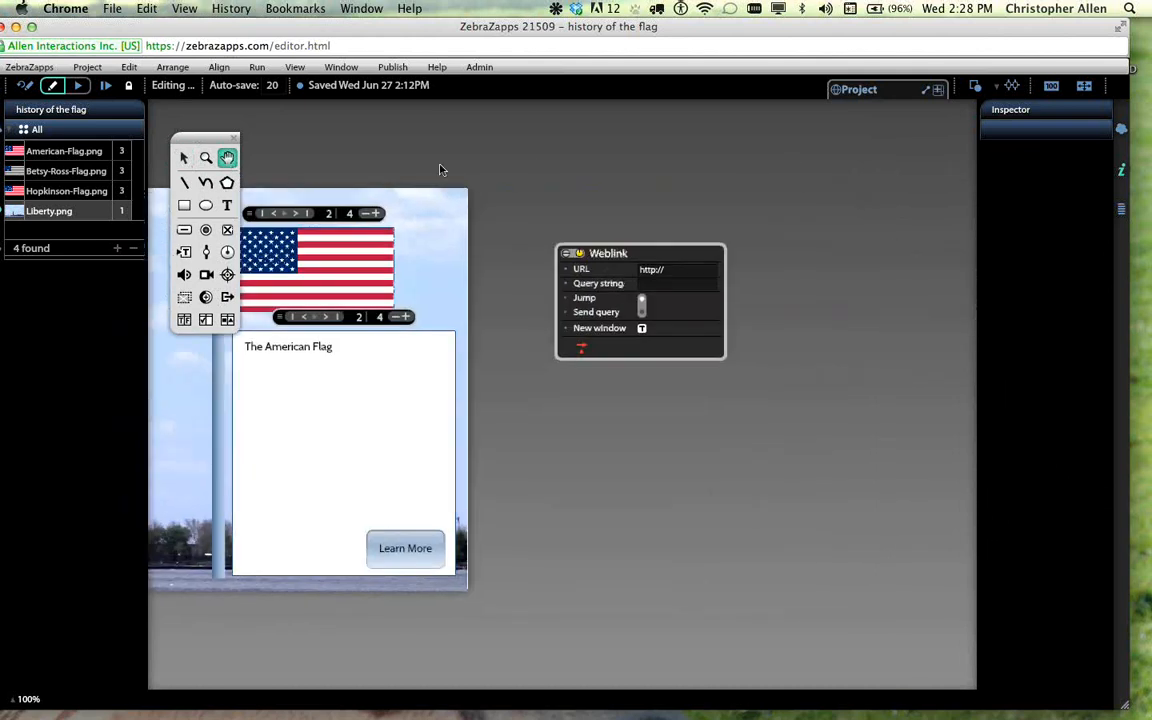
- Select the Weblink beside the stage and inspect its wiring to the Learn More button, then clear the selection
left_click(185, 158)
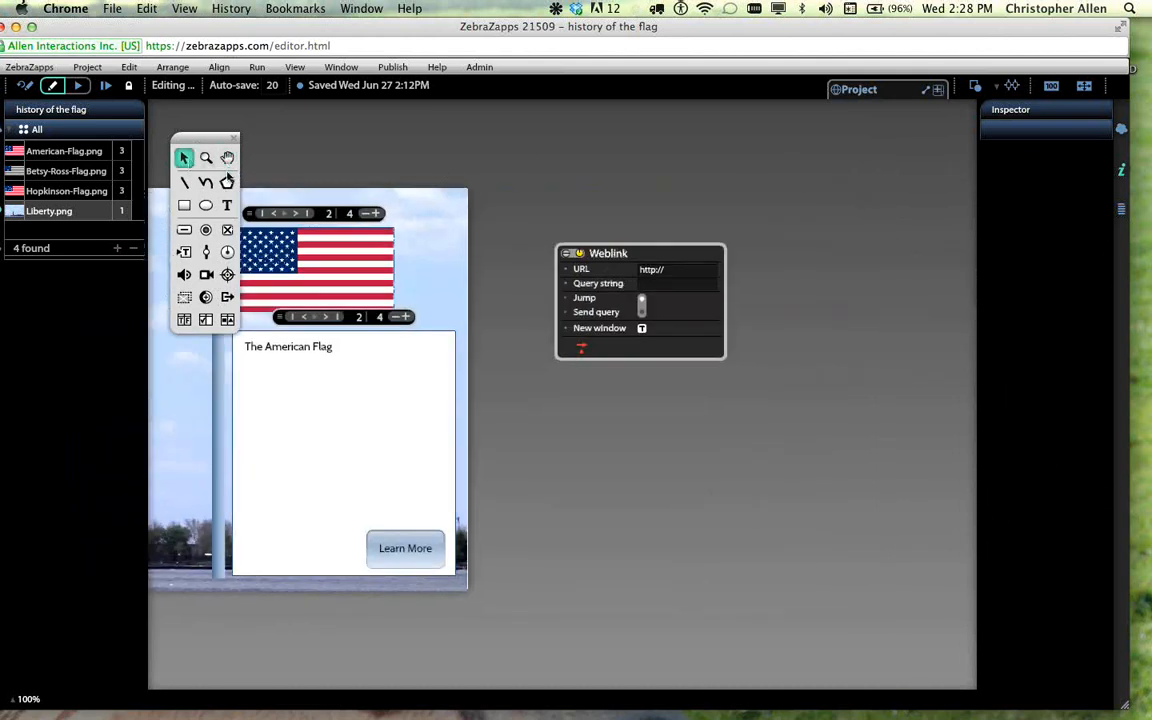
left_click(638, 252)
key("super+0")
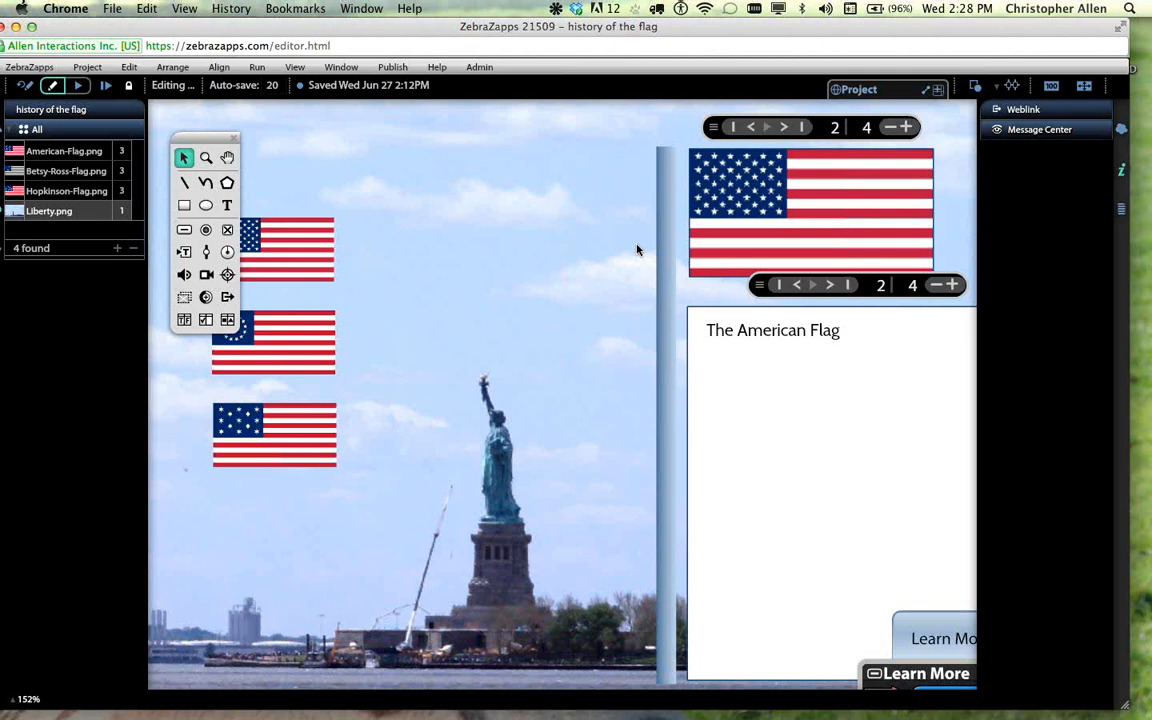
key("super+1")
left_click(227, 158)
left_click_drag(733, 165, 393, 167)
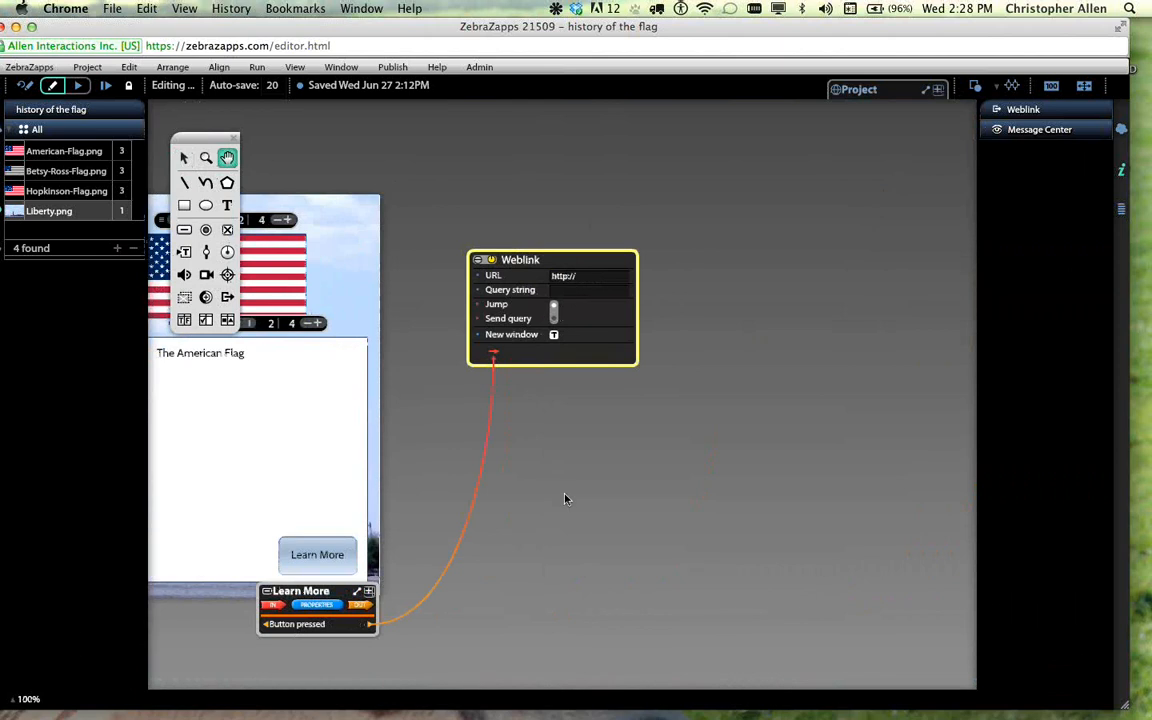
left_click(184, 158)
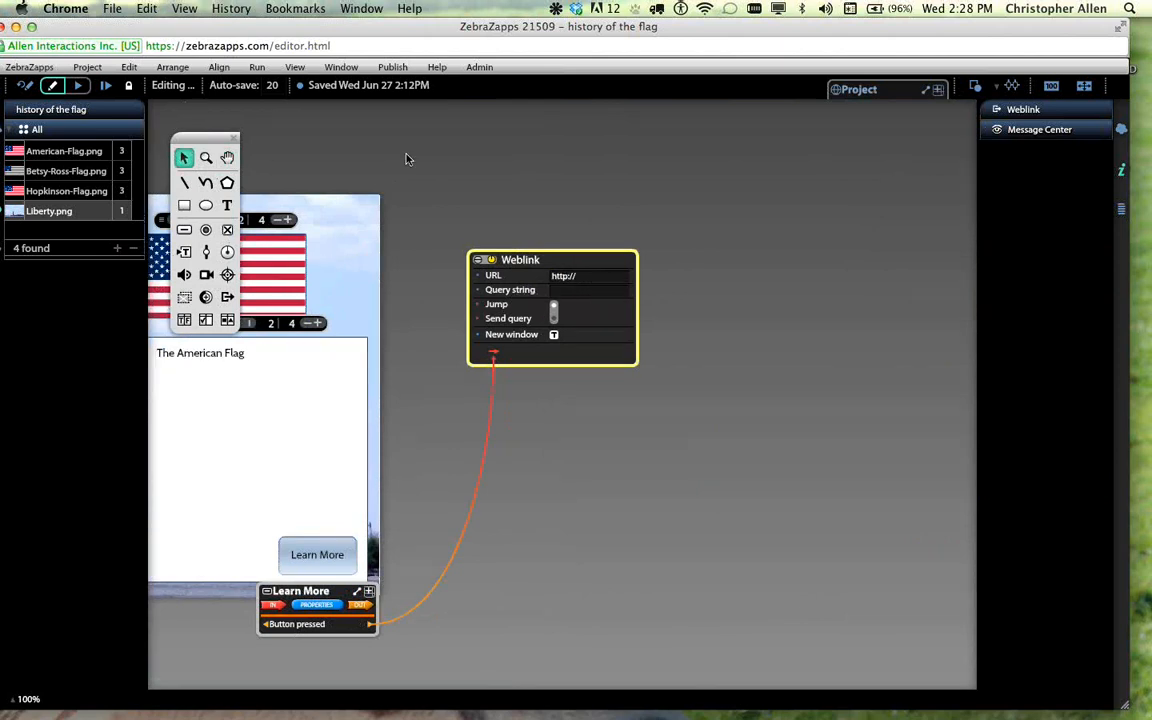
left_click(407, 159)
- Reset the flag page set to page 1, run the project and drop the American flag onto the Place Flag Here area
key("super+1")
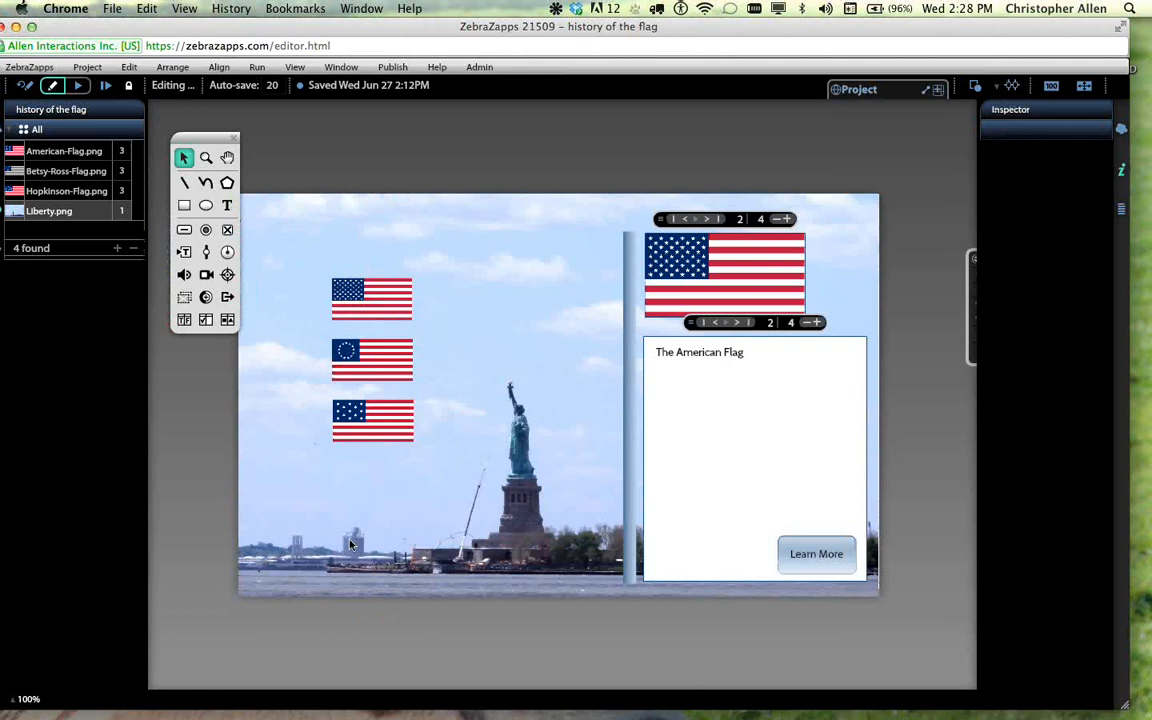
key("super+equal")
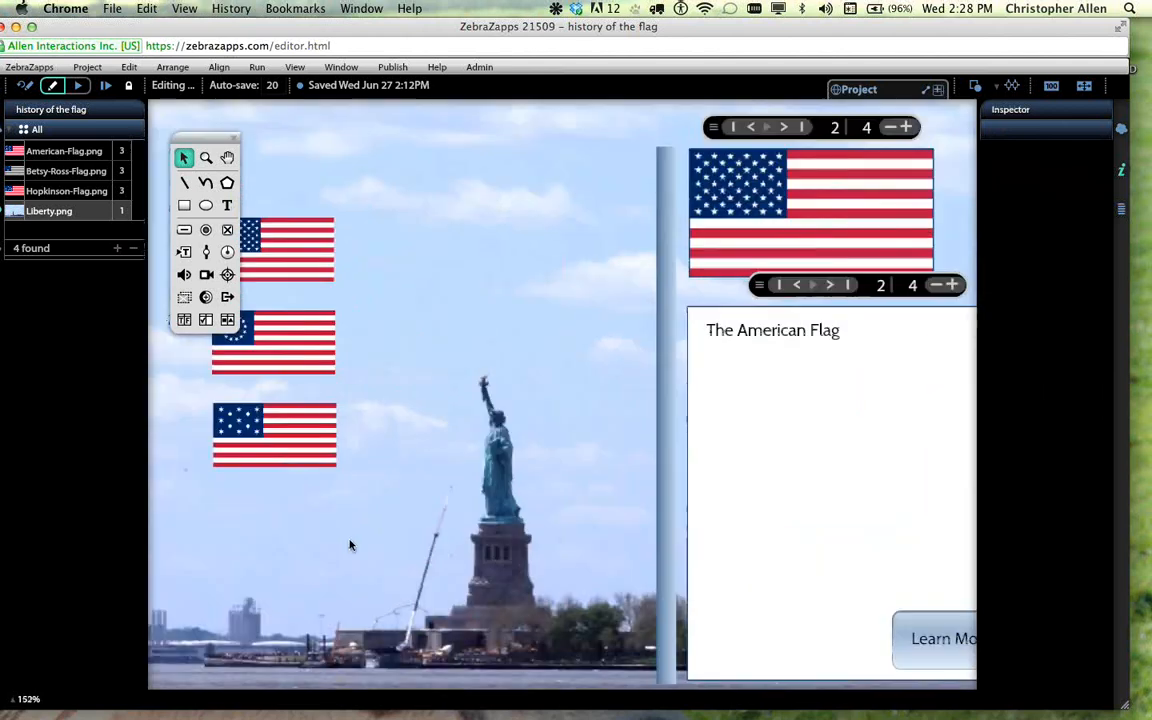
key("super+1")
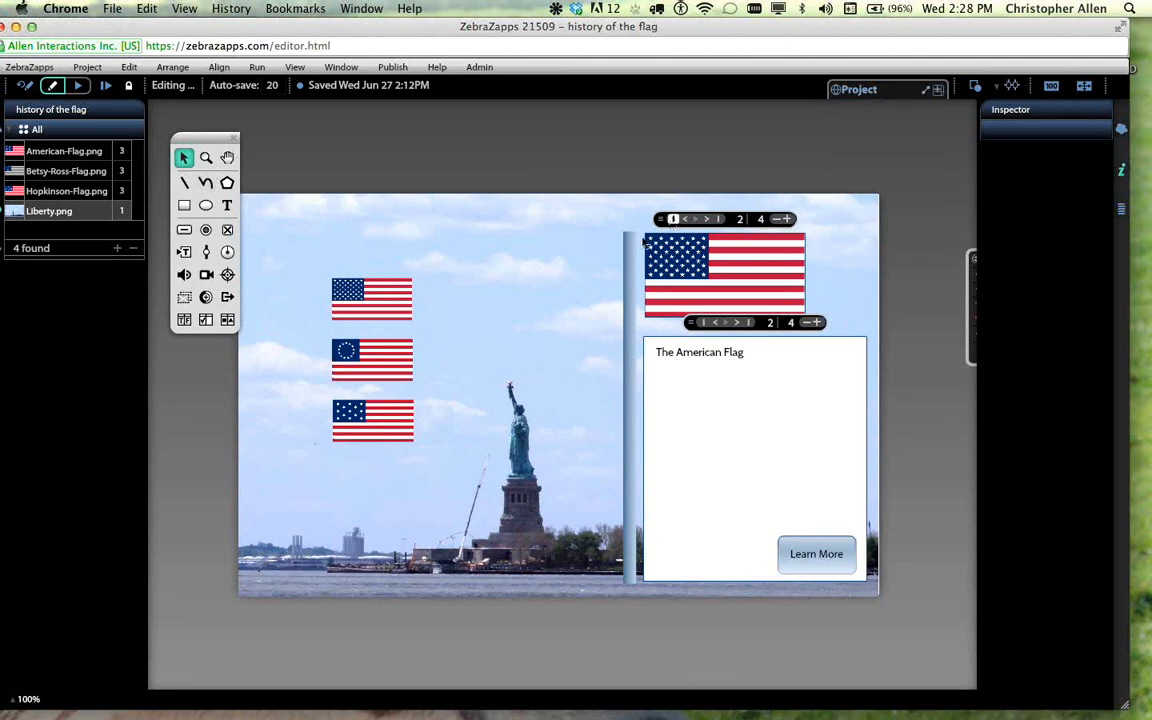
left_click(673, 219)
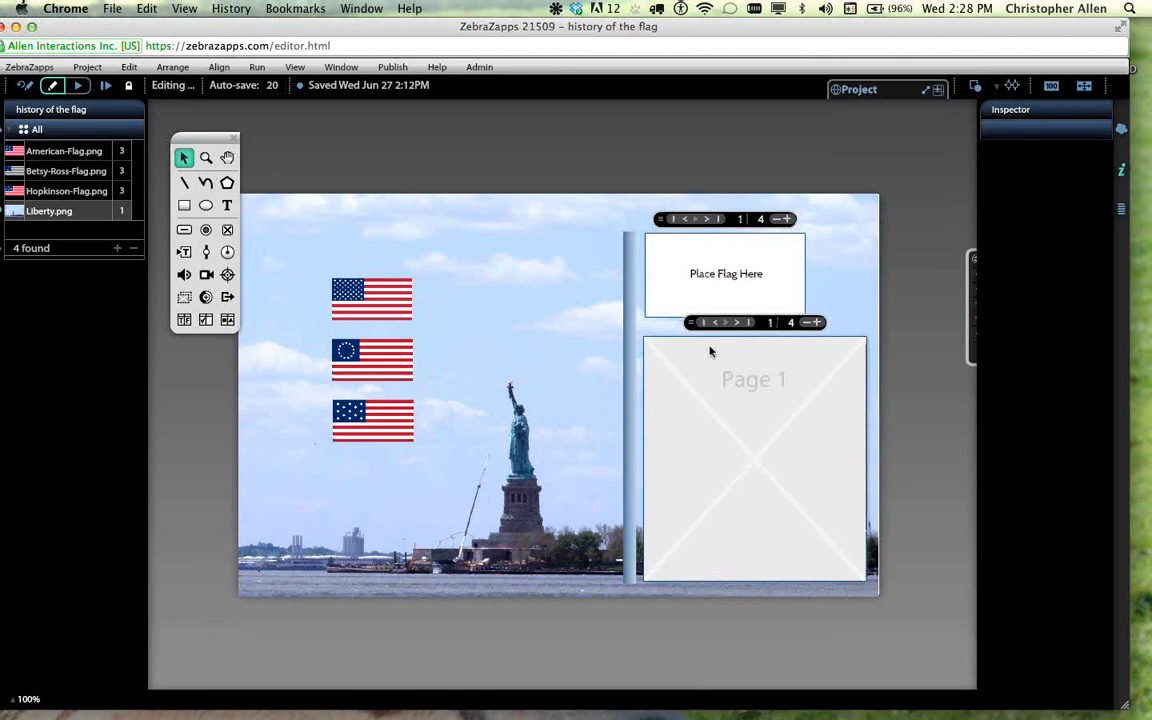
left_click(80, 86)
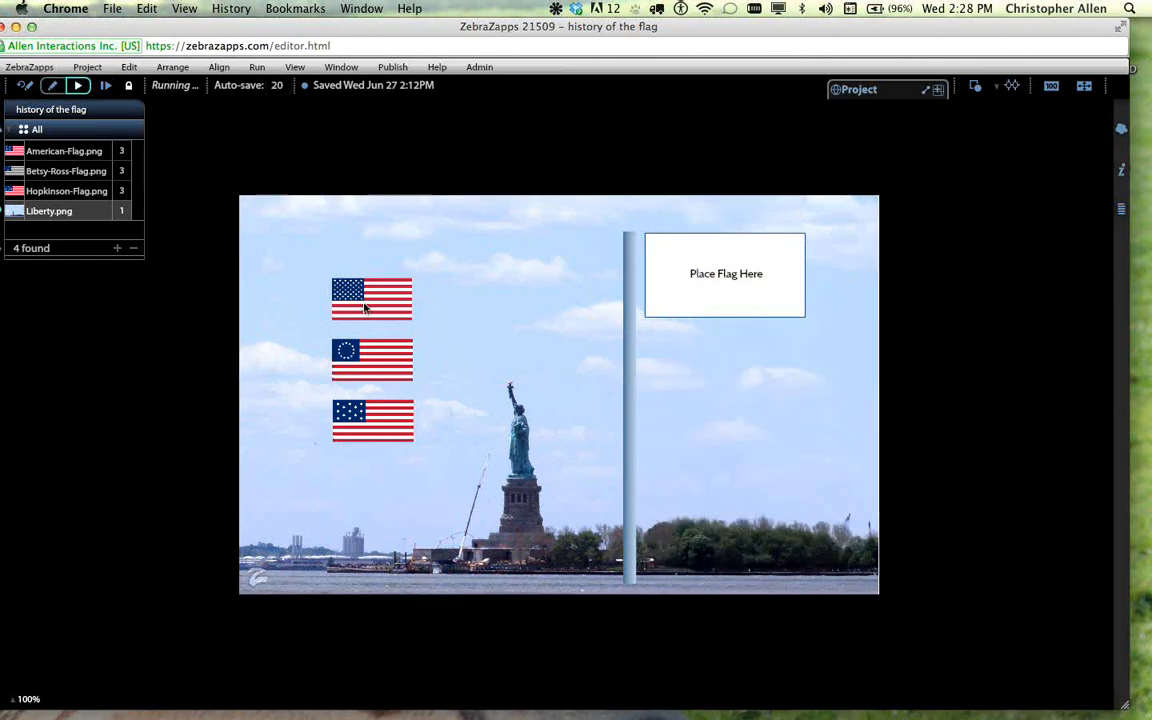
left_click_drag(366, 305, 657, 280)
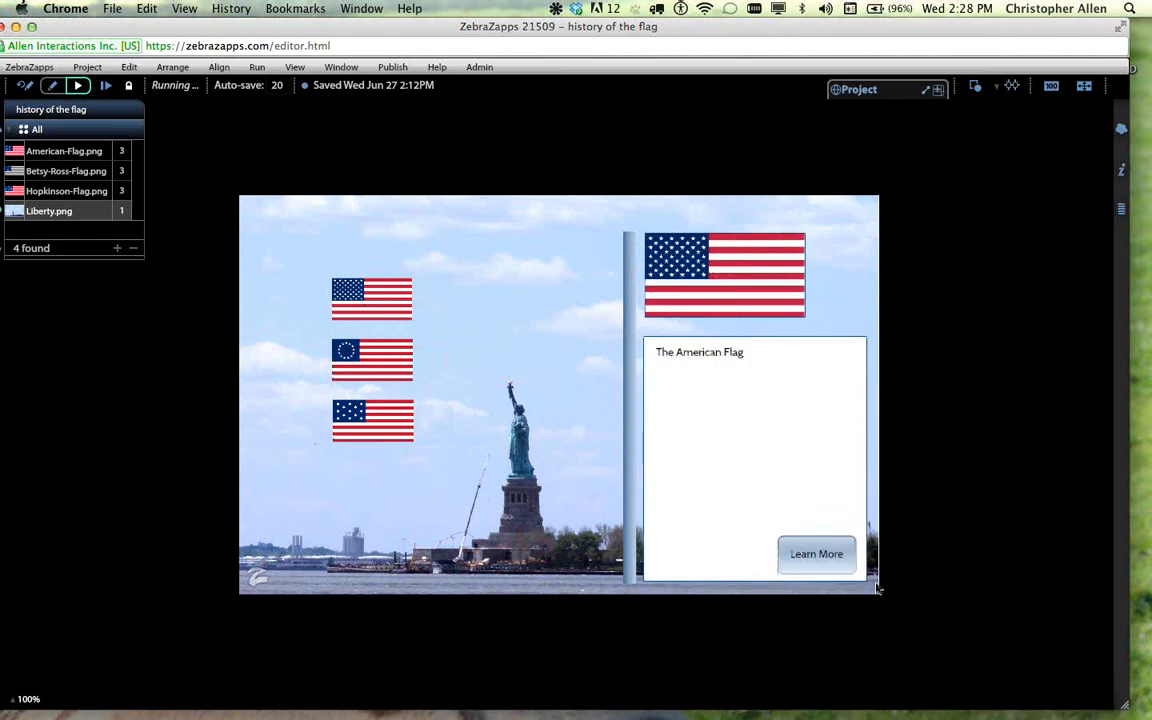
- Test the American Flag page's Learn More button, close the Wikipedia window it opens and reposition the editor window
left_click(829, 559)
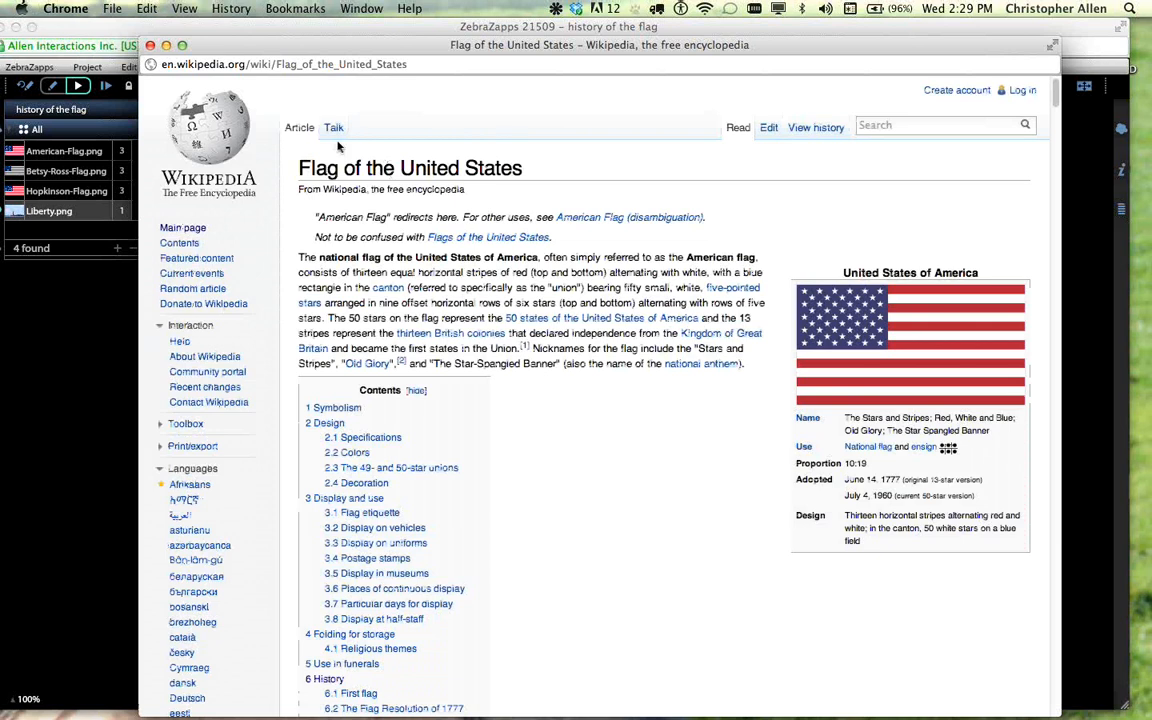
left_click(150, 45)
left_click_drag(175, 33, 190, 31)
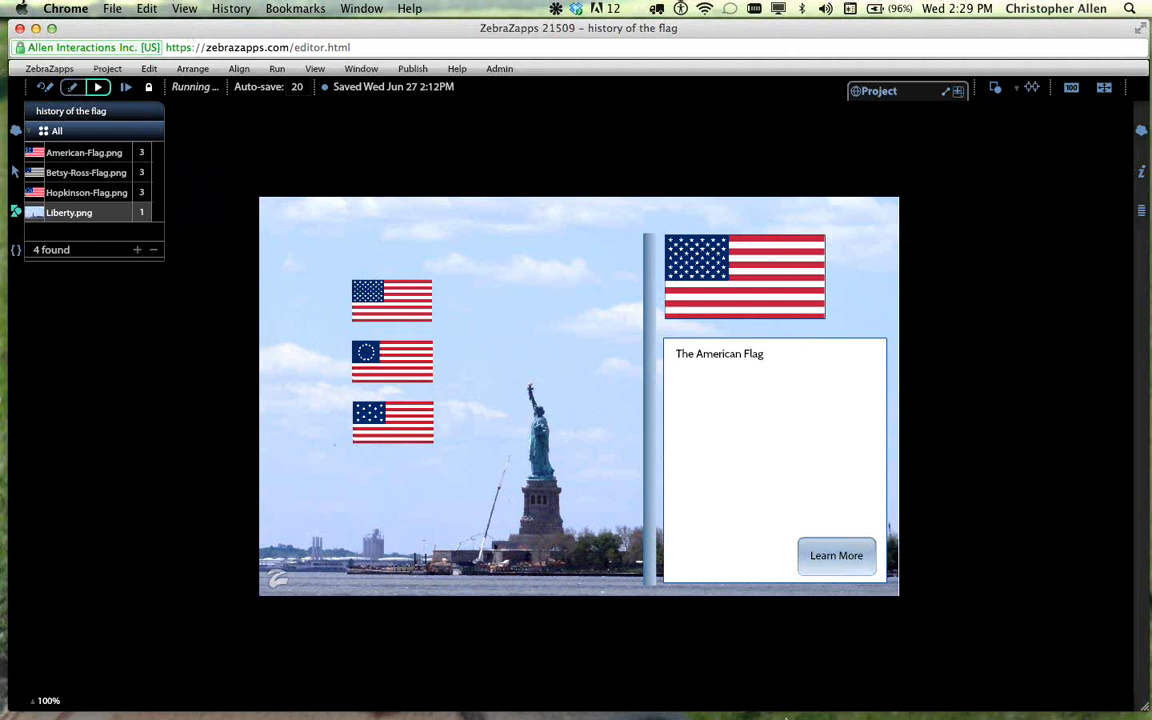
- Restore the minimized Example - History of the American Flag window, copy its web address and close it
mouse_move(1095, 710)
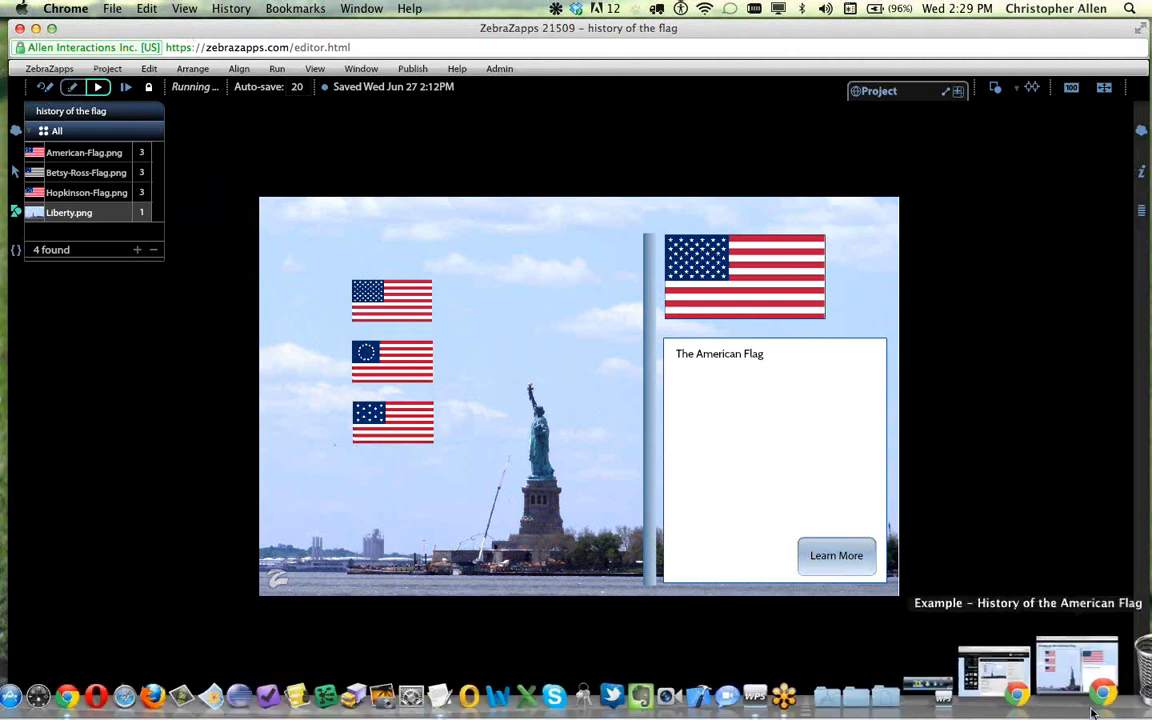
left_click(1070, 668)
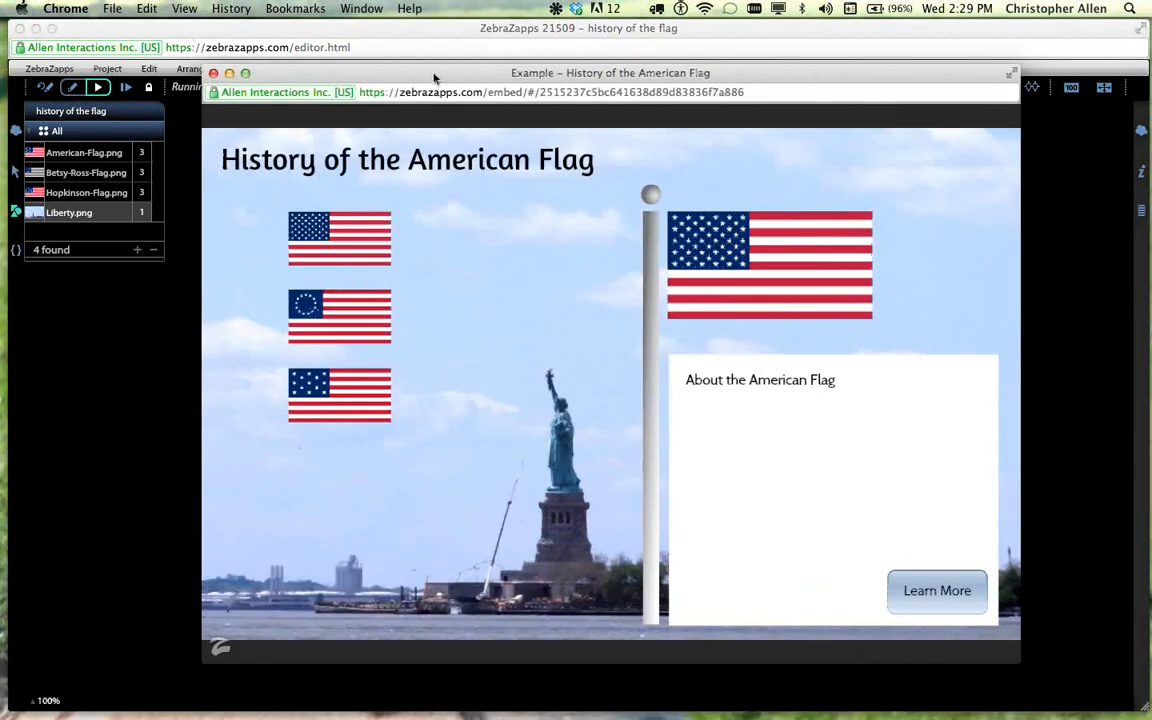
left_click_drag(435, 78, 263, 40)
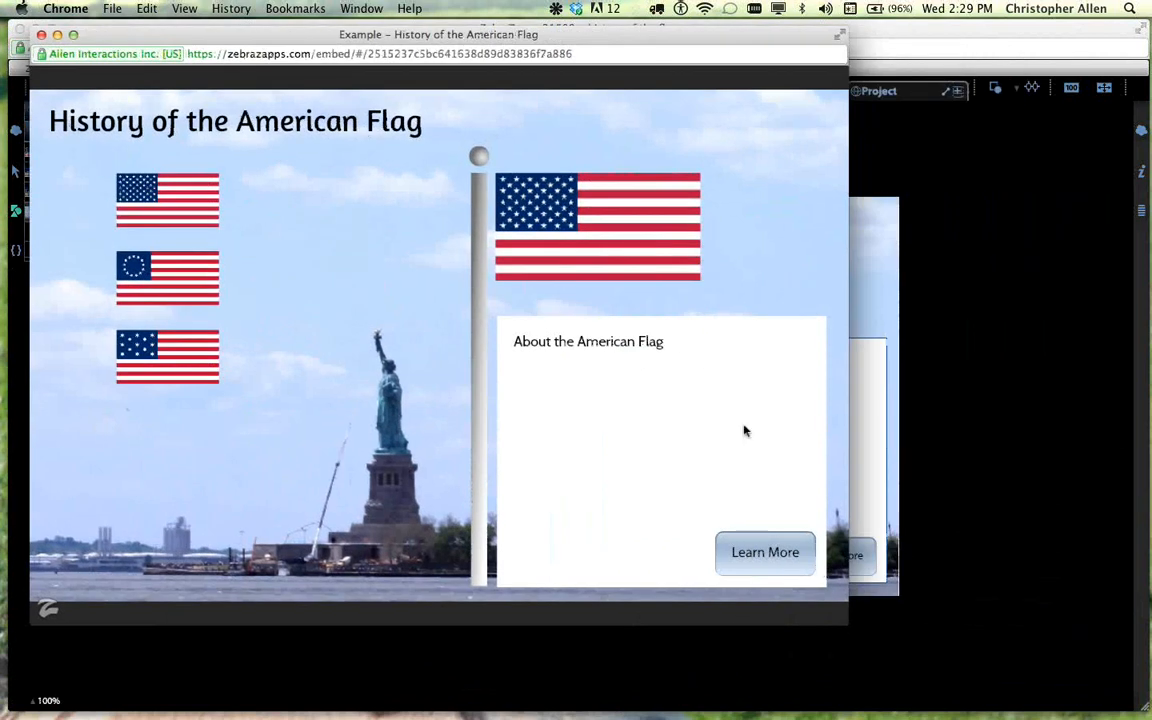
left_click(644, 58)
key("super+c")
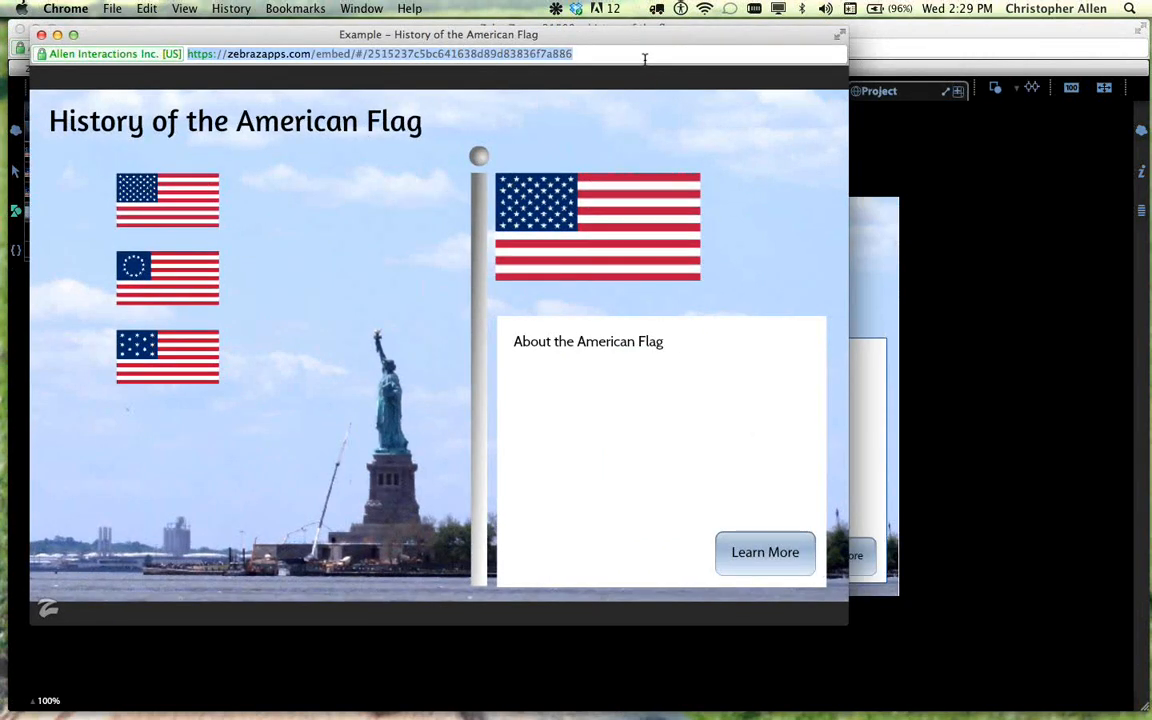
key("cmd+w")
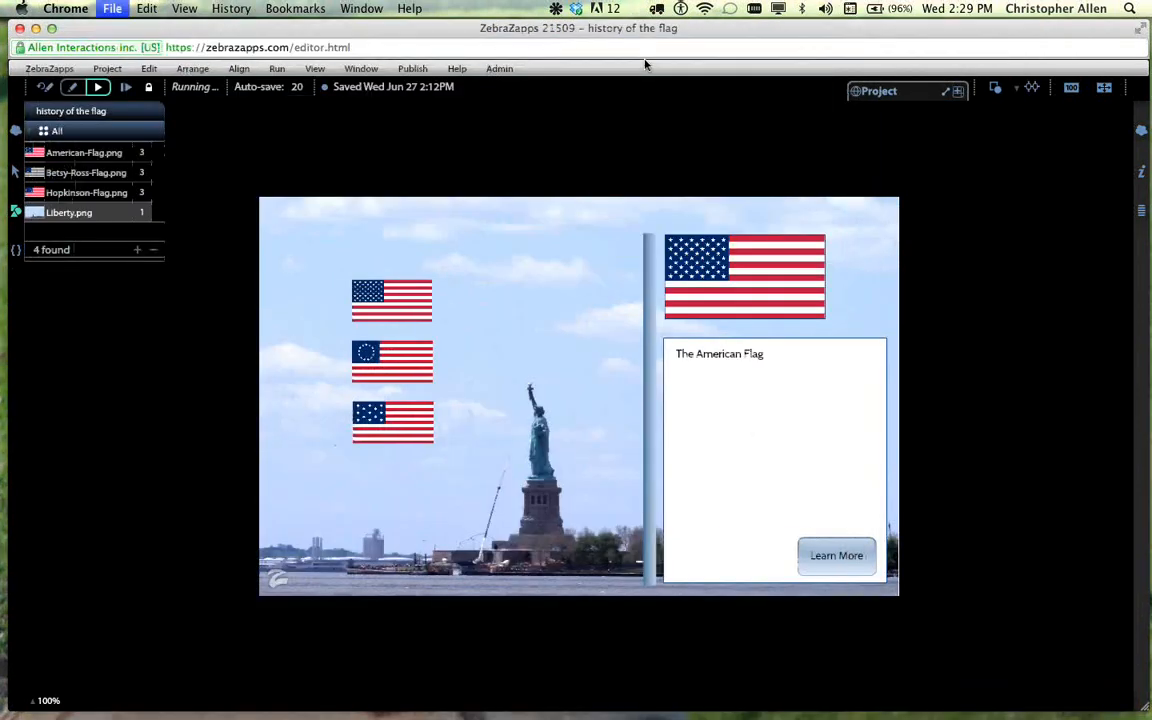
- Open the copied example address in a new browser window and move that window up the screen
key("super+n")
key("super+v")
key("Return")
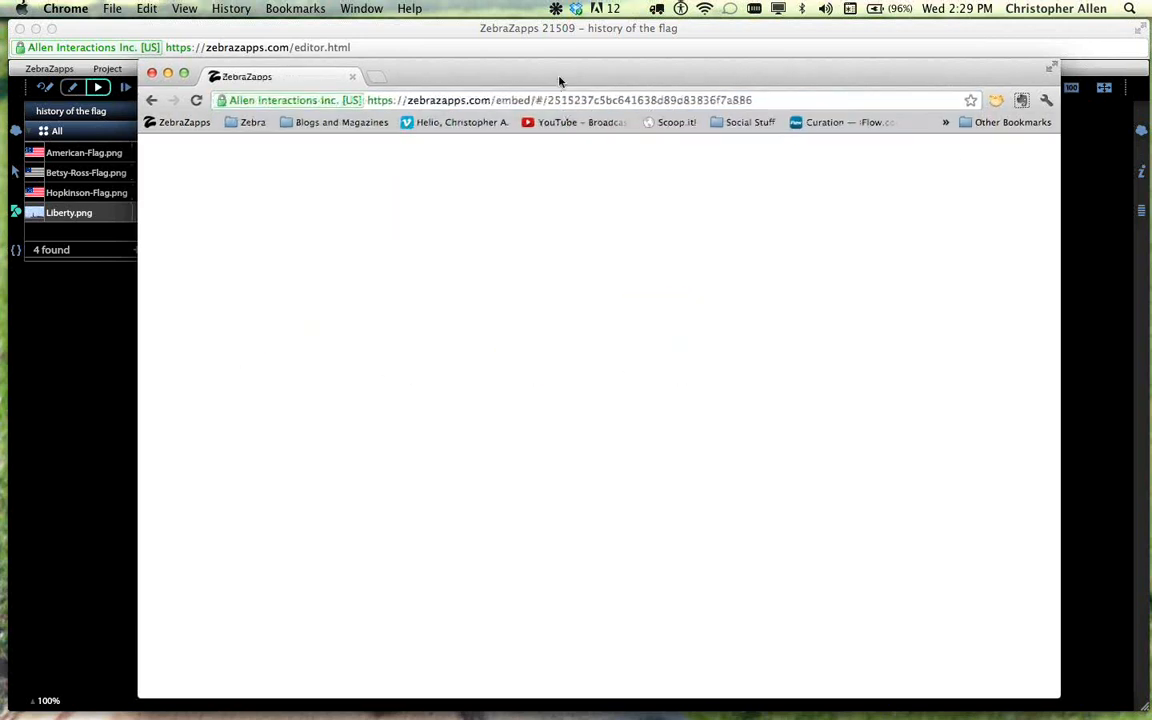
left_click_drag(560, 78, 540, 37)
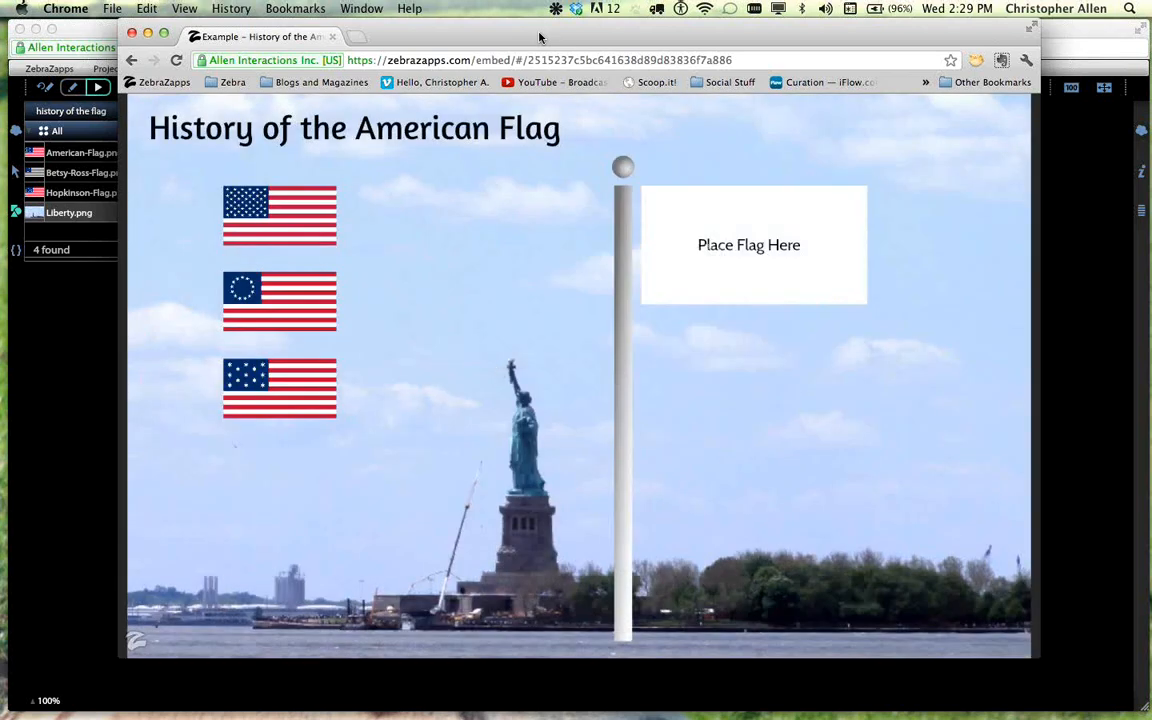
- Try the example's rollover labels on the flags and drop the American flag onto the flagpole's placement area twice
mouse_move(321, 232)
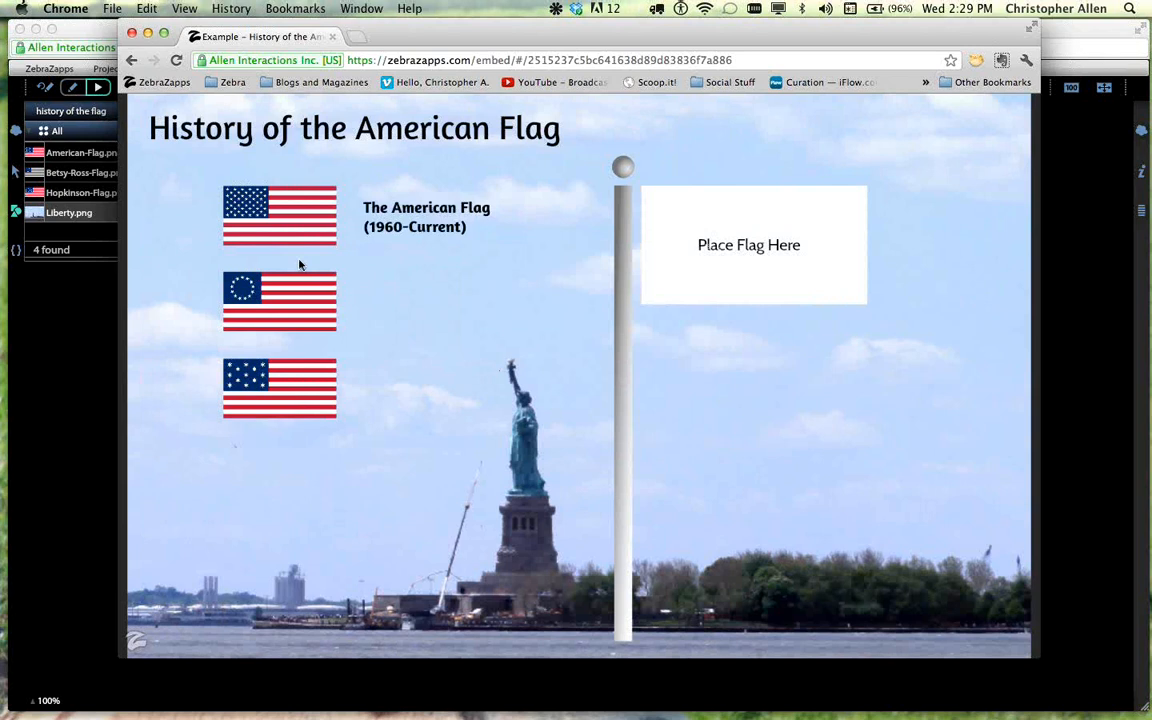
mouse_move(301, 303)
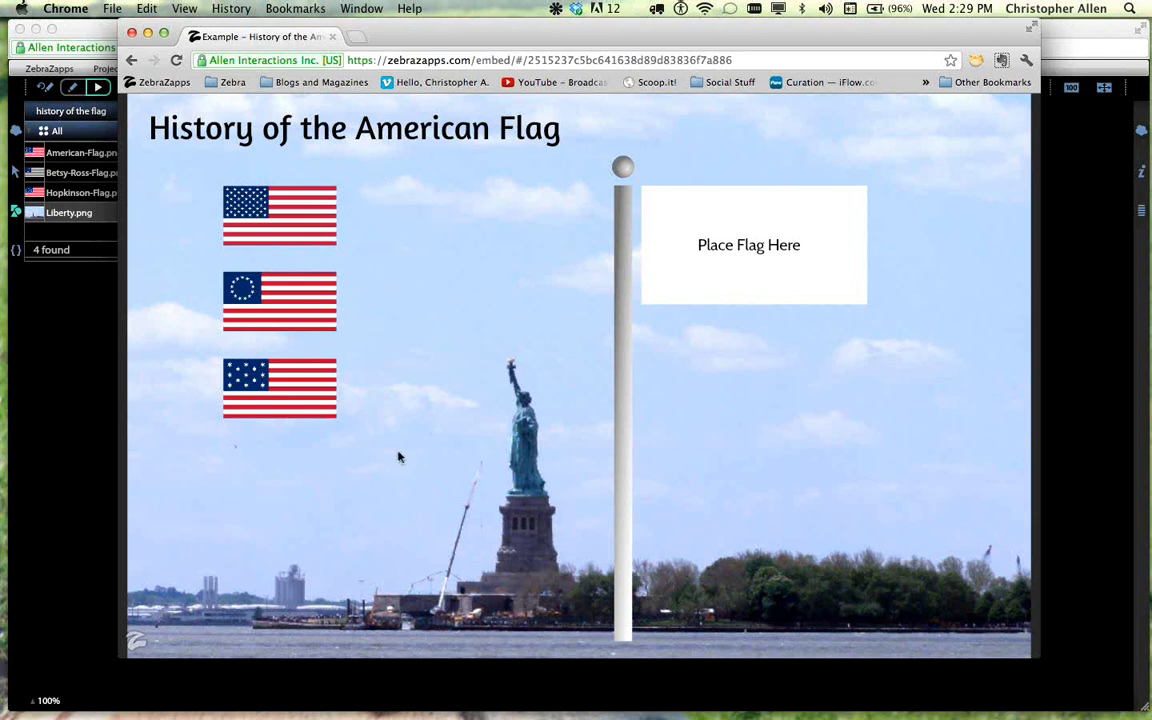
mouse_move(276, 214)
left_click_drag(277, 215, 656, 259)
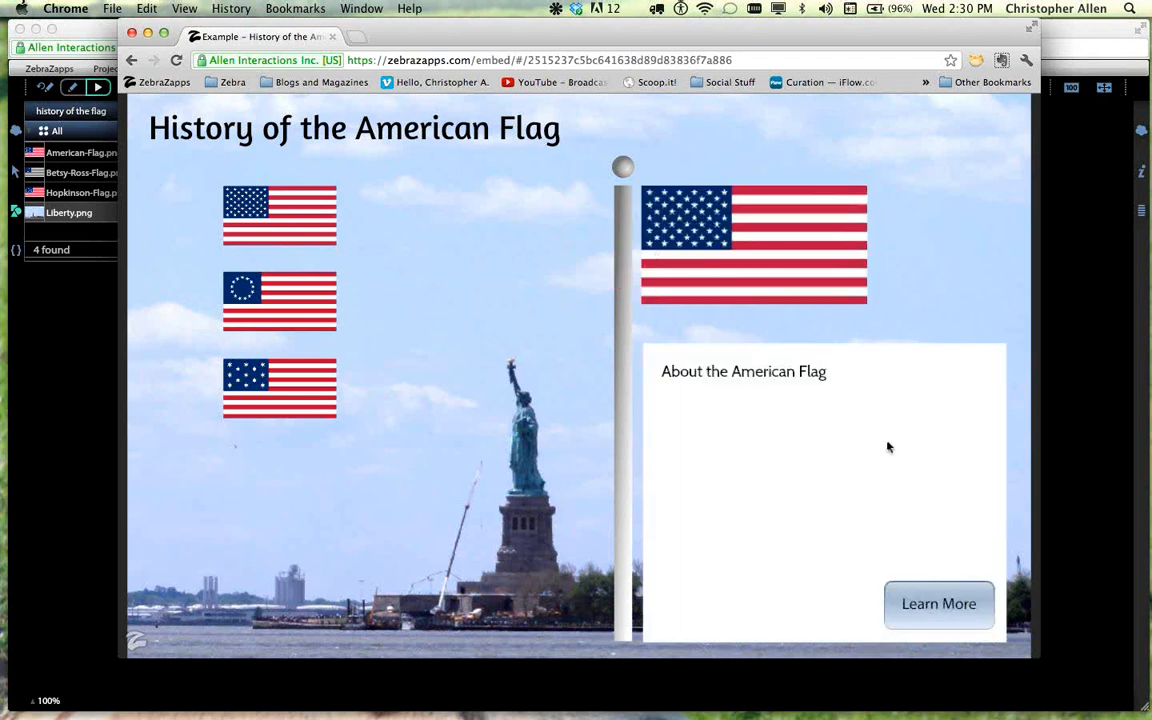
left_click(303, 206)
mouse_move(296, 207)
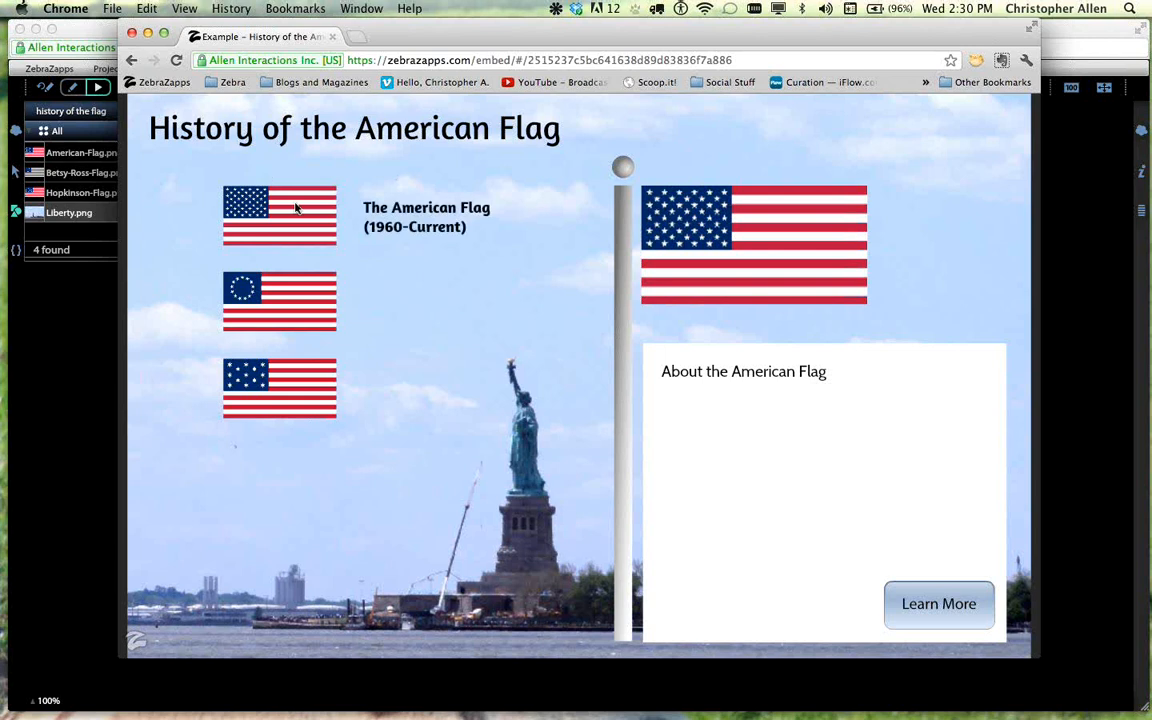
left_click_drag(297, 209, 695, 240)
- Check all three flags' rollover labels and try dropping the American, Betsy Ross and Hopkinson flags in turn at the flagpole
mouse_move(311, 219)
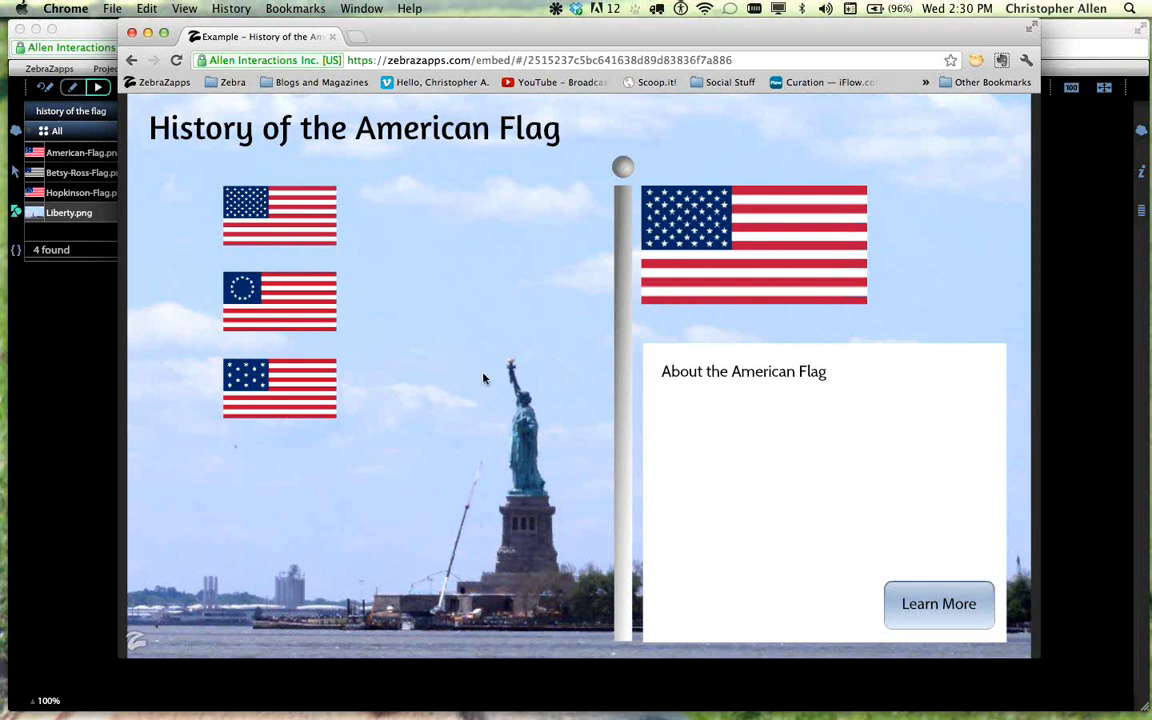
mouse_move(289, 313)
mouse_move(296, 400)
mouse_move(290, 204)
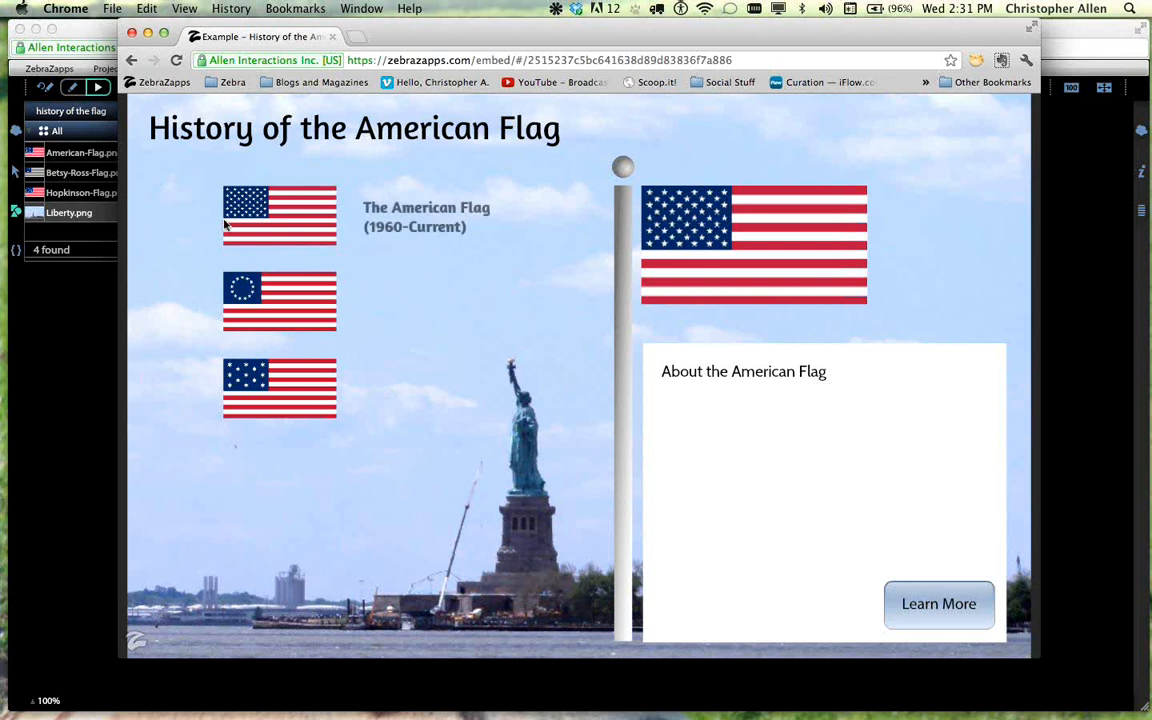
left_click_drag(254, 227, 618, 243)
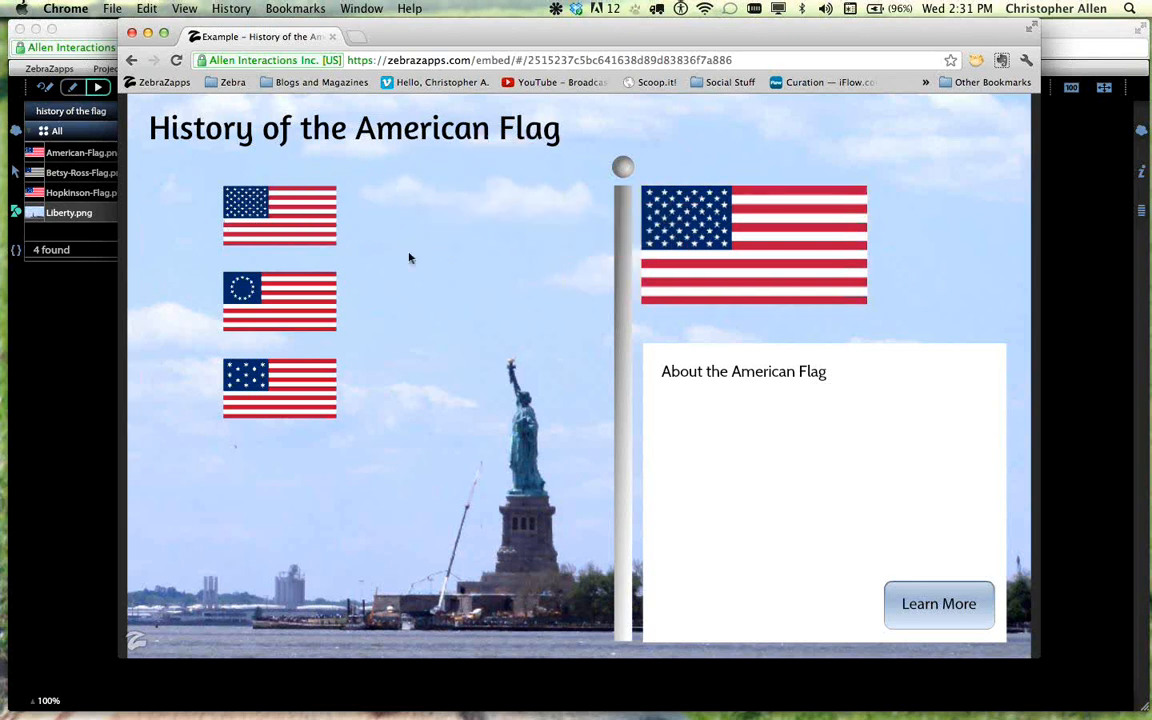
left_click_drag(329, 303, 705, 261)
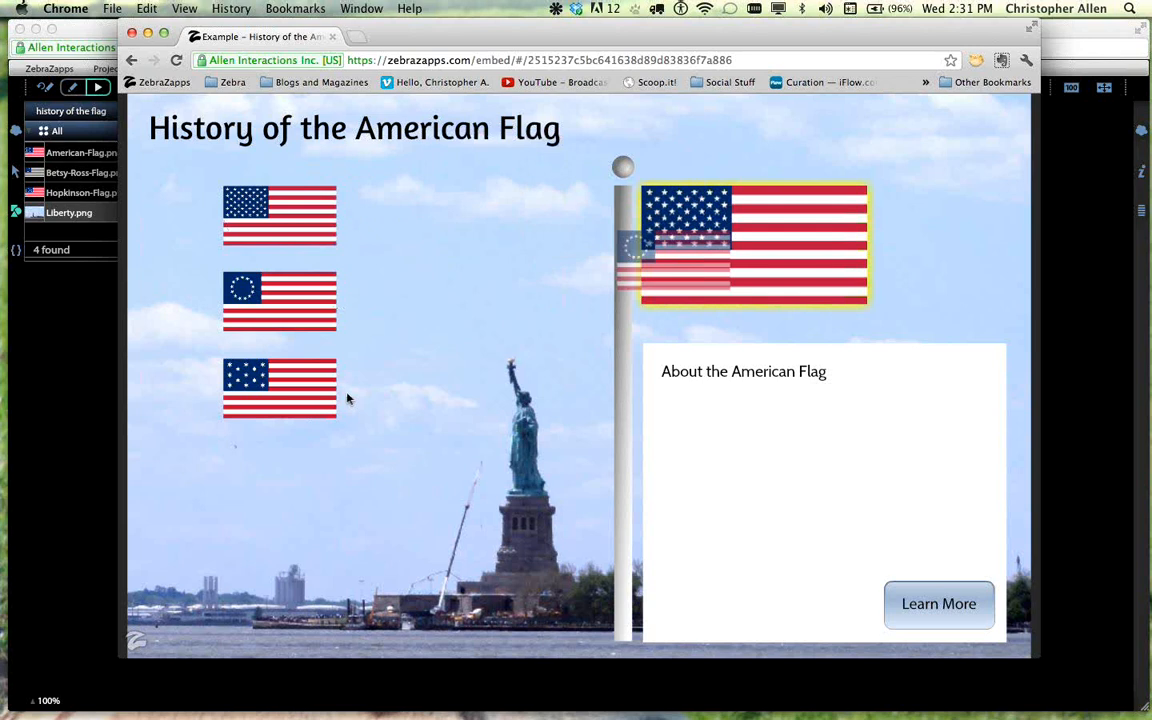
left_click_drag(321, 391, 740, 260)
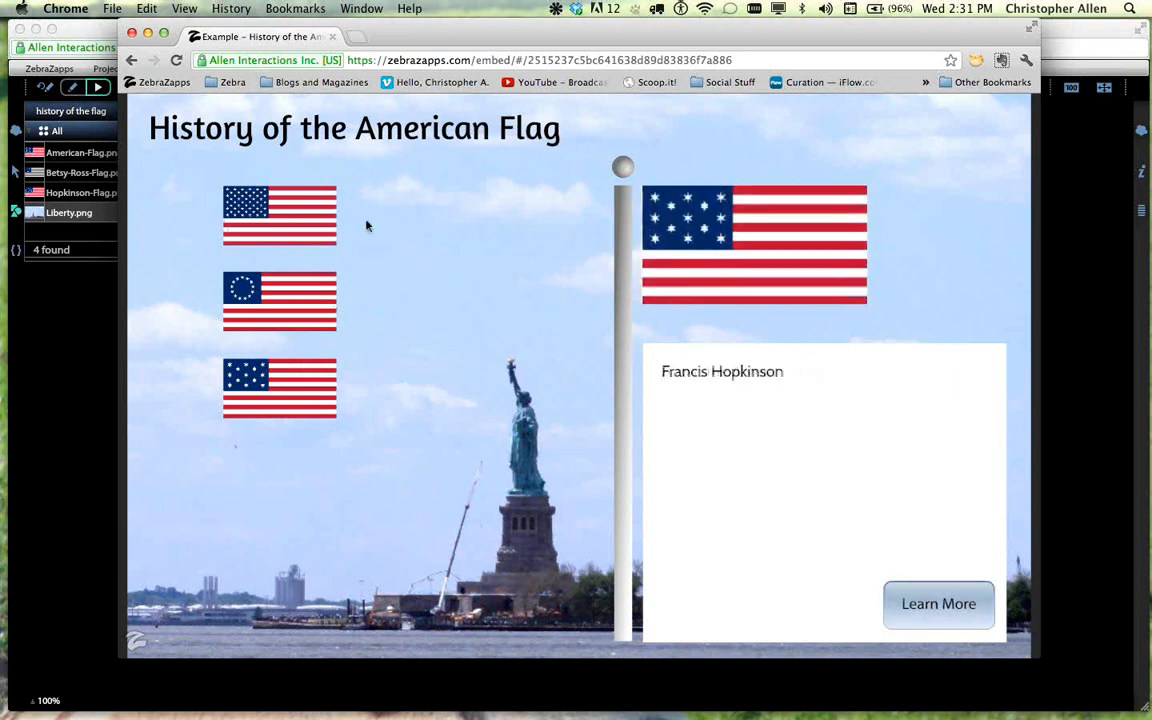